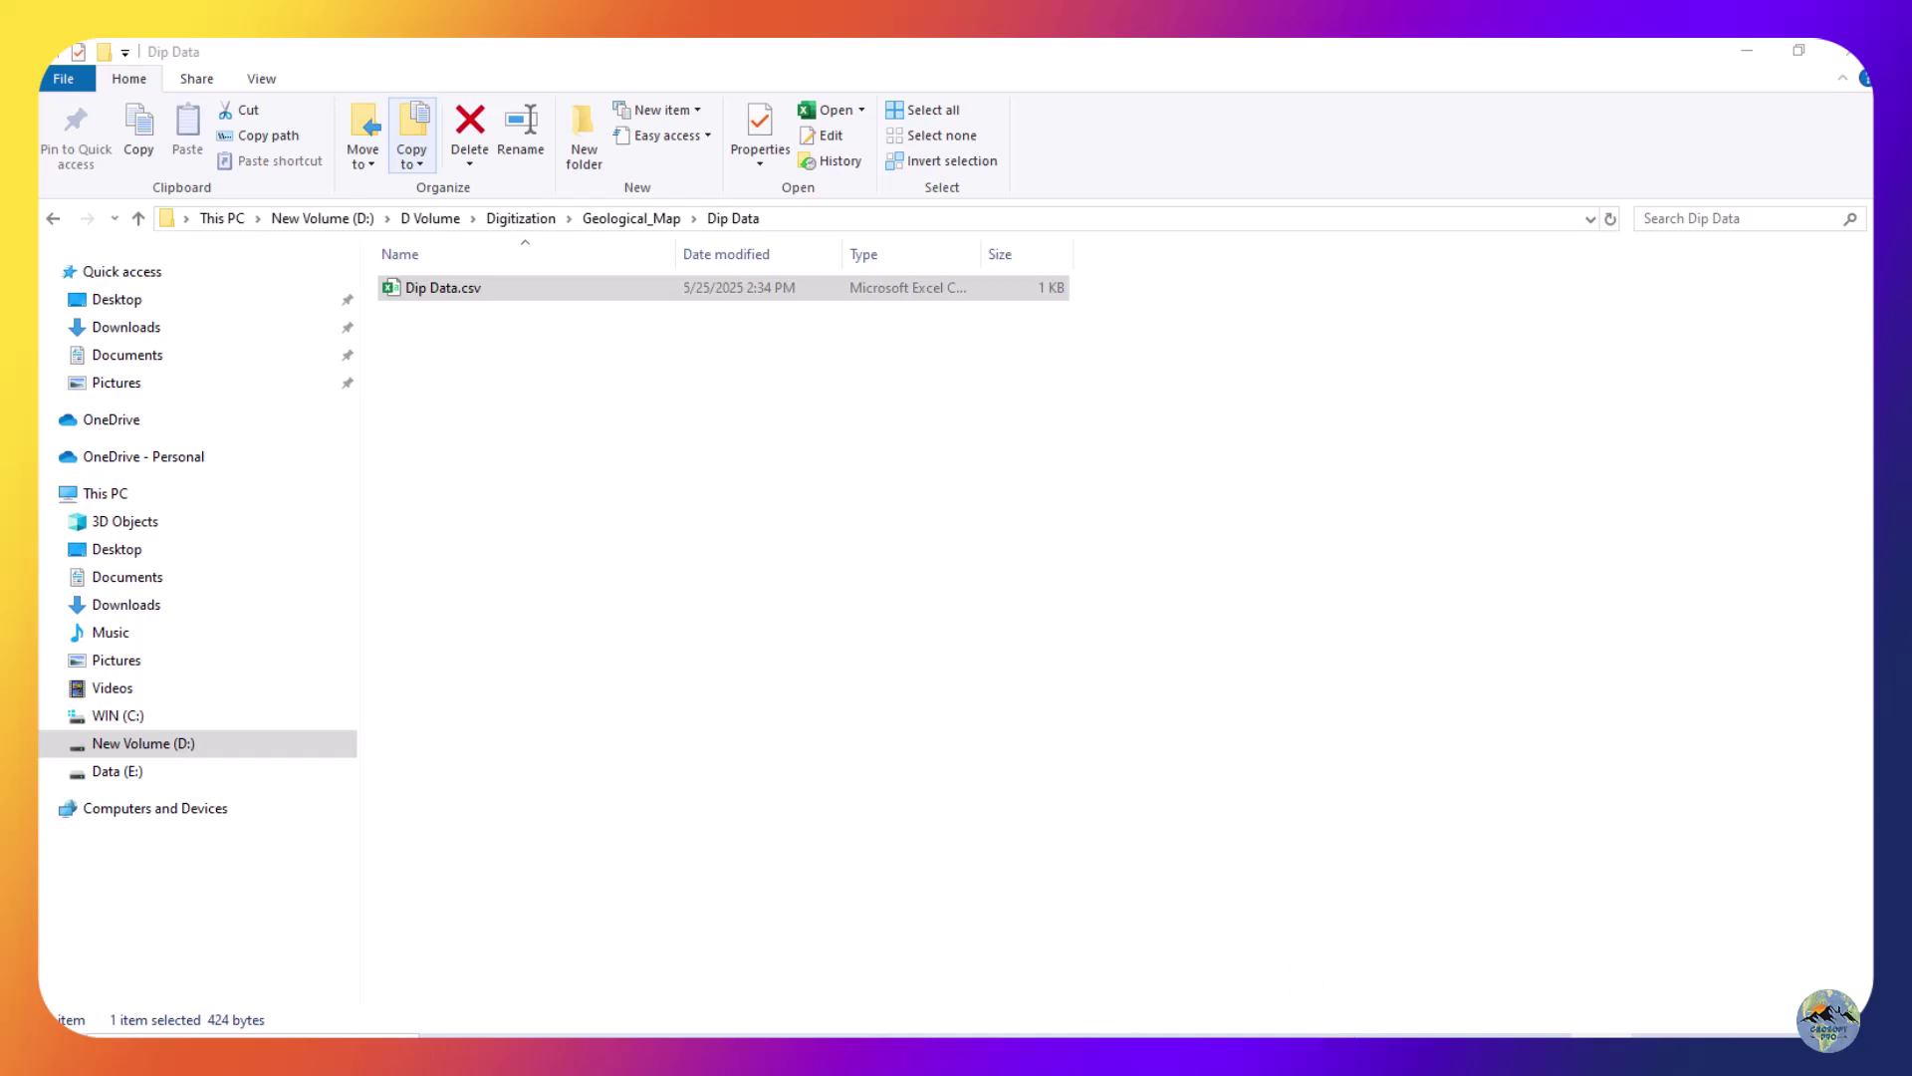
# Select Dip Data.csv in the Dip Data folder.
pyautogui.click(411, 292)
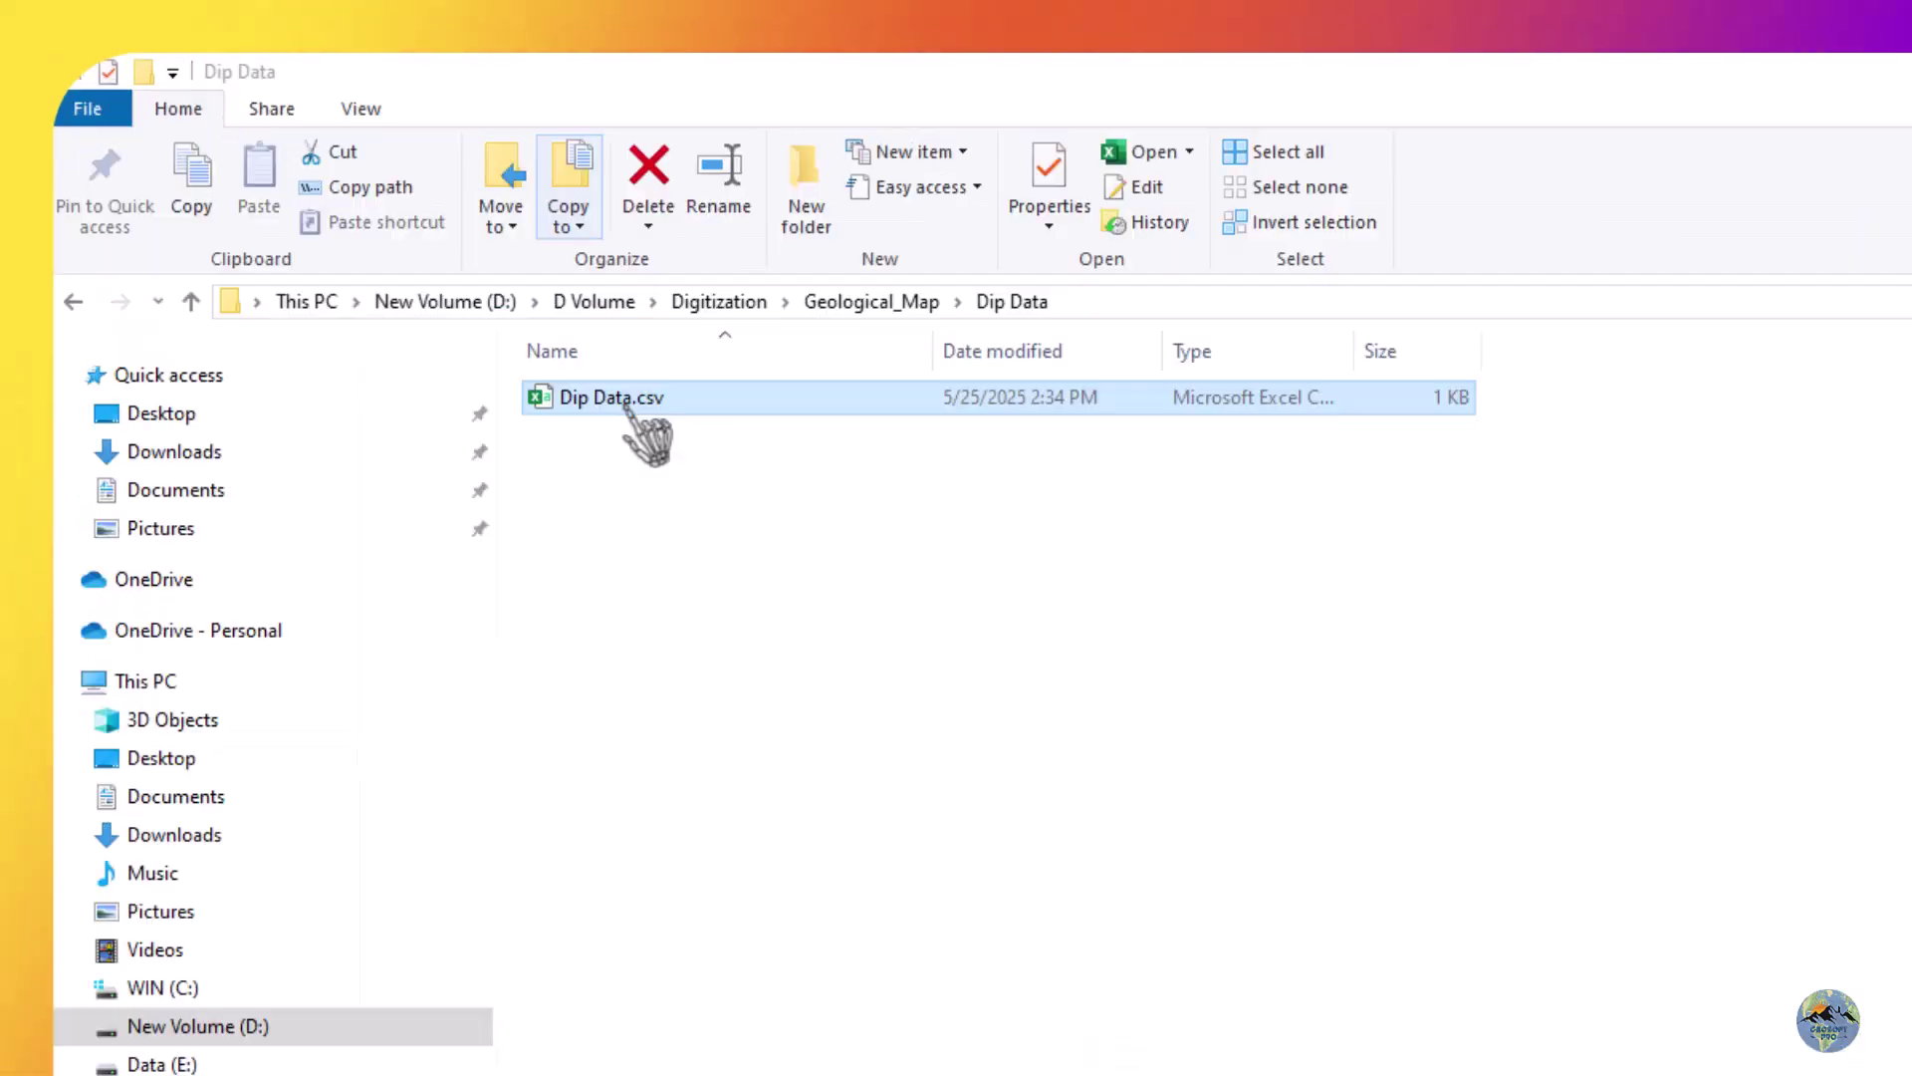
# Open Dip Data.csv in Excel and review its 13 rows of X, Y, Dip_Amount and Dip Direction.
pyautogui.doubleClick(707, 401)
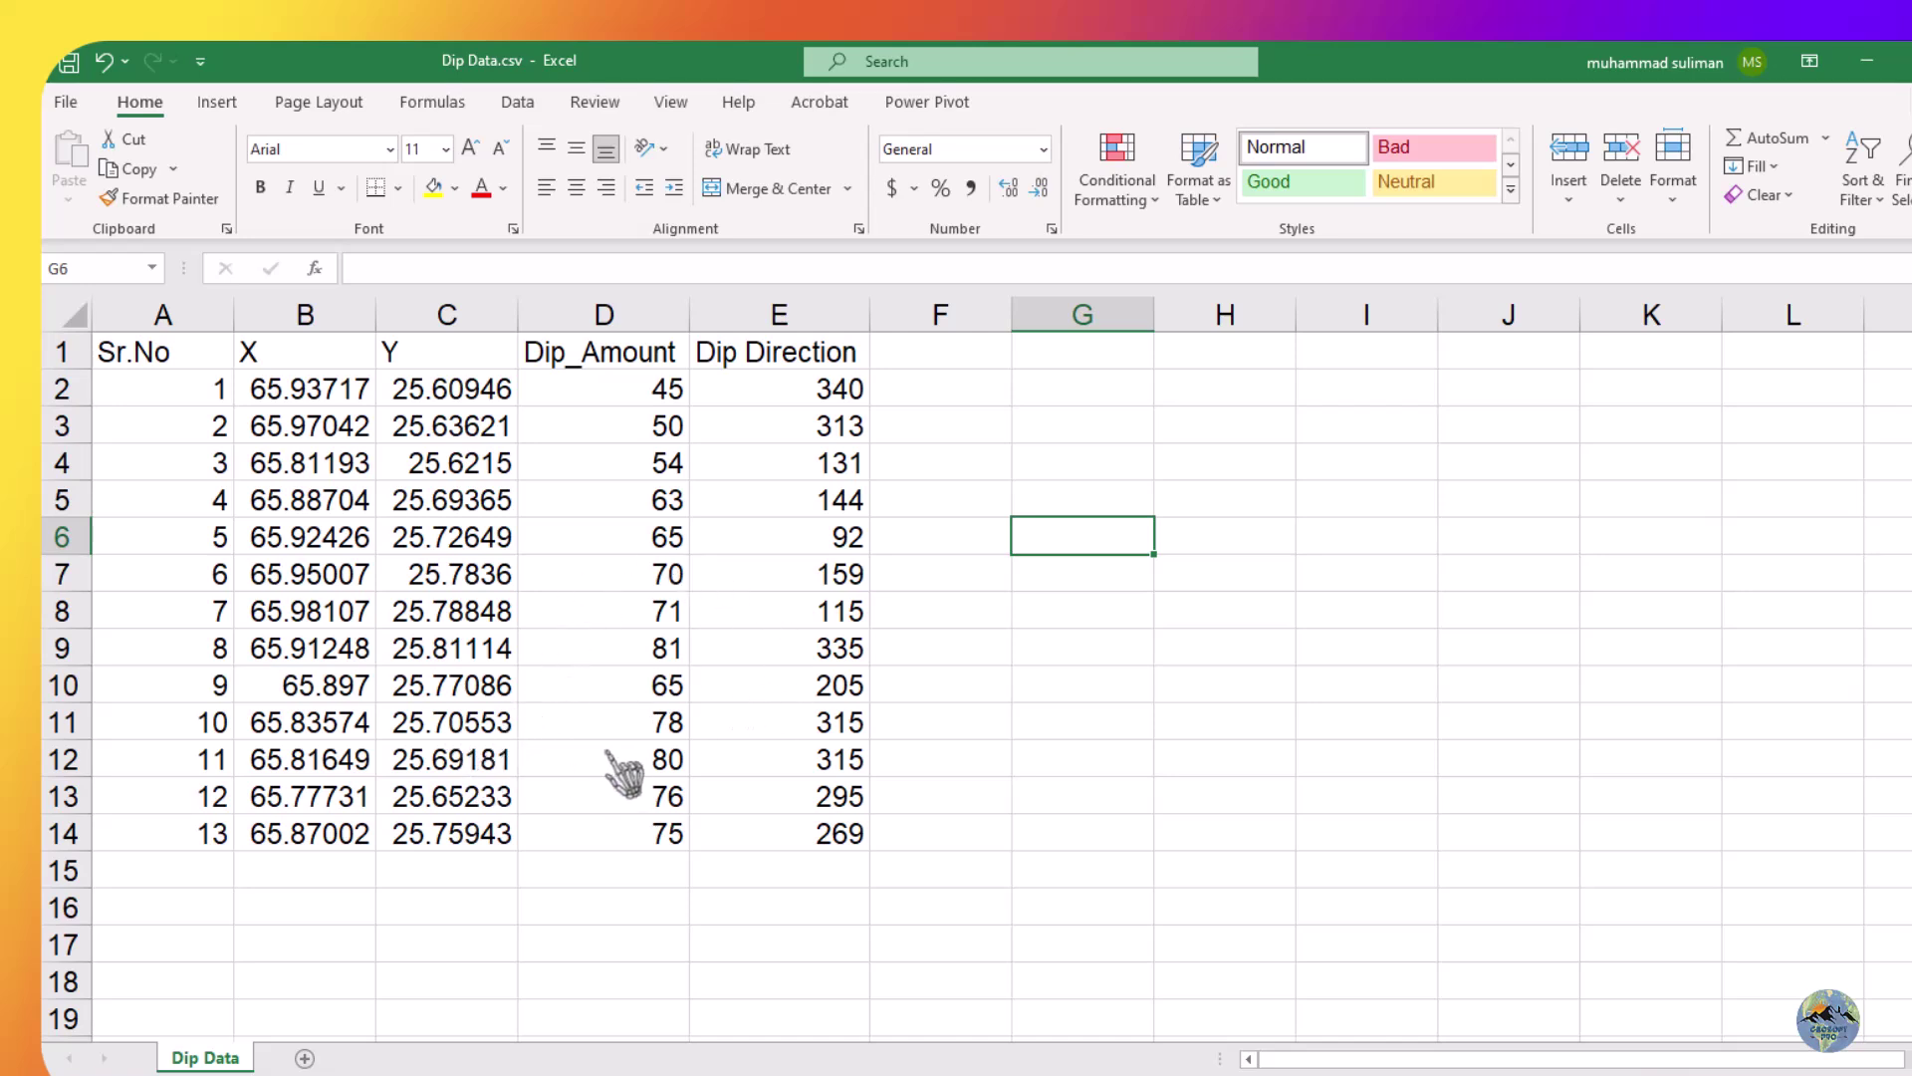
pyautogui.scroll(-1, 617, 769)
pyautogui.scroll(1, 610, 773)
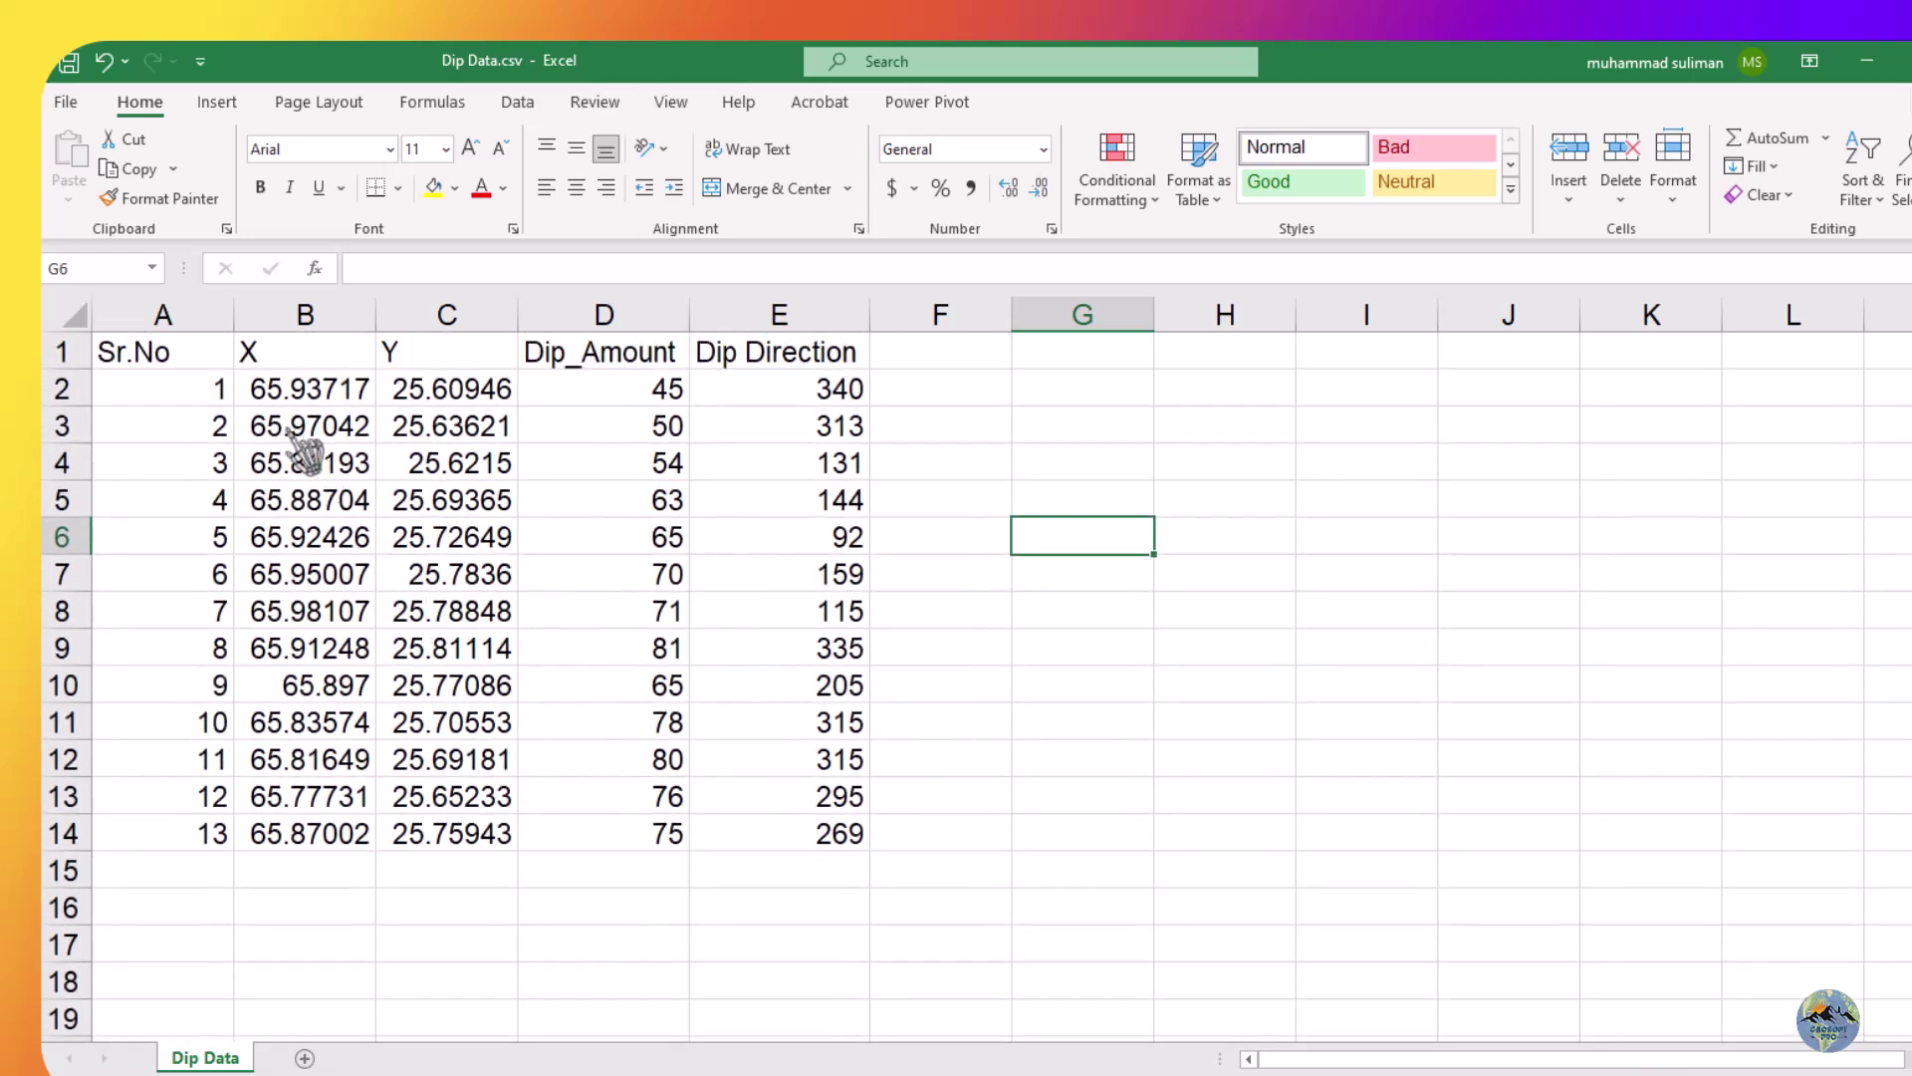
# Resave Dip Data.csv over the existing file as CSV (Comma delimited).
pyautogui.click(59, 102)
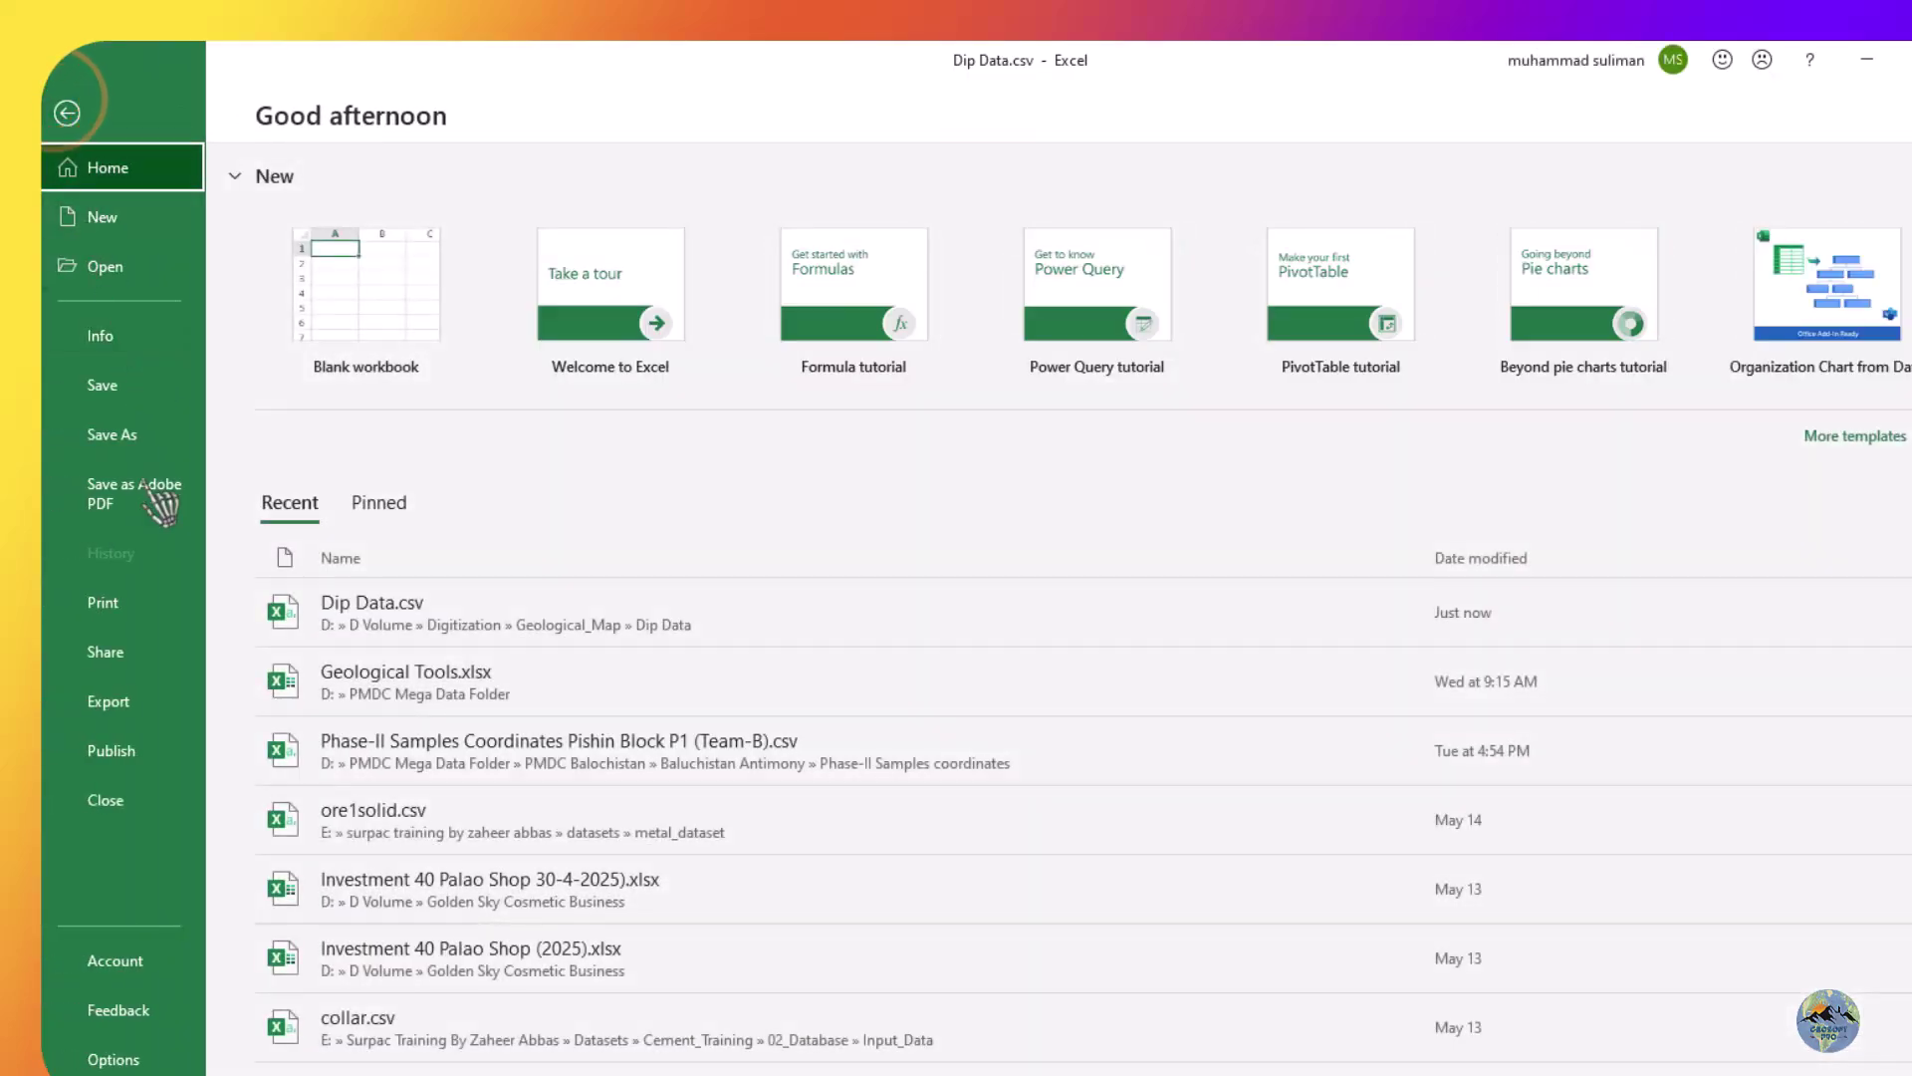
pyautogui.click(138, 434)
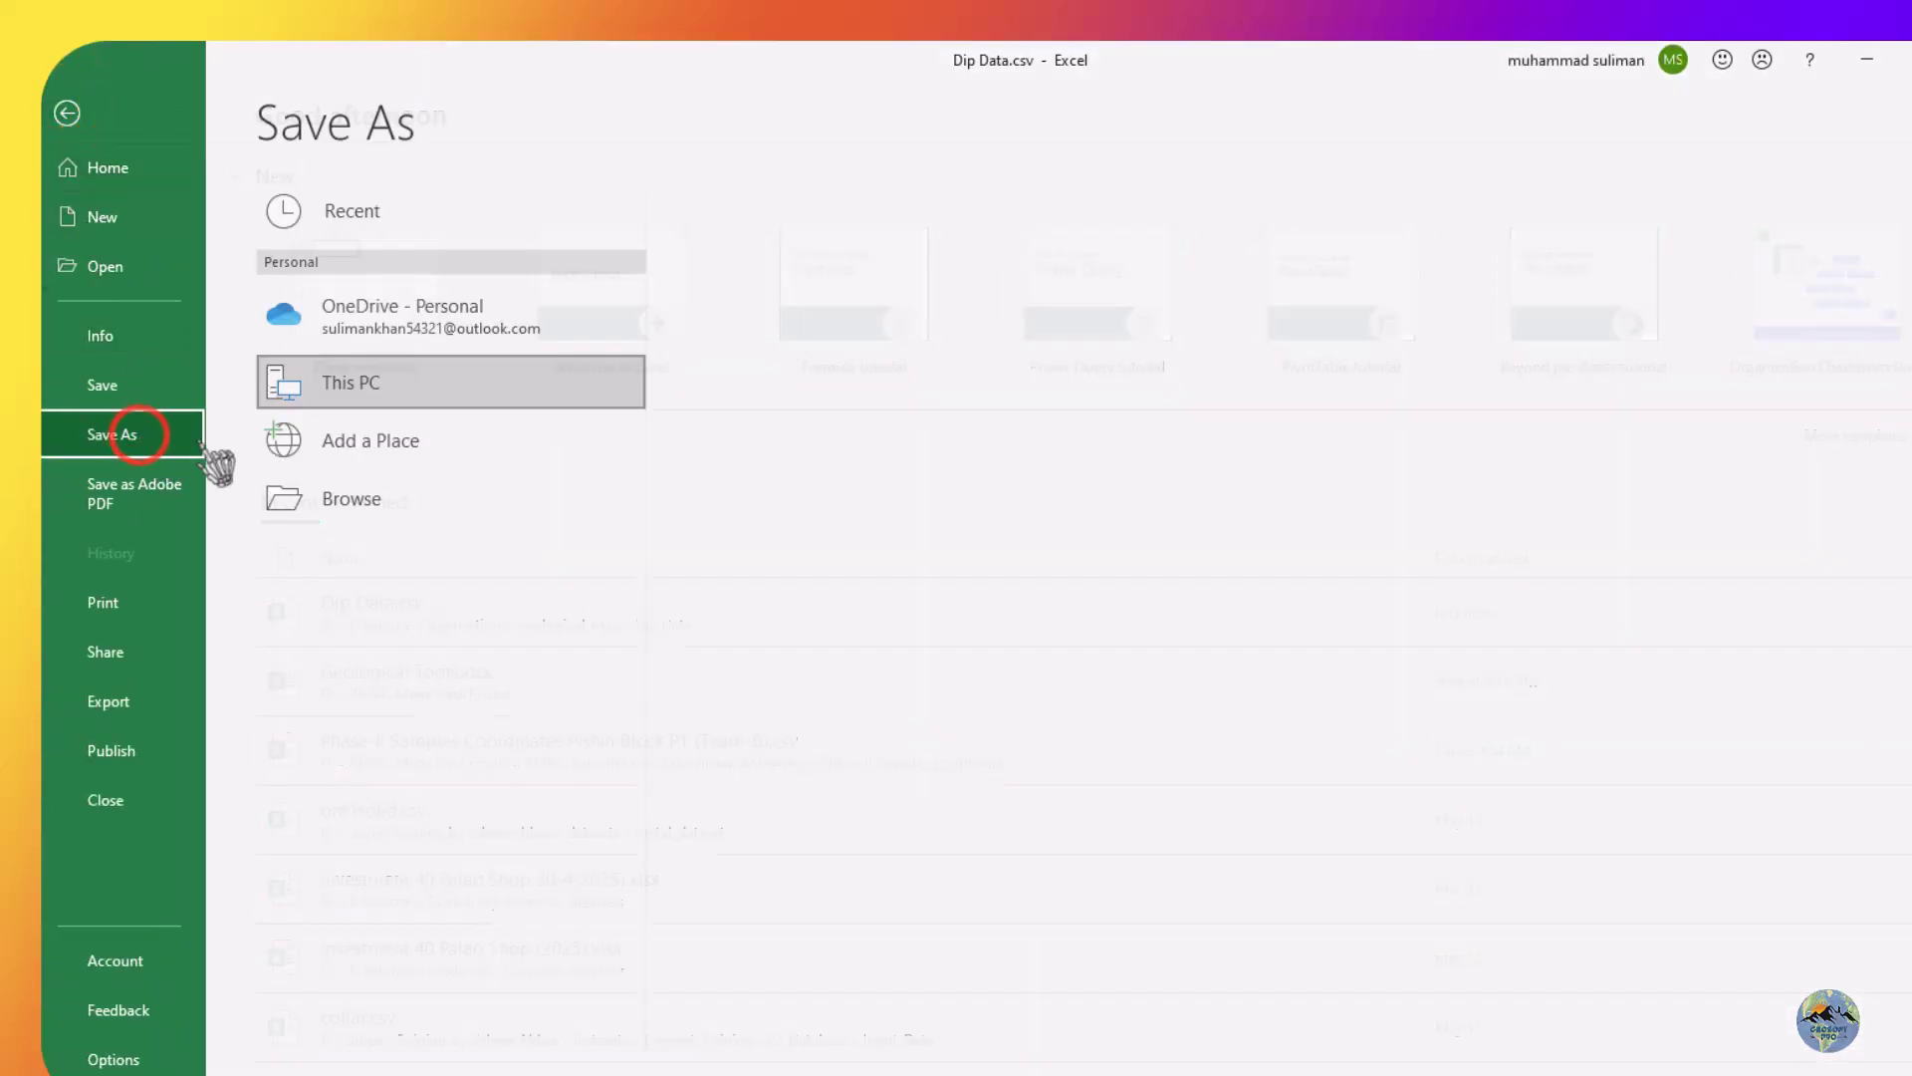
pyautogui.click(355, 498)
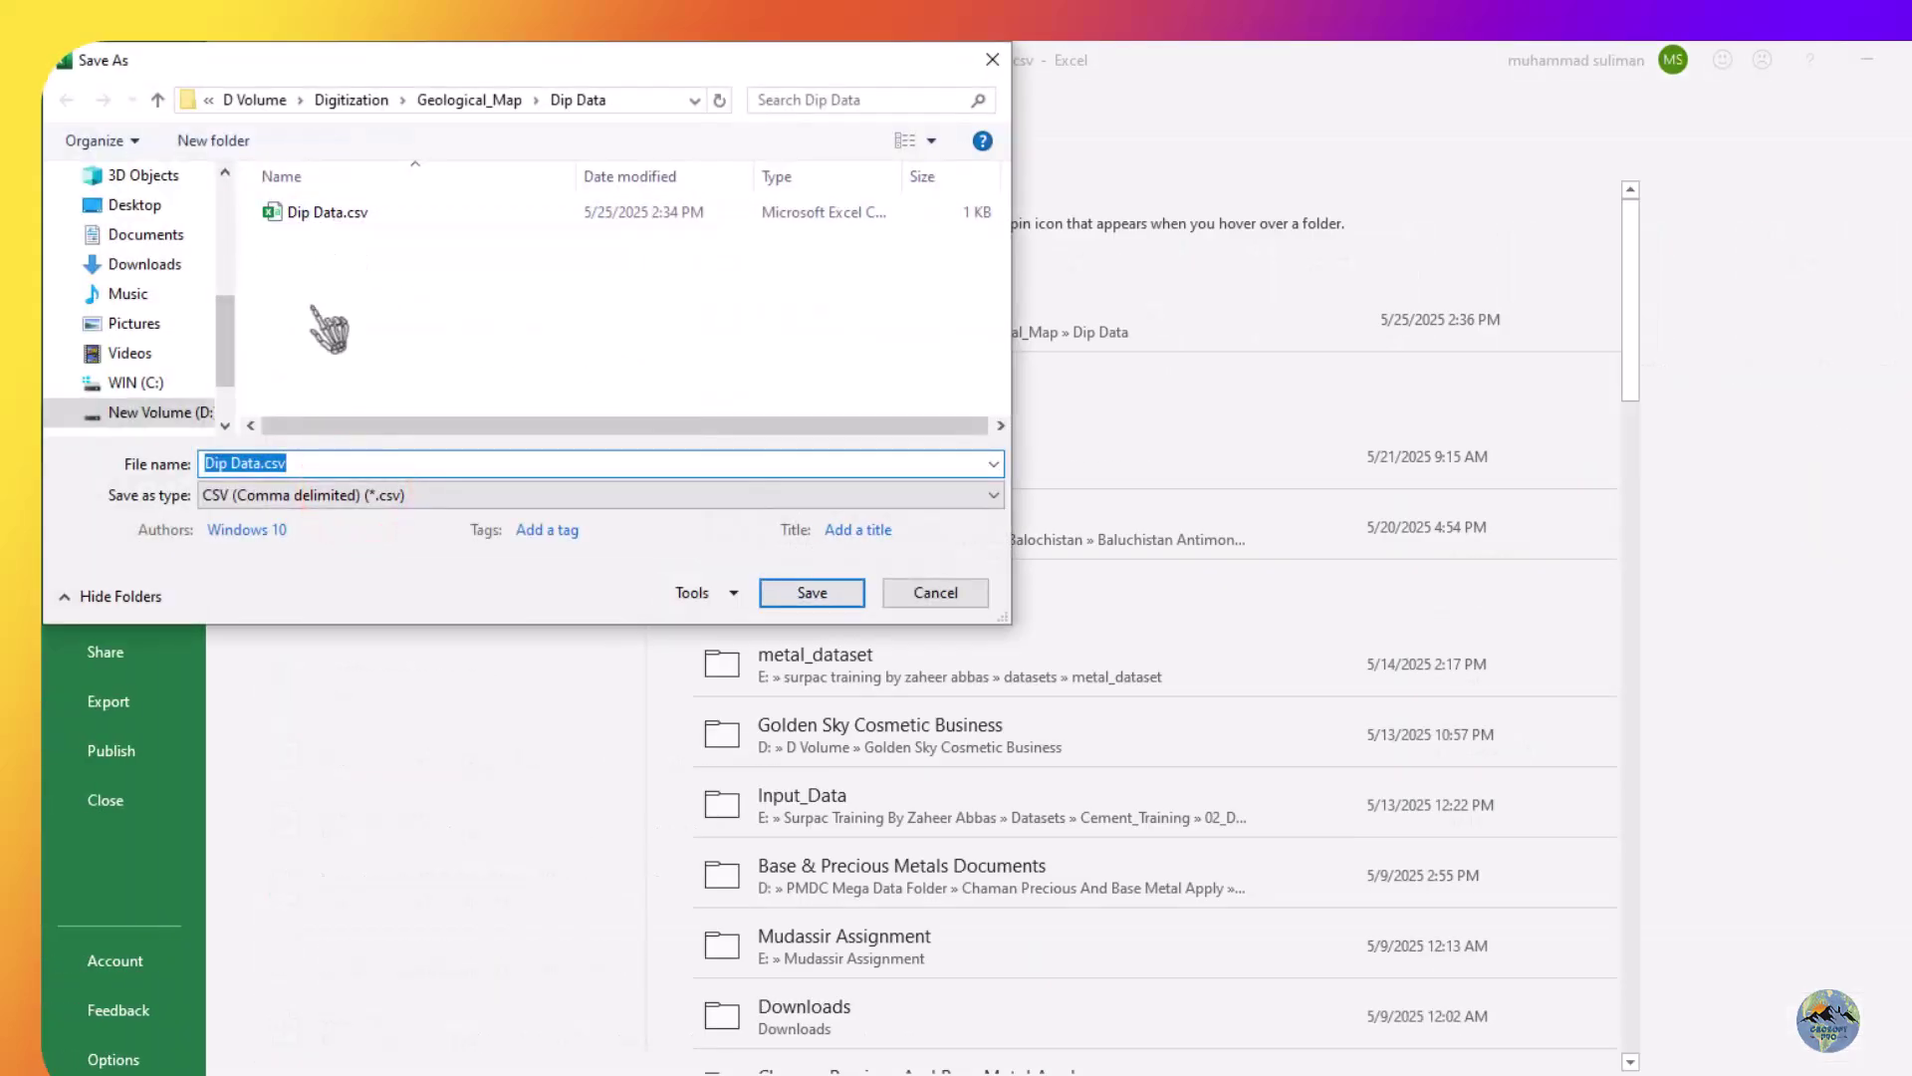
pyautogui.click(298, 495)
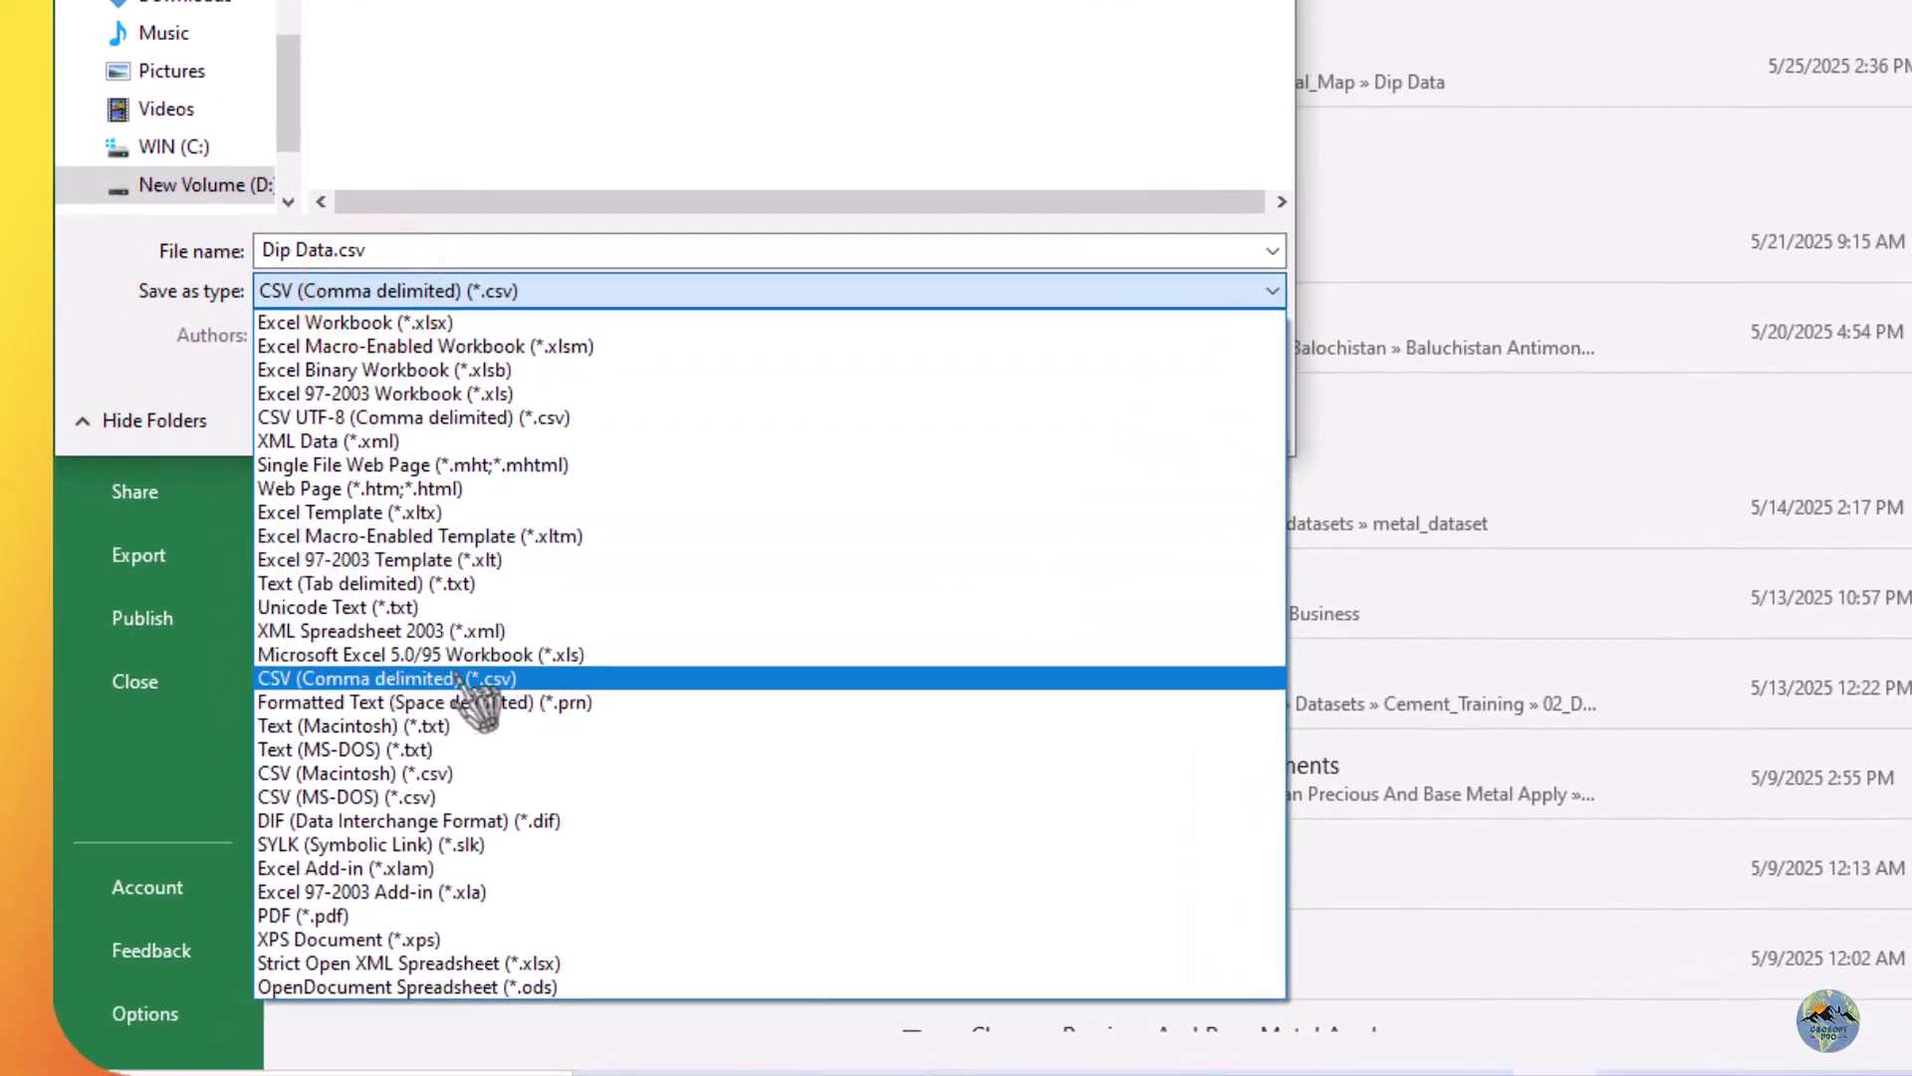
pyautogui.click(437, 83)
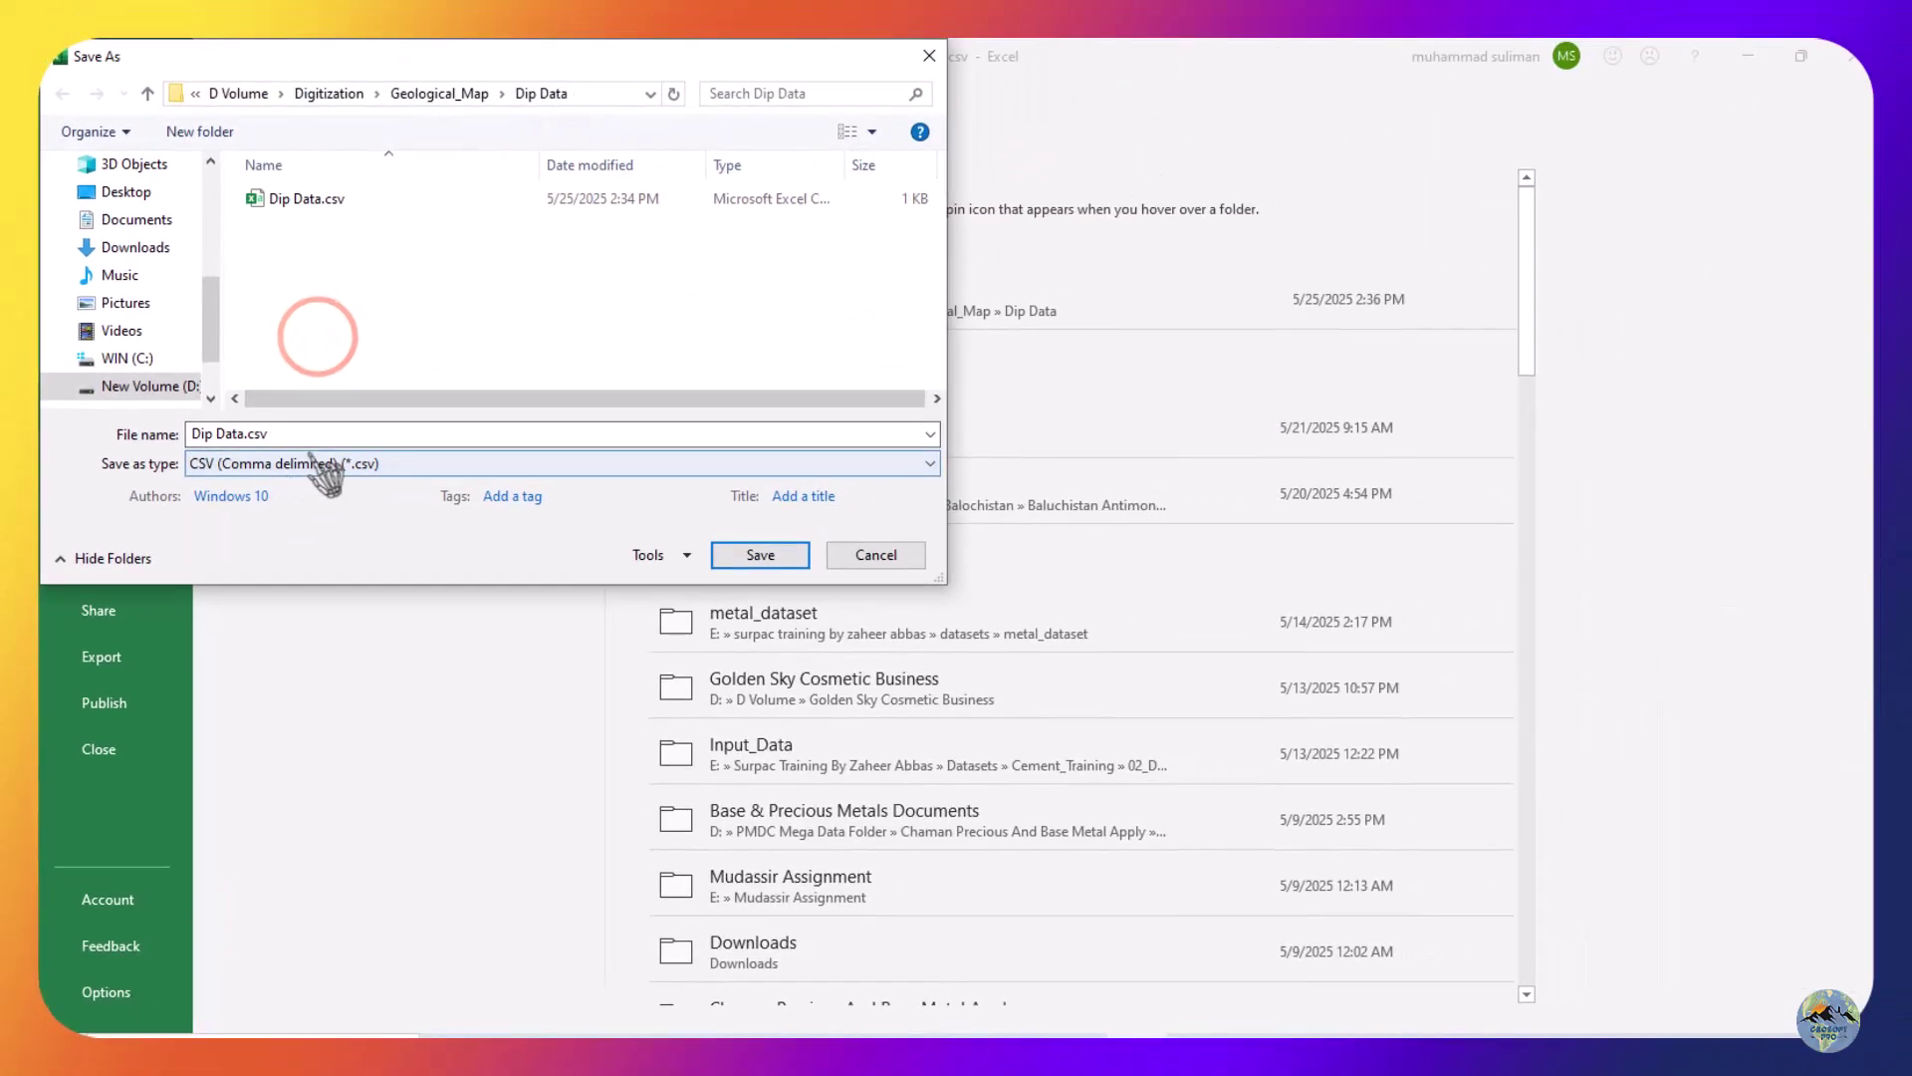
pyautogui.click(780, 556)
pyautogui.click(1011, 551)
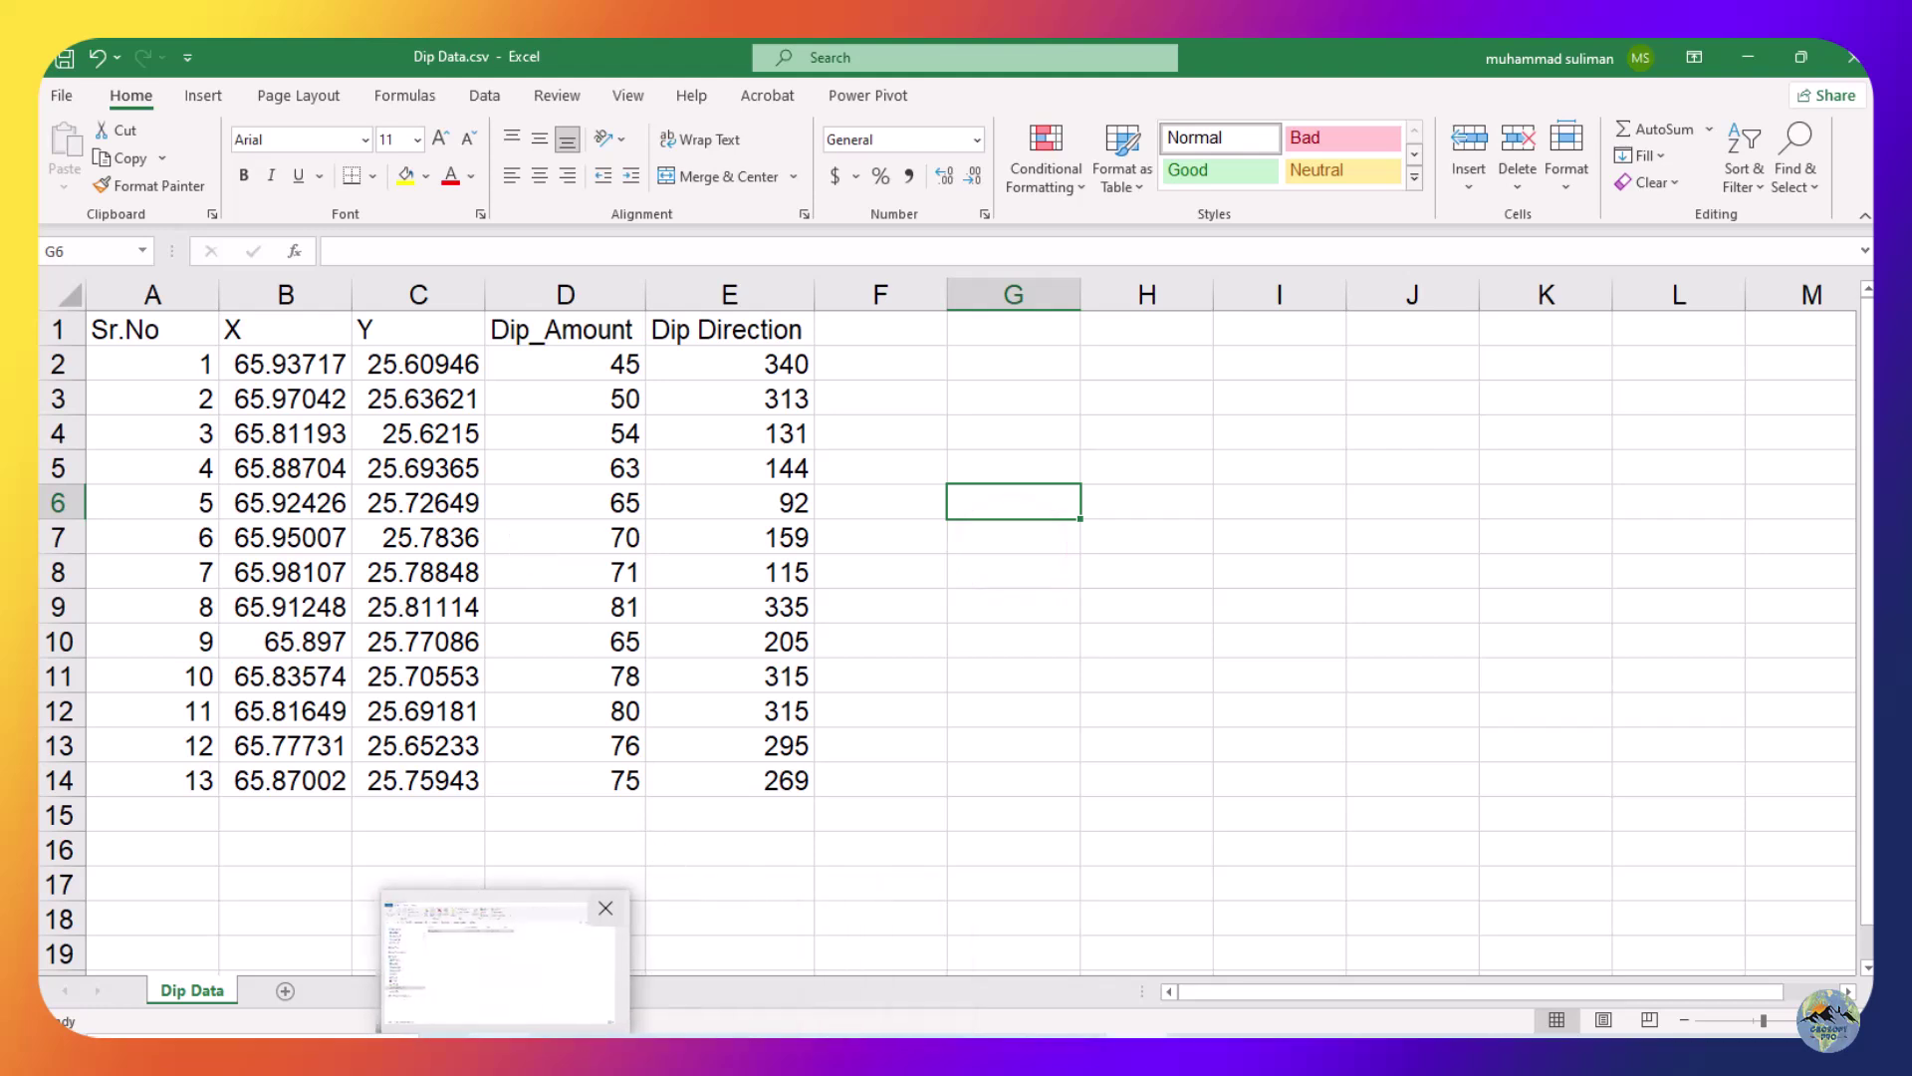
# Refresh the Dip Data folder listing in File Explorer.
pyautogui.click(481, 963)
pyautogui.rightClick(458, 422)
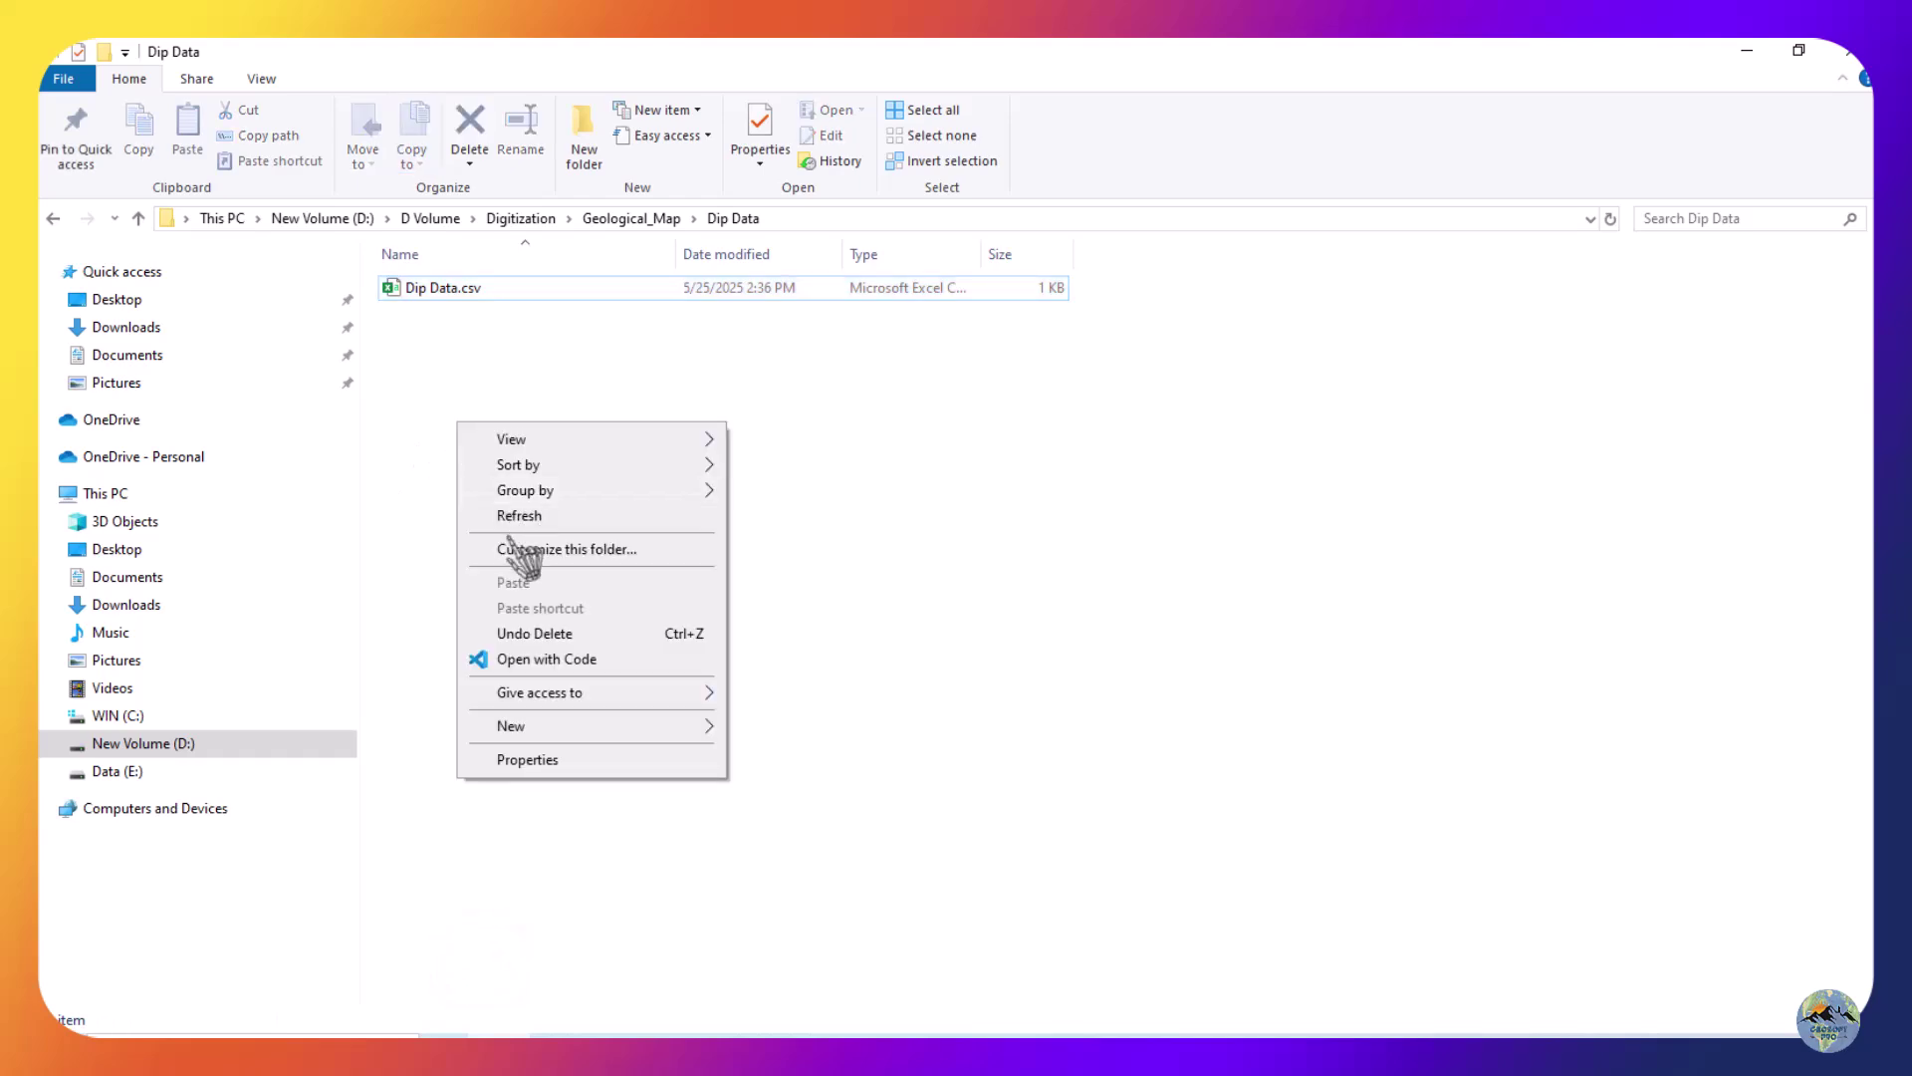
pyautogui.click(510, 517)
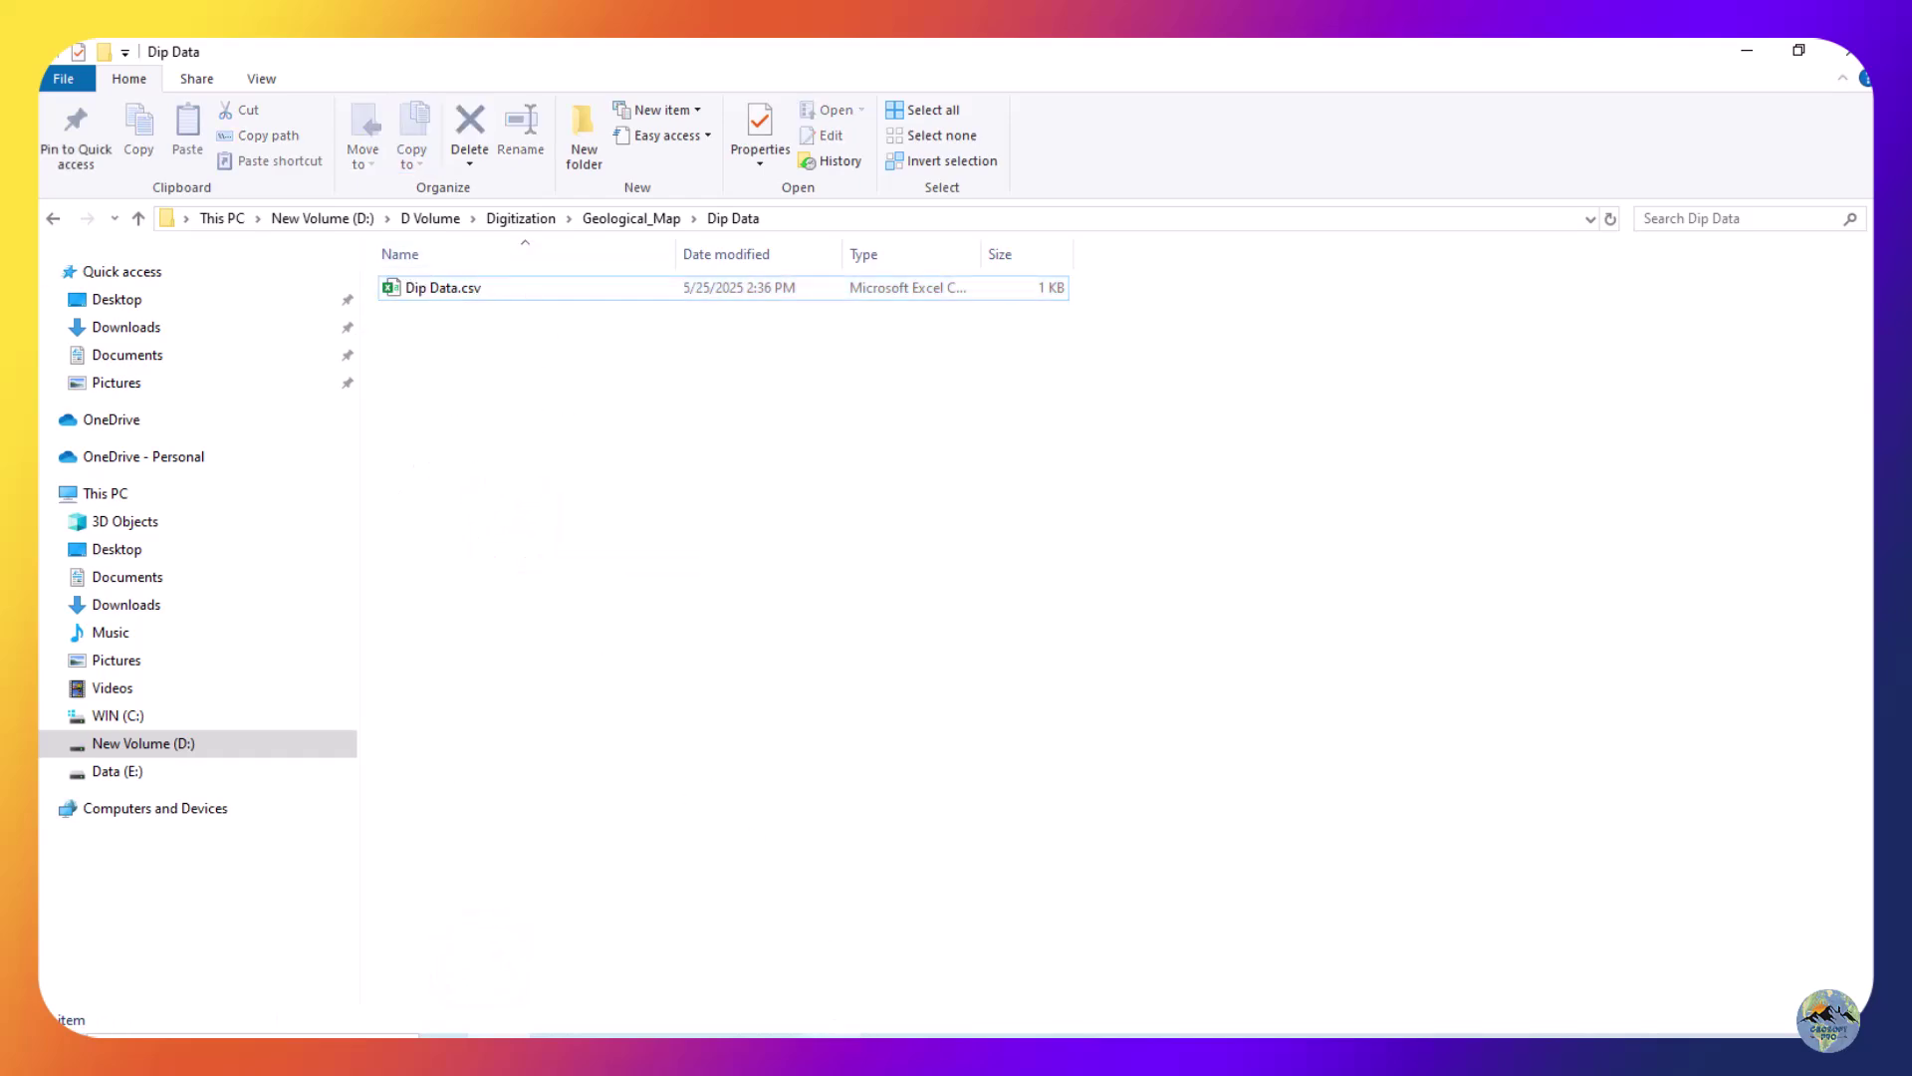
# Switch to ArcGIS Pro and open the XY Table To Point tool from the Map tab.
pyautogui.hotkey('alt', 'Tab')
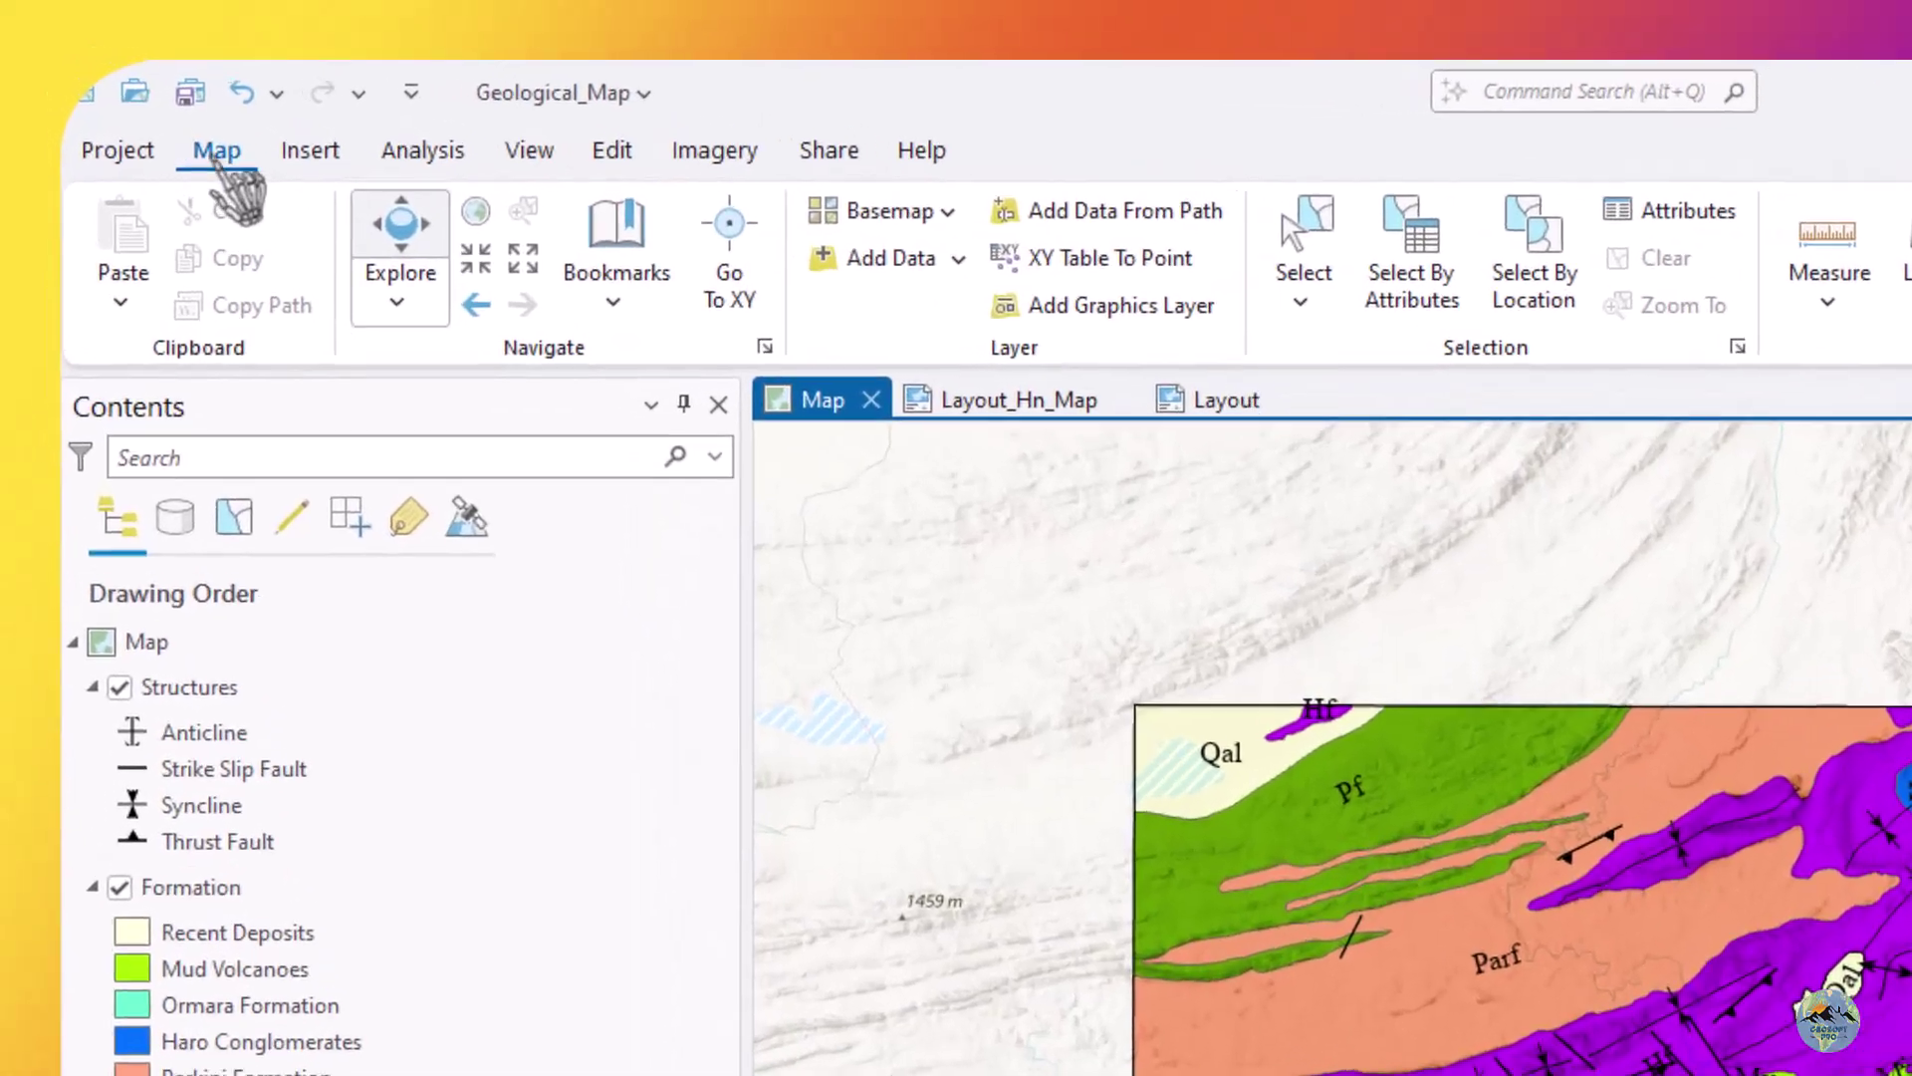
pyautogui.click(139, 97)
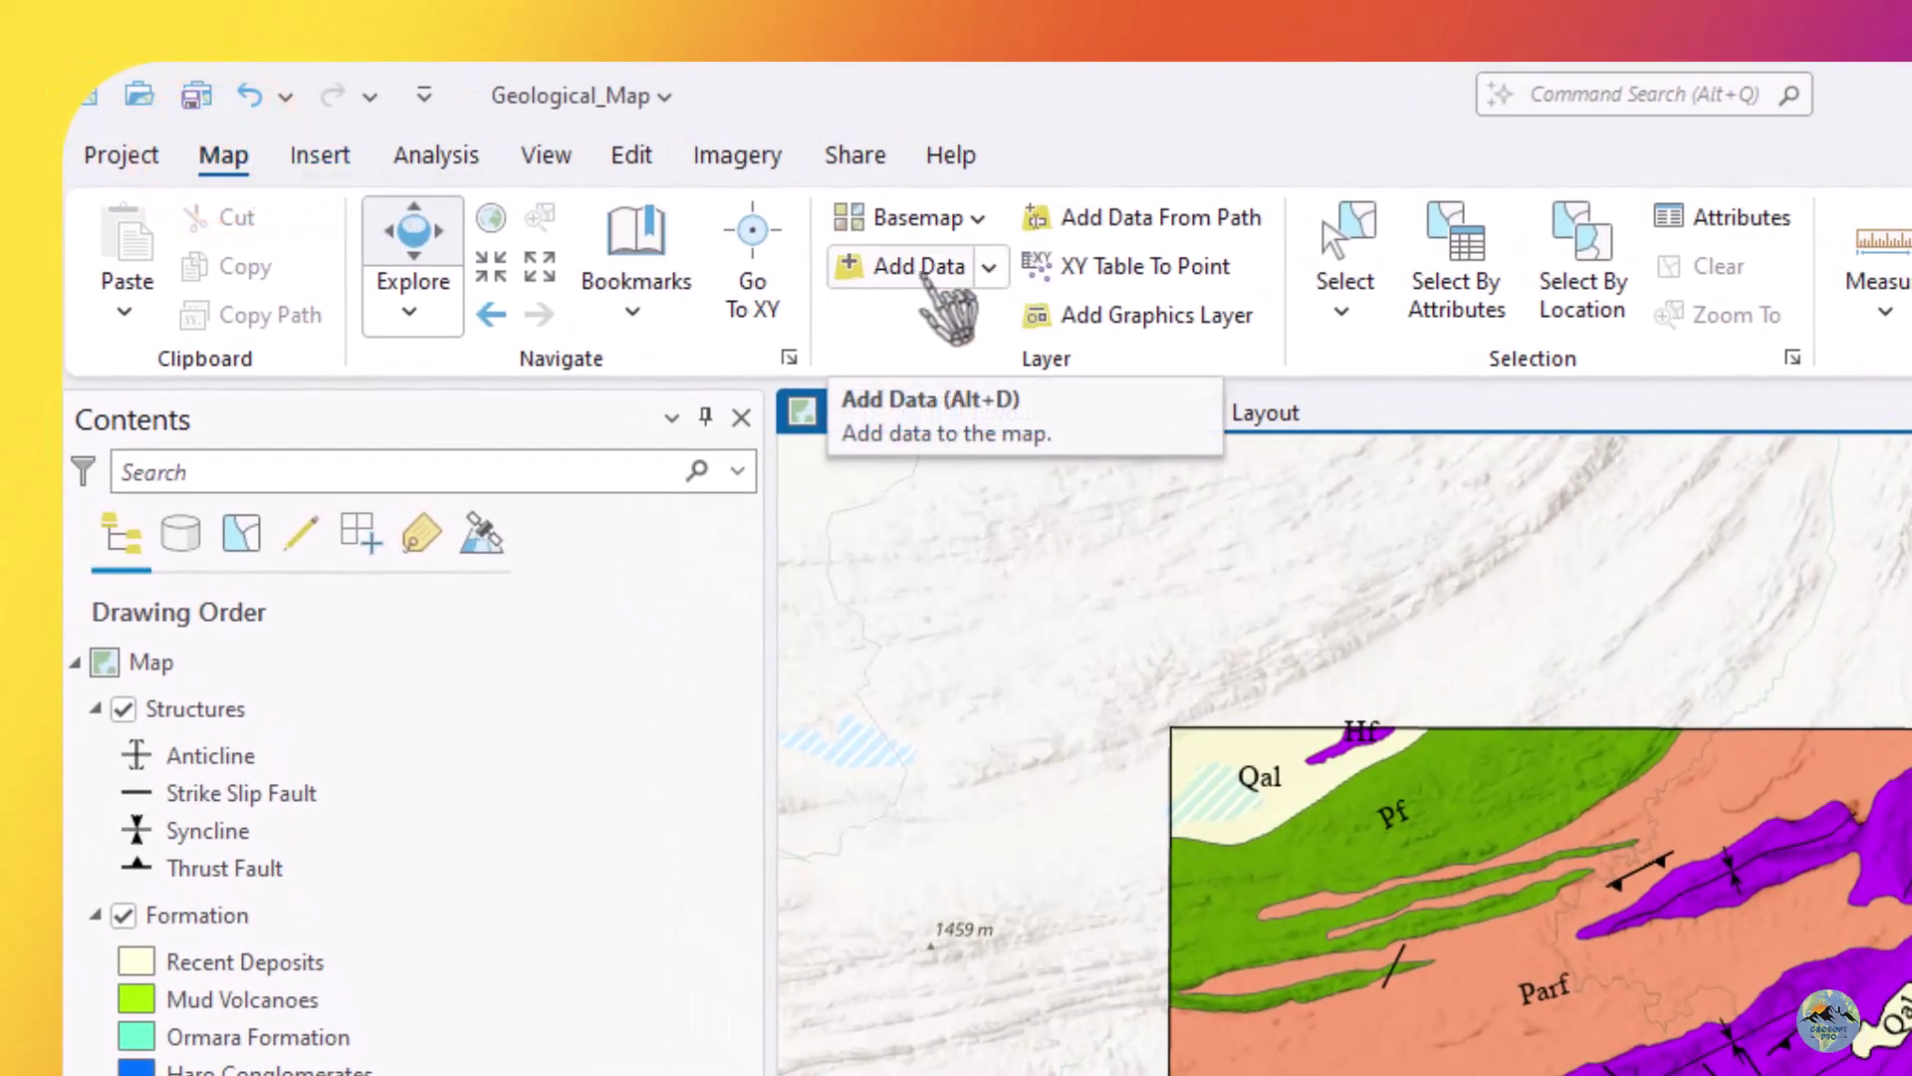
pyautogui.click(990, 267)
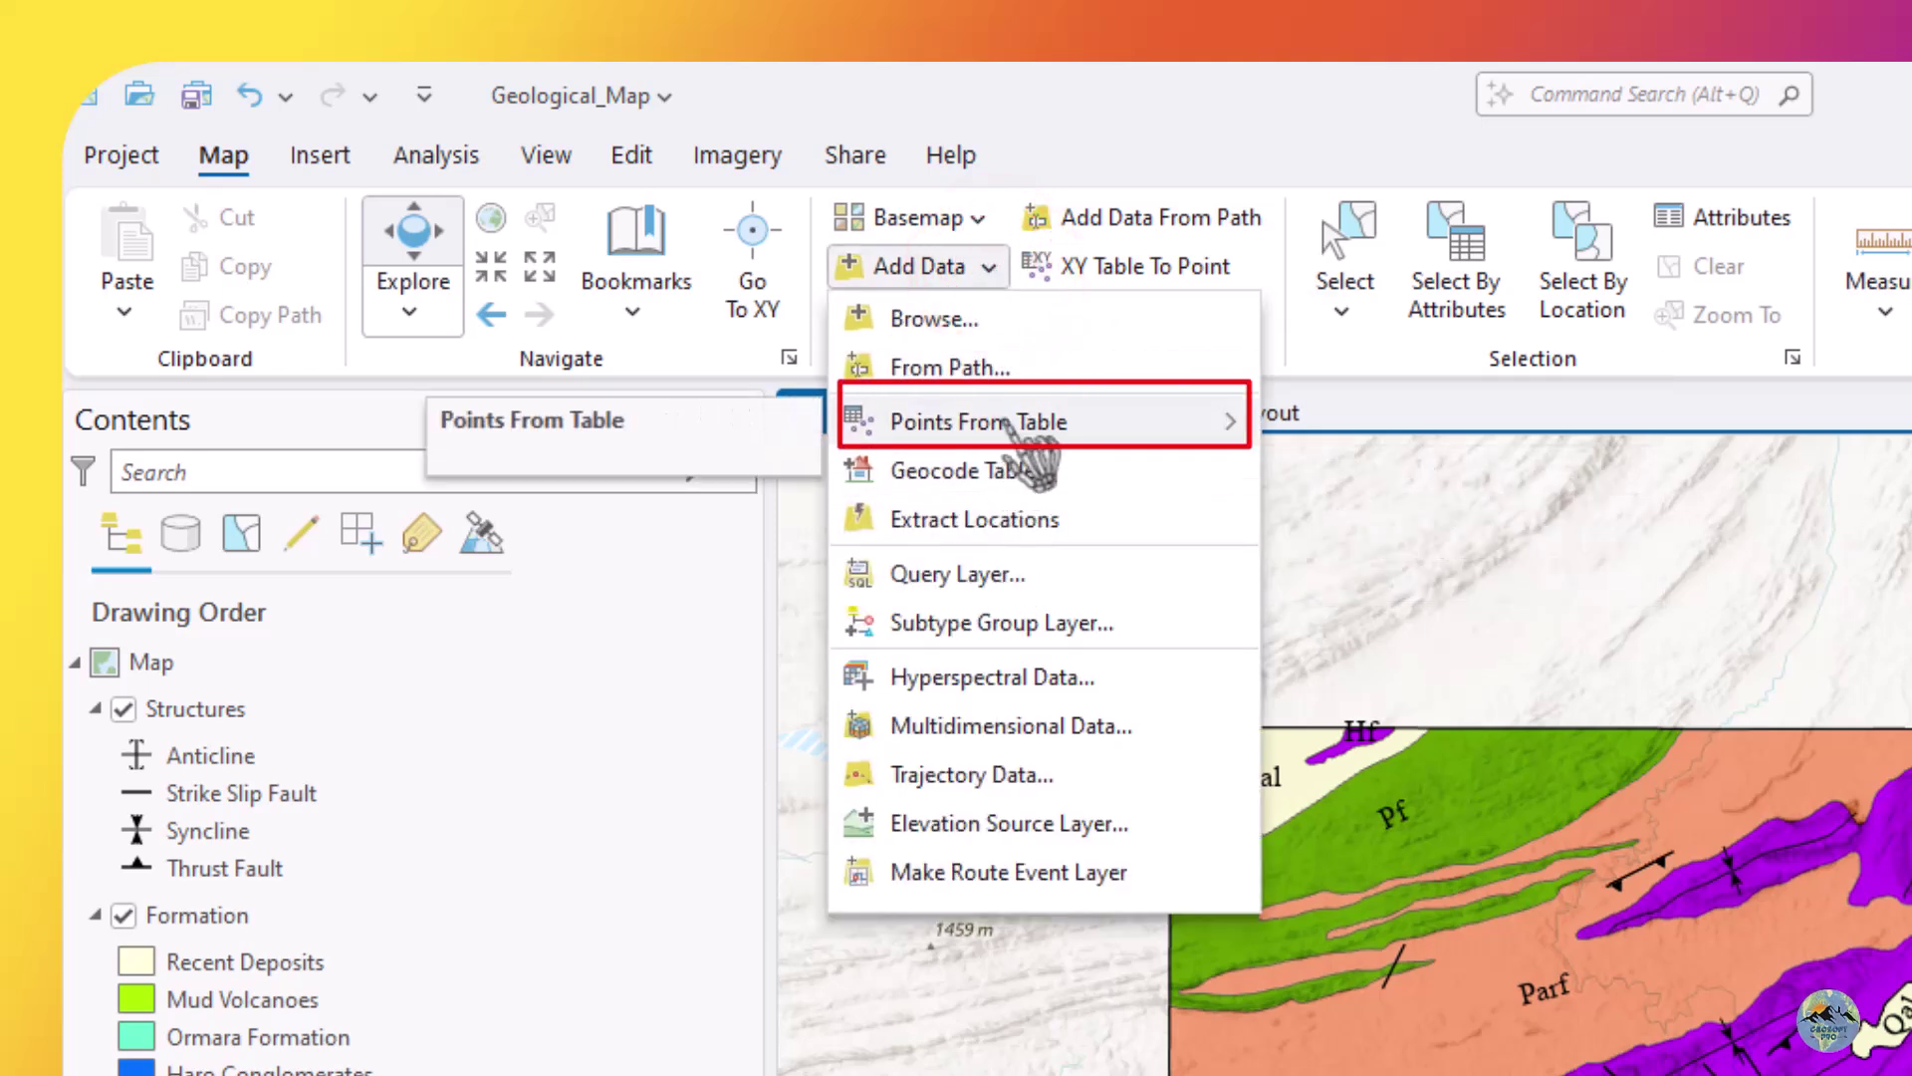
pyautogui.moveTo(1046, 429)
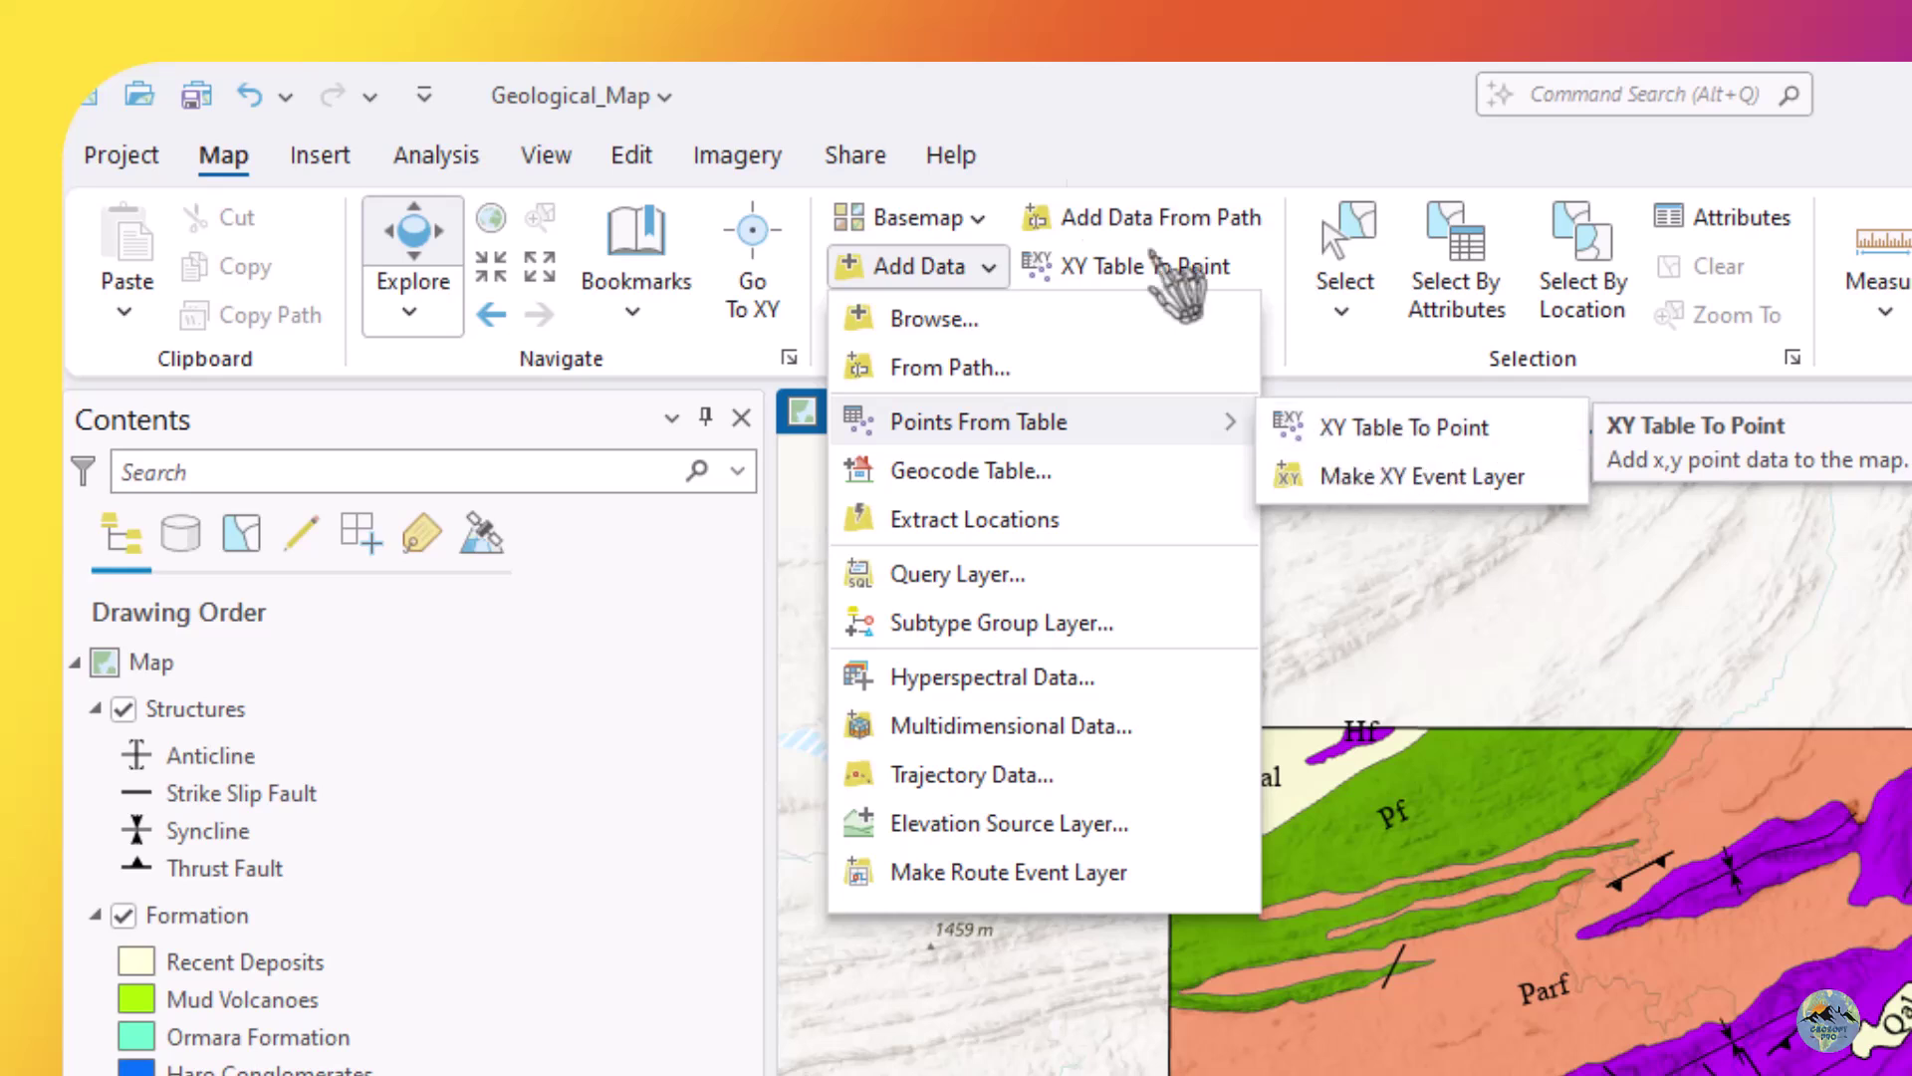
pyautogui.click(1063, 121)
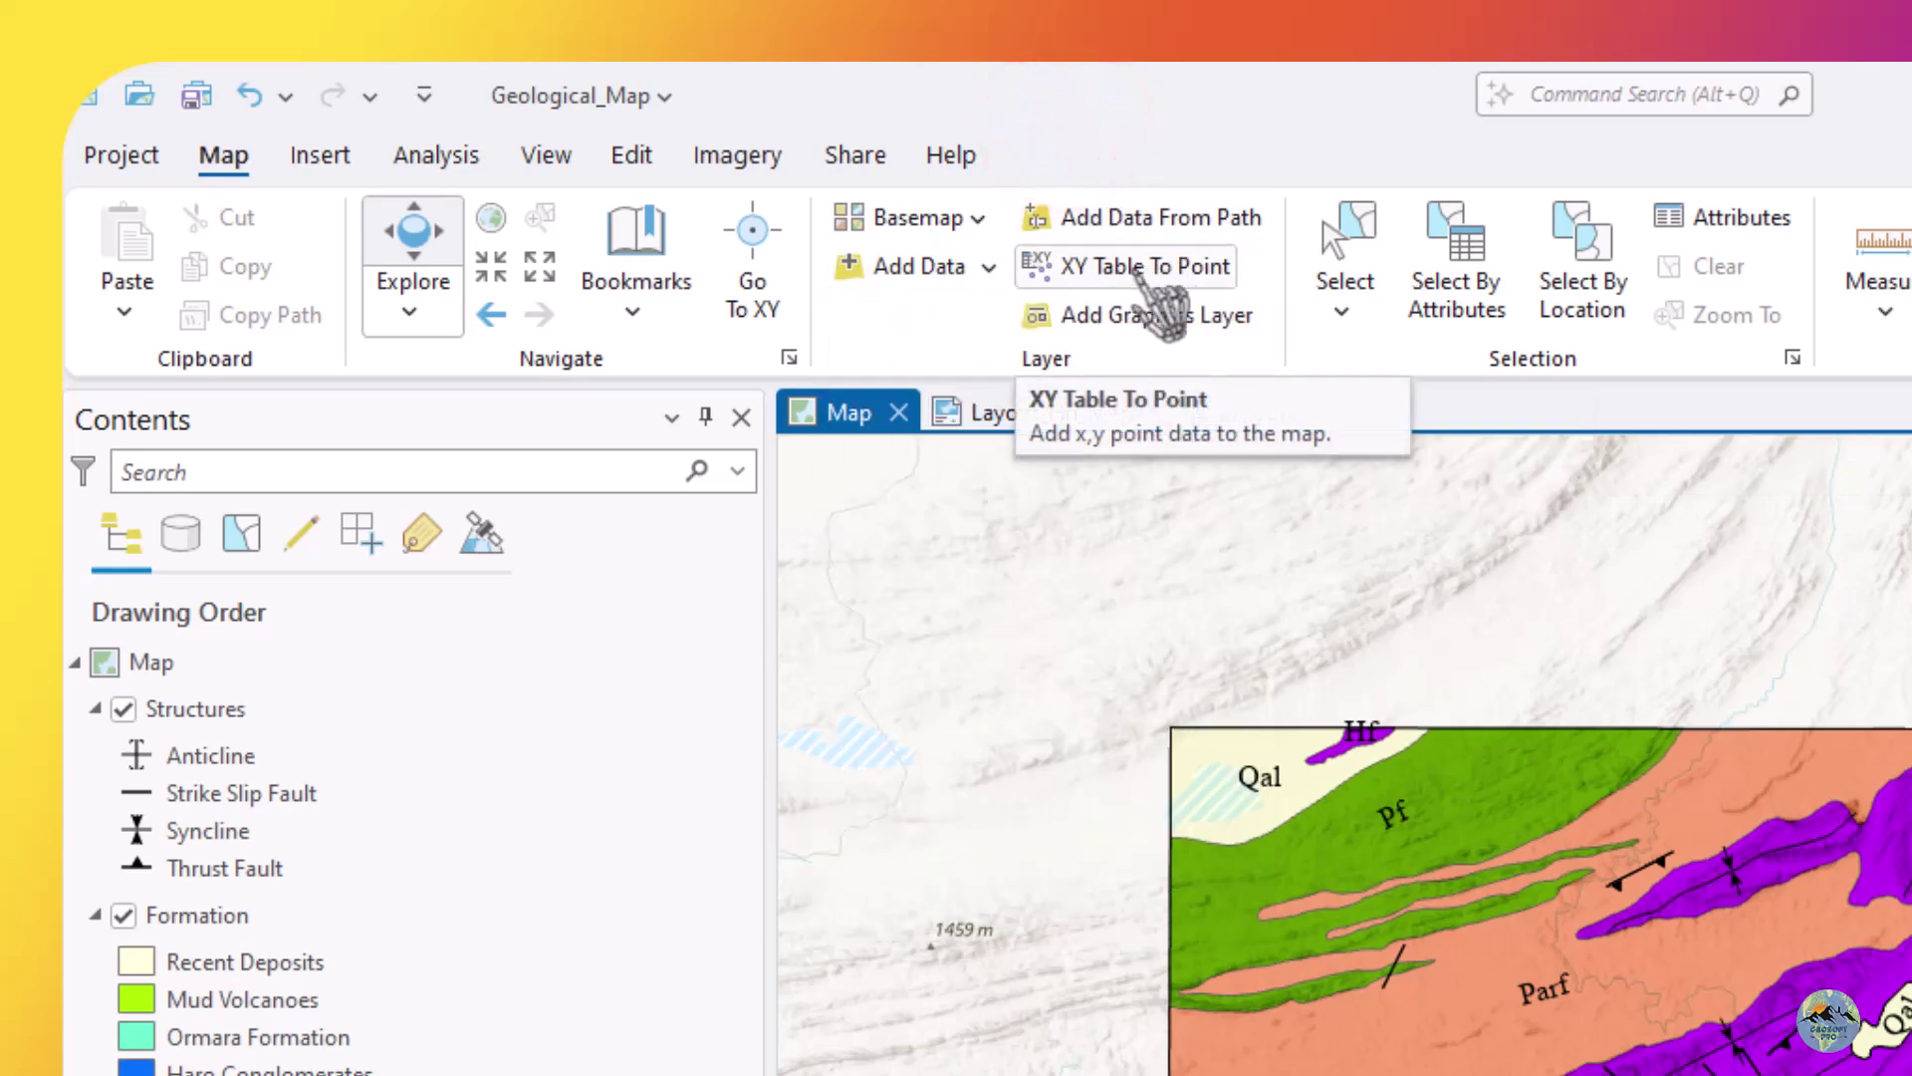
pyautogui.click(1160, 274)
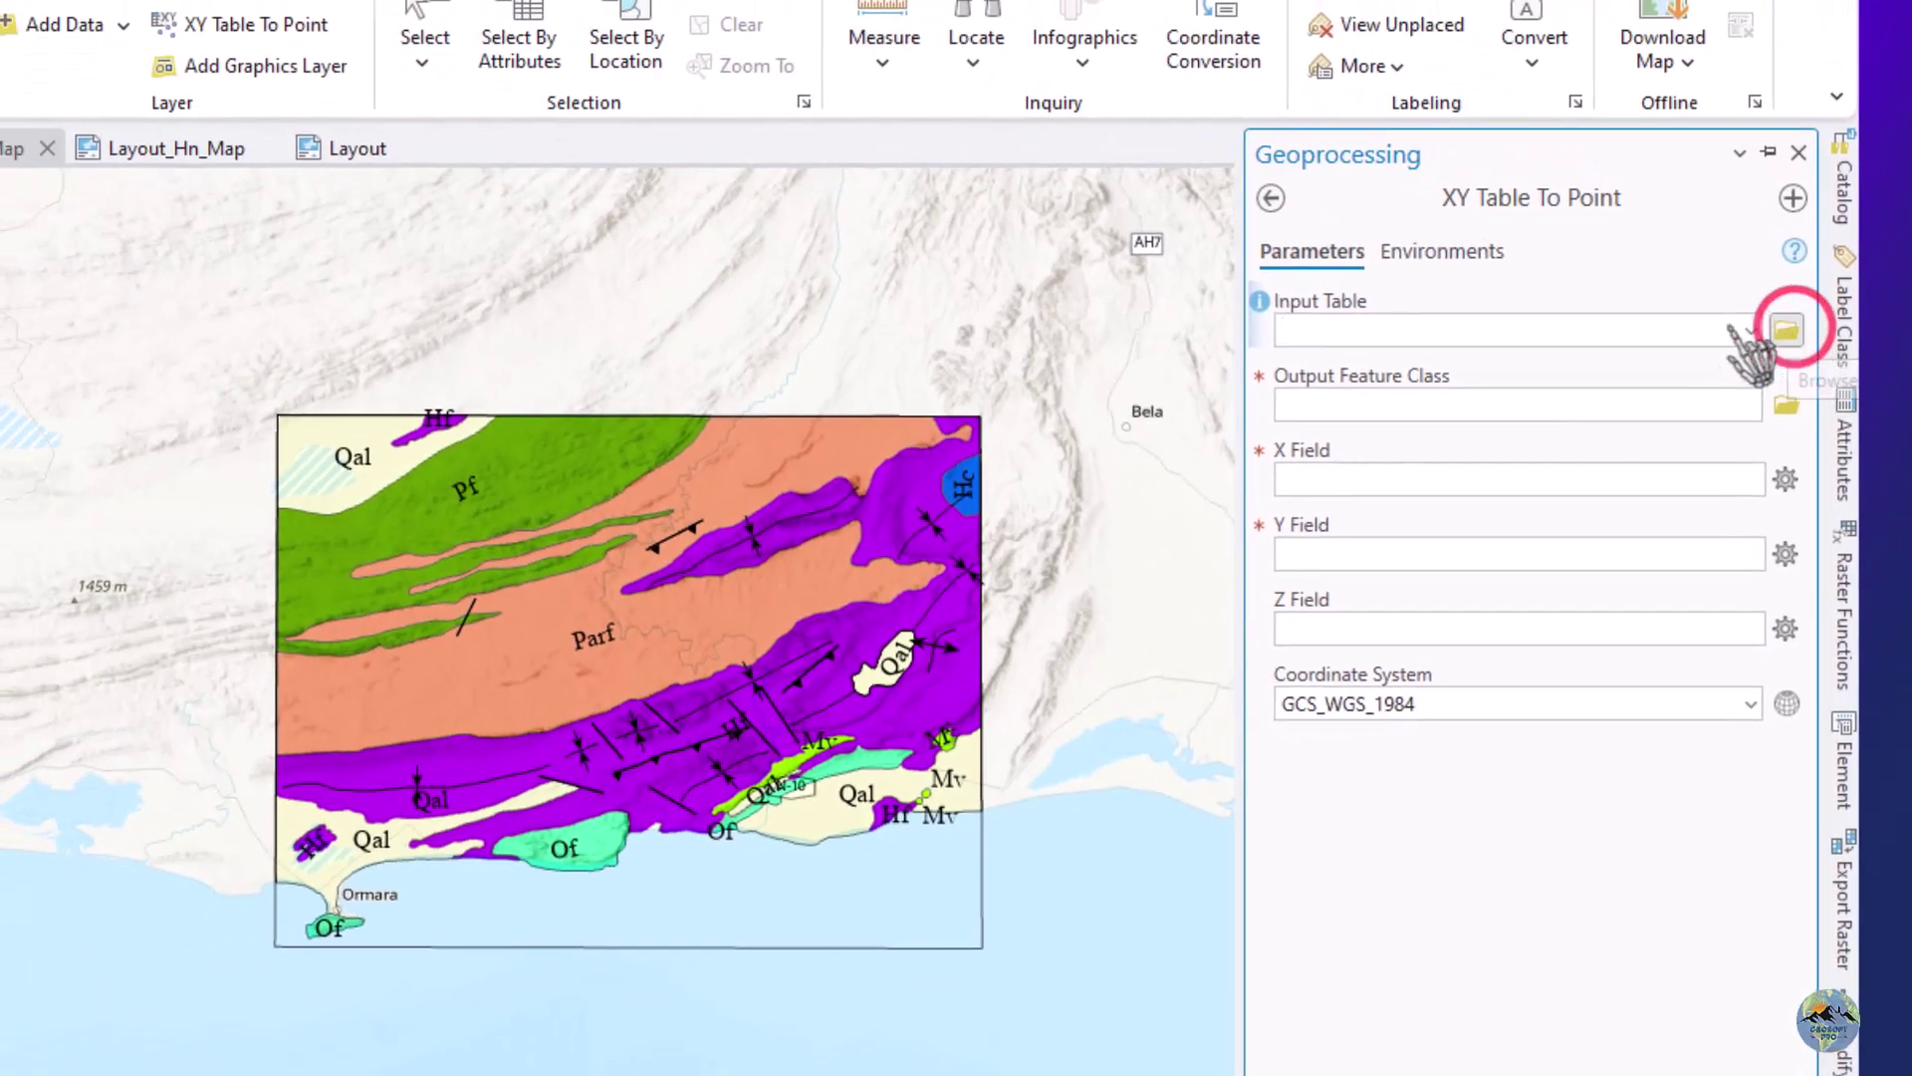
# Set the input table to Dip Data.csv from D: > D Volume > Digitization > Geological_Map > Dip Data.
pyautogui.click(1786, 329)
pyautogui.click(261, 426)
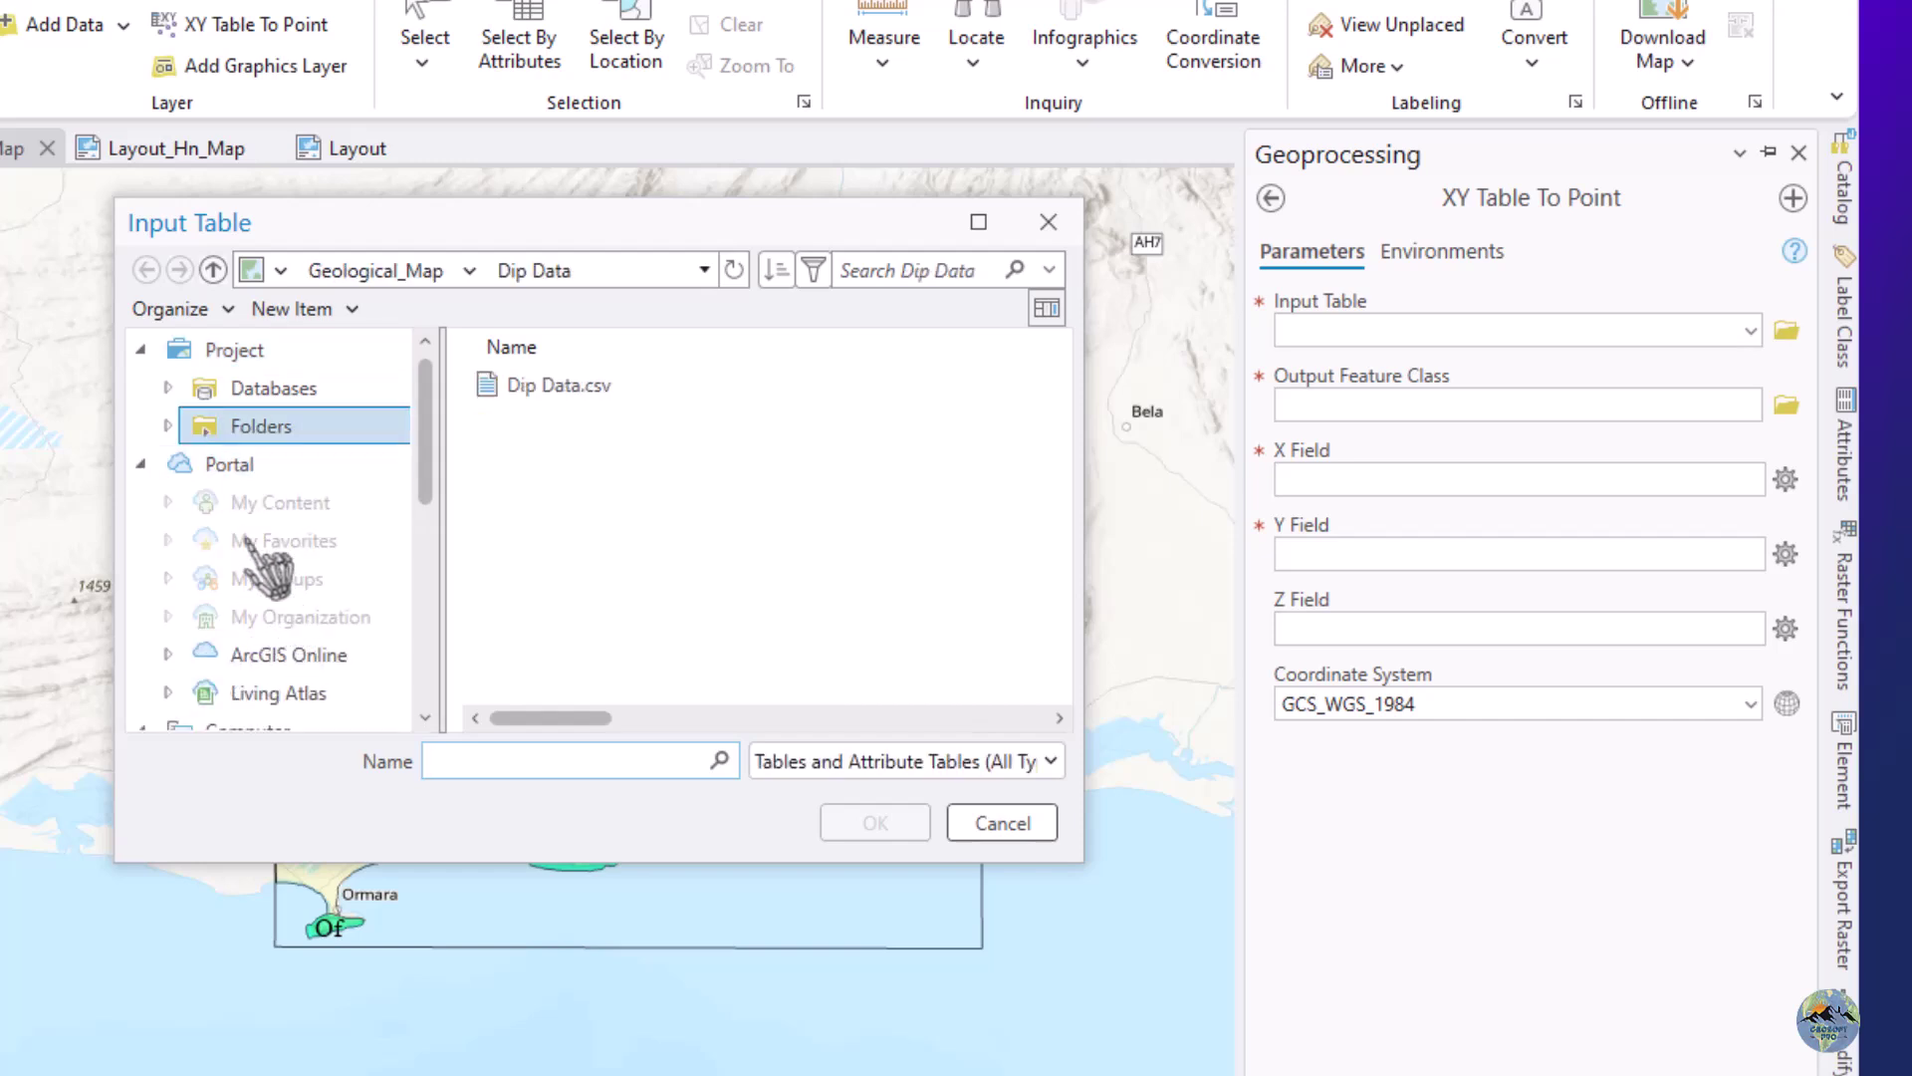
pyautogui.scroll(-1, 254, 553)
pyautogui.scroll(-3, 278, 419)
pyautogui.click(269, 503)
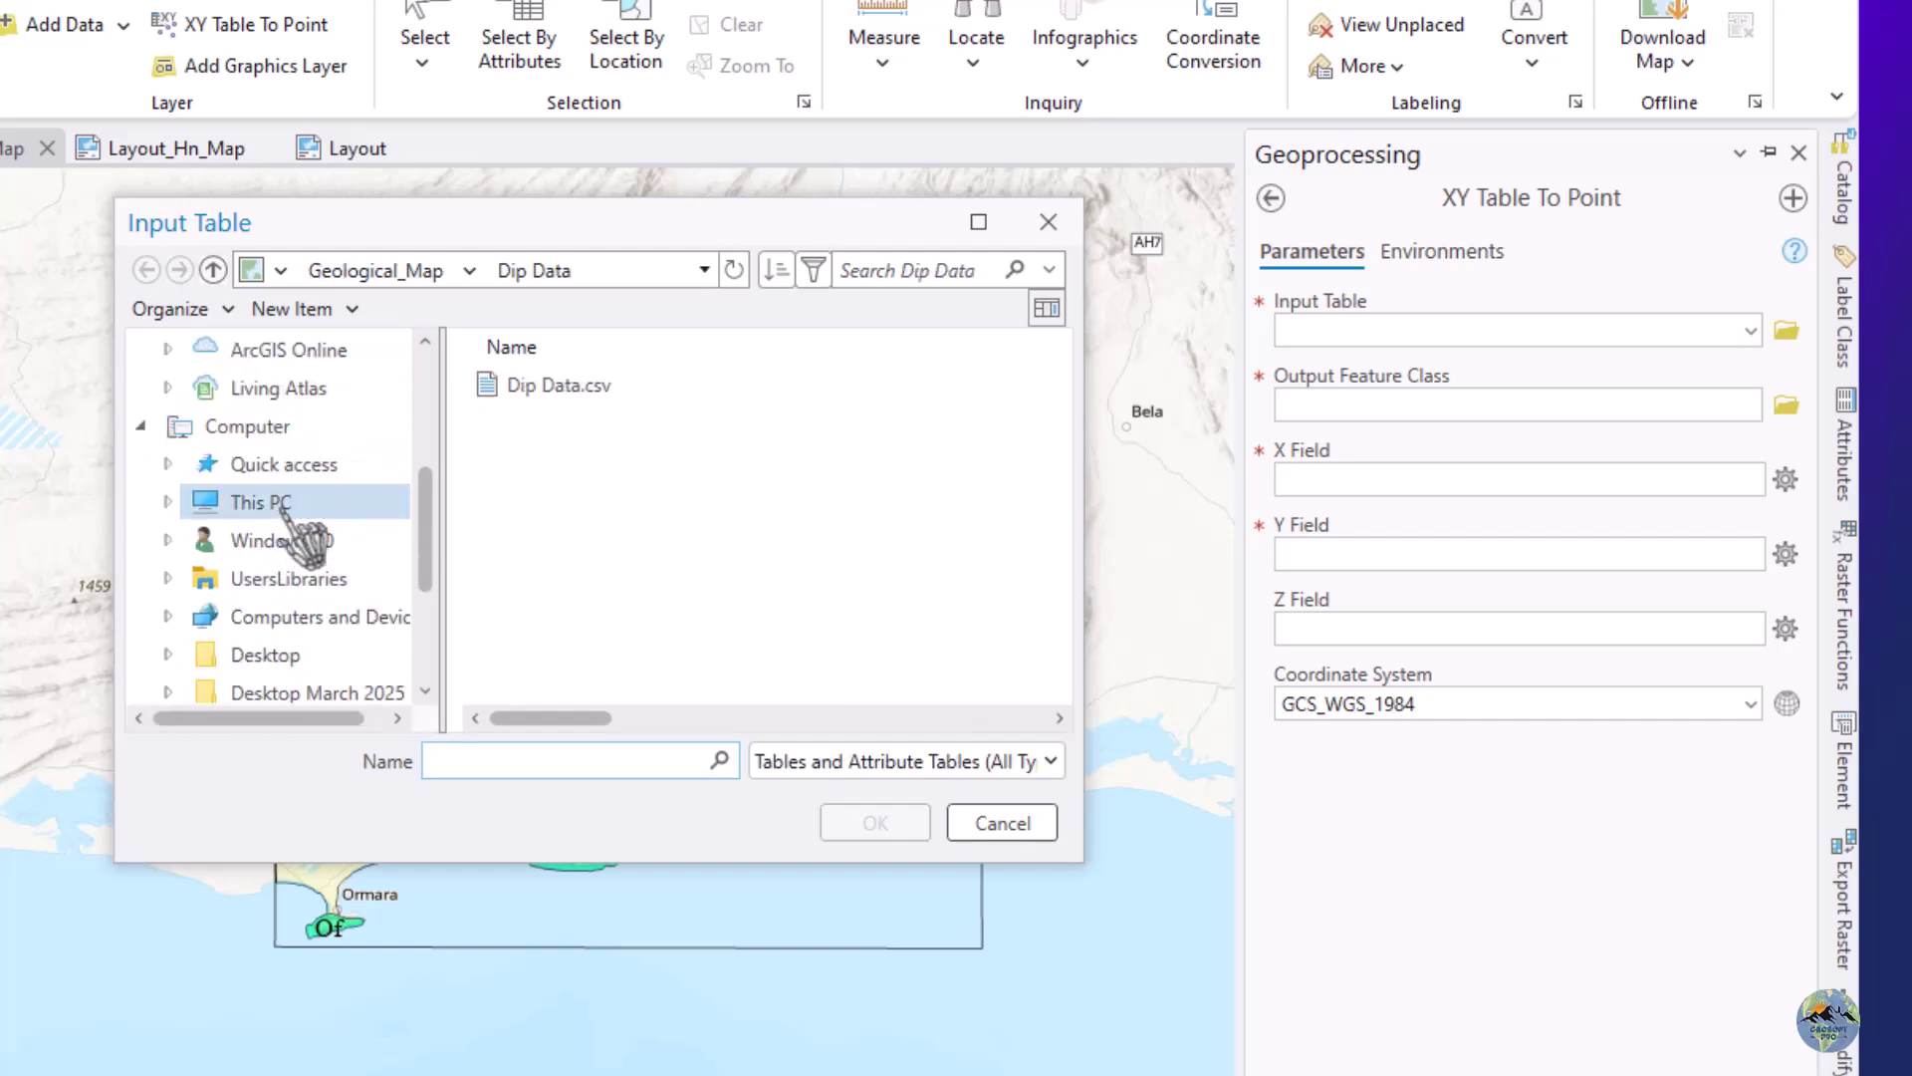
pyautogui.scroll(-2, 598, 504)
pyautogui.doubleClick(578, 633)
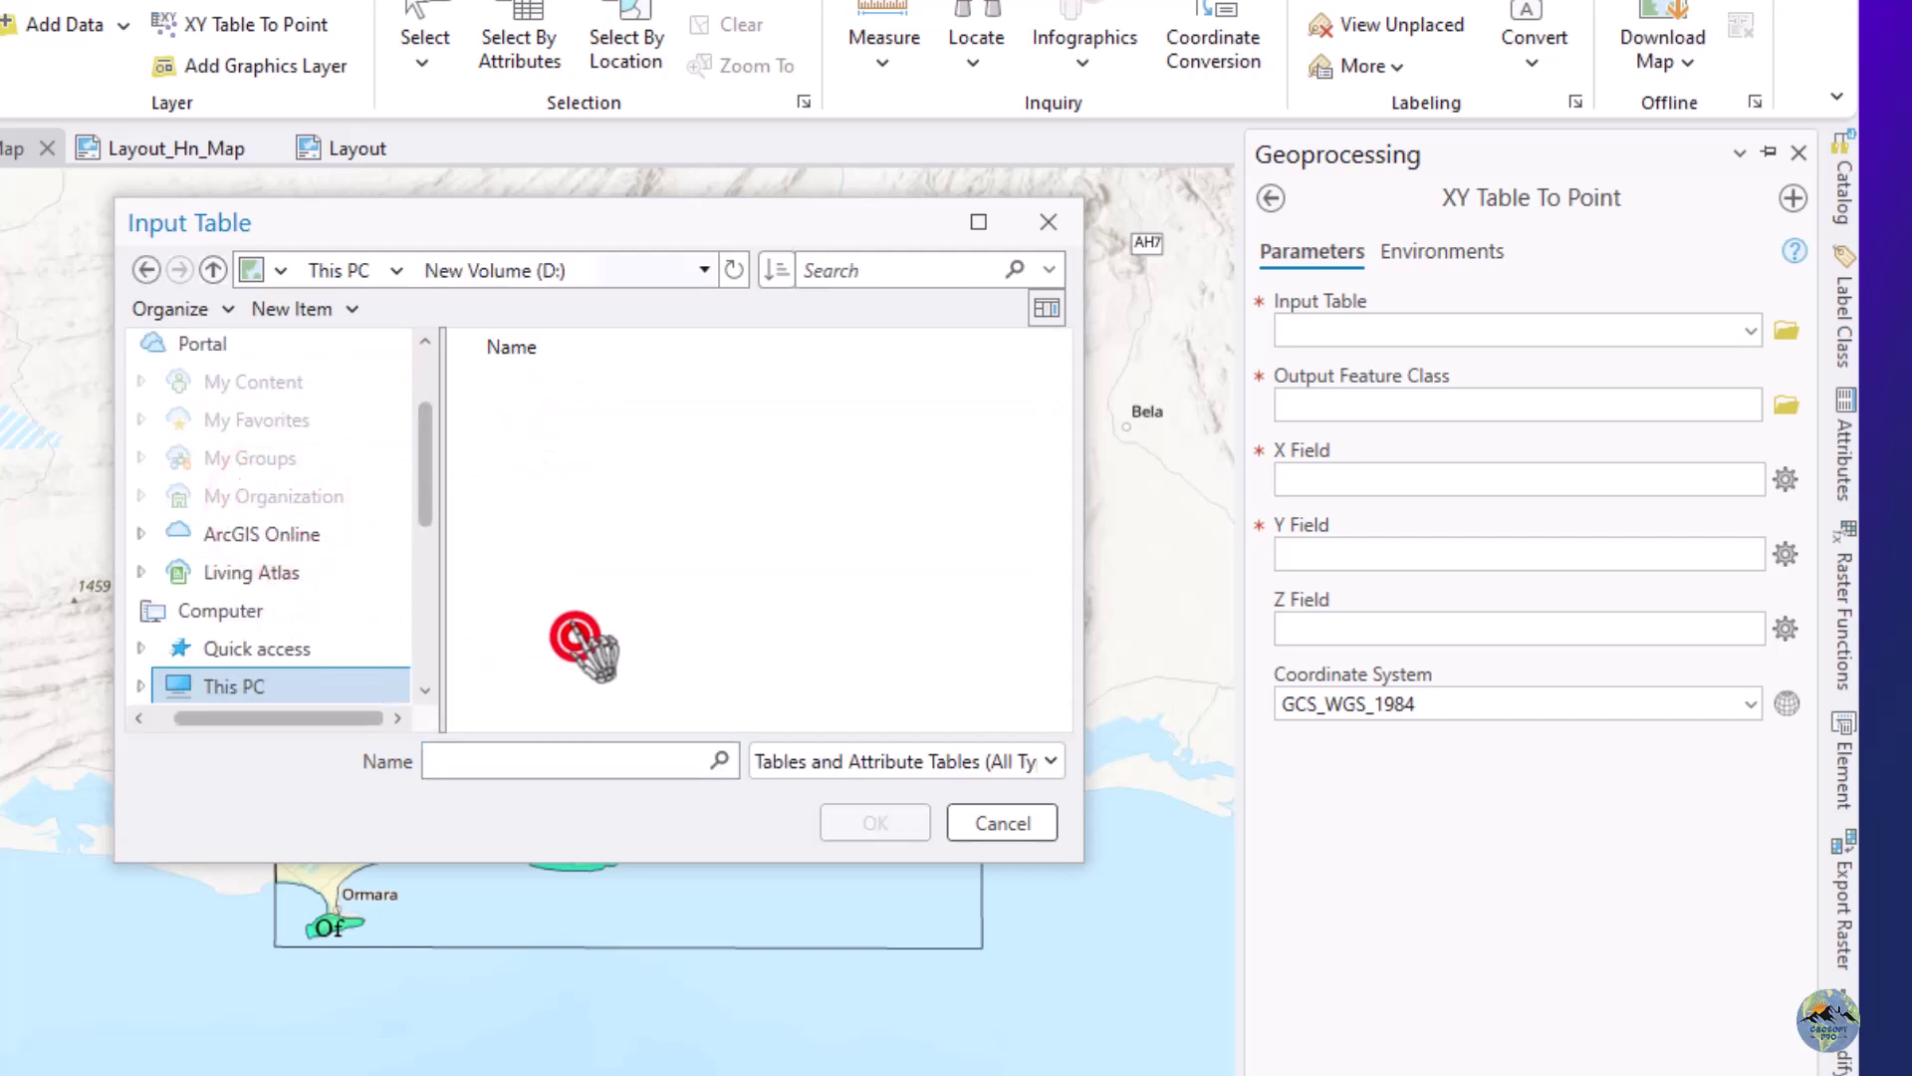
pyautogui.doubleClick(523, 385)
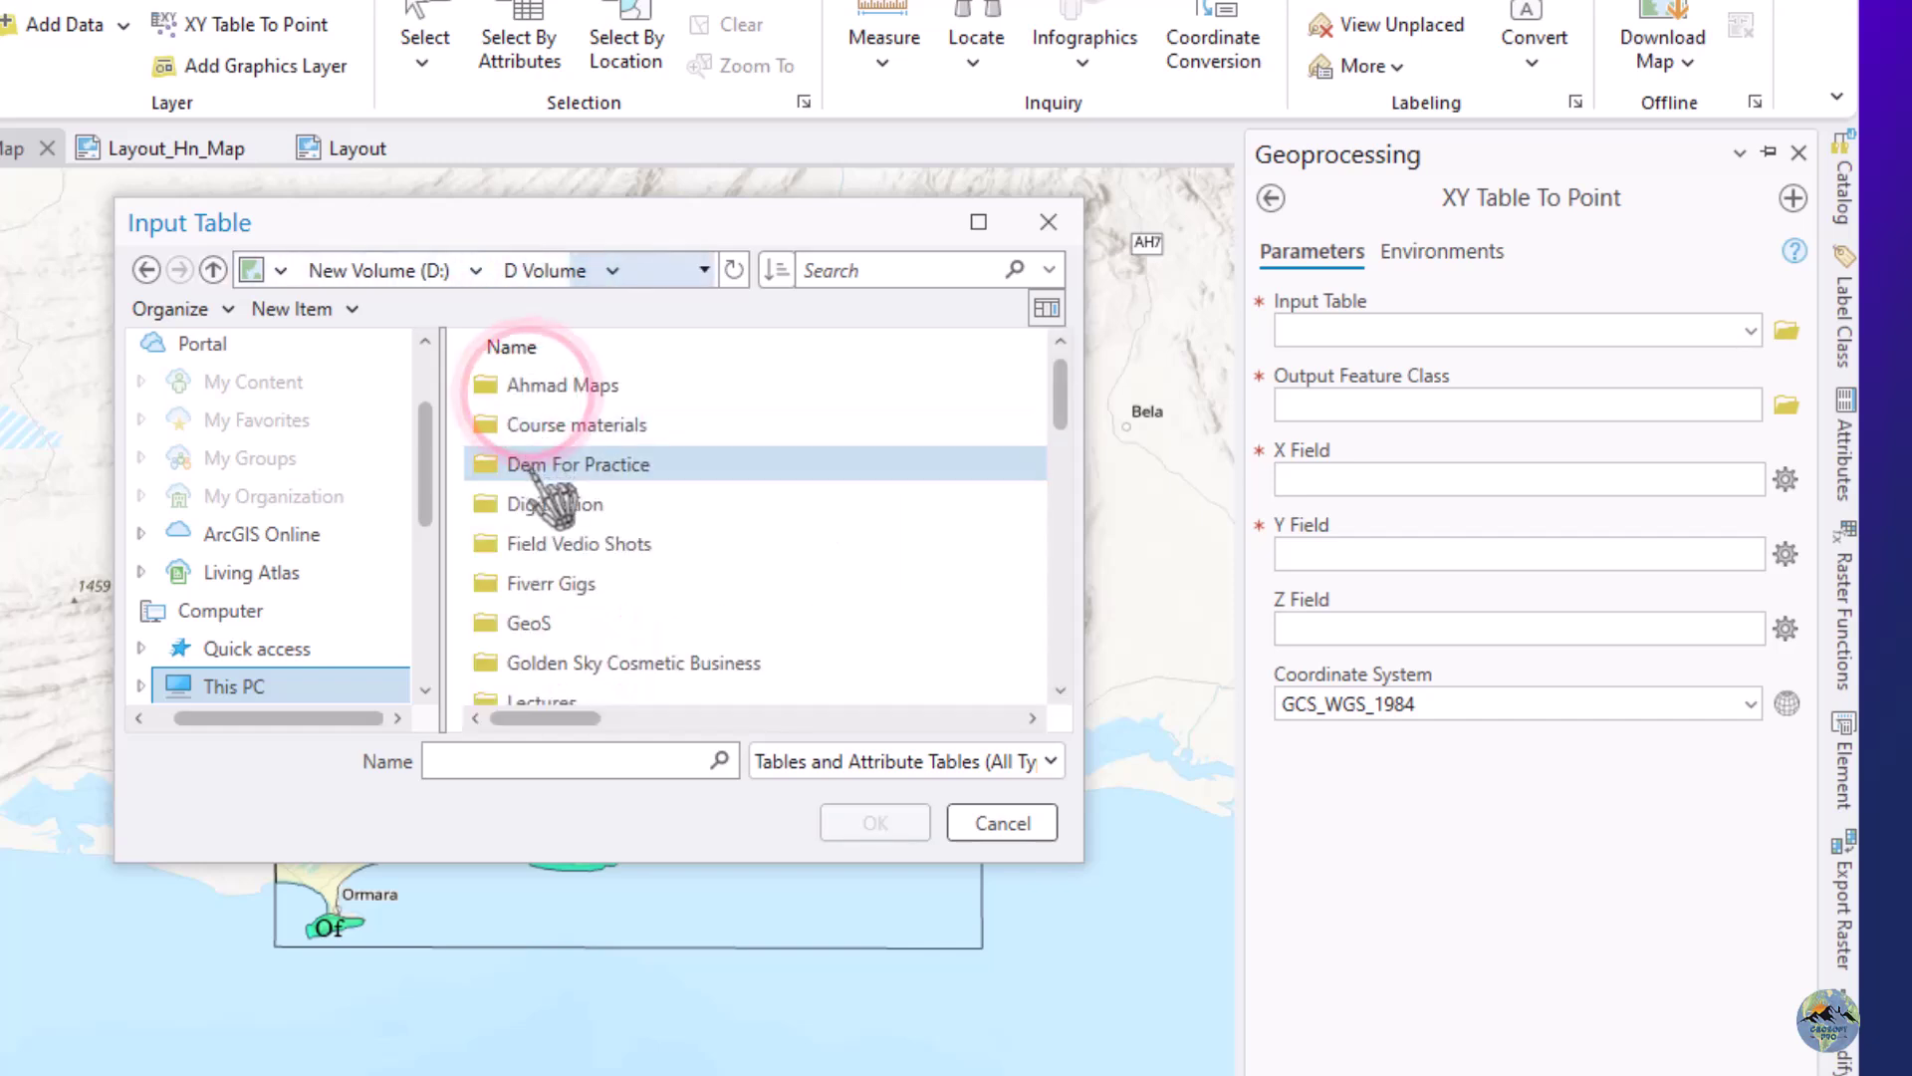
pyautogui.doubleClick(555, 503)
pyautogui.doubleClick(514, 387)
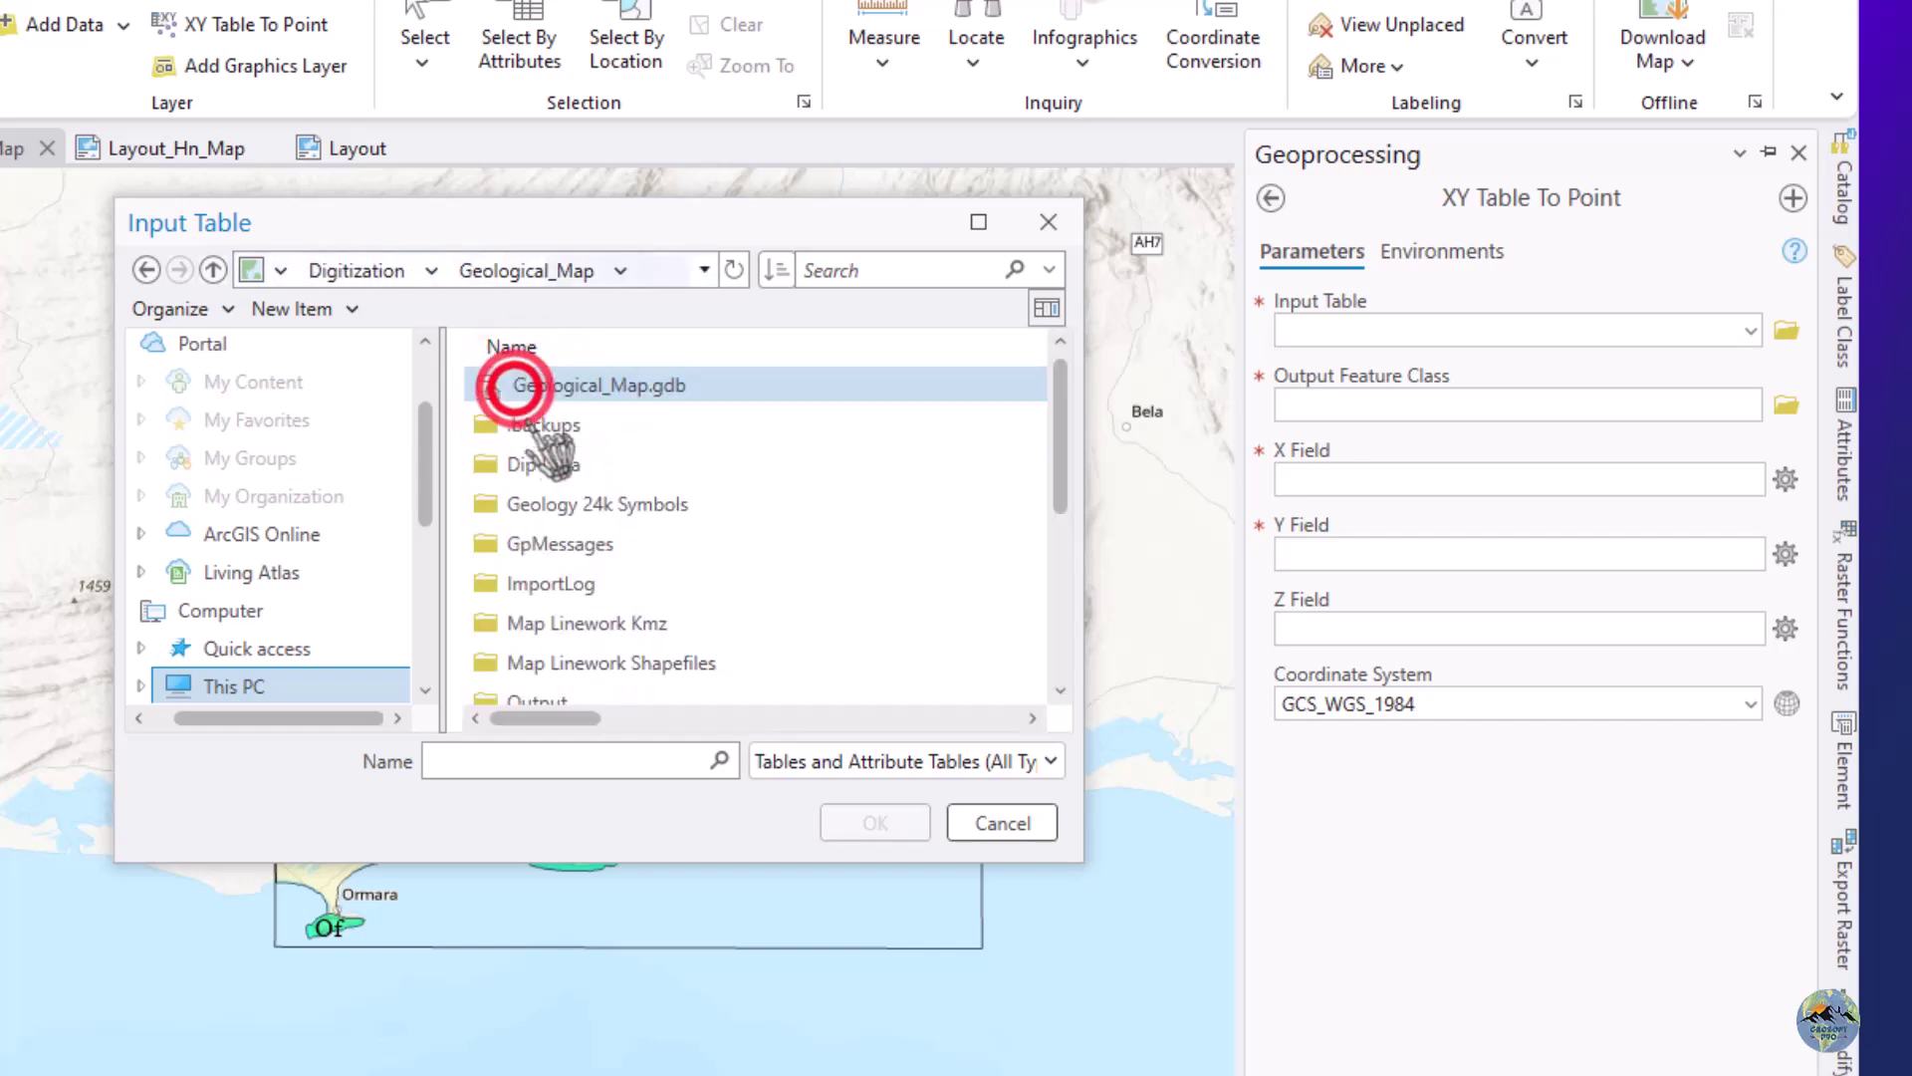
pyautogui.doubleClick(538, 466)
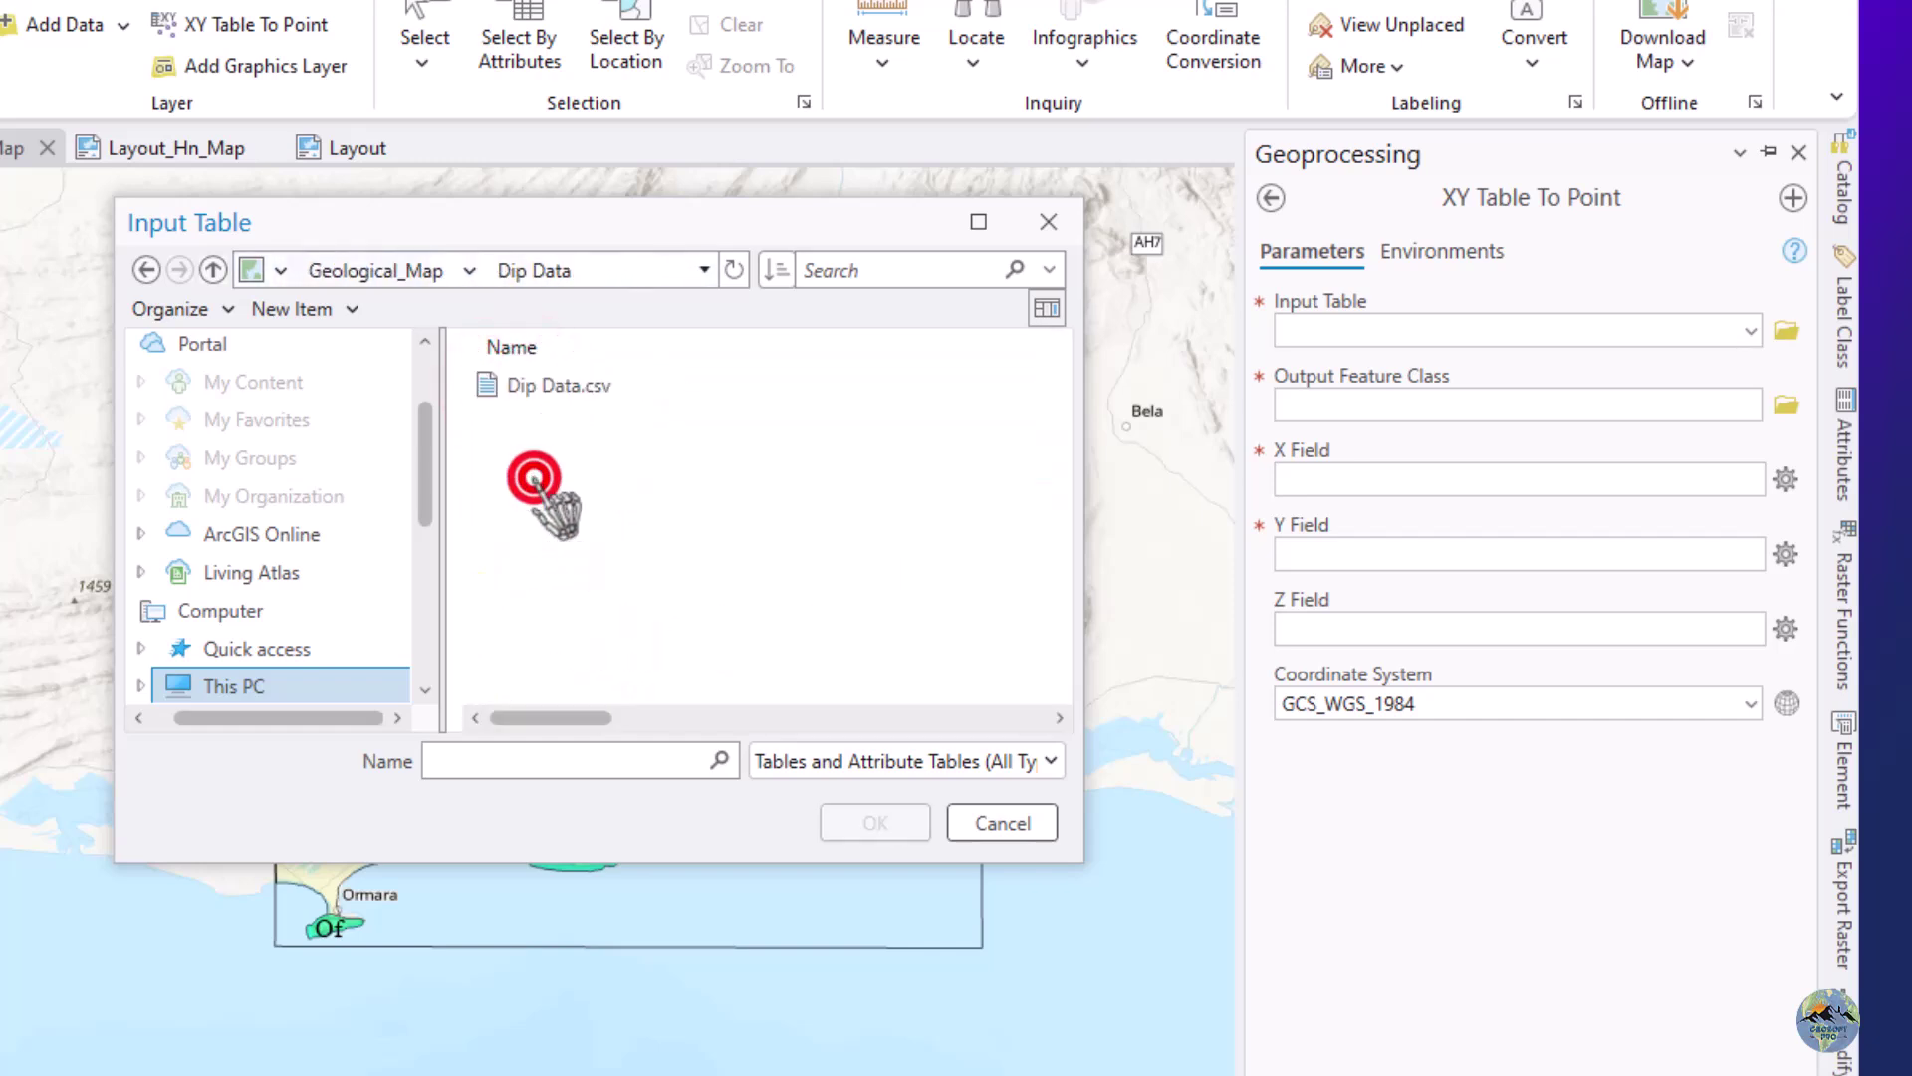
pyautogui.click(580, 390)
pyautogui.click(856, 822)
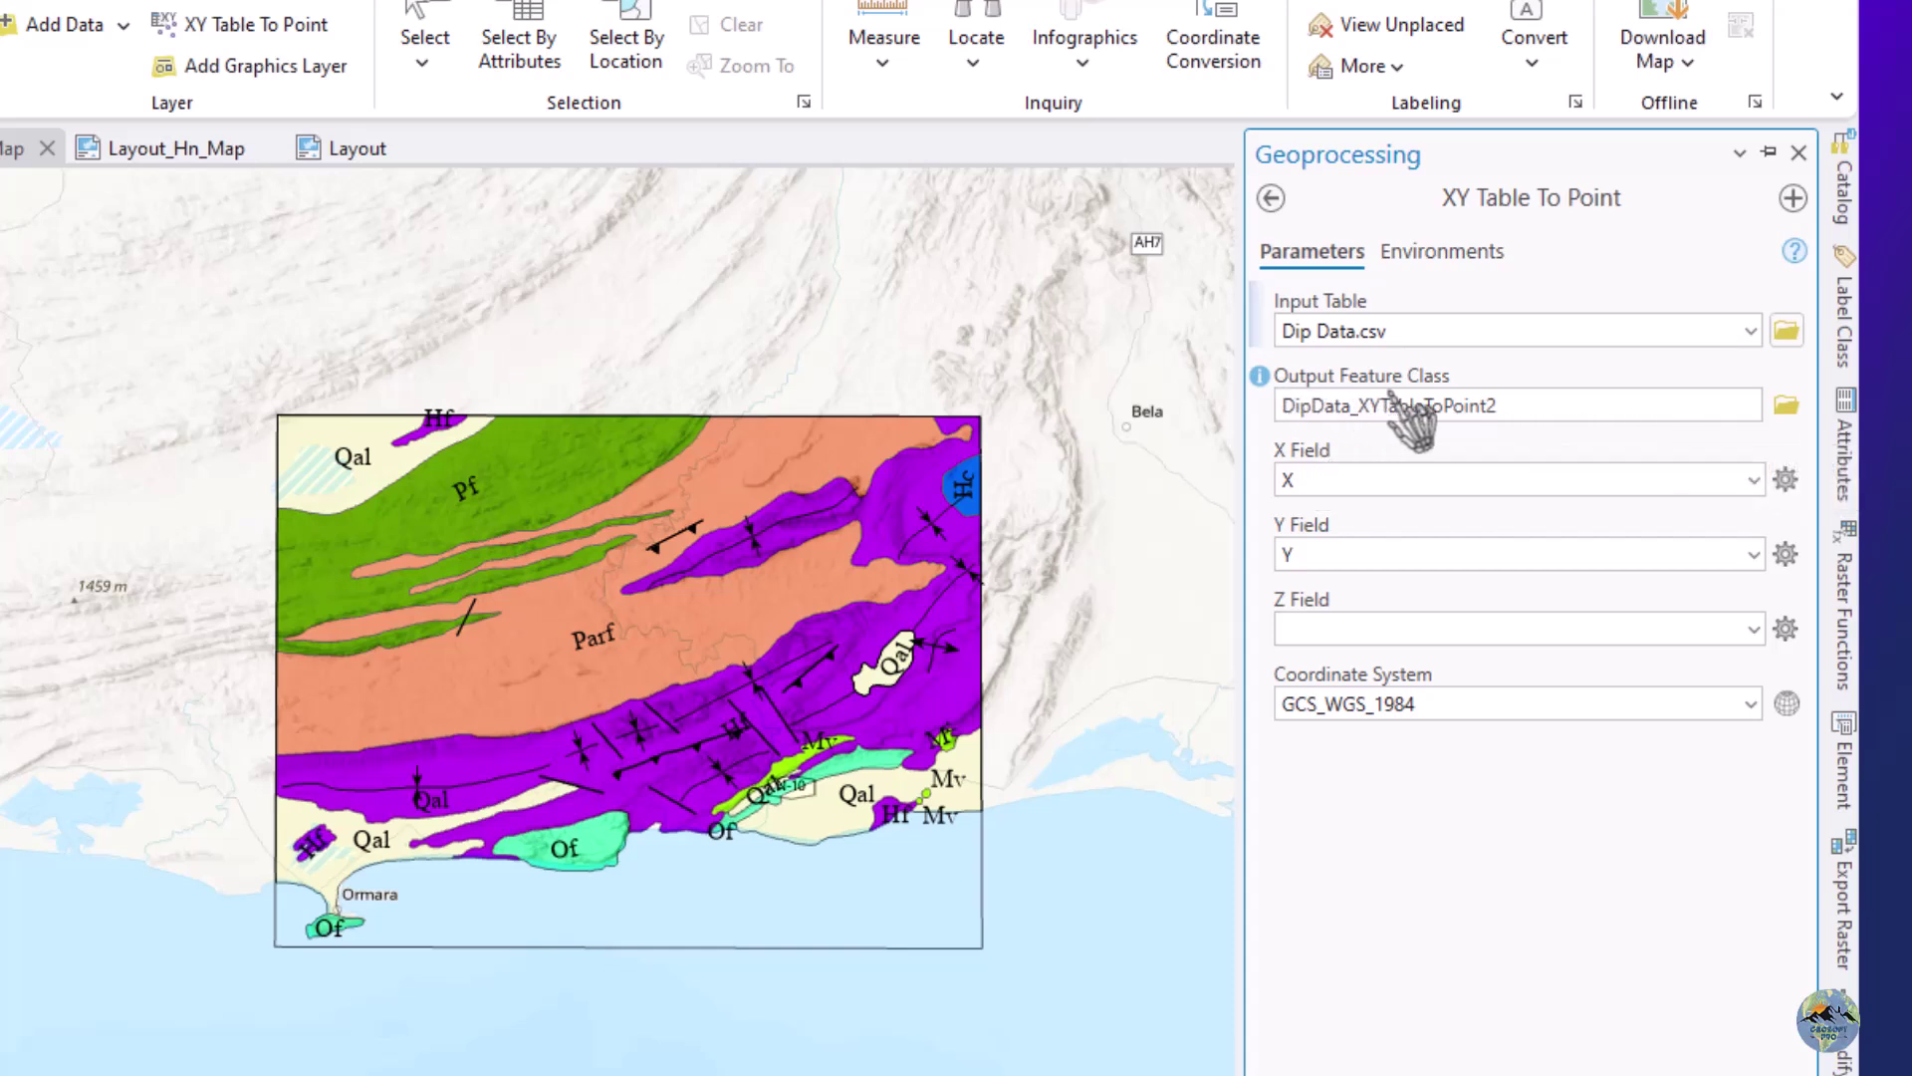
# Save the output feature class as Dip_Data.shp in the project's Geological_Map > Dip Data folder.
pyautogui.click(1780, 406)
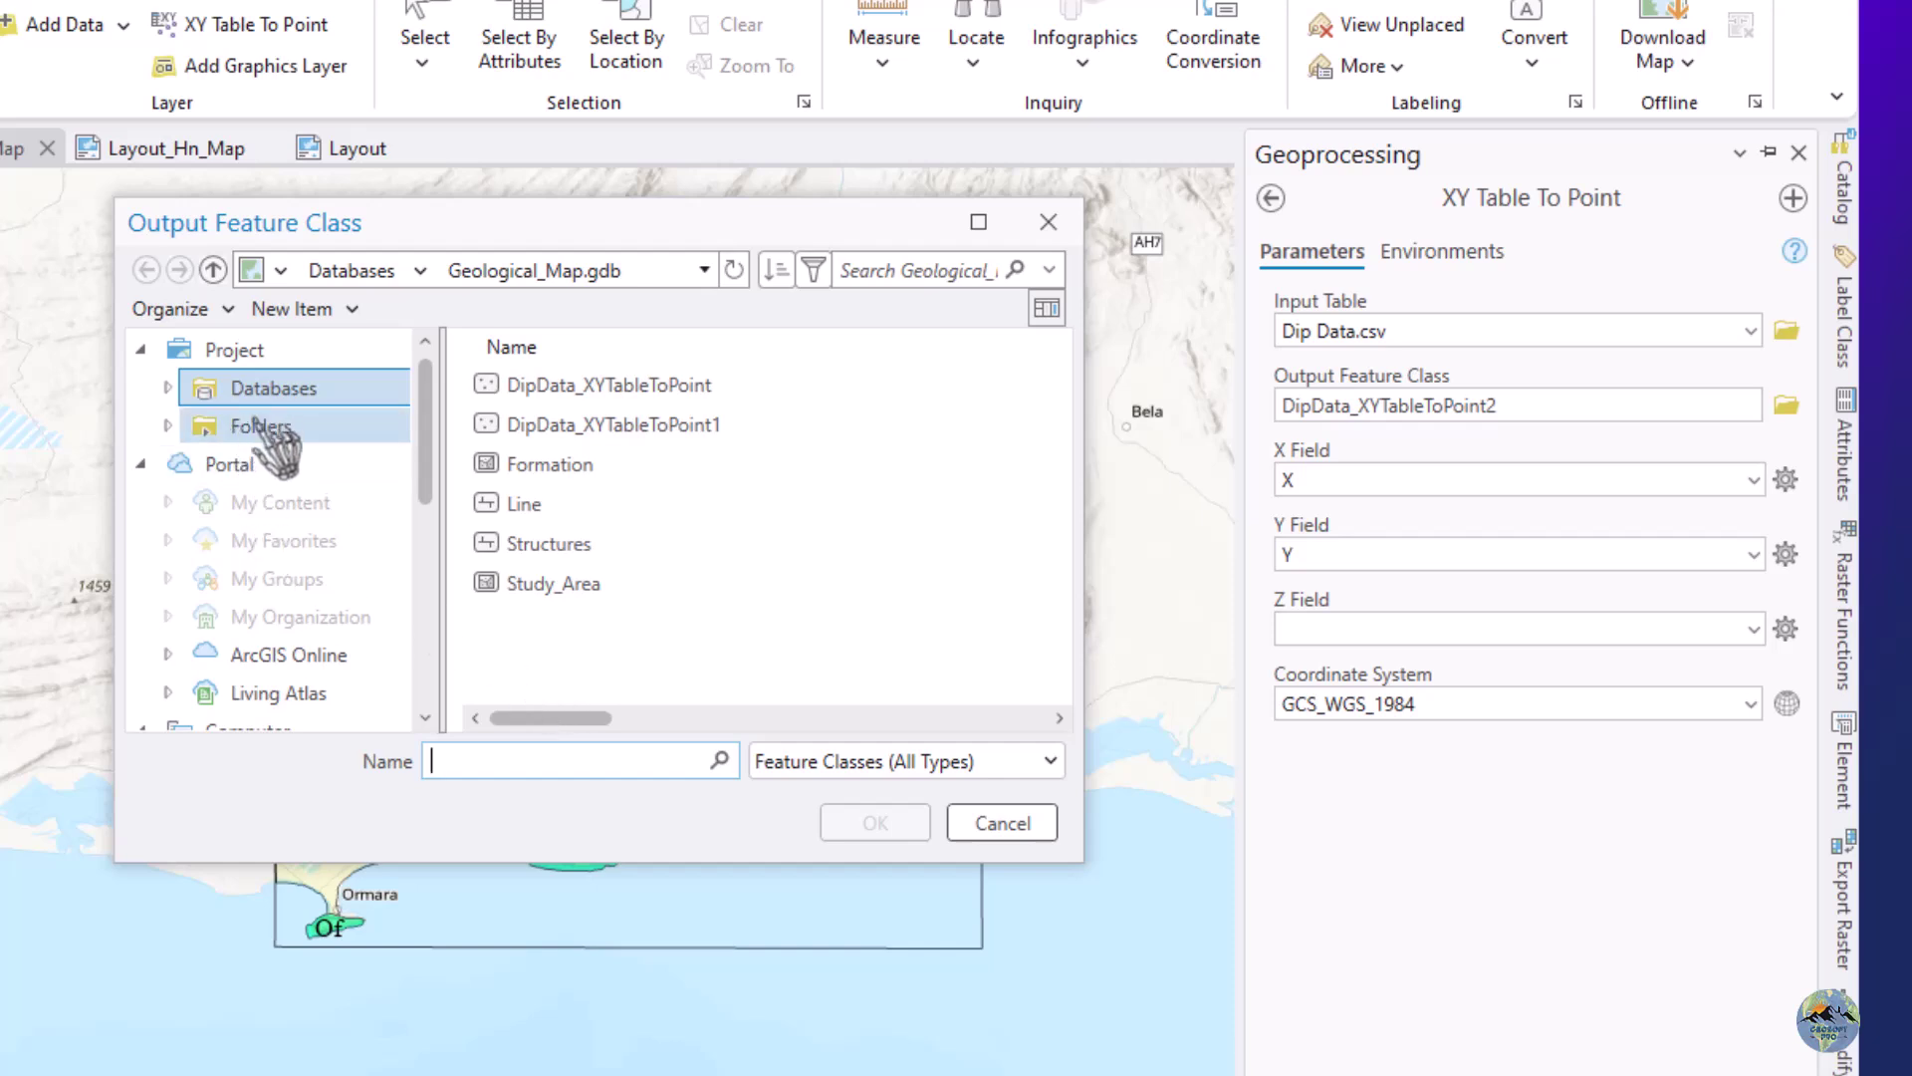
pyautogui.scroll(-2, 299, 548)
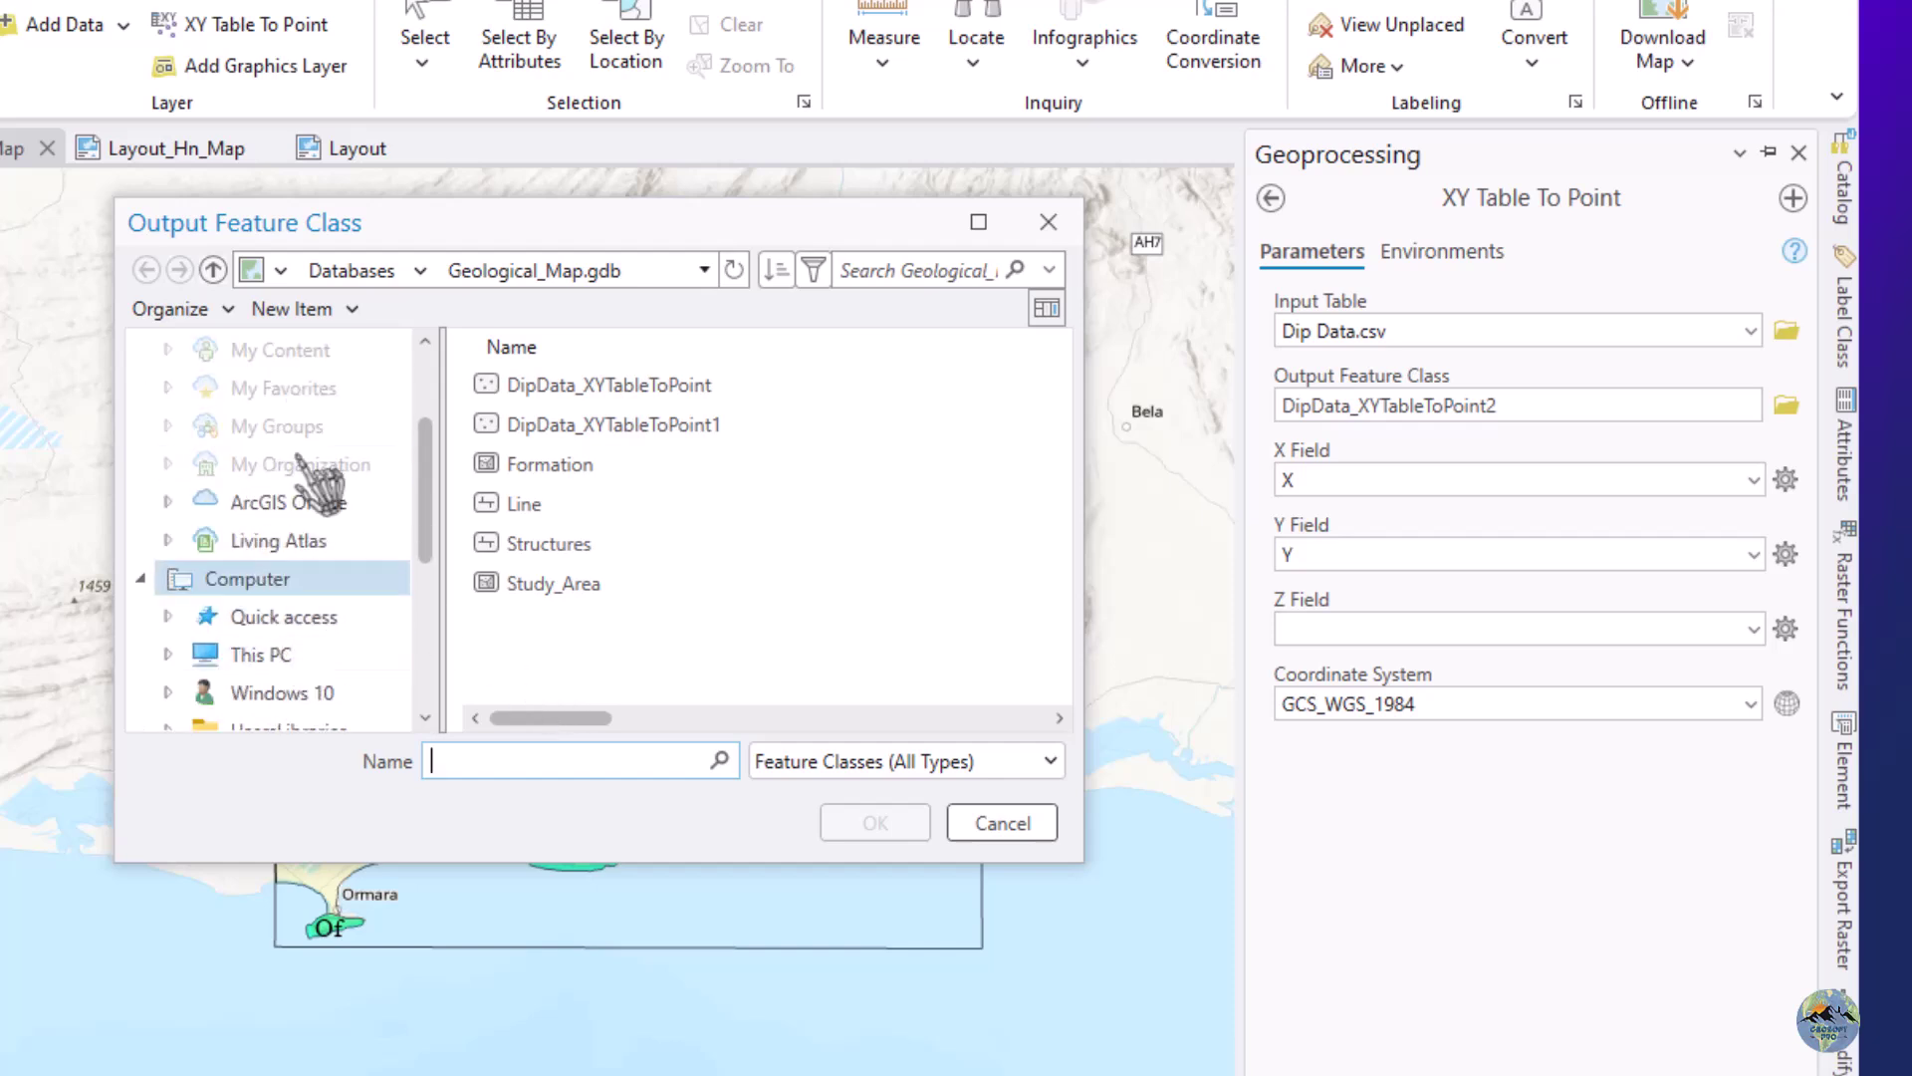
pyautogui.click(212, 268)
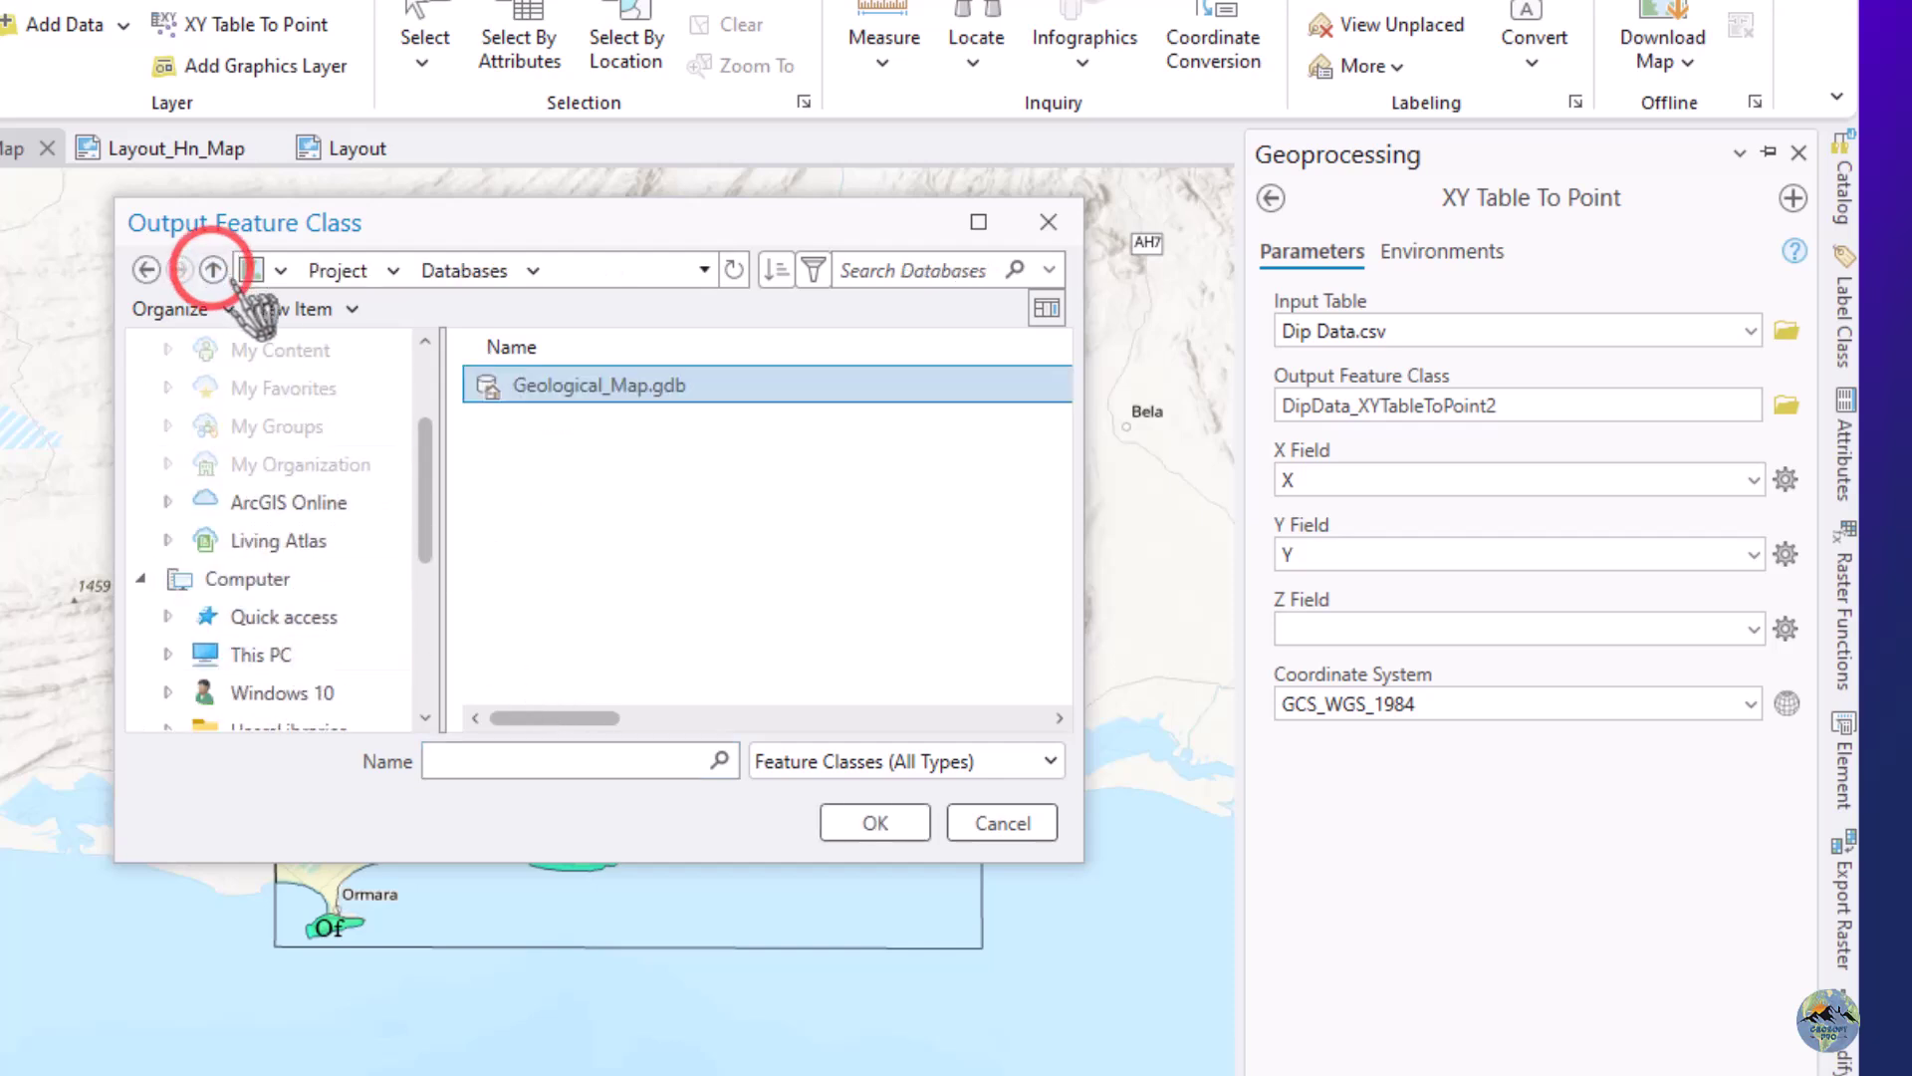
pyautogui.doubleClick(592, 384)
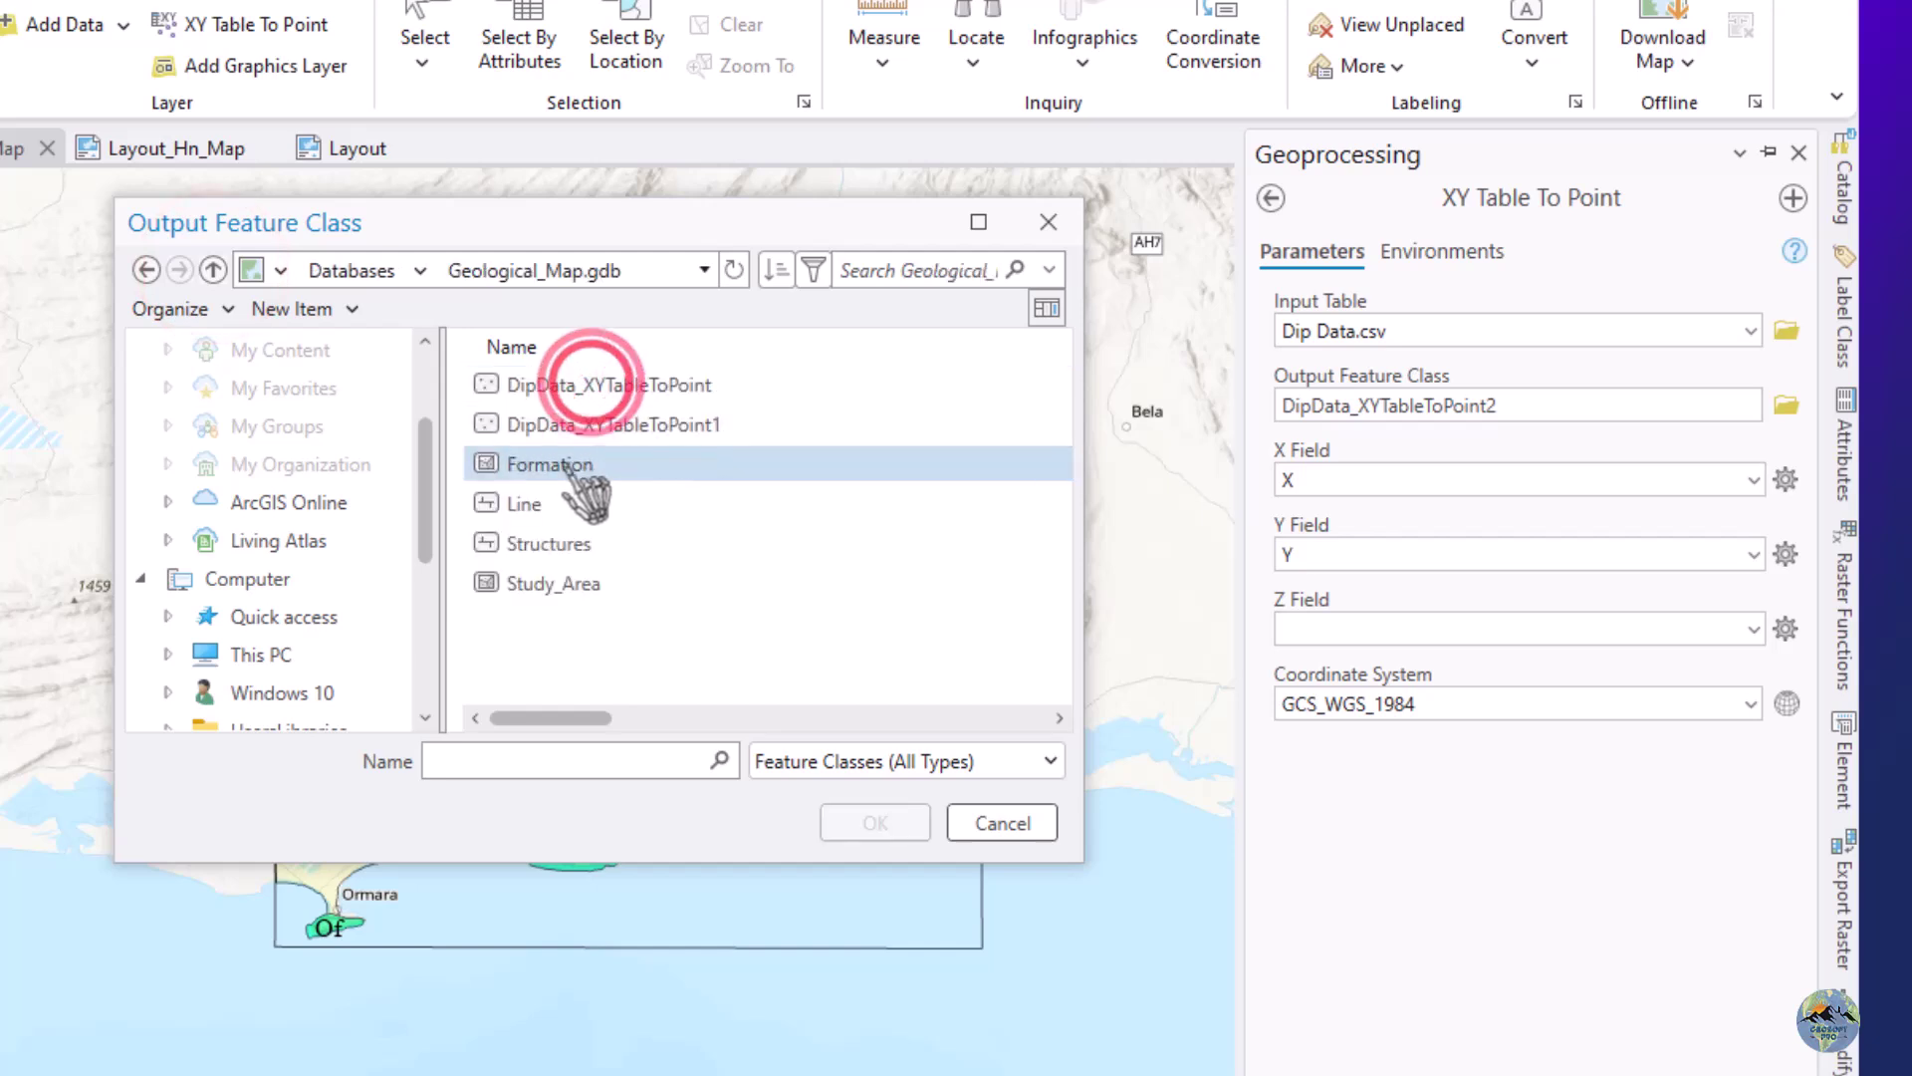
pyautogui.click(215, 269)
pyautogui.click(215, 269)
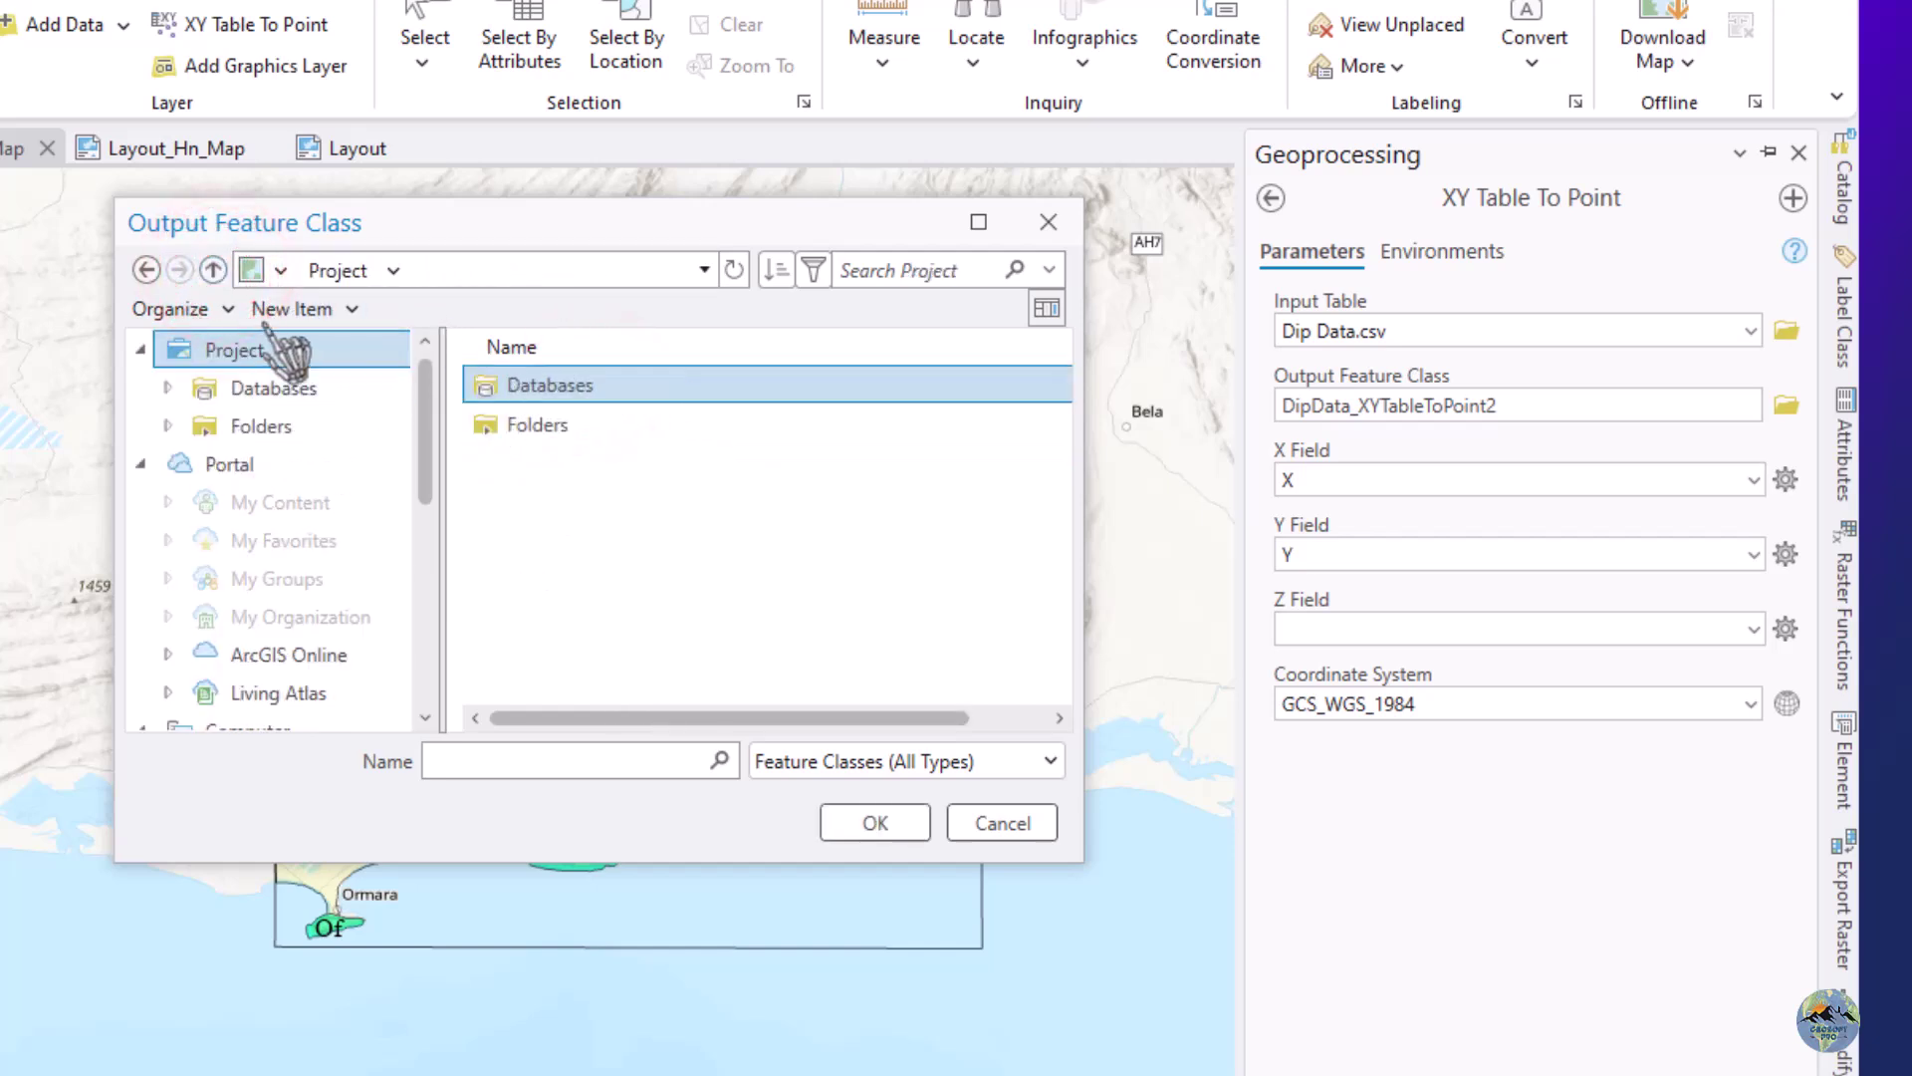
pyautogui.doubleClick(531, 426)
pyautogui.doubleClick(547, 386)
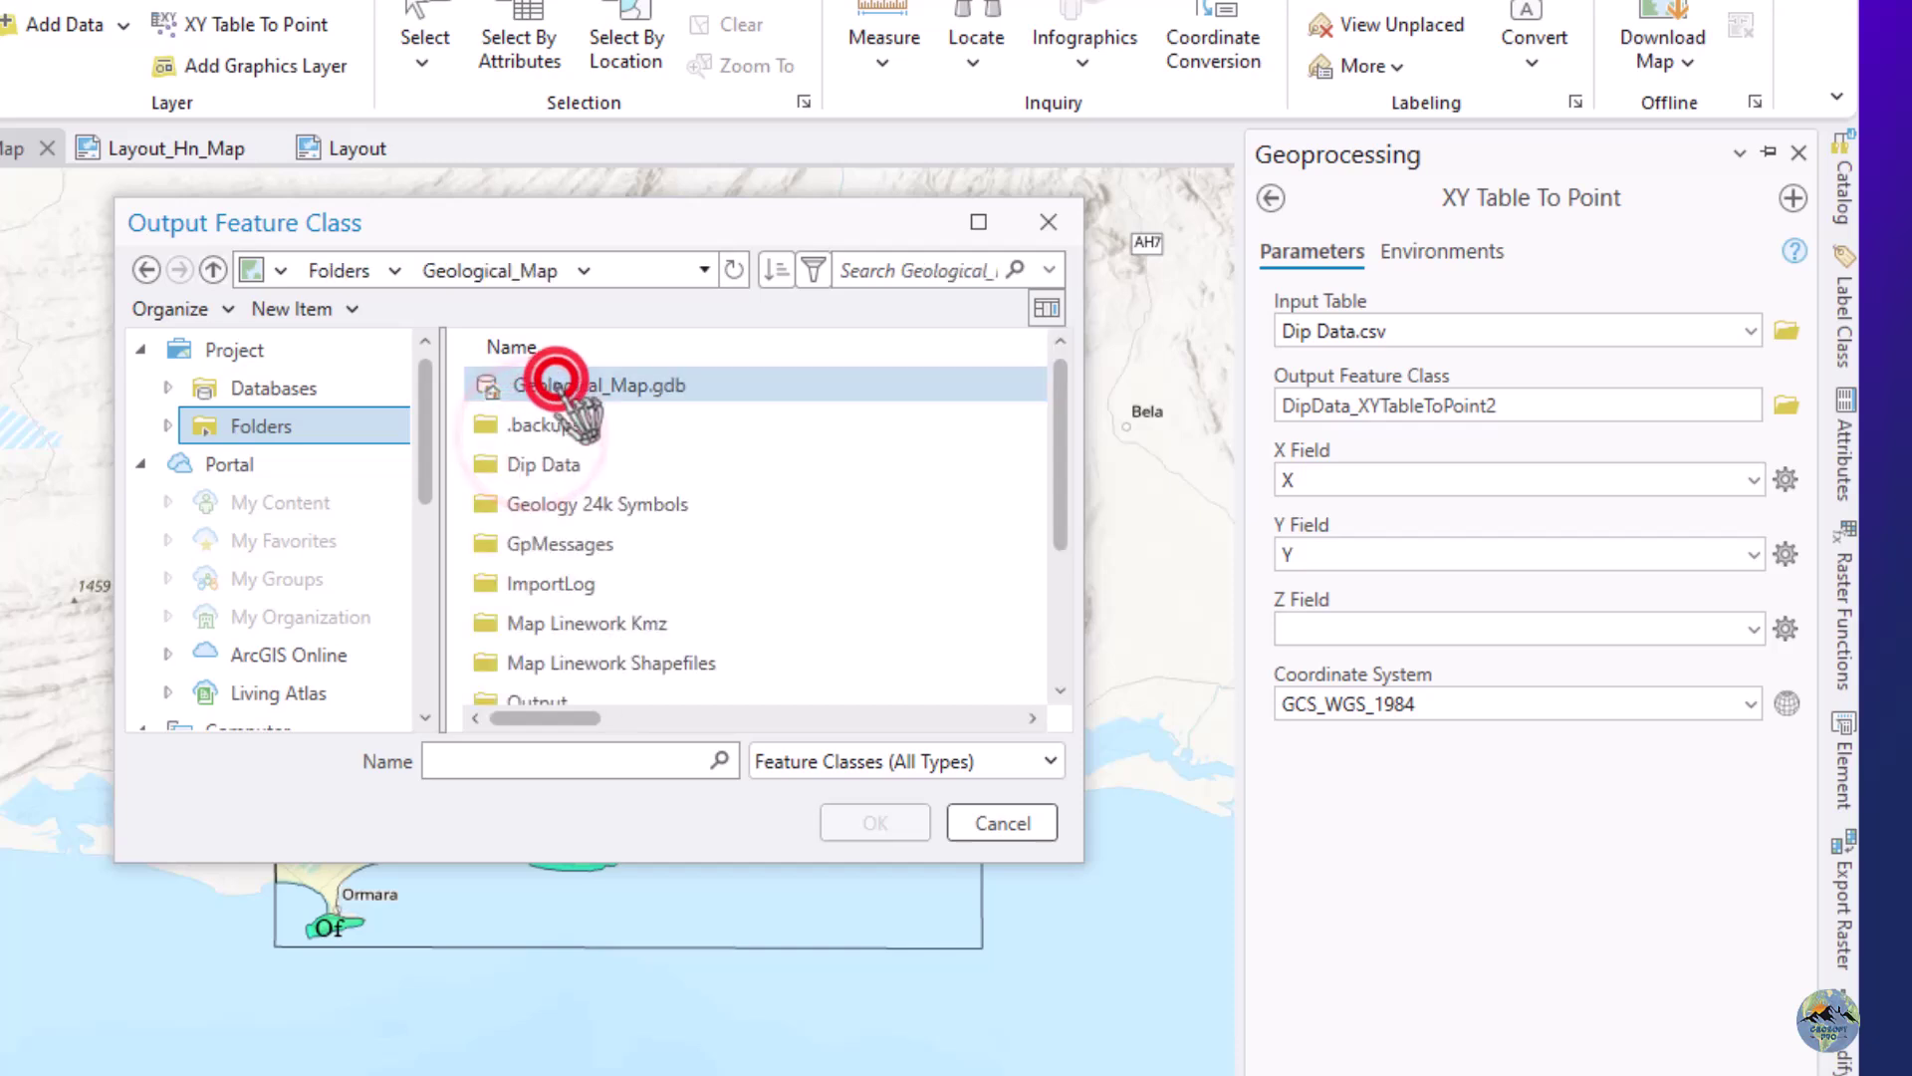
pyautogui.doubleClick(558, 464)
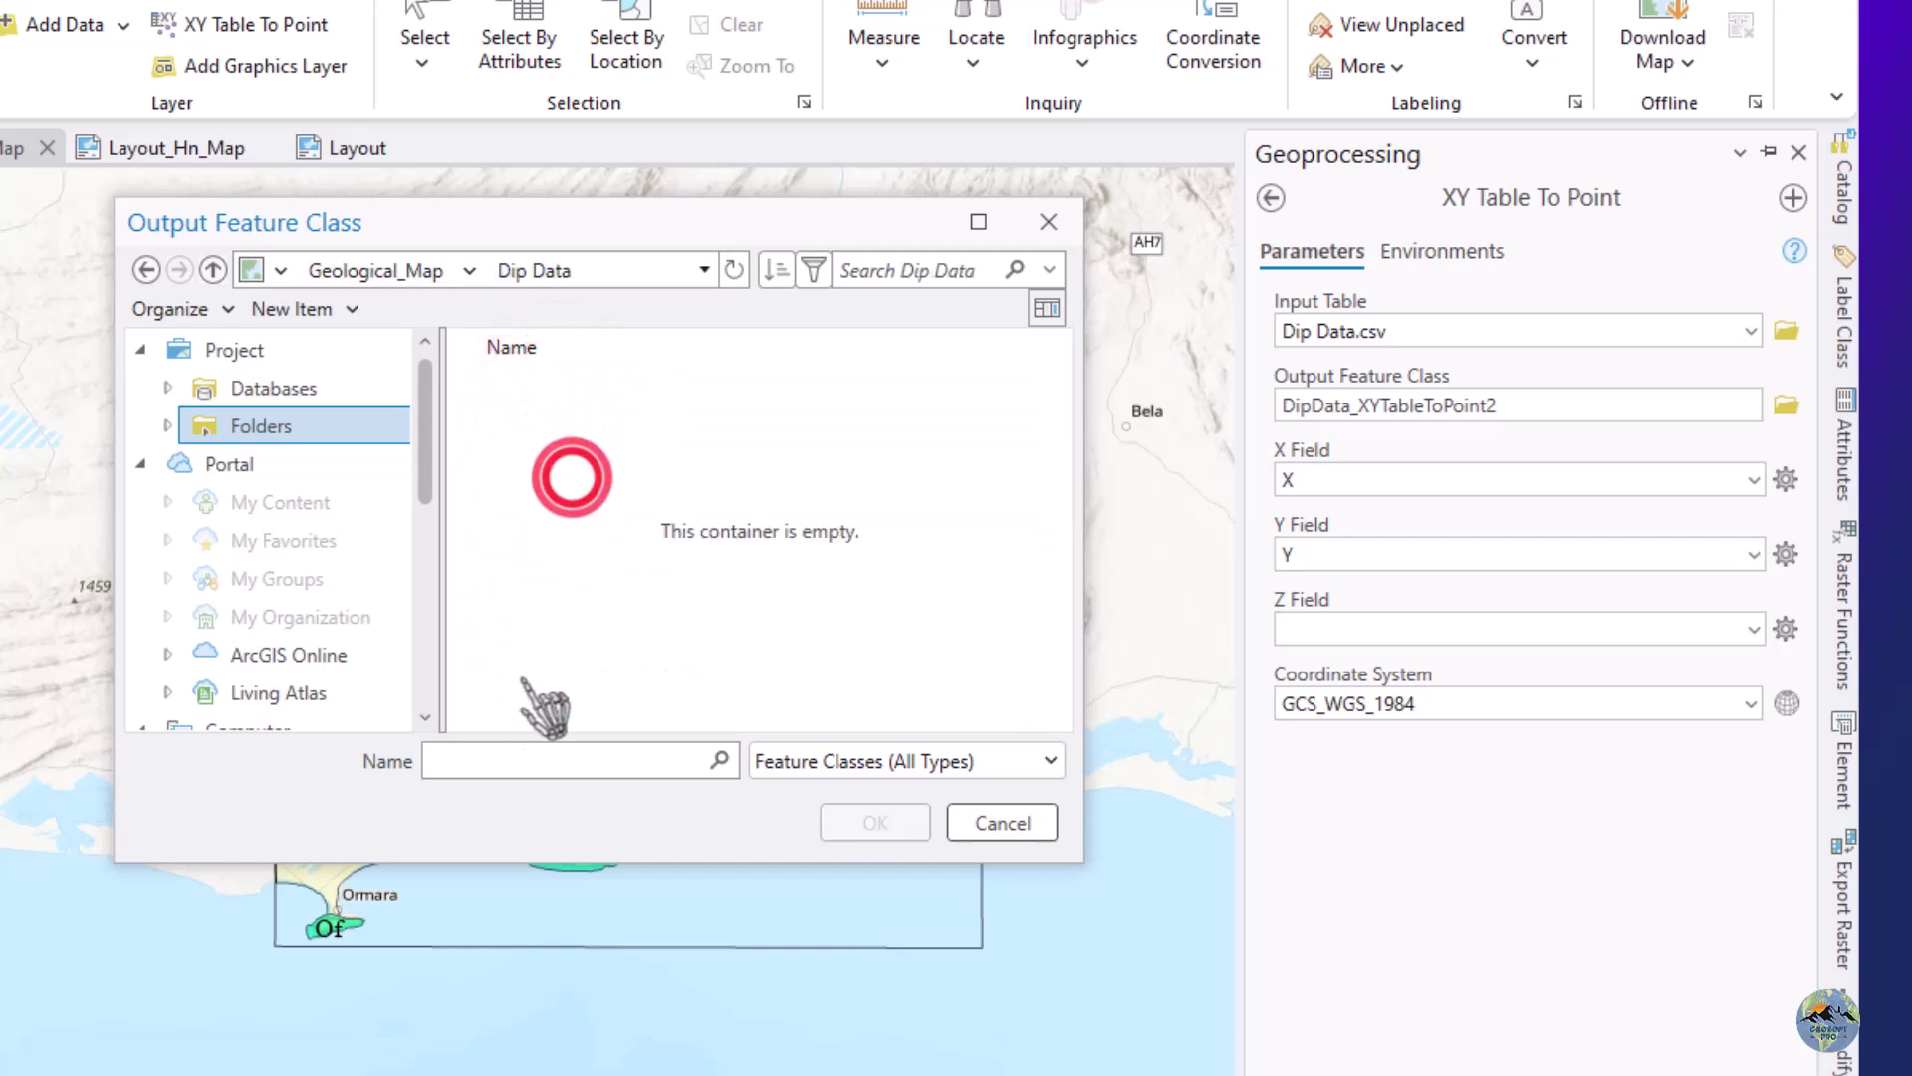
pyautogui.click(498, 759)
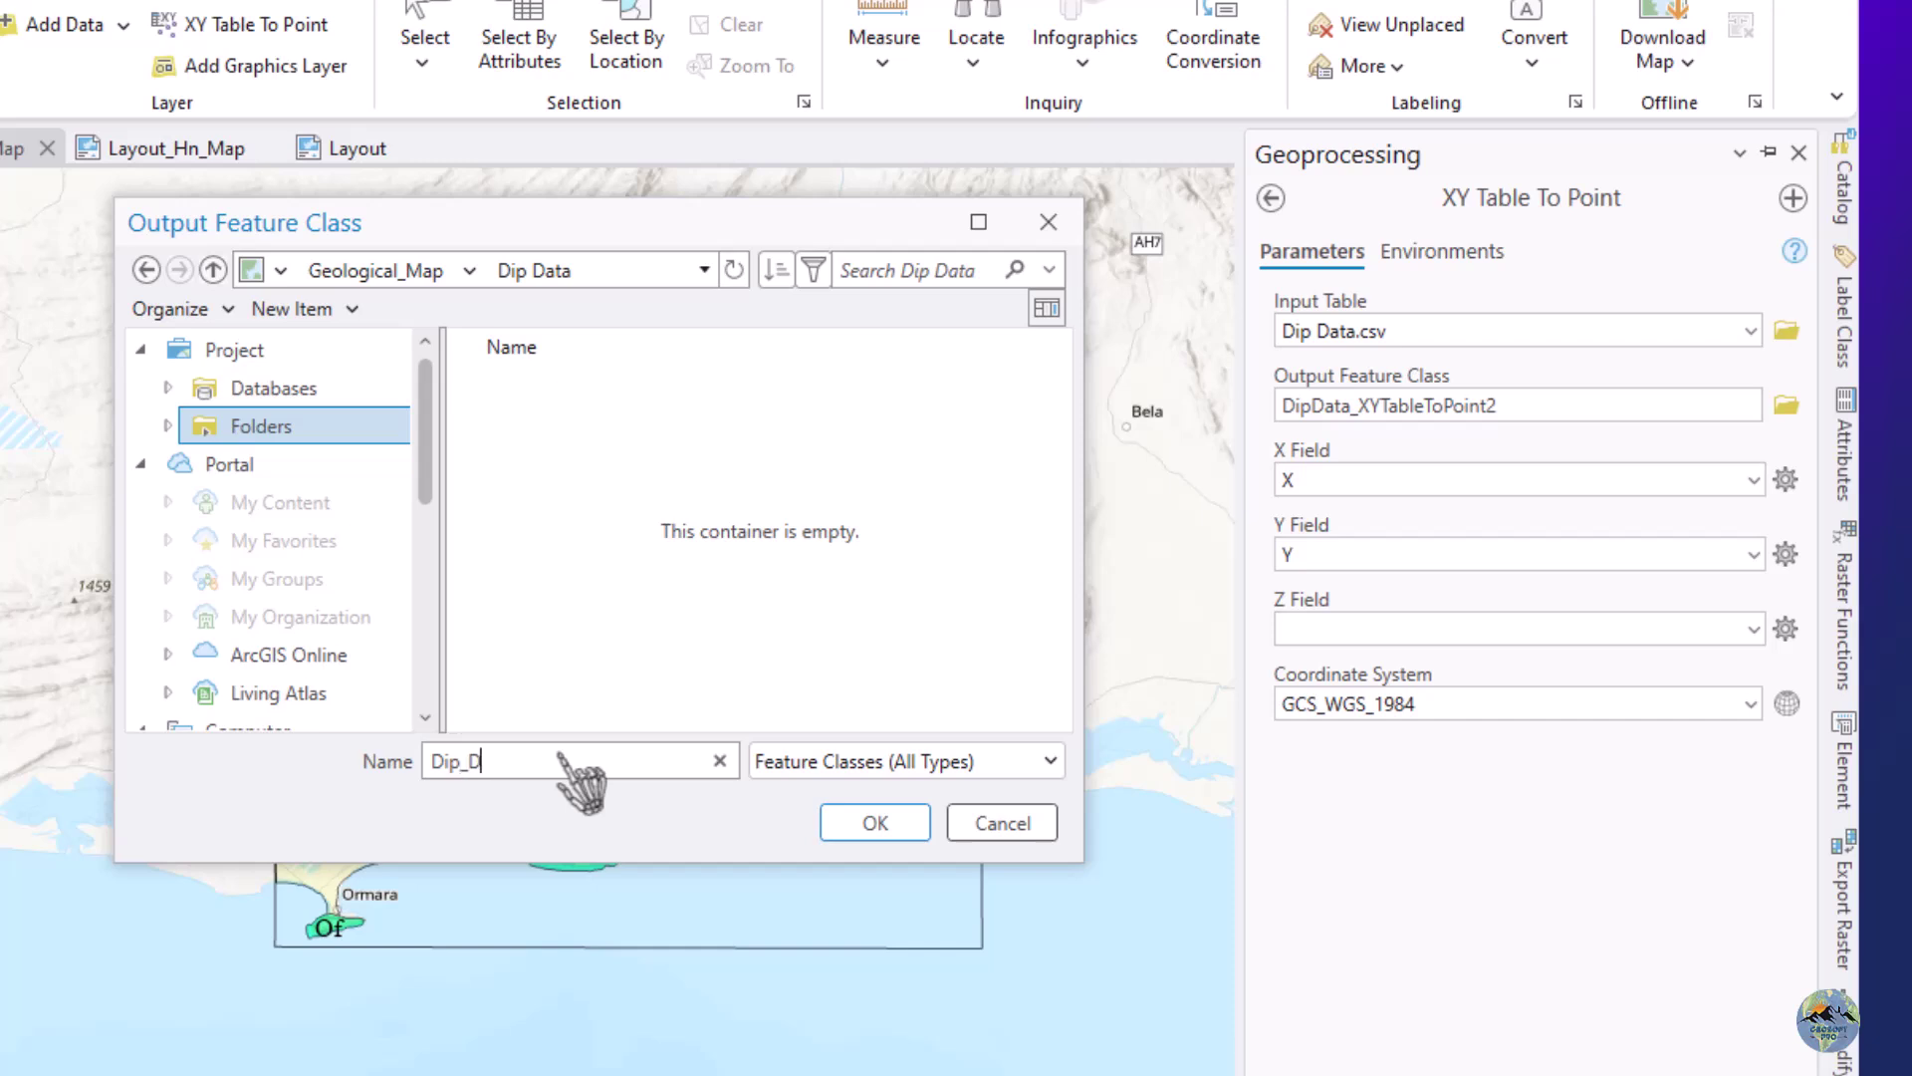
pyautogui.click(874, 825)
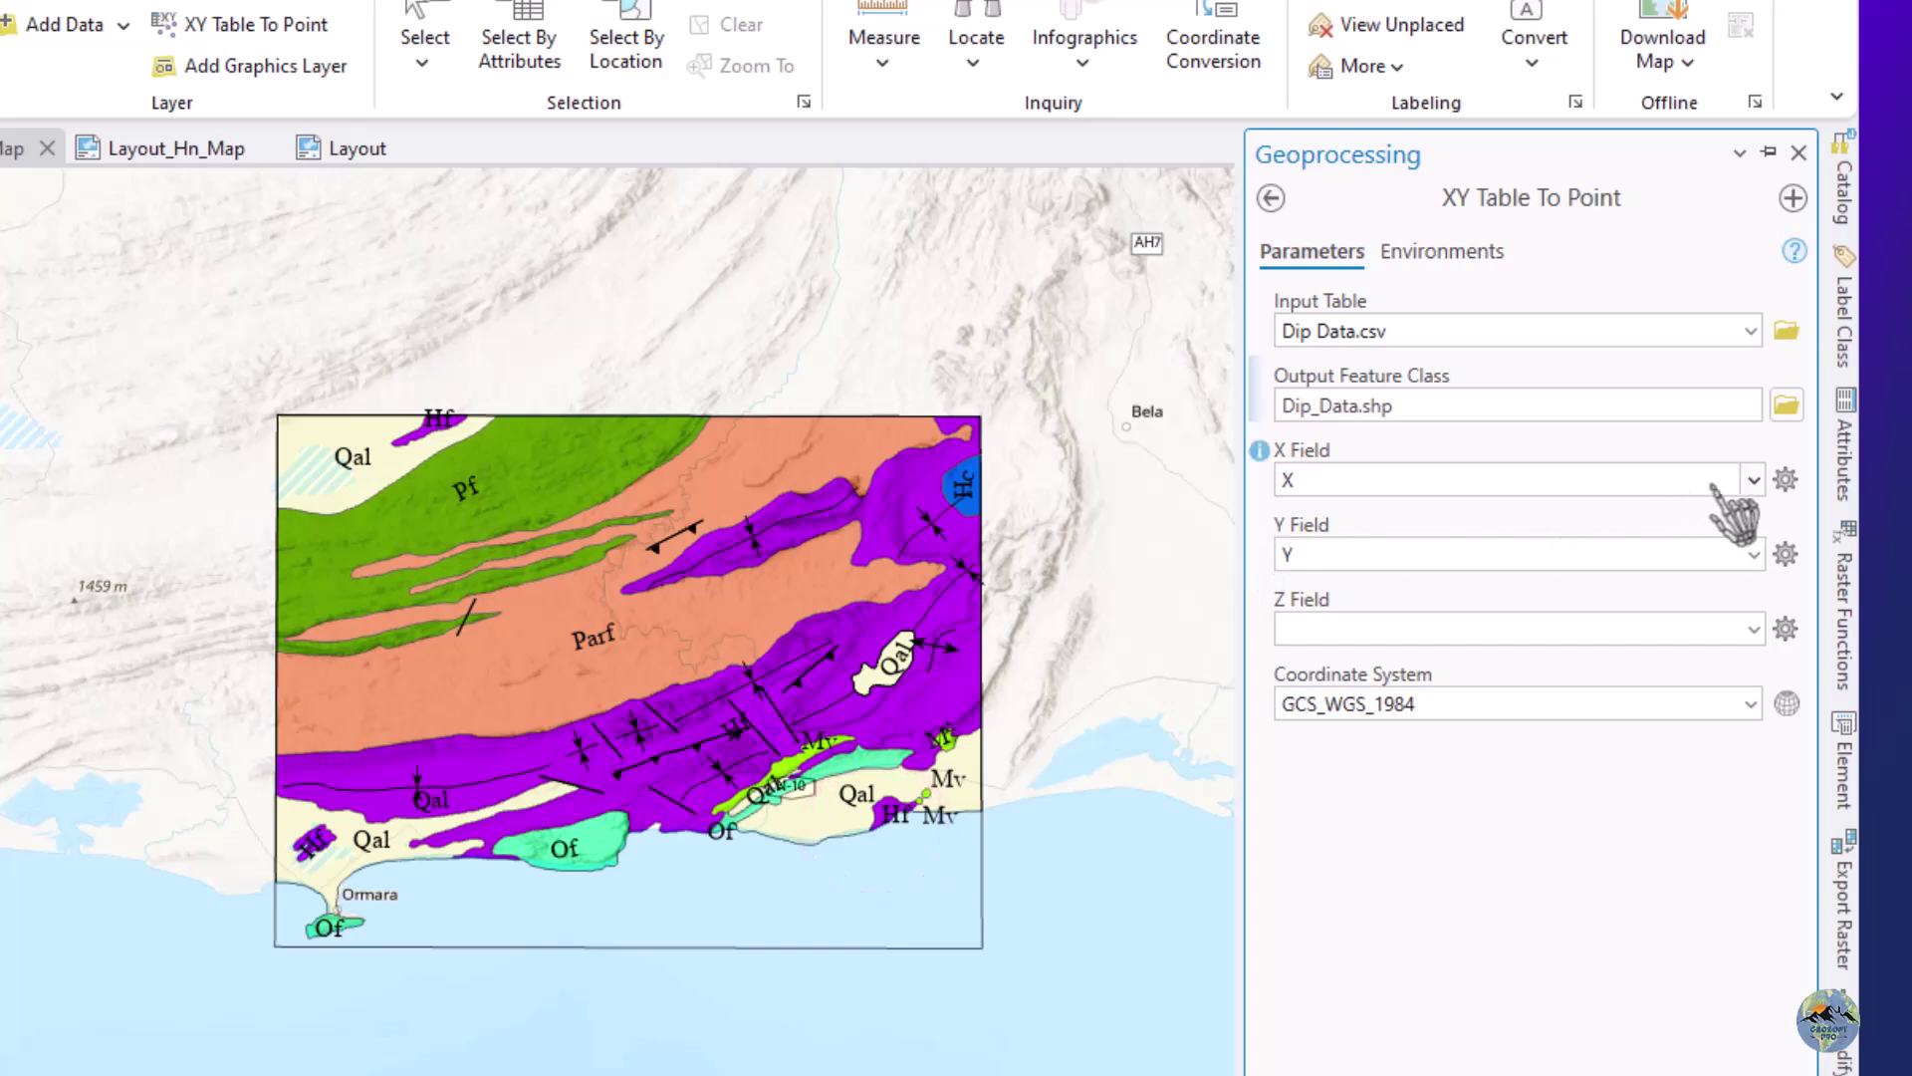
# Set X Field to X and Y Field to Y, then run the tool to create Dip_Data points.
pyautogui.click(1753, 480)
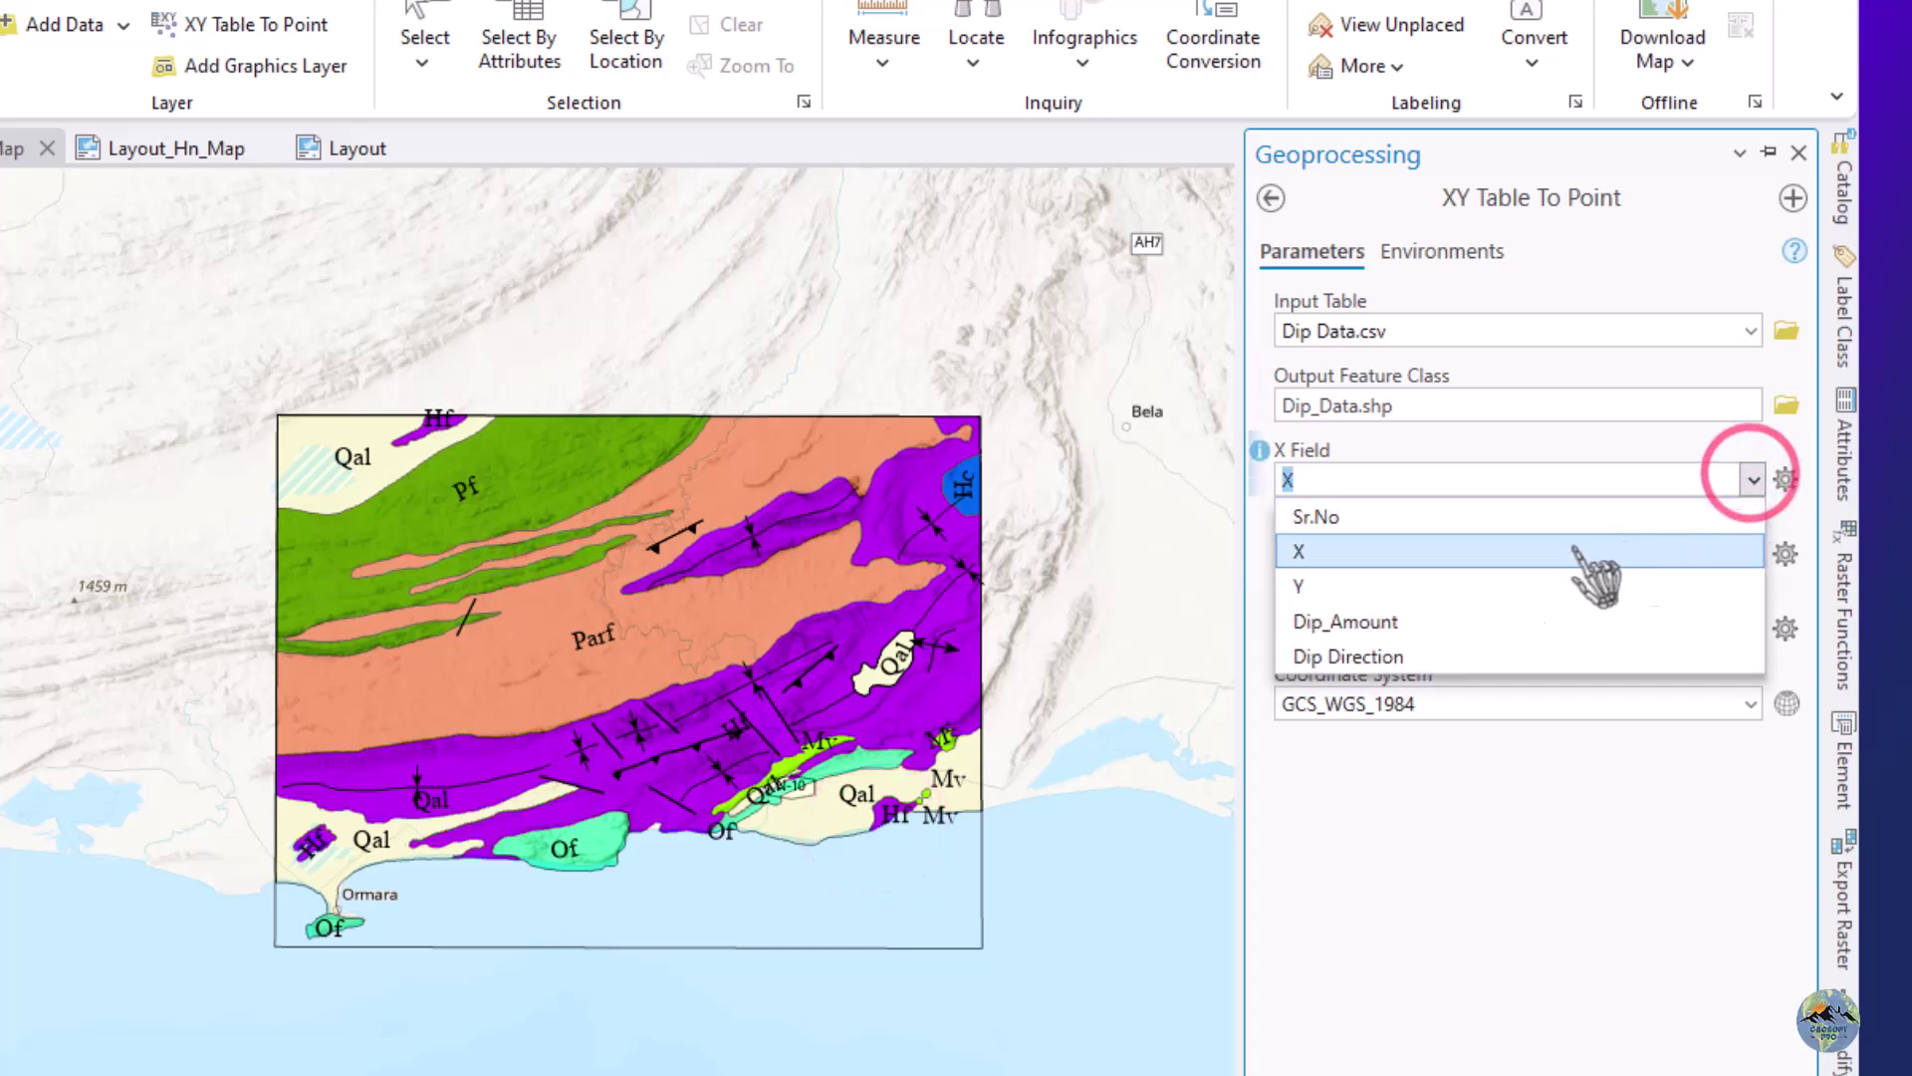
pyautogui.click(1363, 556)
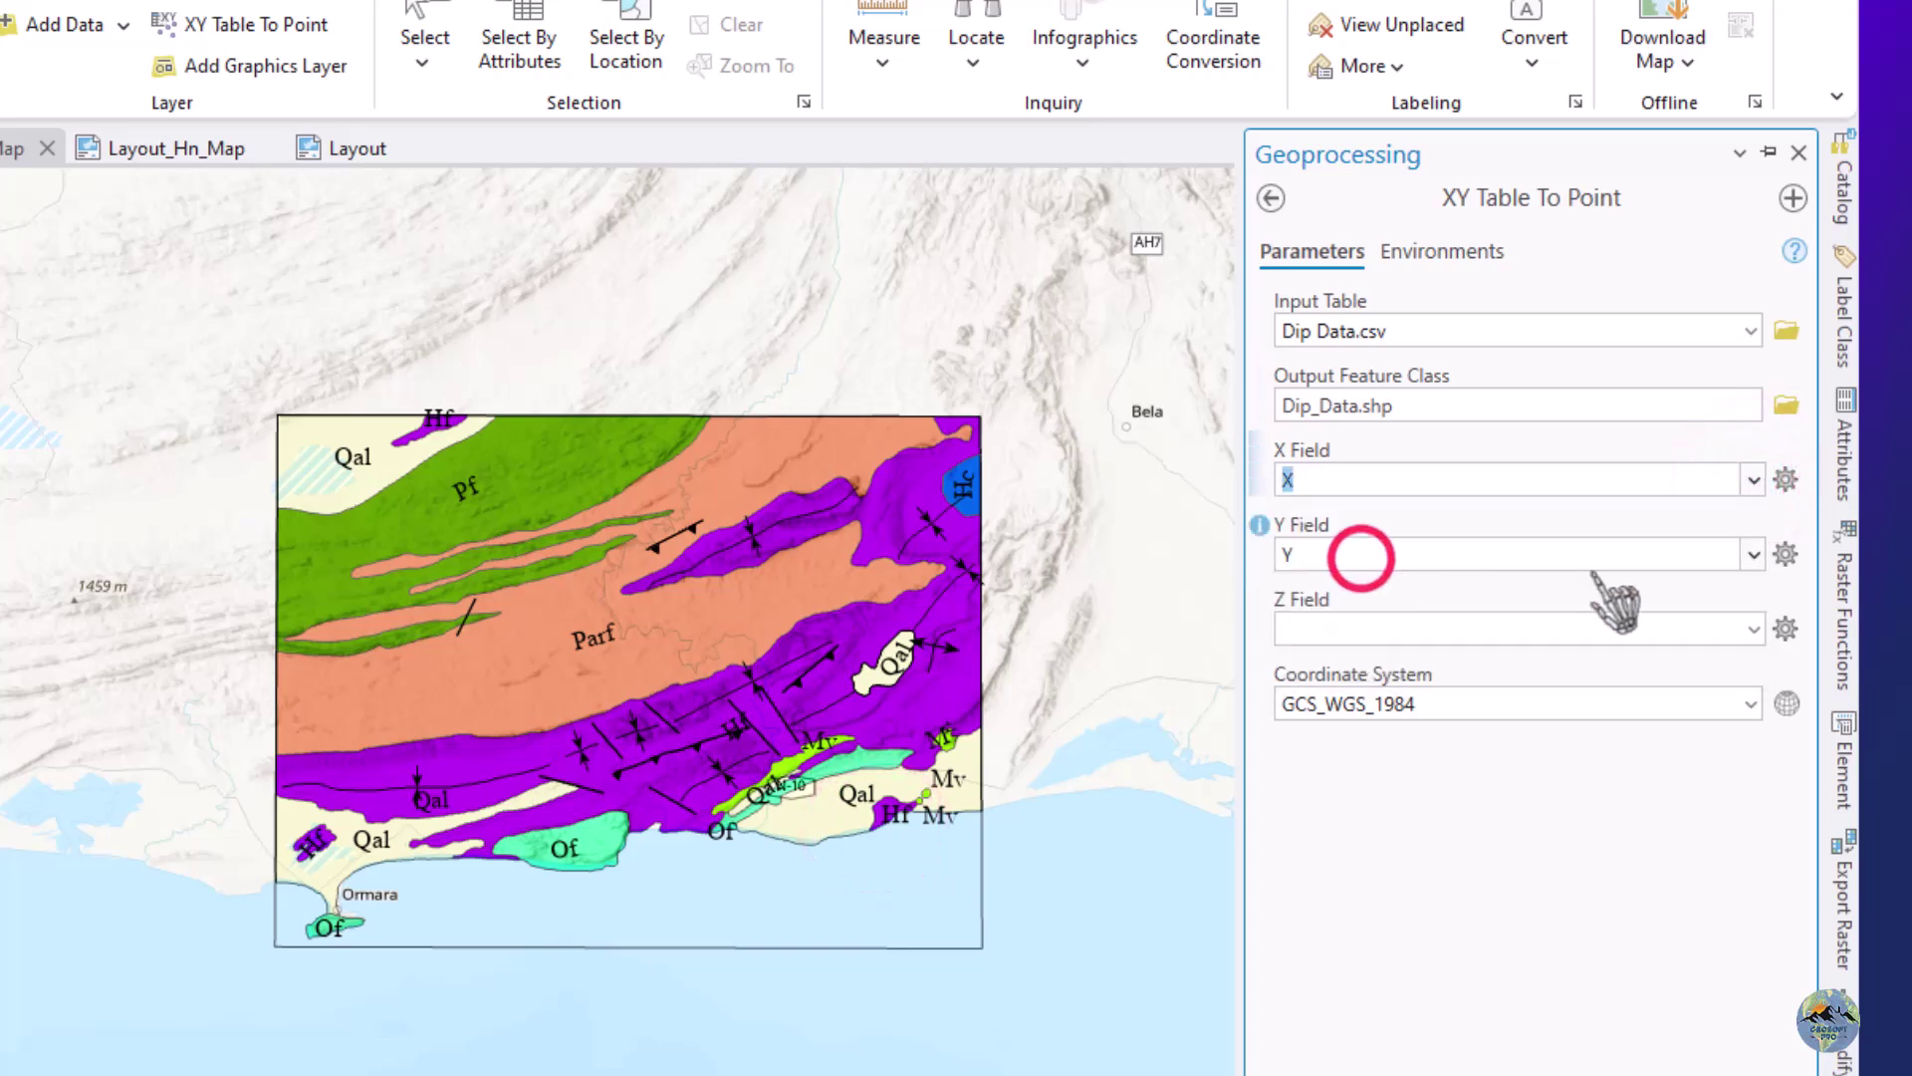
pyautogui.click(1758, 558)
pyautogui.click(1399, 657)
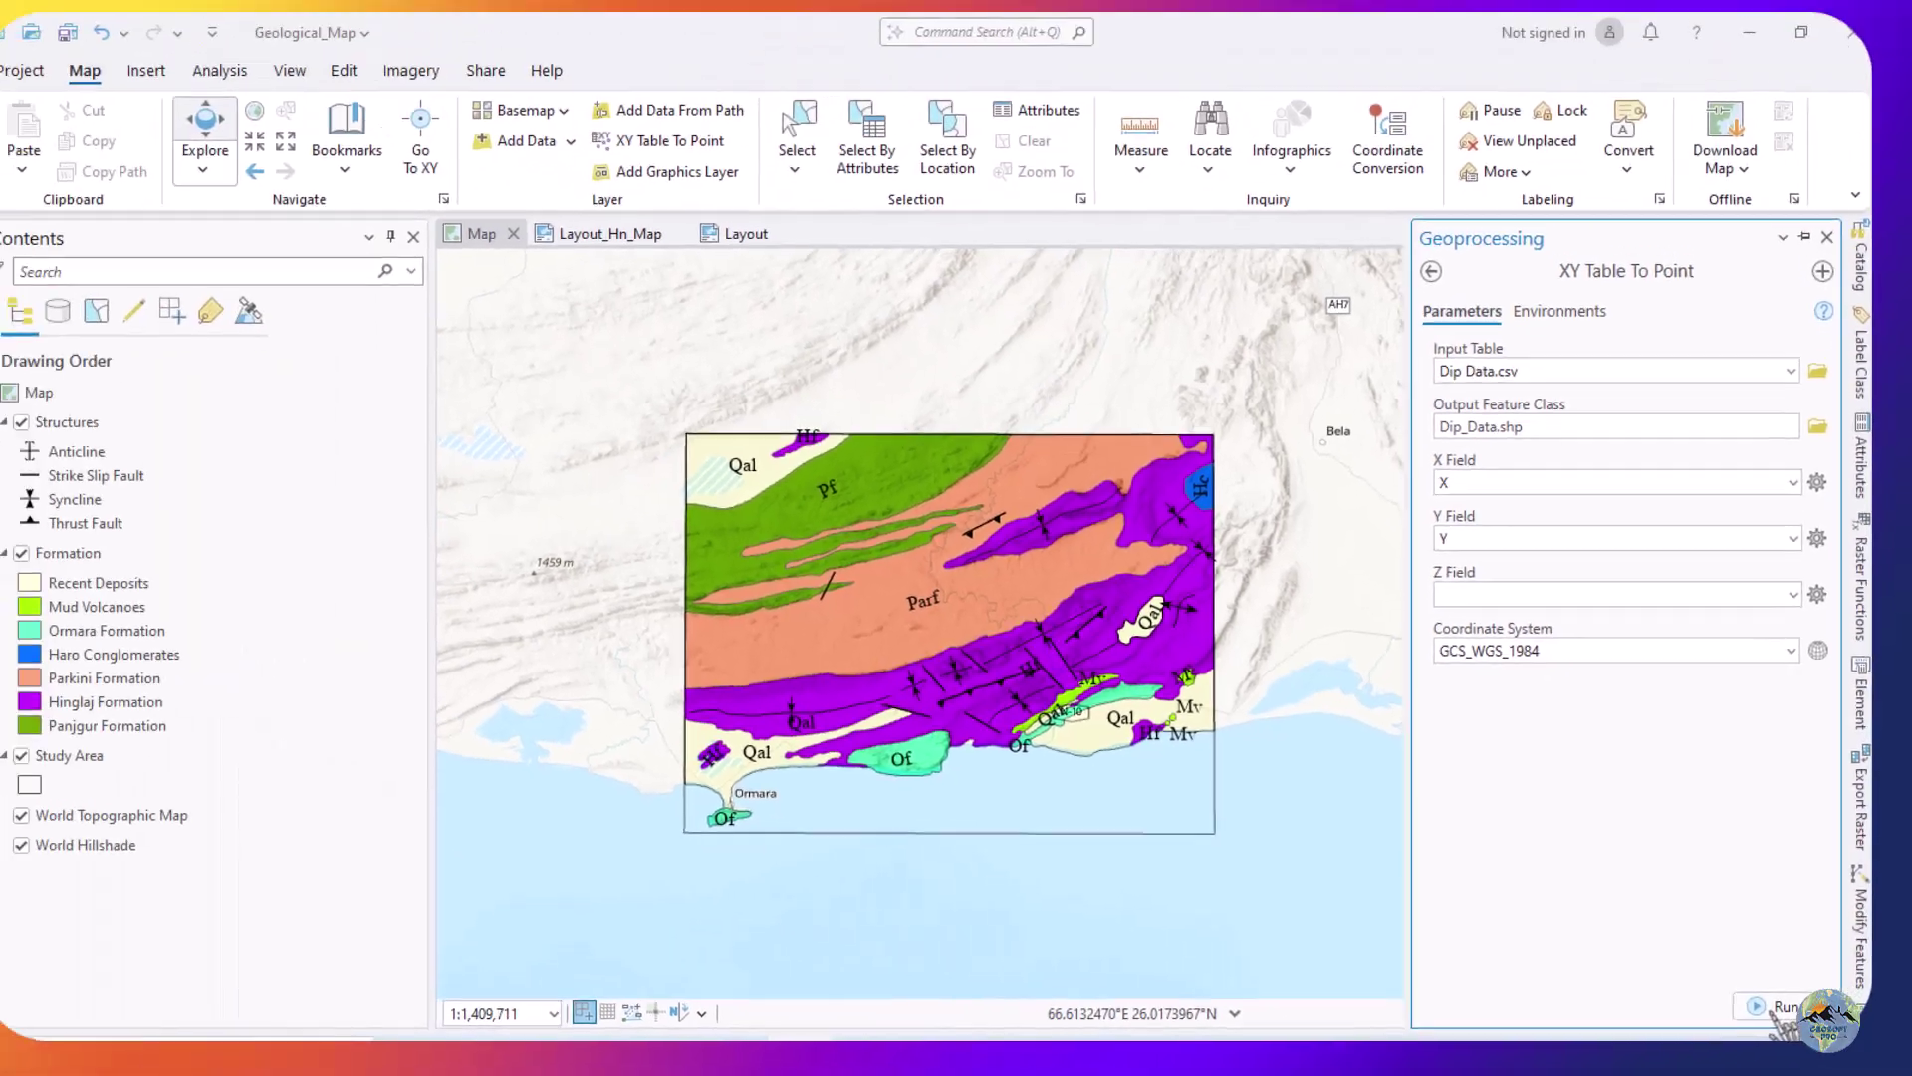
pyautogui.click(1728, 1032)
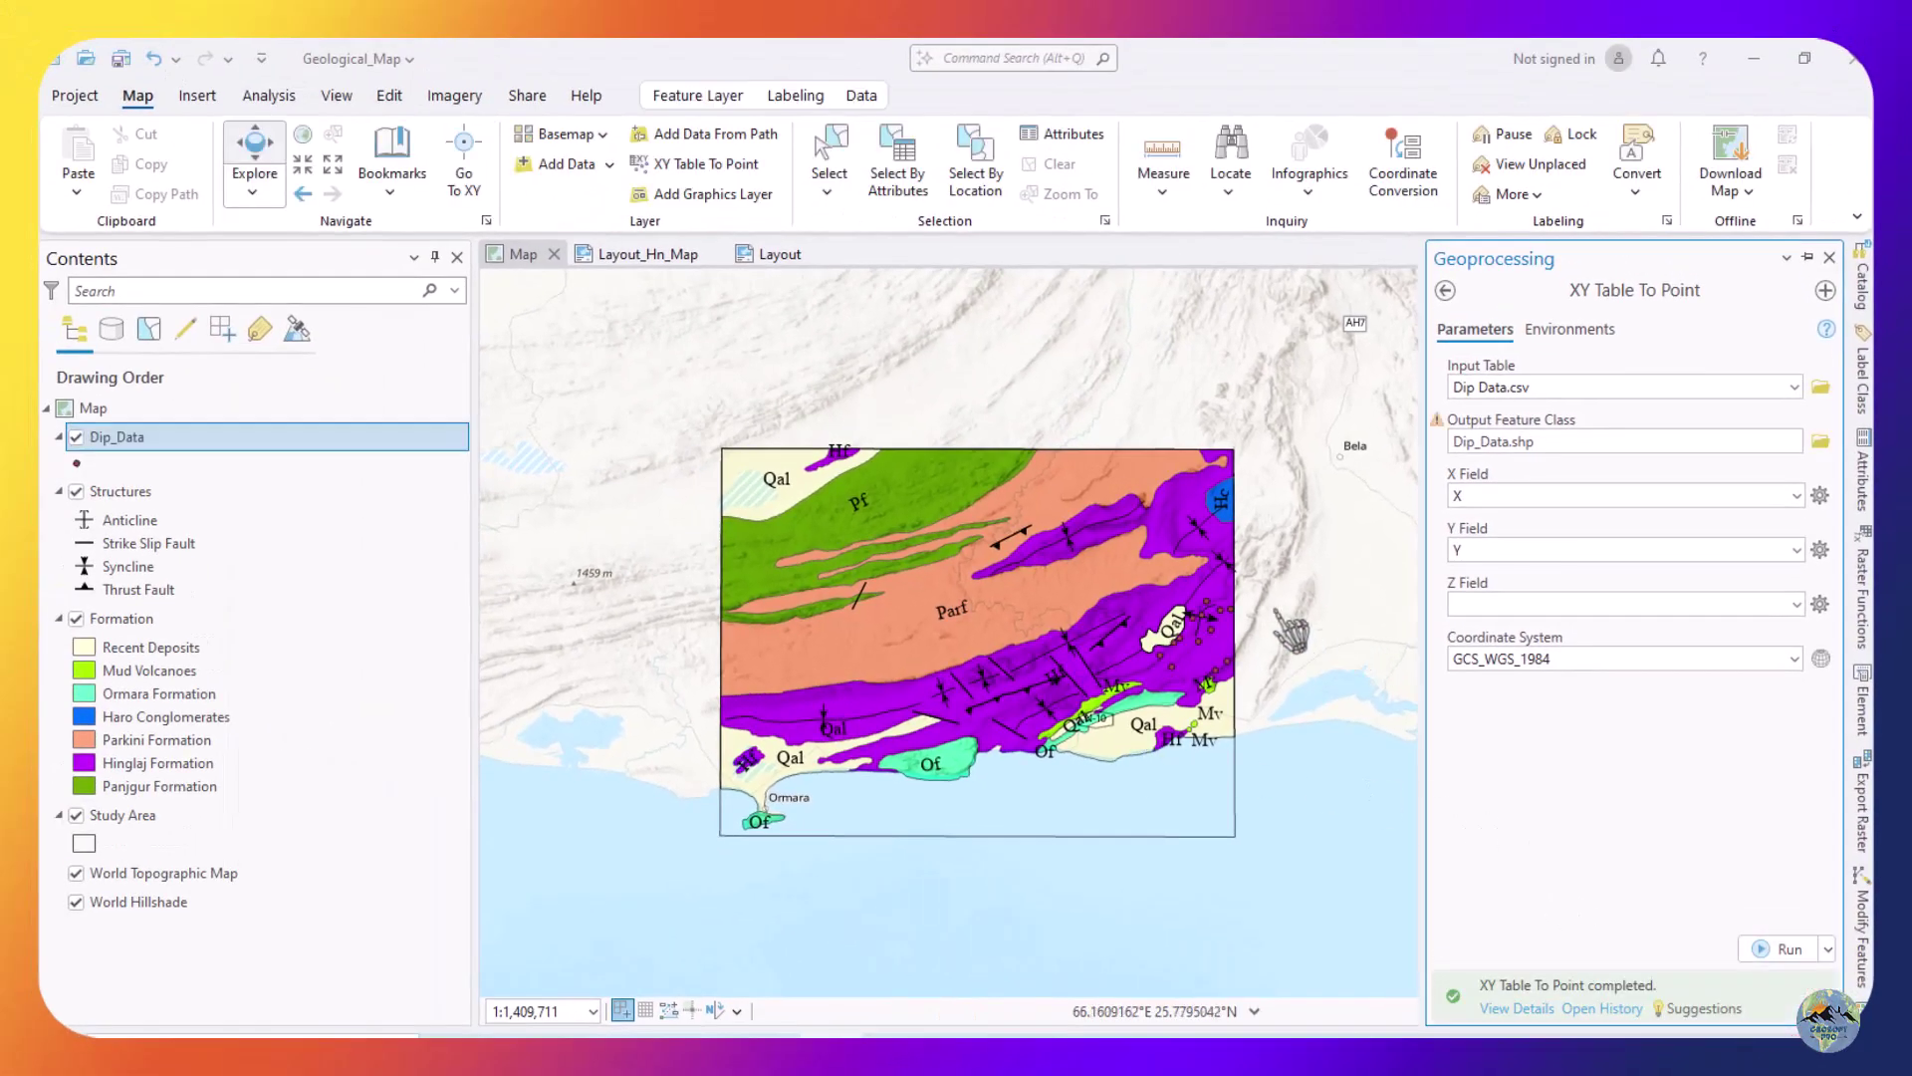
# Hide the Formation layer and zoom the map in on the Dip_Data points.
pyautogui.scroll(2, 1292, 629)
pyautogui.click(73, 618)
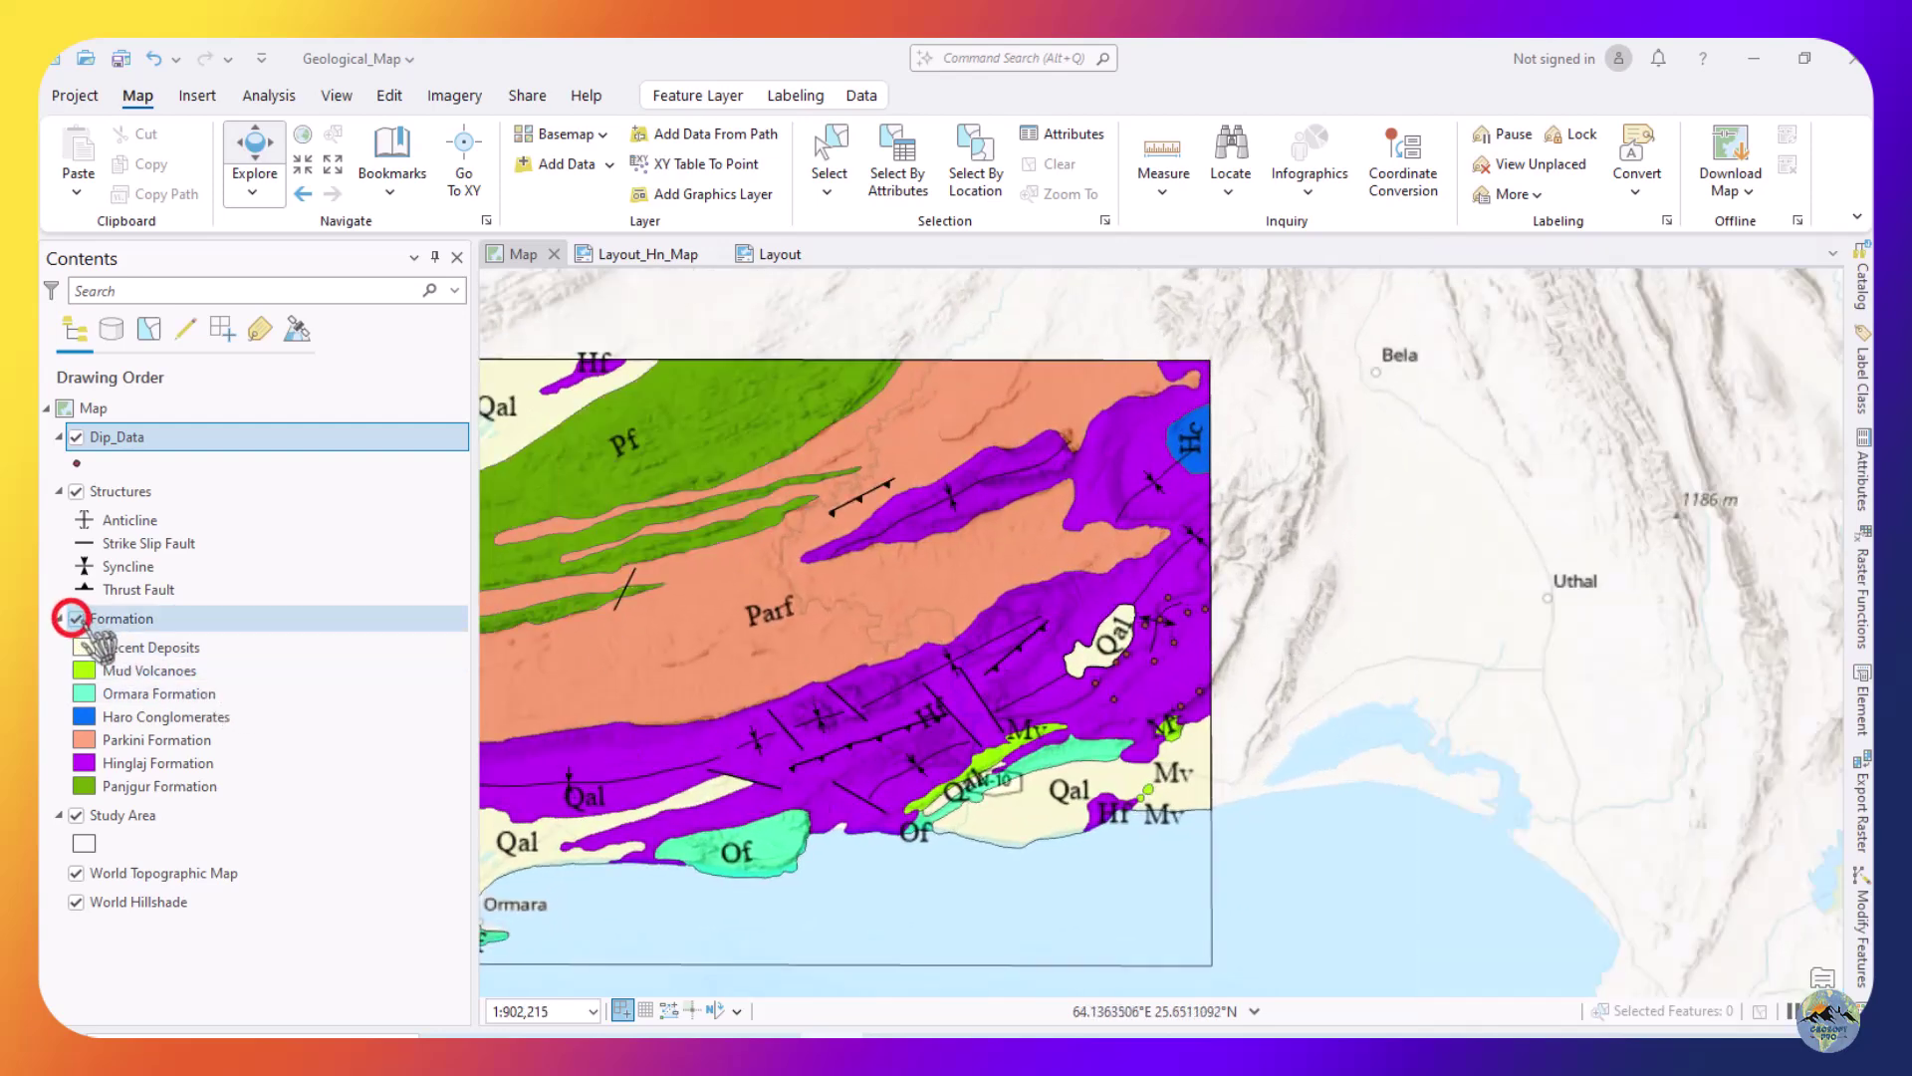
pyautogui.click(74, 618)
pyautogui.scroll(4, 1235, 694)
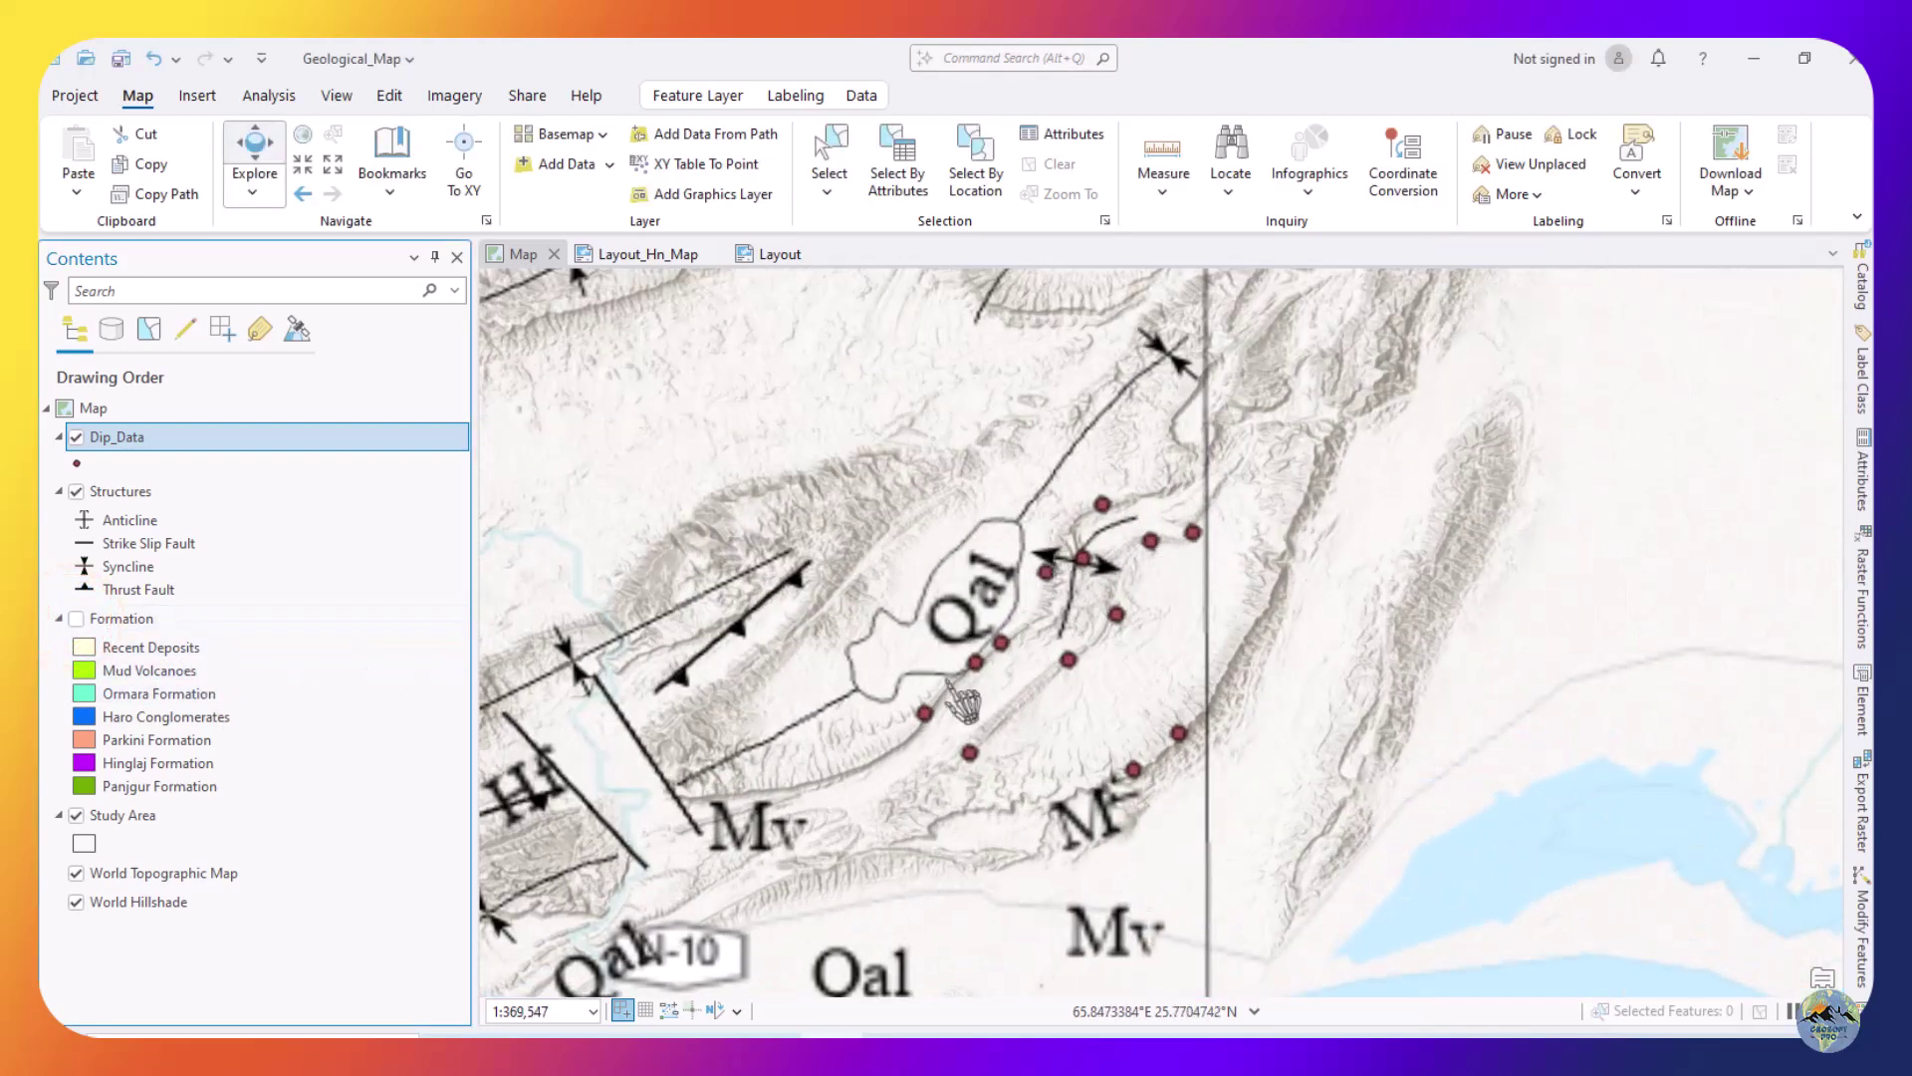
pyautogui.scroll(2, 1175, 623)
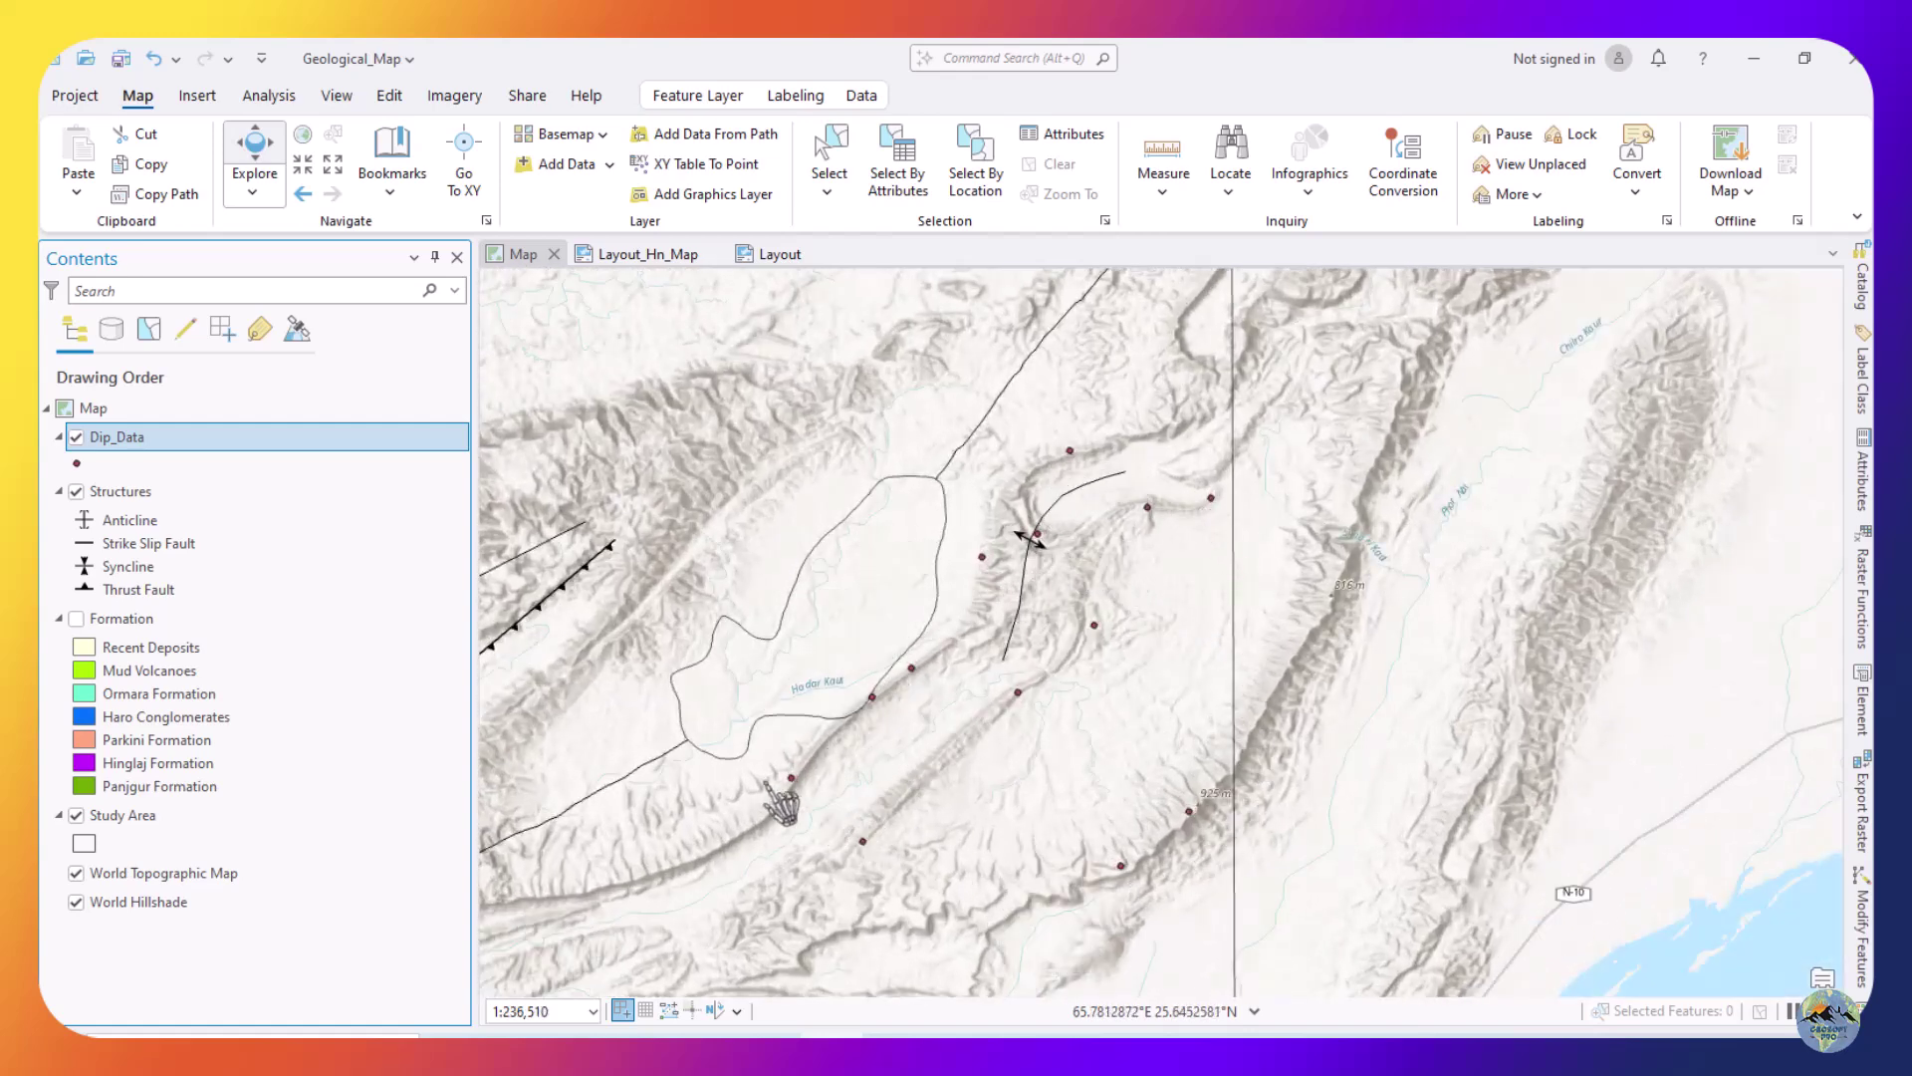
# Open the Dip_Data attribute table to check the 13 points' dip values, then close it.
pyautogui.rightClick(150, 458)
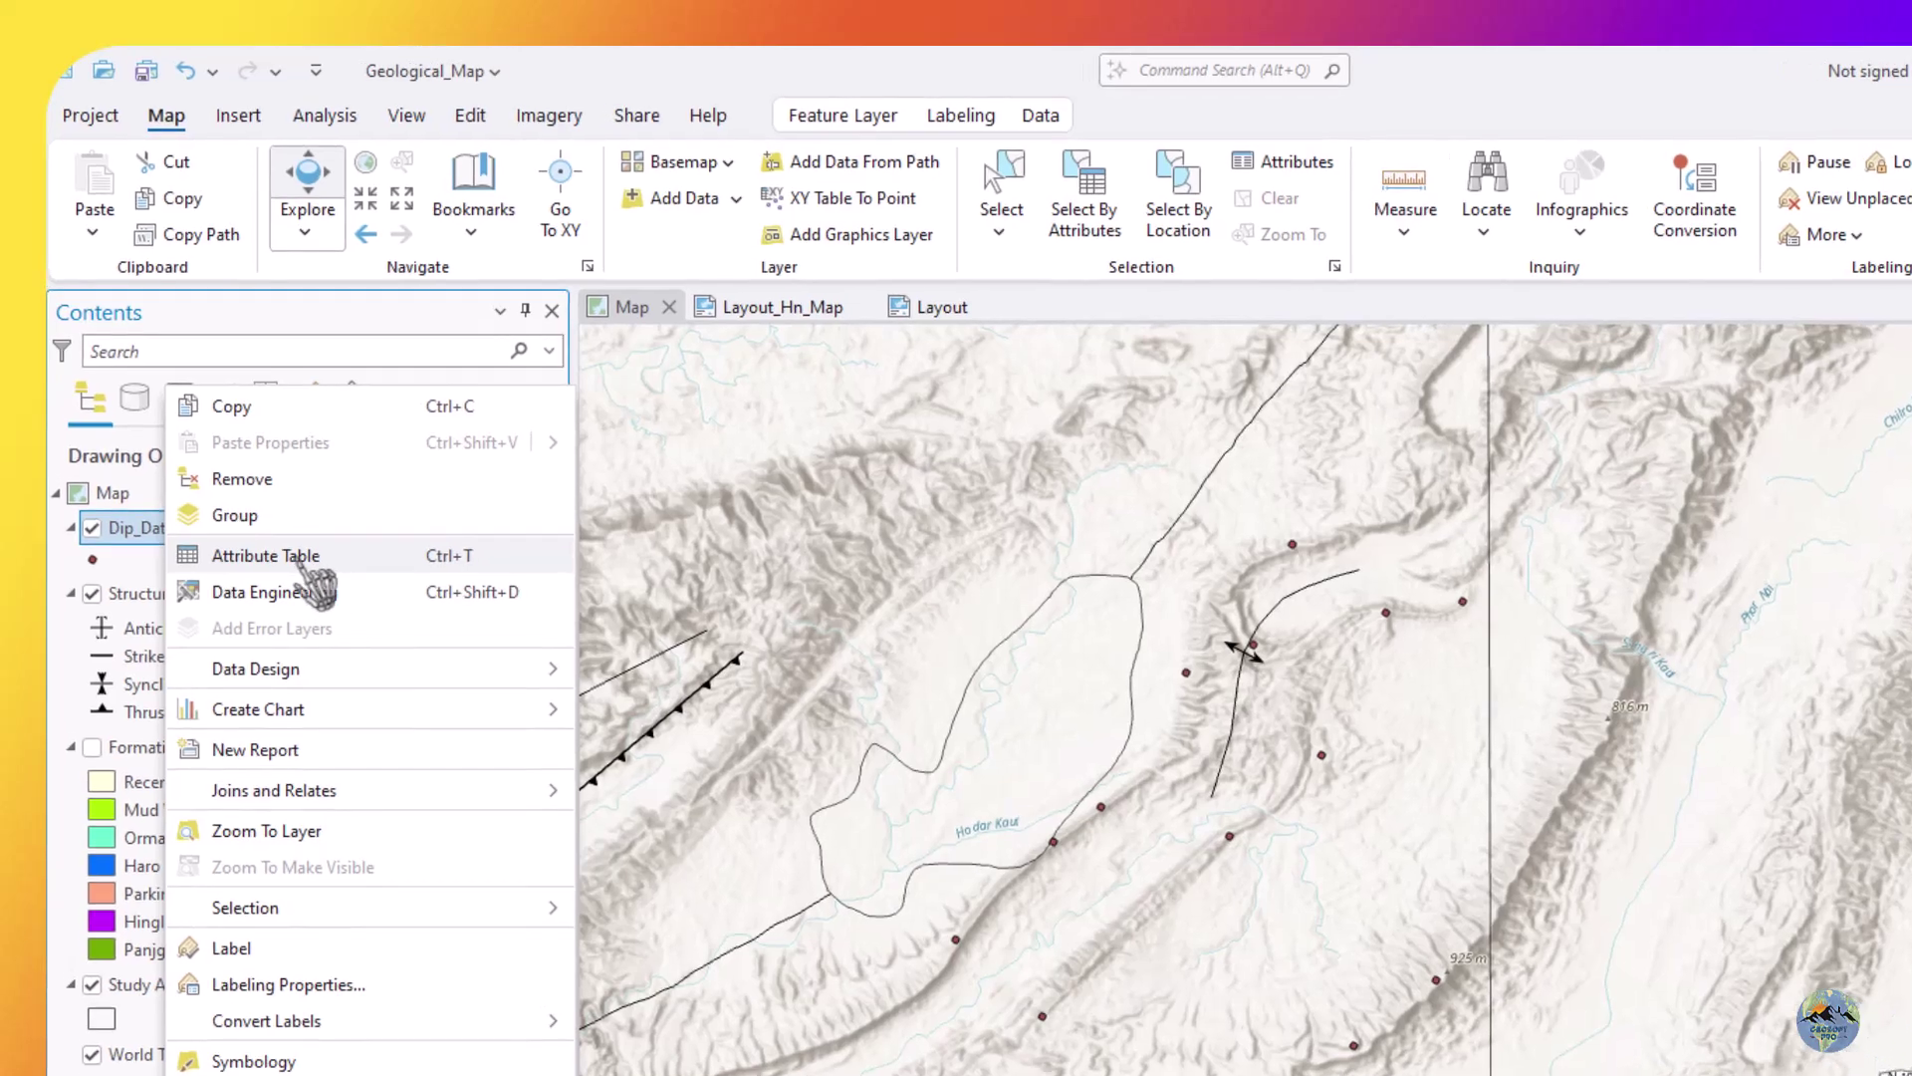
pyautogui.click(301, 562)
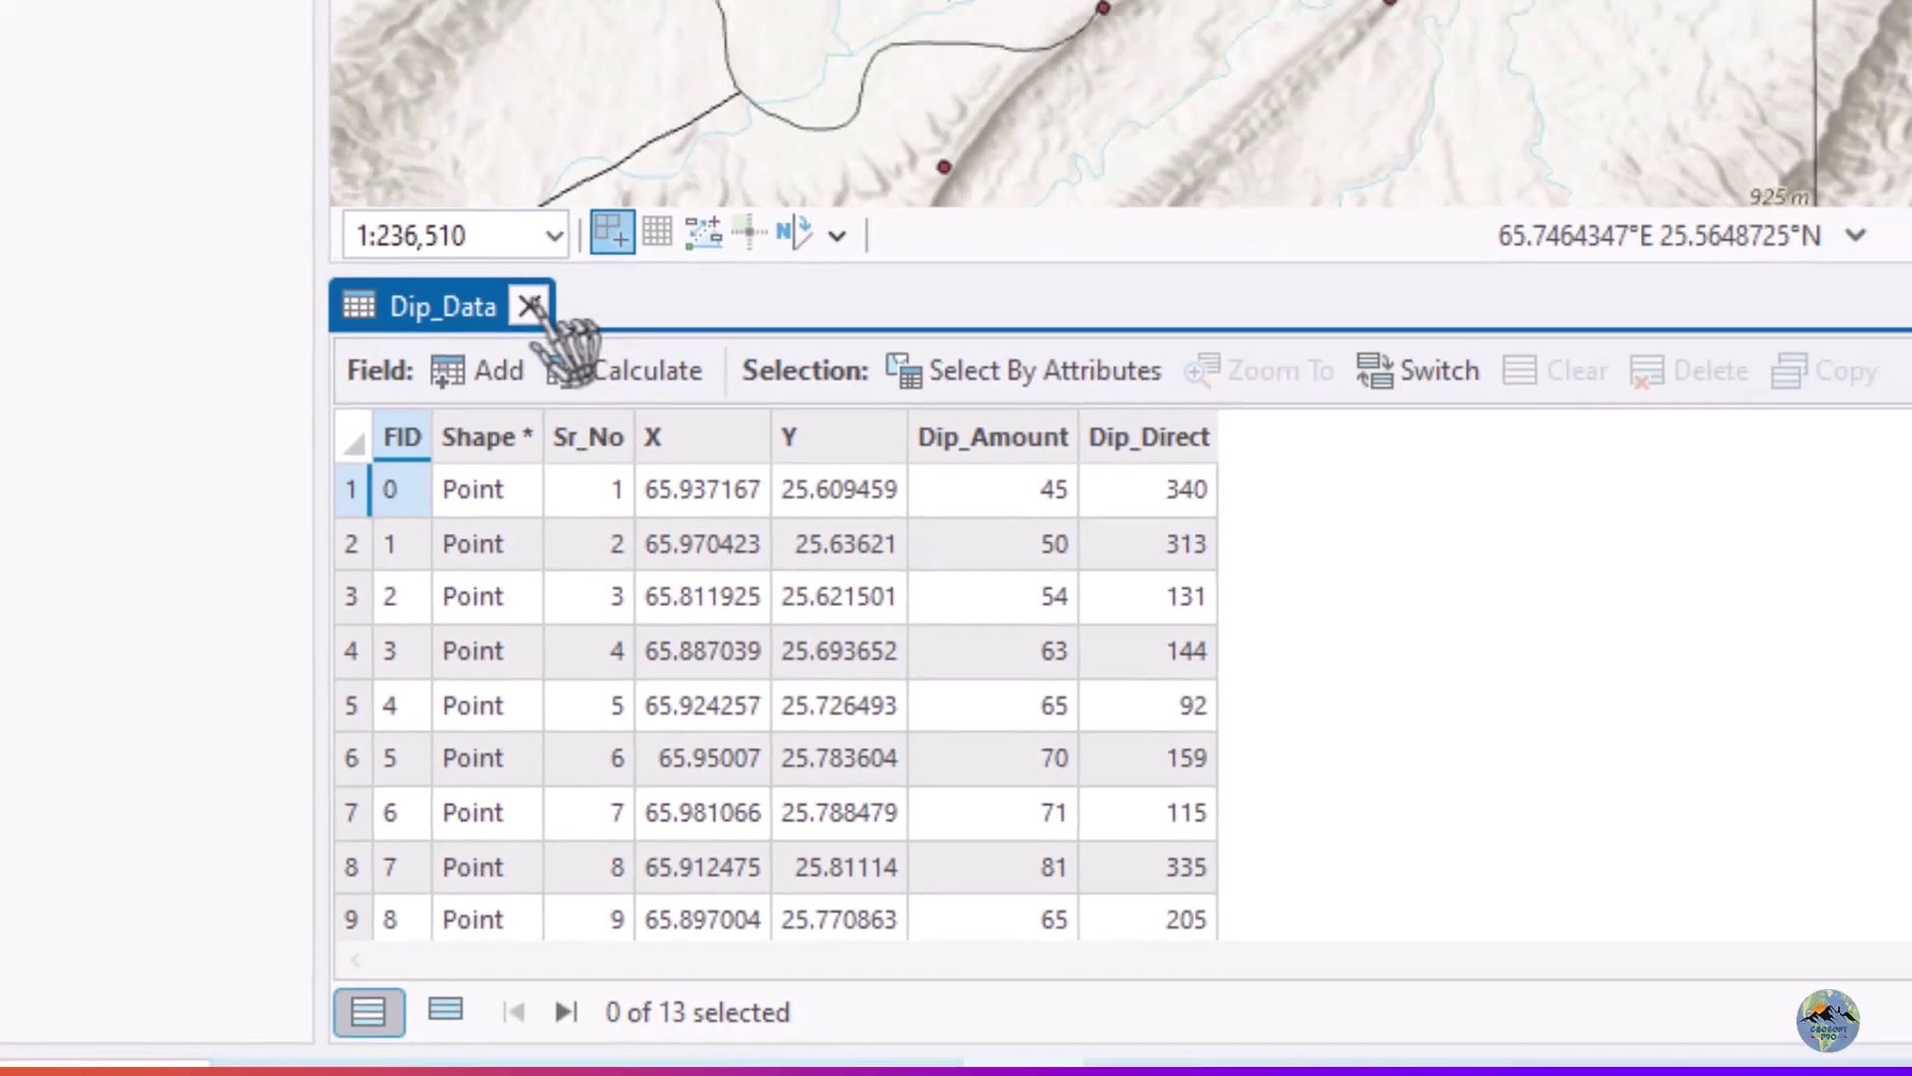
pyautogui.click(515, 208)
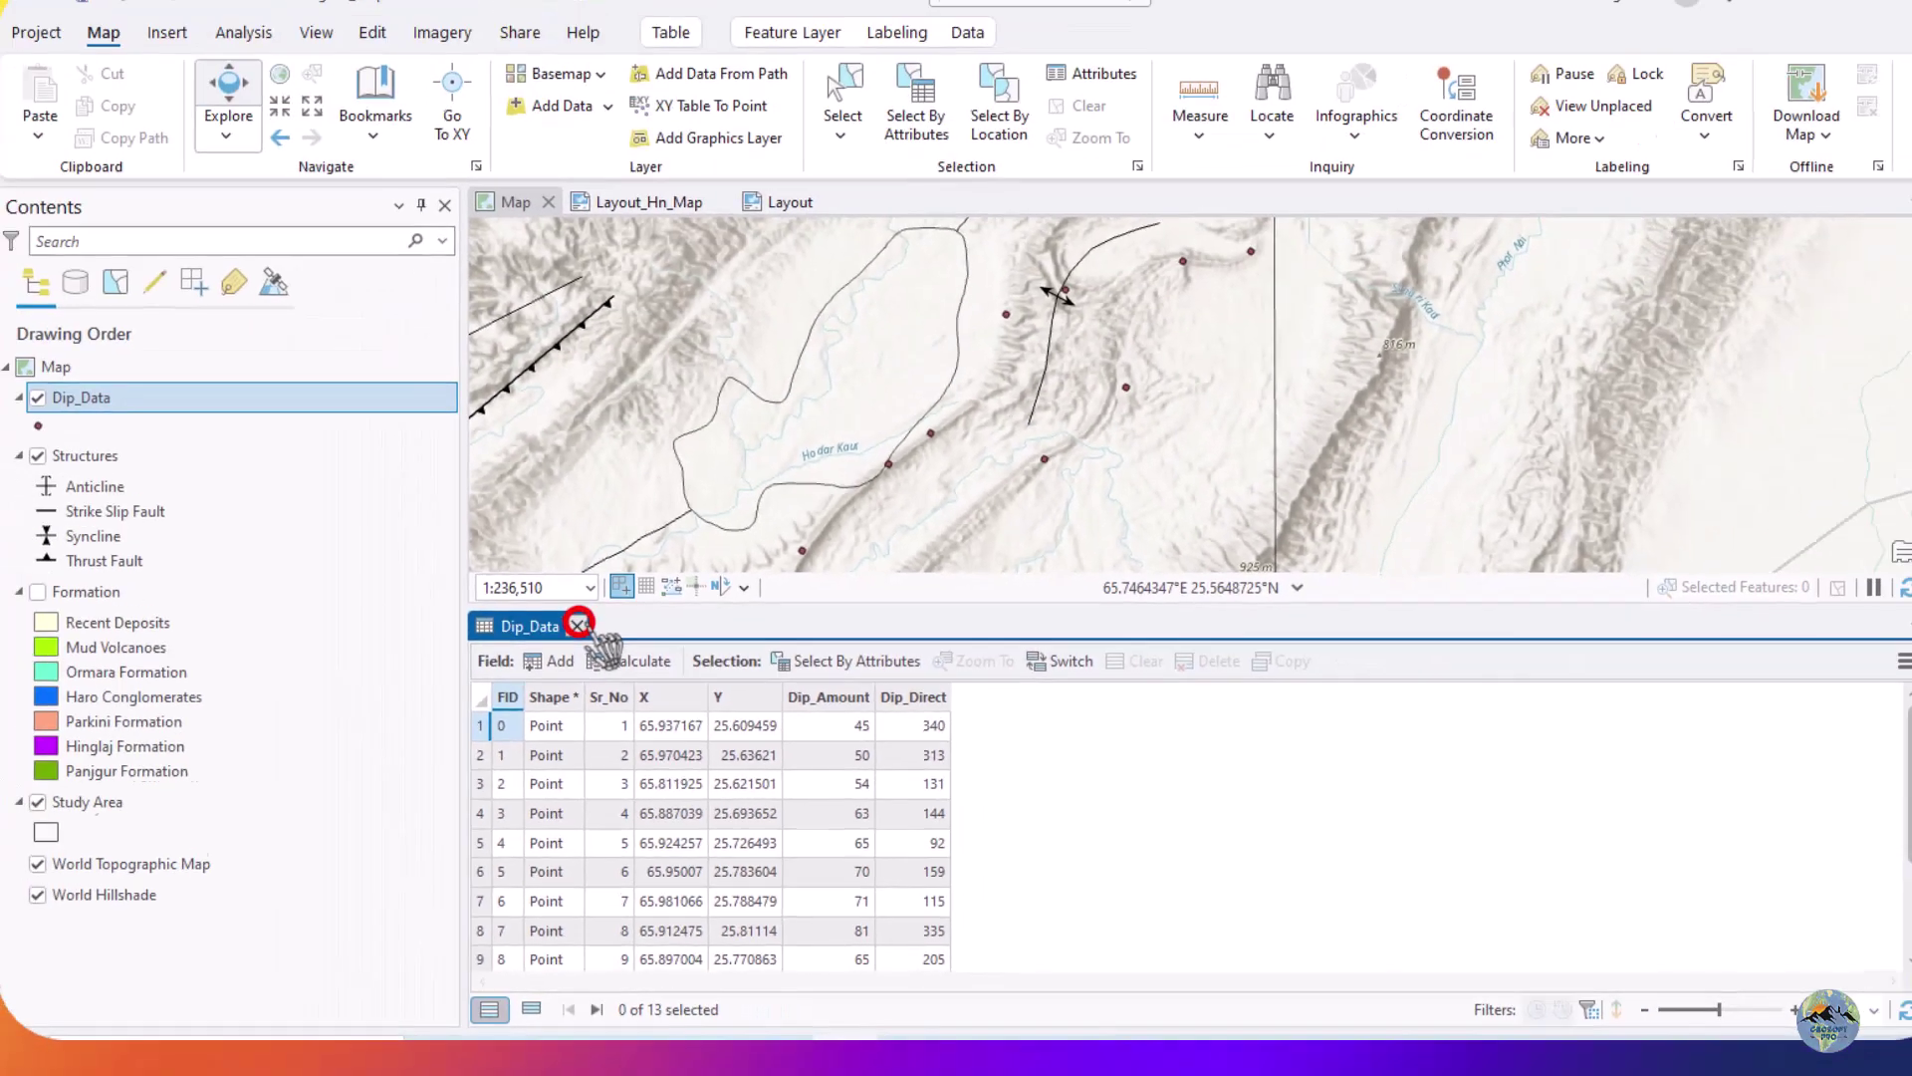
# Close the table pane, then zoom and pan to centre the map on the dip points.
pyautogui.click(579, 624)
pyautogui.scroll(-2, 996, 683)
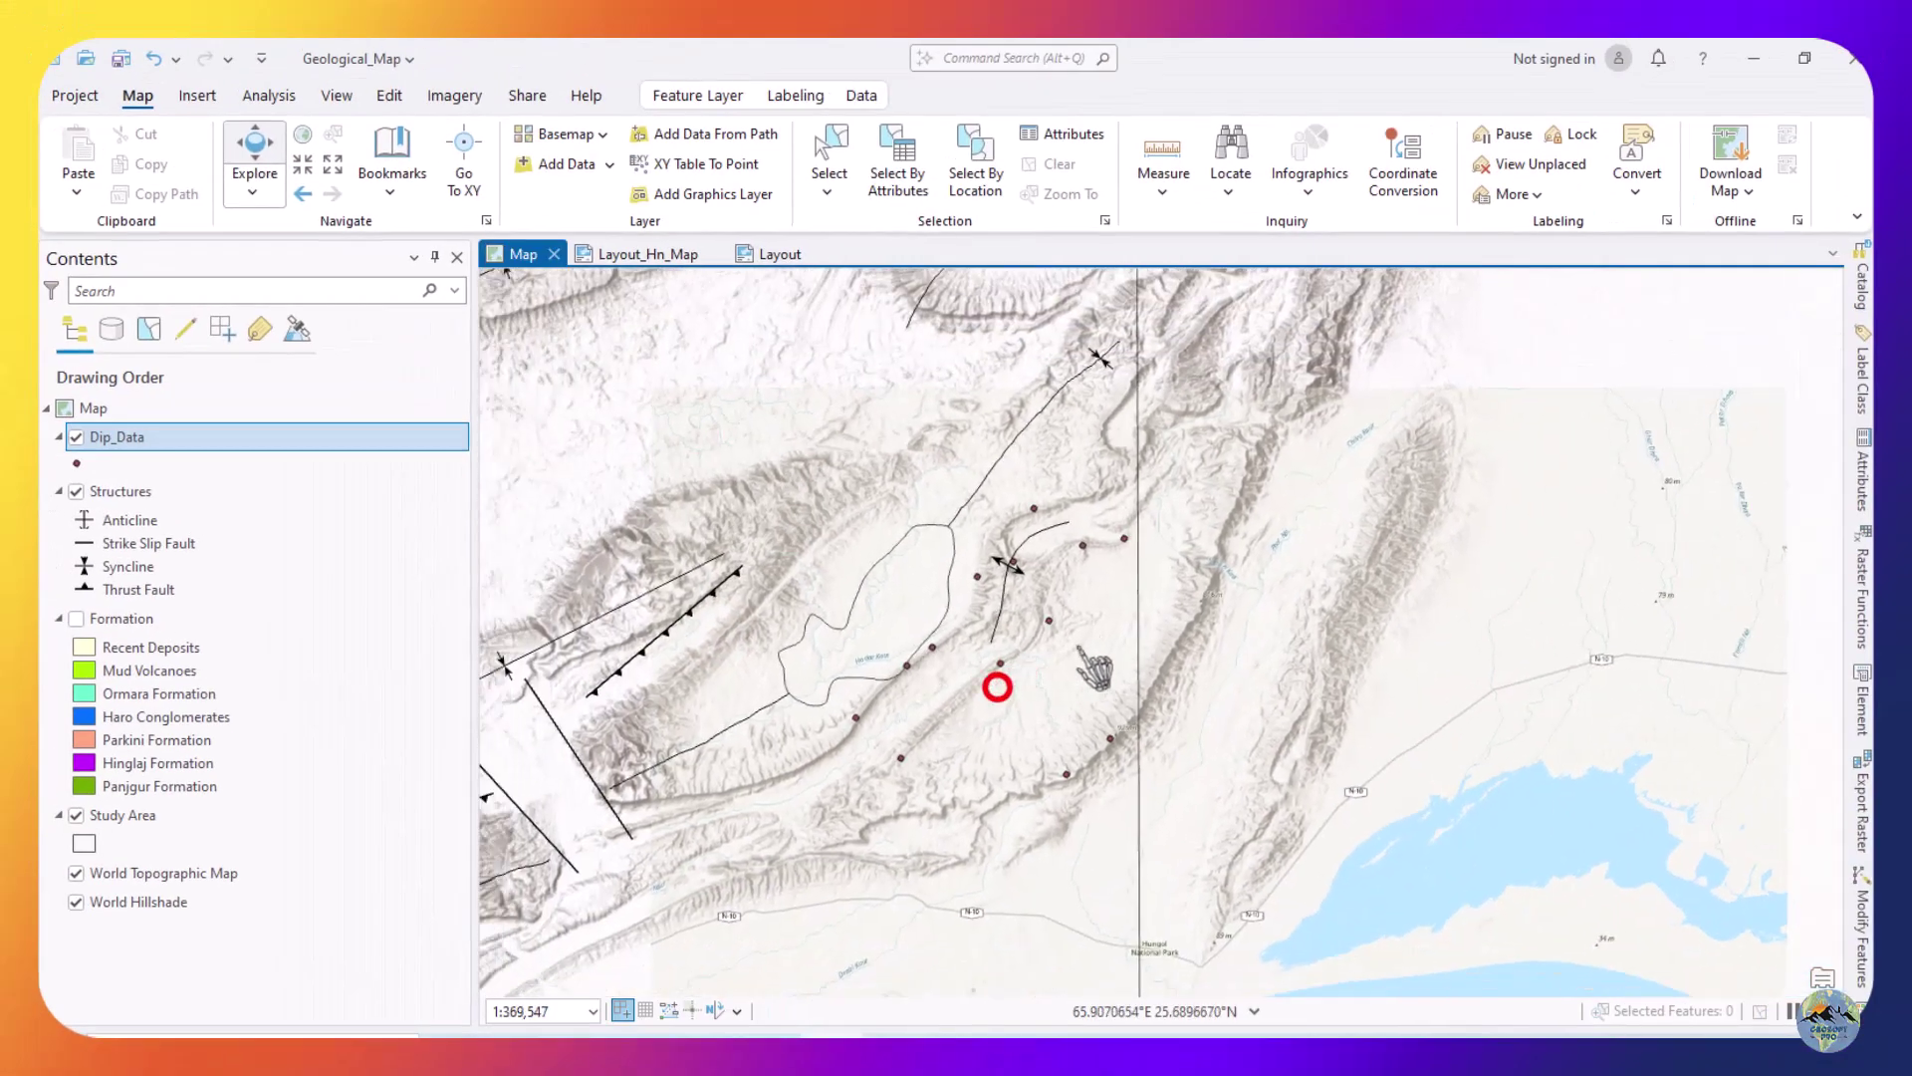
pyautogui.scroll(2, 1055, 709)
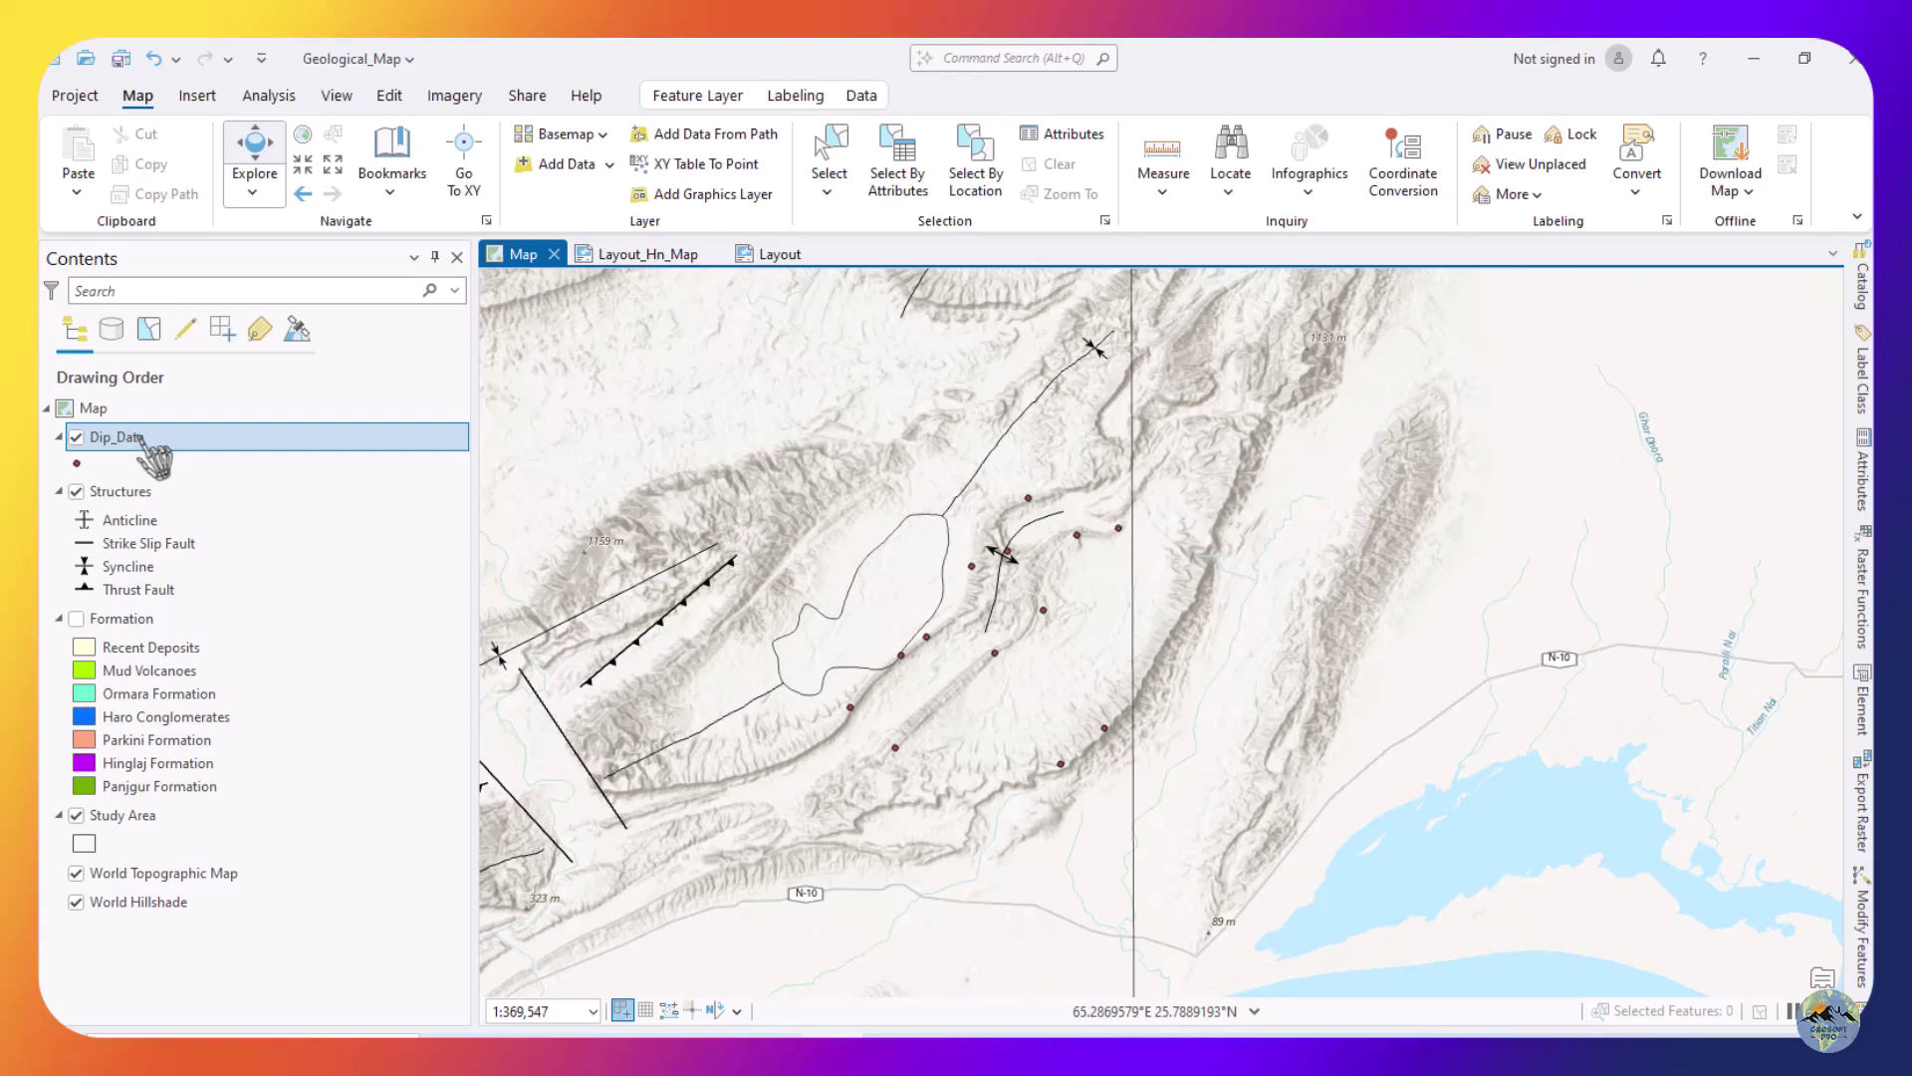
pyautogui.moveTo(1006, 649); pyautogui.dragTo(969, 654)
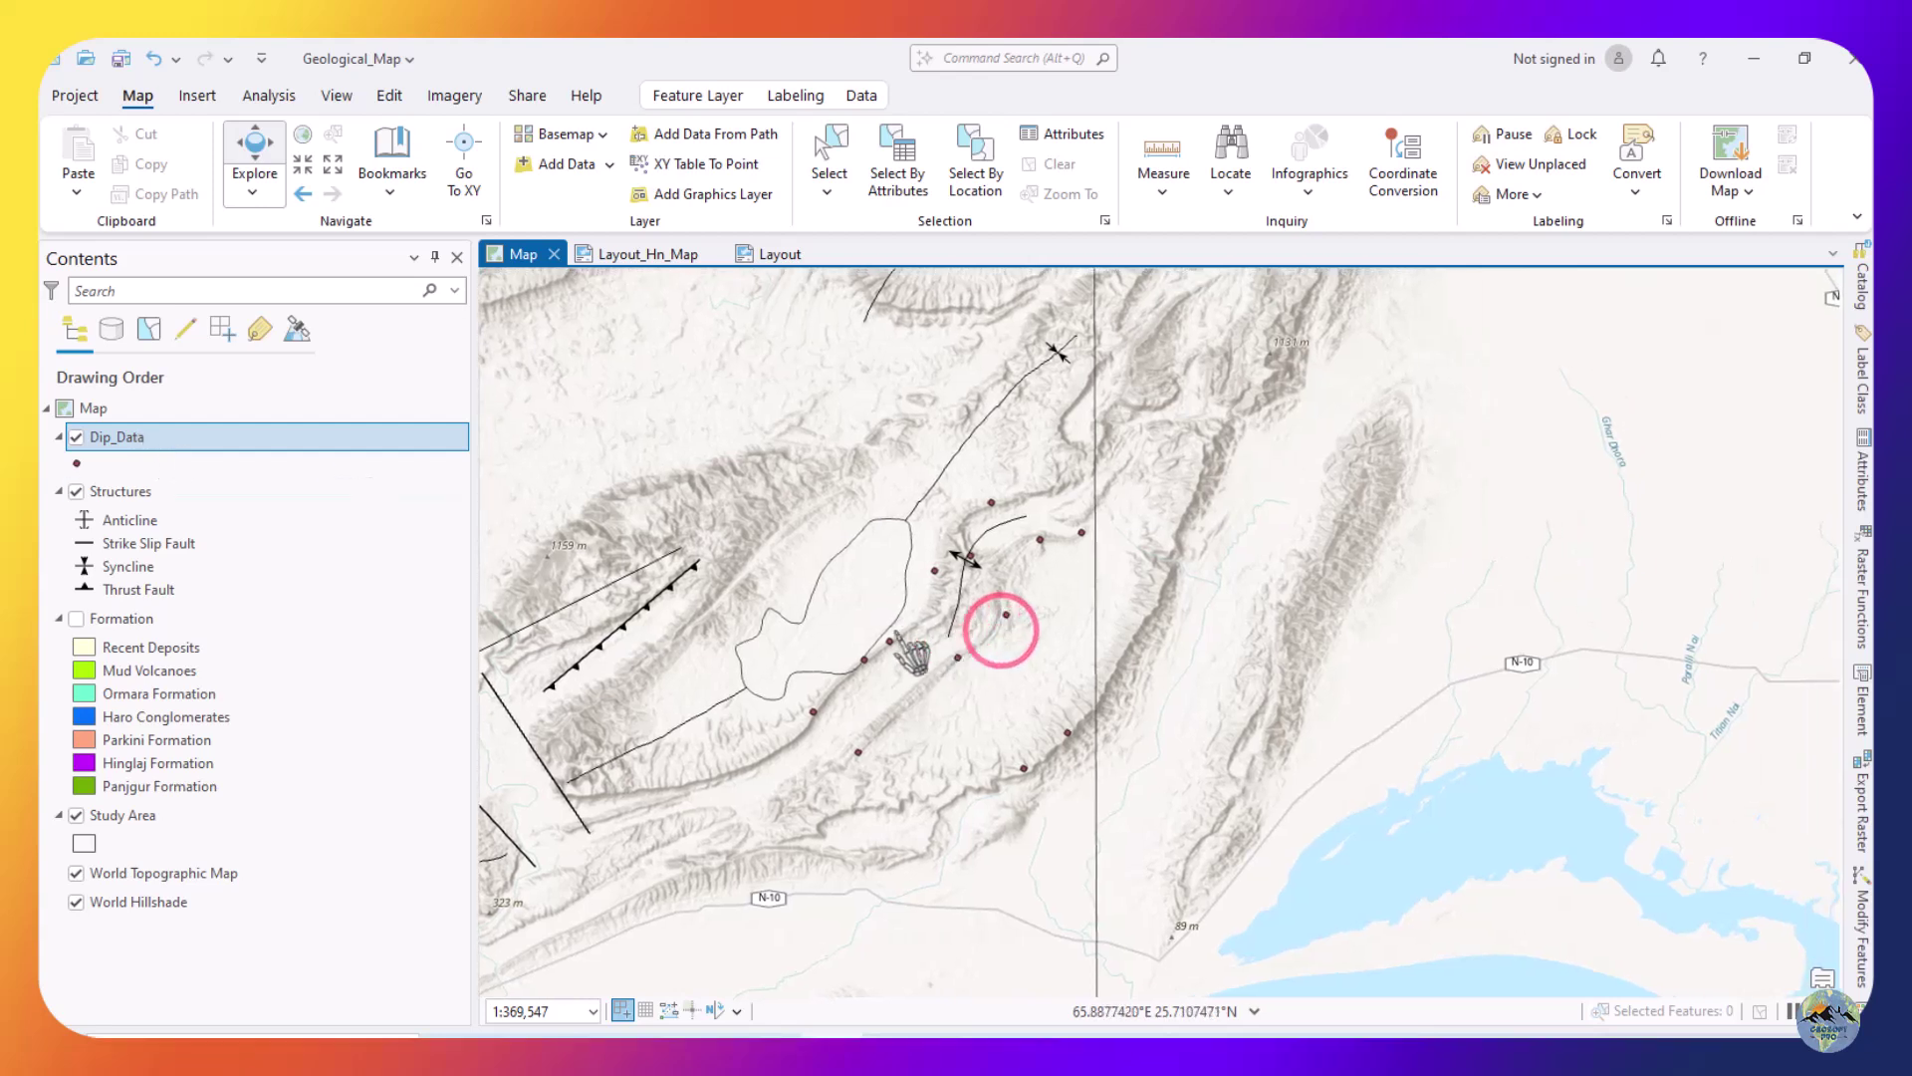
pyautogui.rightClick(125, 439)
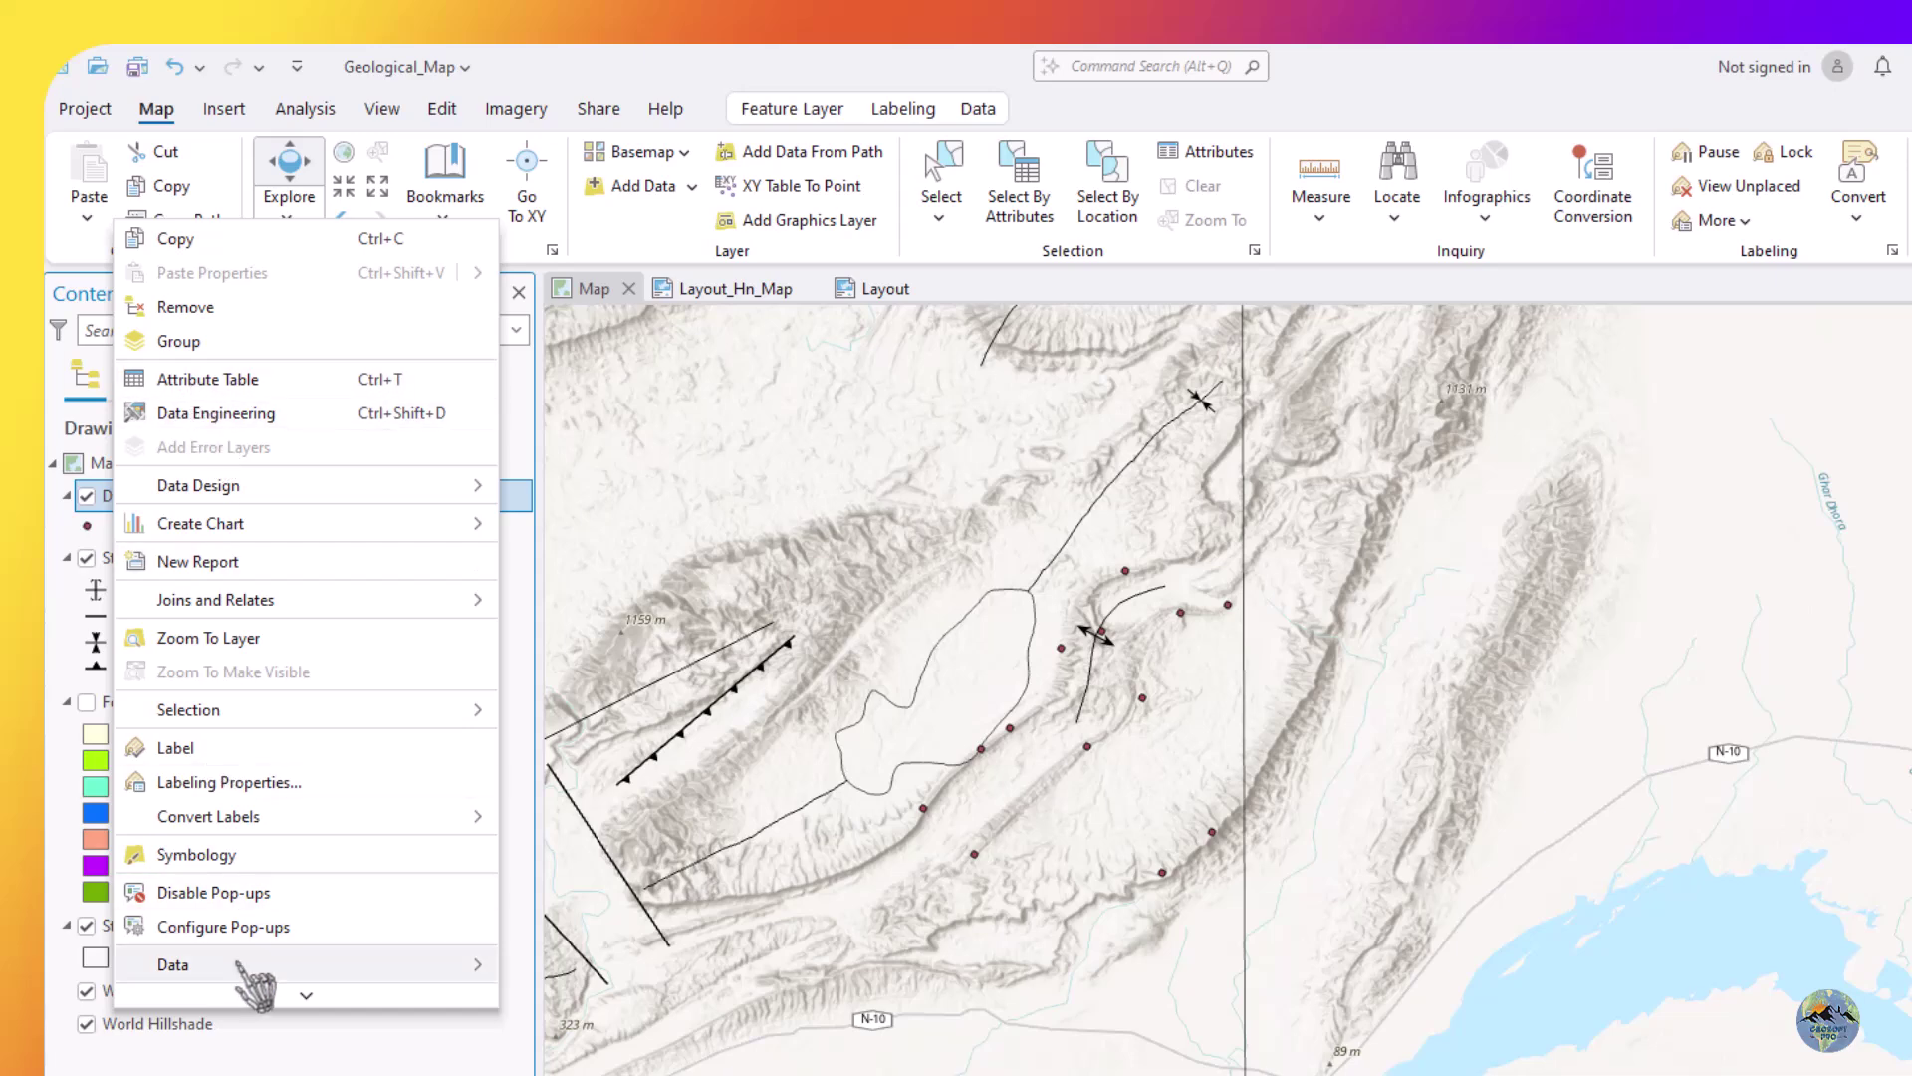
# Give the Dip_Data points the Geology_24K_en Inclined bedding symbol found by searching 'inclined bed'.
pyautogui.click(240, 856)
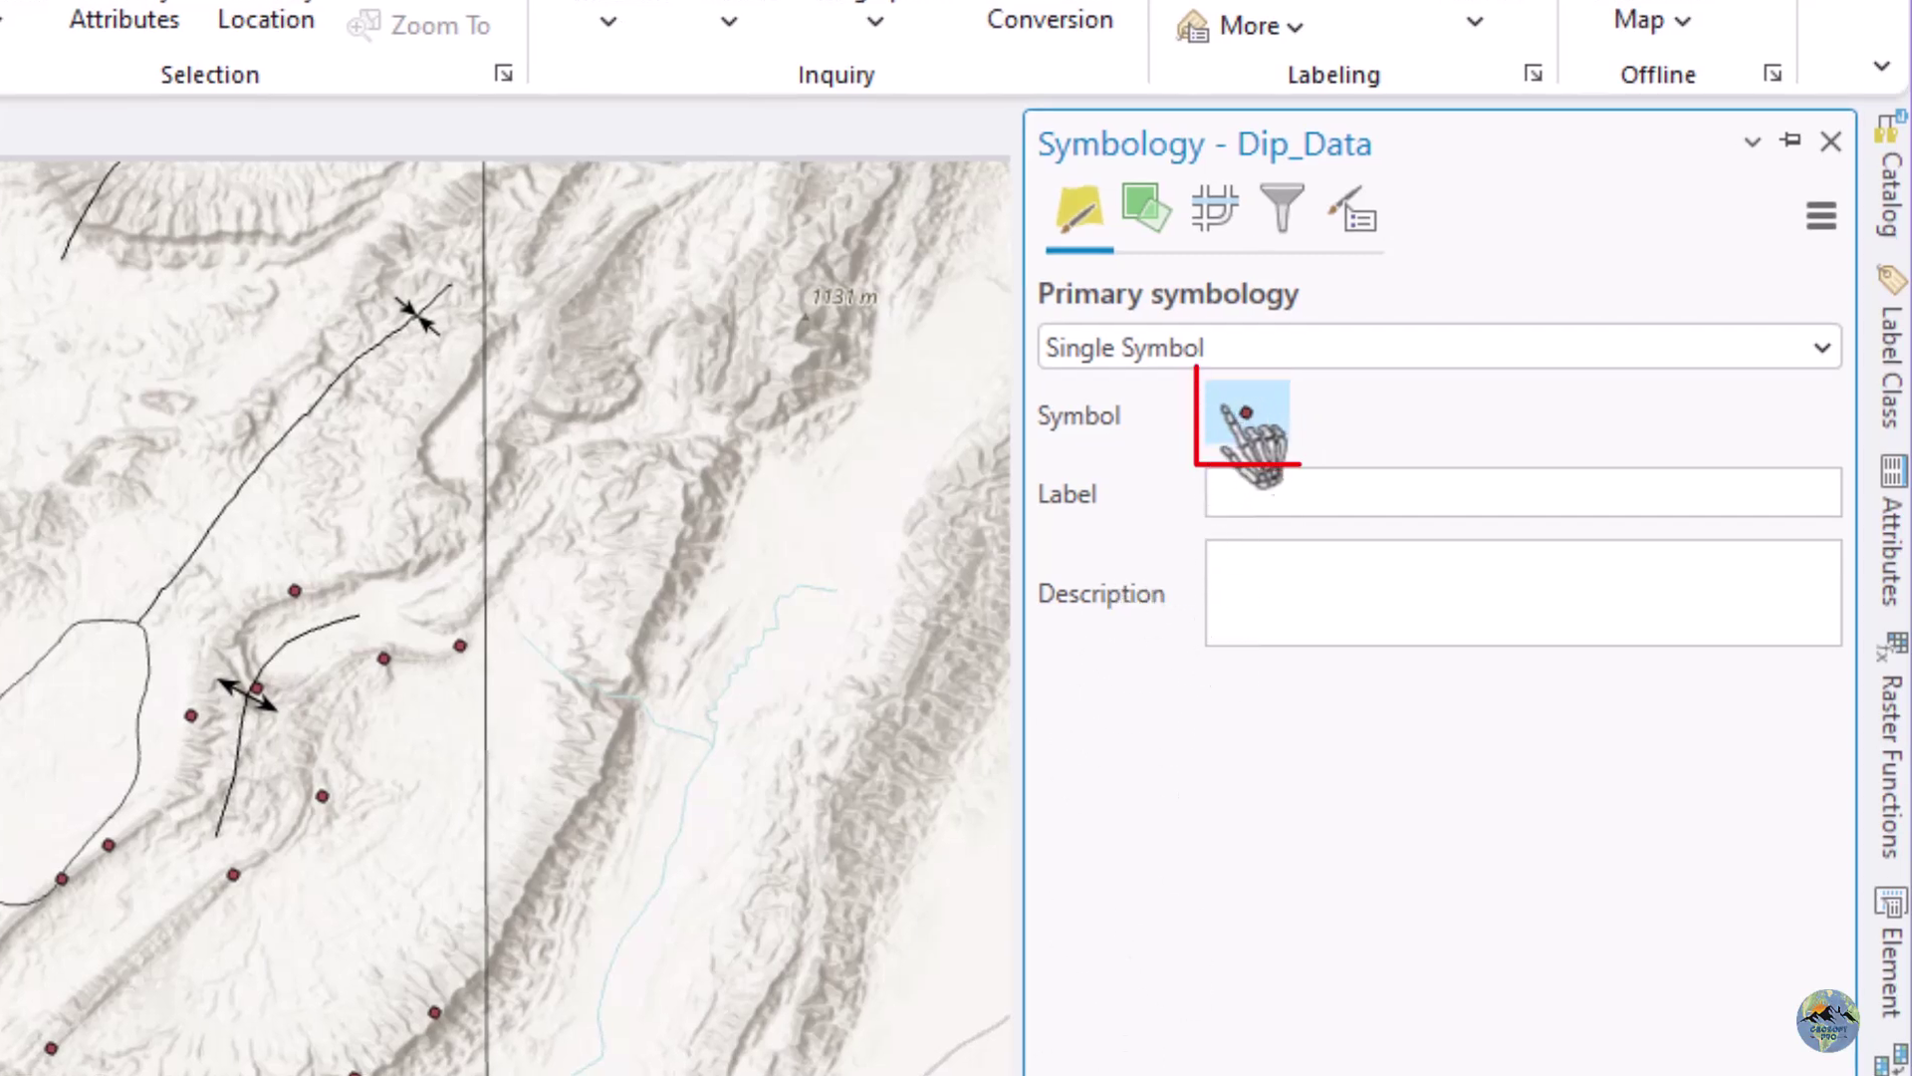
pyautogui.click(1256, 414)
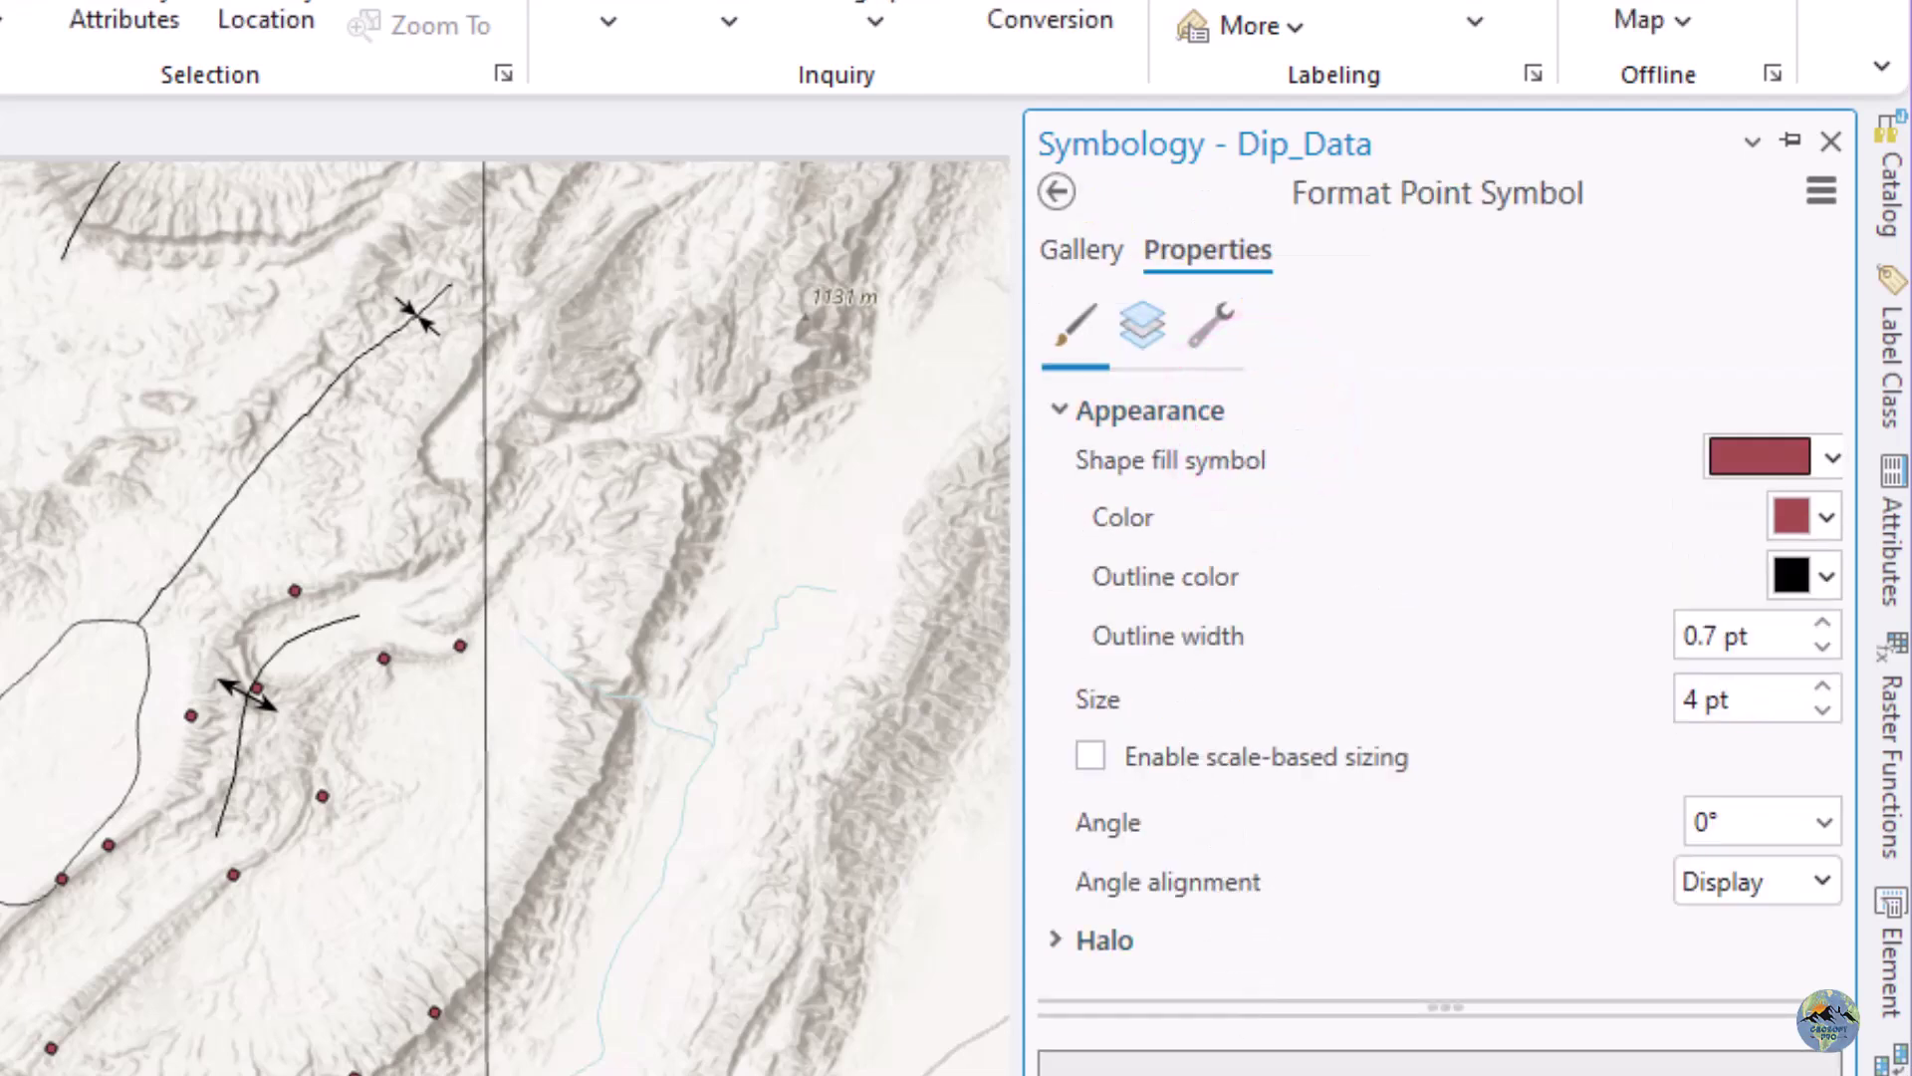
pyautogui.click(1078, 255)
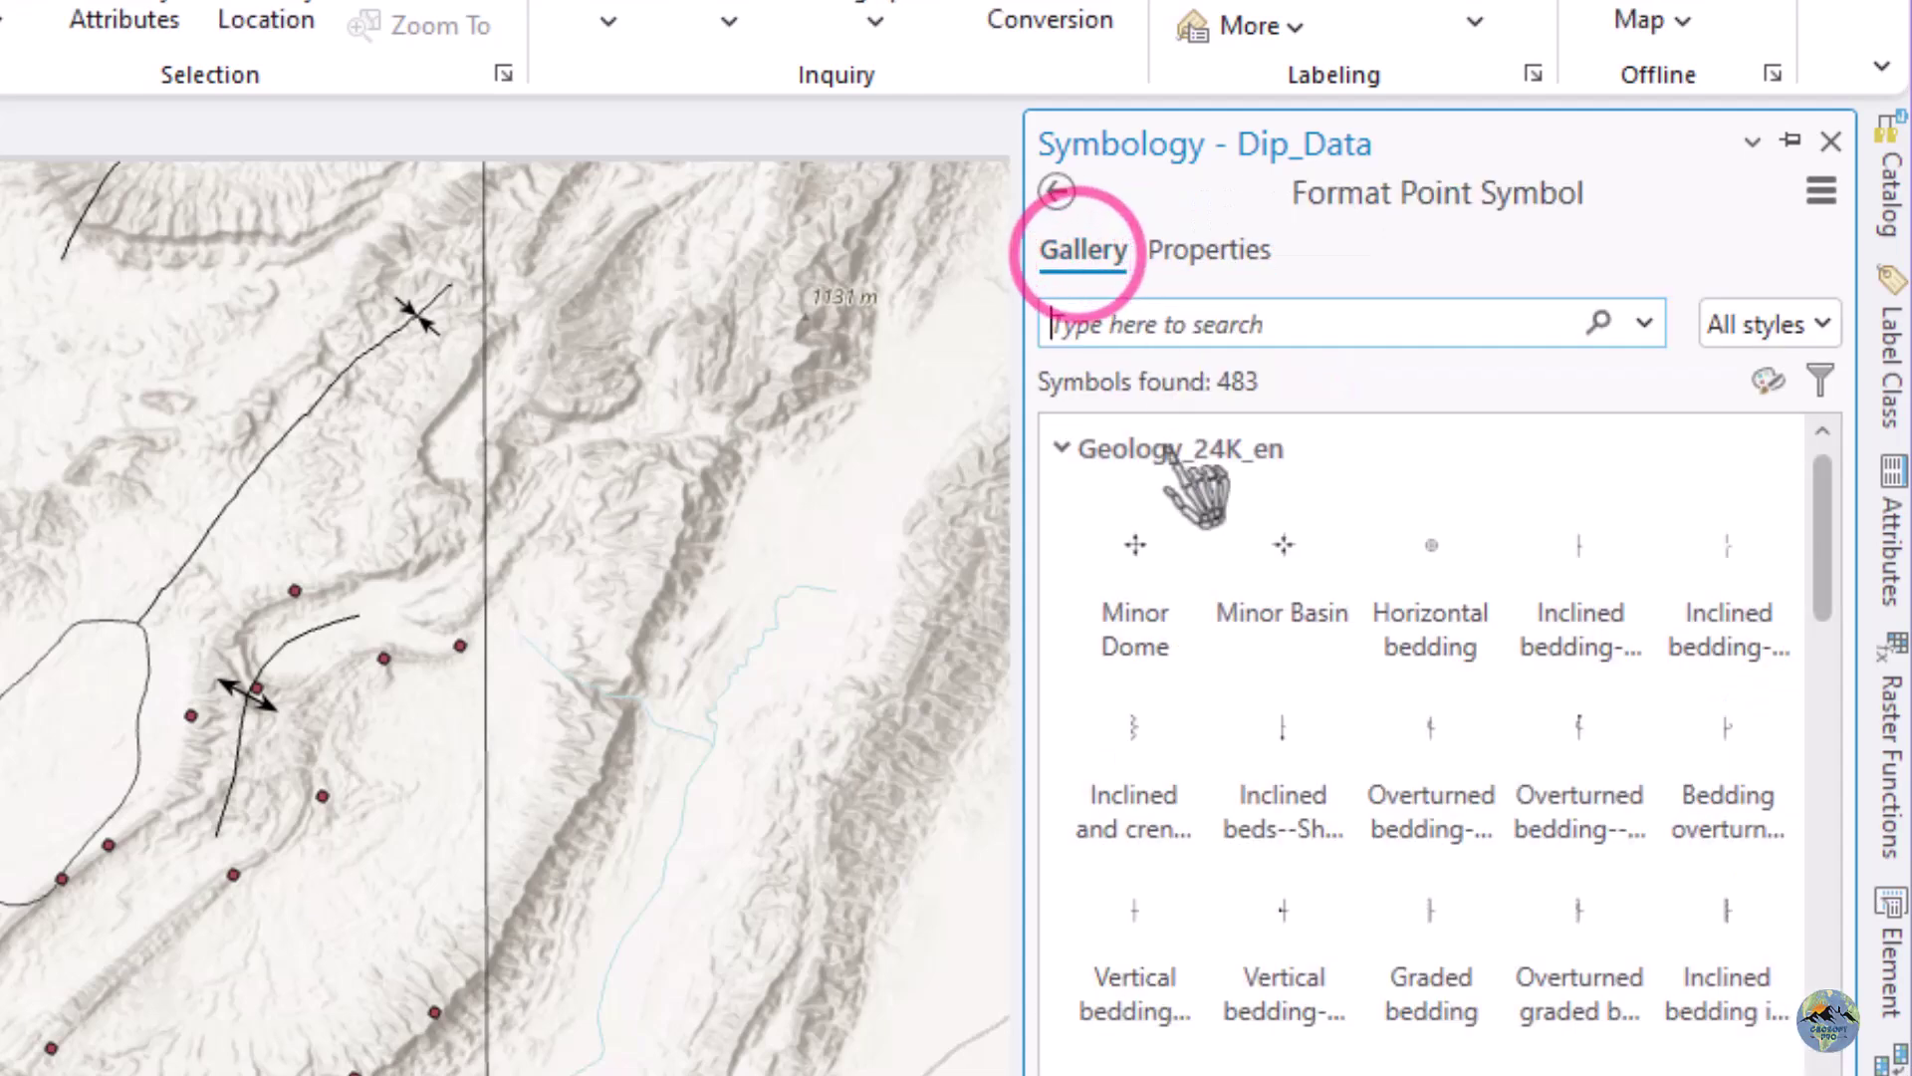
pyautogui.click(1225, 325)
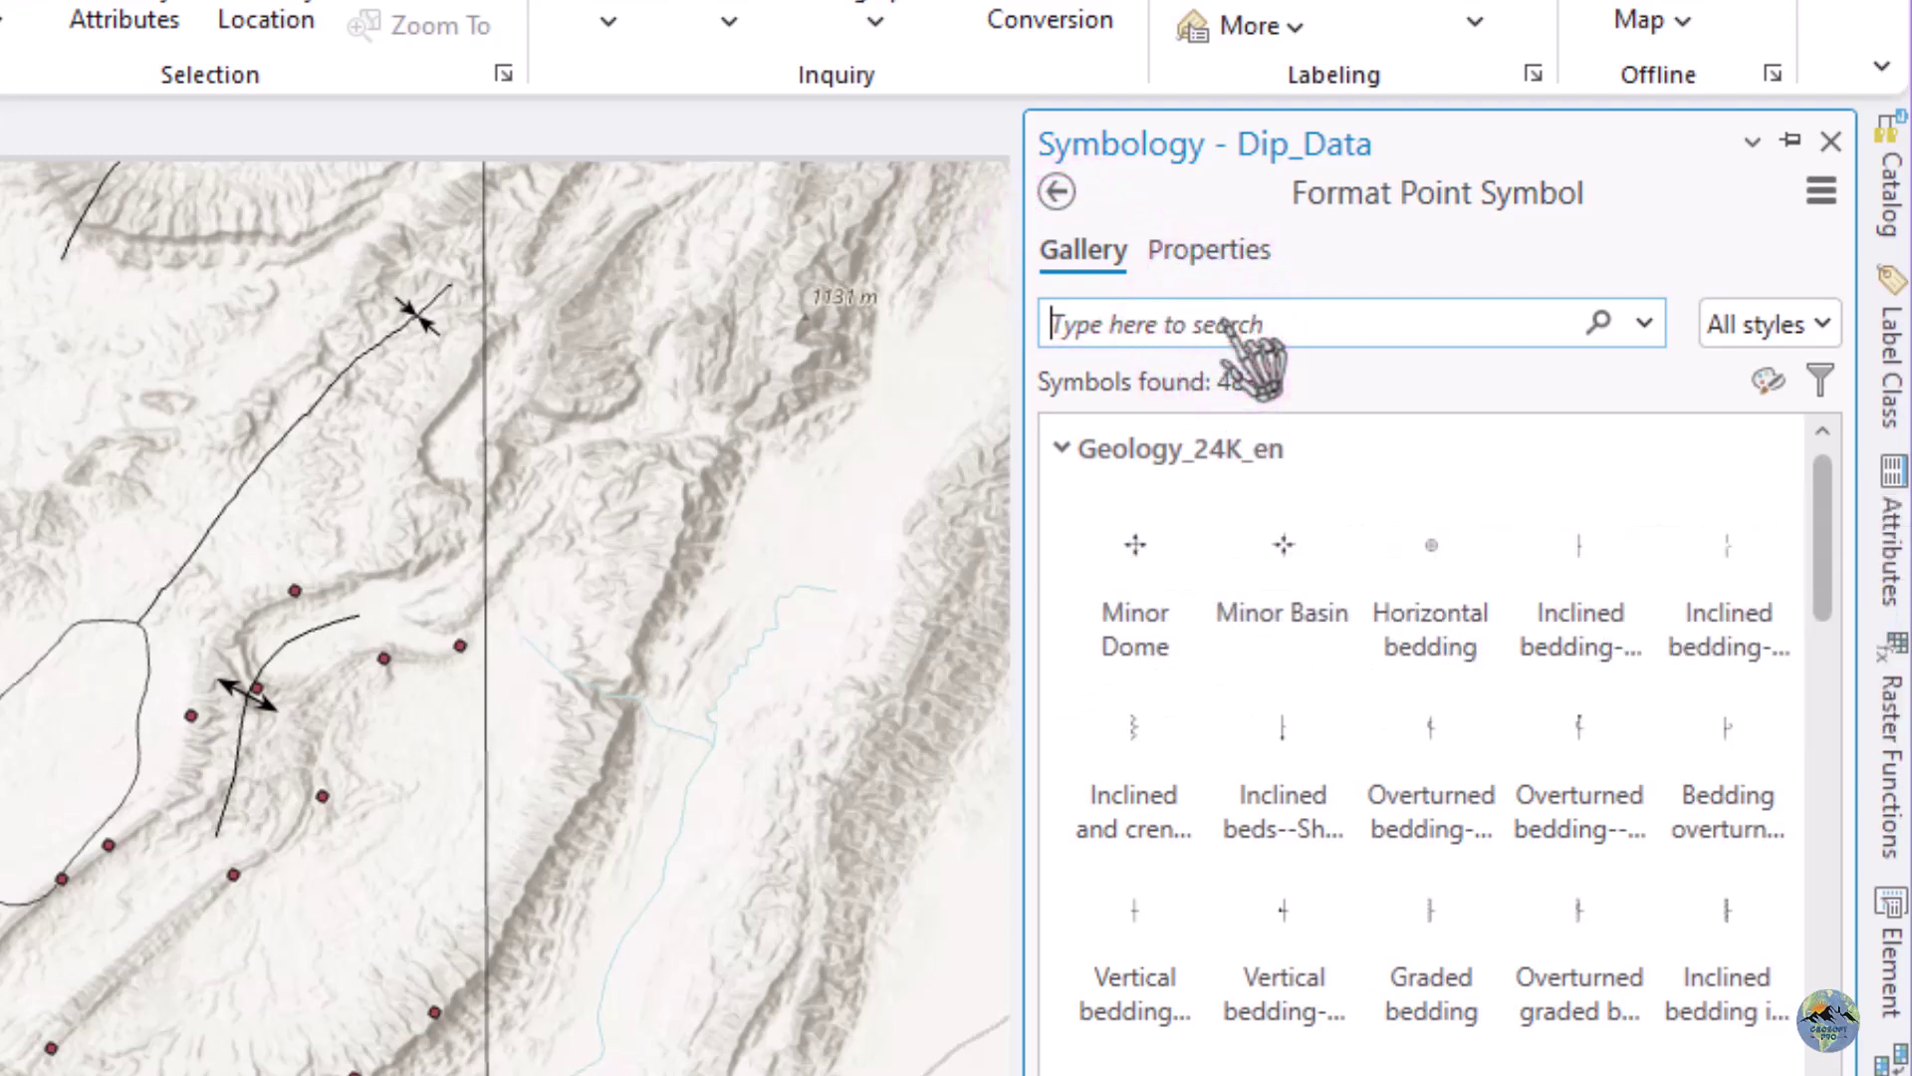
pyautogui.write('inclined bed')
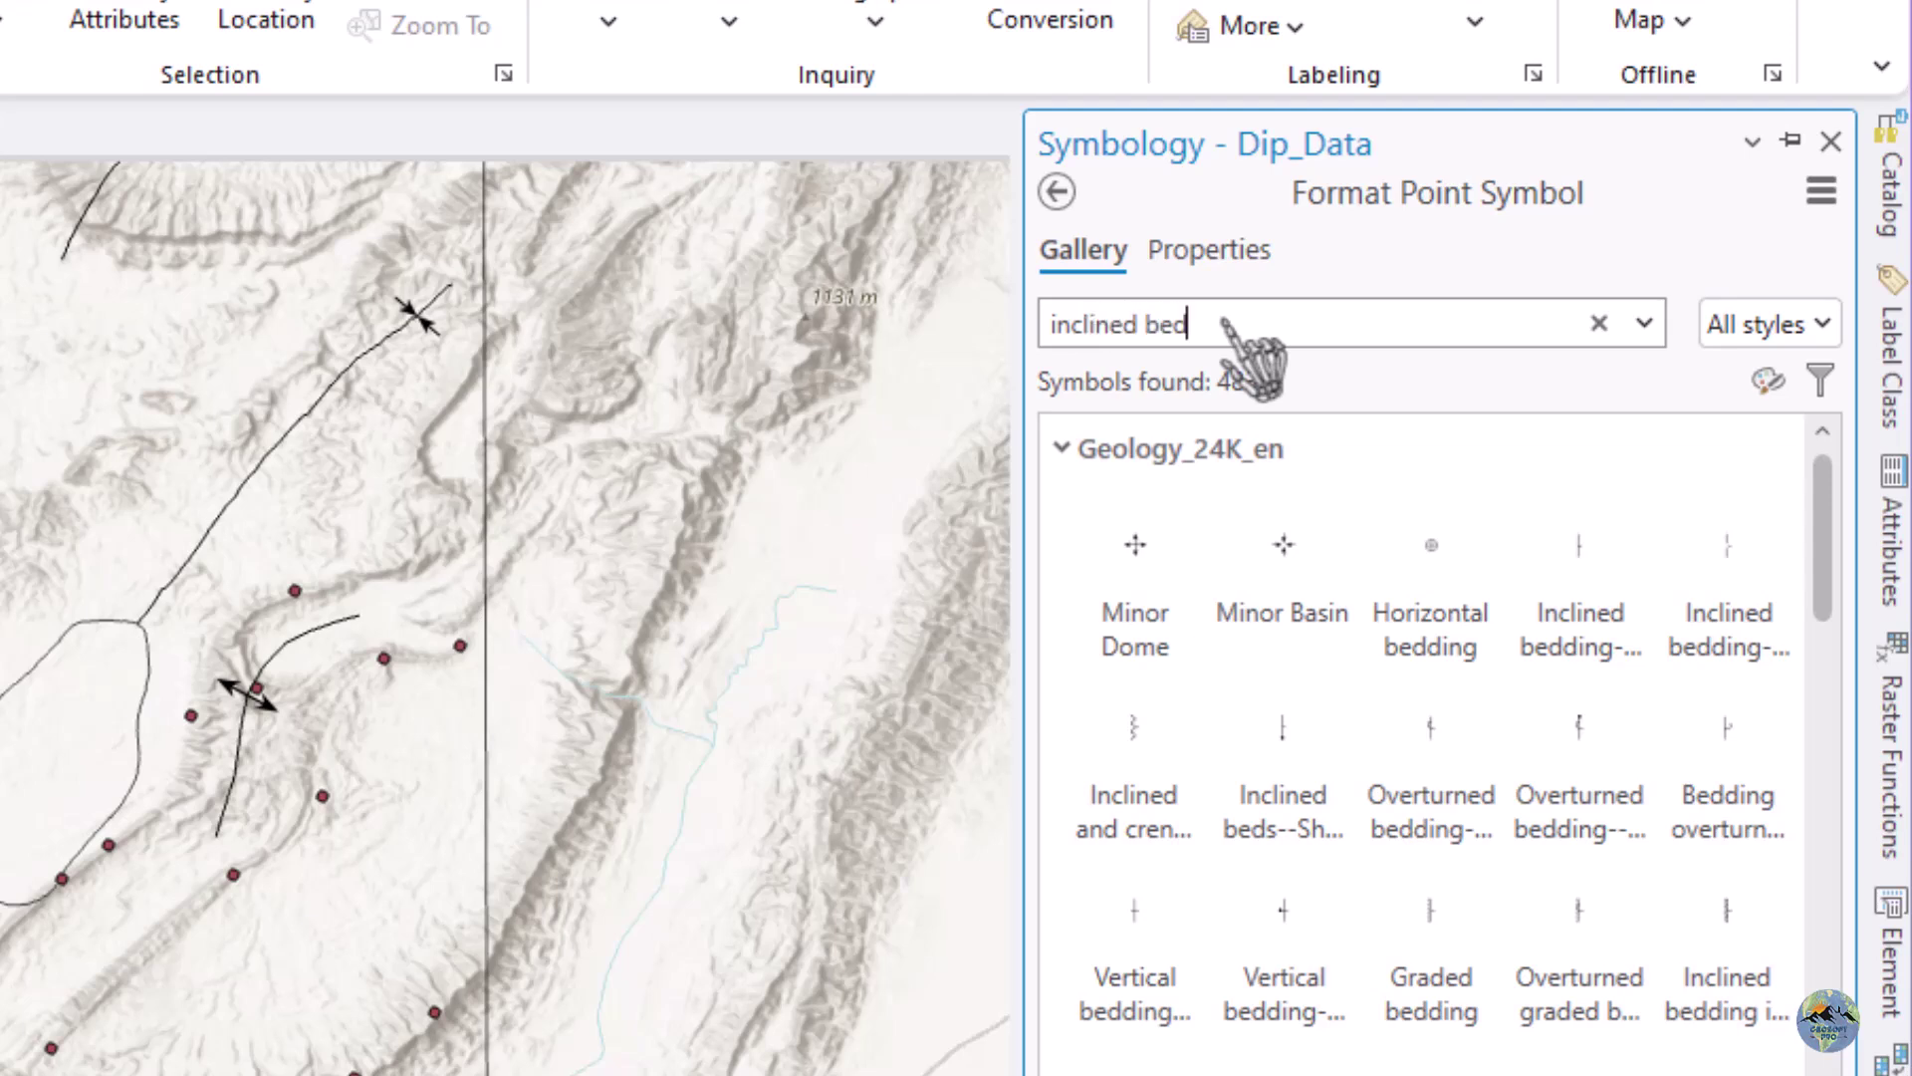
pyautogui.click(1116, 573)
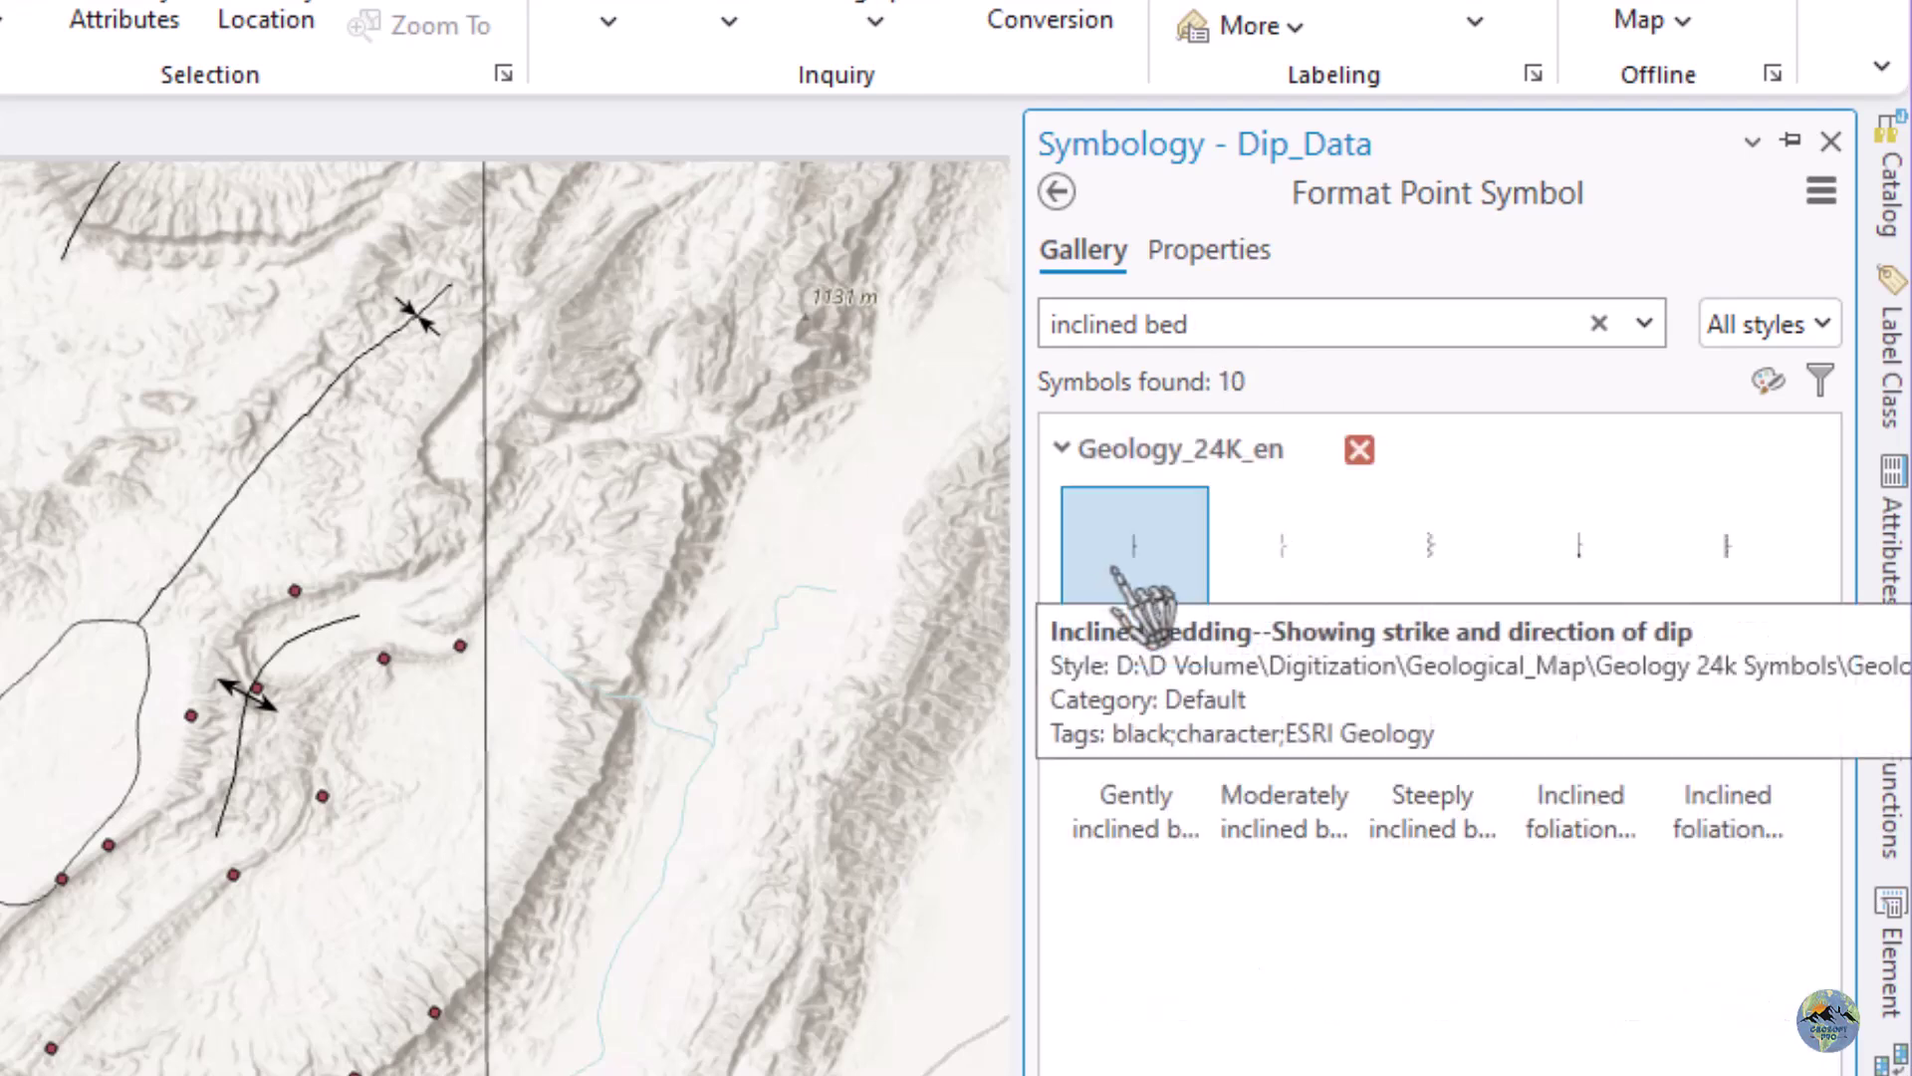
pyautogui.click(1153, 552)
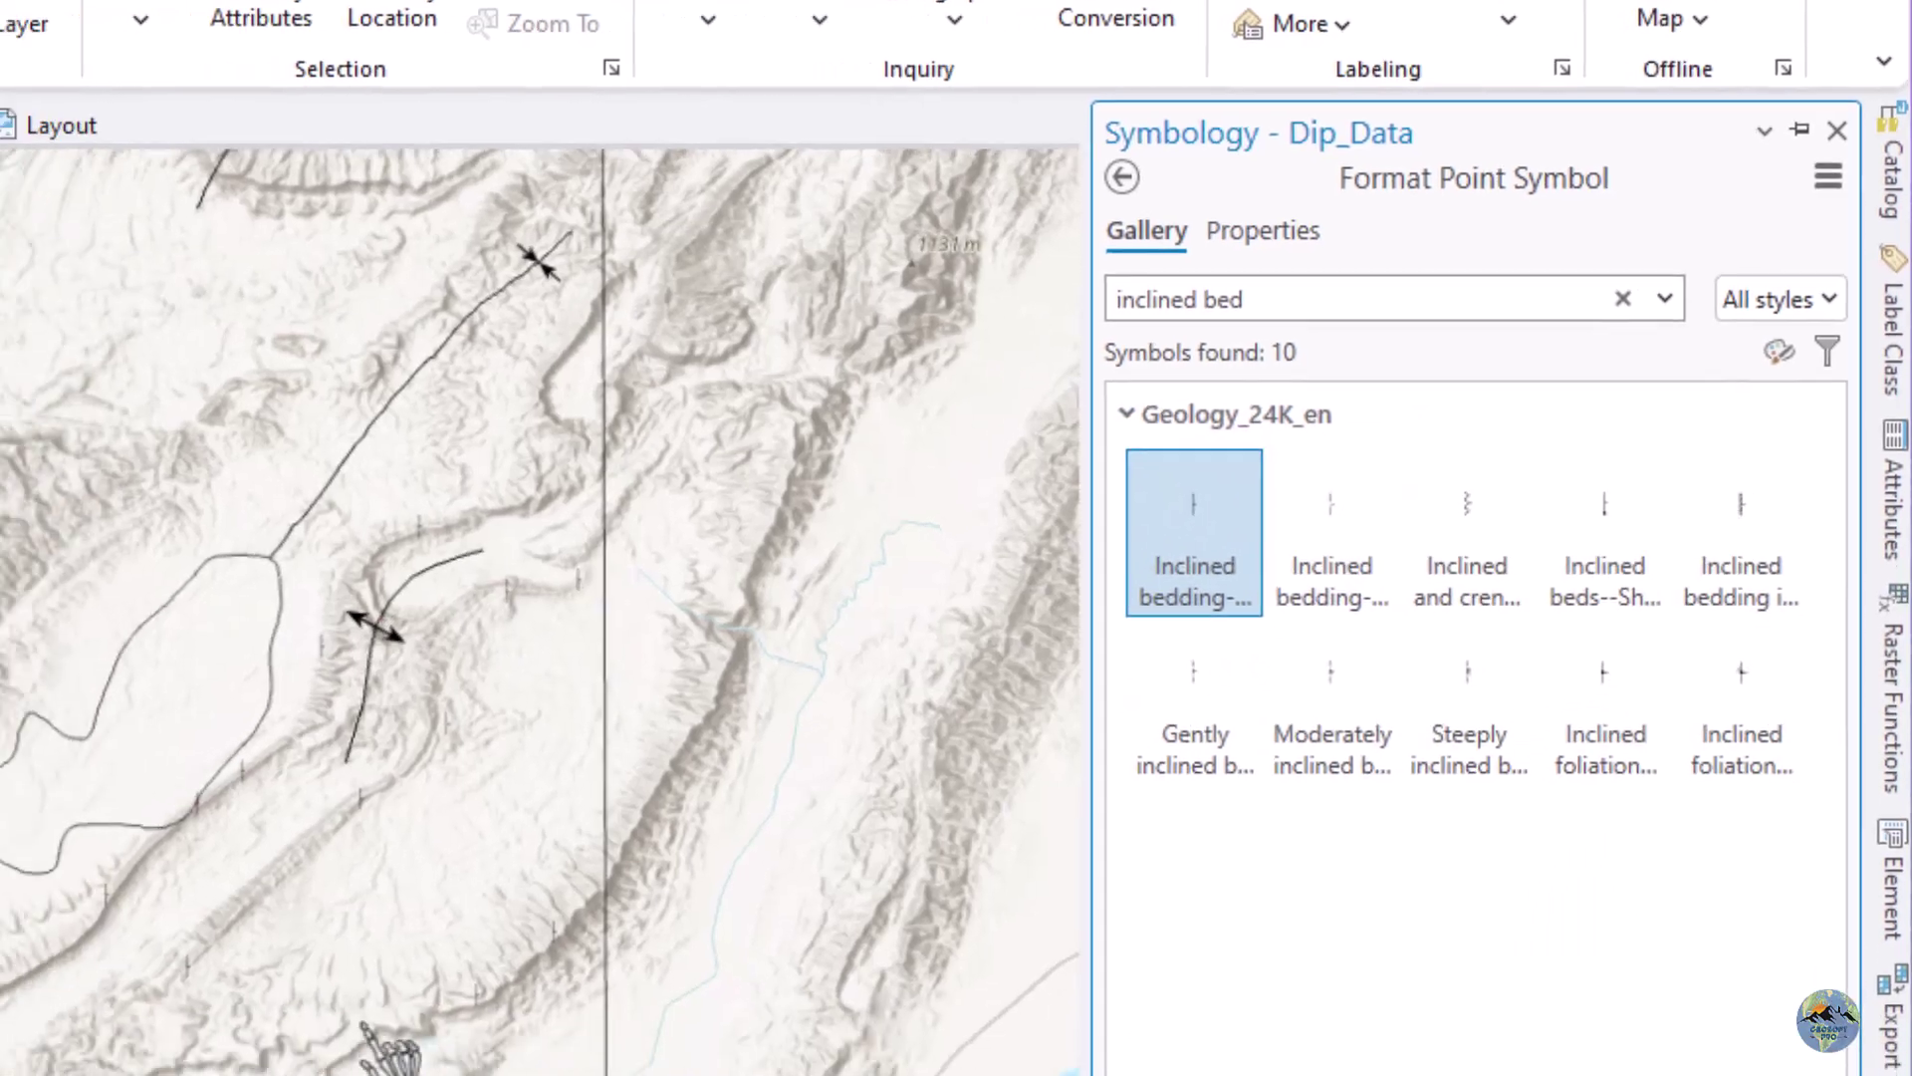
pyautogui.scroll(3, 218, 912)
pyautogui.click(863, 301)
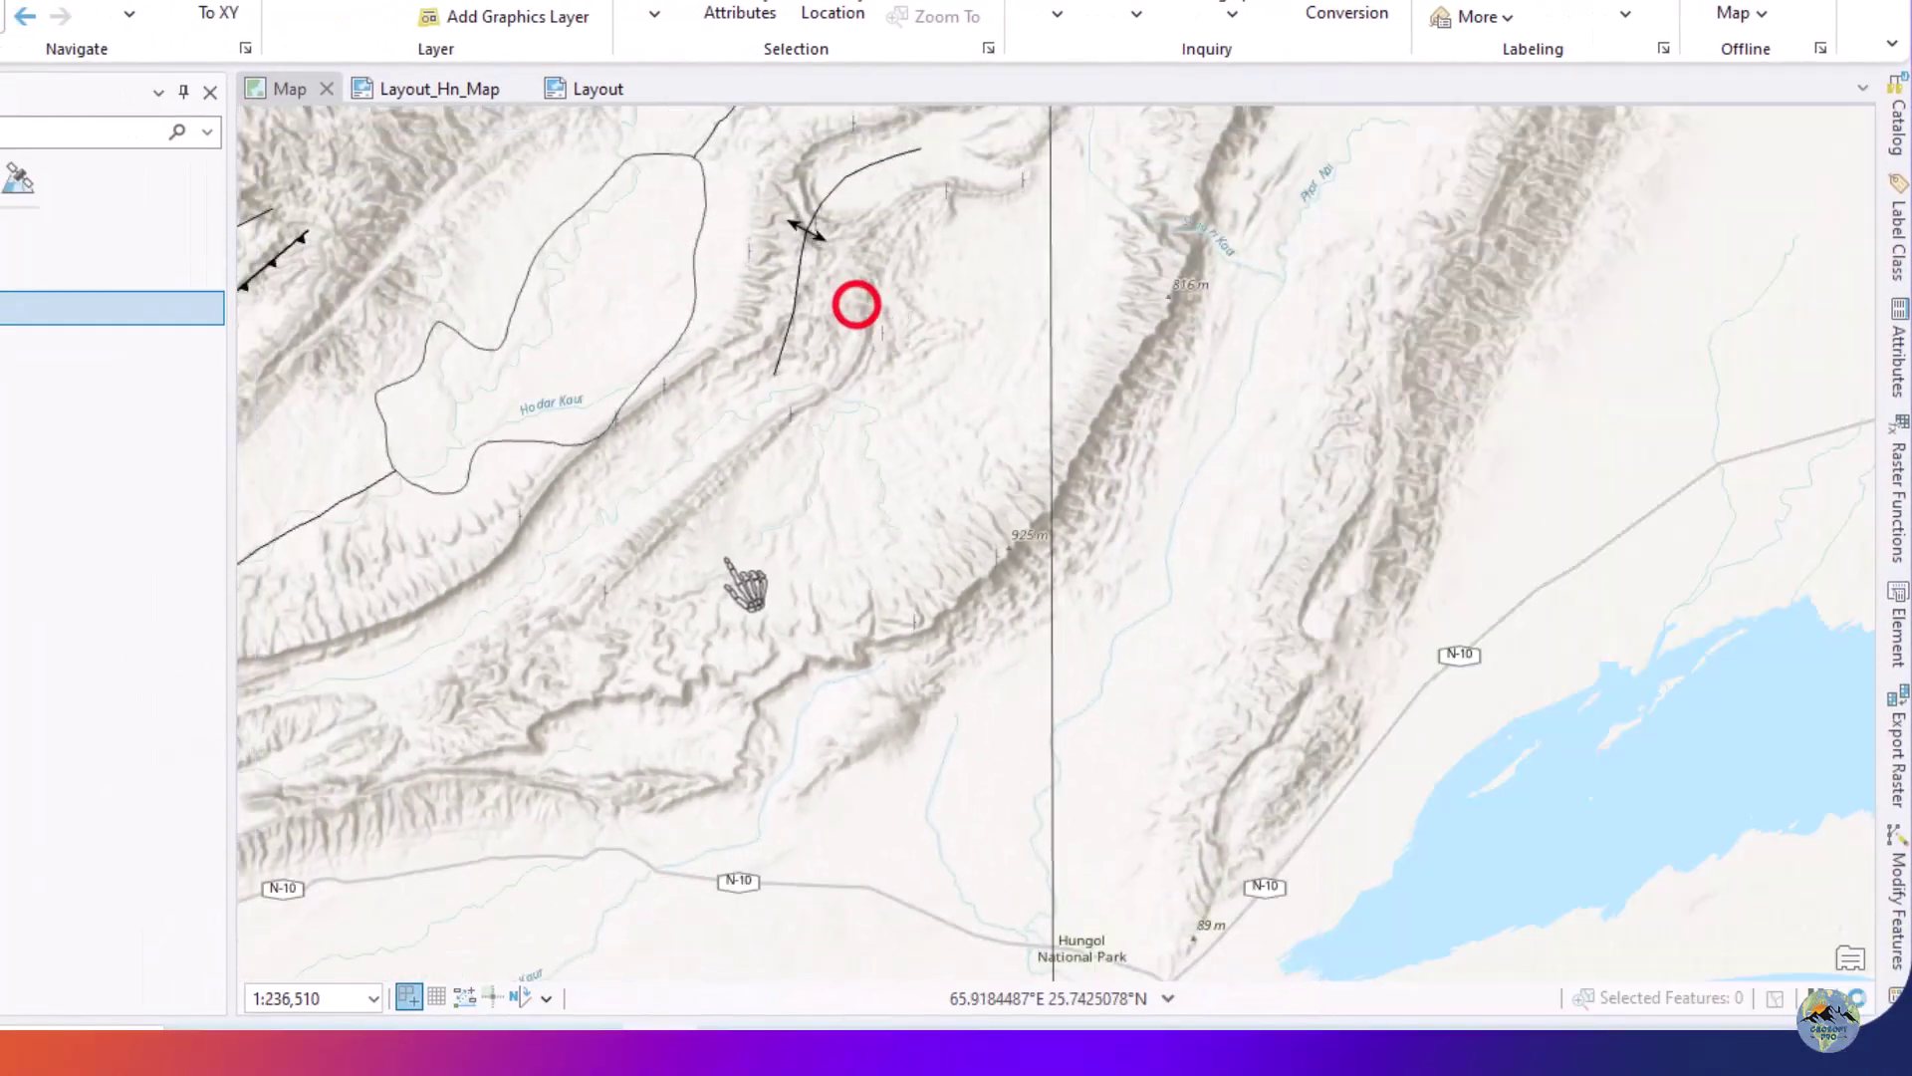
pyautogui.click(819, 344)
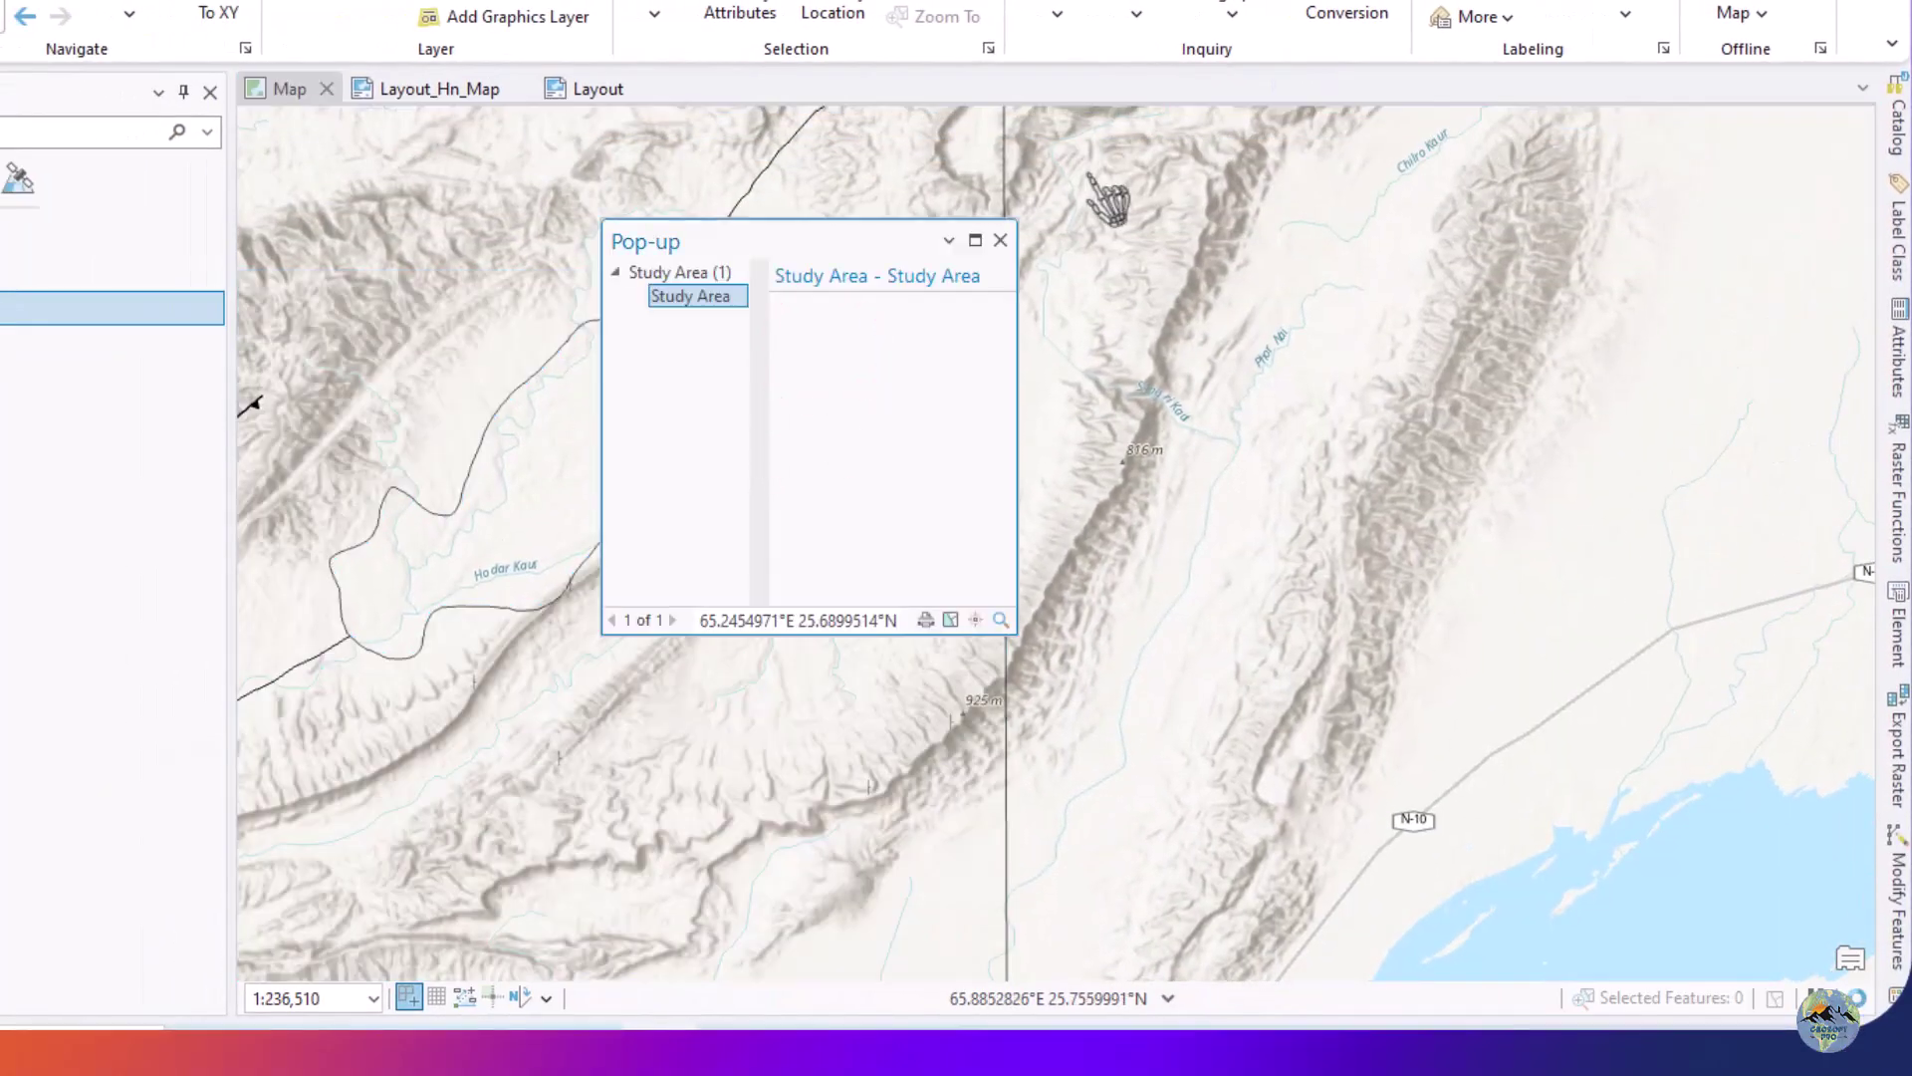
pyautogui.click(998, 241)
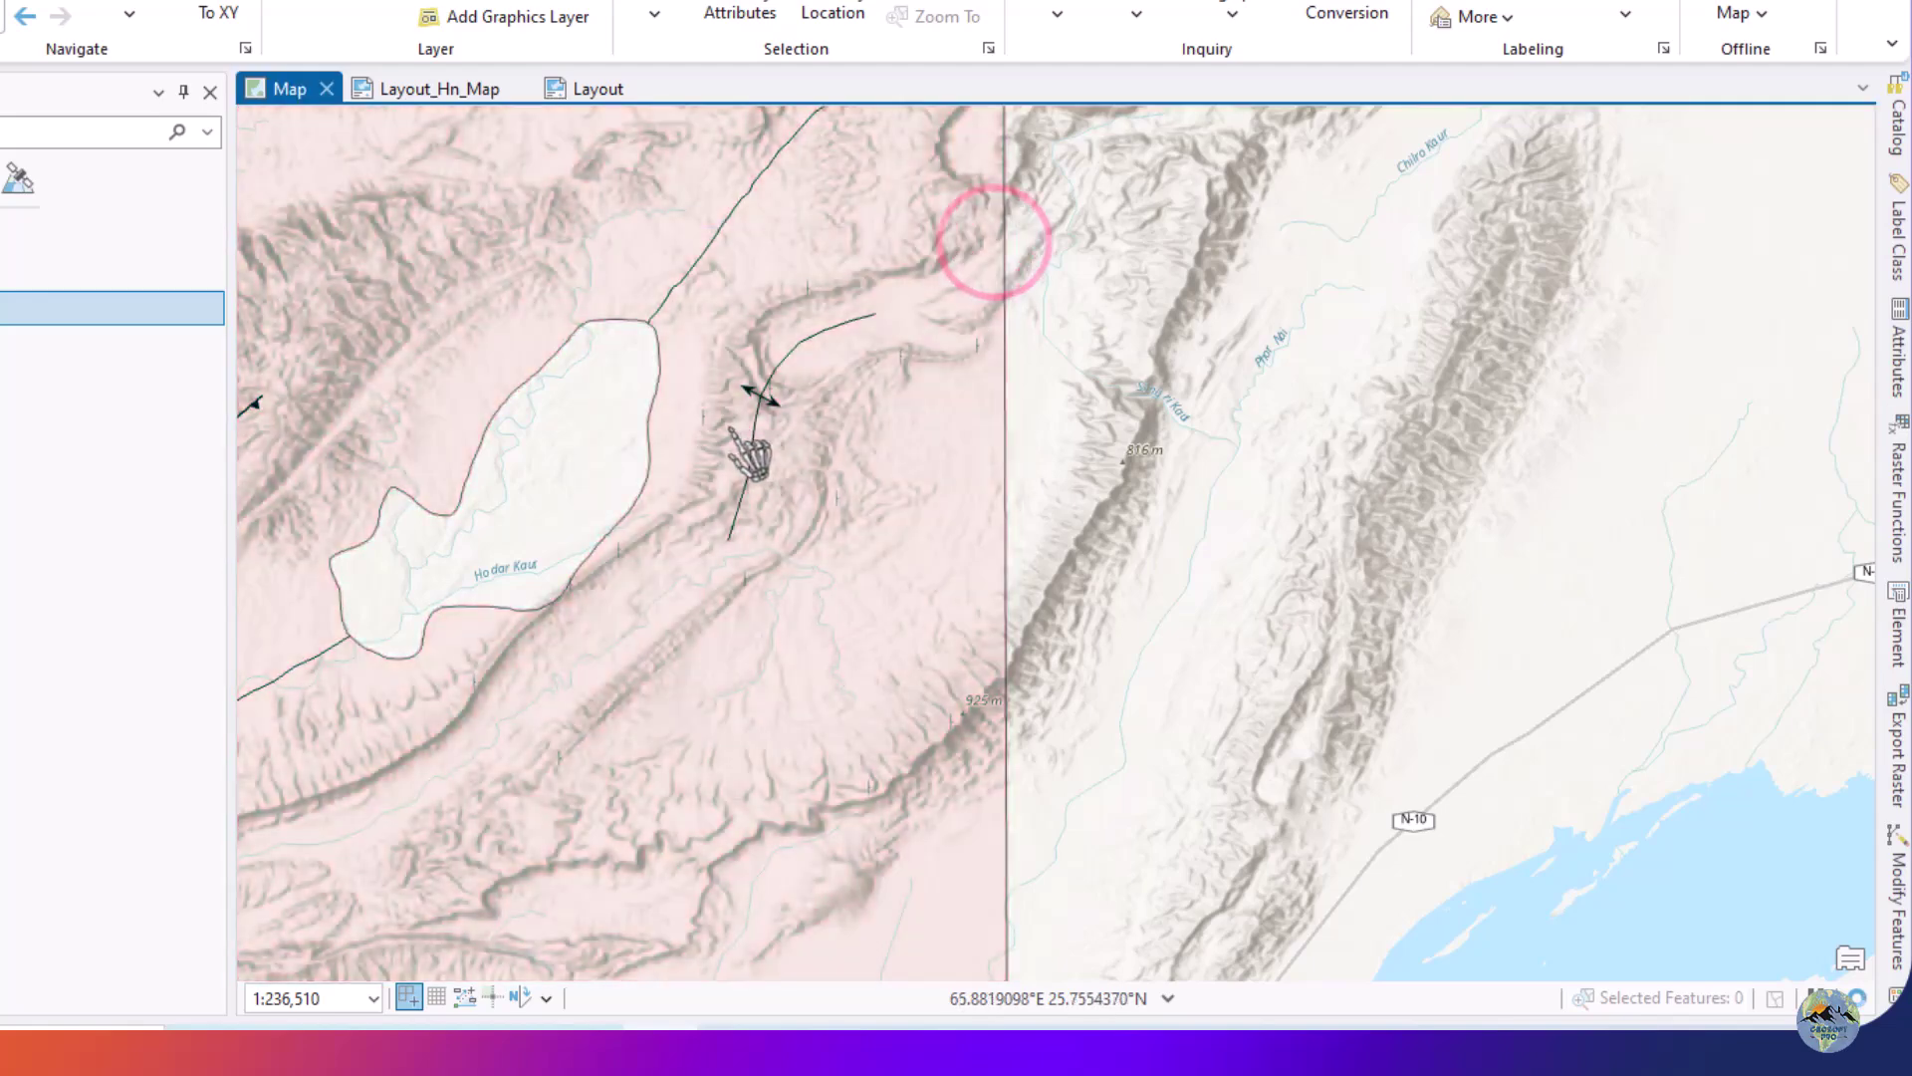
pyautogui.scroll(2, 737, 433)
pyautogui.scroll(-5, 819, 446)
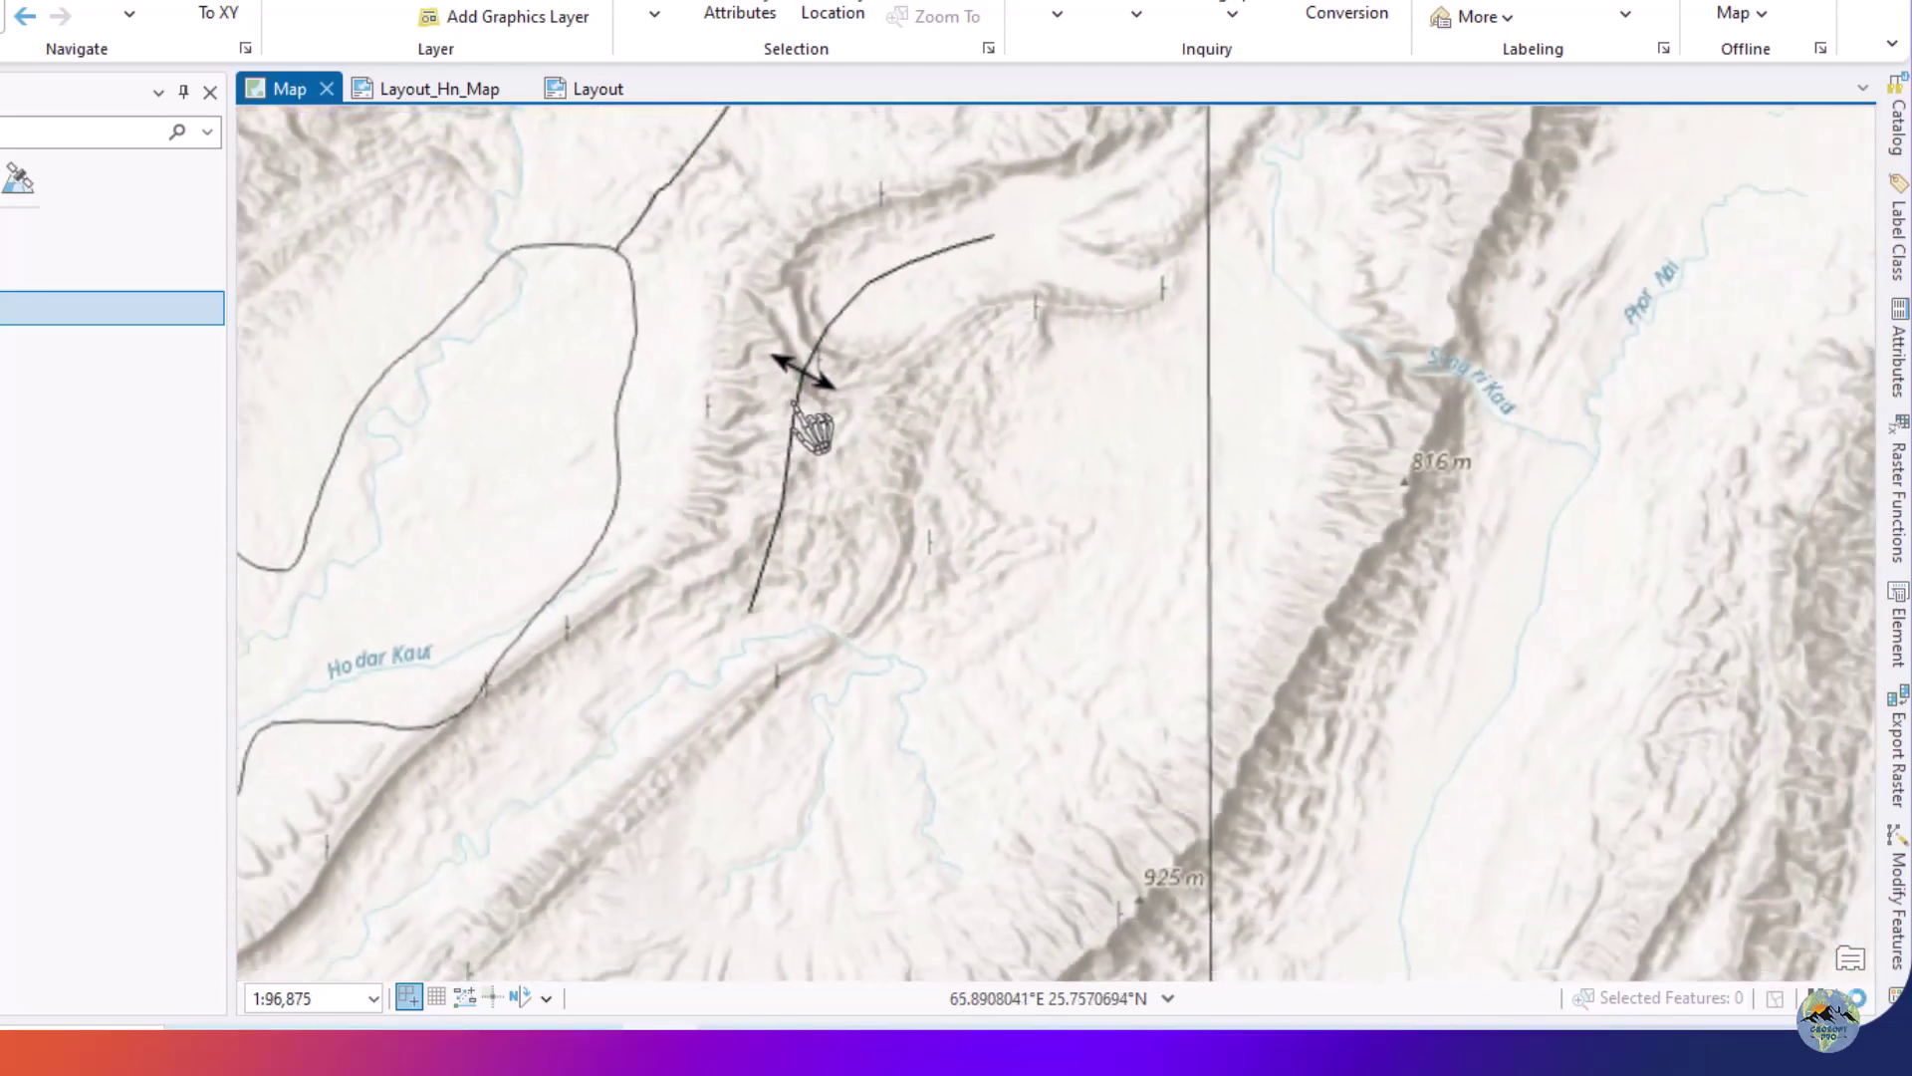
pyautogui.scroll(2, 619, 738)
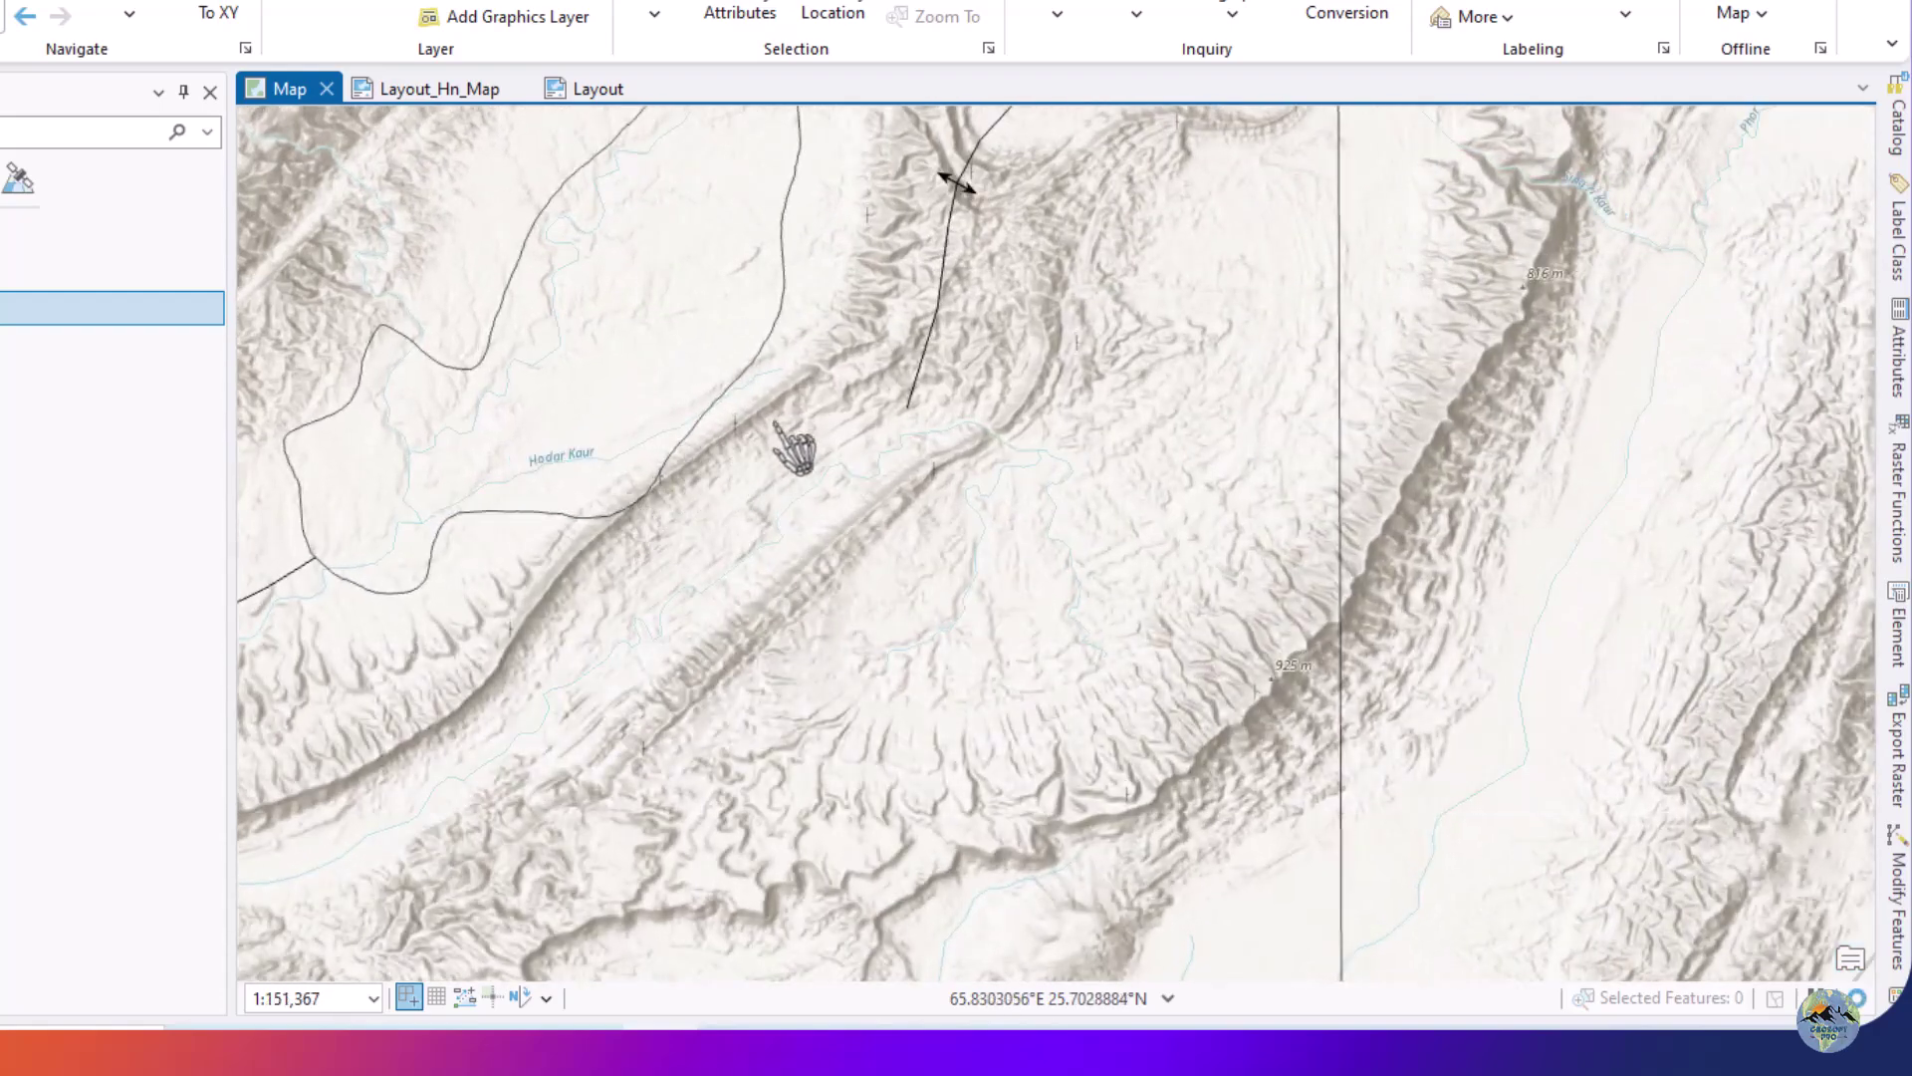
pyautogui.scroll(-2, 683, 653)
pyautogui.scroll(4, 691, 704)
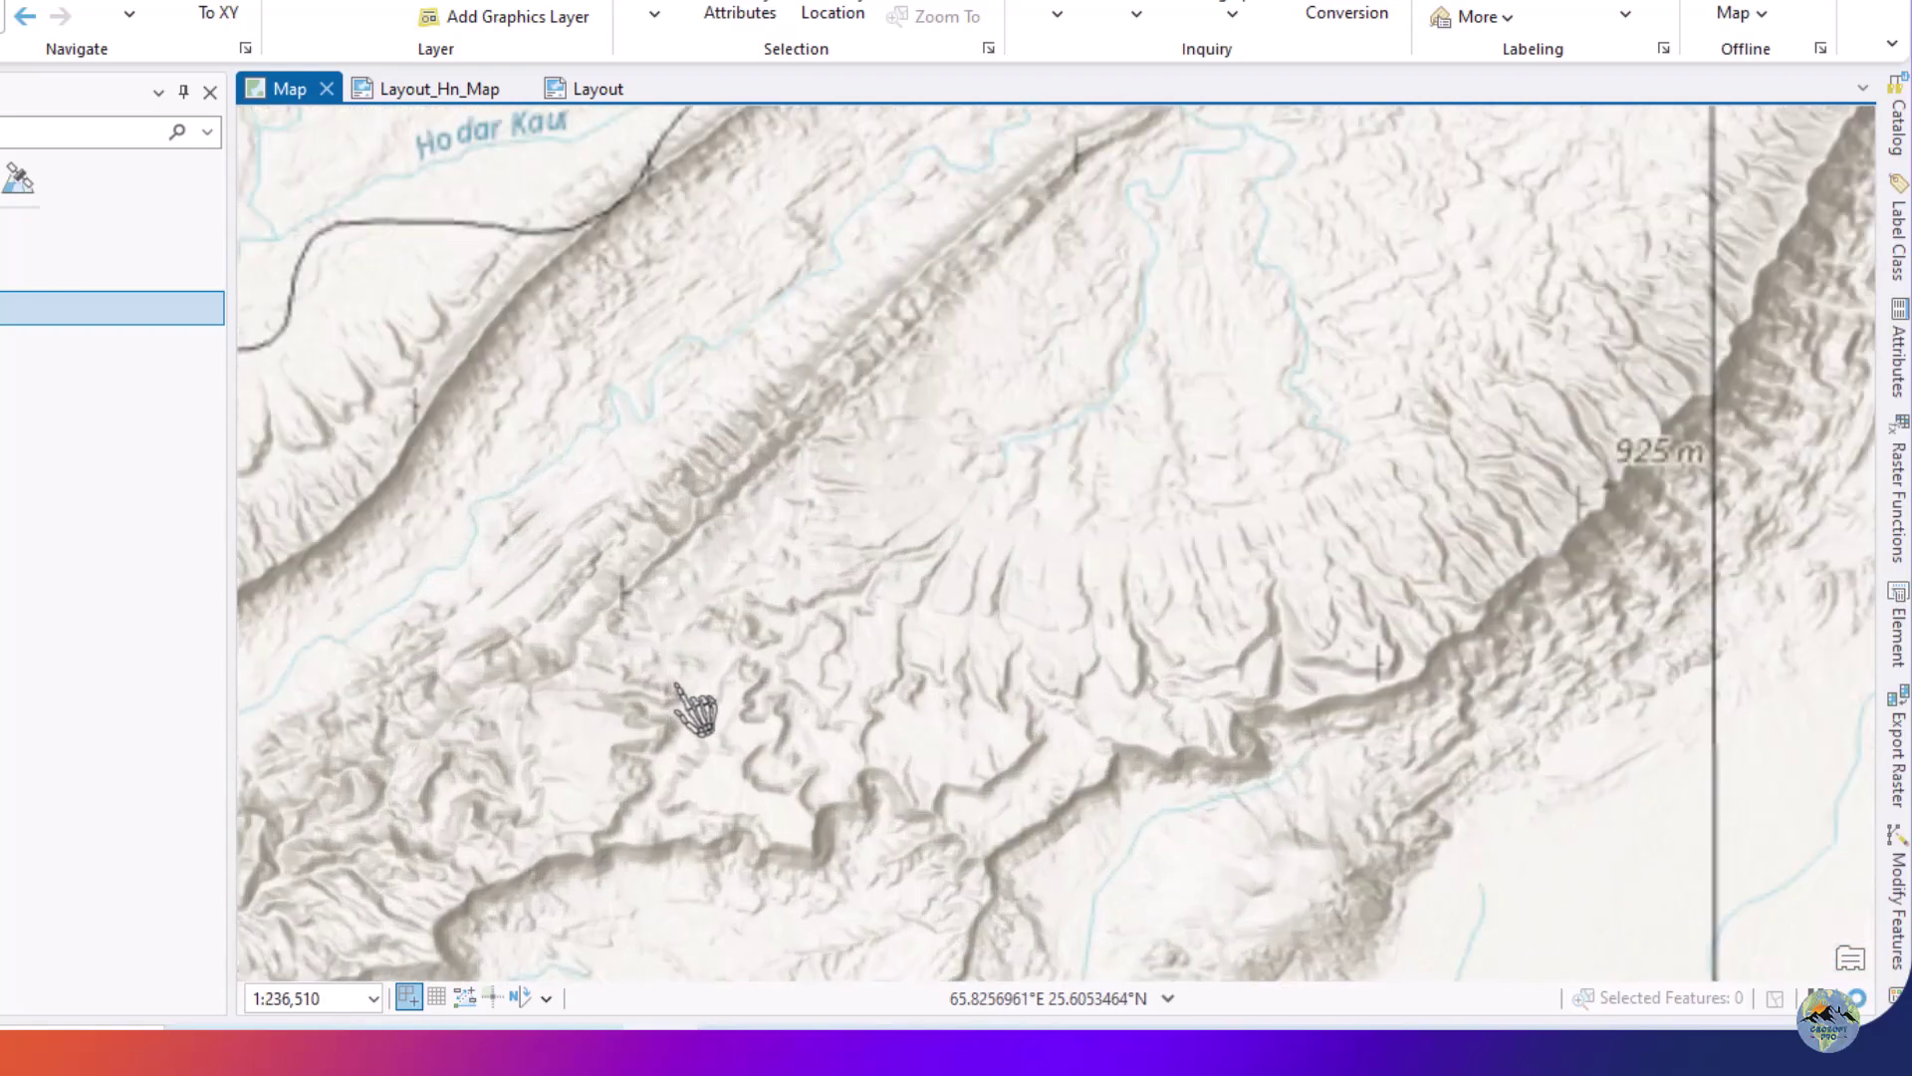
pyautogui.scroll(-2, 630, 684)
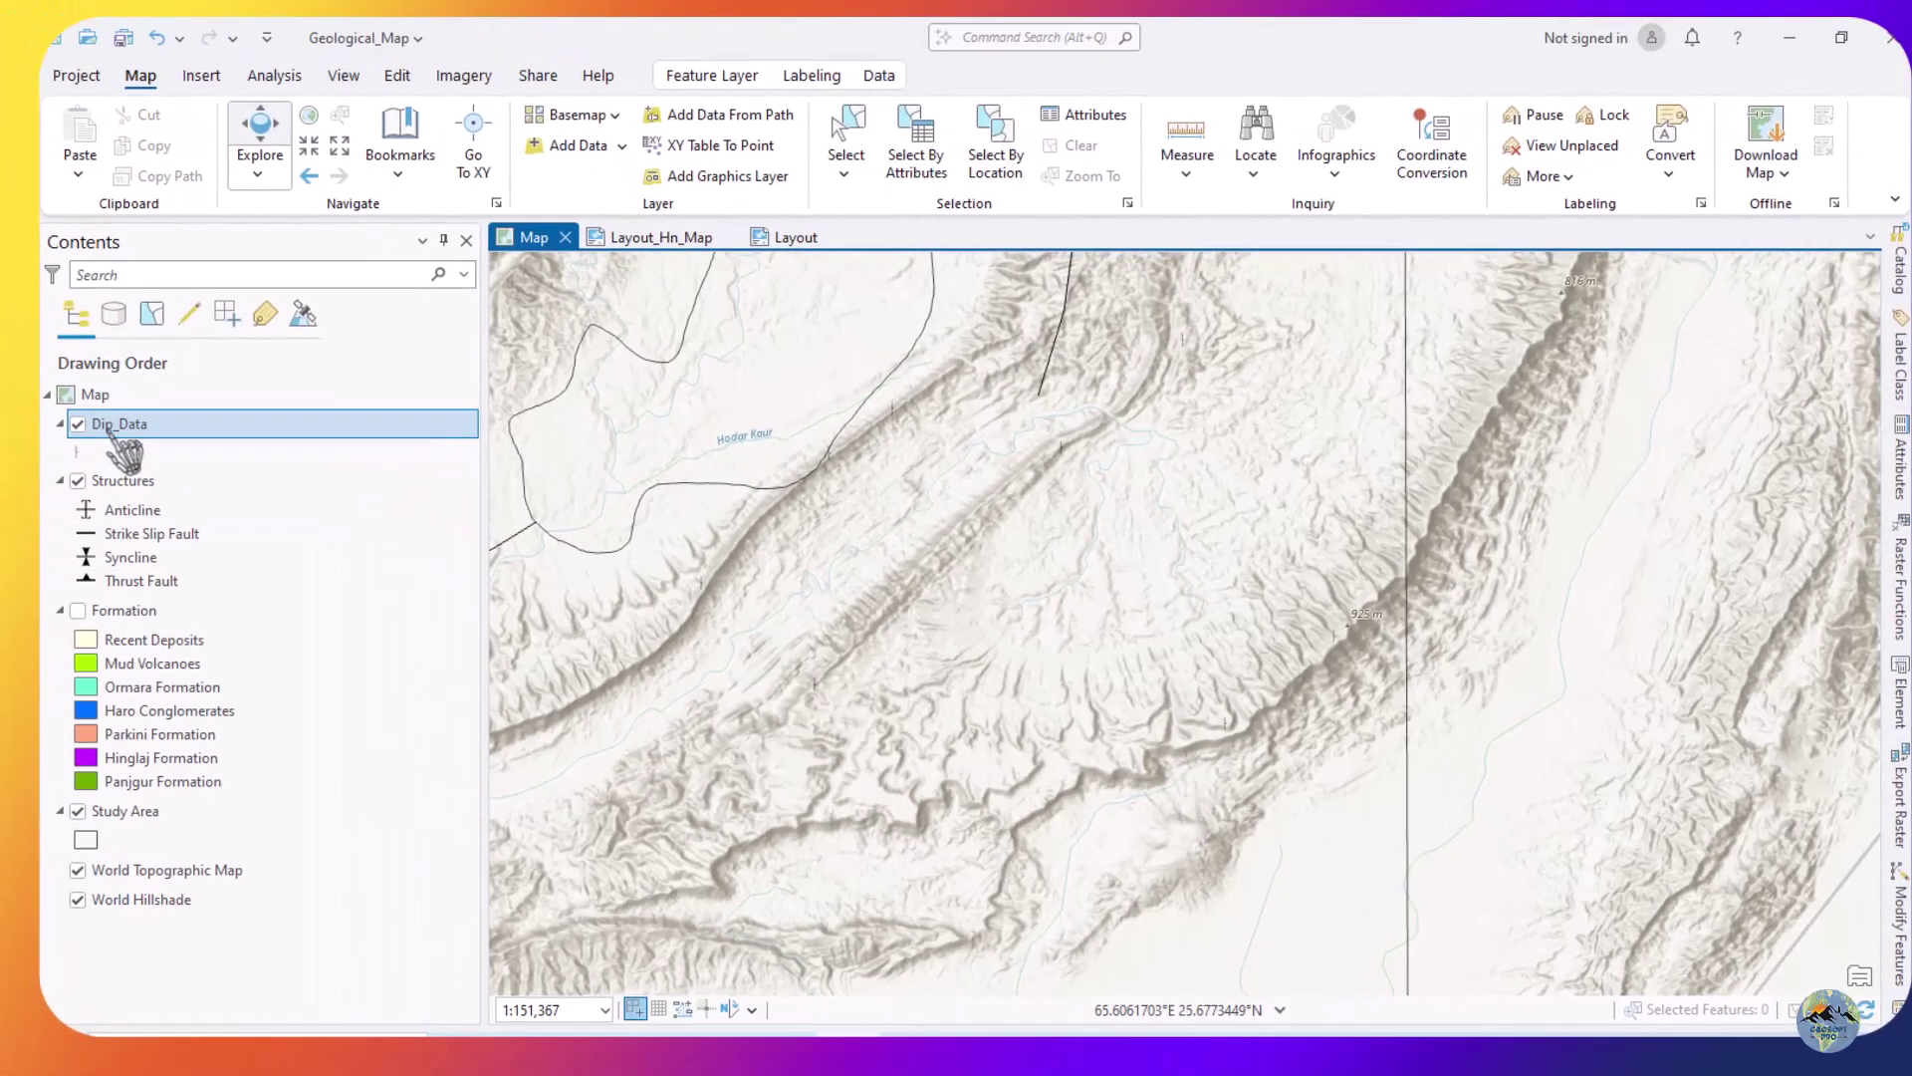
# Enlarge the Dip_Data shape marker layer from 18 pt to 30 pt and apply it.
pyautogui.click(82, 451)
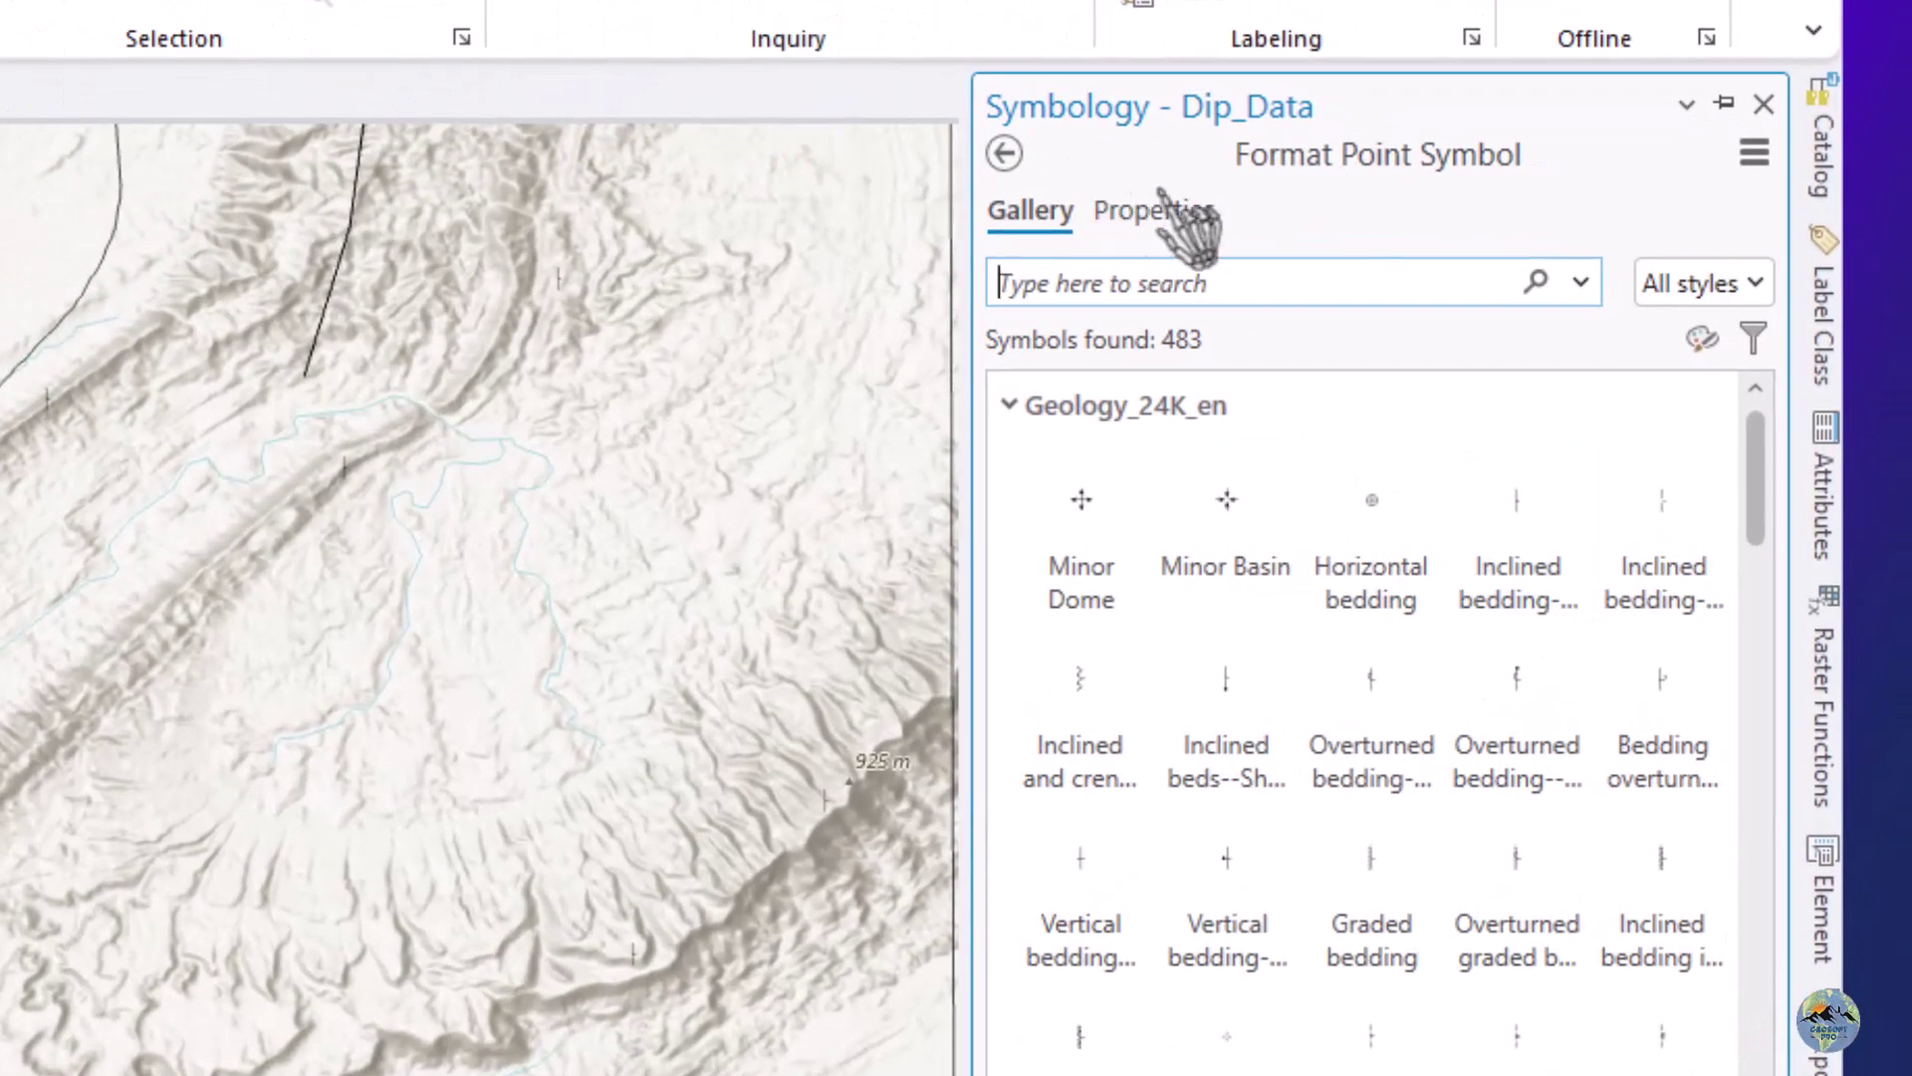
pyautogui.click(1250, 234)
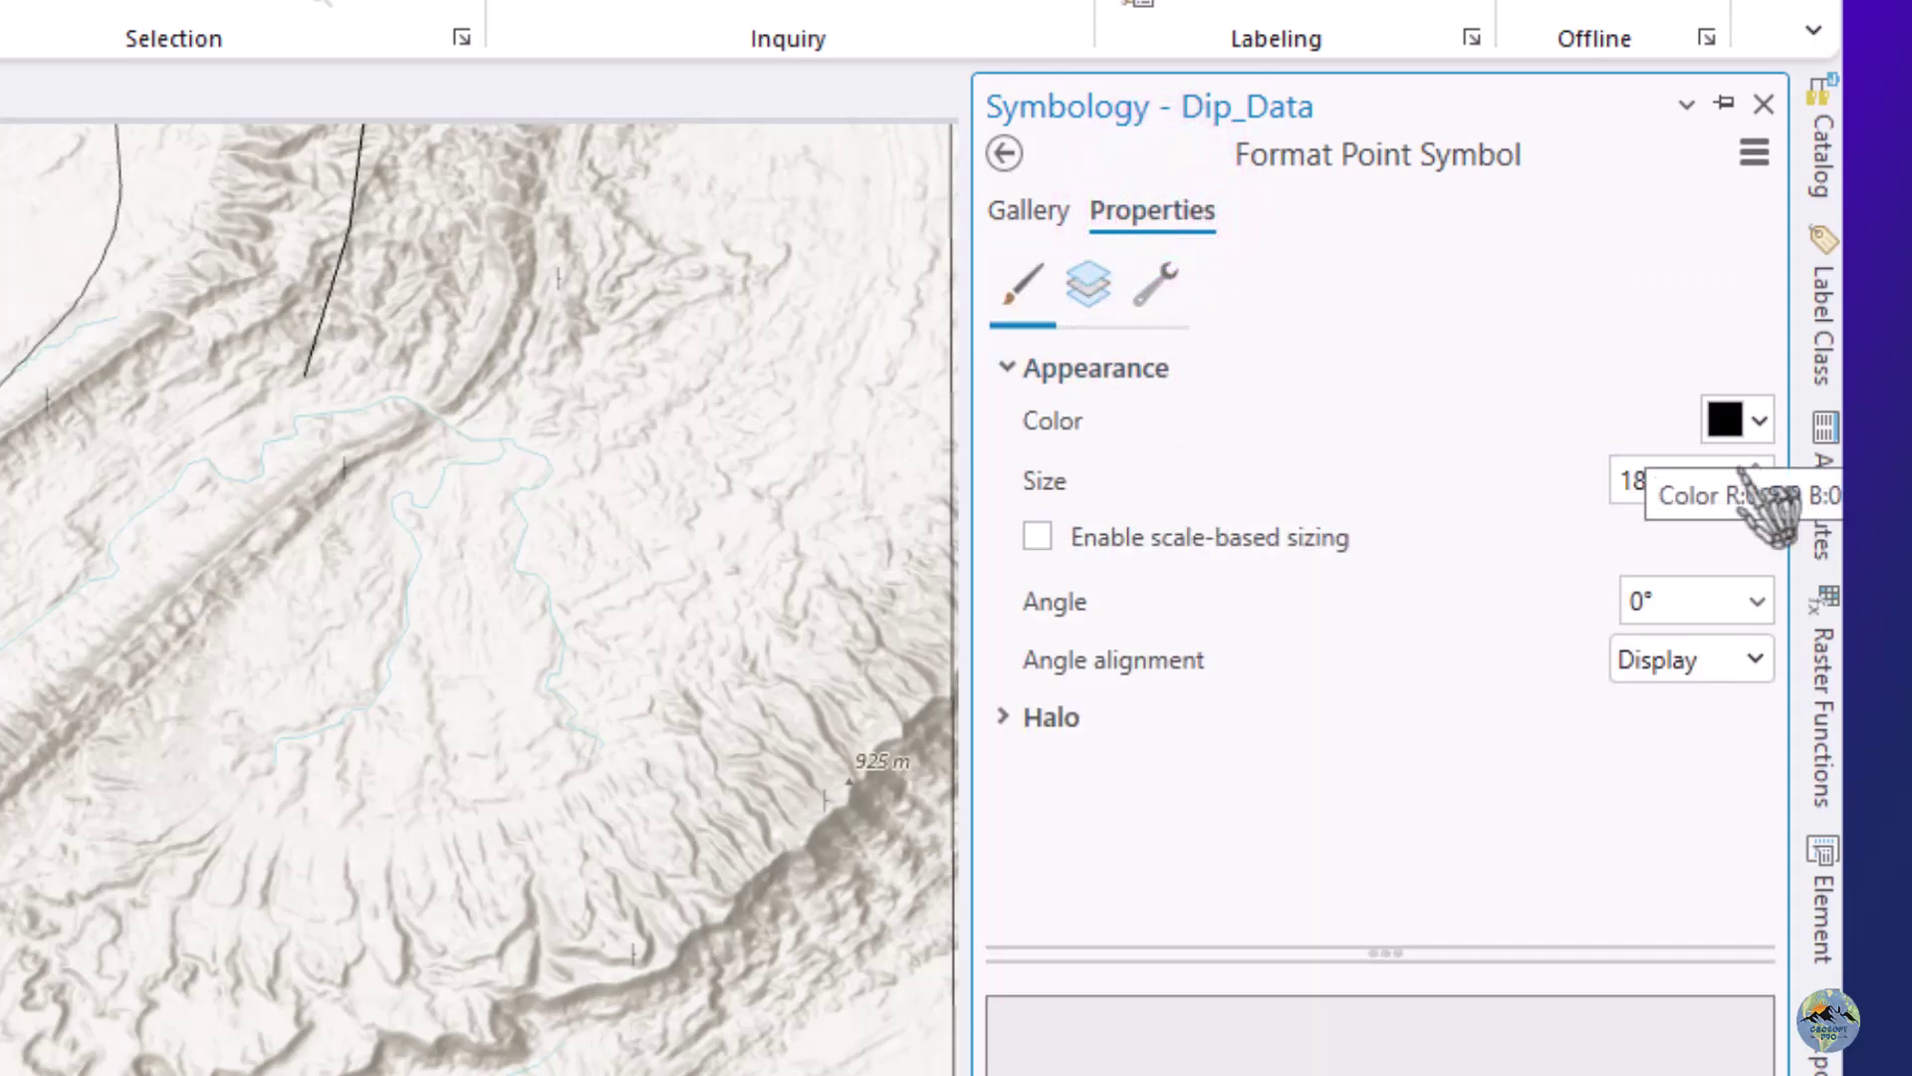
pyautogui.click(1090, 281)
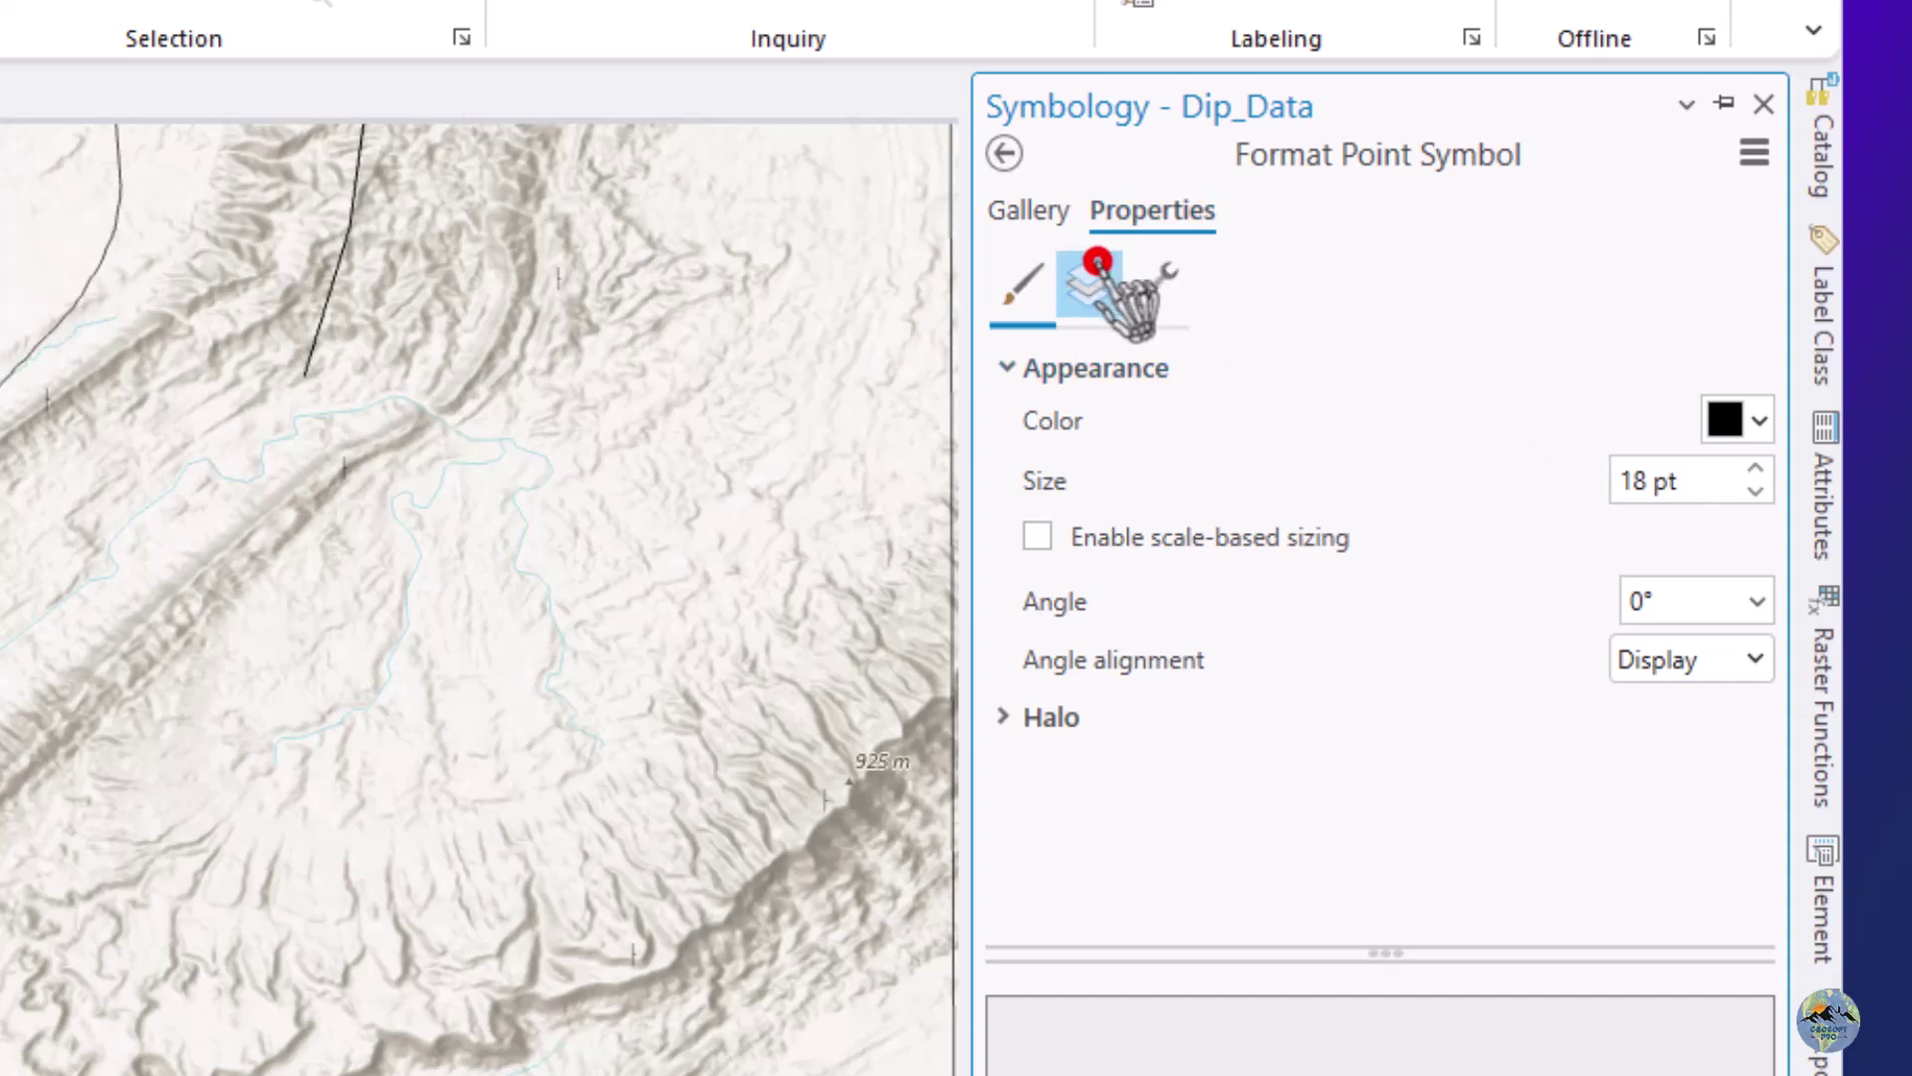
pyautogui.click(1089, 367)
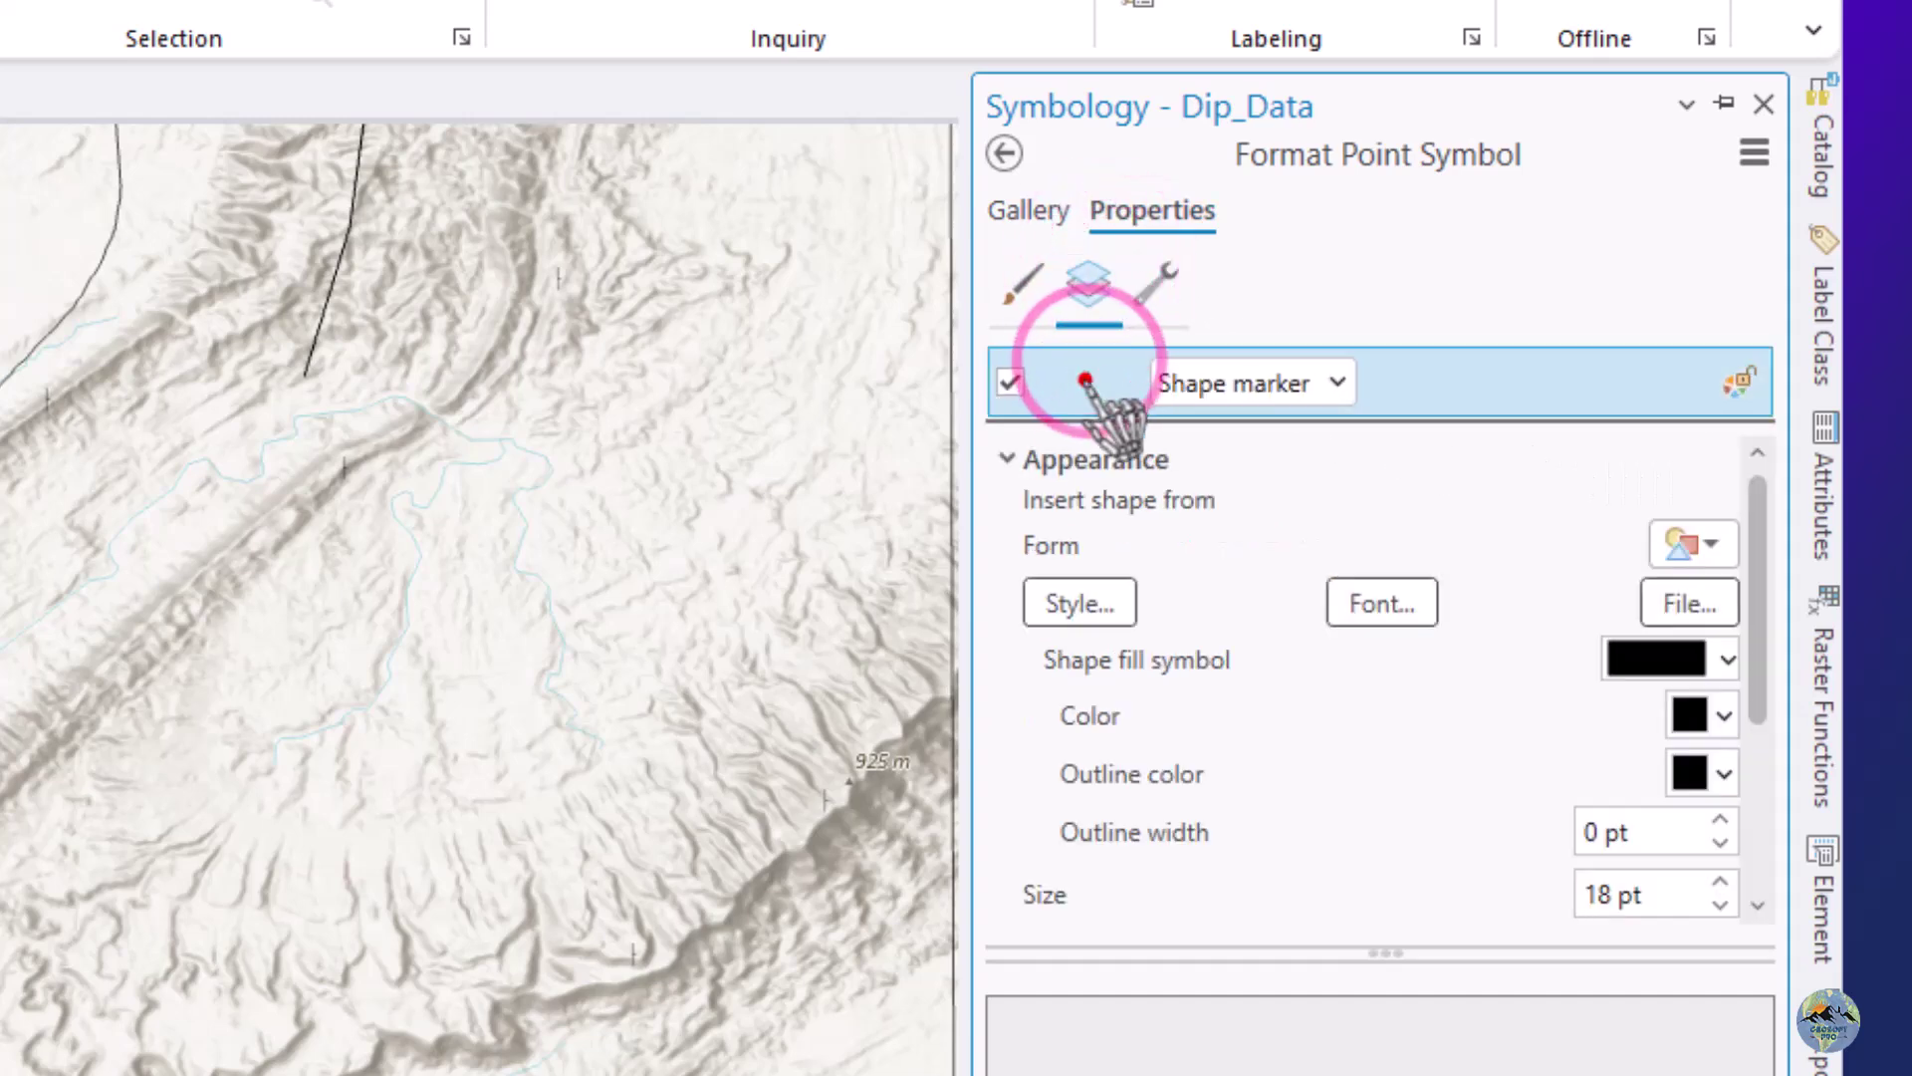
pyautogui.scroll(-2, 1435, 727)
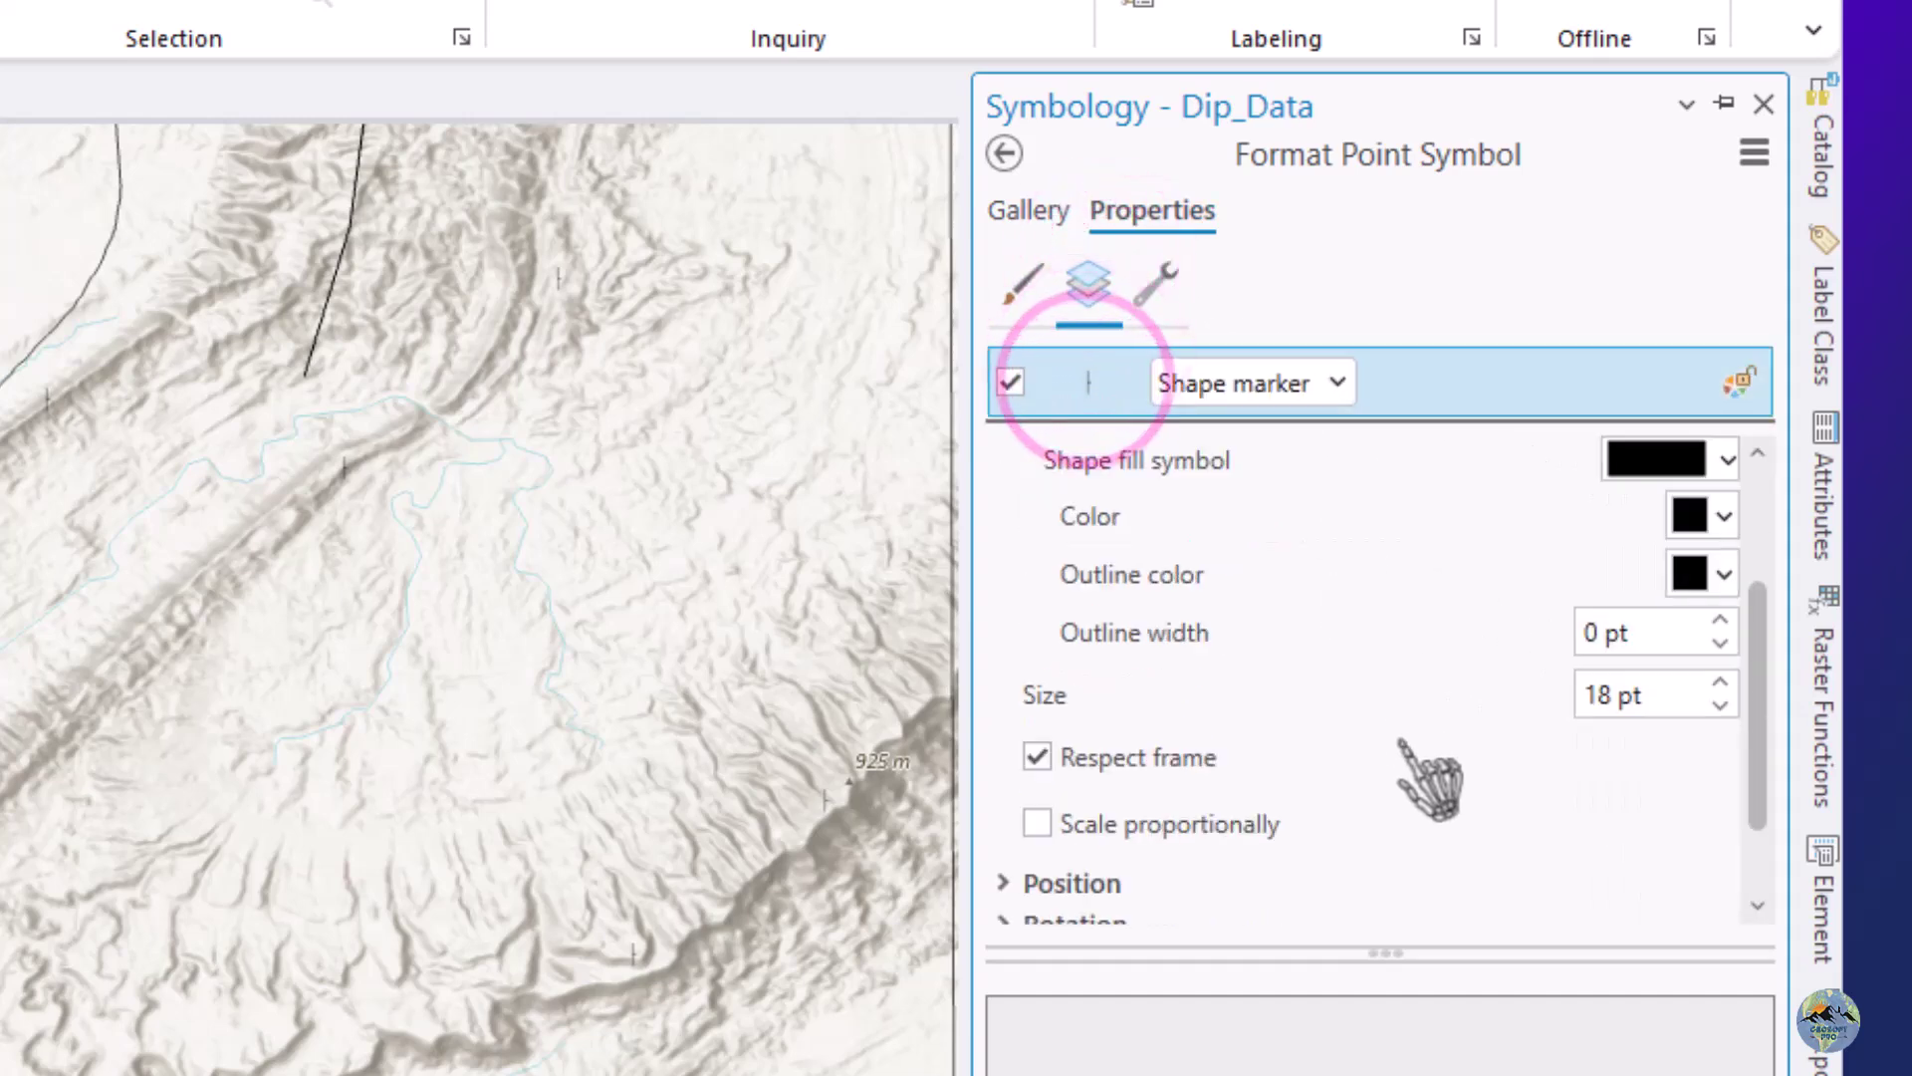
pyautogui.click(1607, 695)
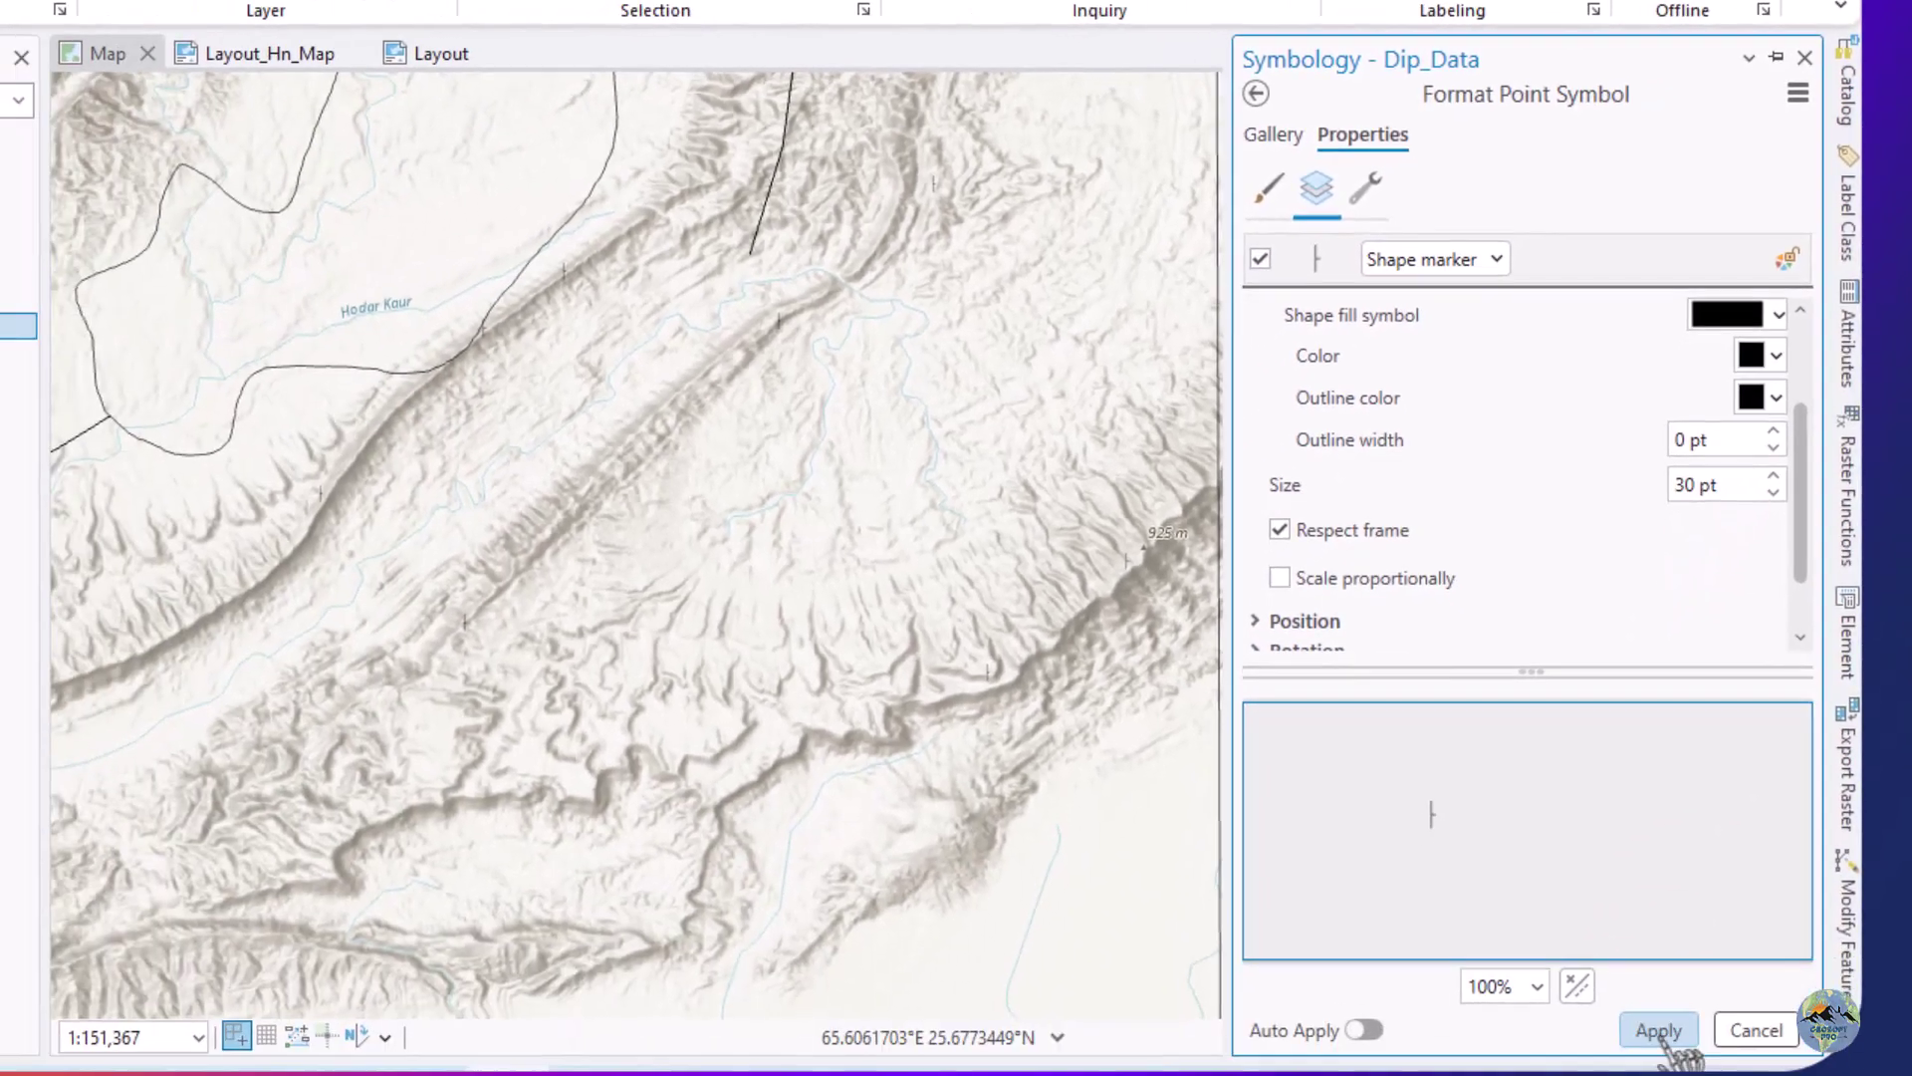
pyautogui.click(1658, 1031)
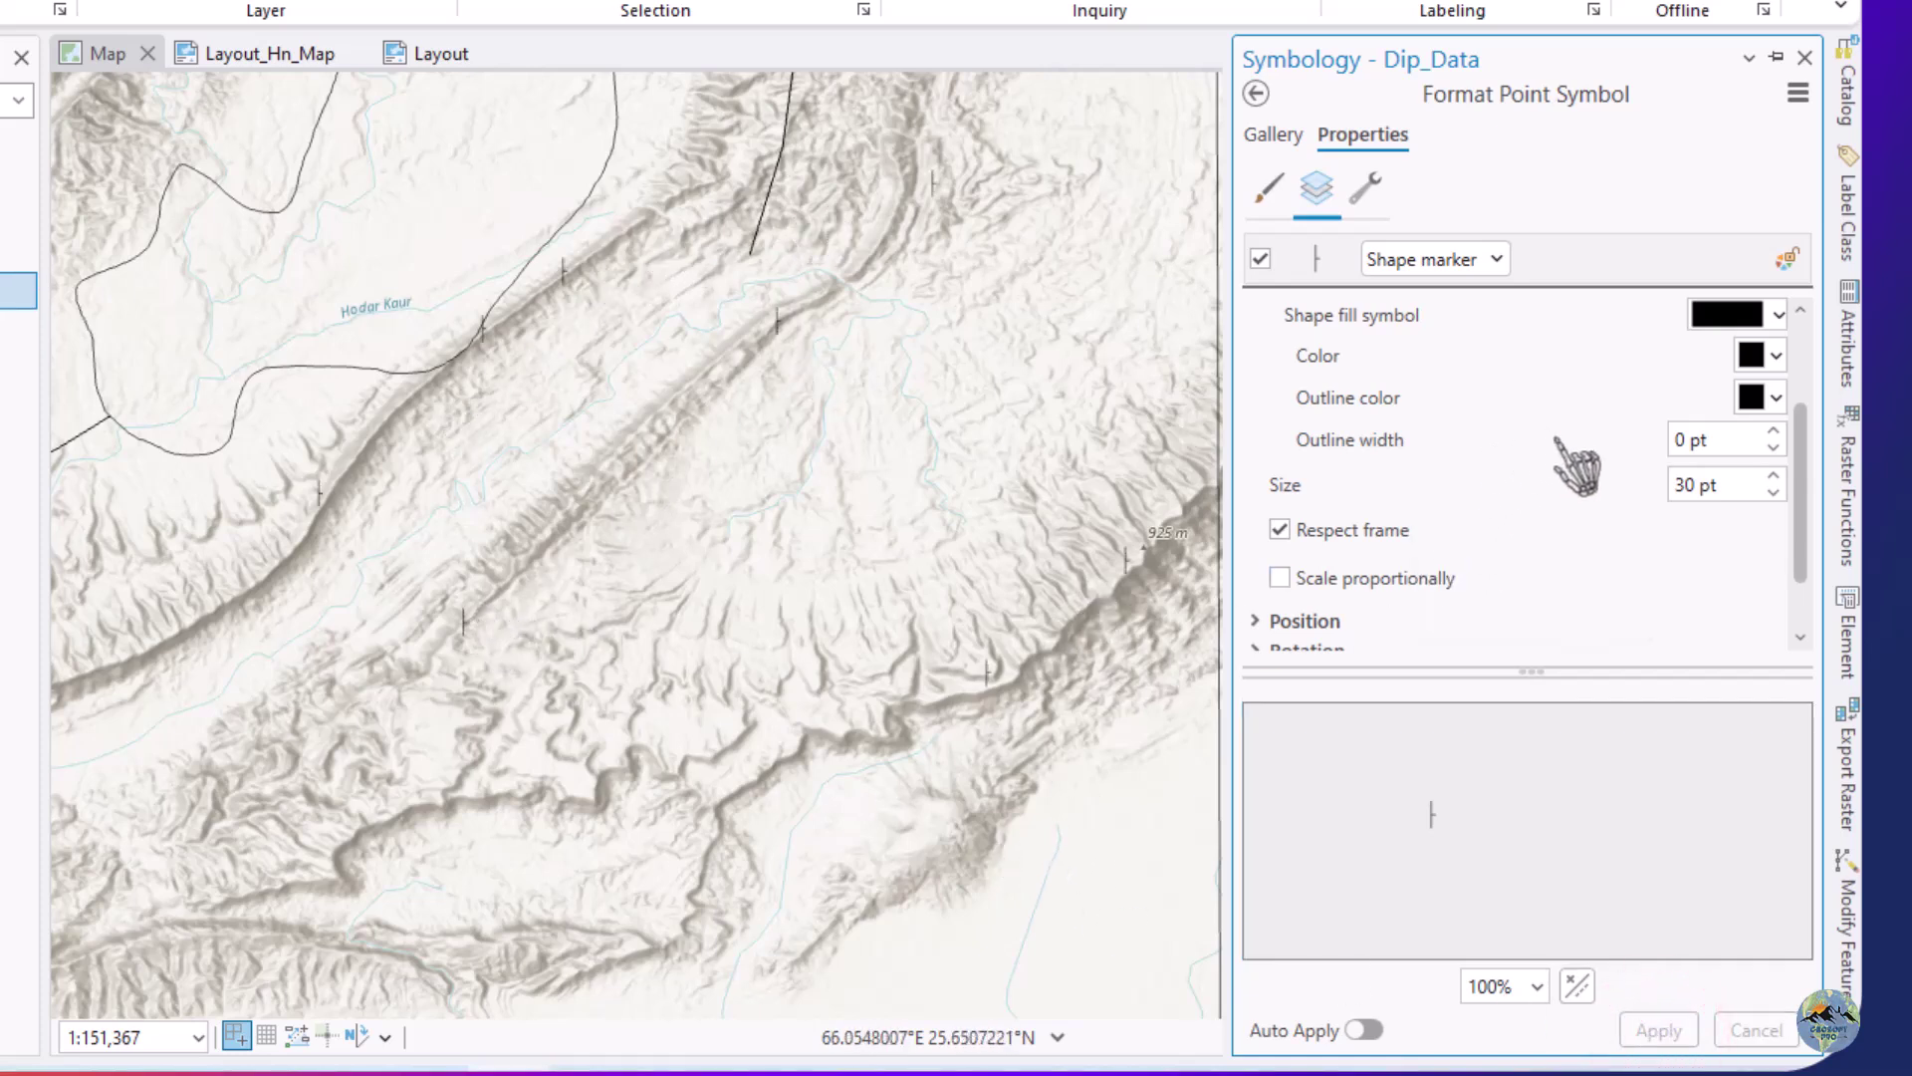
# Open the Dip_Data point symbol's editable properties from the primary Symbology settings.
pyautogui.click(1273, 134)
pyautogui.click(1256, 94)
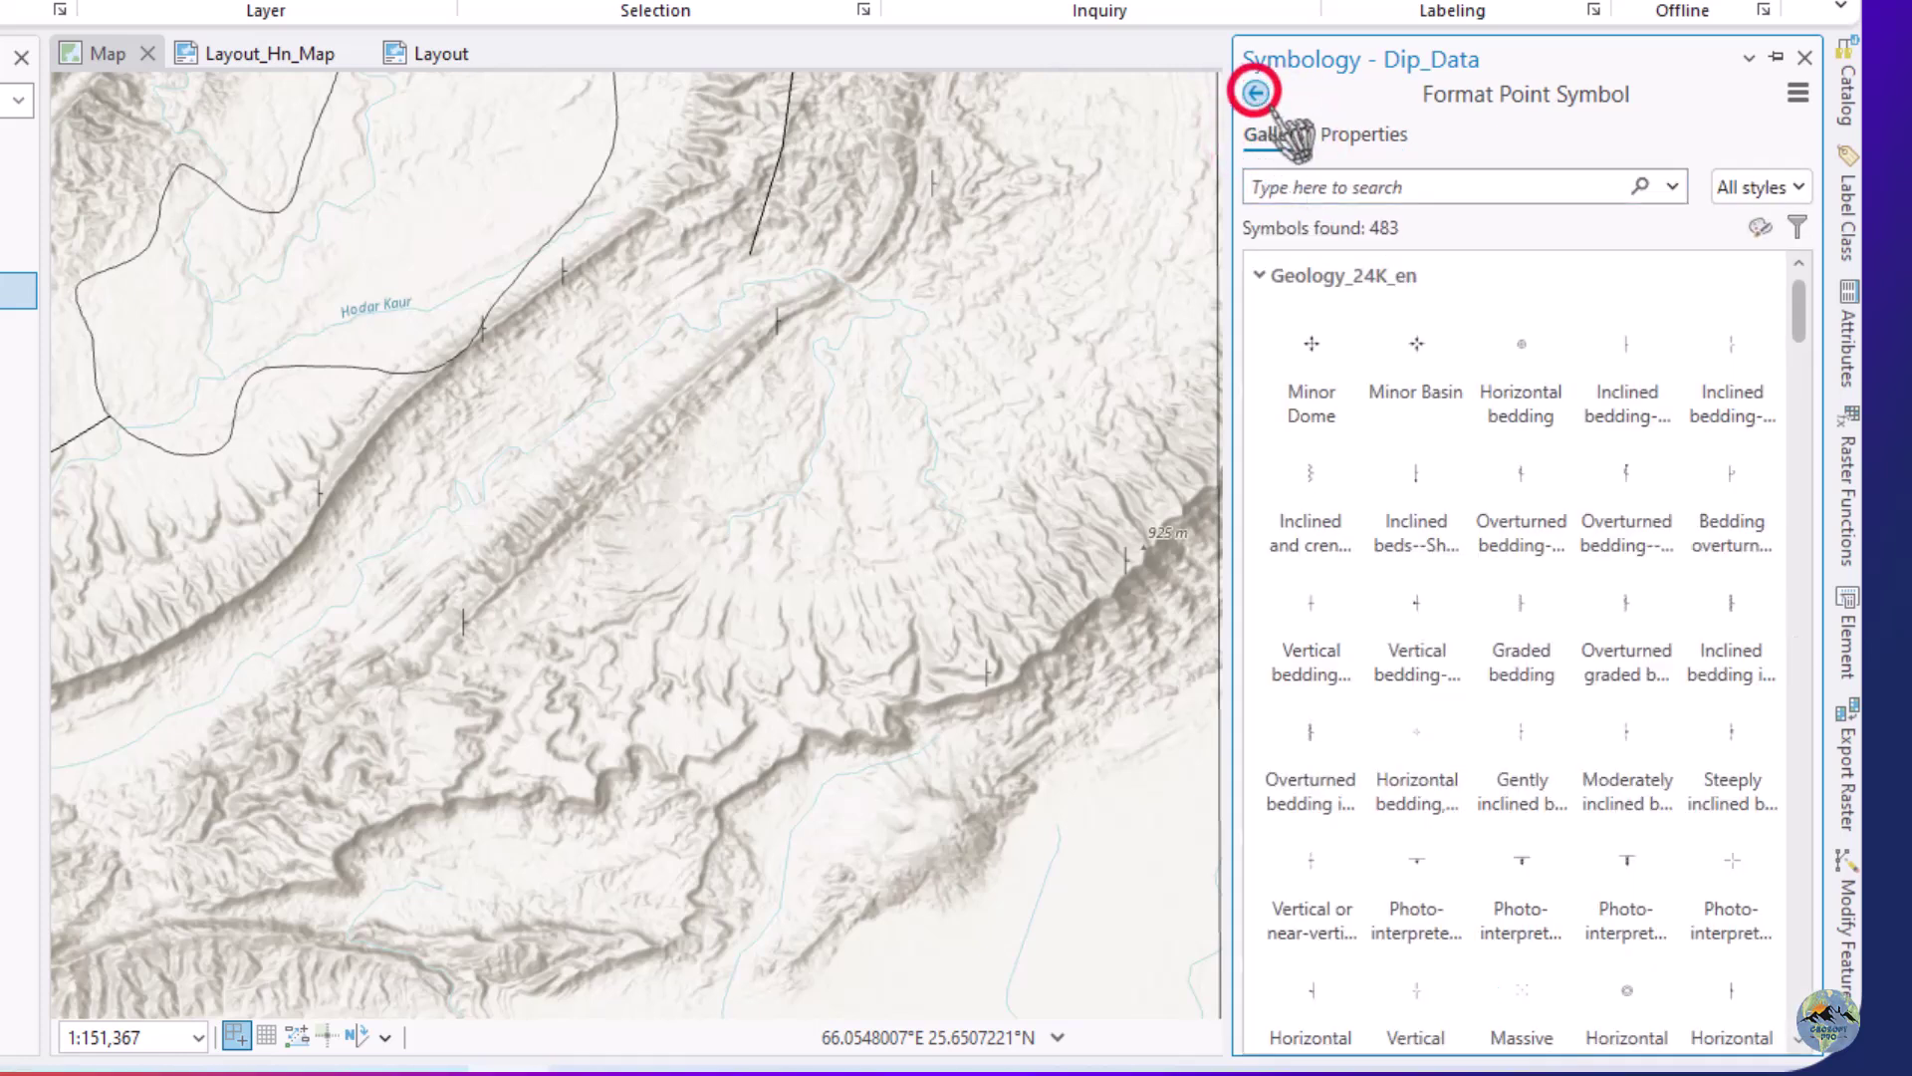
pyautogui.click(1315, 108)
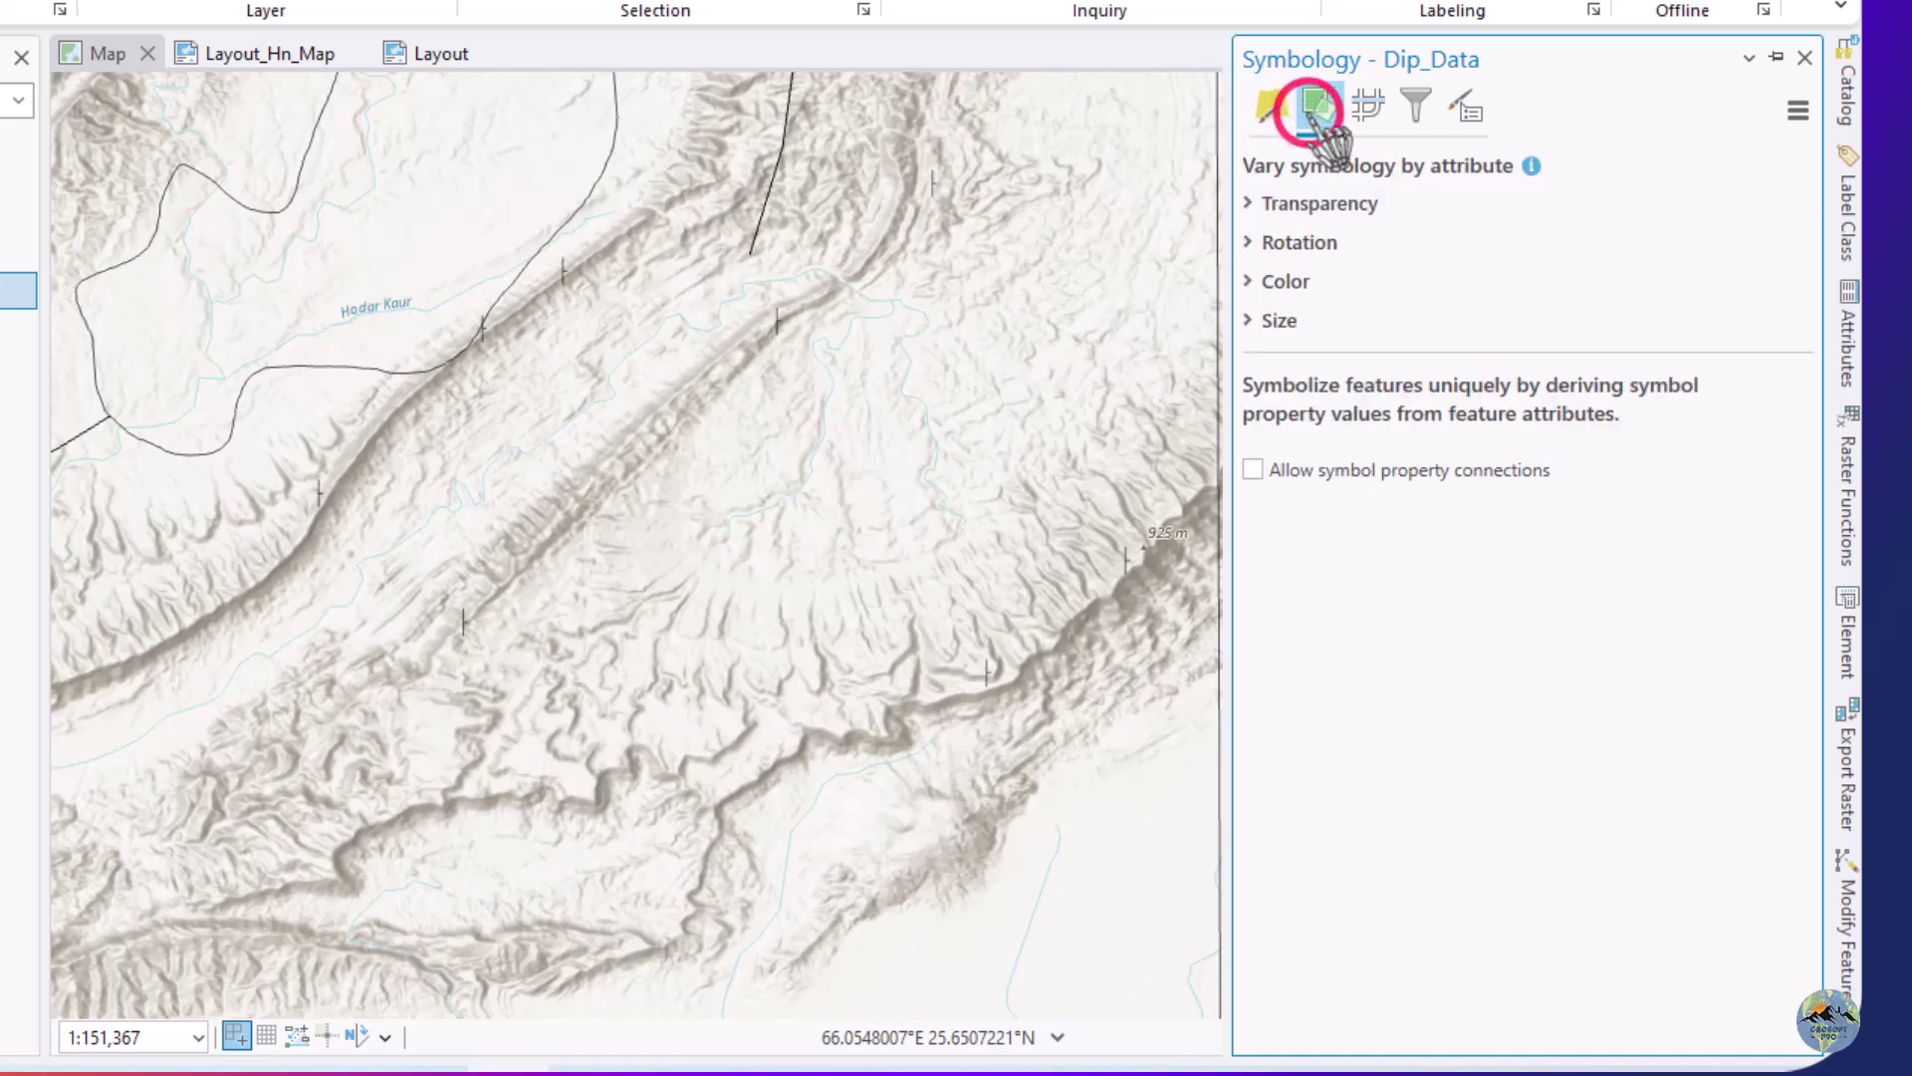
pyautogui.click(1270, 105)
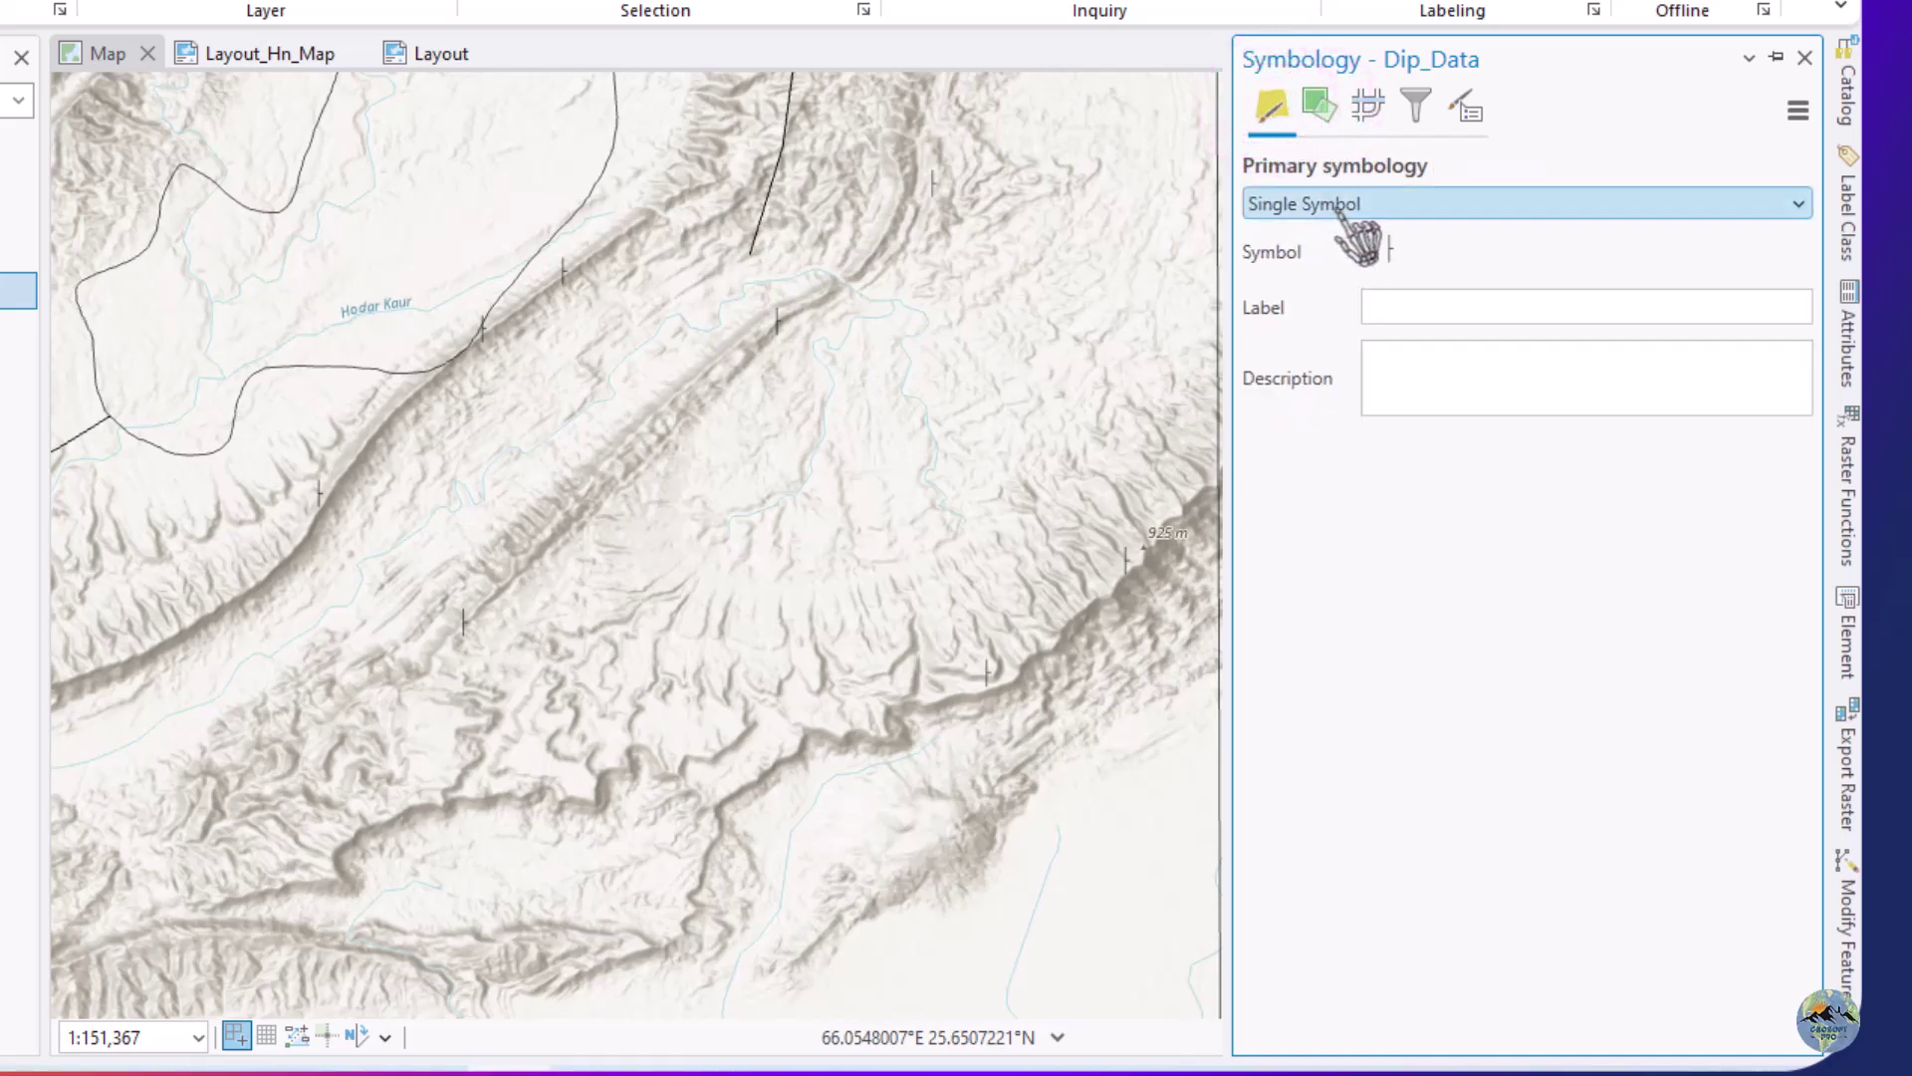
pyautogui.click(1395, 254)
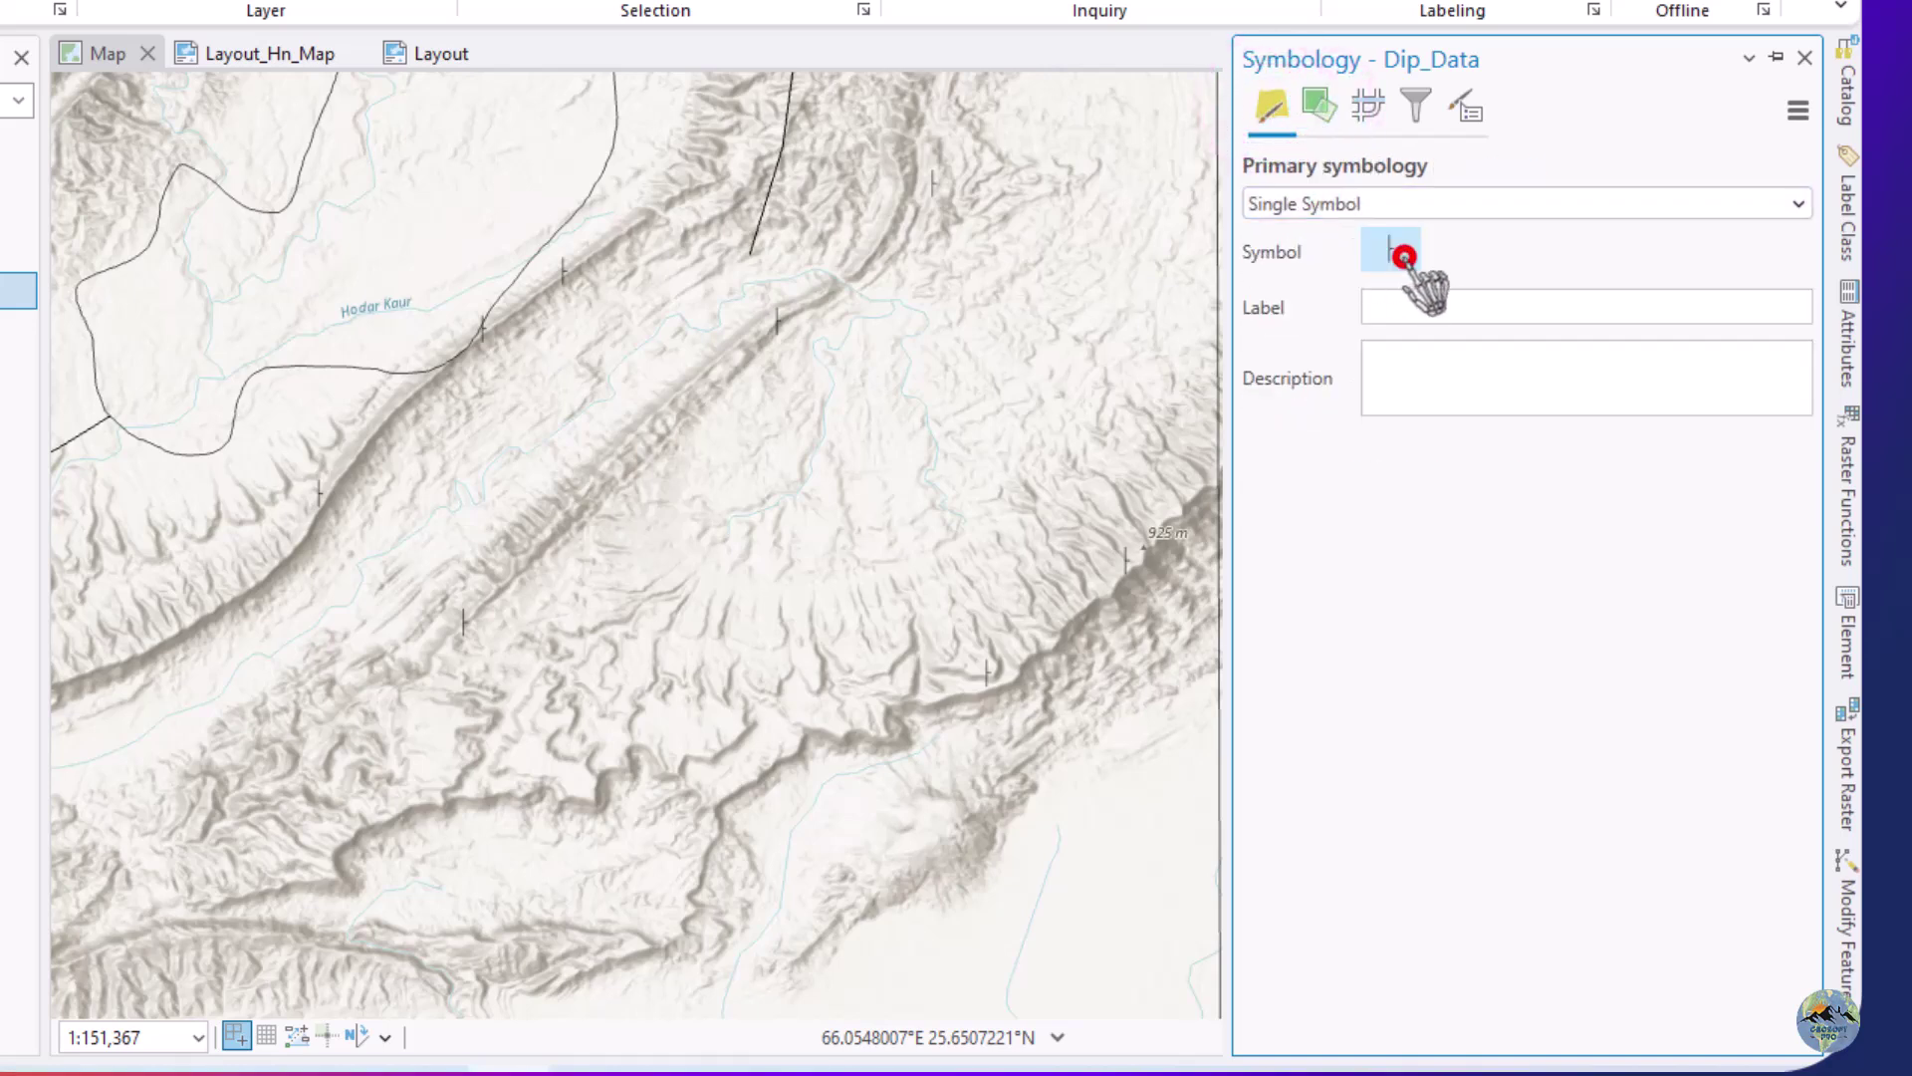
pyautogui.click(1359, 132)
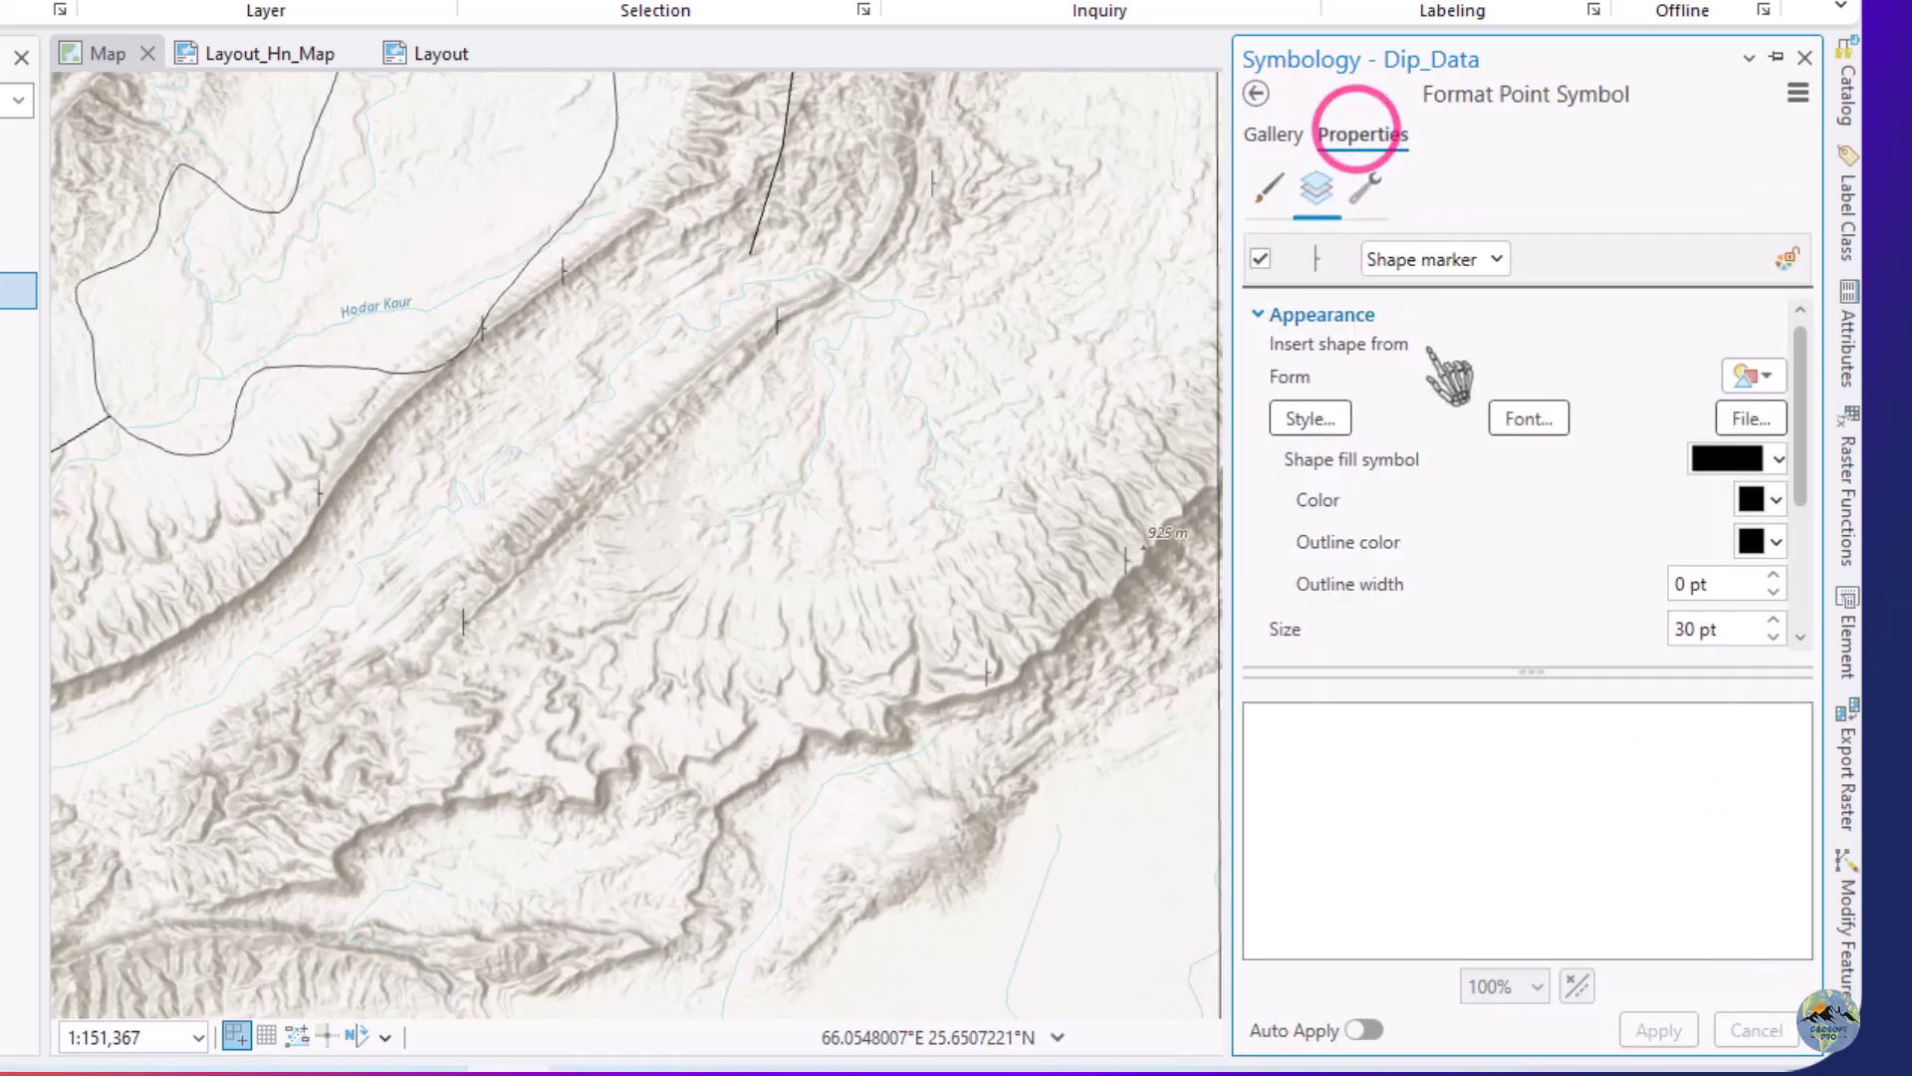
pyautogui.scroll(-1, 1619, 557)
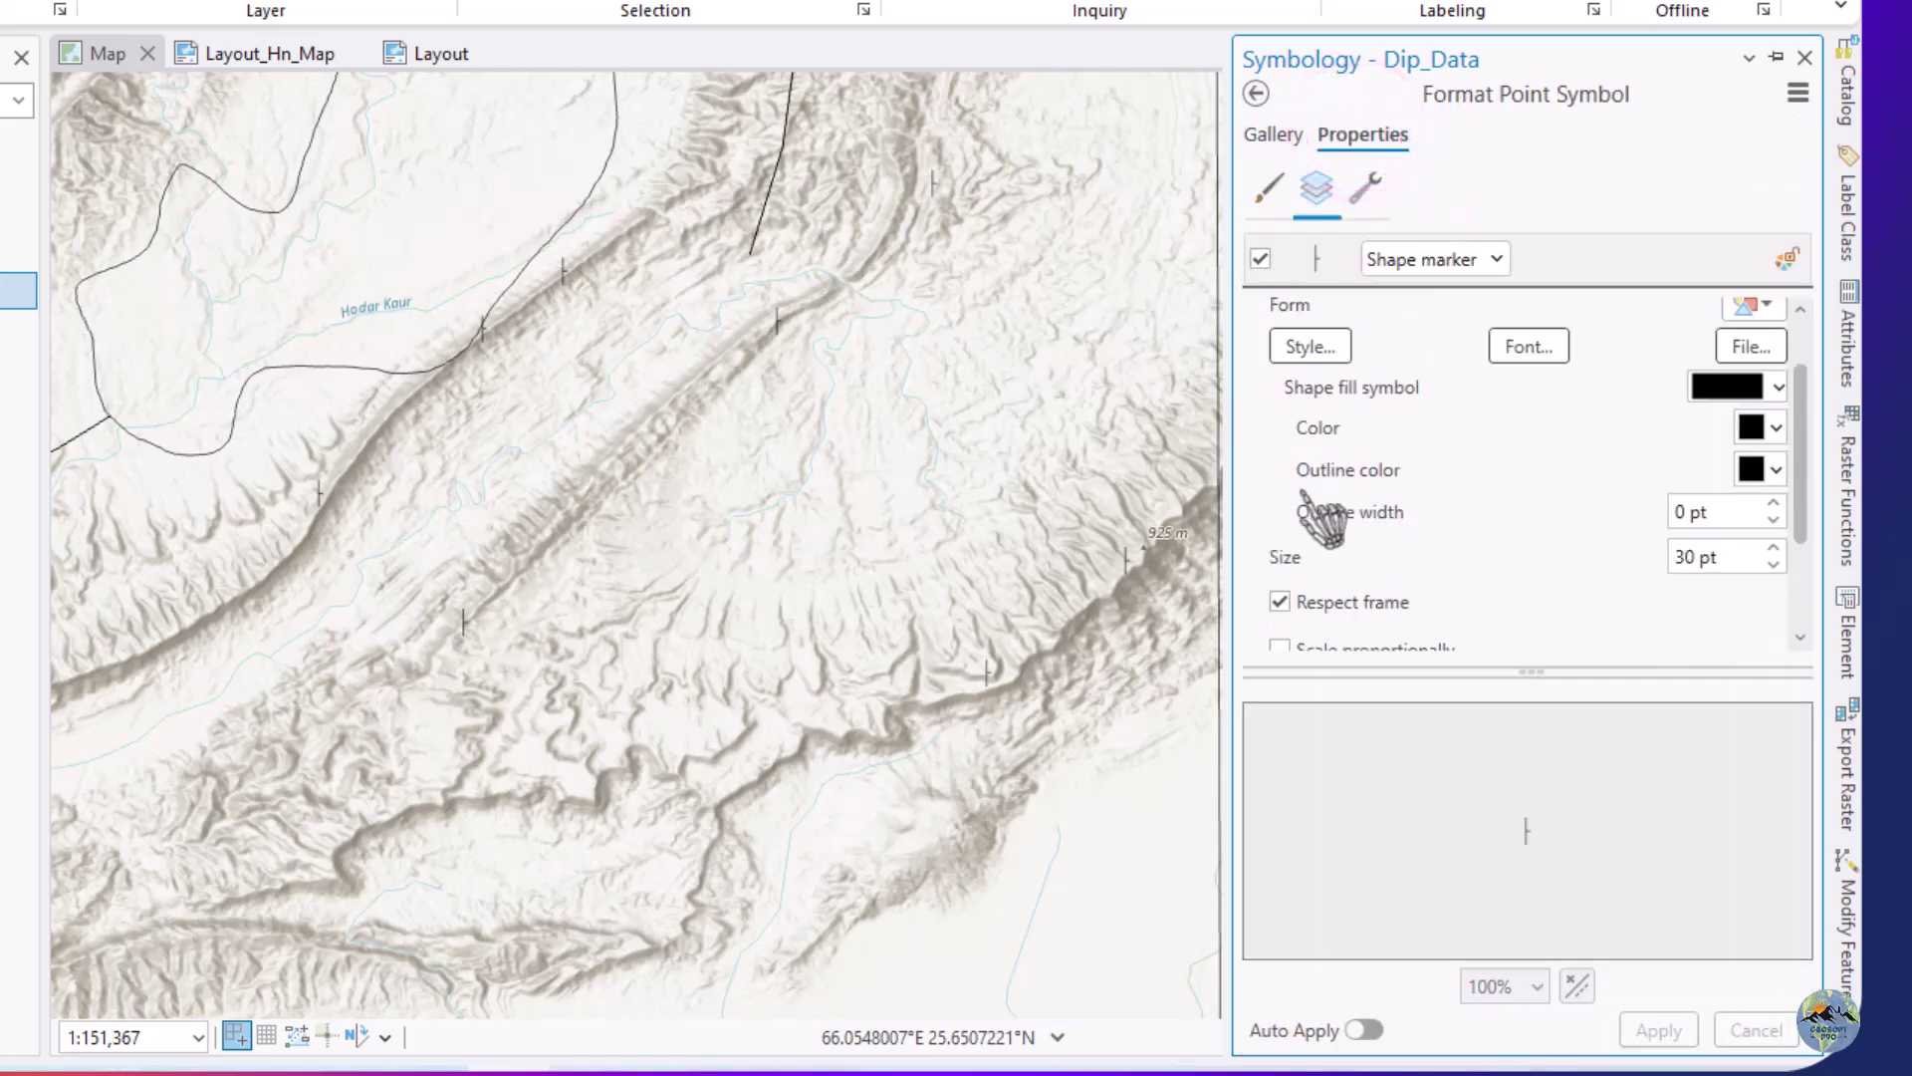
pyautogui.scroll(-3, 1325, 503)
# Set the shape marker's rotation angle from 270° to 0° and apply it.
pyautogui.click(1293, 577)
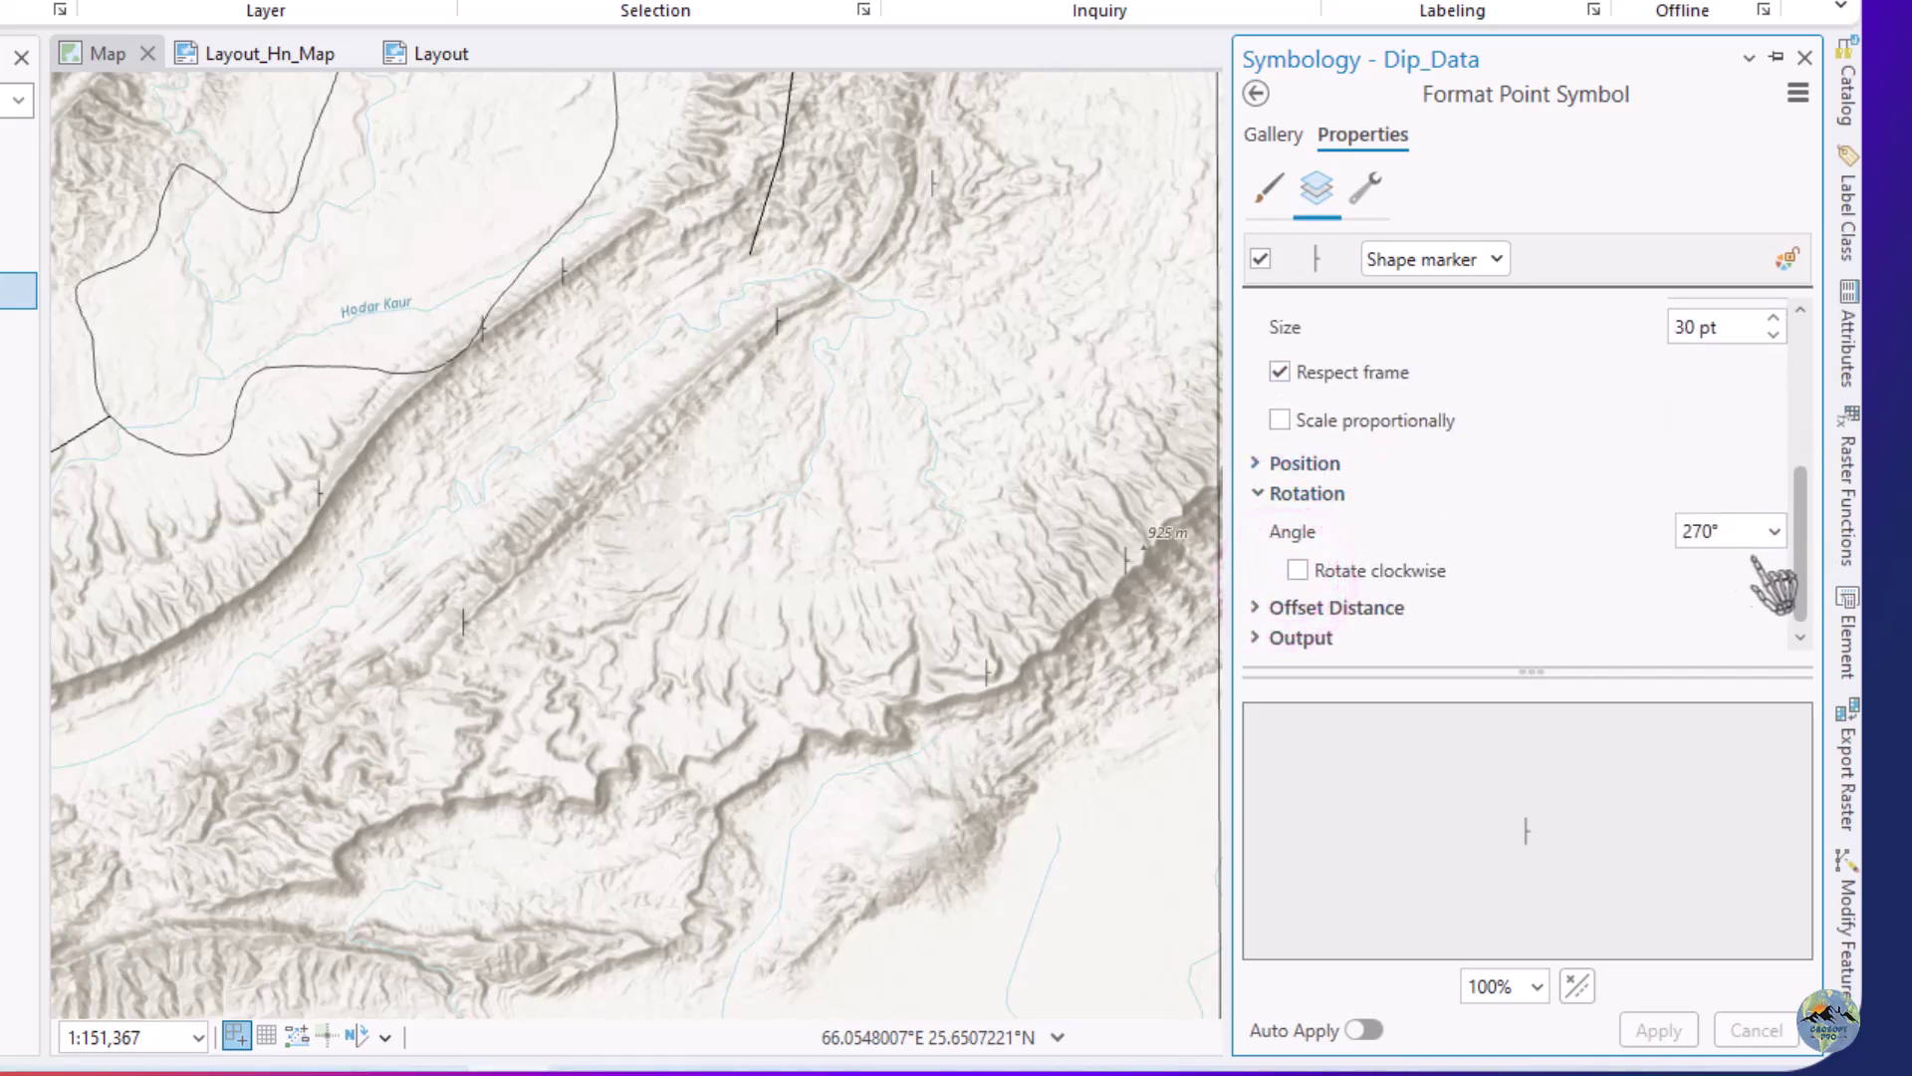
pyautogui.click(1774, 532)
pyautogui.click(1731, 559)
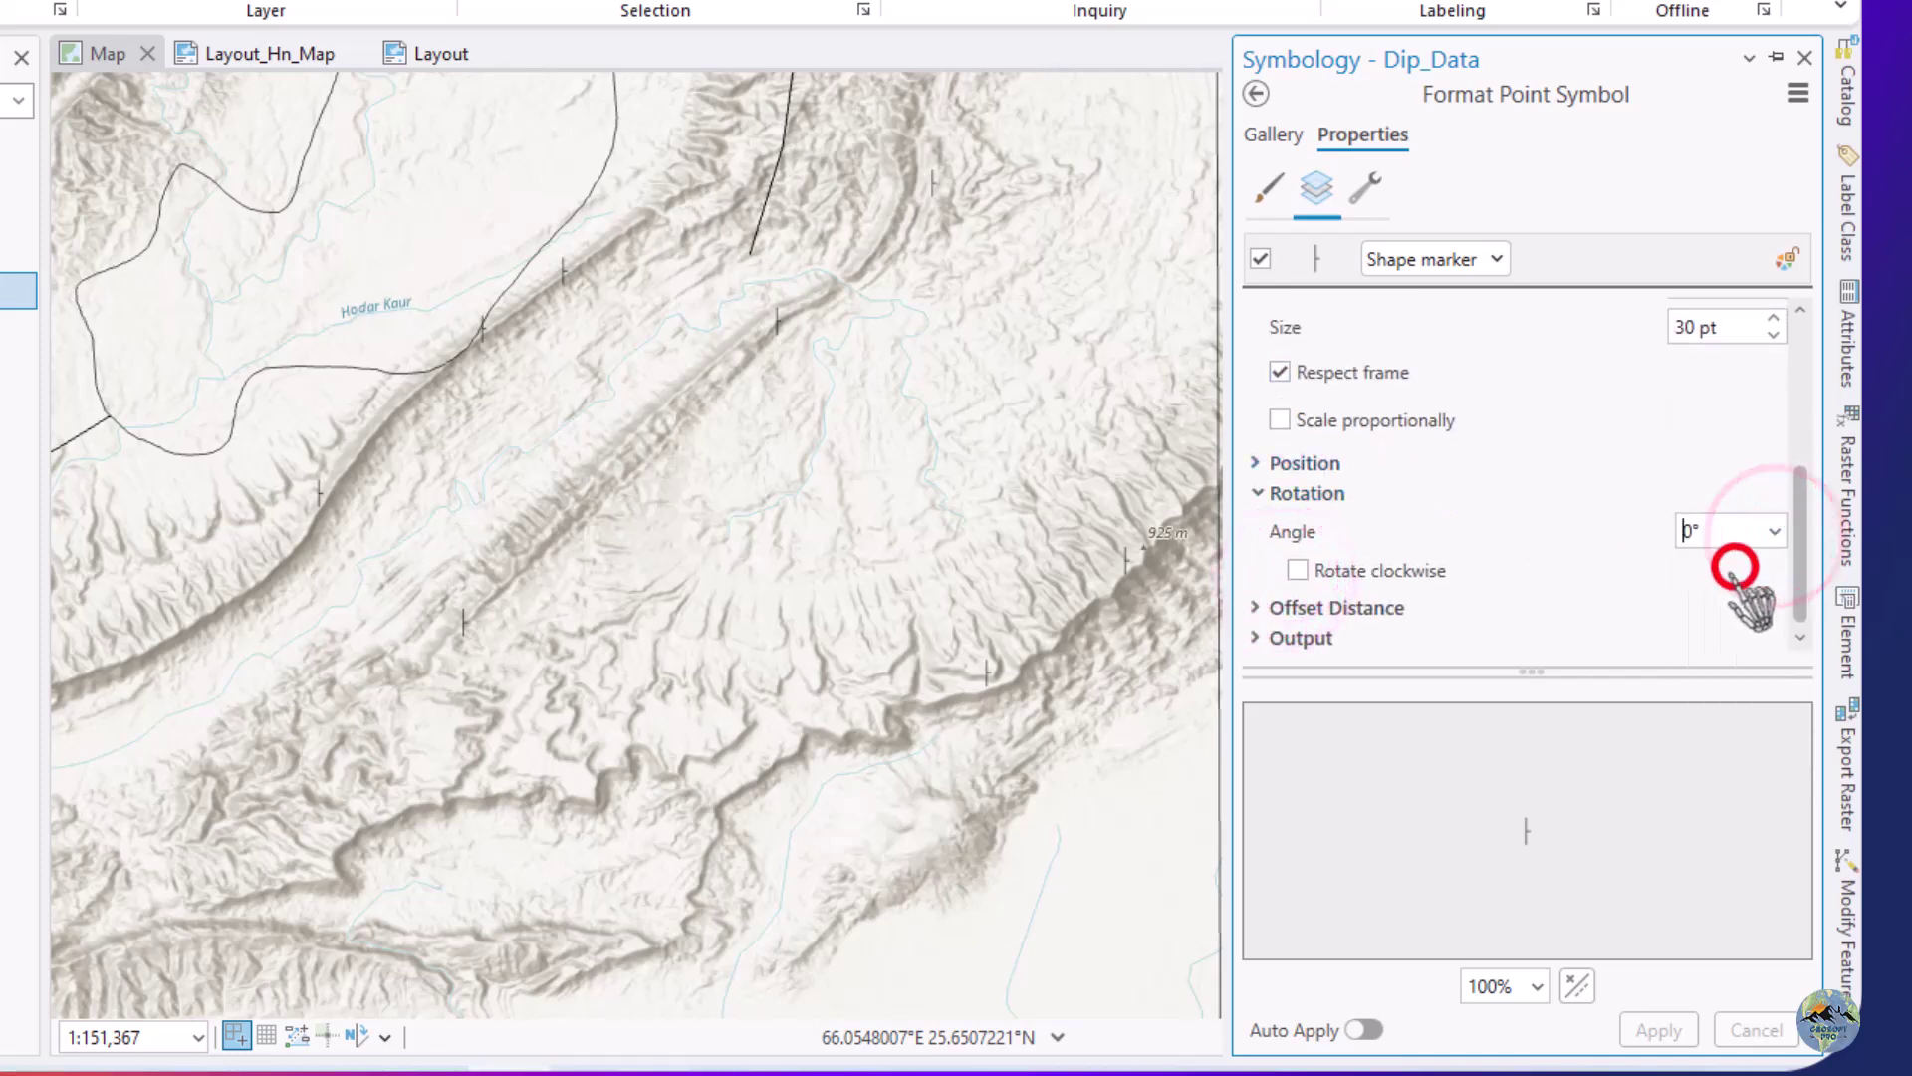
pyautogui.click(1618, 864)
pyautogui.click(1658, 1029)
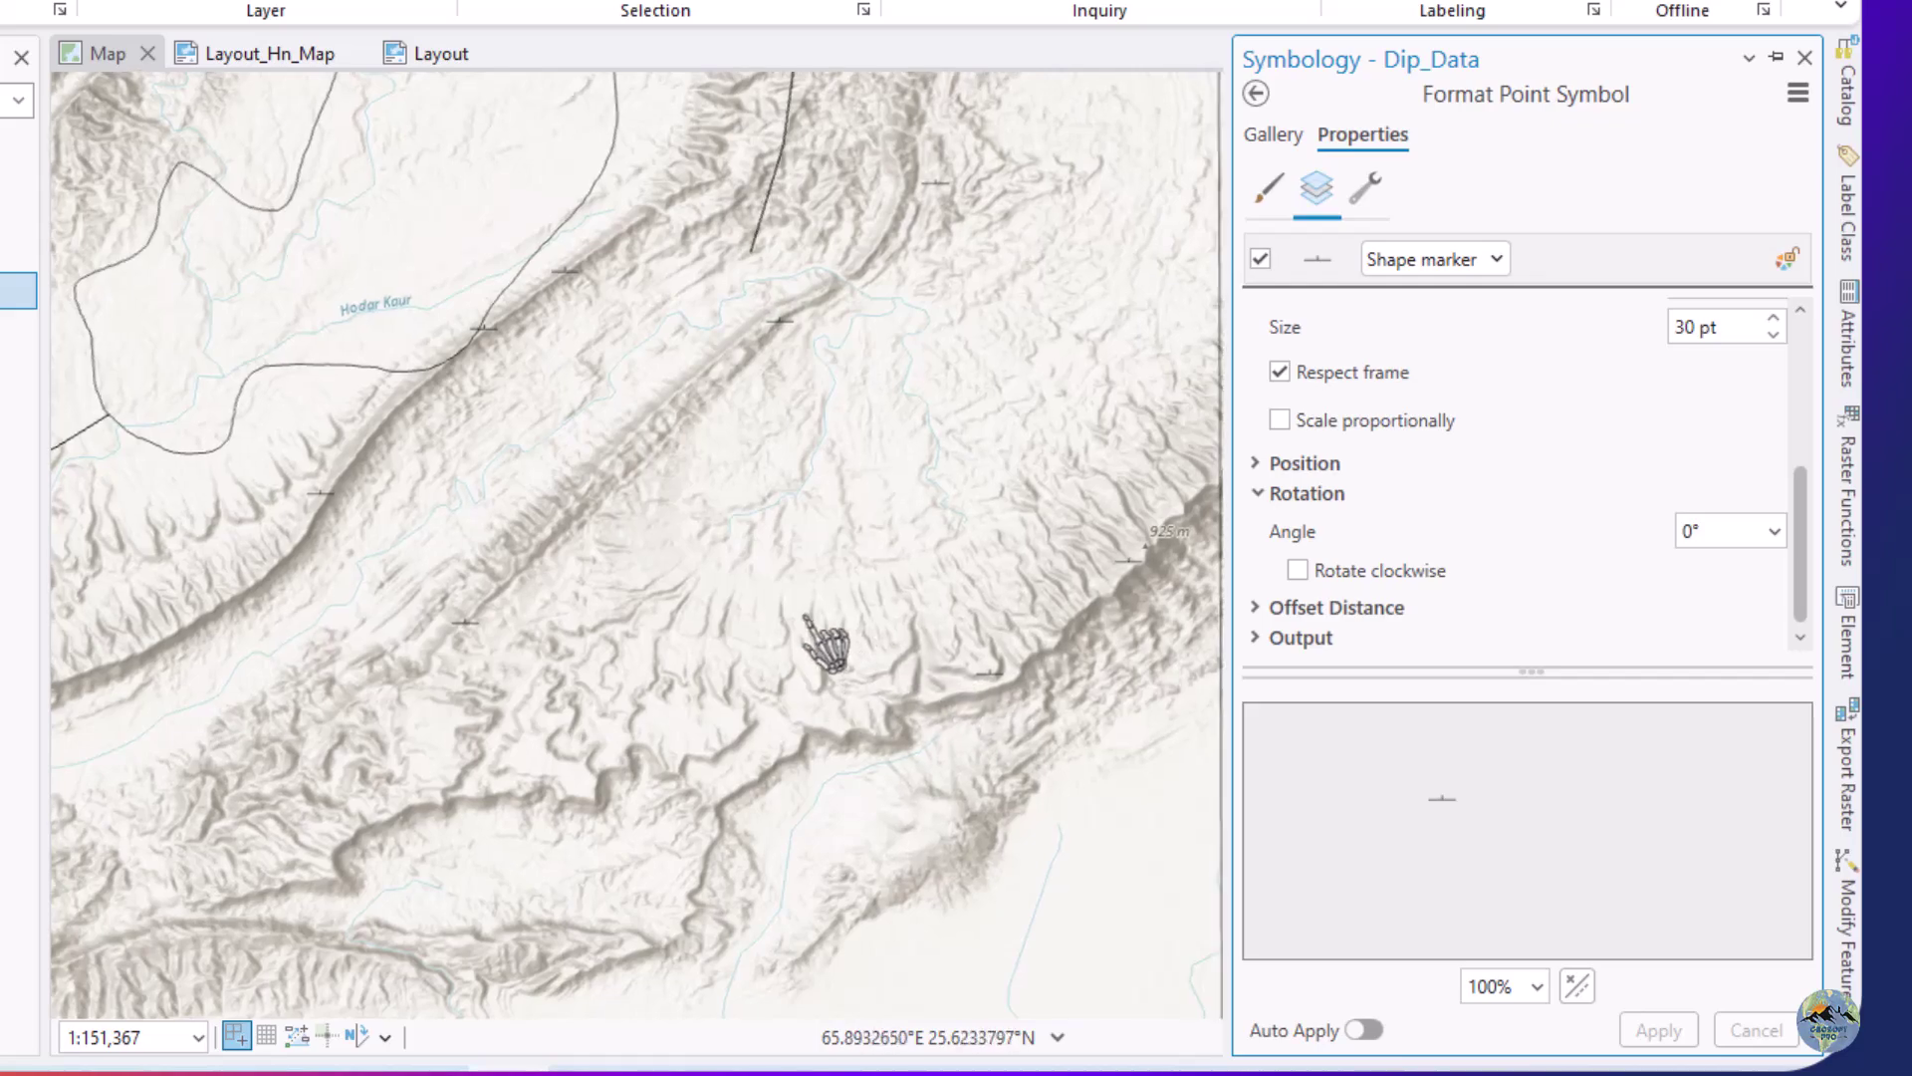
pyautogui.scroll(1, 824, 640)
pyautogui.scroll(-1, 561, 638)
pyautogui.scroll(-1, 787, 573)
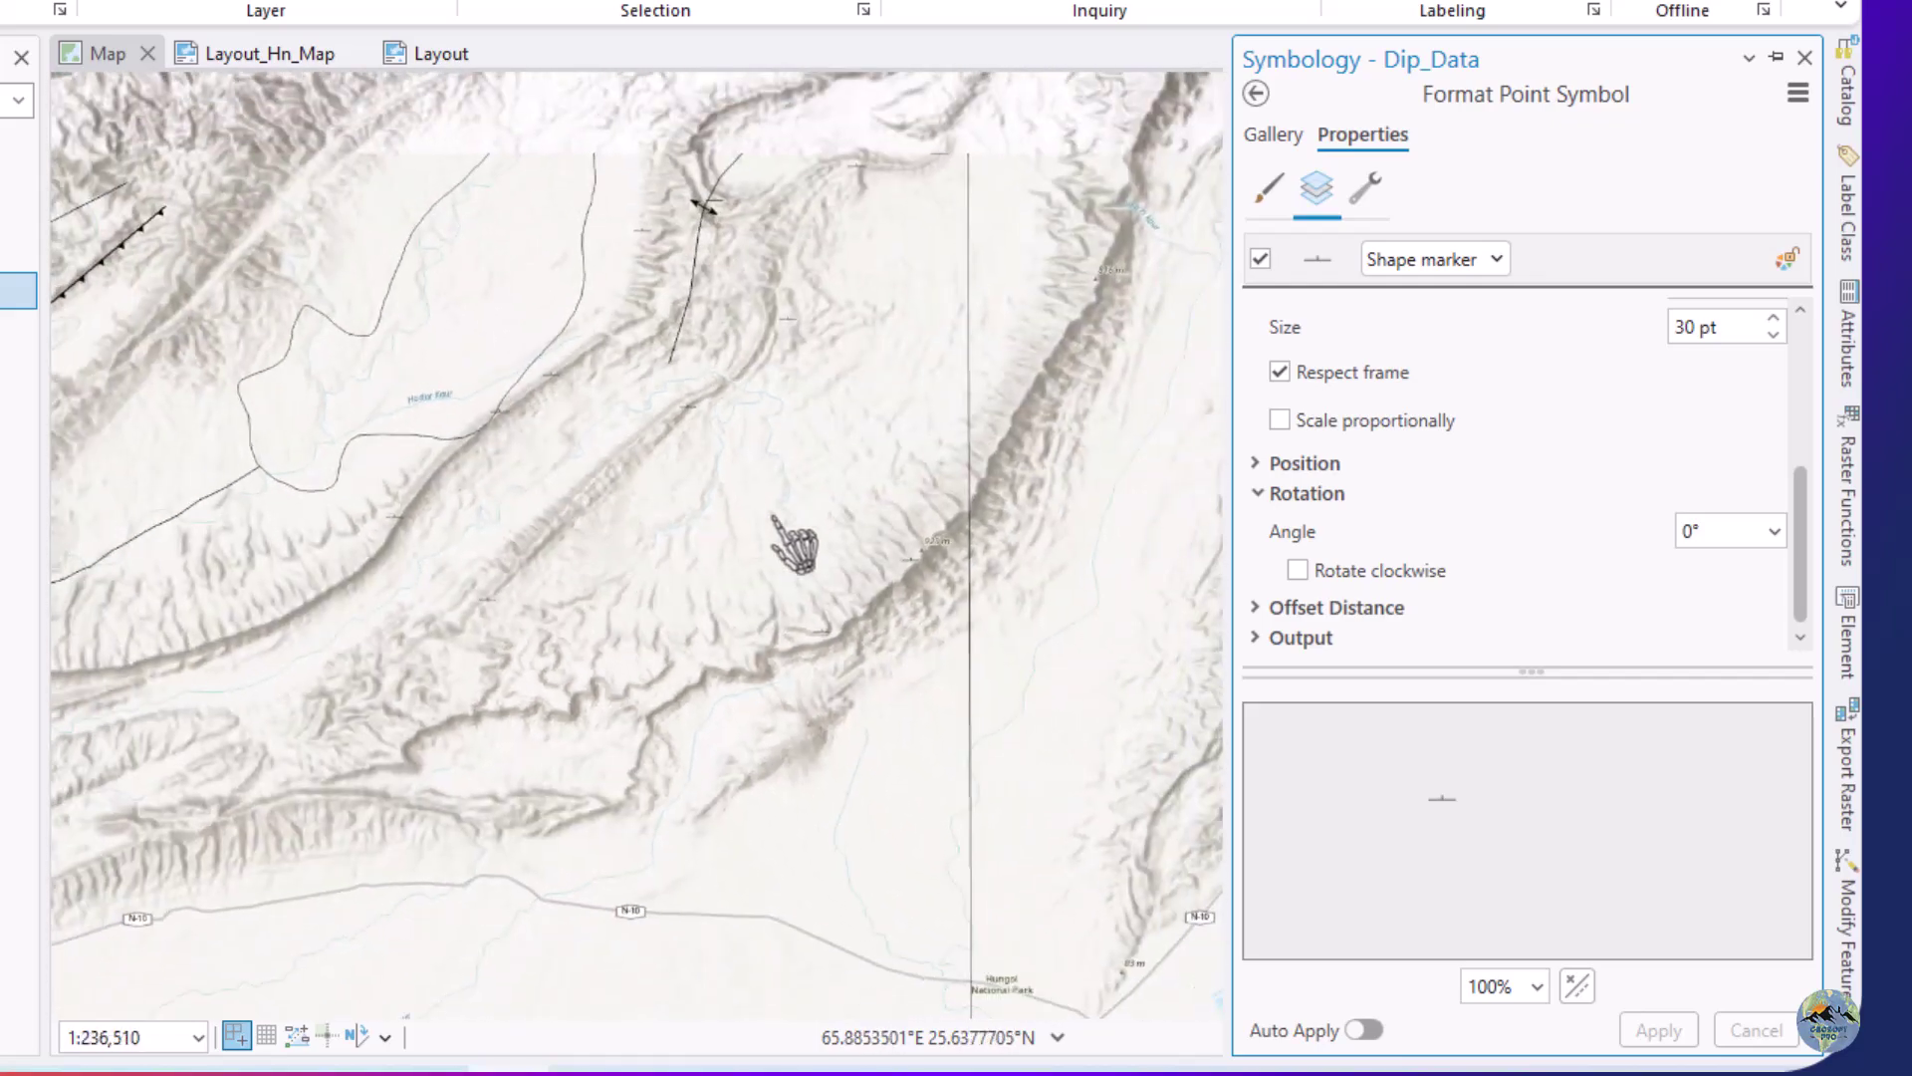
pyautogui.scroll(1, 880, 294)
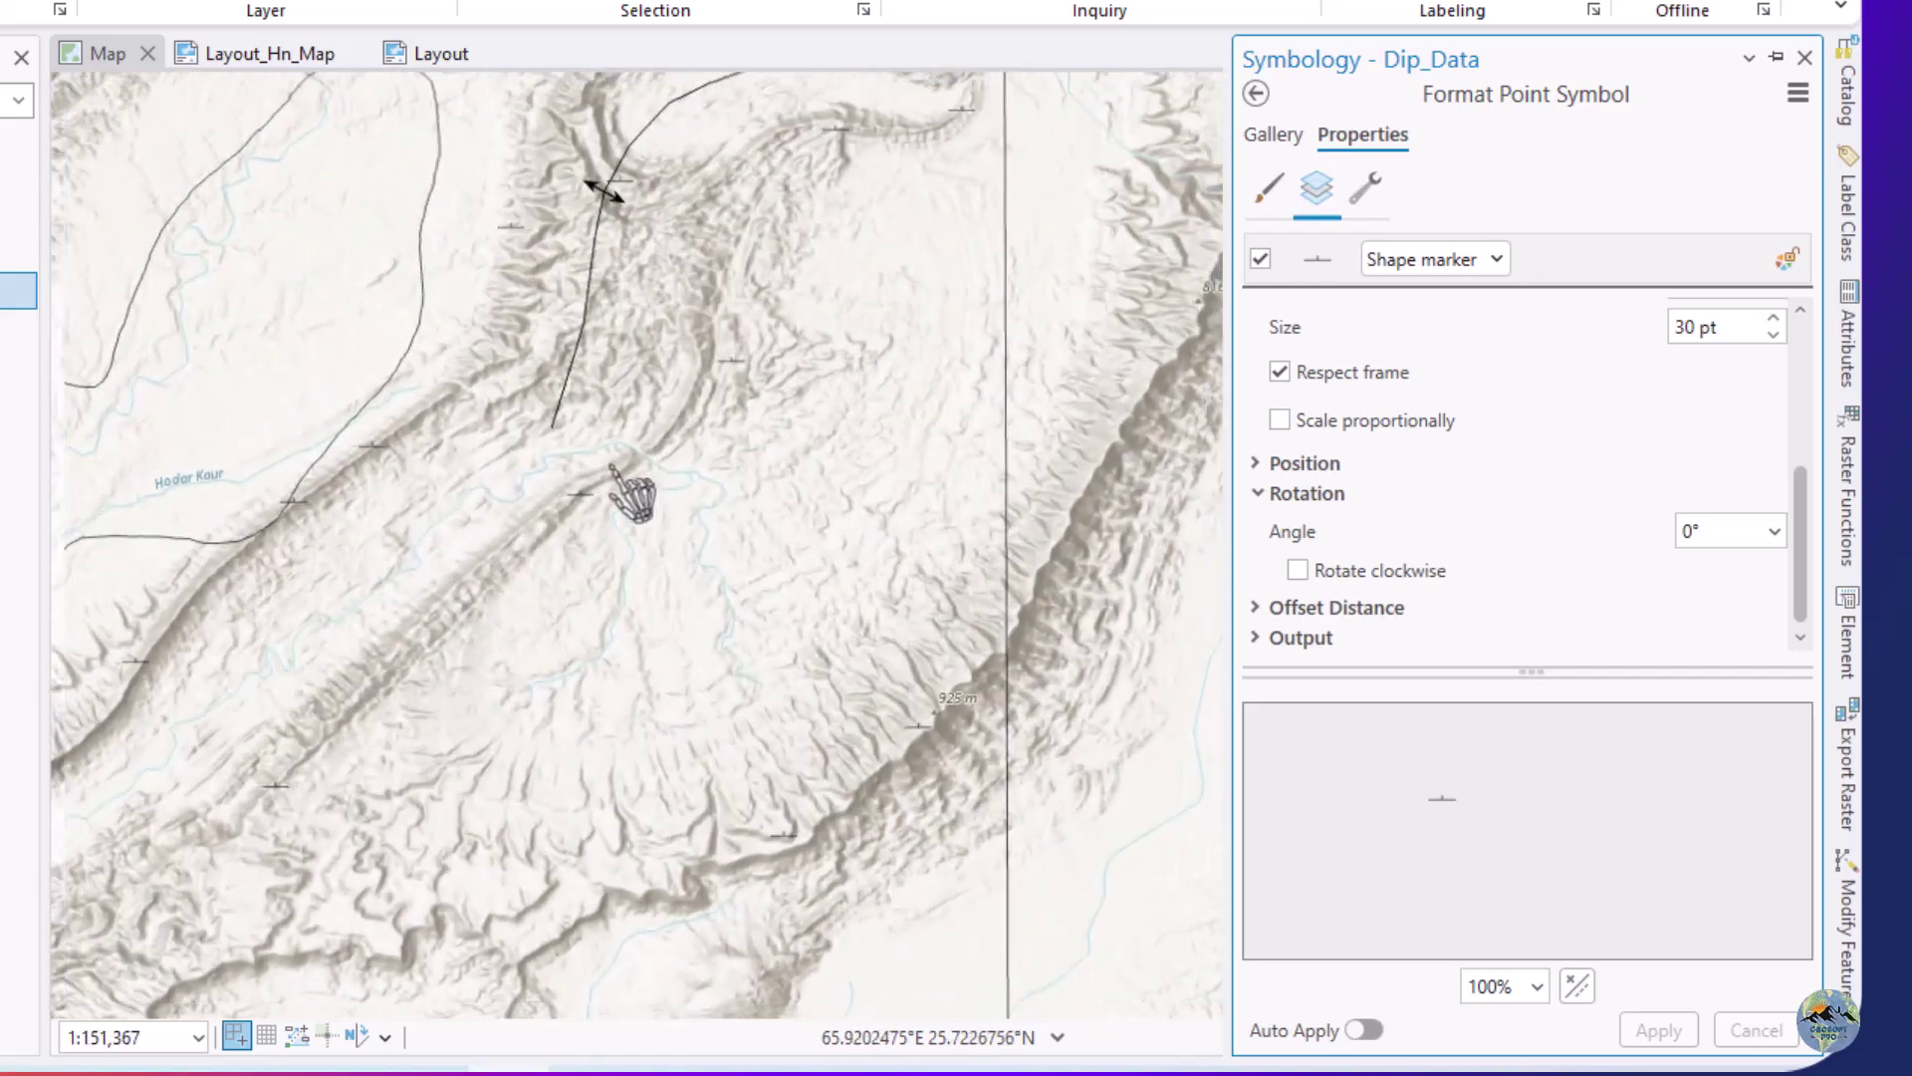
pyautogui.scroll(-1, 647, 398)
pyautogui.scroll(1, 820, 150)
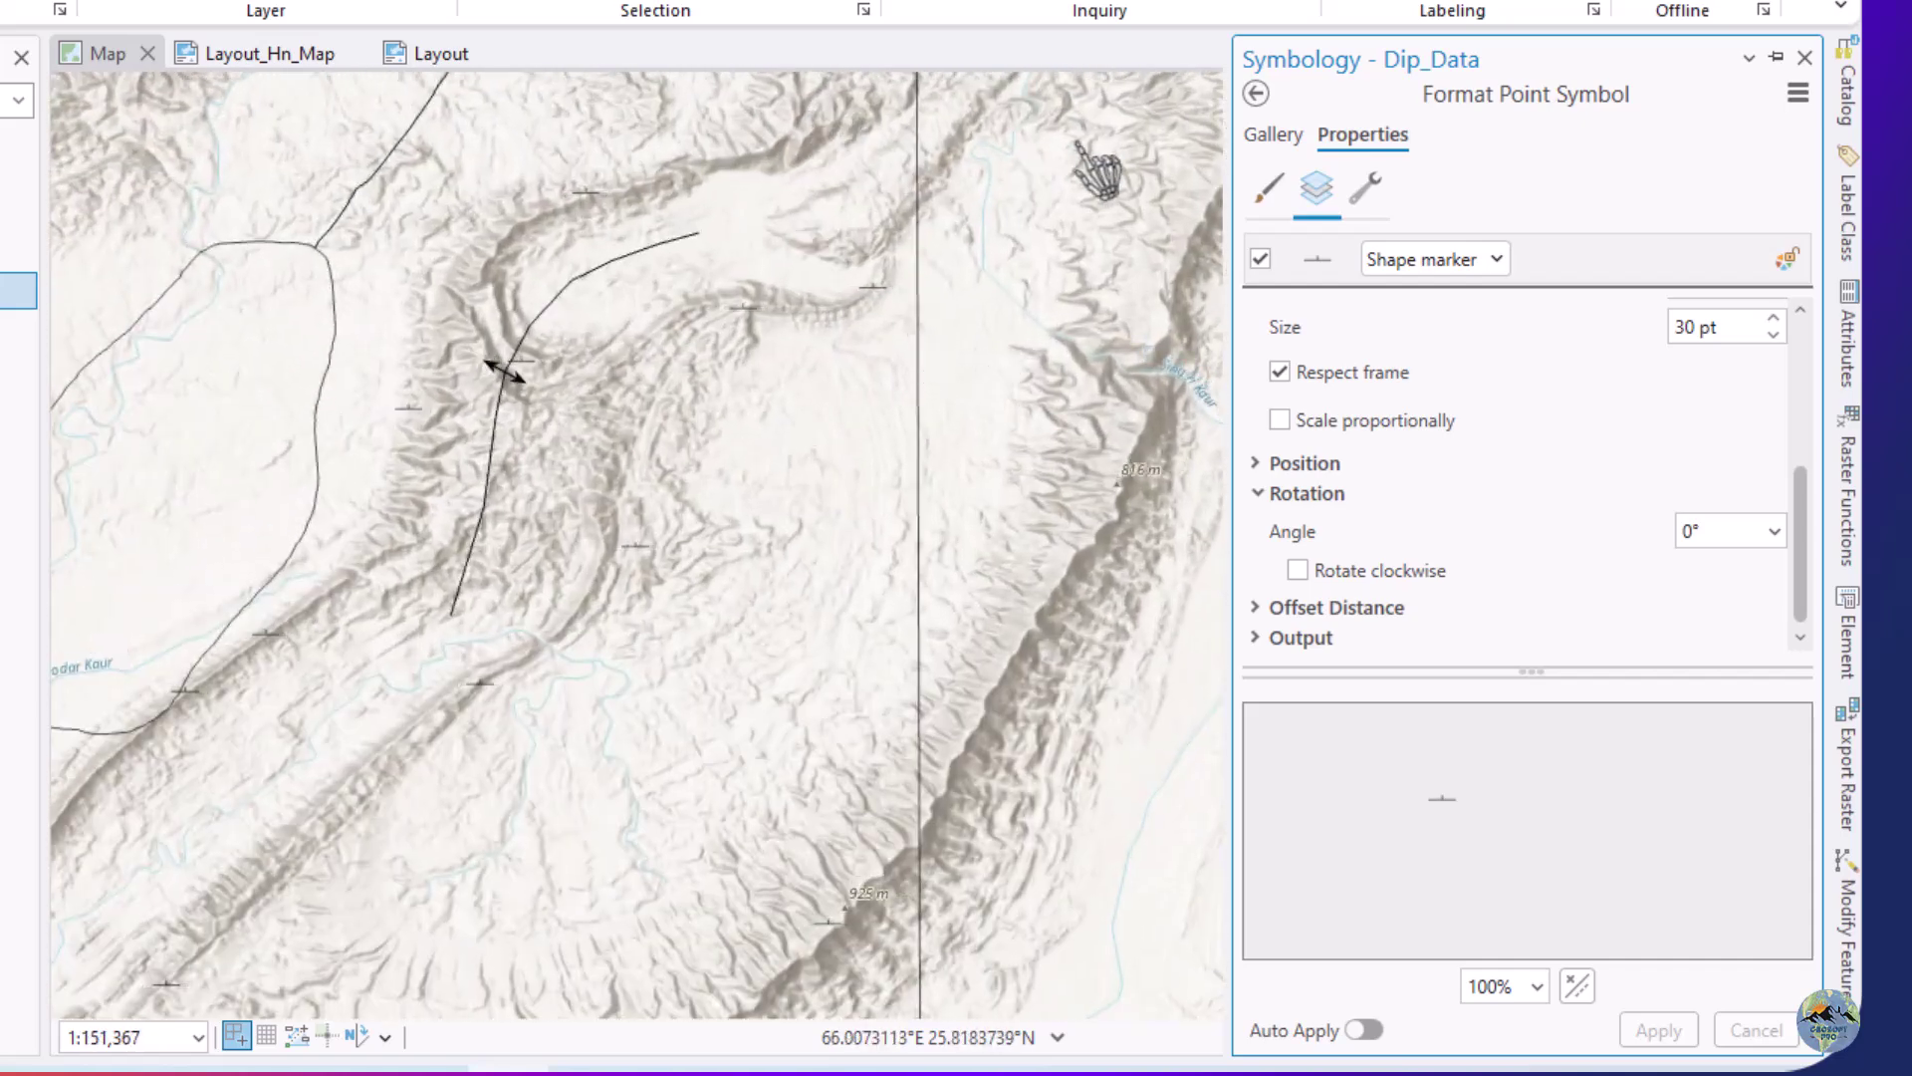
# Rotate the Dip_Data symbols by the Dip_Direct field using Geographic rotation style.
pyautogui.click(1256, 92)
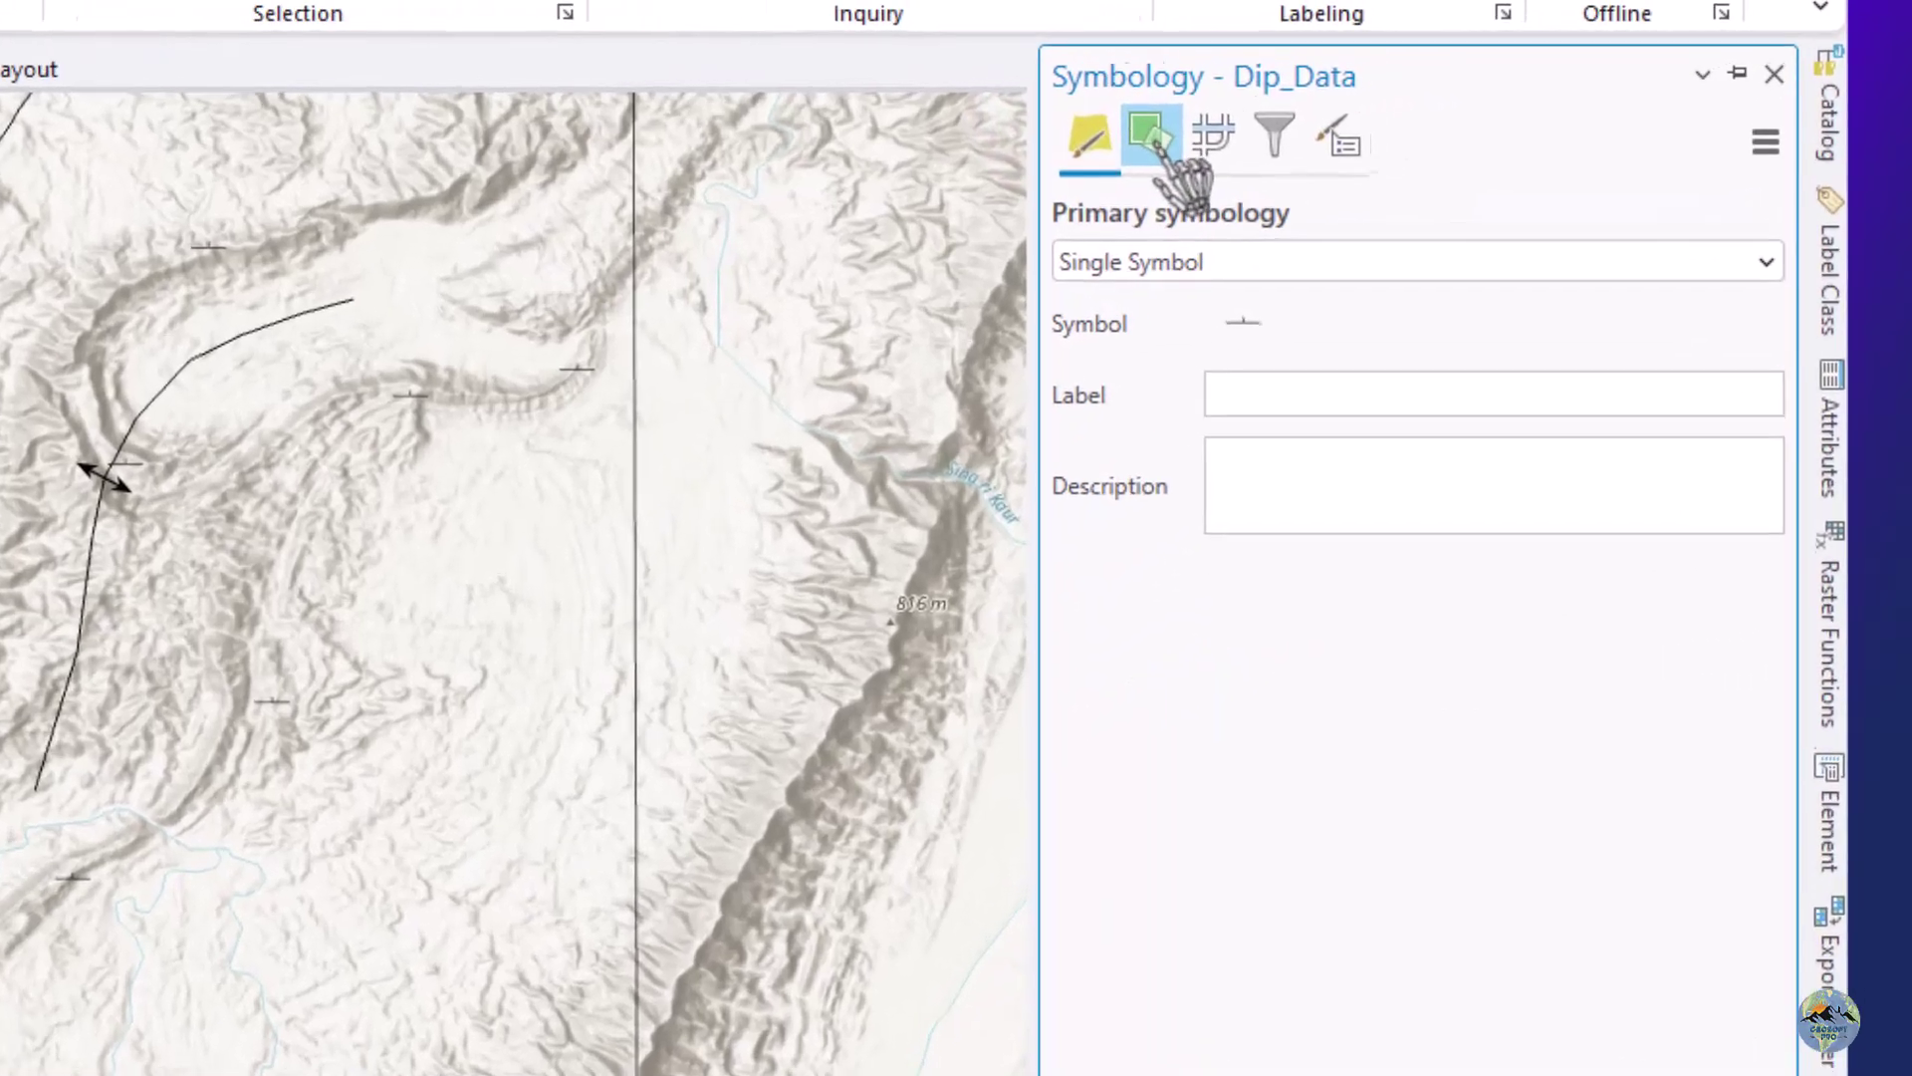
pyautogui.click(1330, 111)
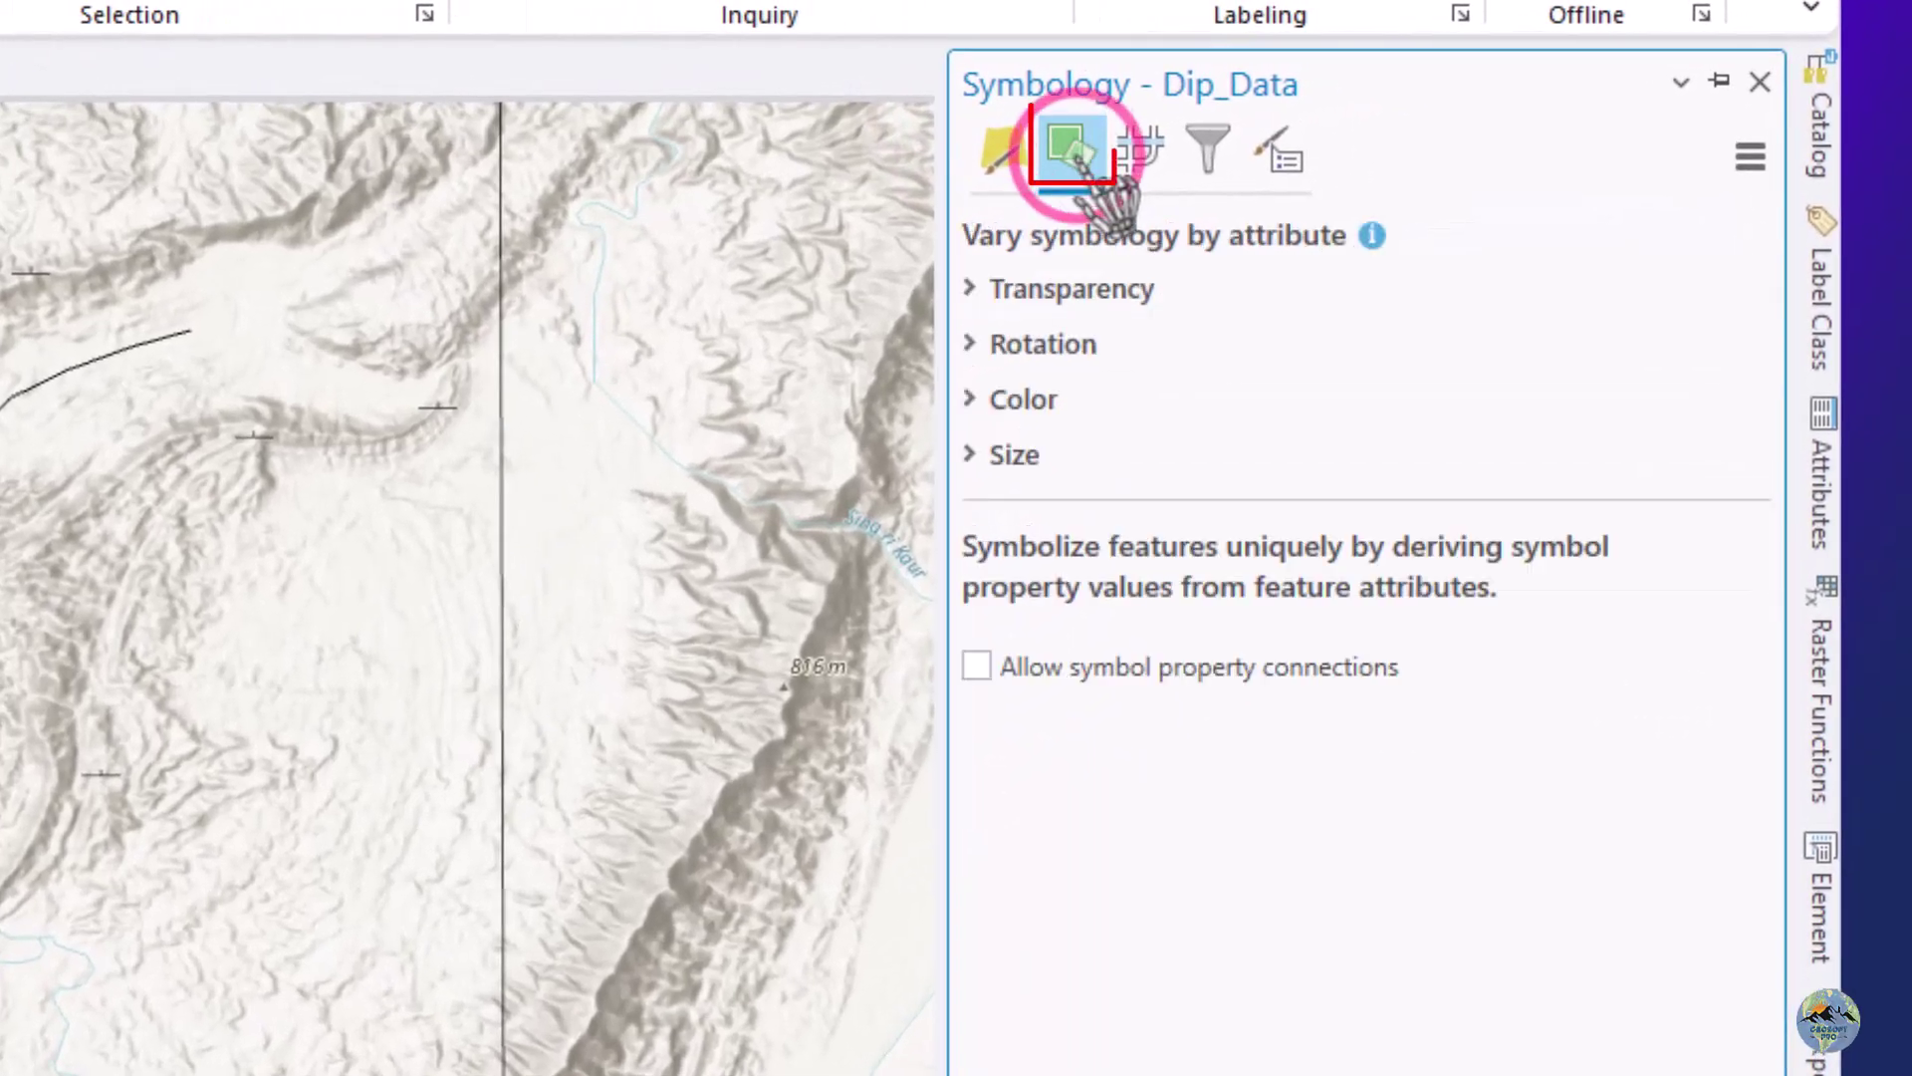
pyautogui.click(1039, 339)
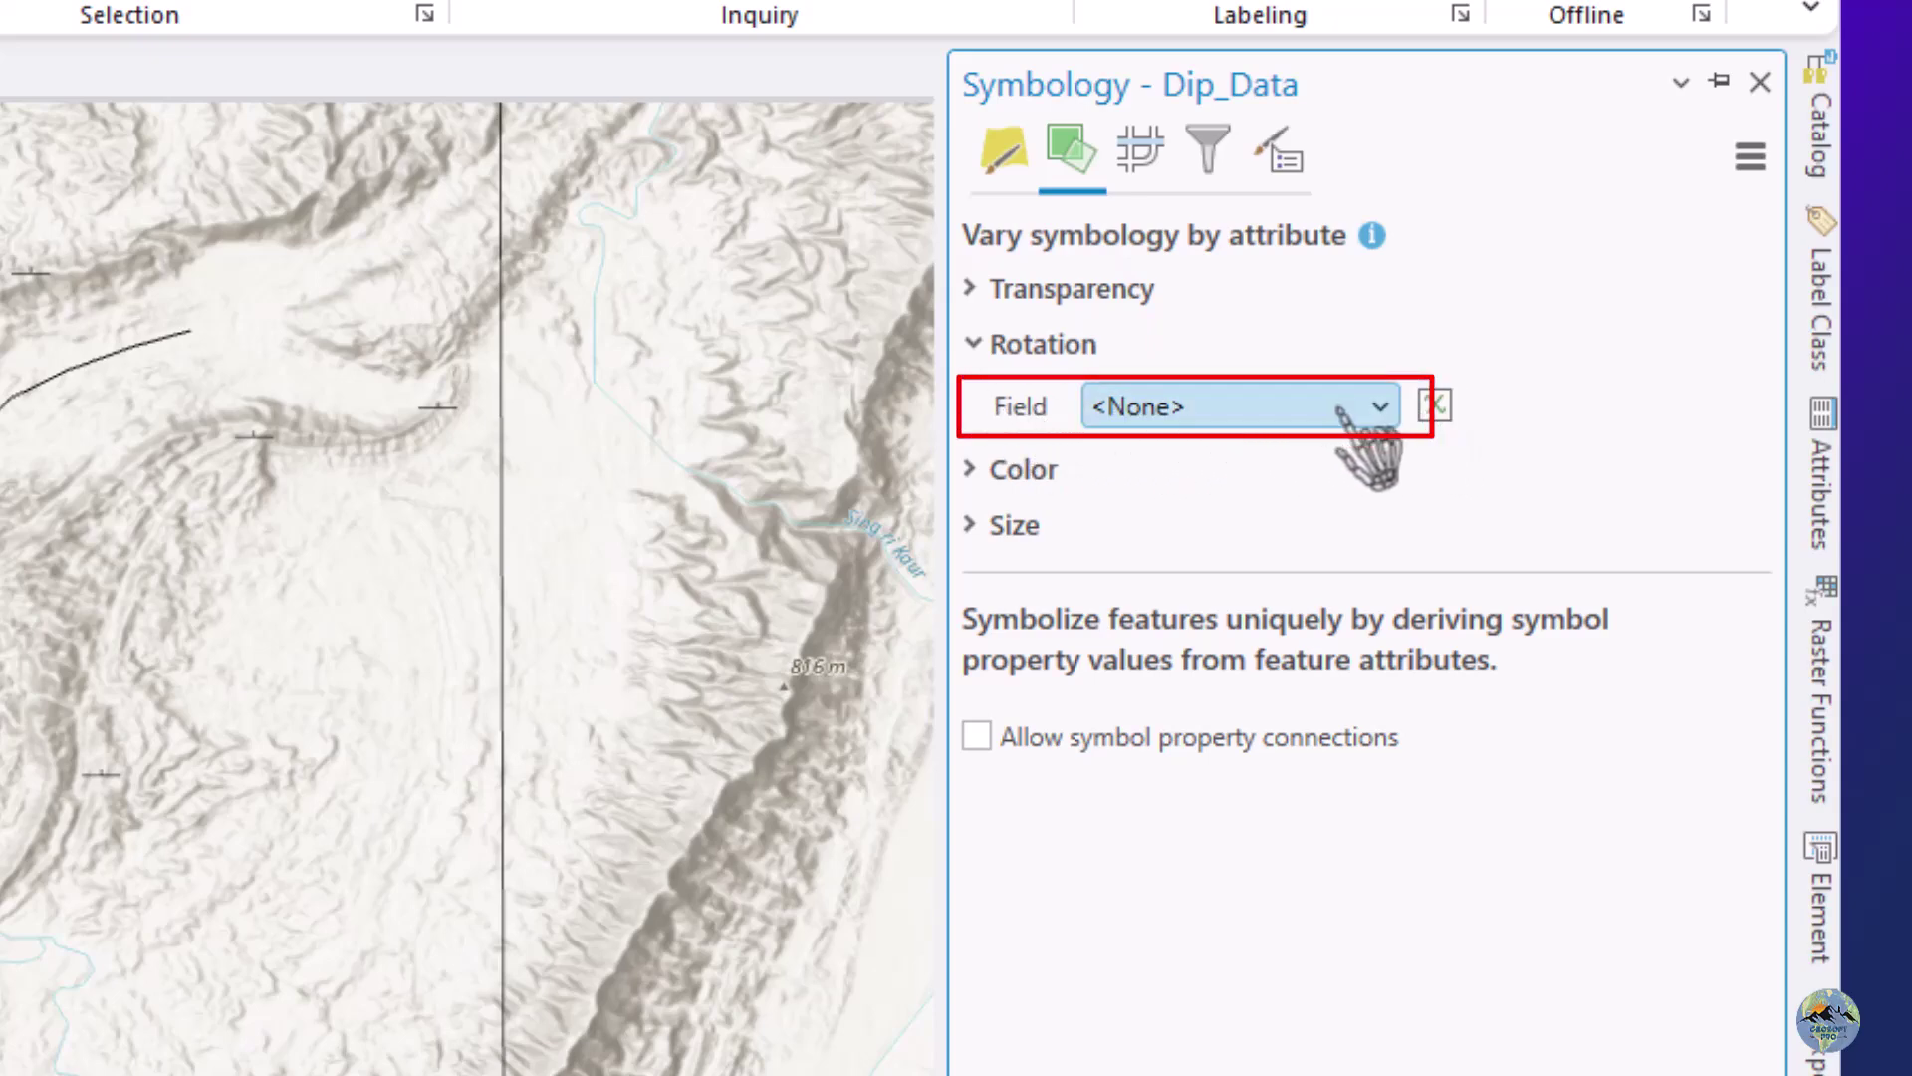
pyautogui.click(1371, 407)
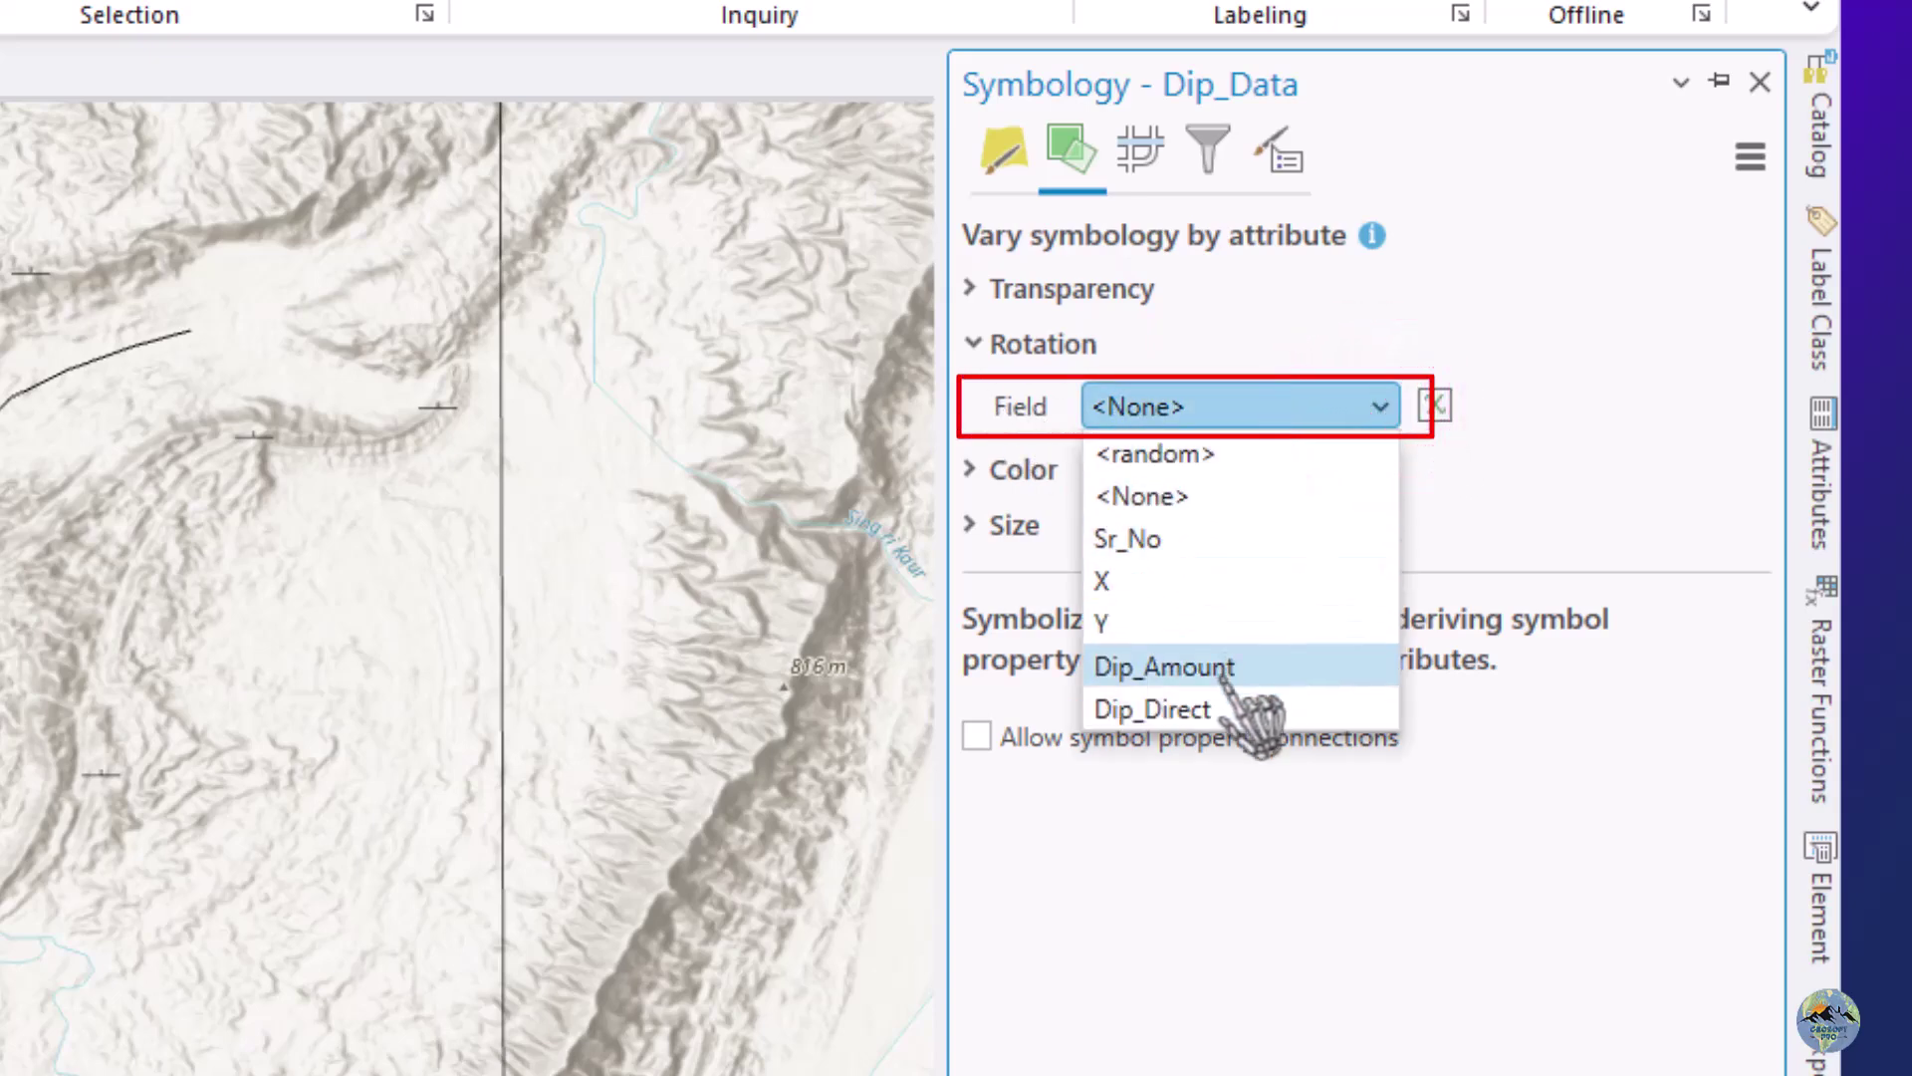
pyautogui.click(1183, 711)
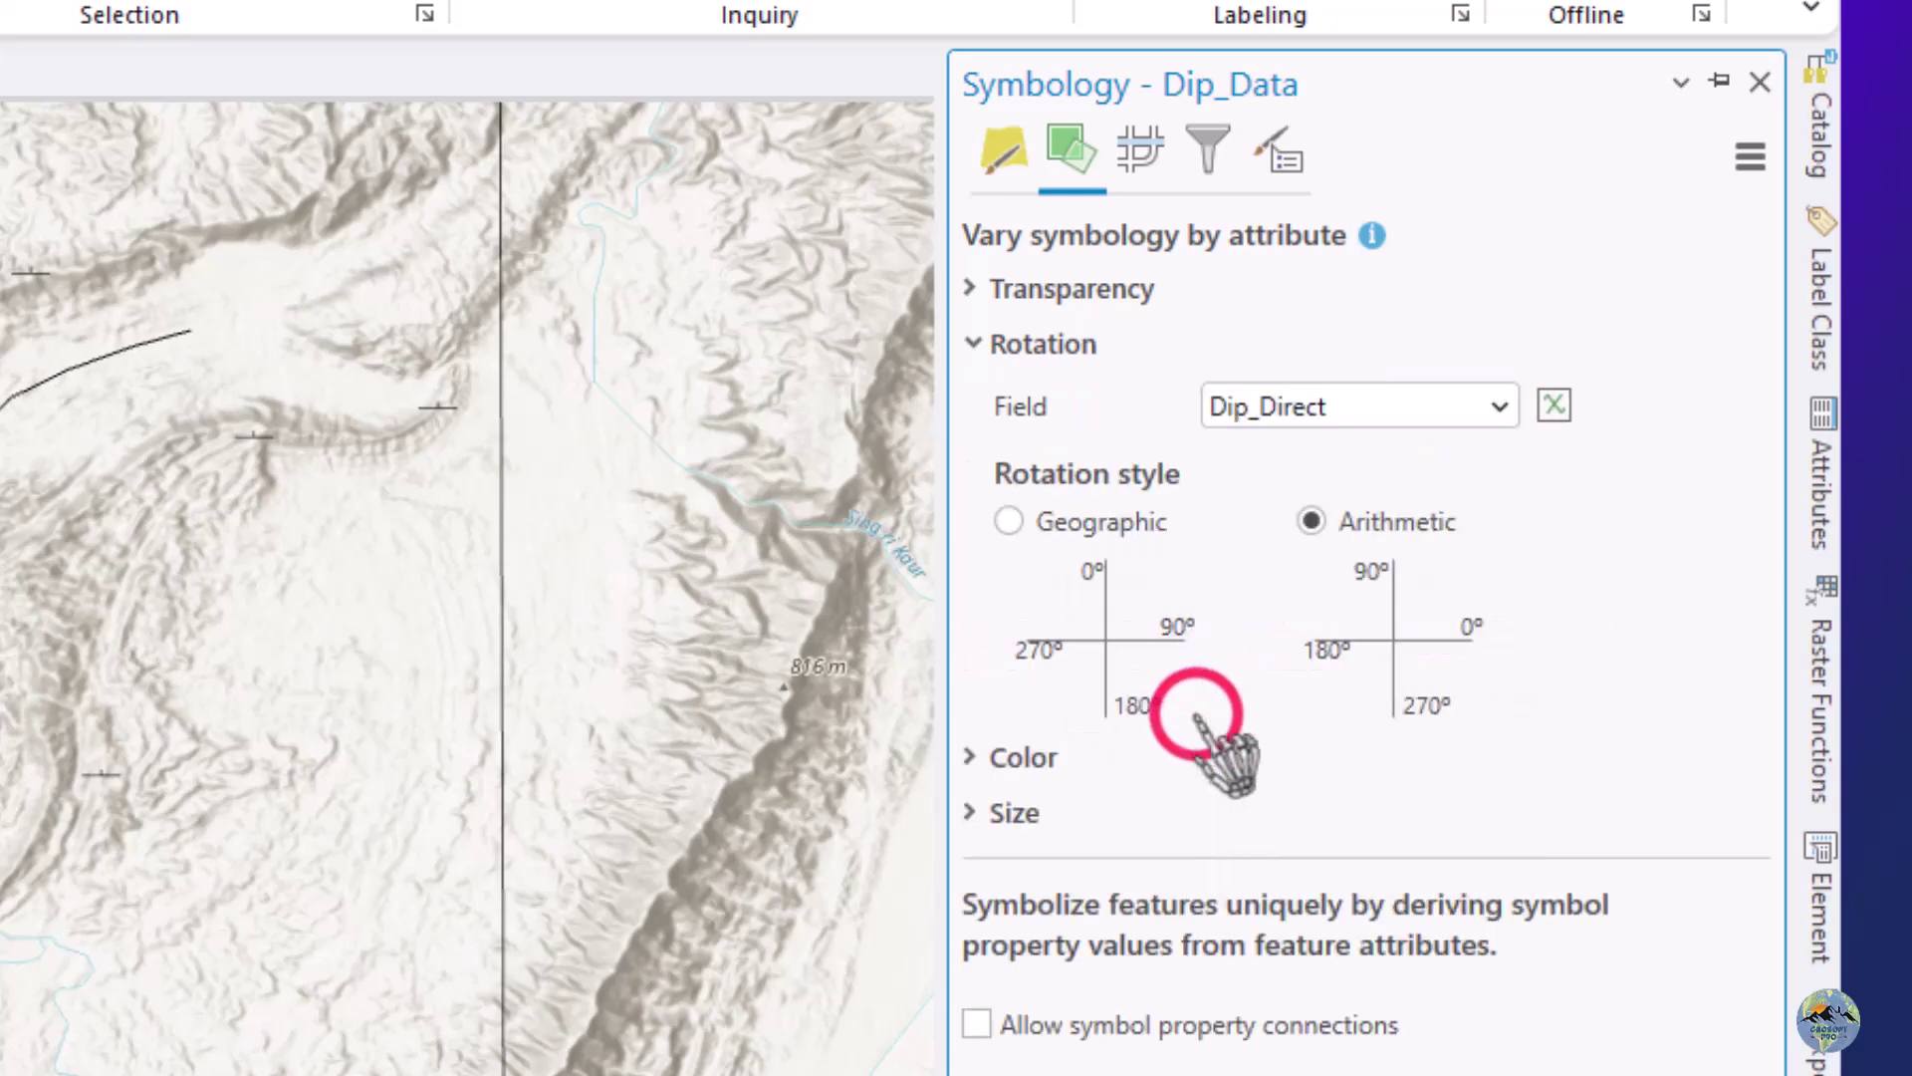
pyautogui.click(1064, 523)
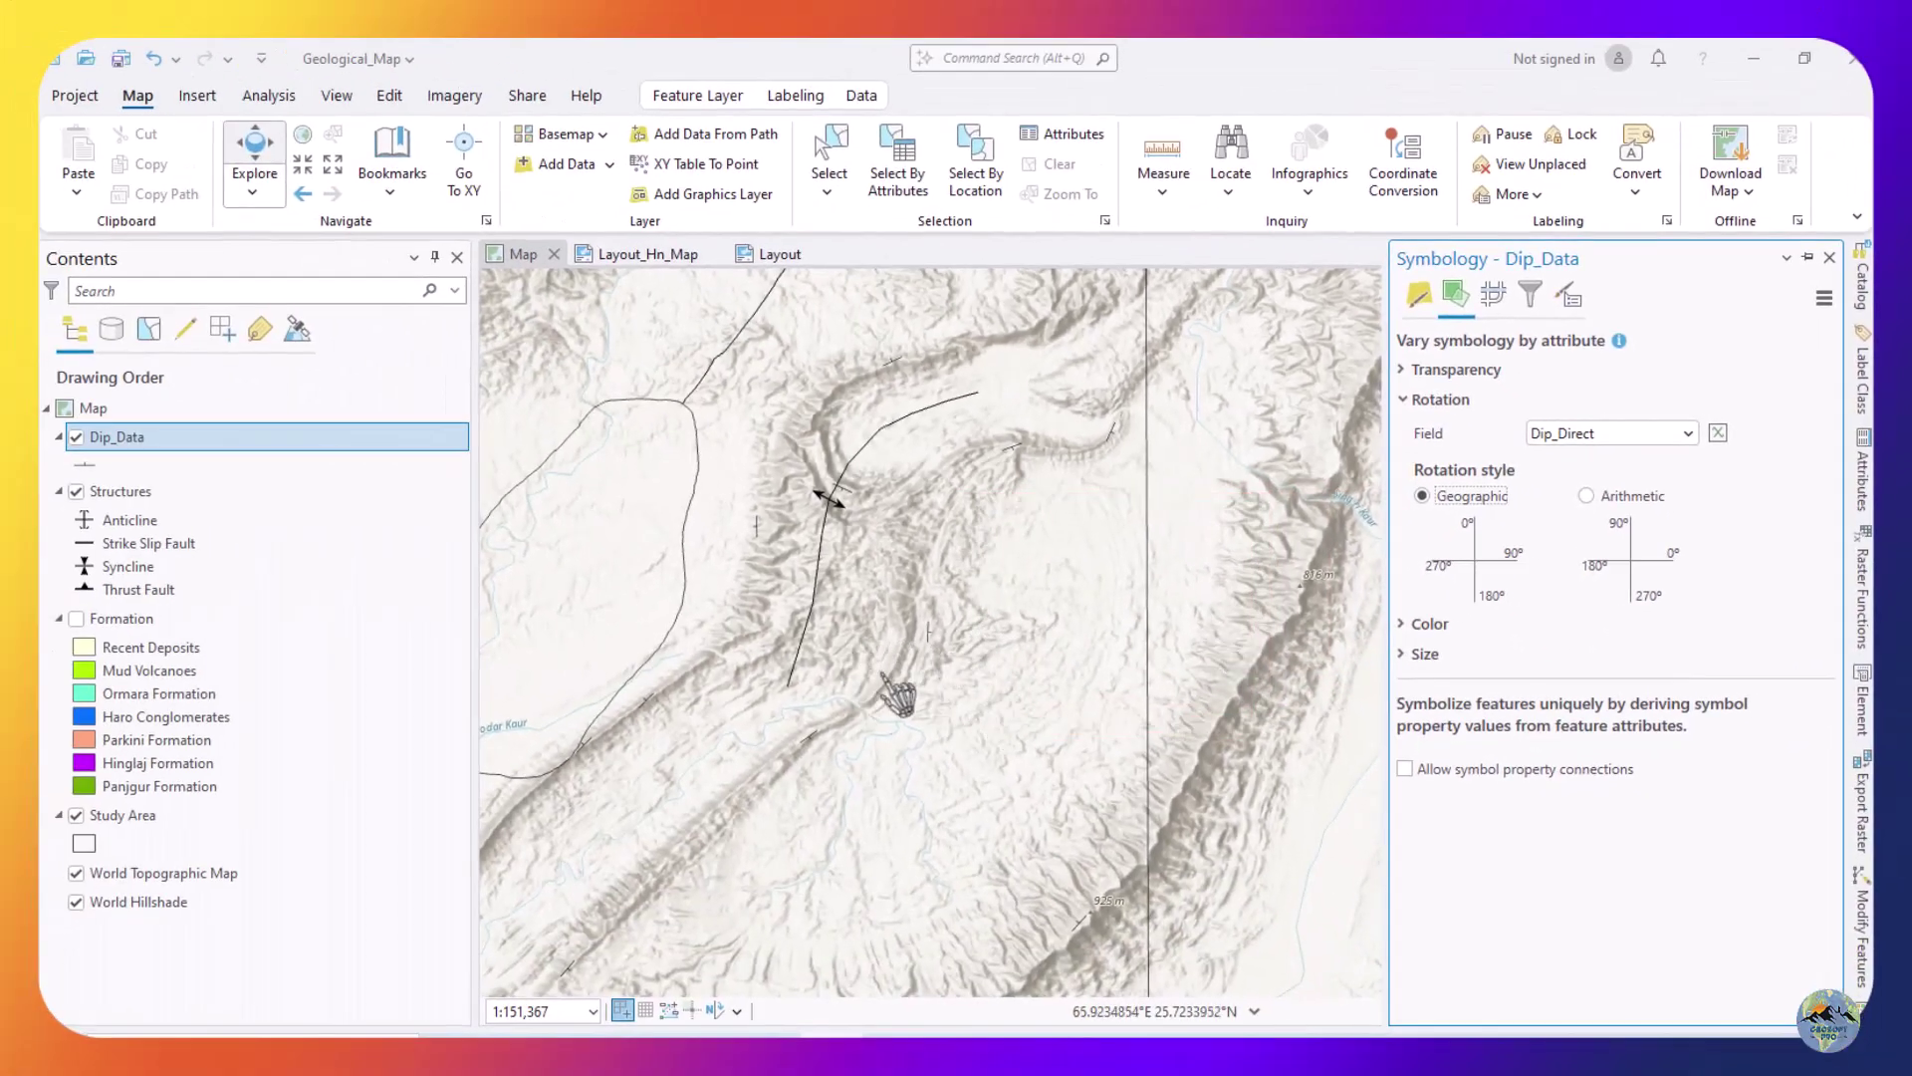
# Pan across the rotated dip symbols and close the Symbology pane.
pyautogui.moveTo(926, 523); pyautogui.dragTo(930, 384)
pyautogui.moveTo(803, 726); pyautogui.dragTo(876, 406)
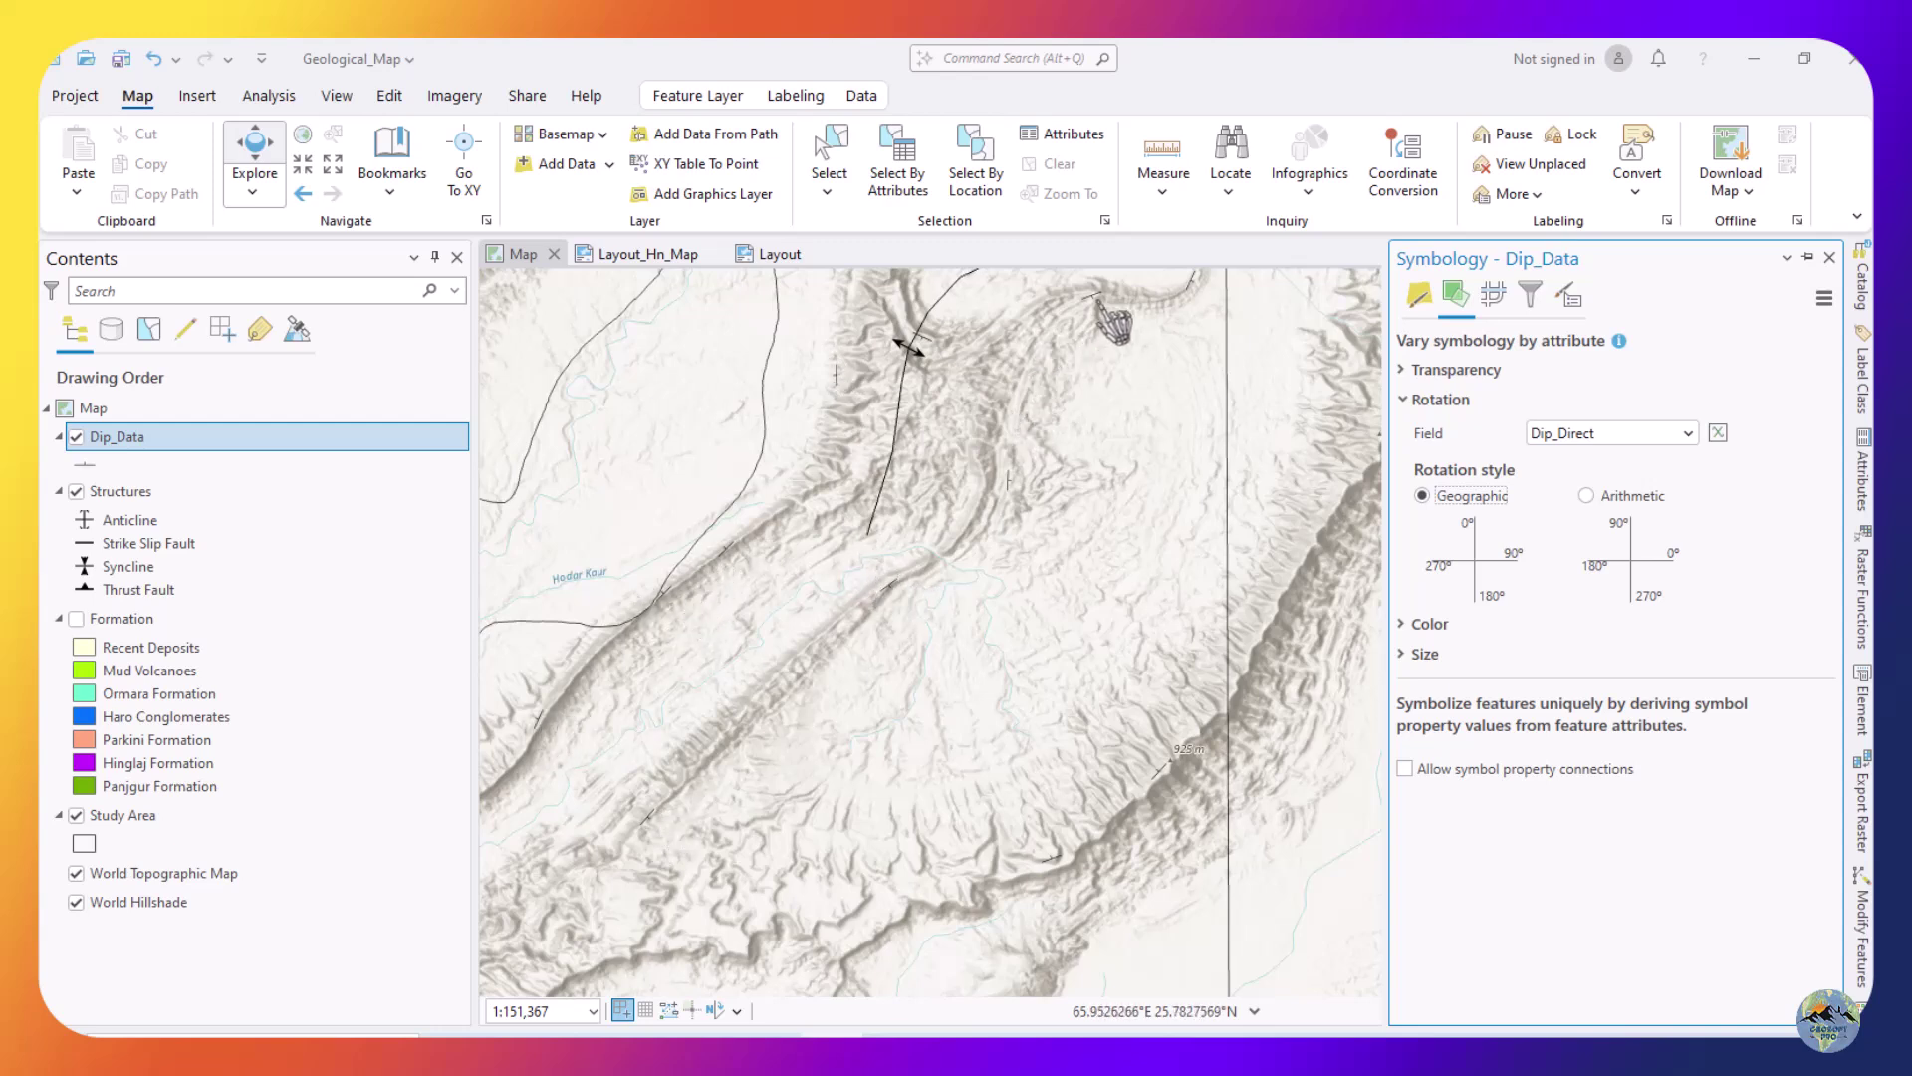
pyautogui.moveTo(1114, 336); pyautogui.dragTo(1143, 523)
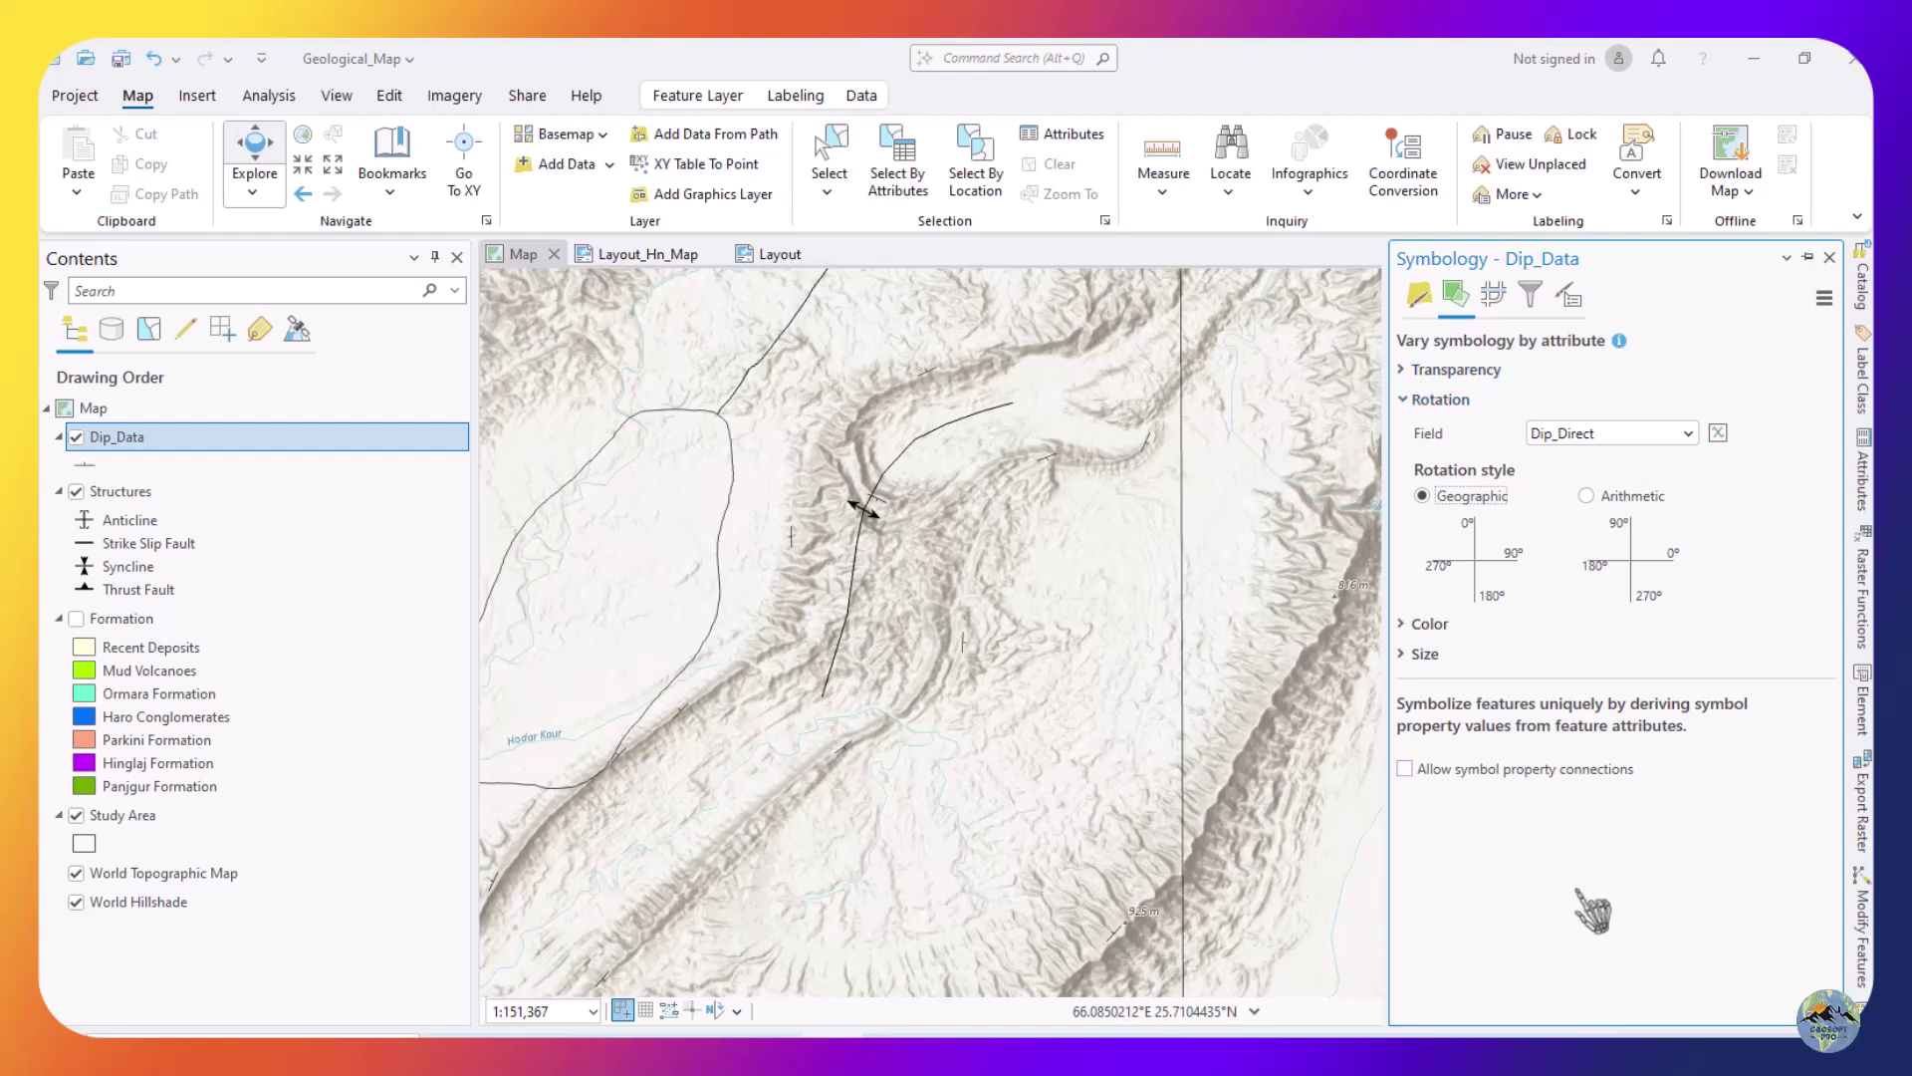
pyautogui.click(1210, 612)
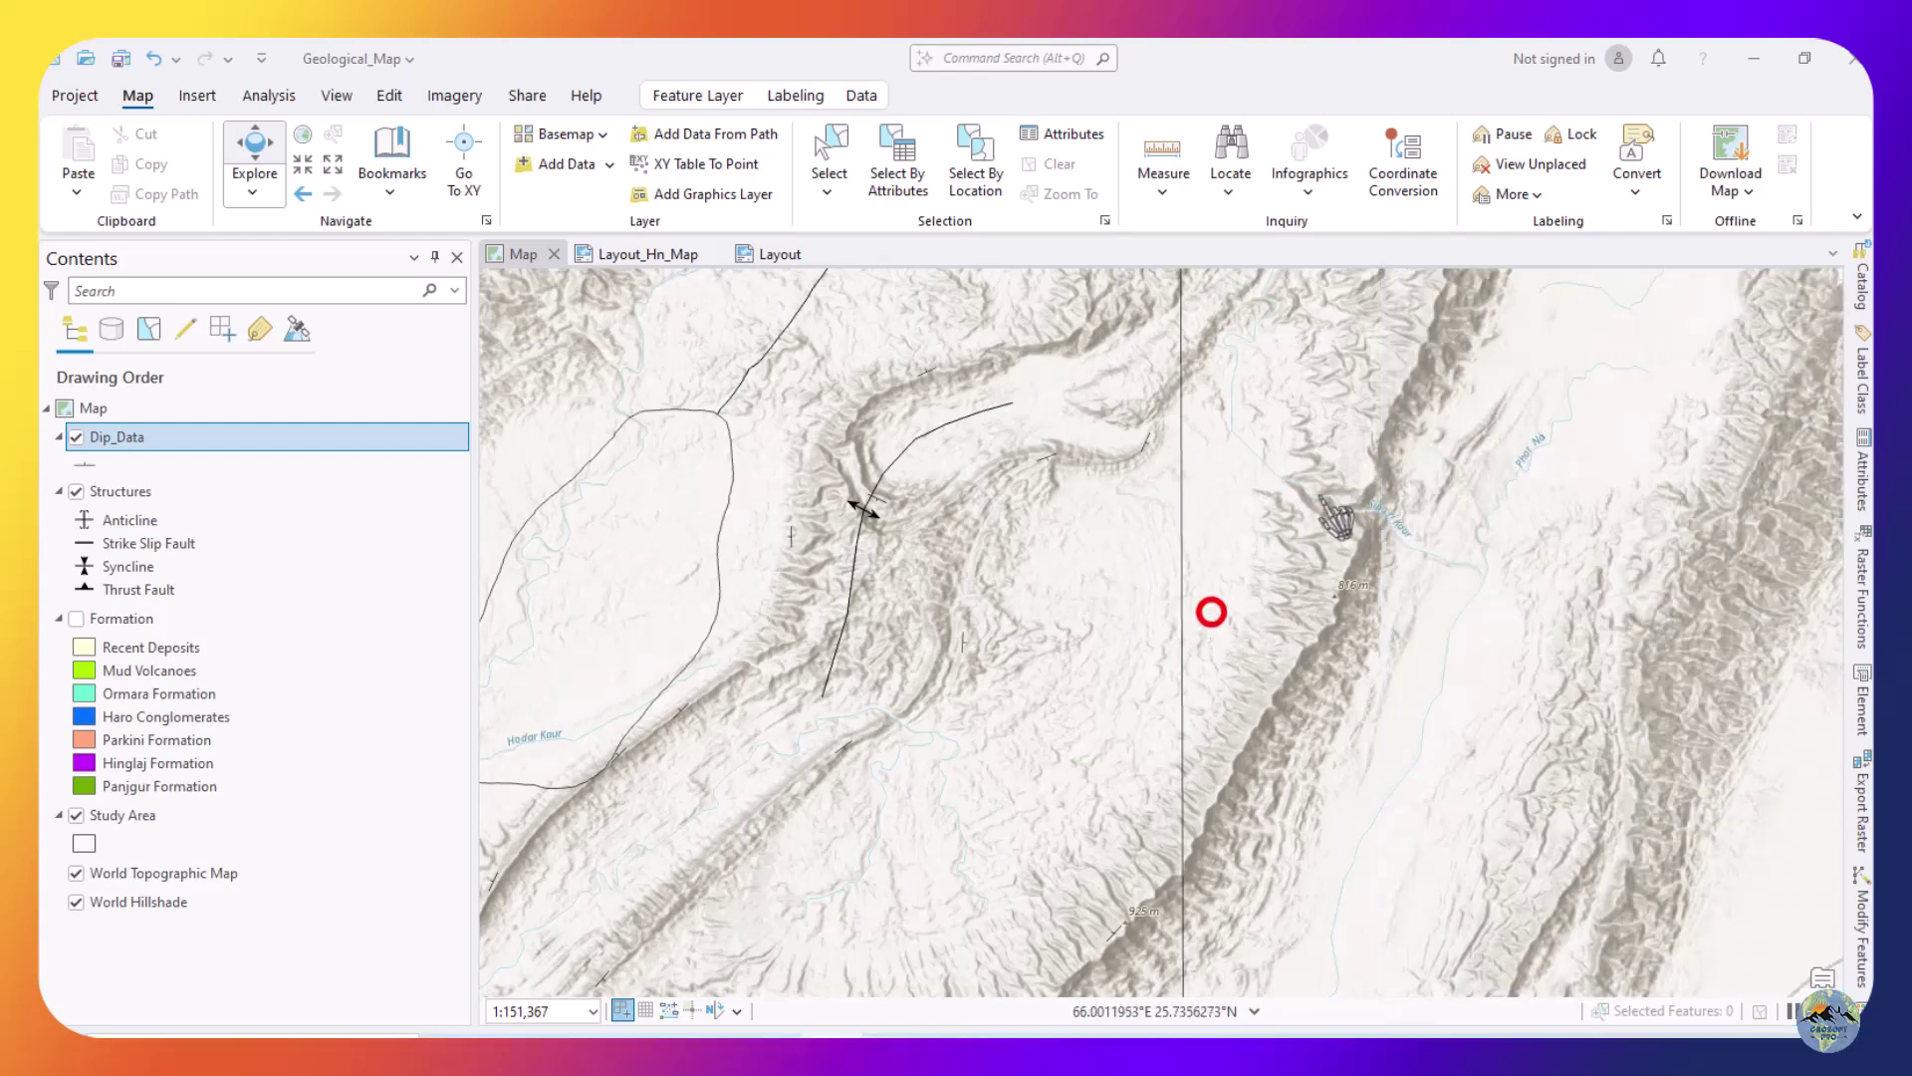
# Turn on Dip_Data labels using the Dip_Amount field at 12 pt font size.
pyautogui.click(115, 435)
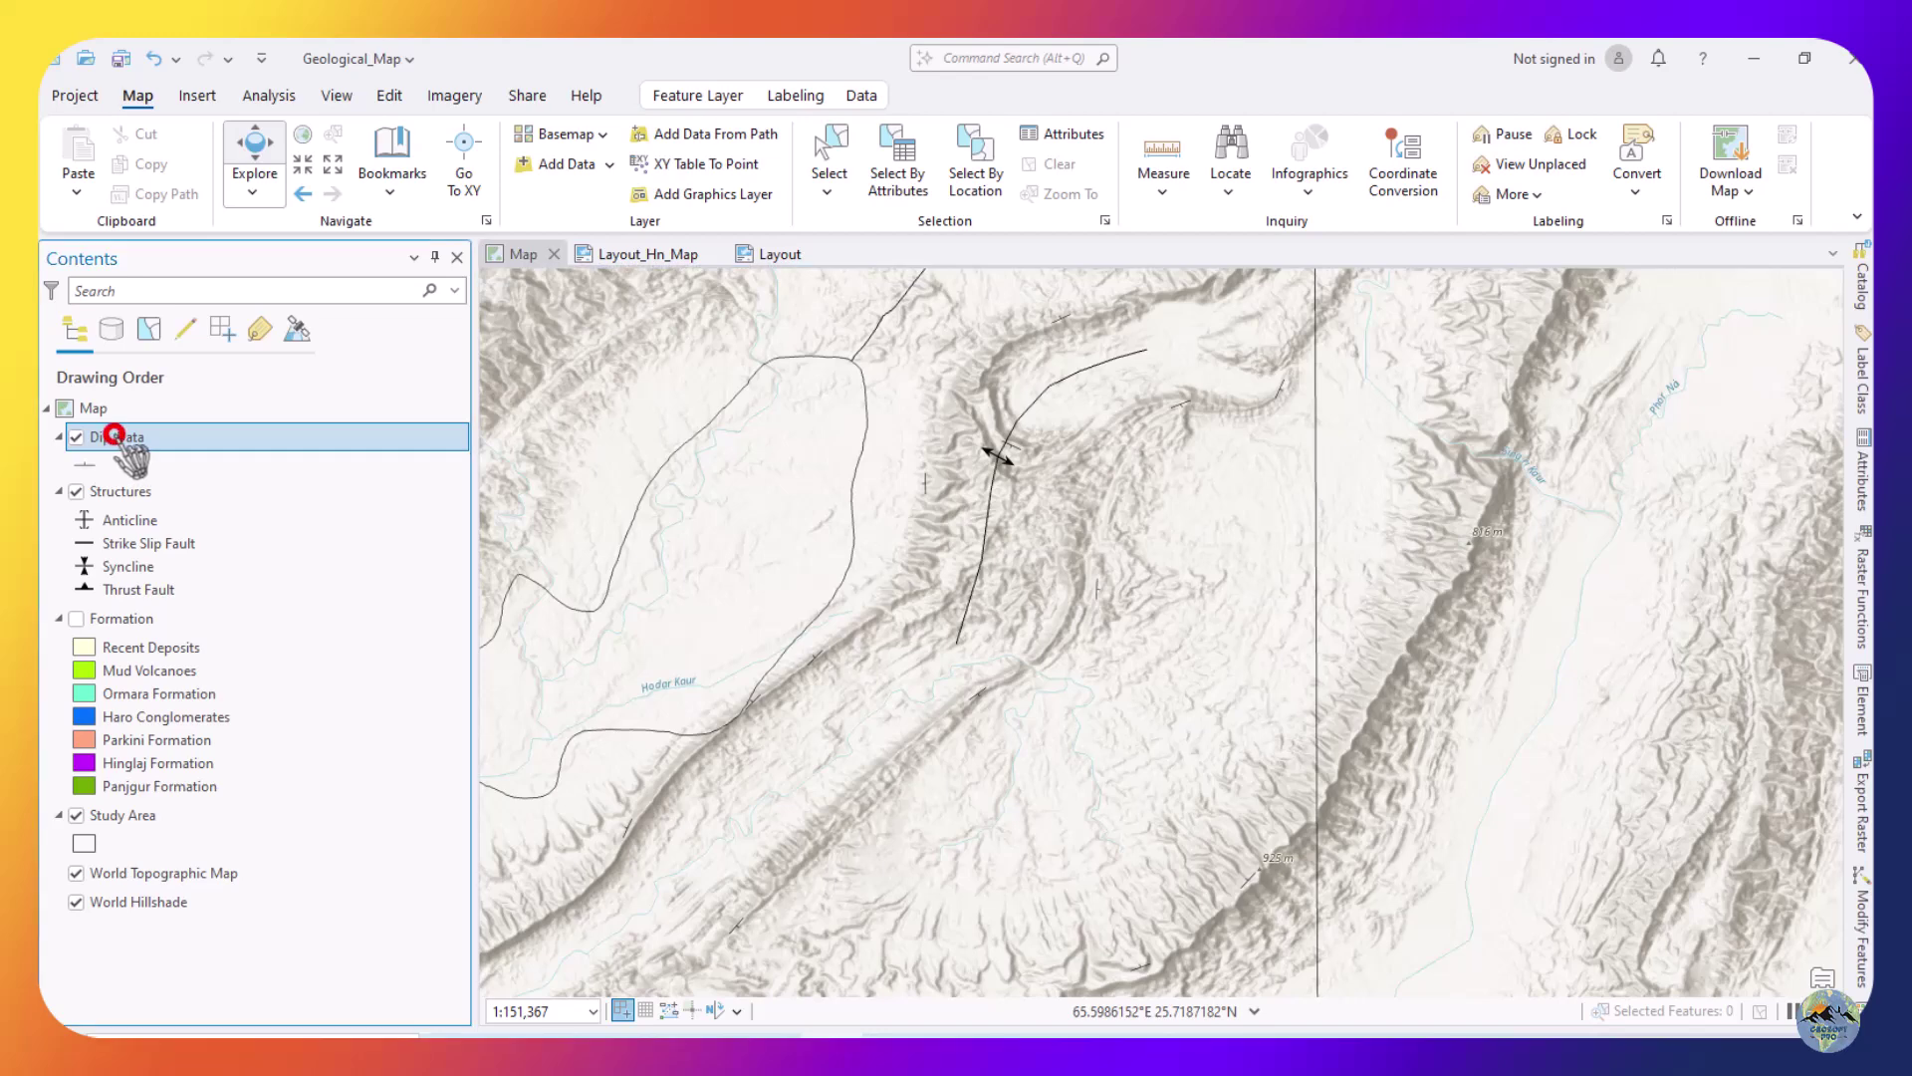
pyautogui.click(787, 96)
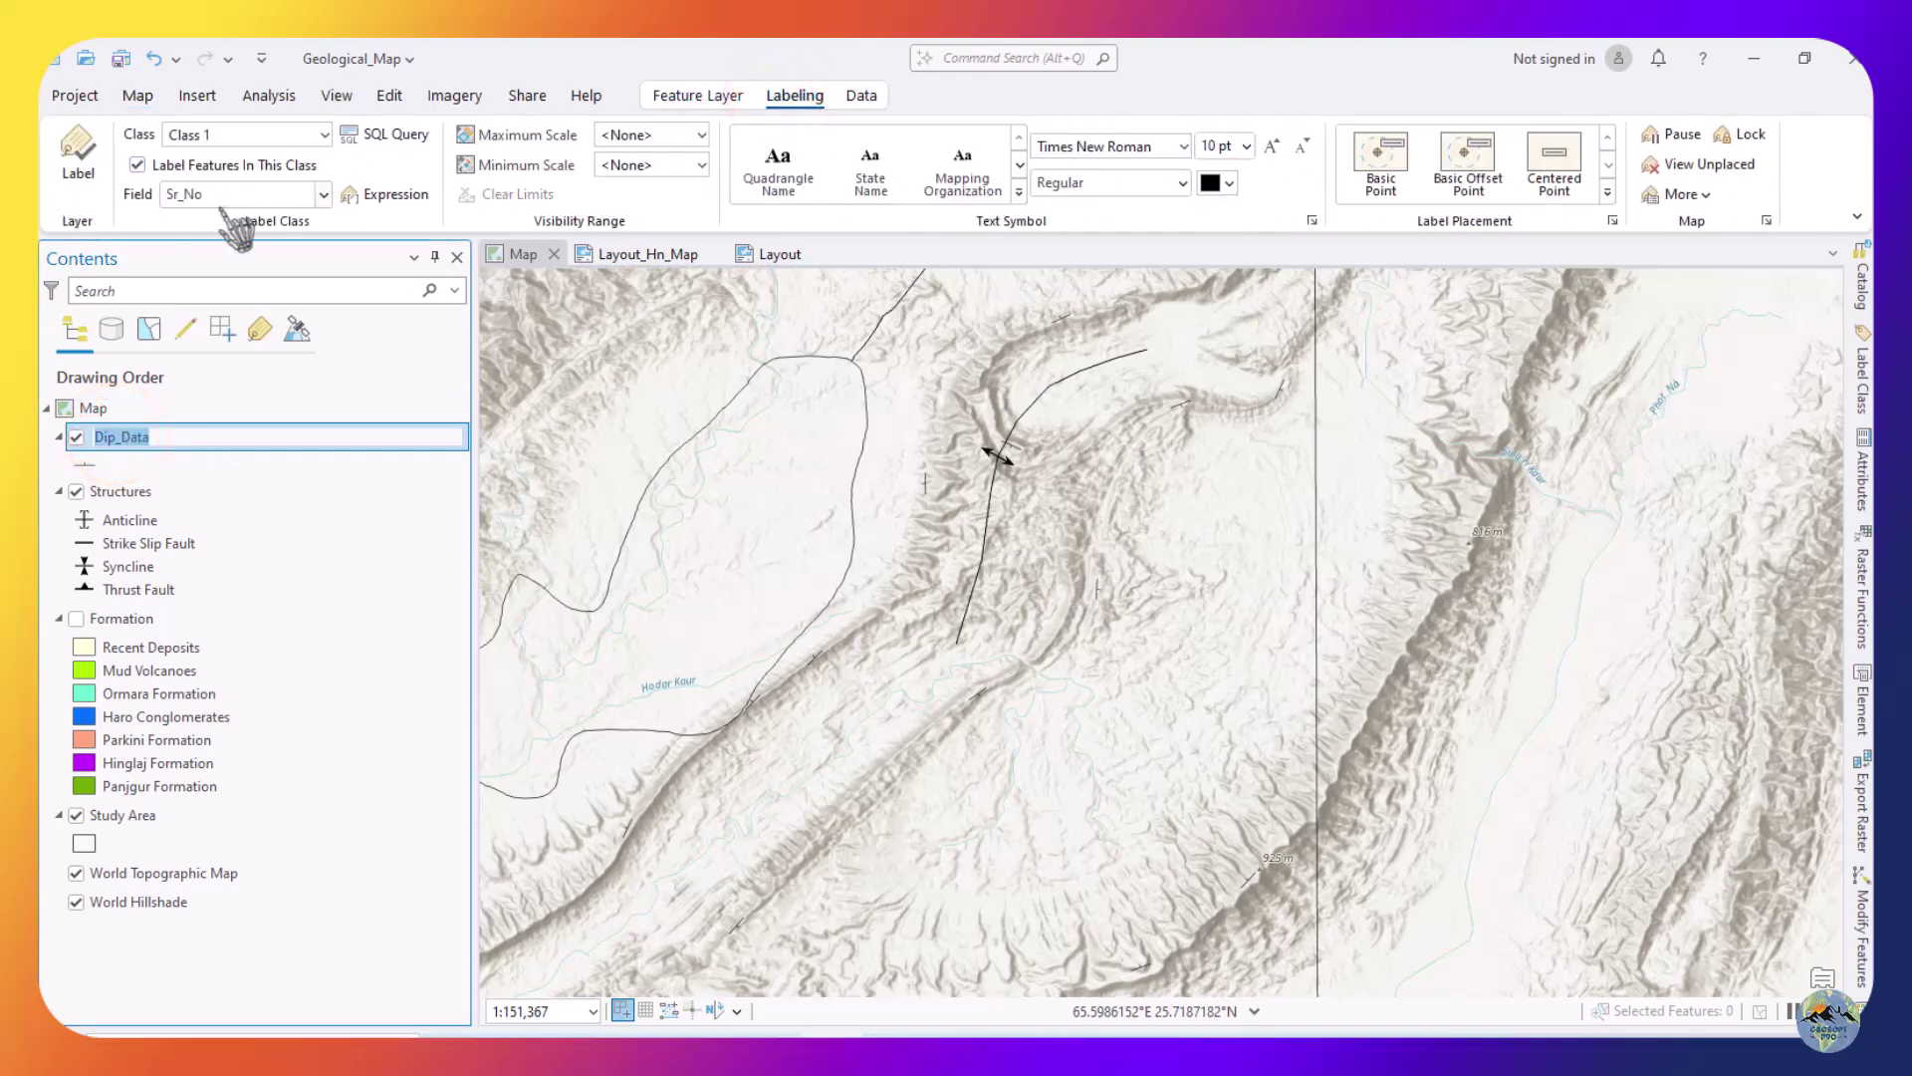
pyautogui.click(324, 193)
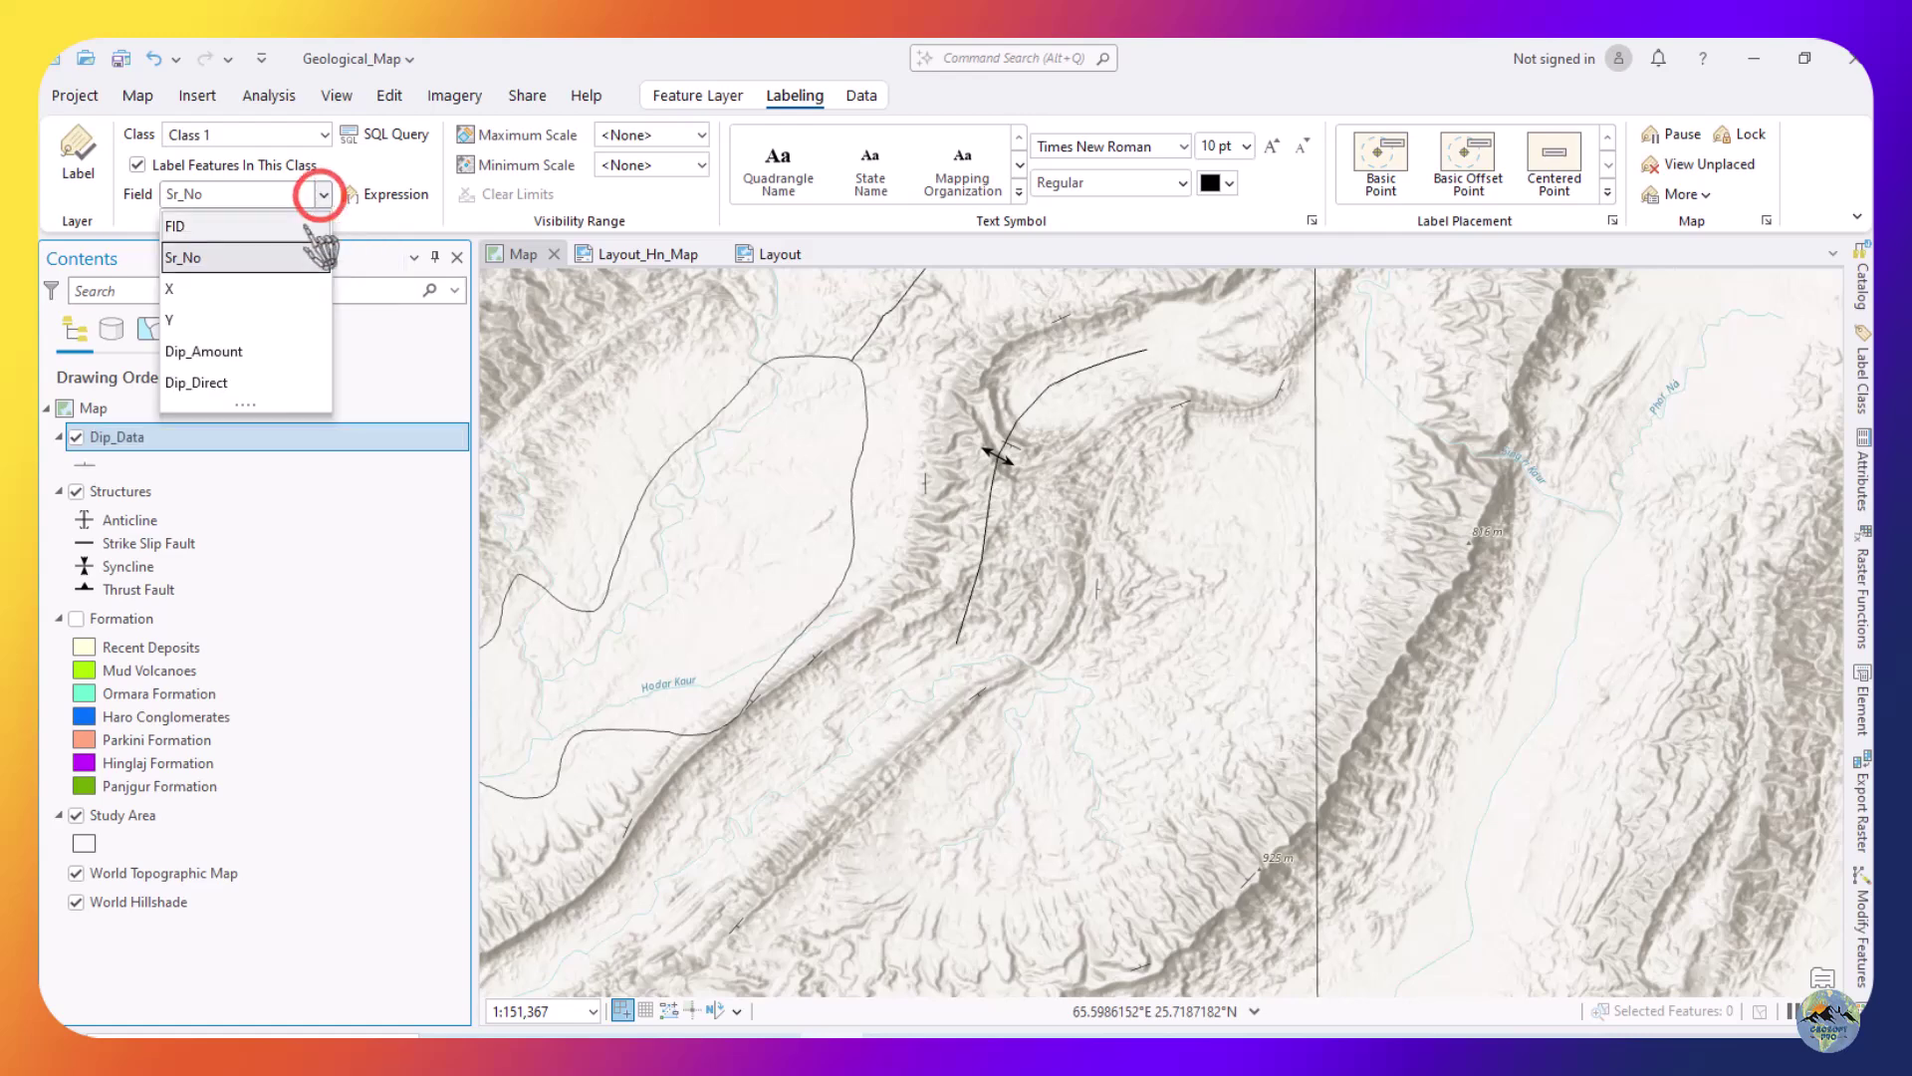
pyautogui.click(222, 351)
pyautogui.click(79, 134)
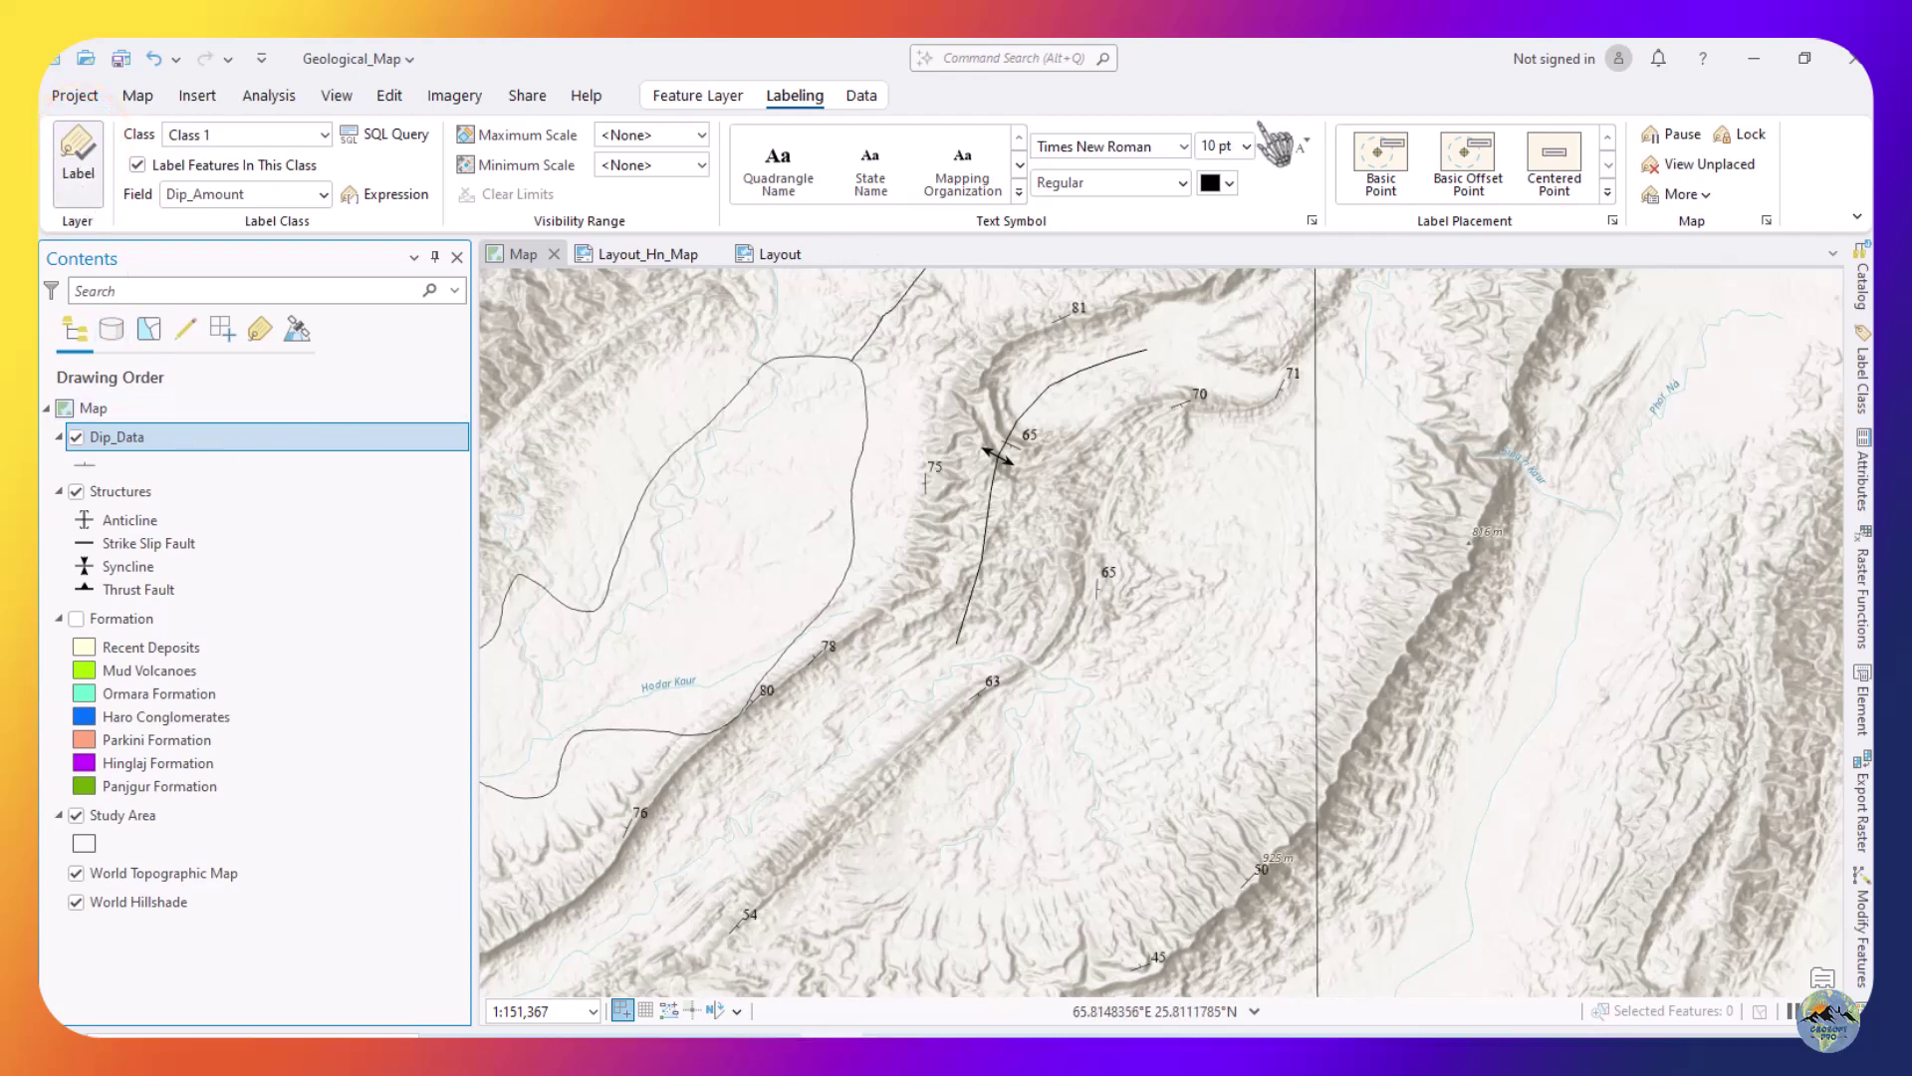
pyautogui.click(1245, 145)
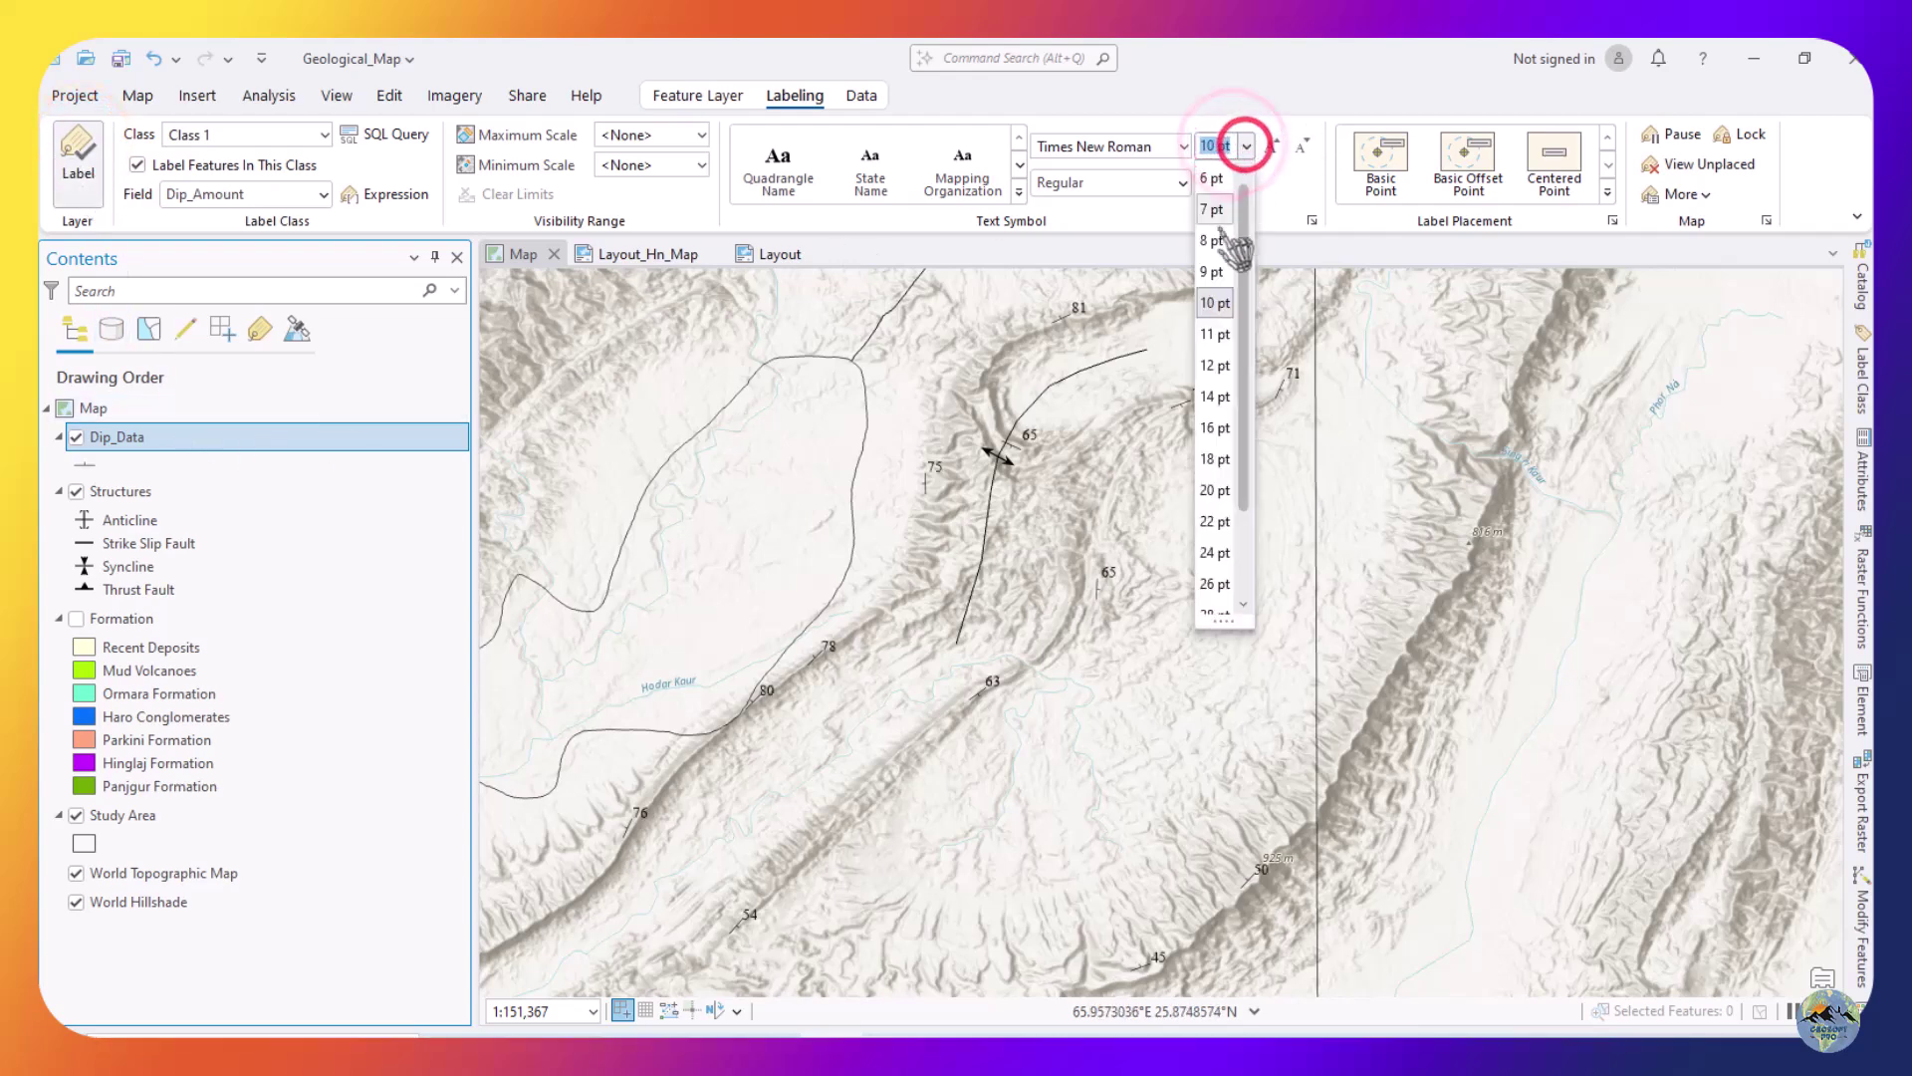
pyautogui.click(1213, 365)
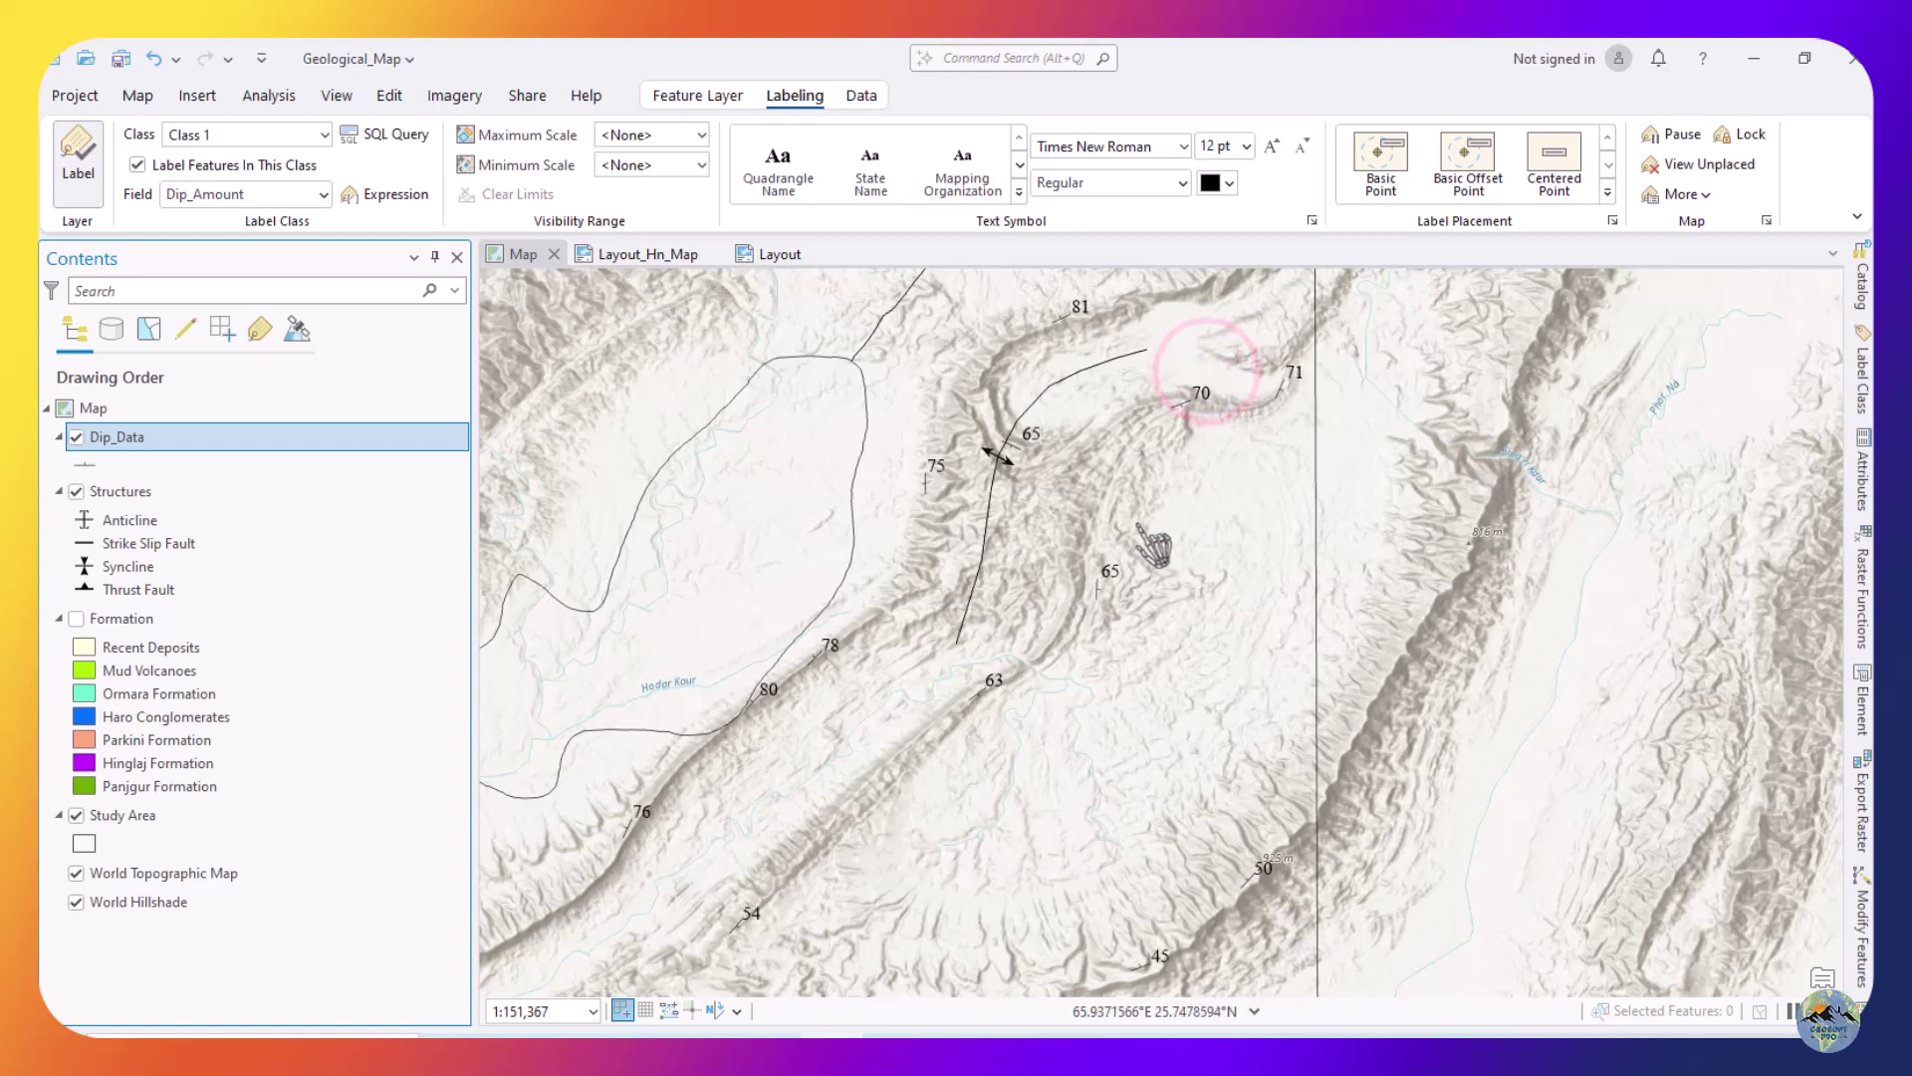
pyautogui.moveTo(1284, 483); pyautogui.dragTo(1190, 484)
pyautogui.moveTo(1146, 707)
pyautogui.mouseDown()
pyautogui.moveTo(1145, 811)
pyautogui.moveTo(1168, 697)
pyautogui.mouseUp()
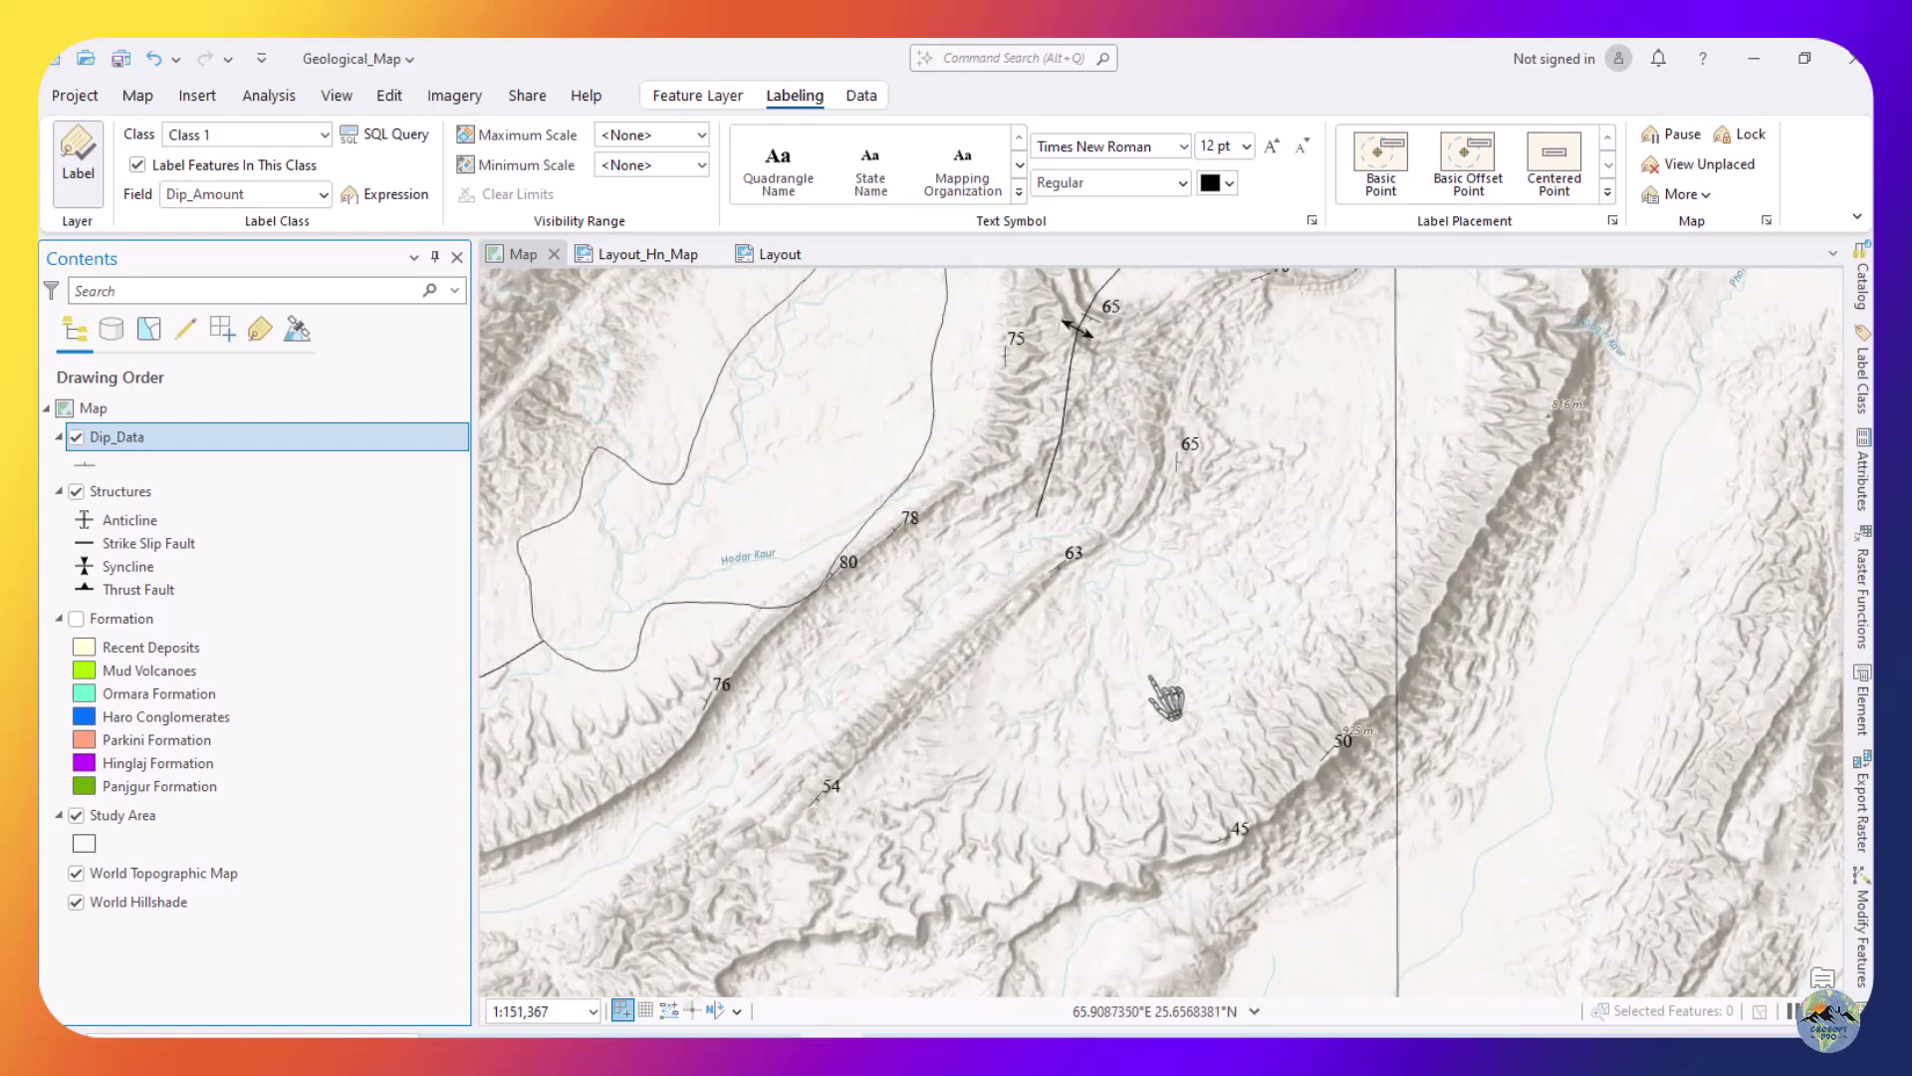
# Turn off World Hillshade and World Topographic Map, then pan and zoom around the dip points.
pyautogui.click(76, 901)
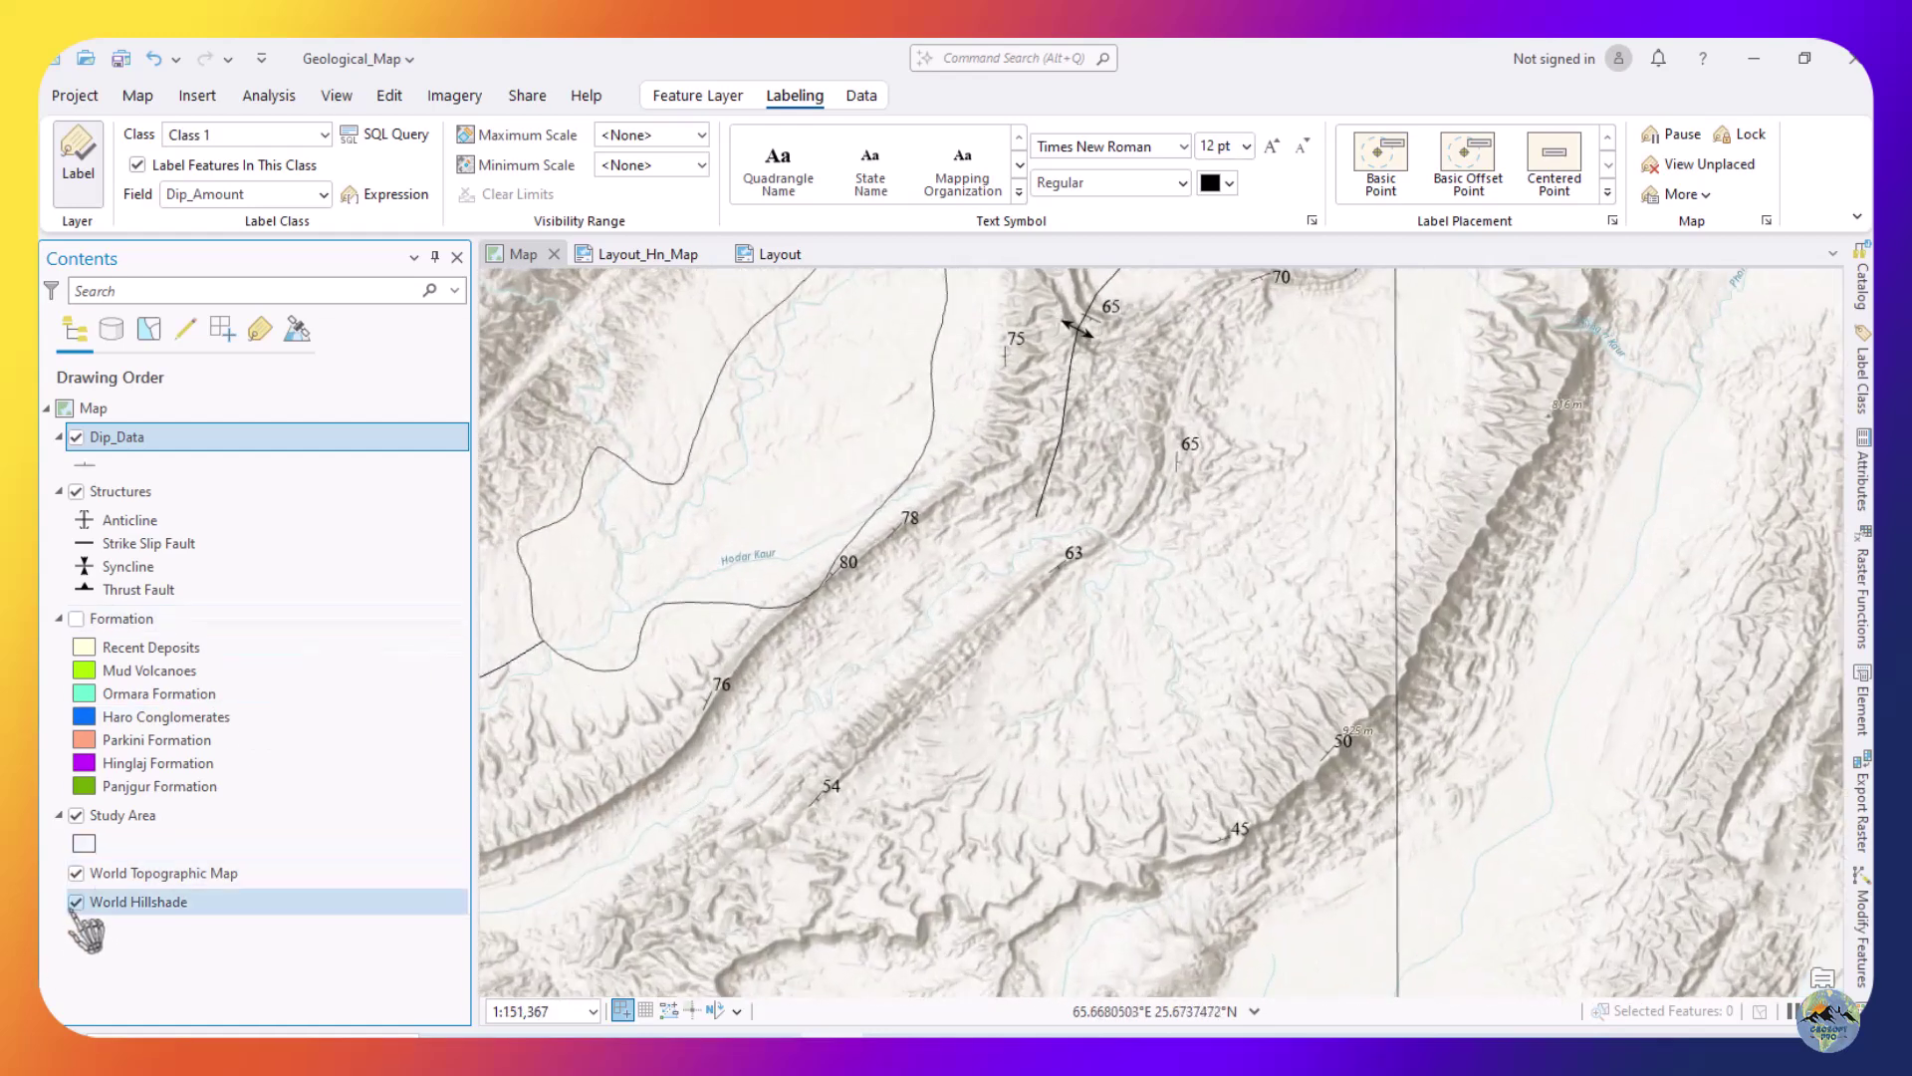
pyautogui.click(76, 873)
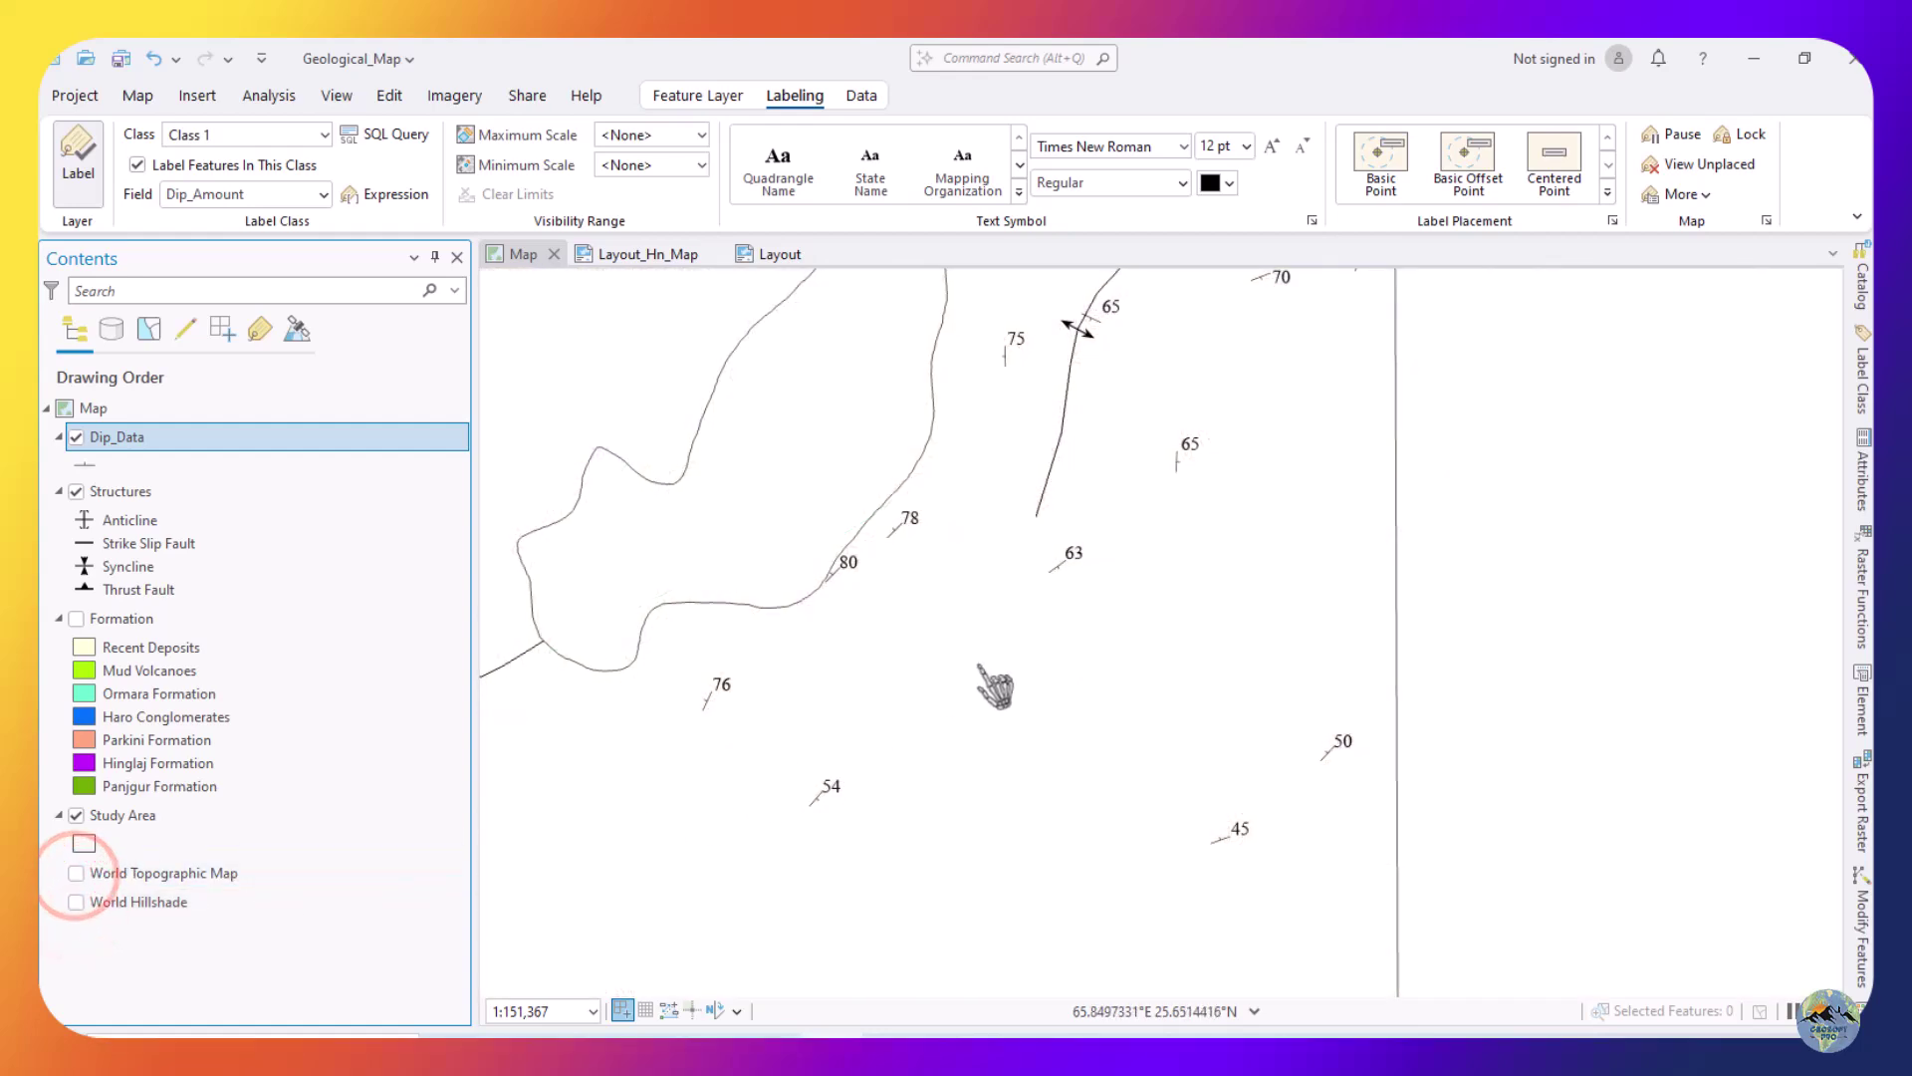
pyautogui.moveTo(968, 657); pyautogui.dragTo(900, 814)
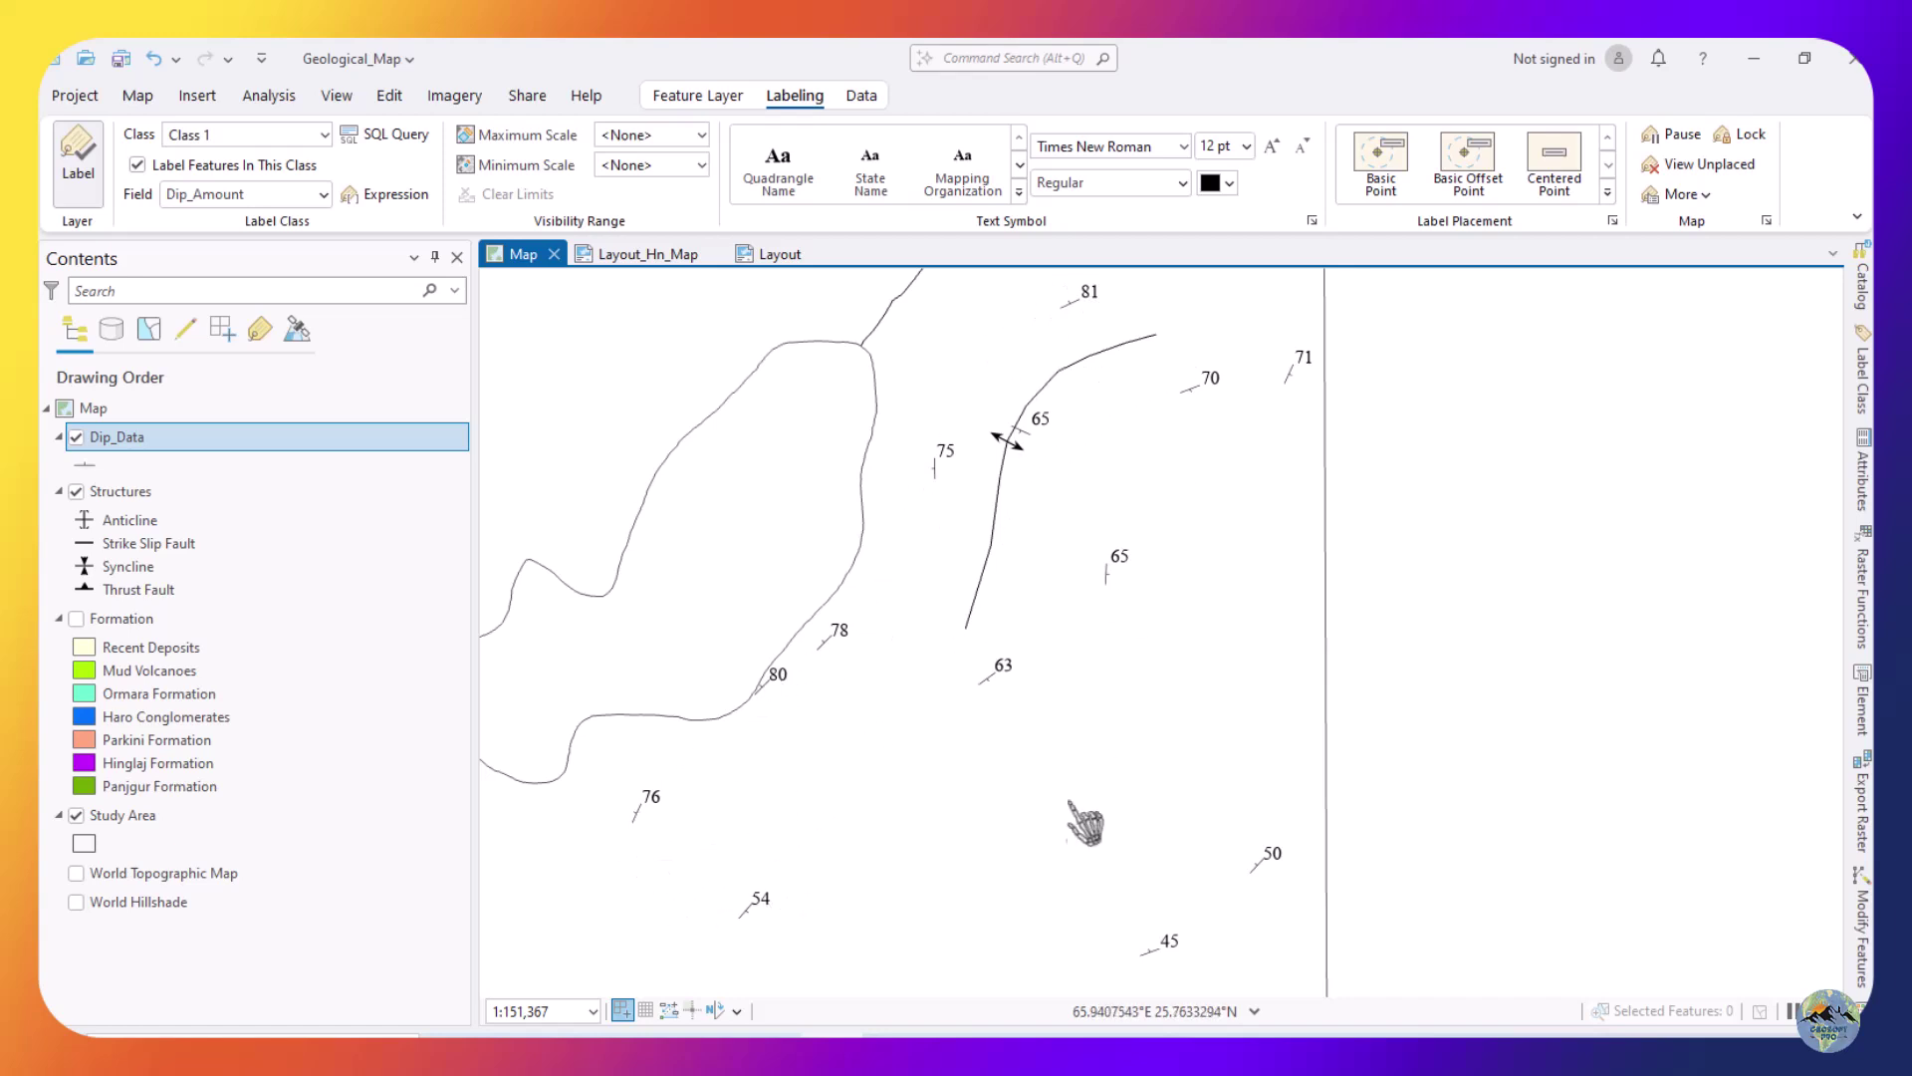
pyautogui.moveTo(1037, 833); pyautogui.dragTo(1037, 668)
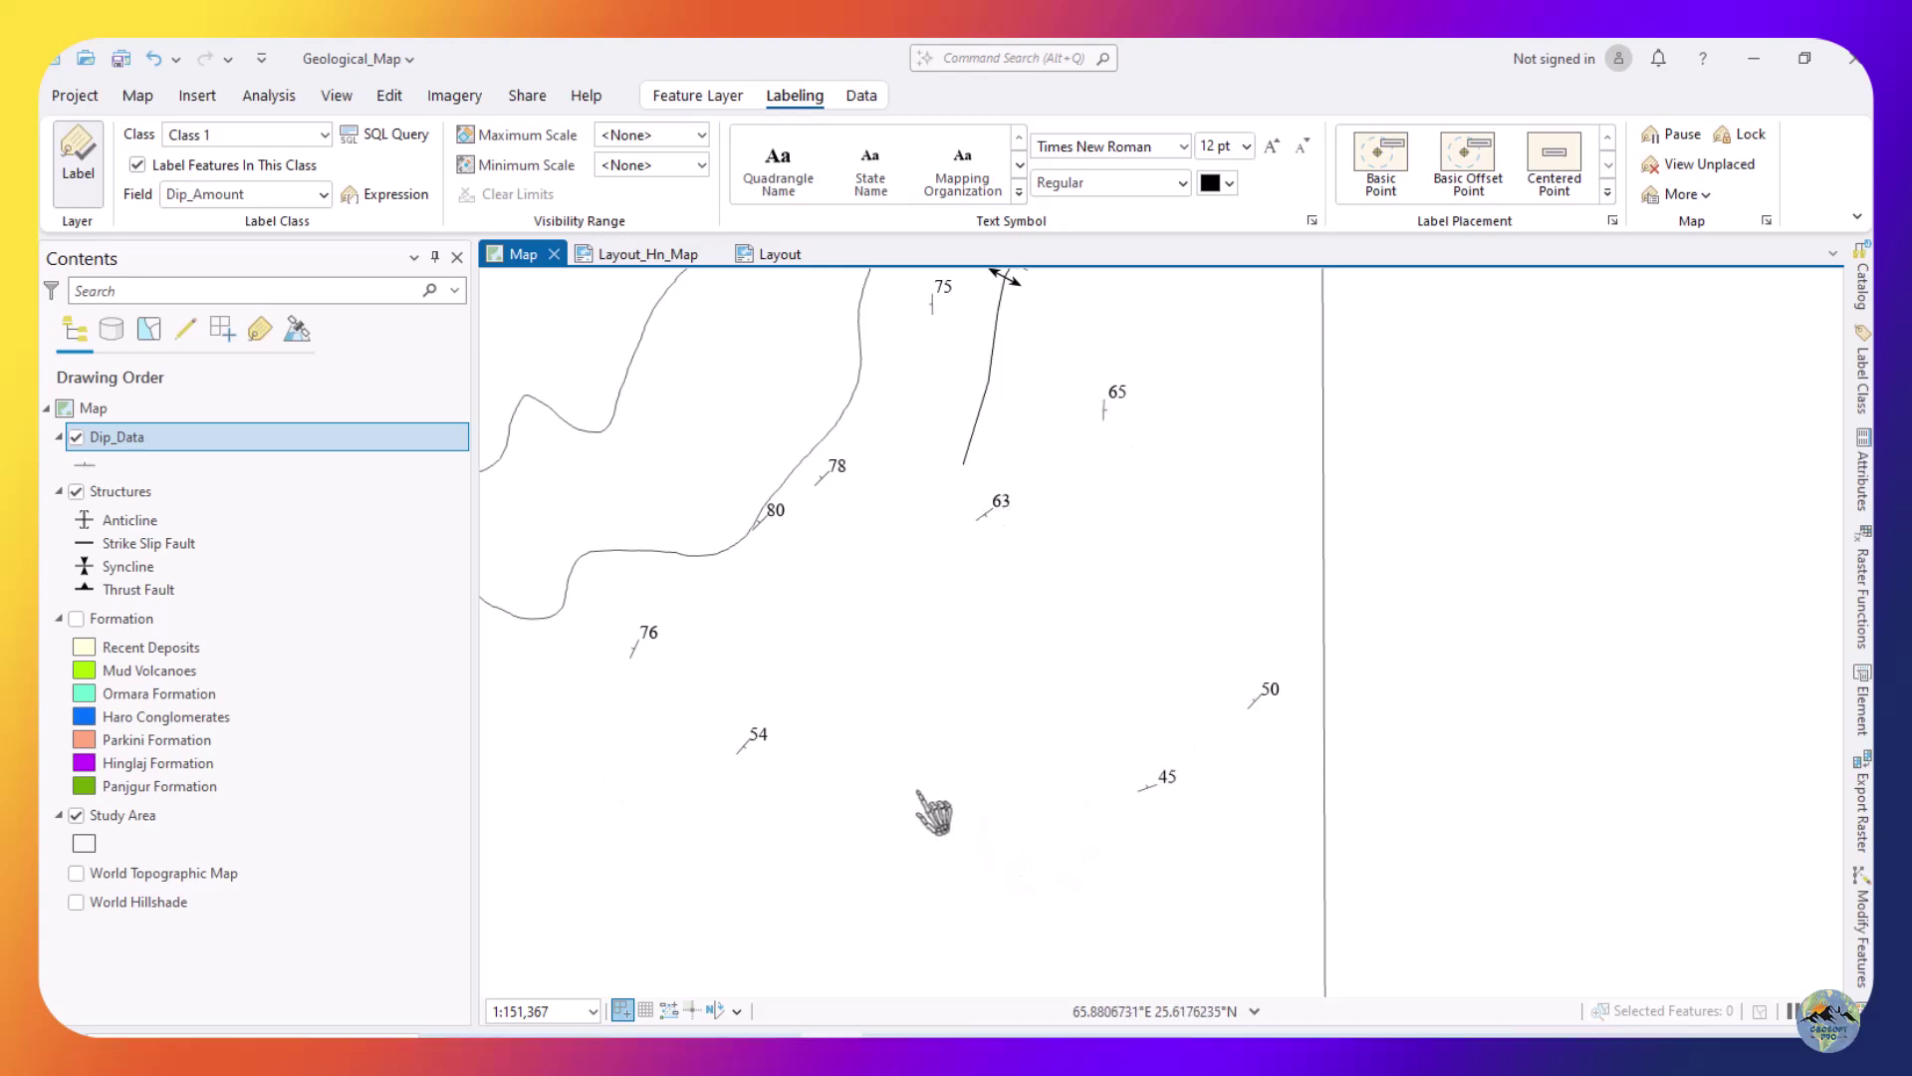
pyautogui.scroll(-4, 1076, 671)
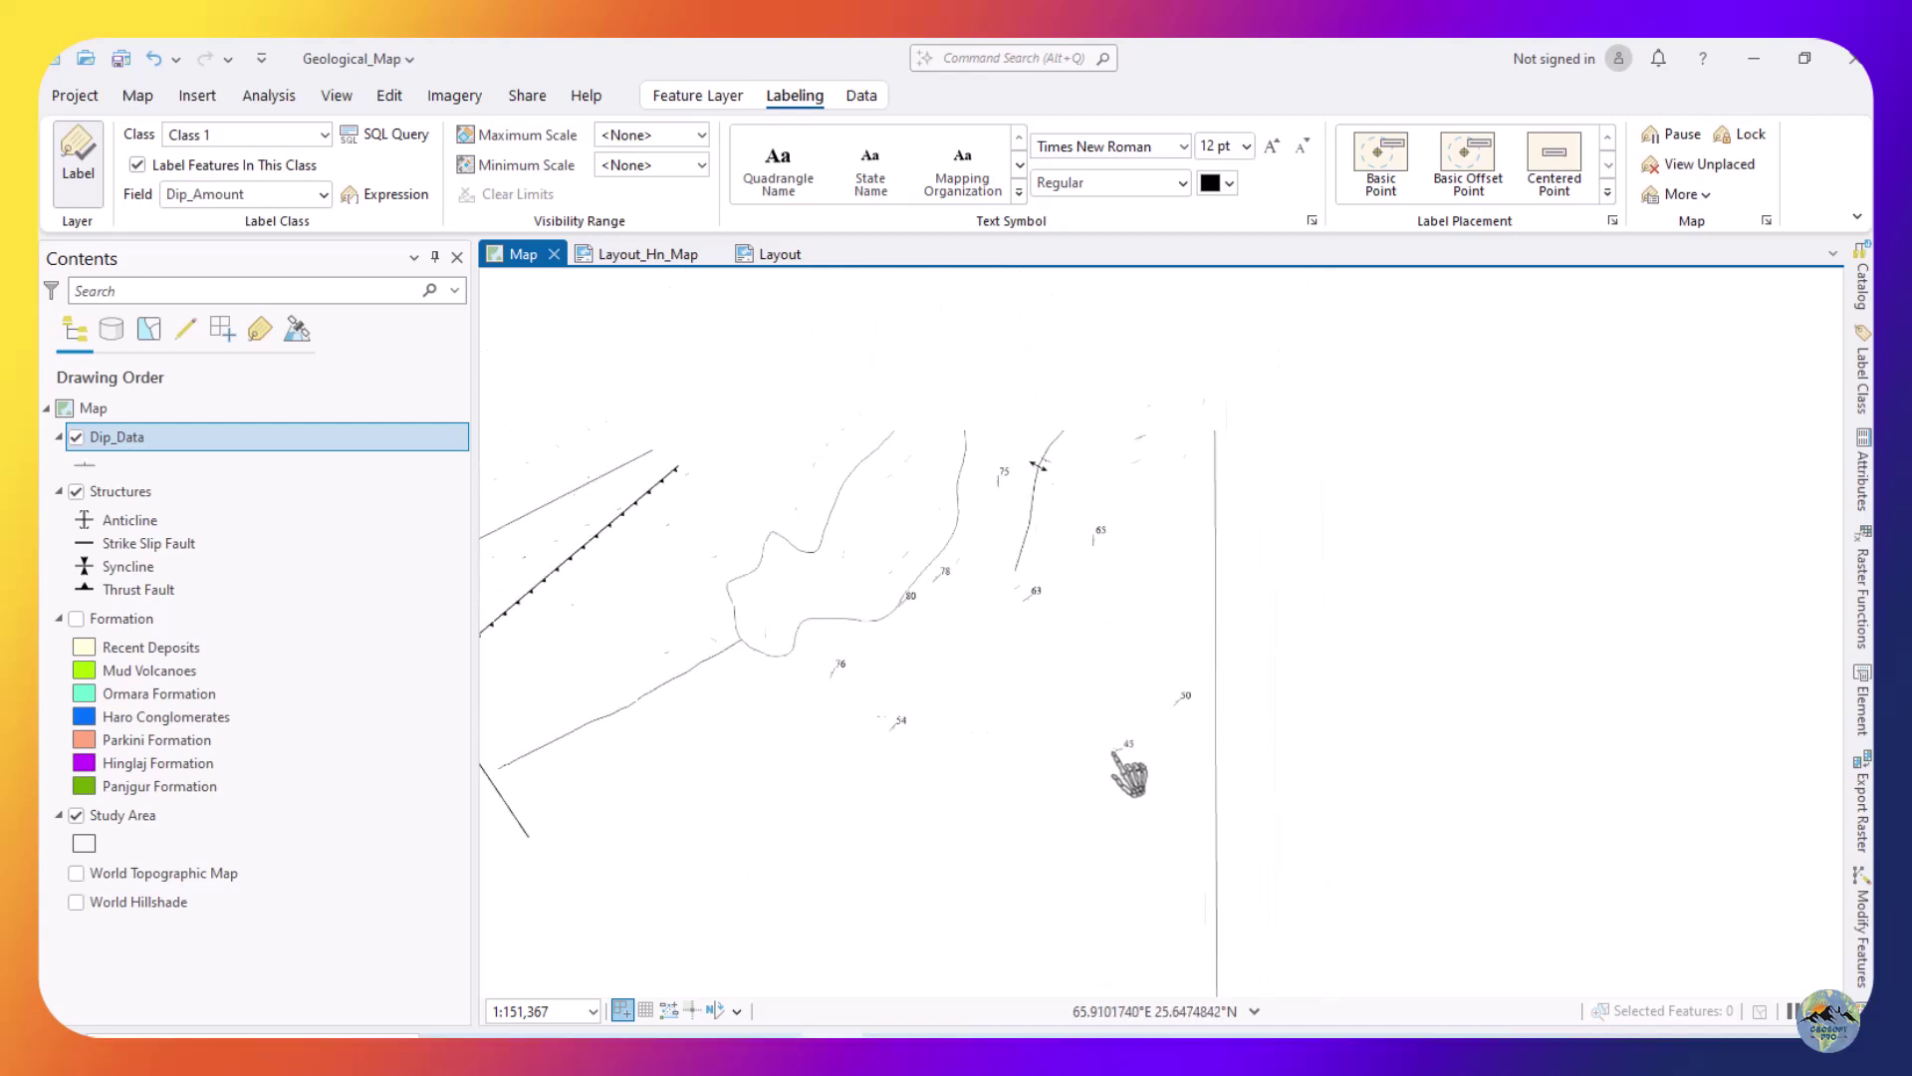
pyautogui.moveTo(1295, 543); pyautogui.dragTo(1088, 883)
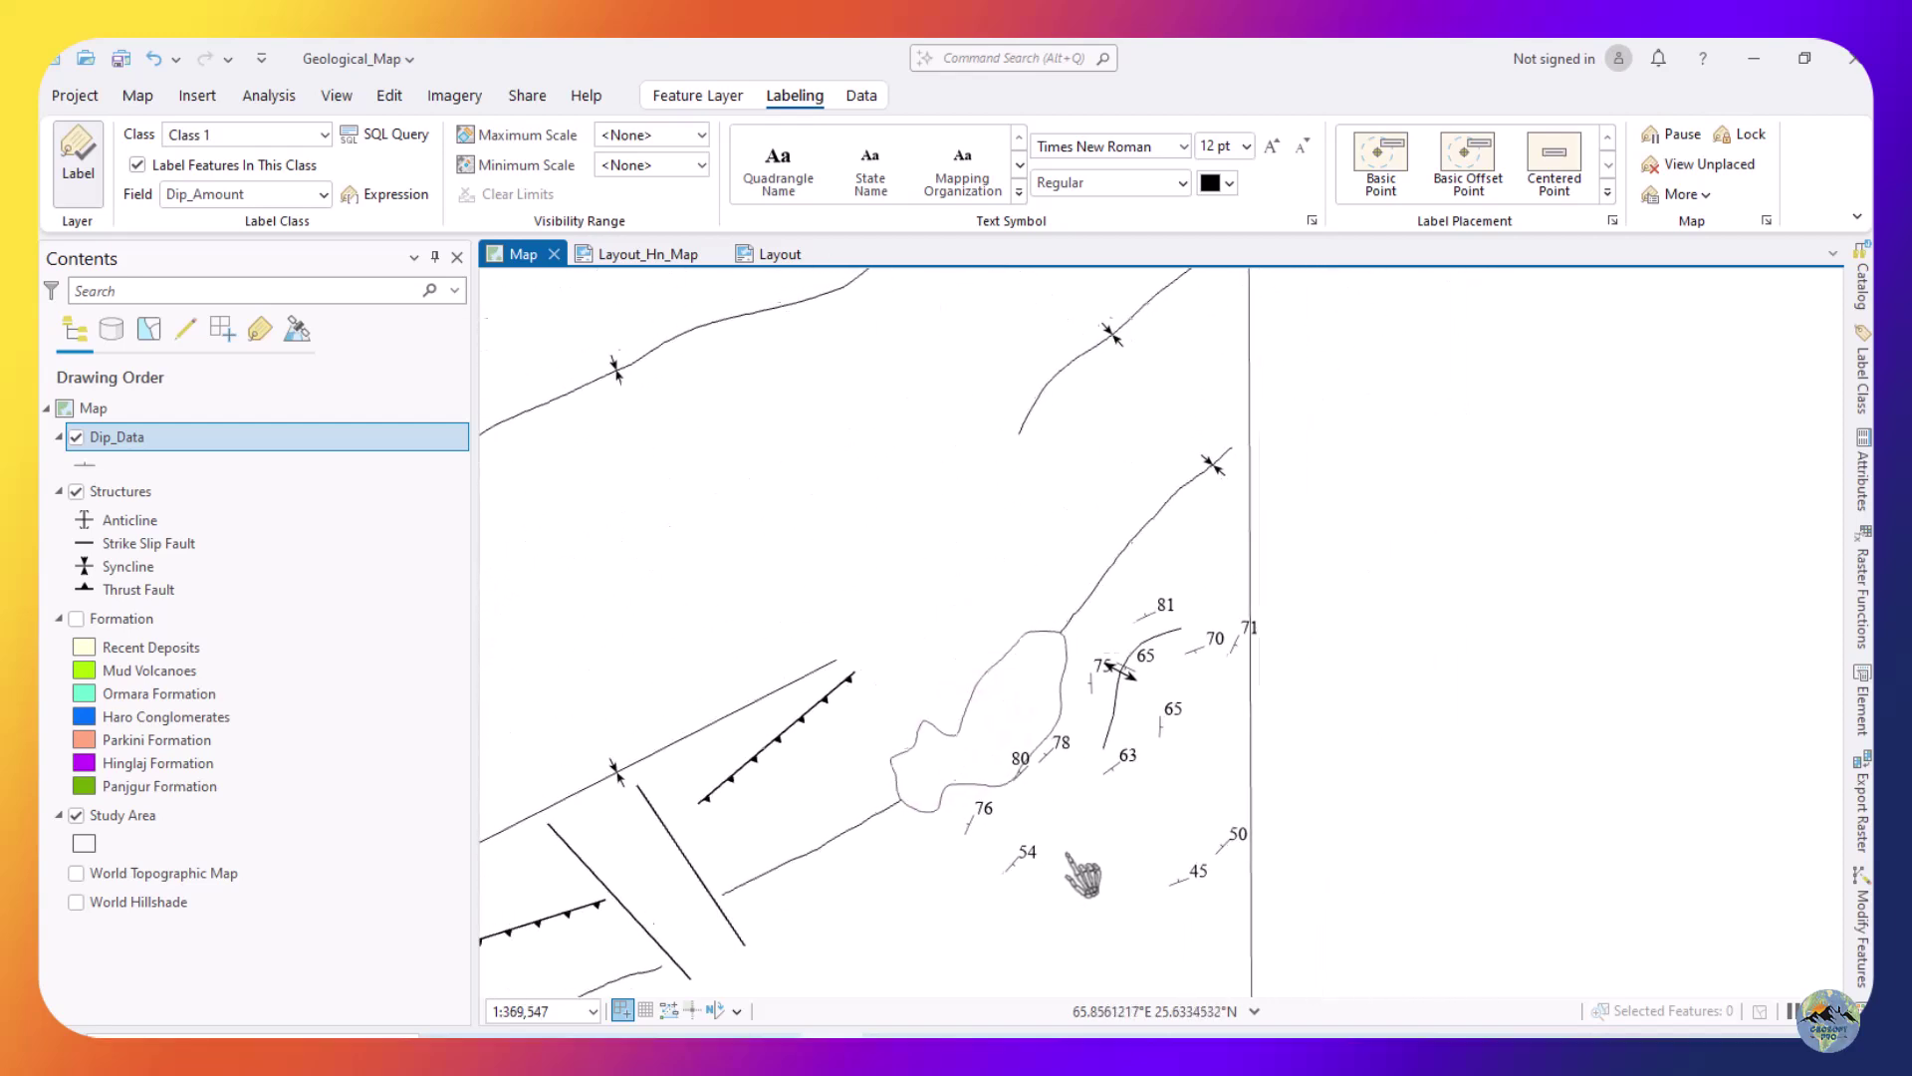
pyautogui.scroll(2, 1152, 812)
pyautogui.moveTo(1139, 802); pyautogui.dragTo(1029, 717)
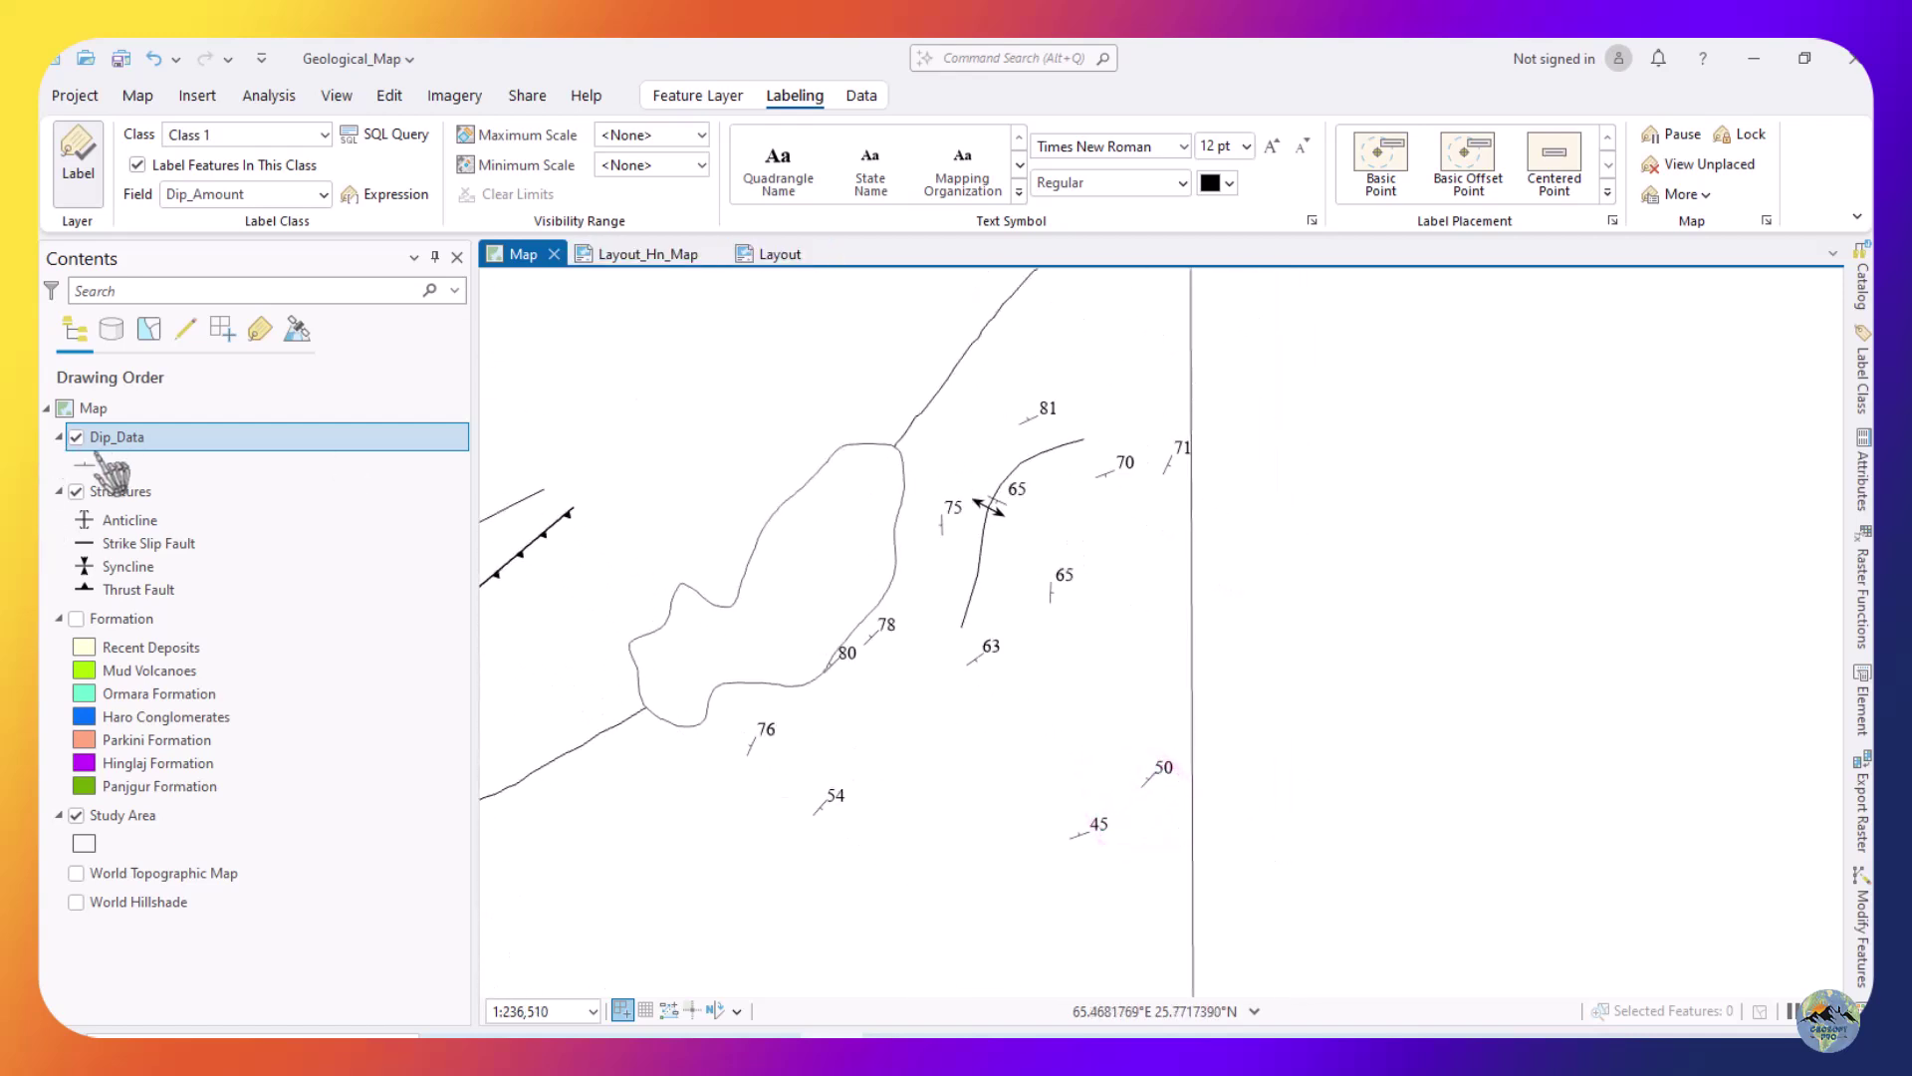
# Turn the Formation layer back on and zoom around the page layout to inspect it.
pyautogui.click(780, 256)
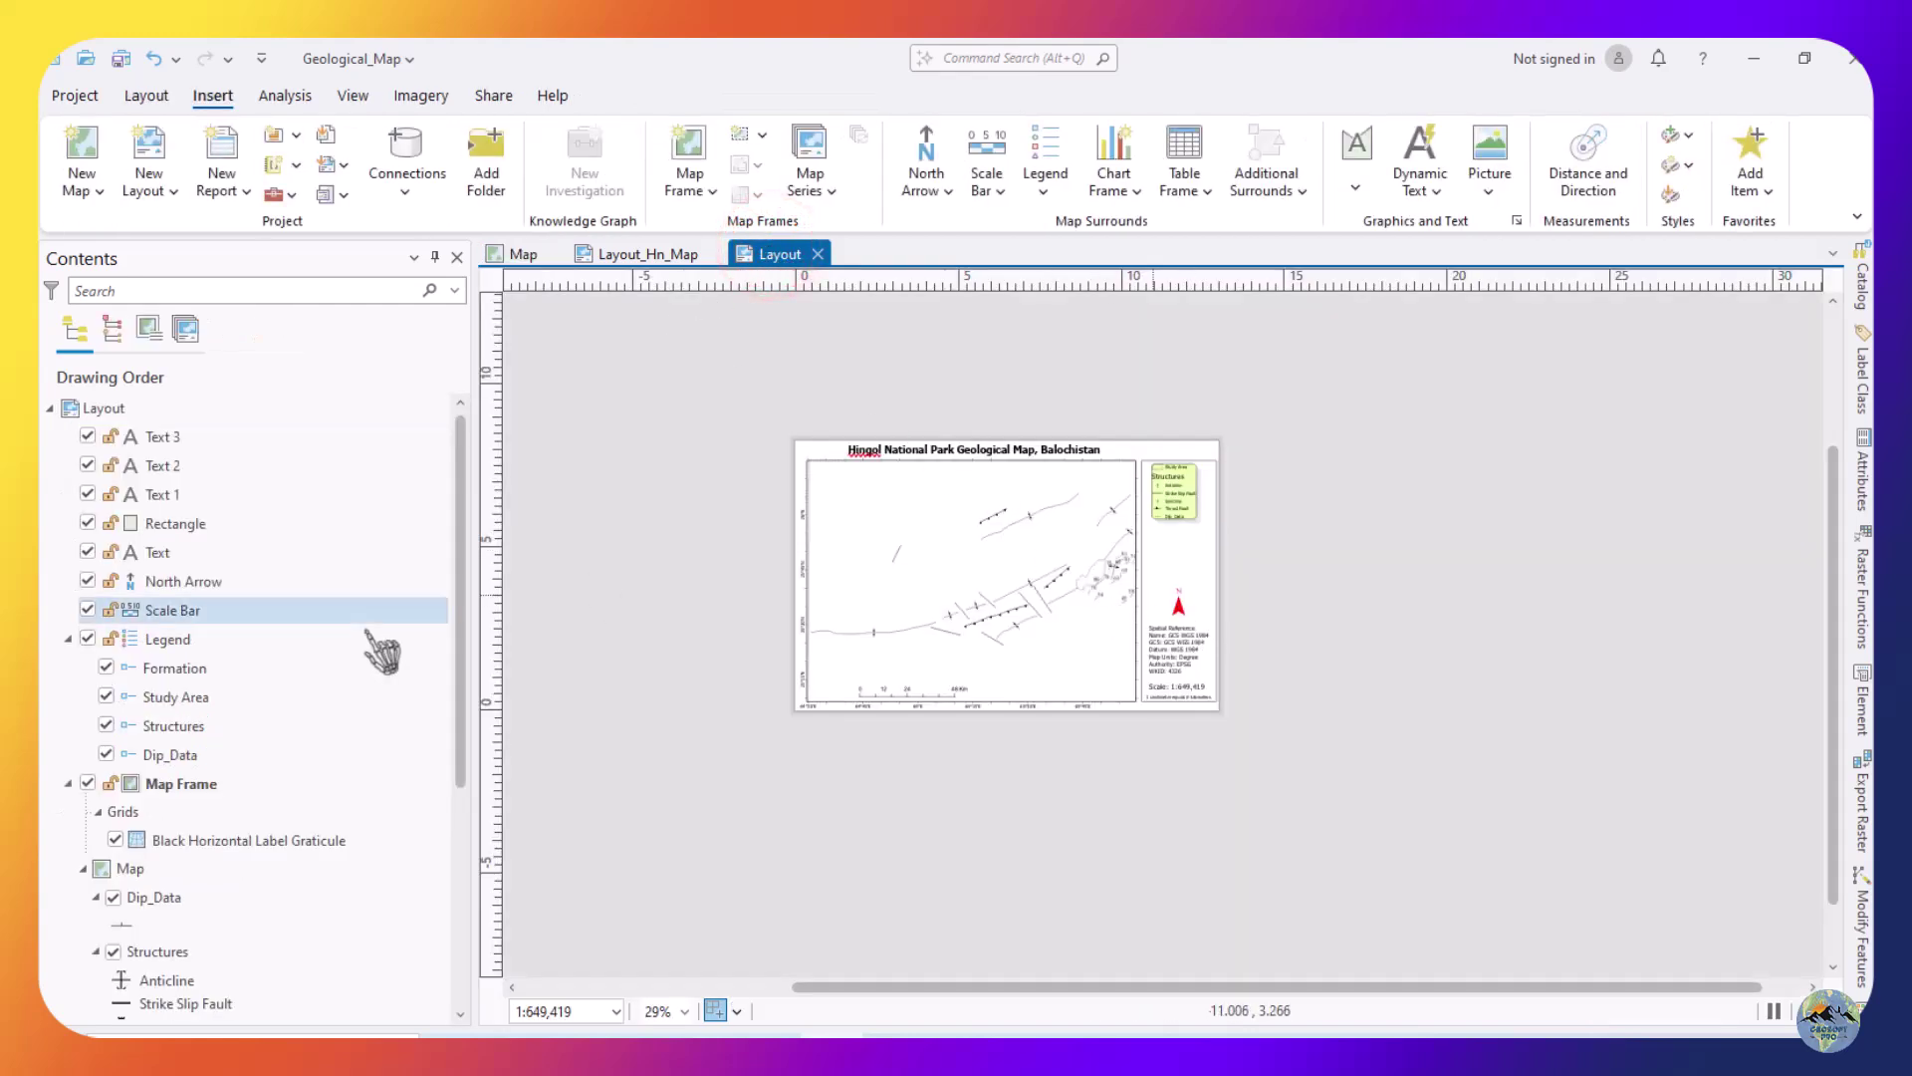
pyautogui.click(524, 256)
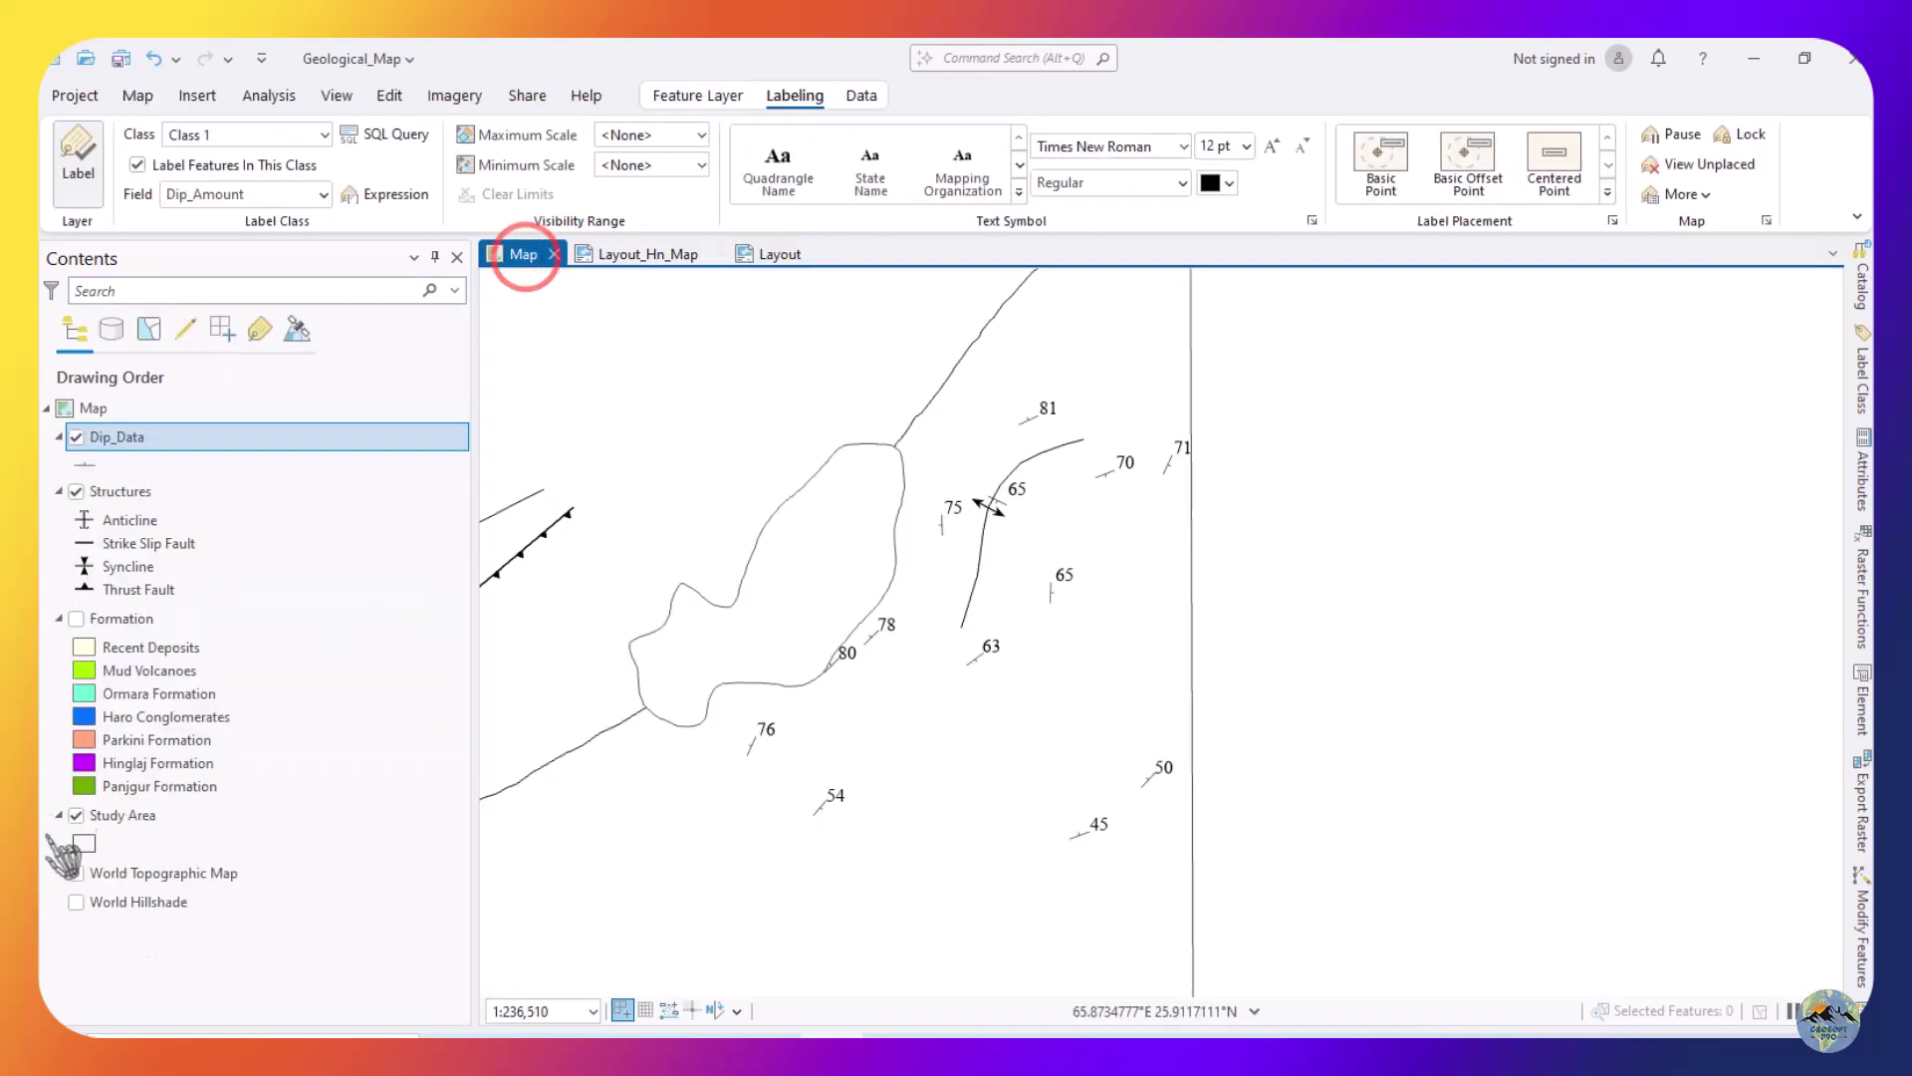
pyautogui.click(76, 618)
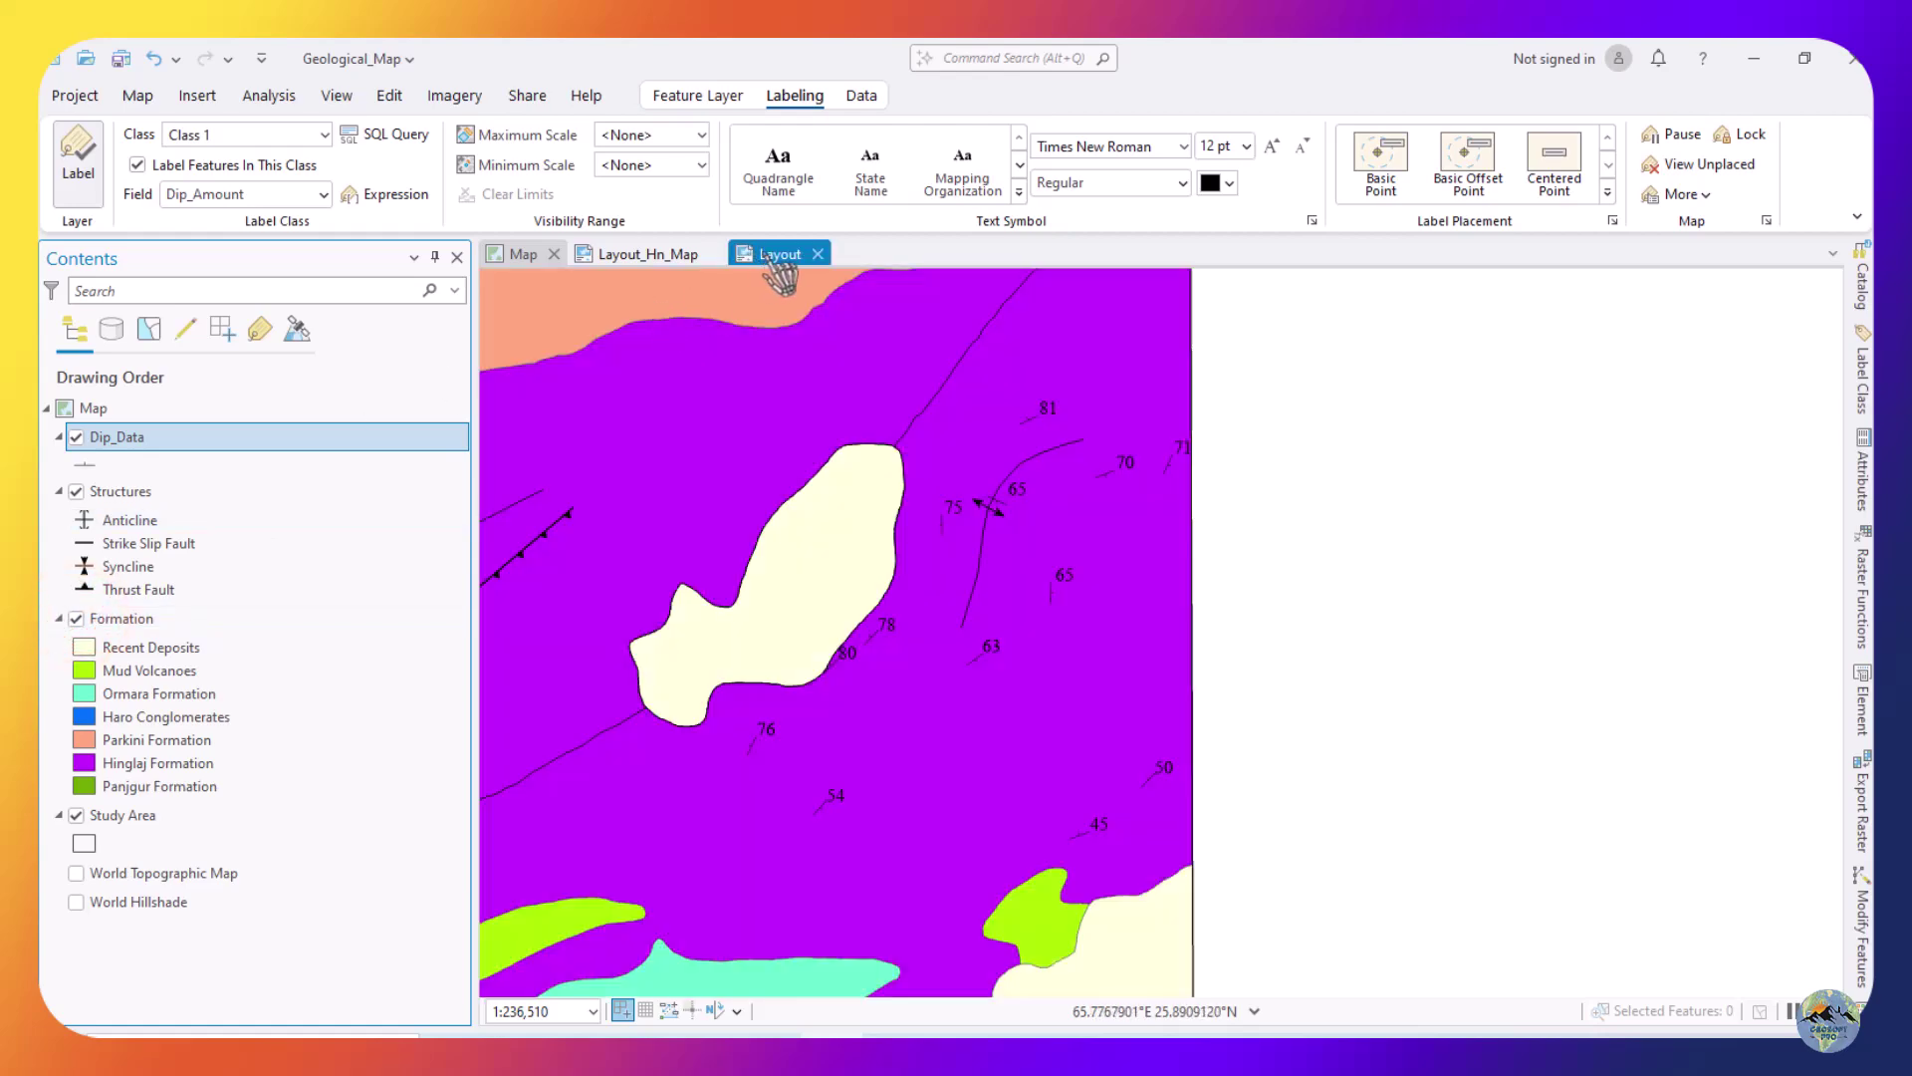
pyautogui.click(773, 256)
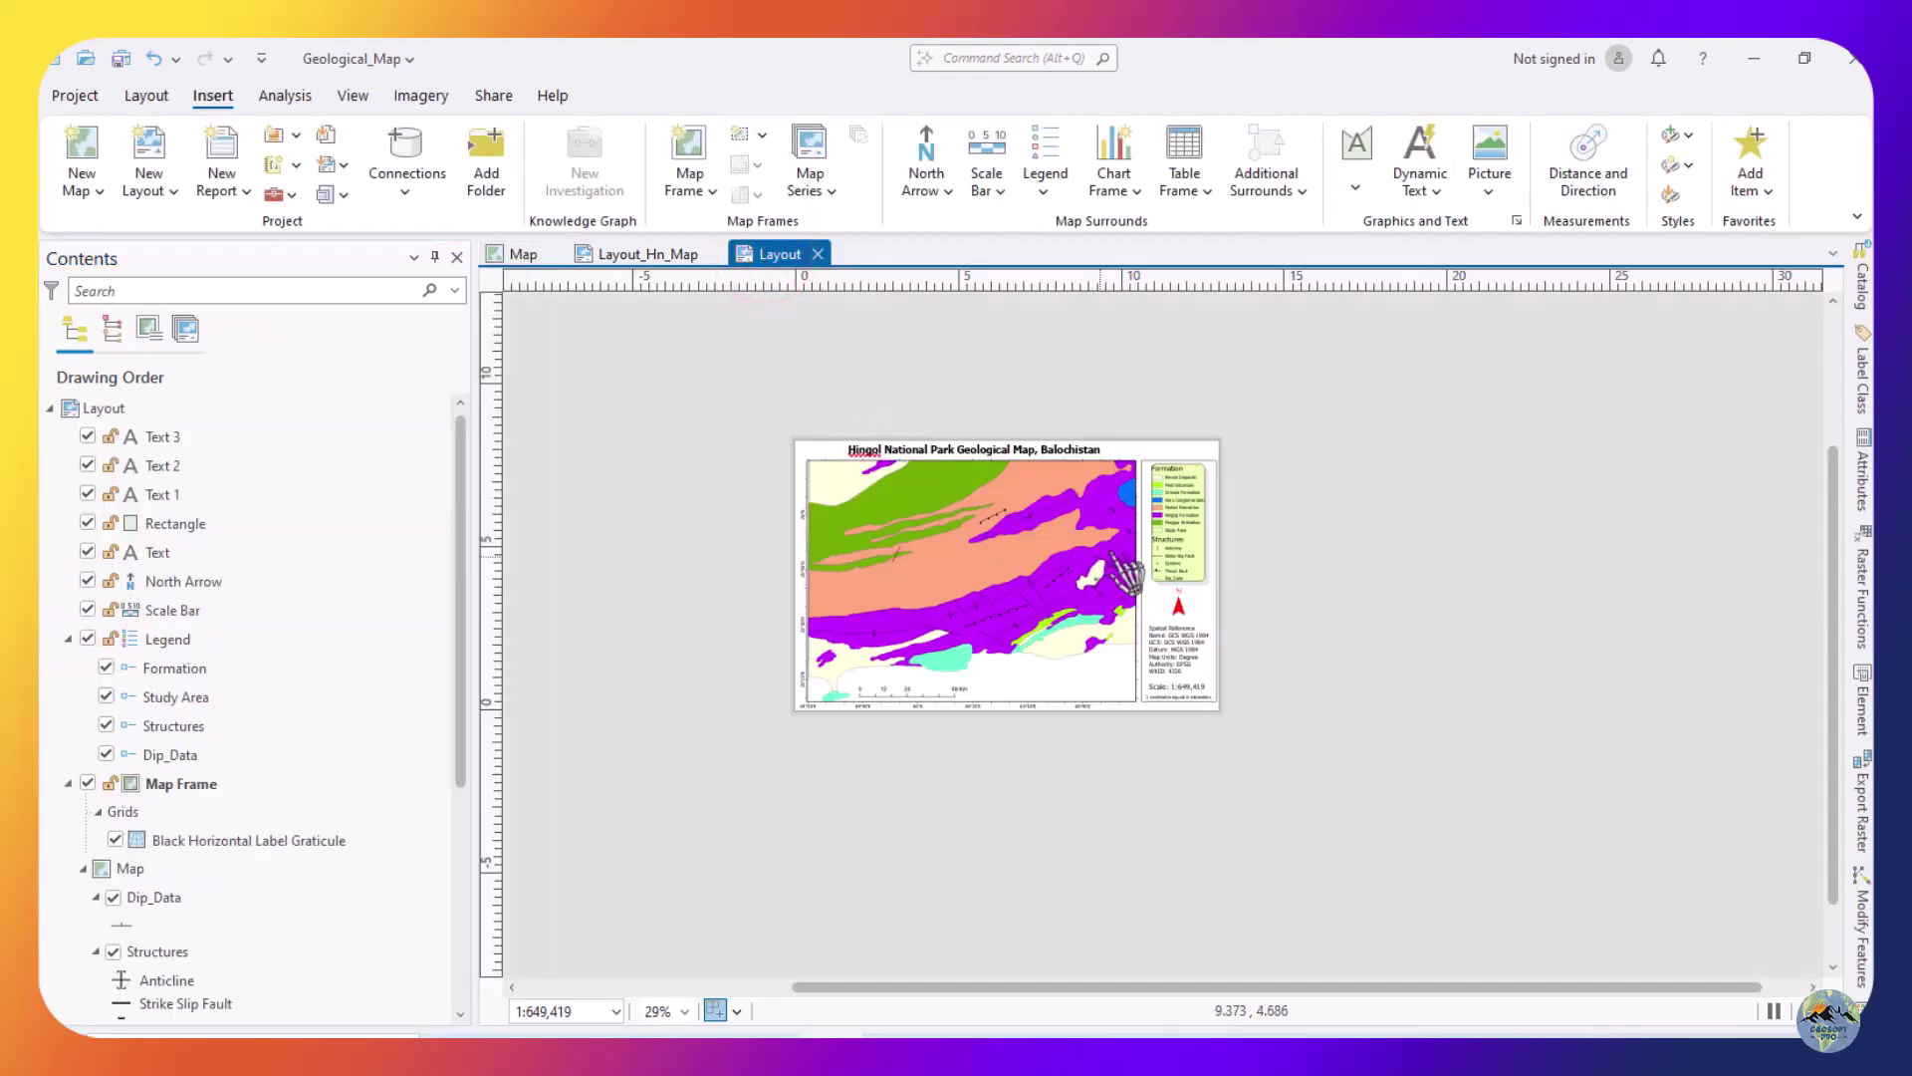
pyautogui.scroll(3, 1133, 590)
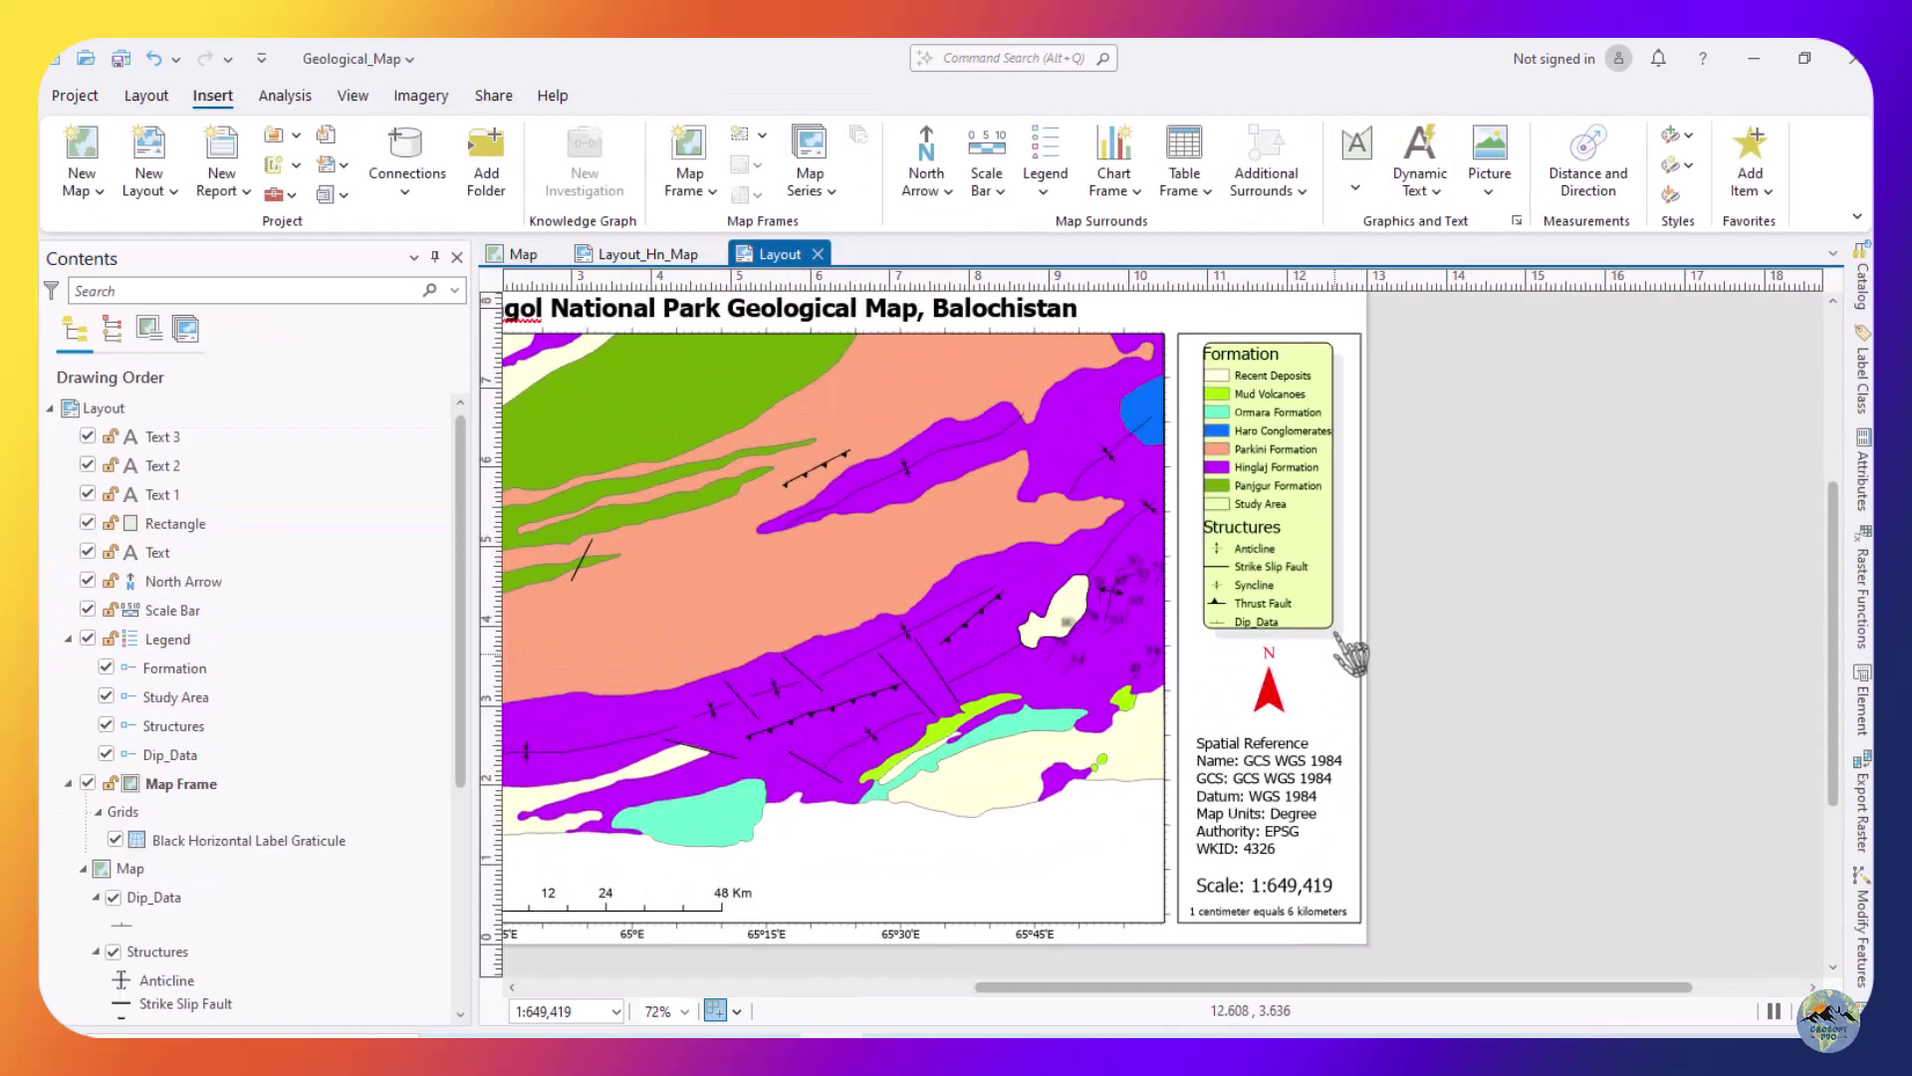
pyautogui.scroll(2, 1357, 582)
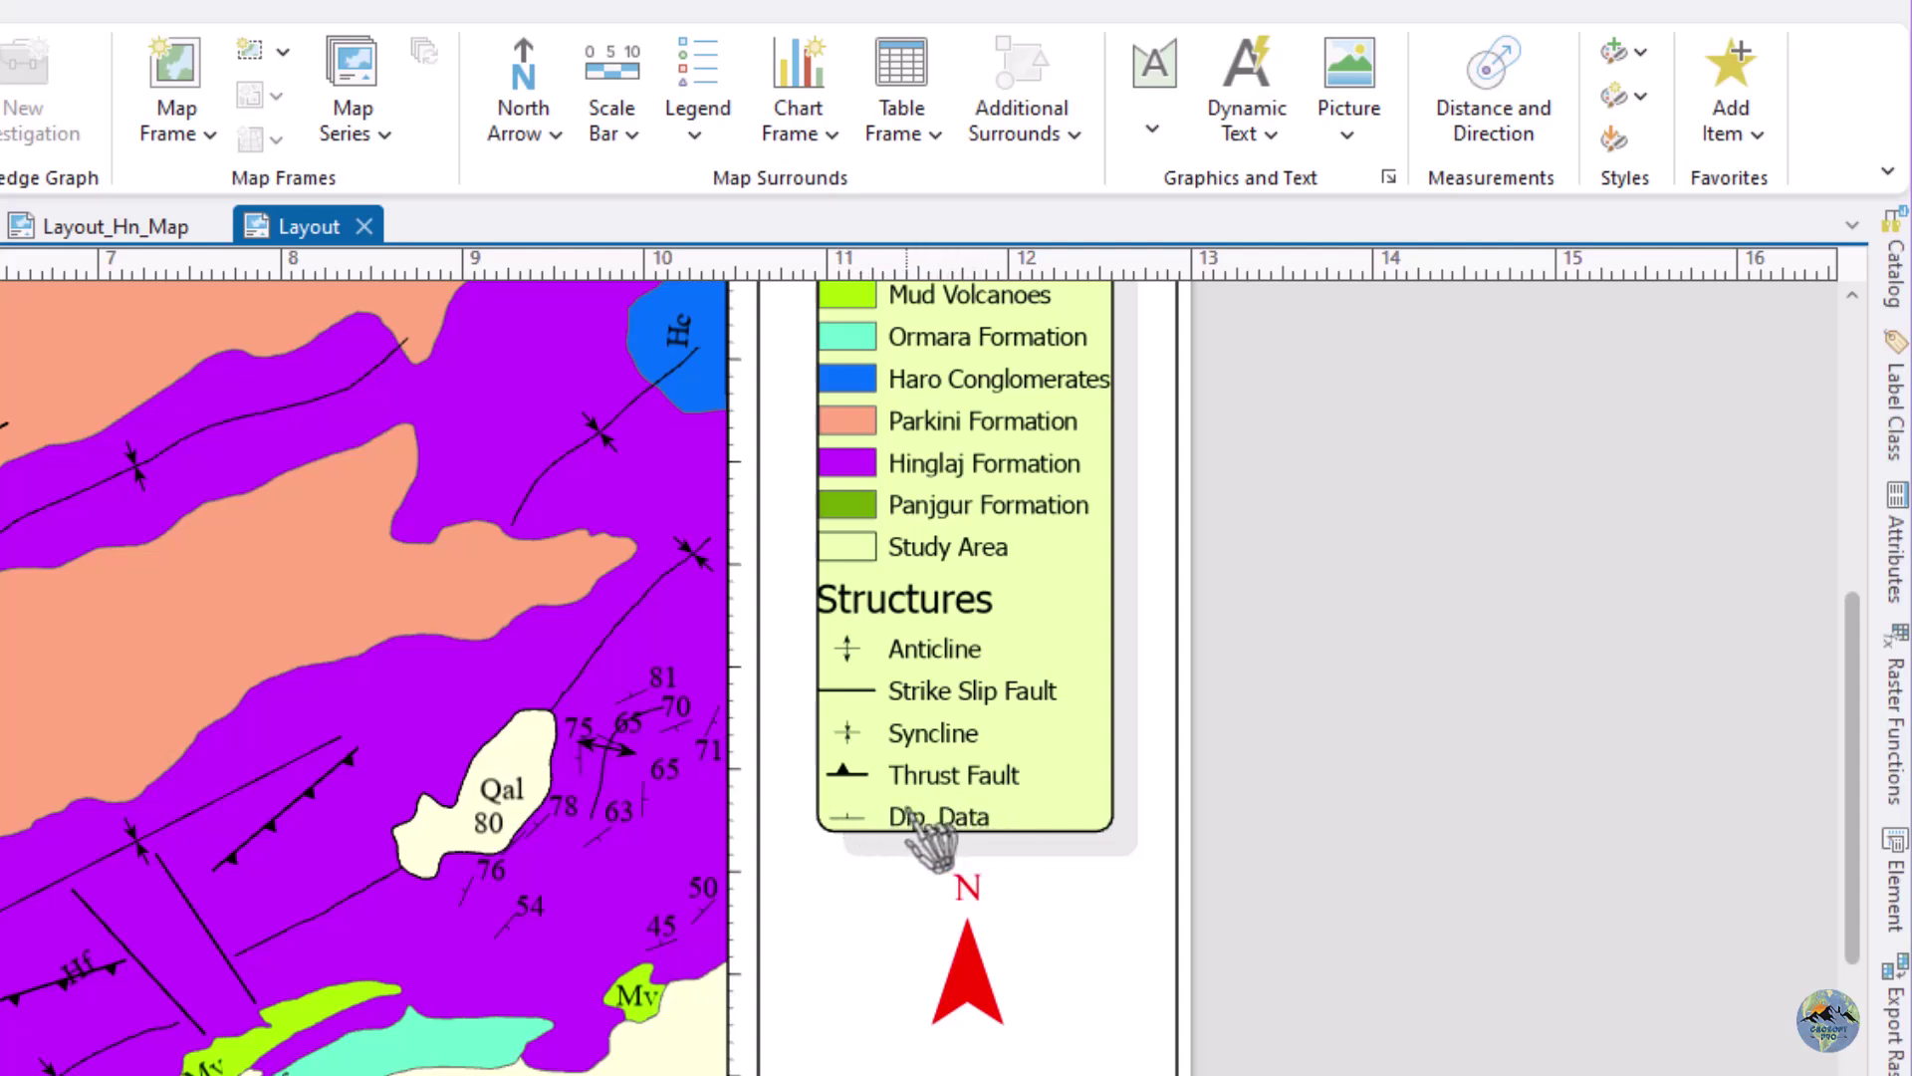
pyautogui.scroll(-3, 902, 946)
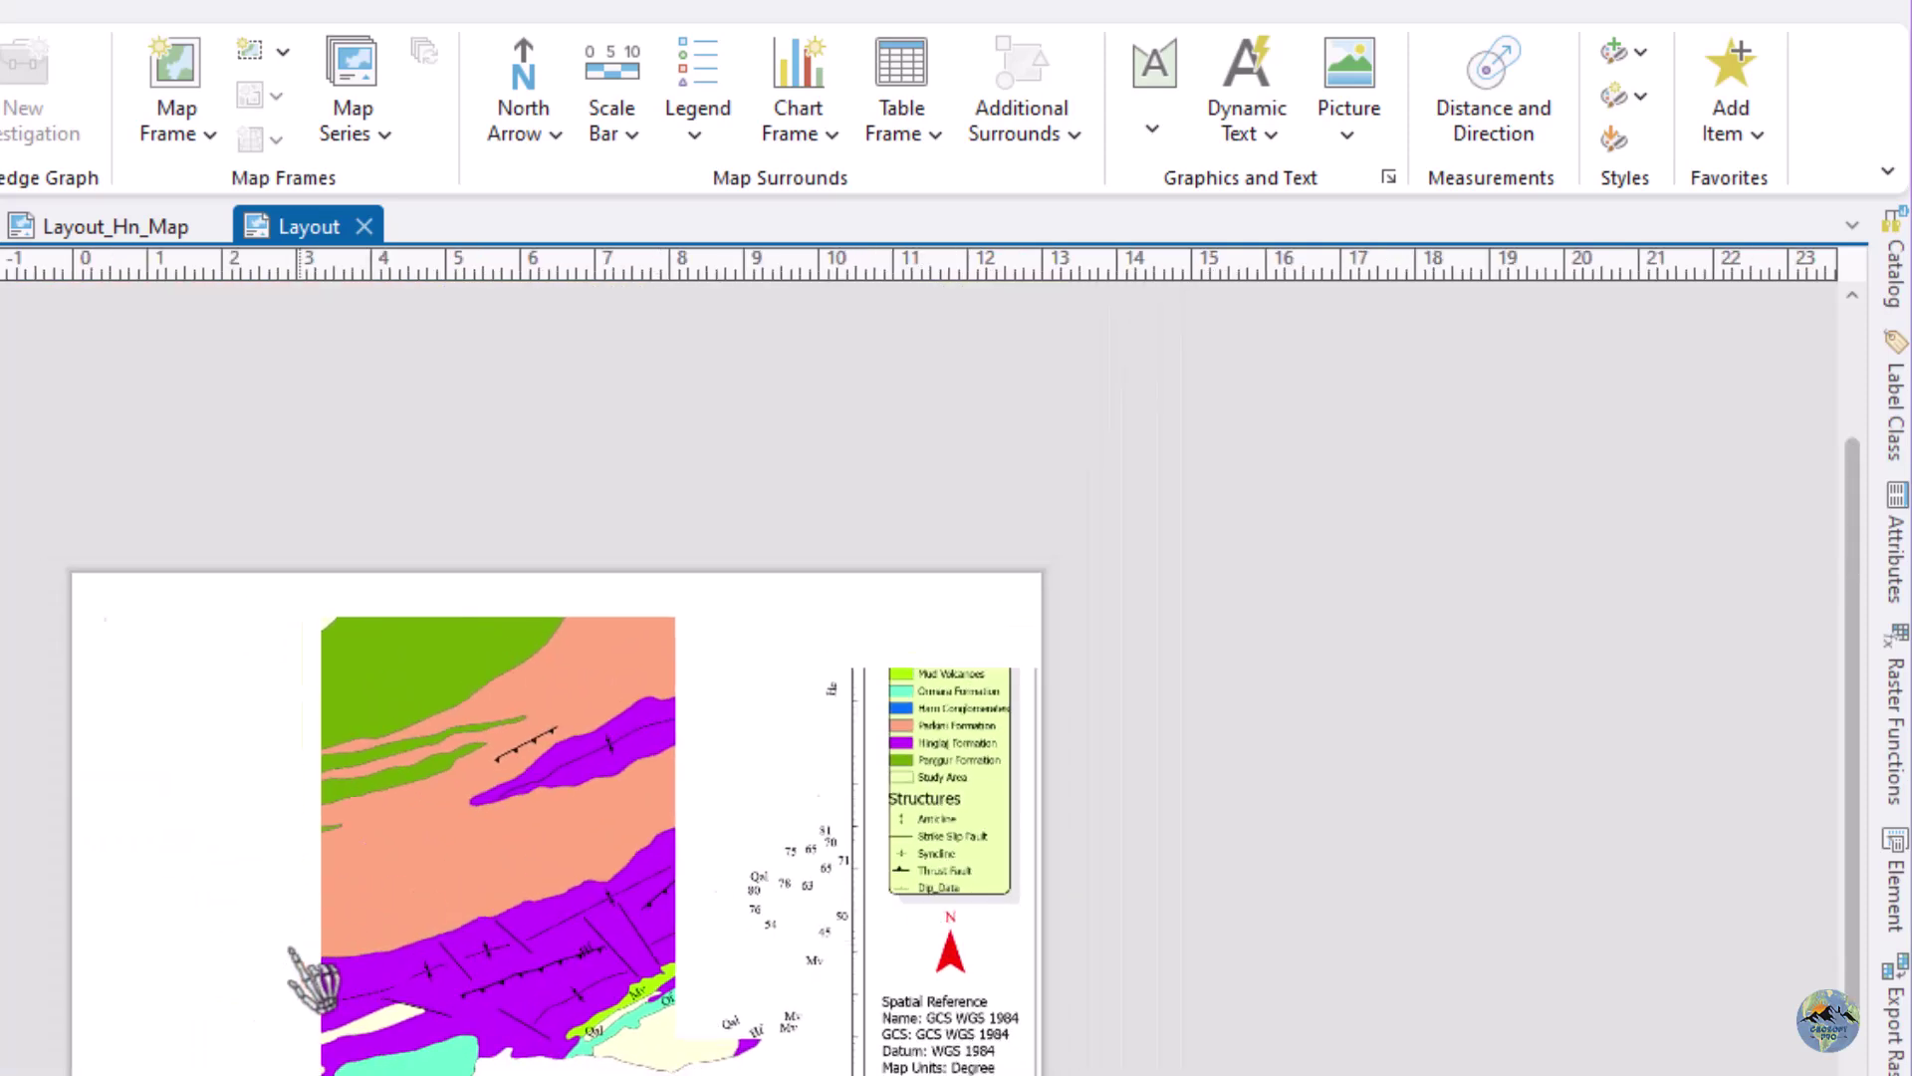
pyautogui.scroll(2, 256, 1003)
pyautogui.scroll(-2, 501, 682)
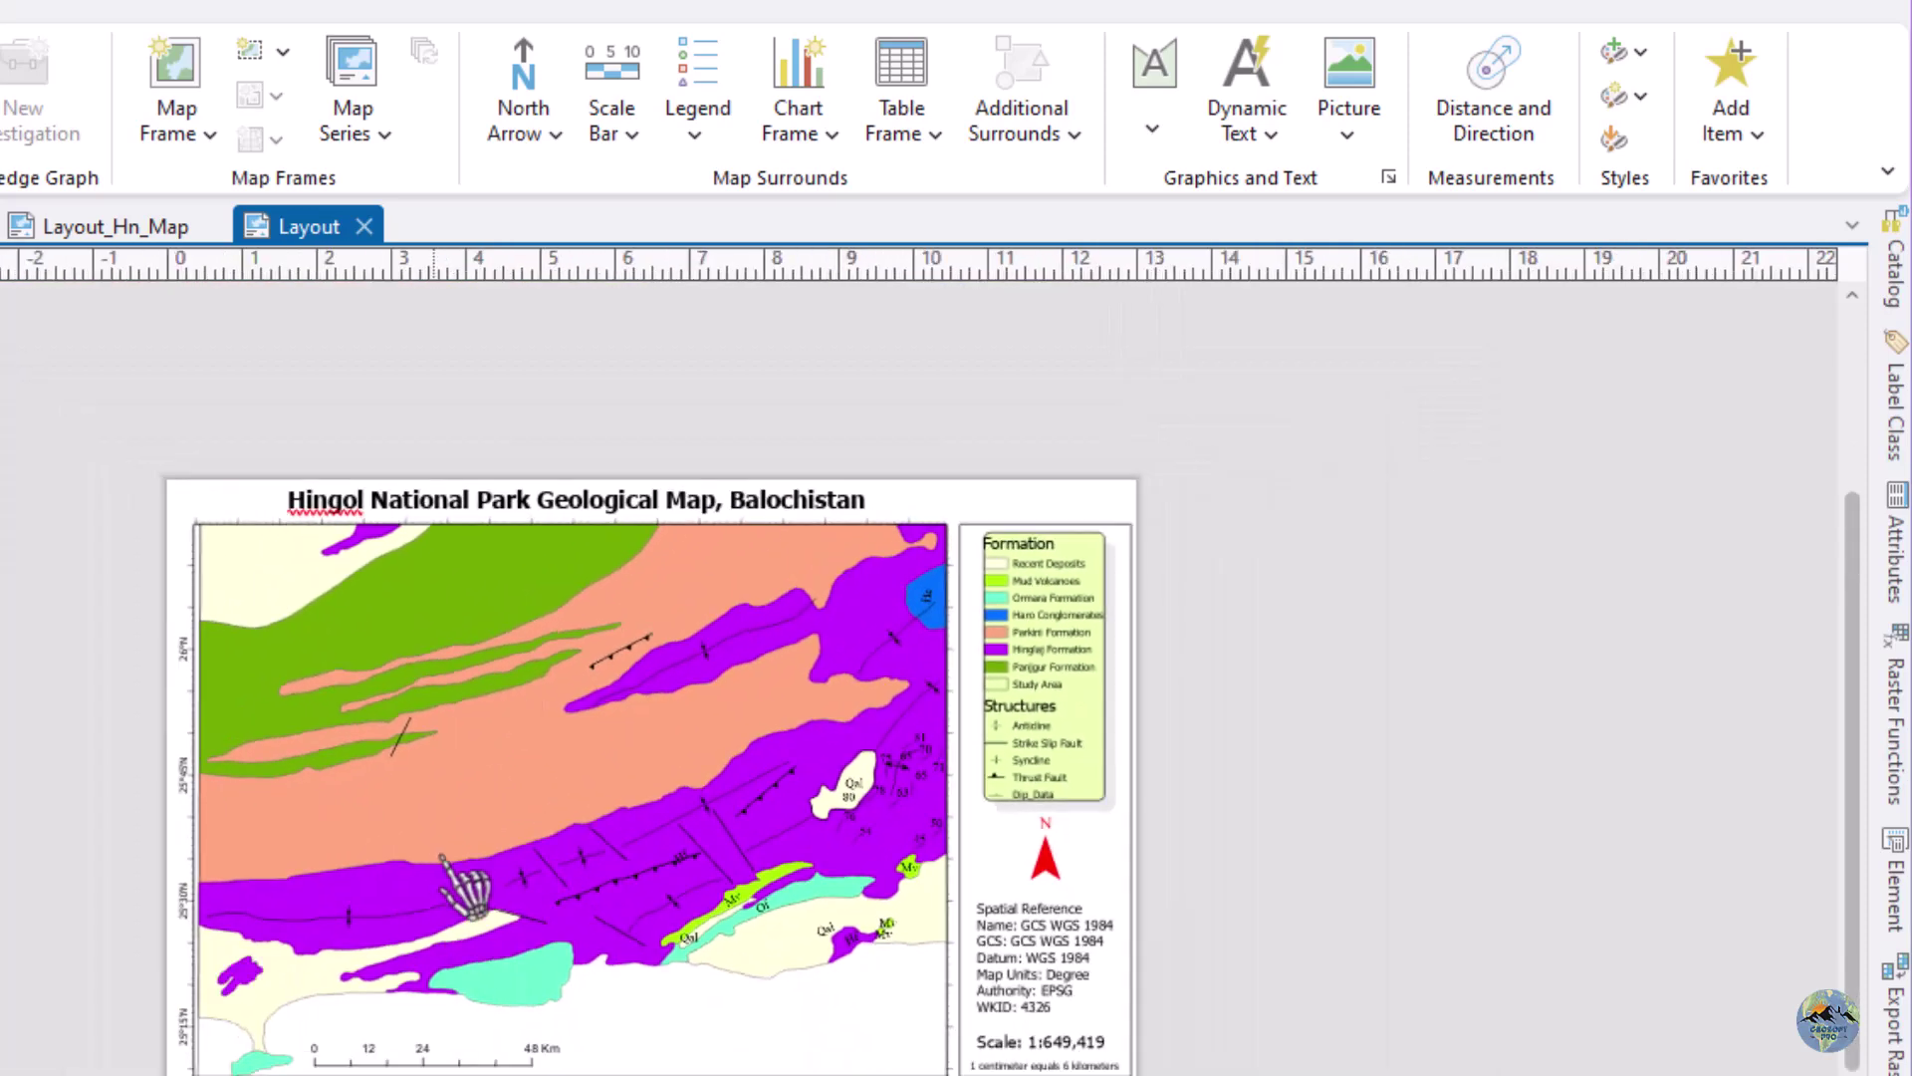
pyautogui.scroll(-2, 439, 926)
pyautogui.scroll(2, 351, 948)
pyautogui.scroll(-2, 329, 957)
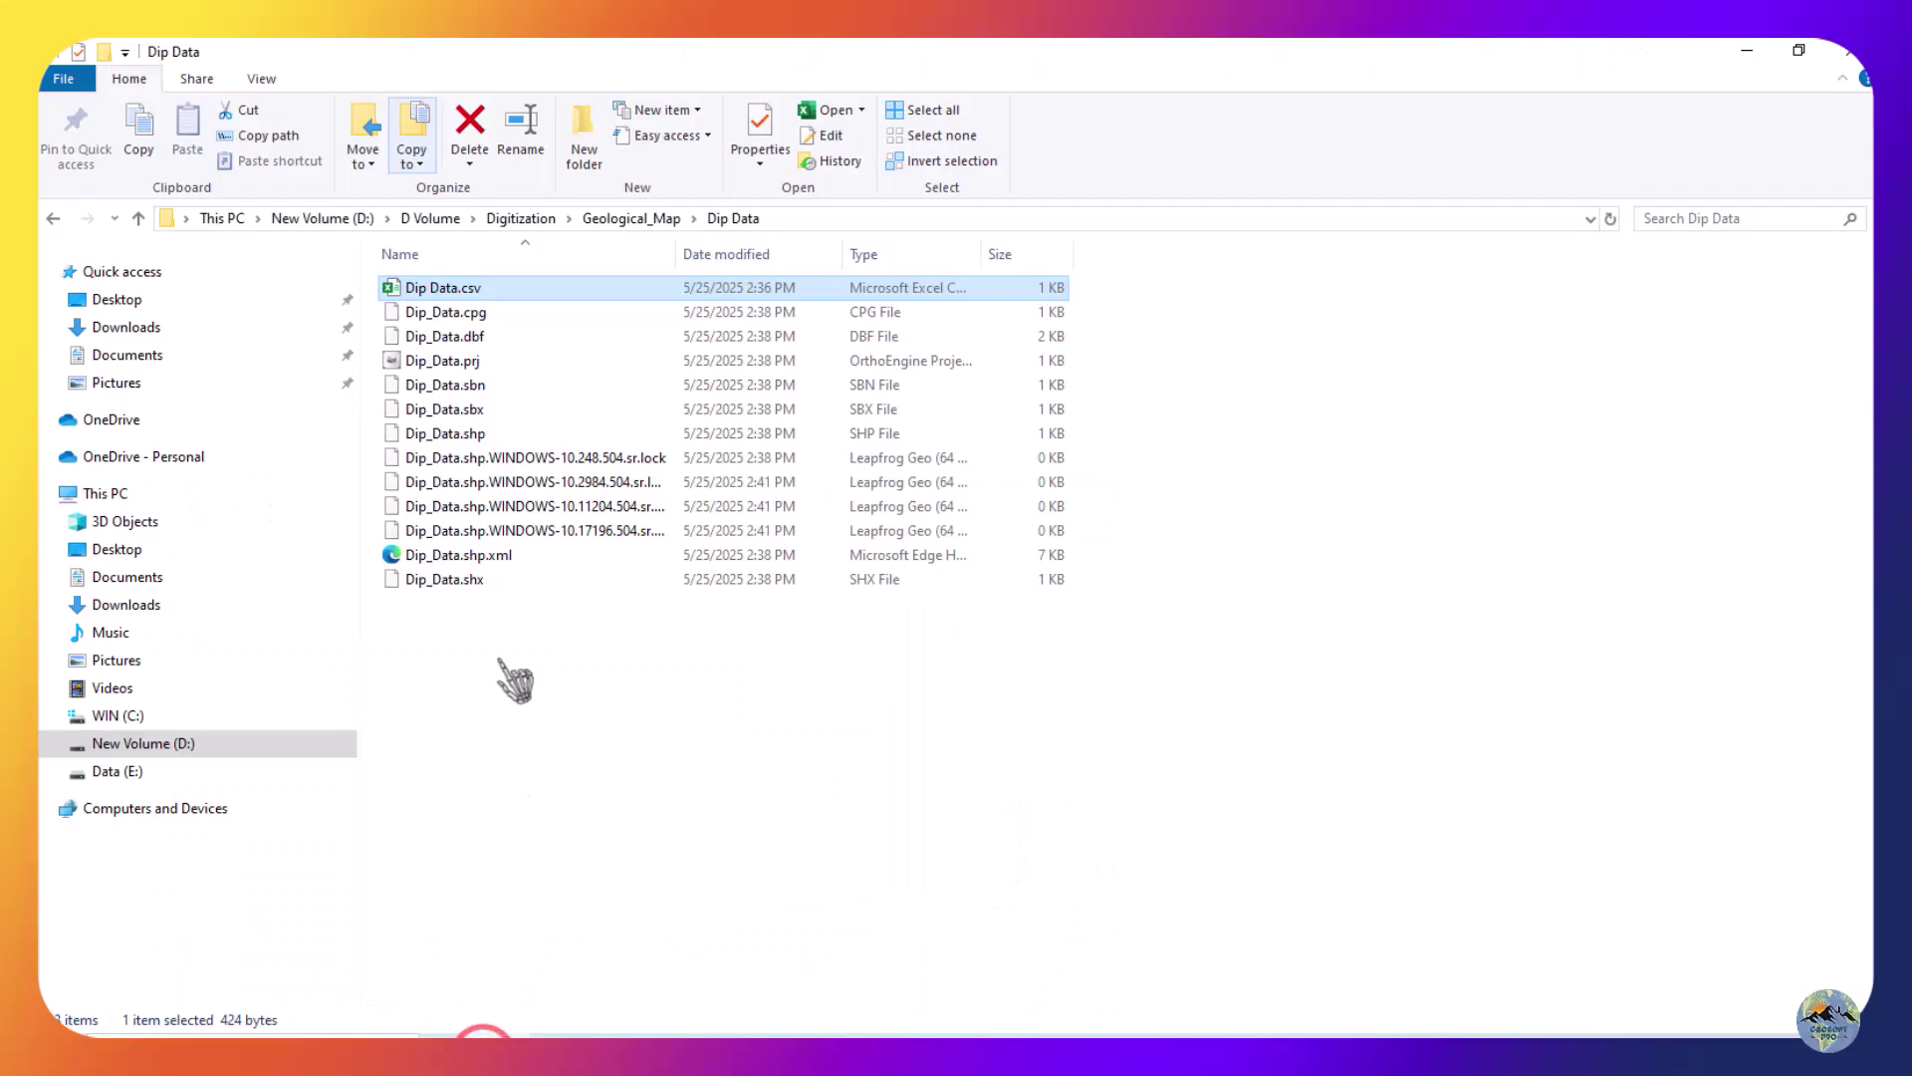
# Import Dip Data.csv into Google Earth with Y as latitude and X as longitude.
pyautogui.moveTo(458, 288); pyautogui.dragTo(986, 617)
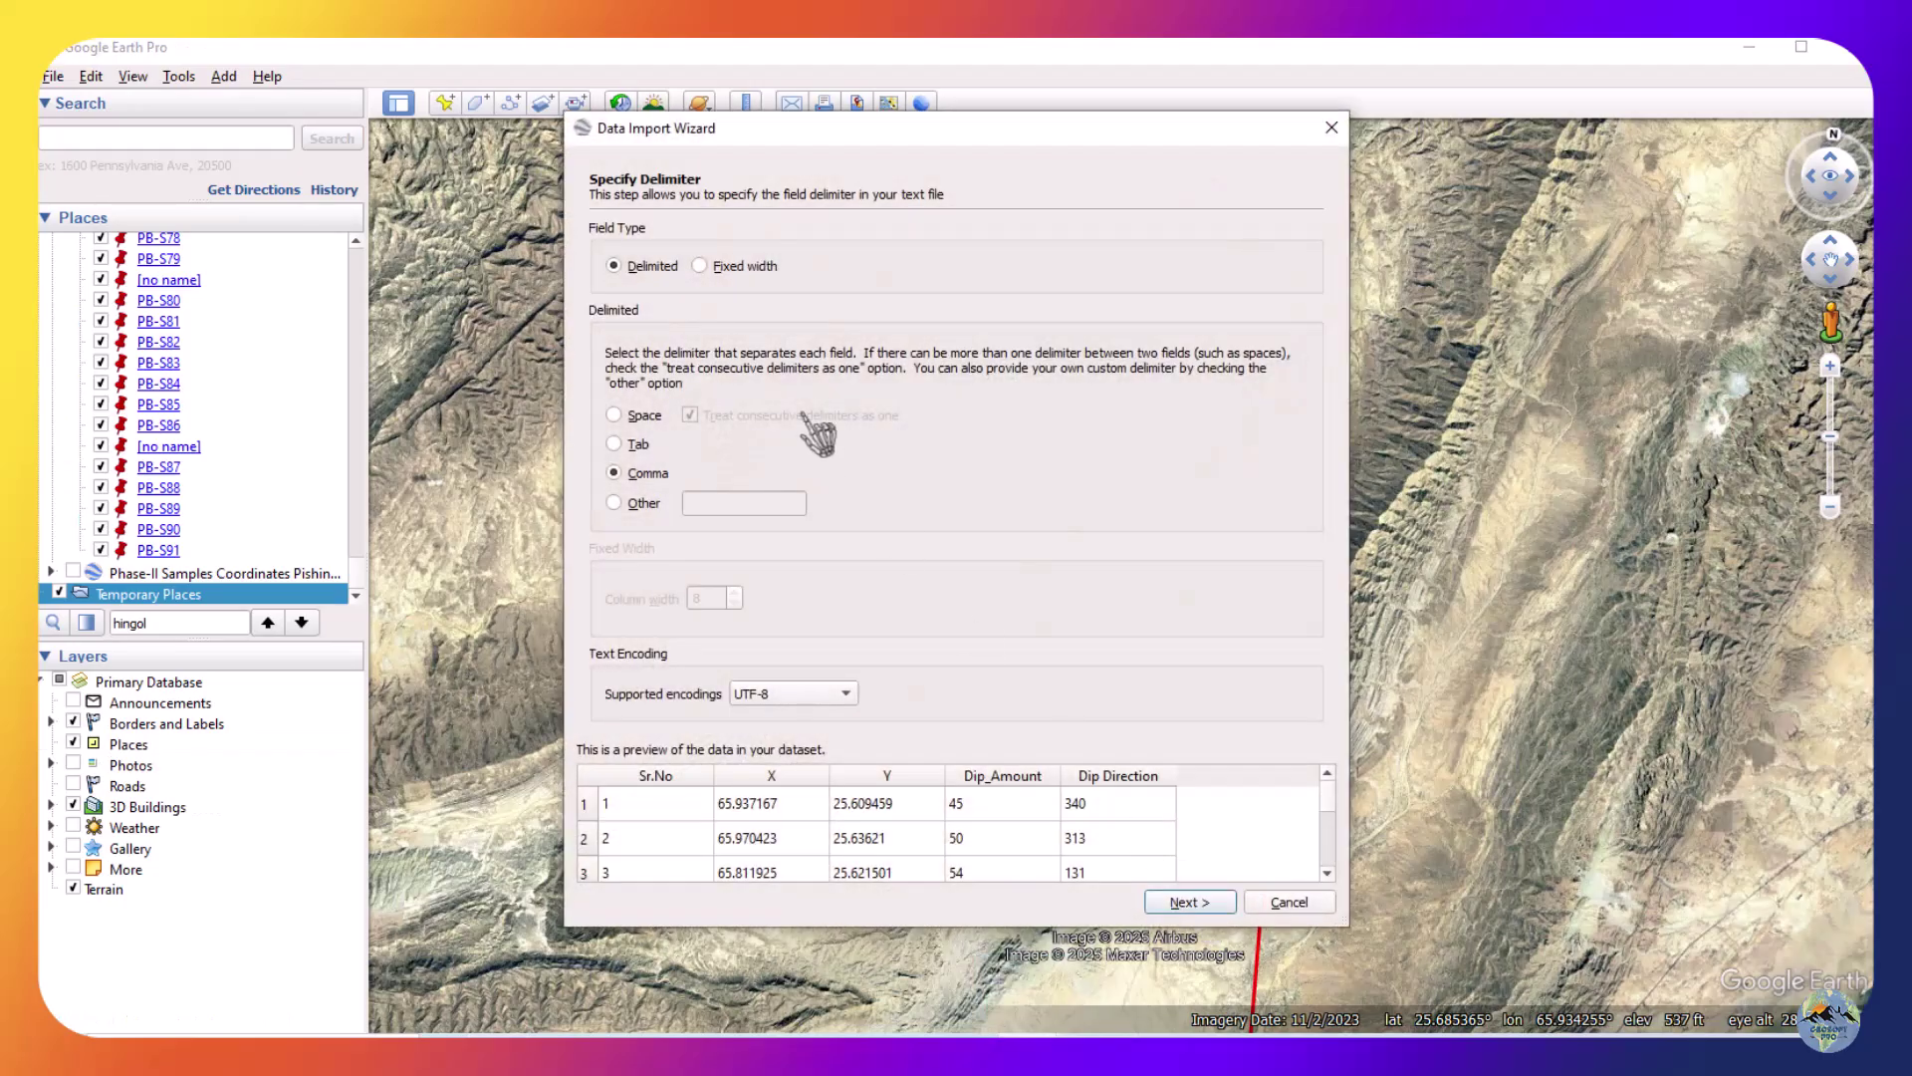
pyautogui.click(1185, 901)
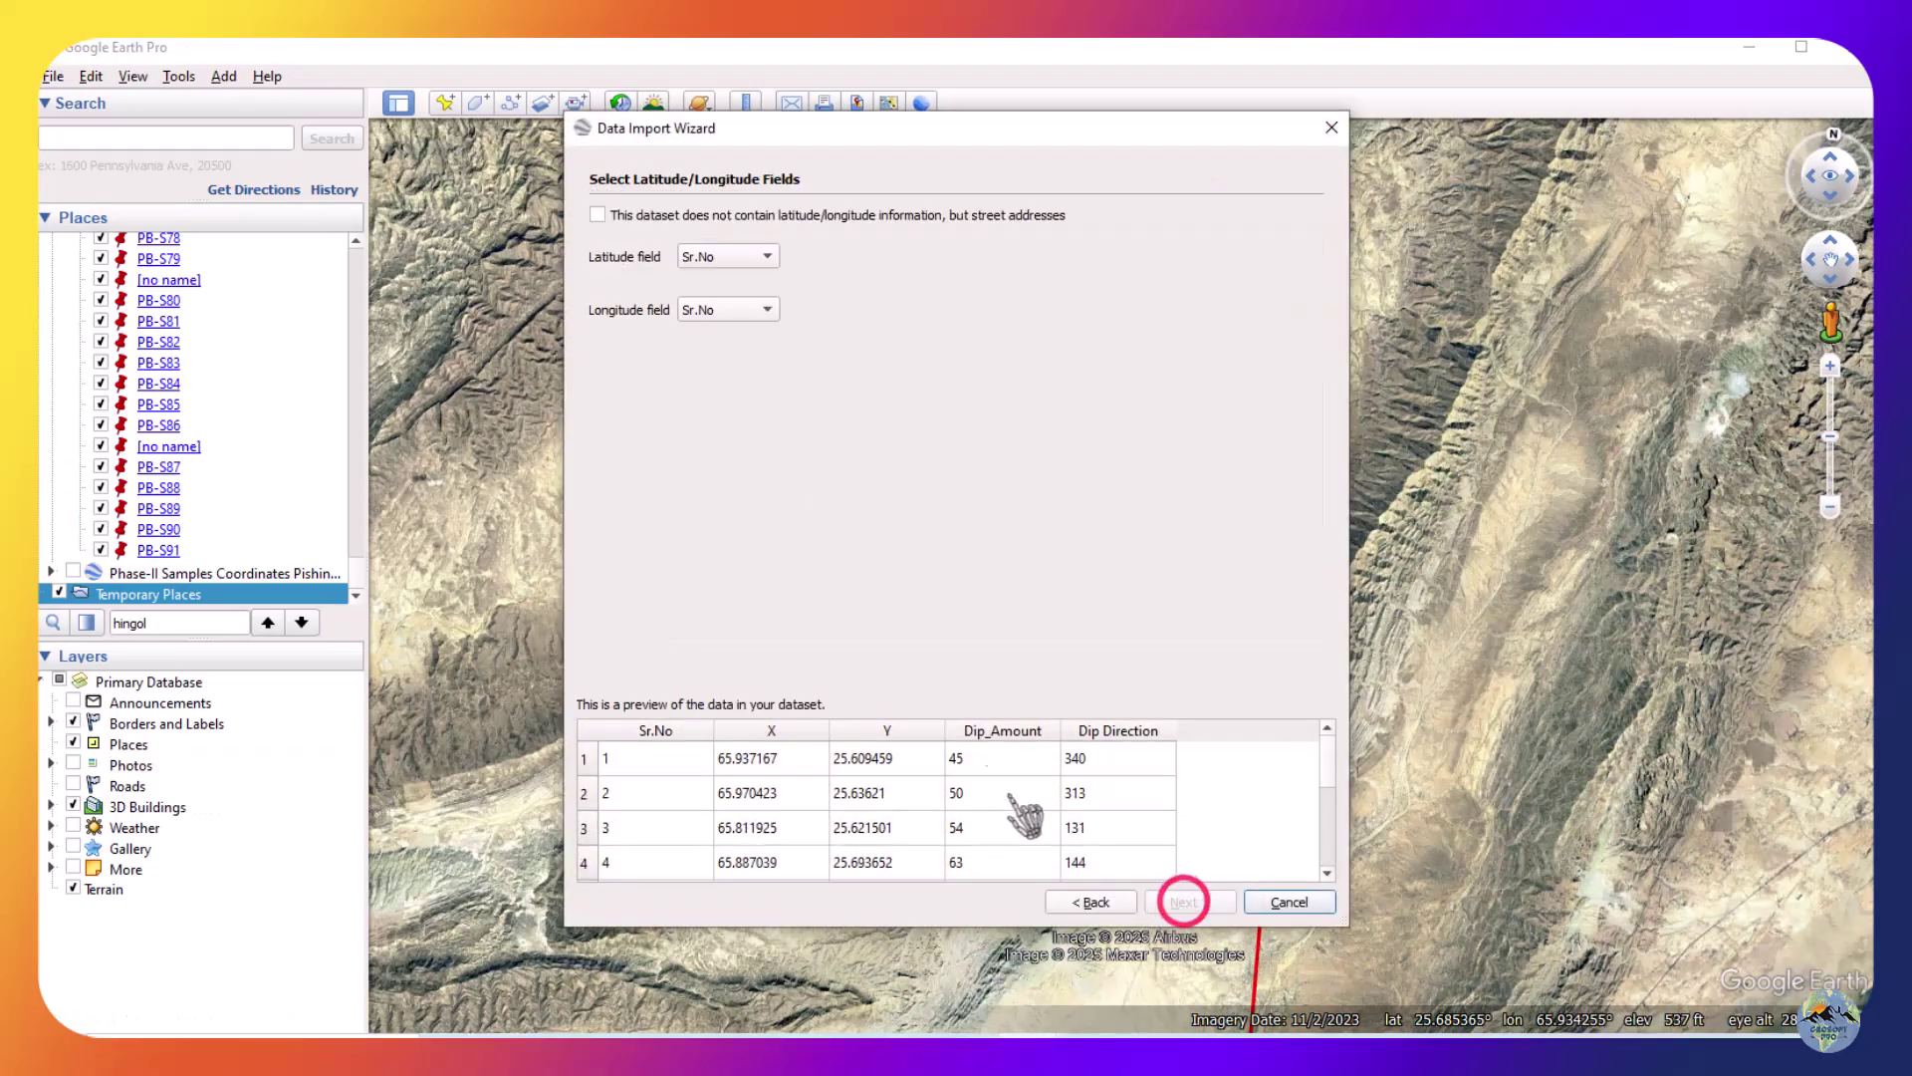
pyautogui.click(728, 258)
pyautogui.click(721, 297)
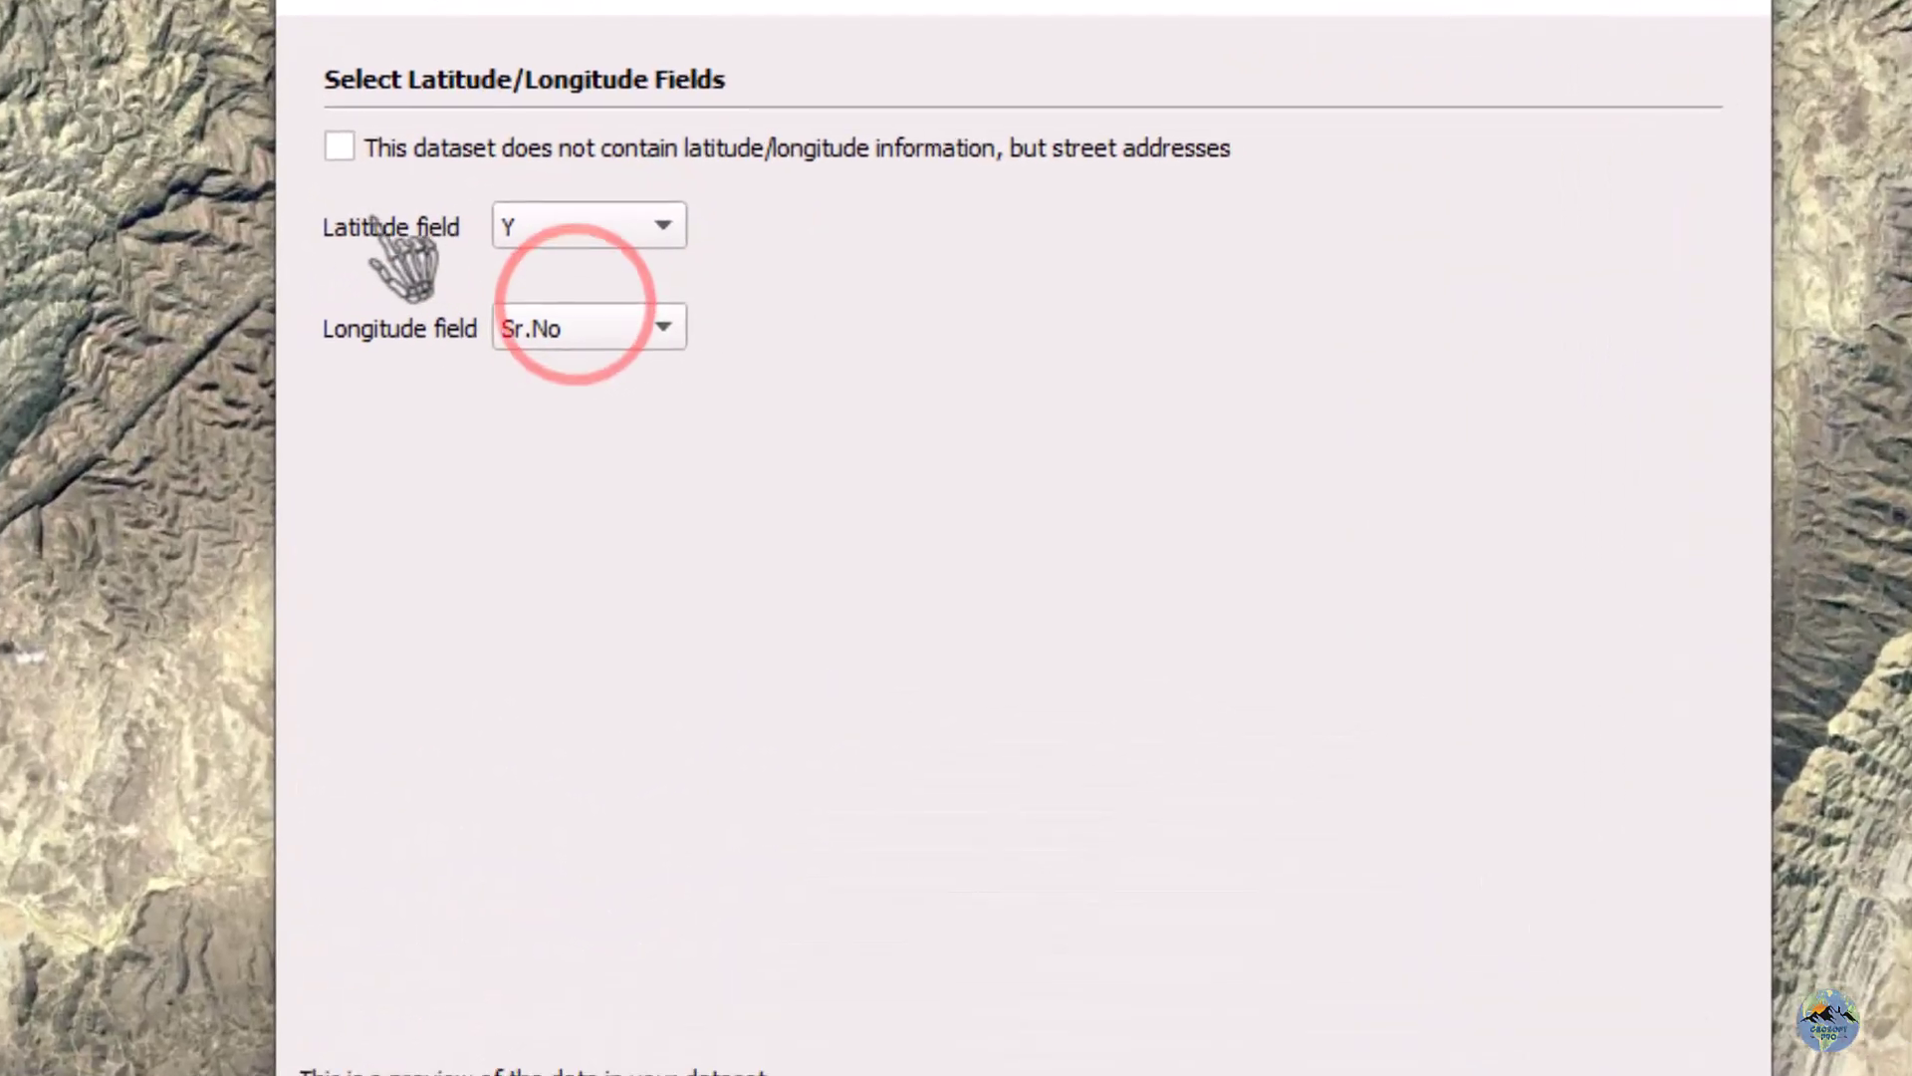
pyautogui.click(528, 329)
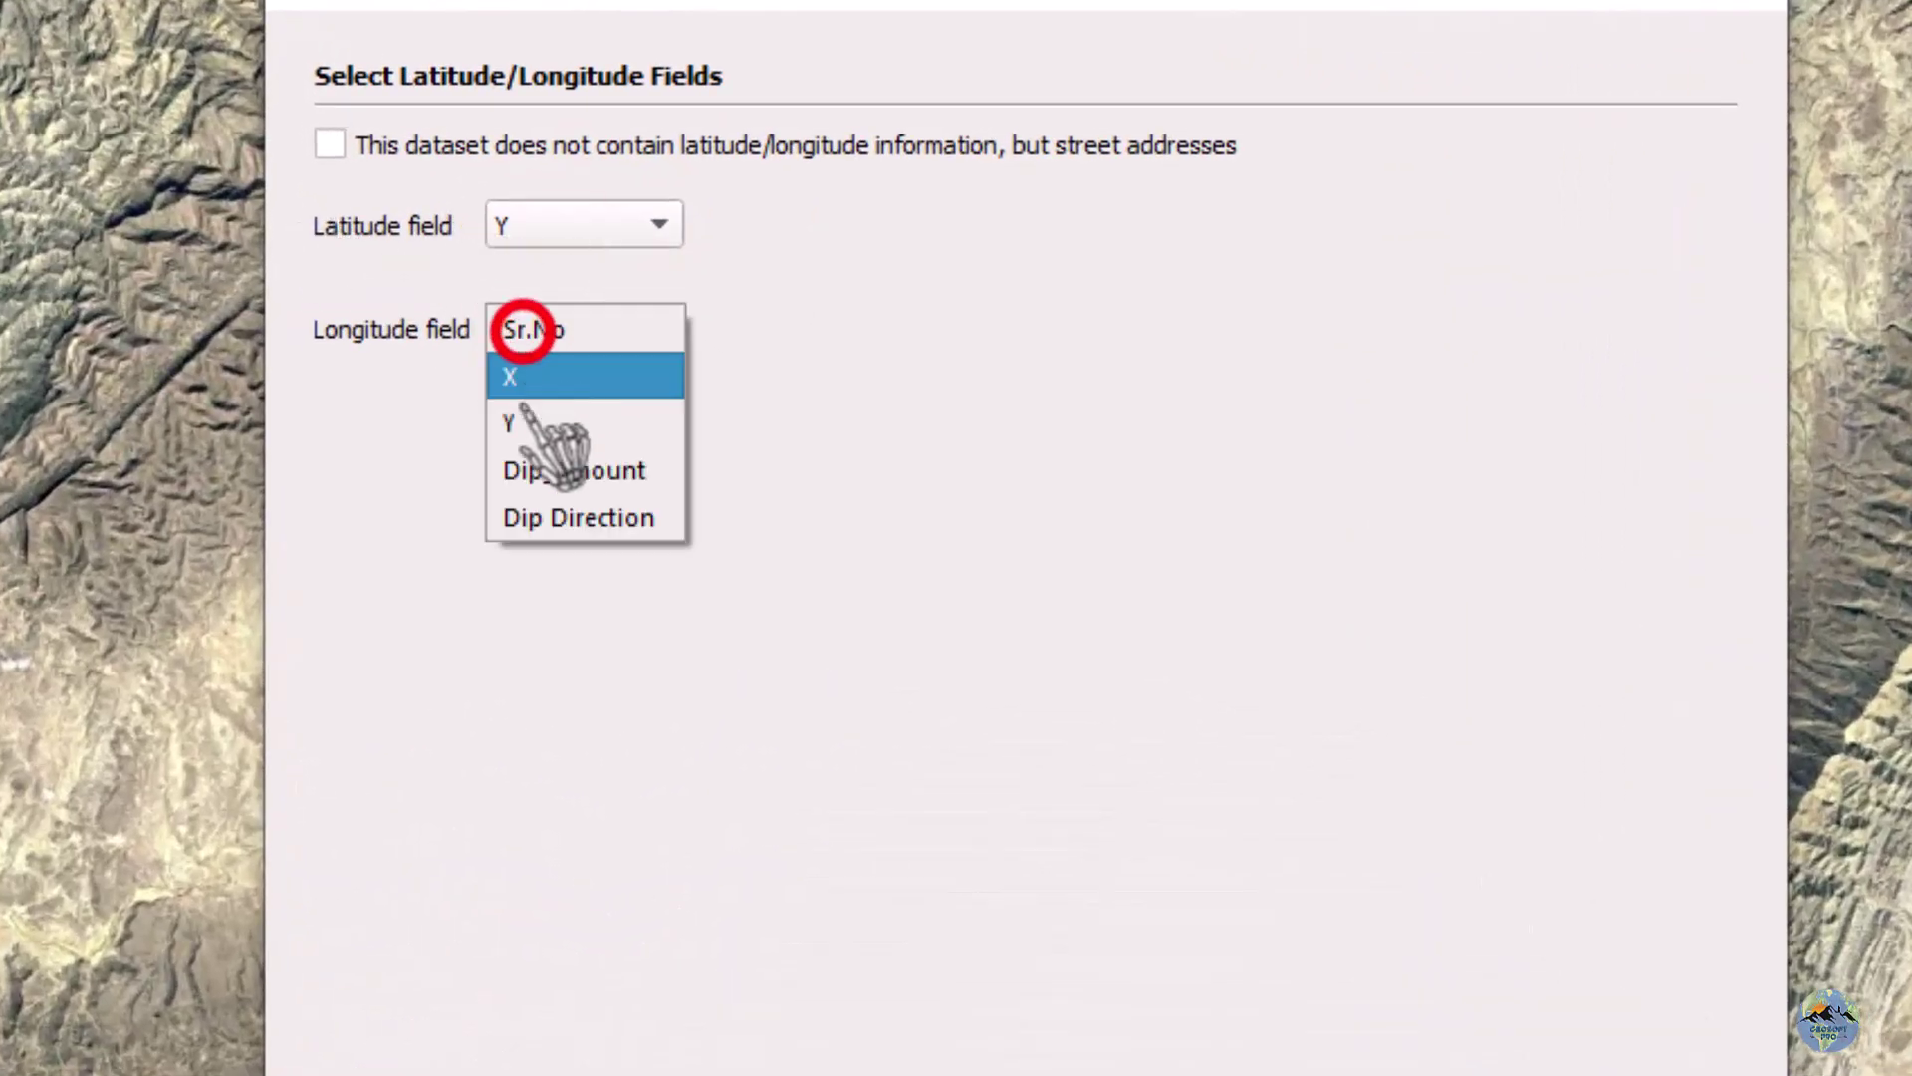
pyautogui.click(534, 376)
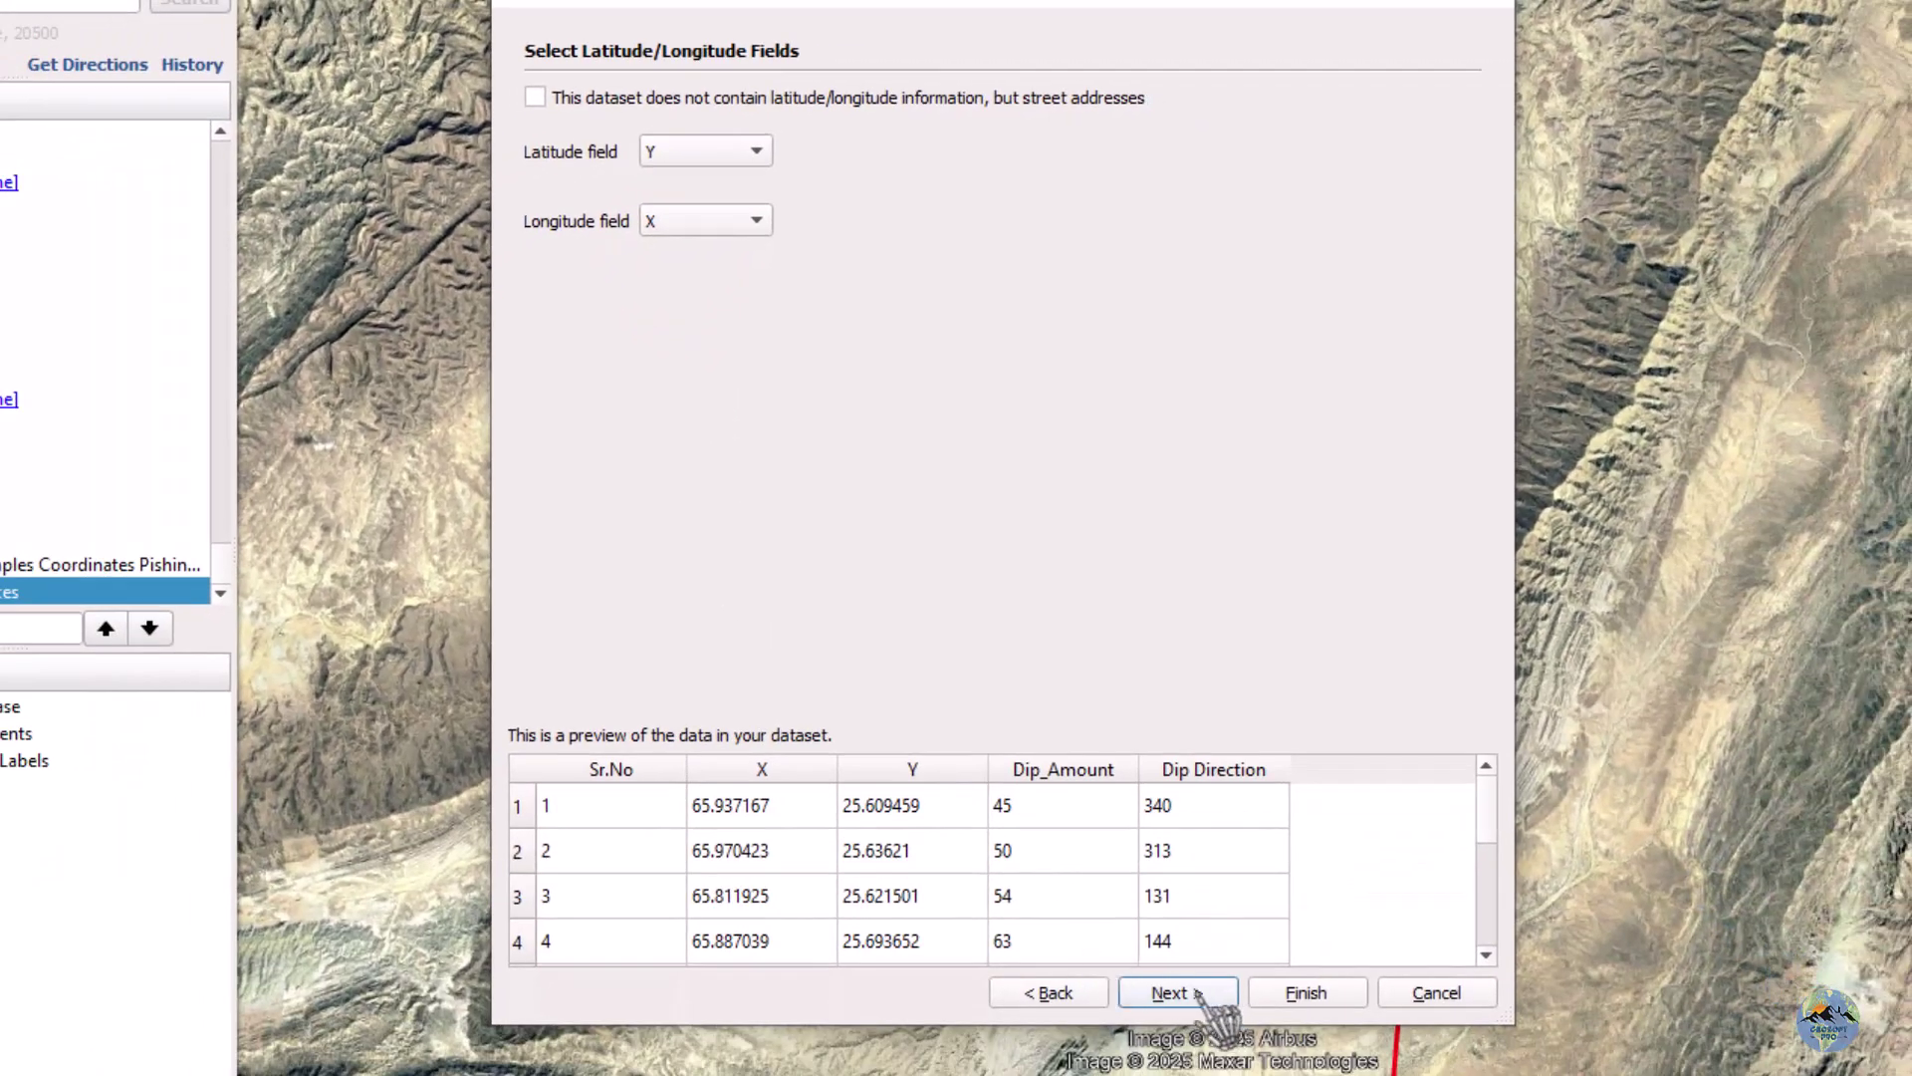
pyautogui.click(1185, 993)
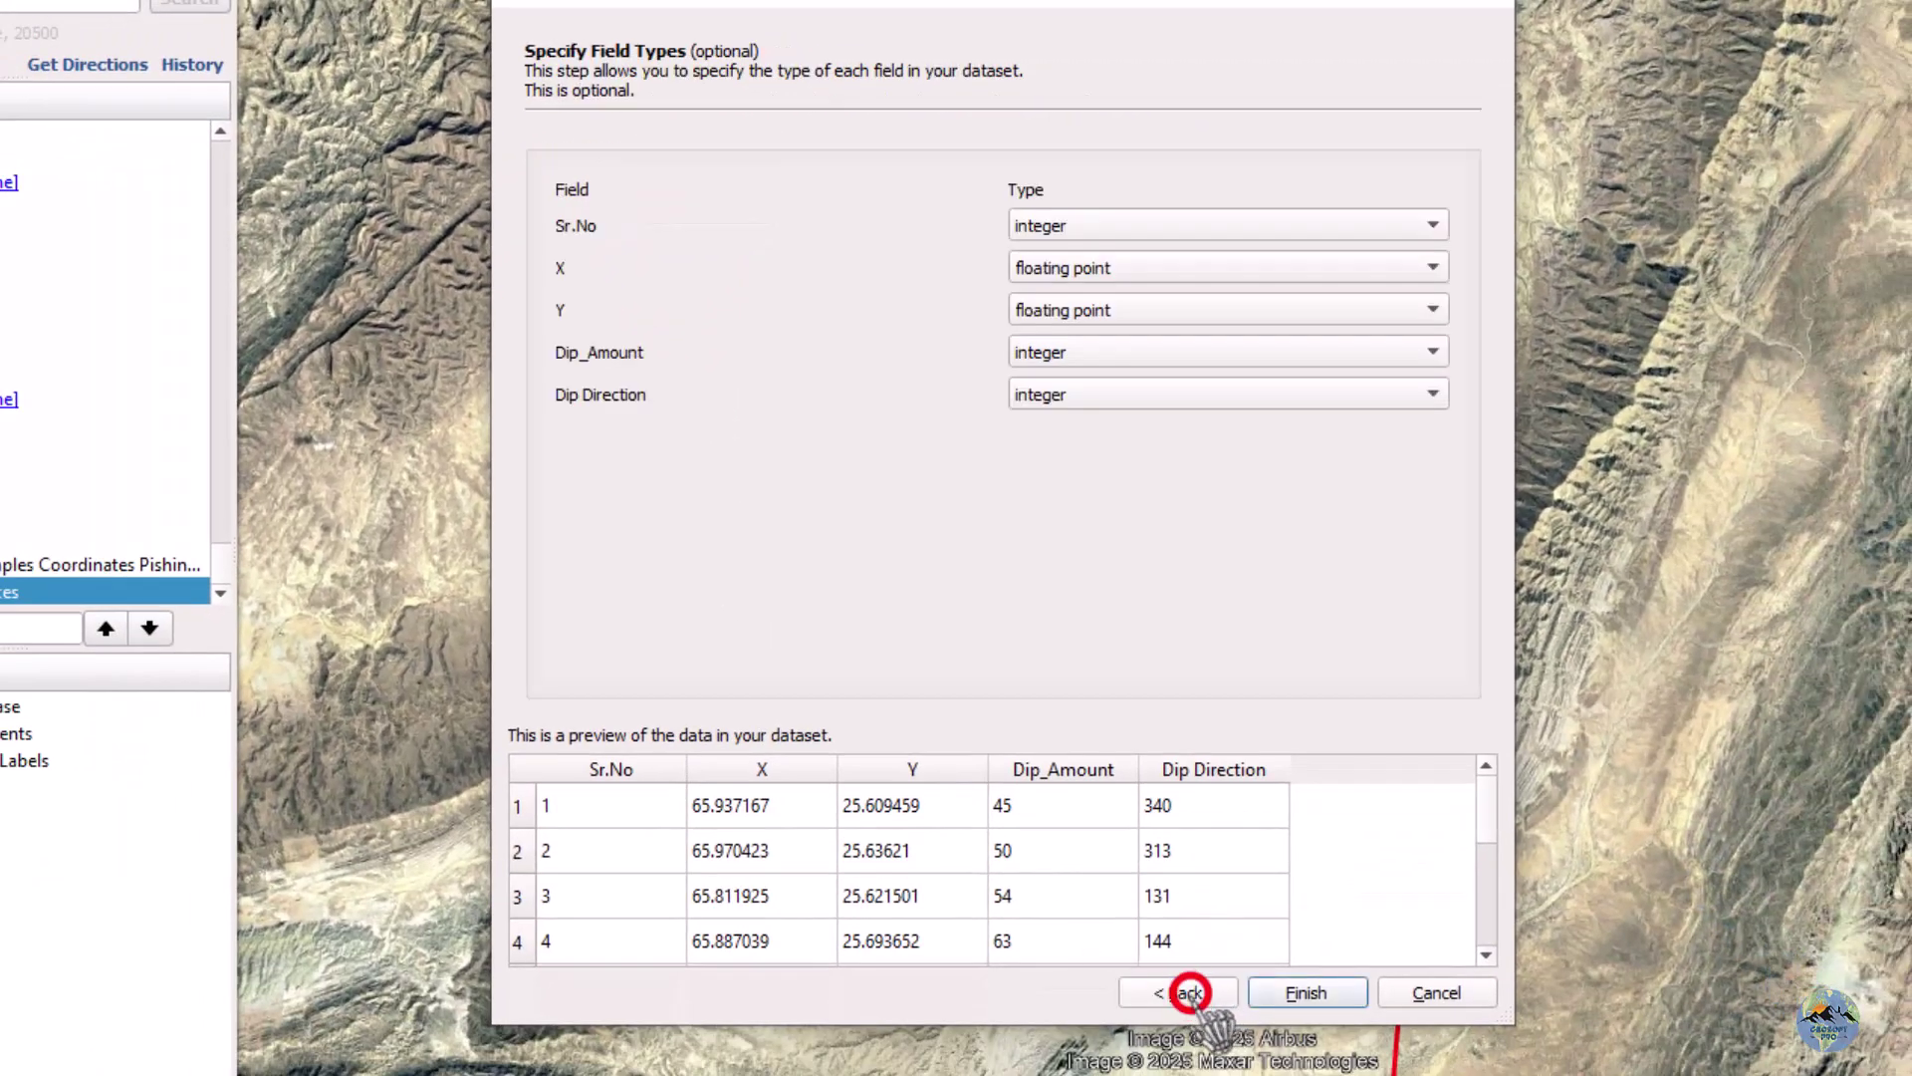
pyautogui.click(1306, 993)
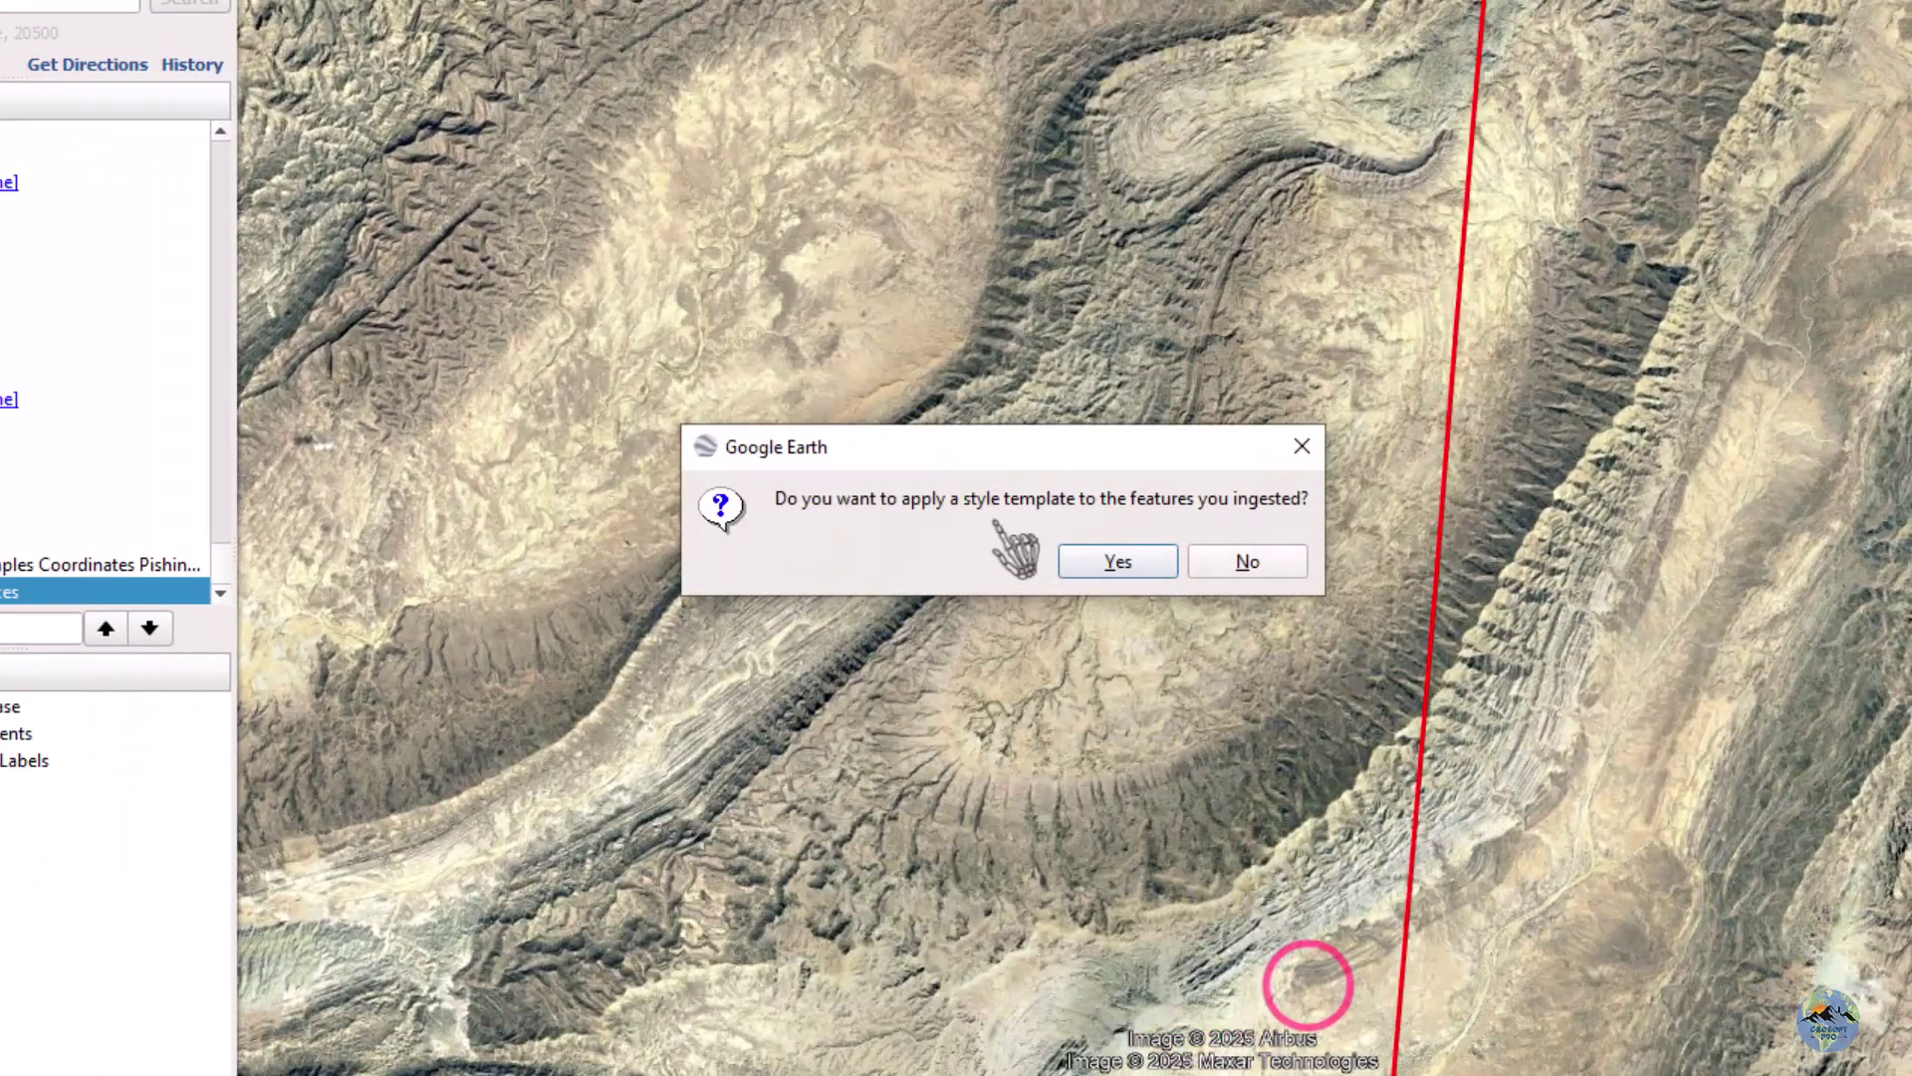
# Apply a style template labelling points by Dip_Amount, saving it over the existing template file.
pyautogui.click(1141, 561)
pyautogui.click(1065, 669)
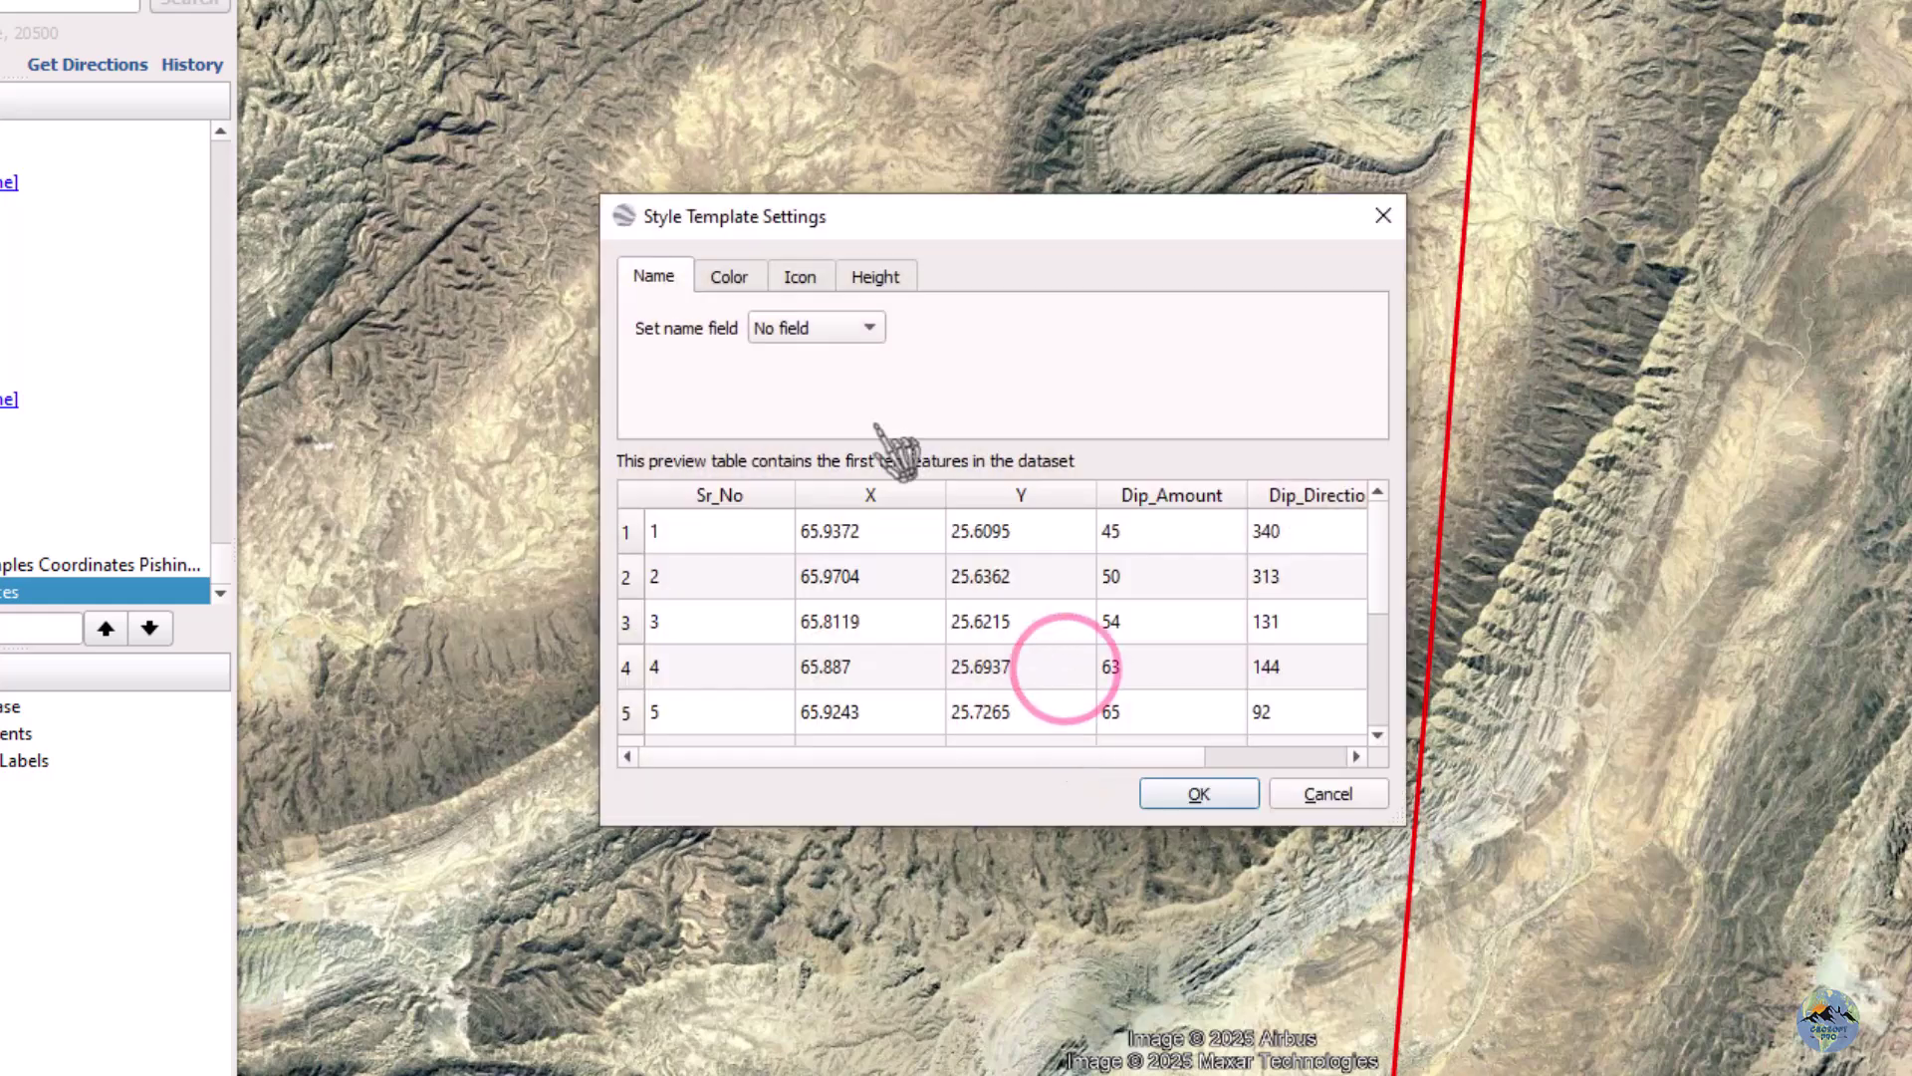
pyautogui.click(836, 326)
pyautogui.click(812, 453)
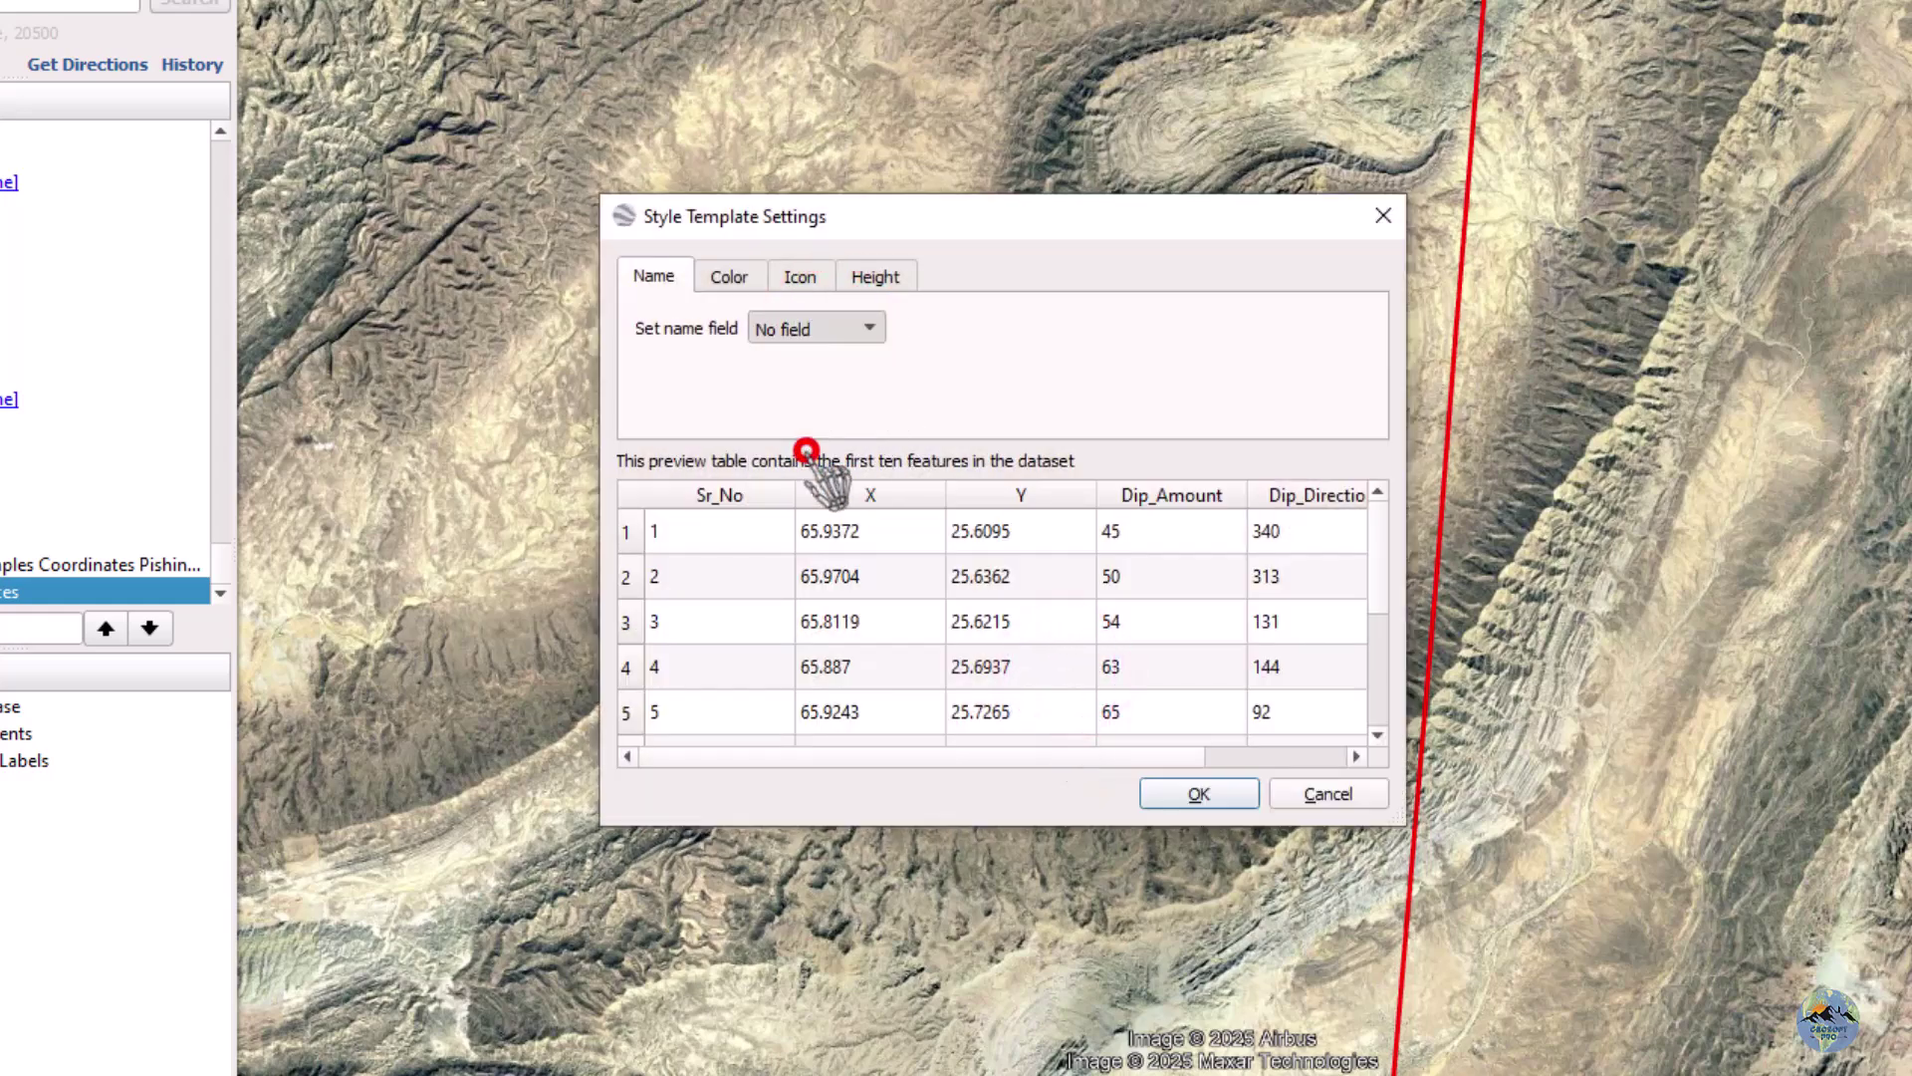
pyautogui.click(1199, 792)
pyautogui.click(745, 576)
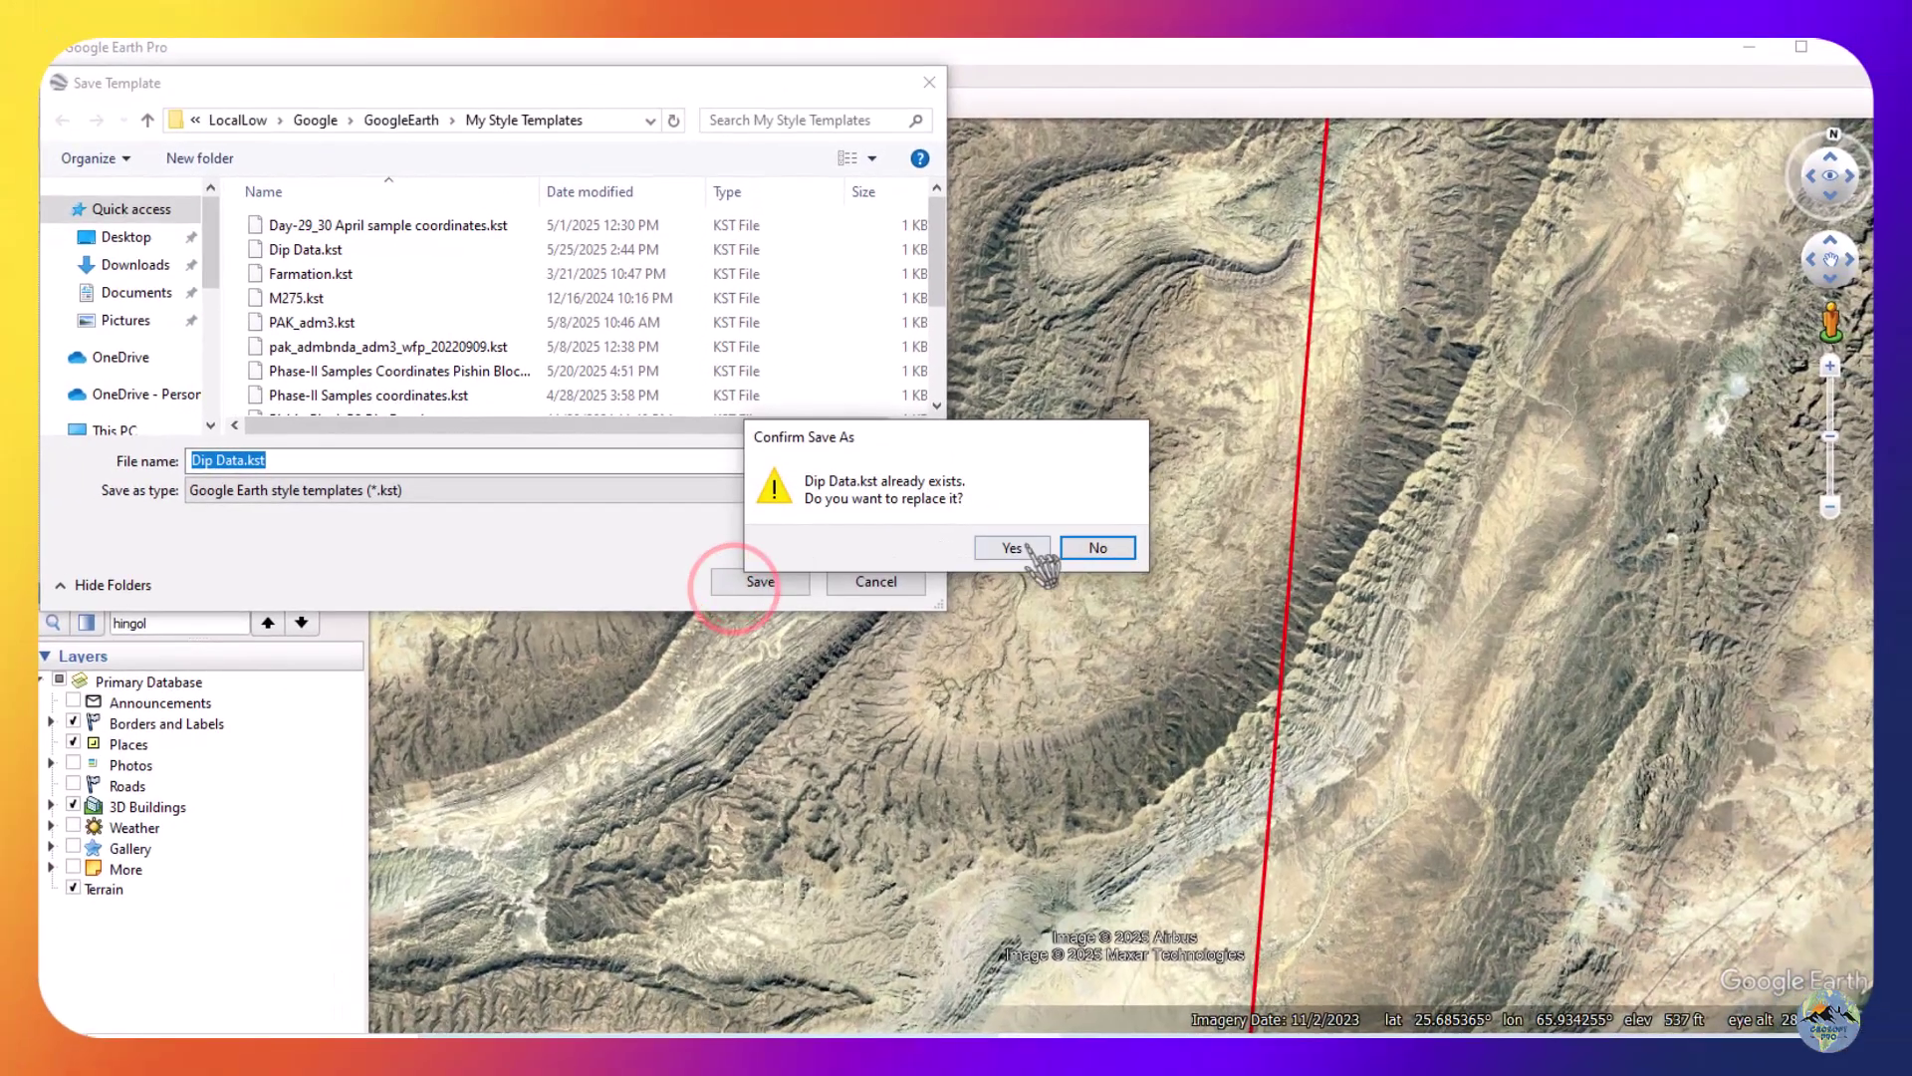
pyautogui.click(1085, 520)
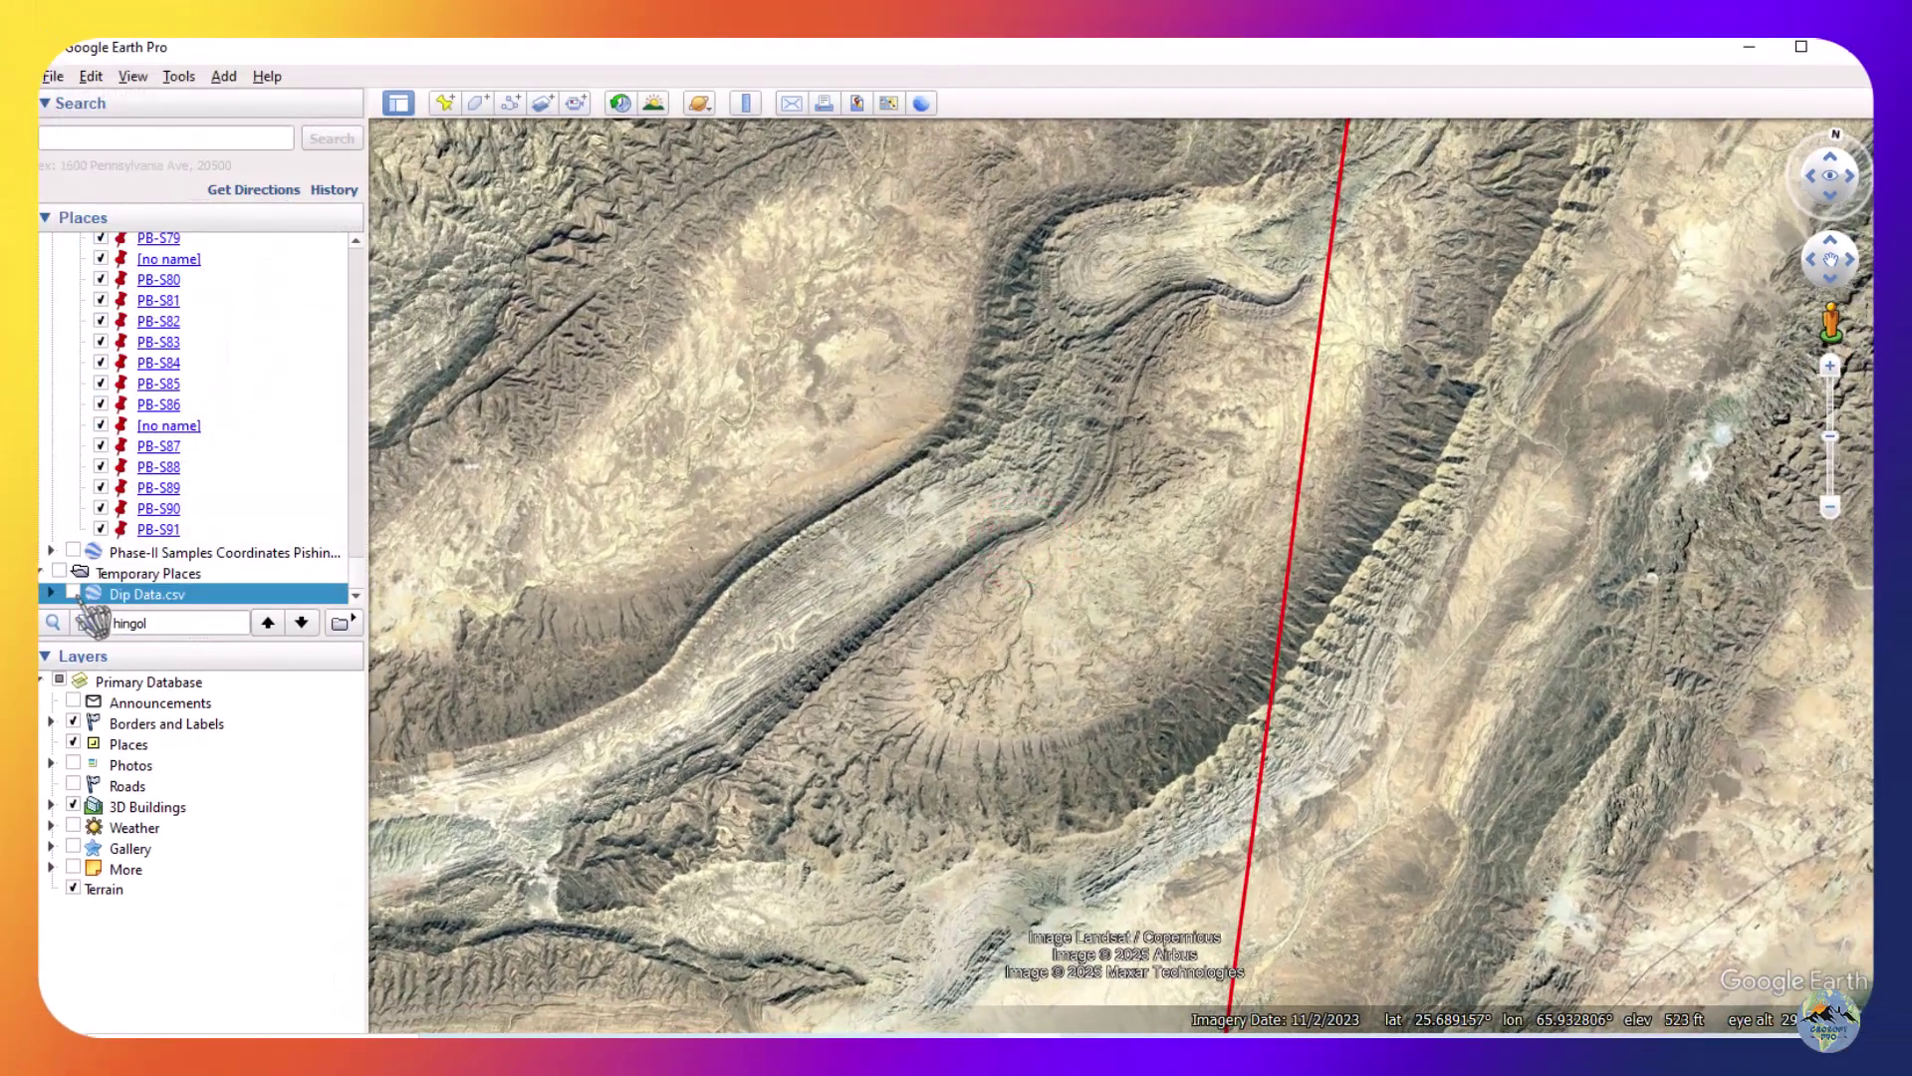
pyautogui.click(73, 591)
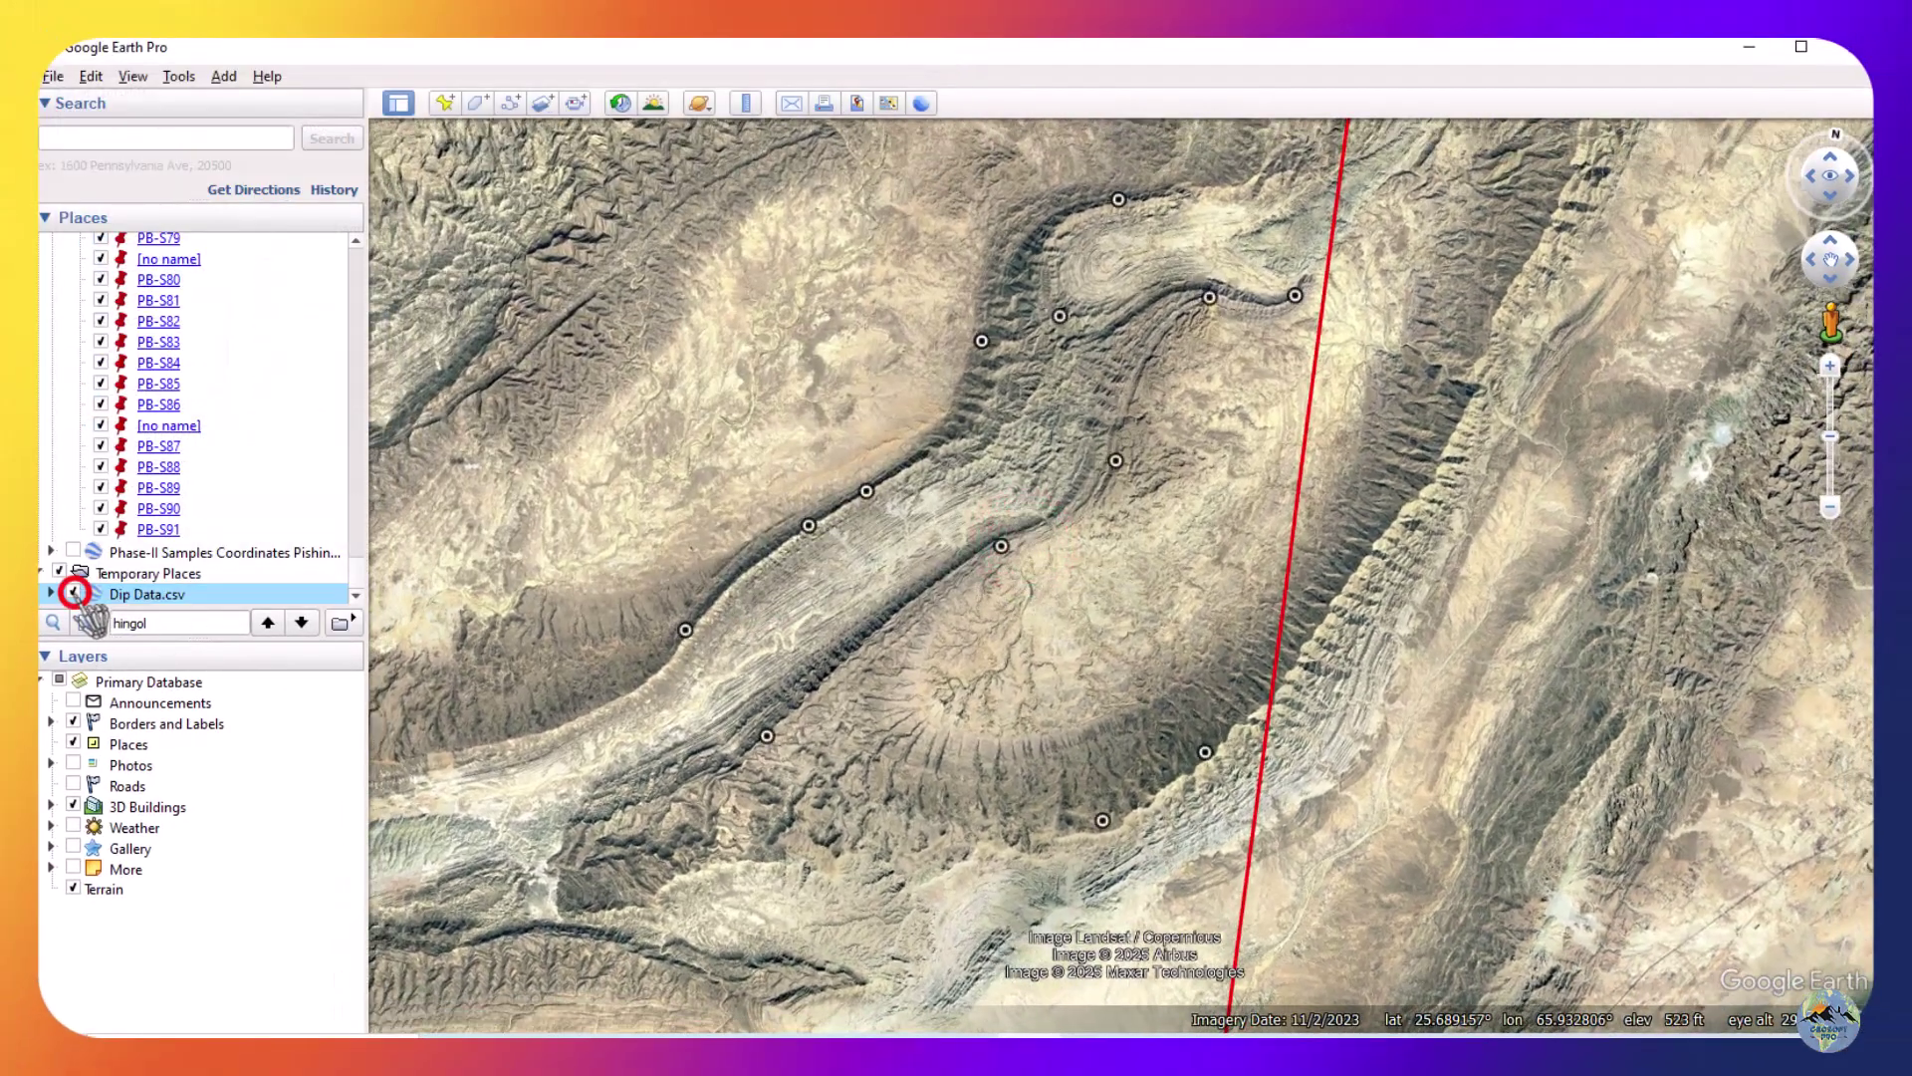
pyautogui.moveTo(1001, 632); pyautogui.dragTo(1001, 587)
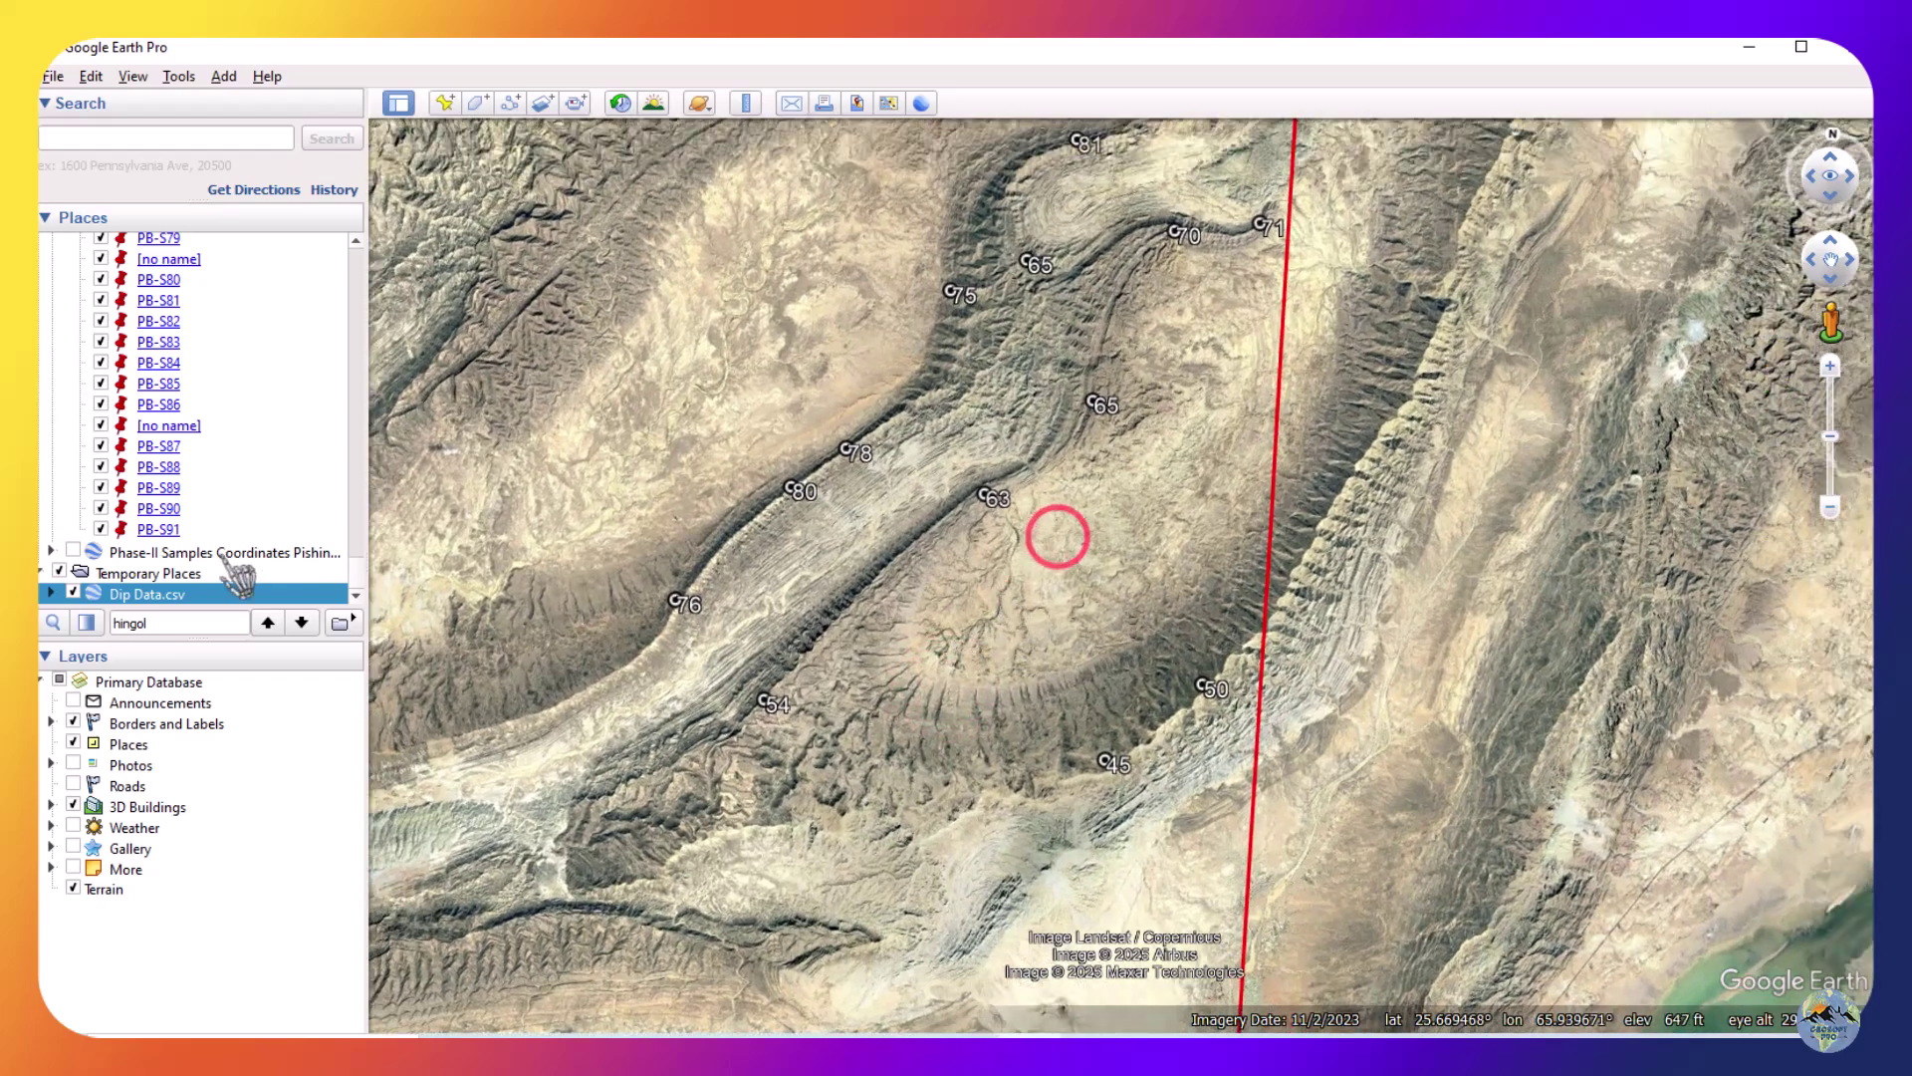
# Enable Share Style in the Dip Data.csv folder's Style, Color properties.
pyautogui.rightClick(126, 593)
pyautogui.click(227, 940)
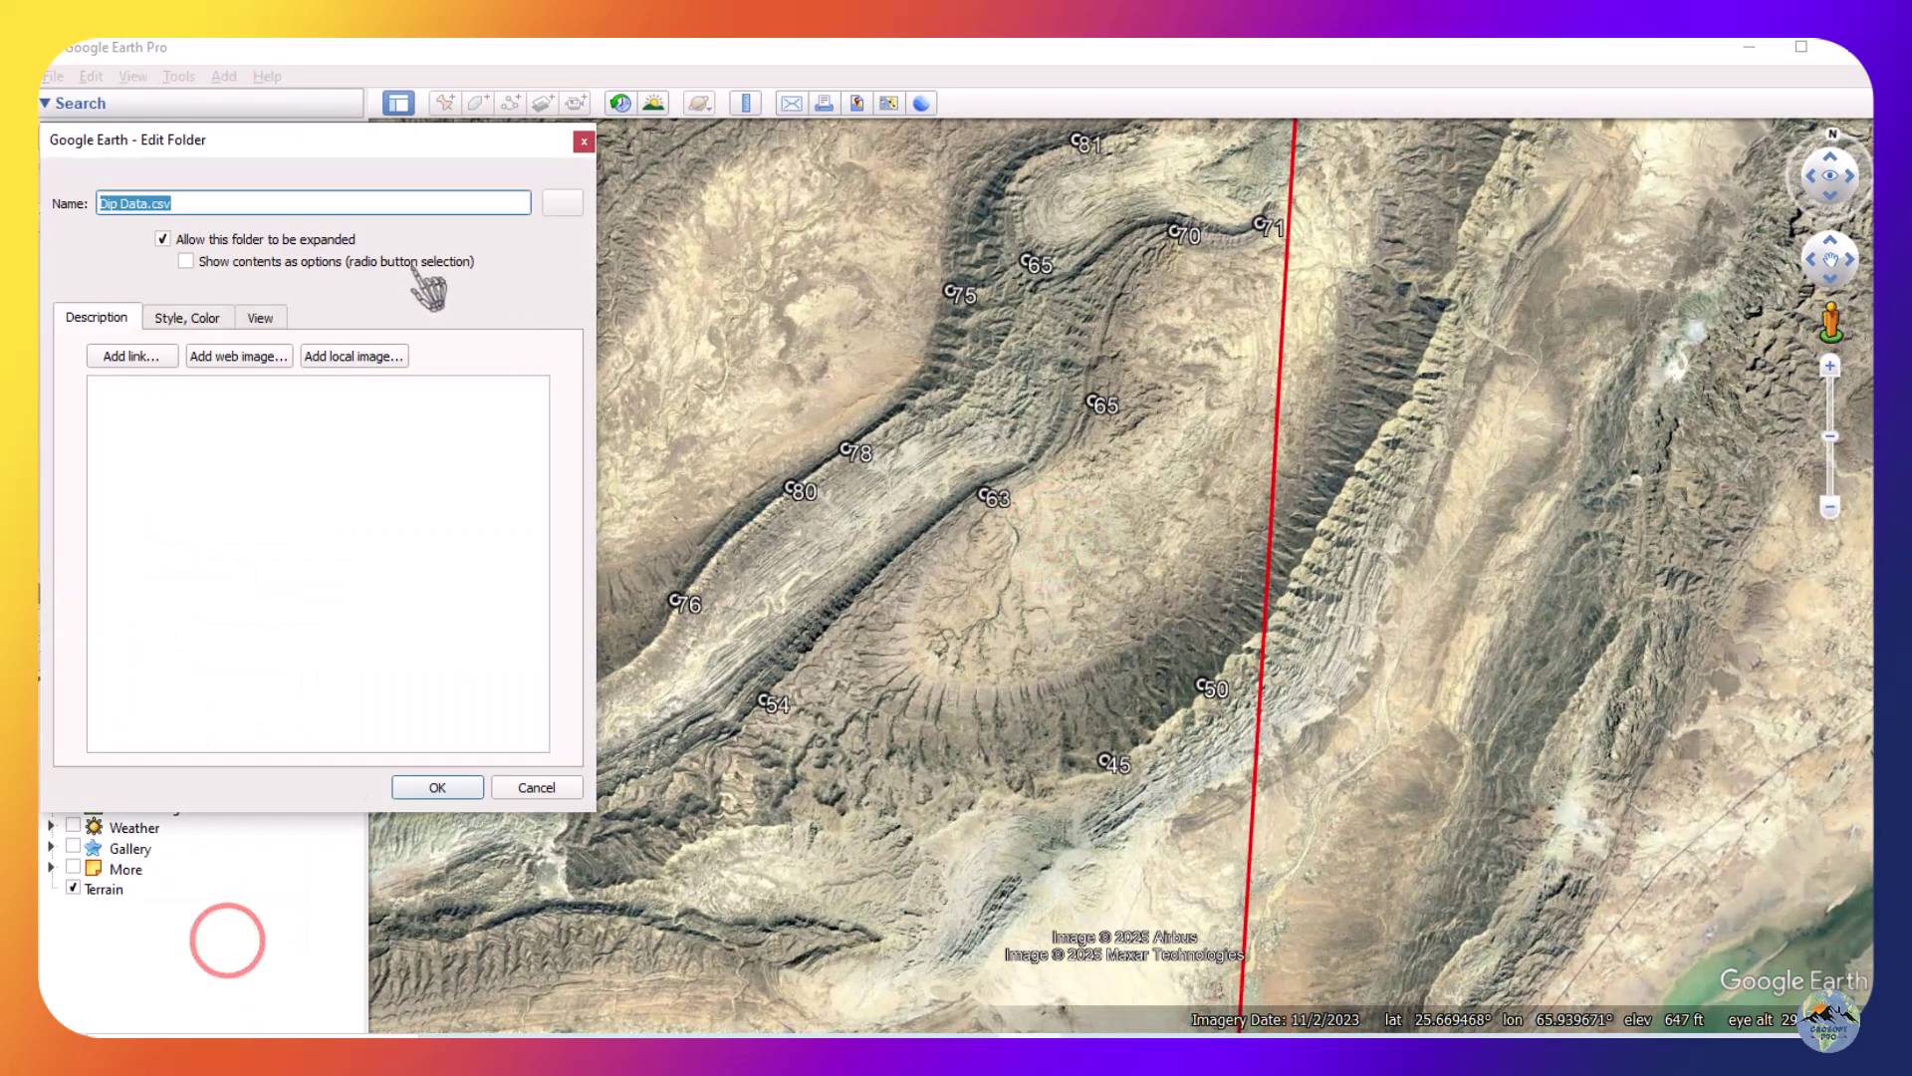
pyautogui.click(186, 319)
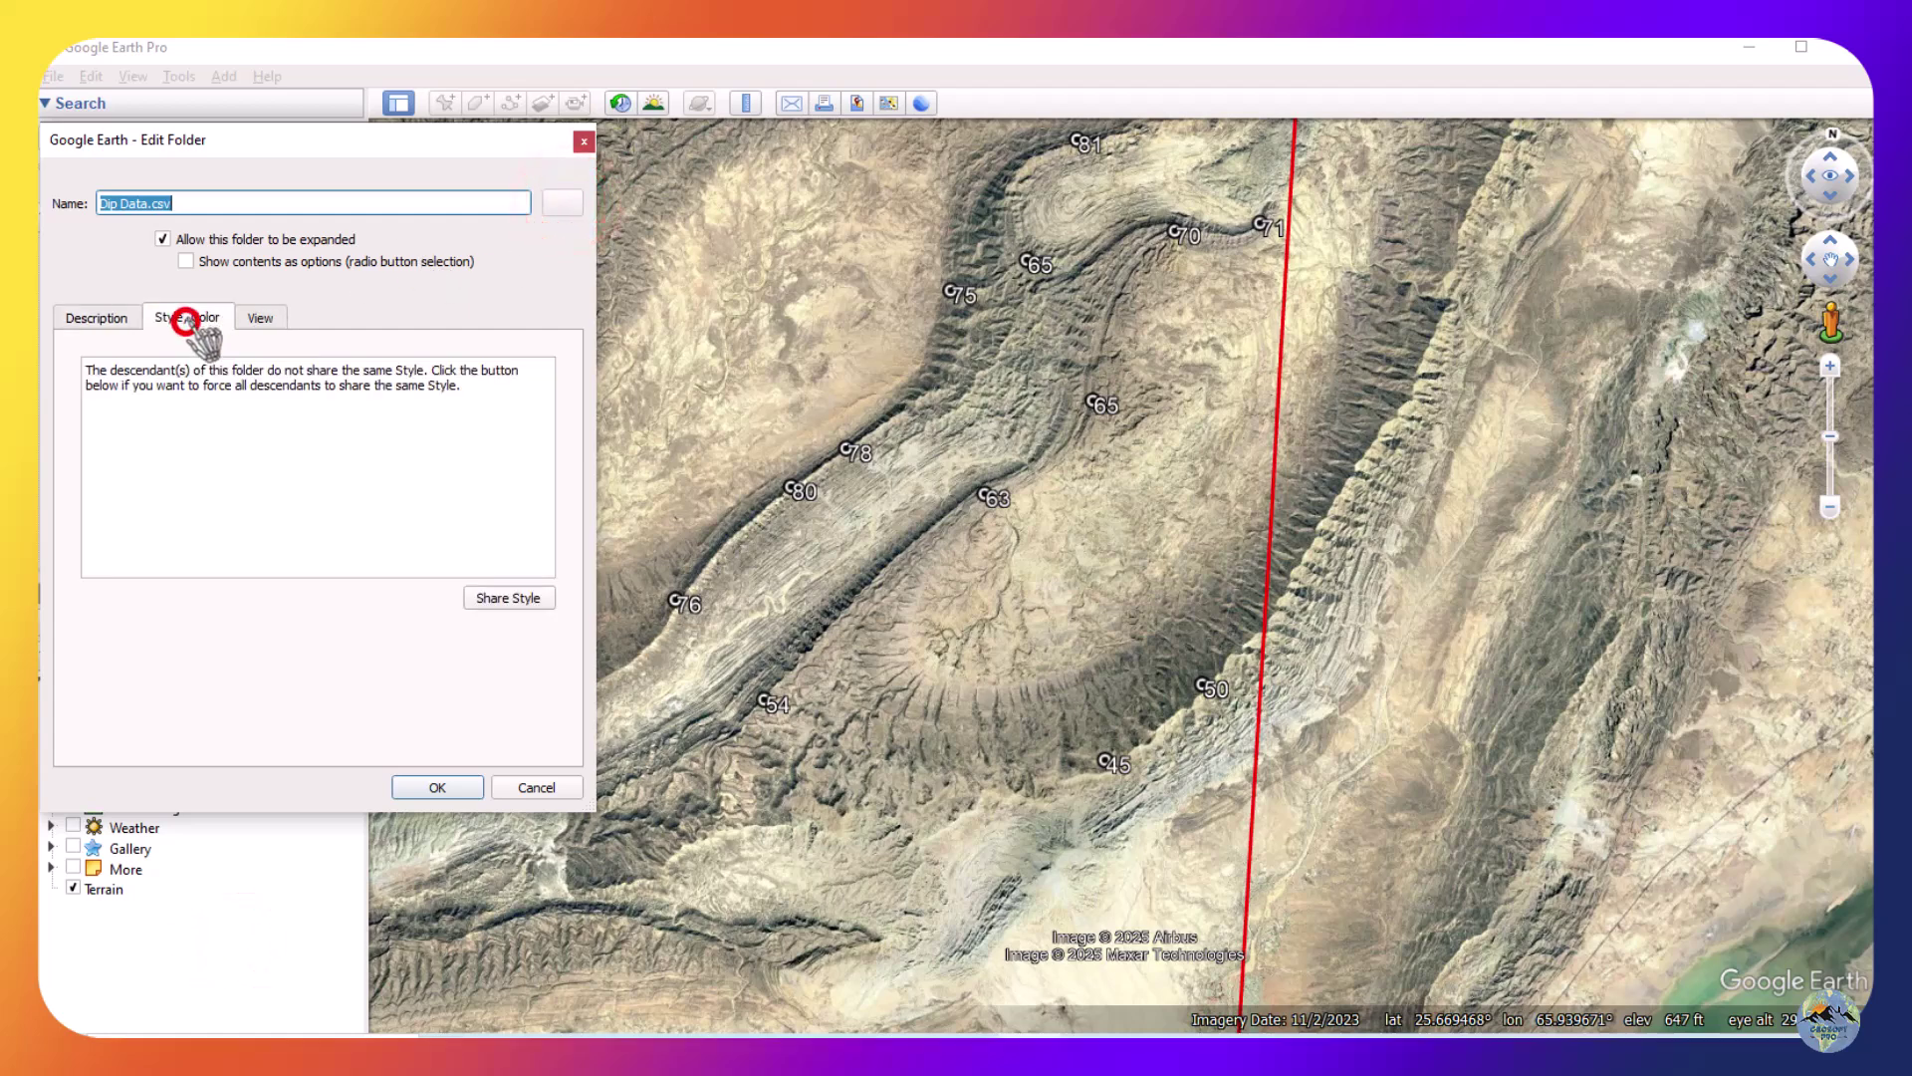
pyautogui.click(525, 601)
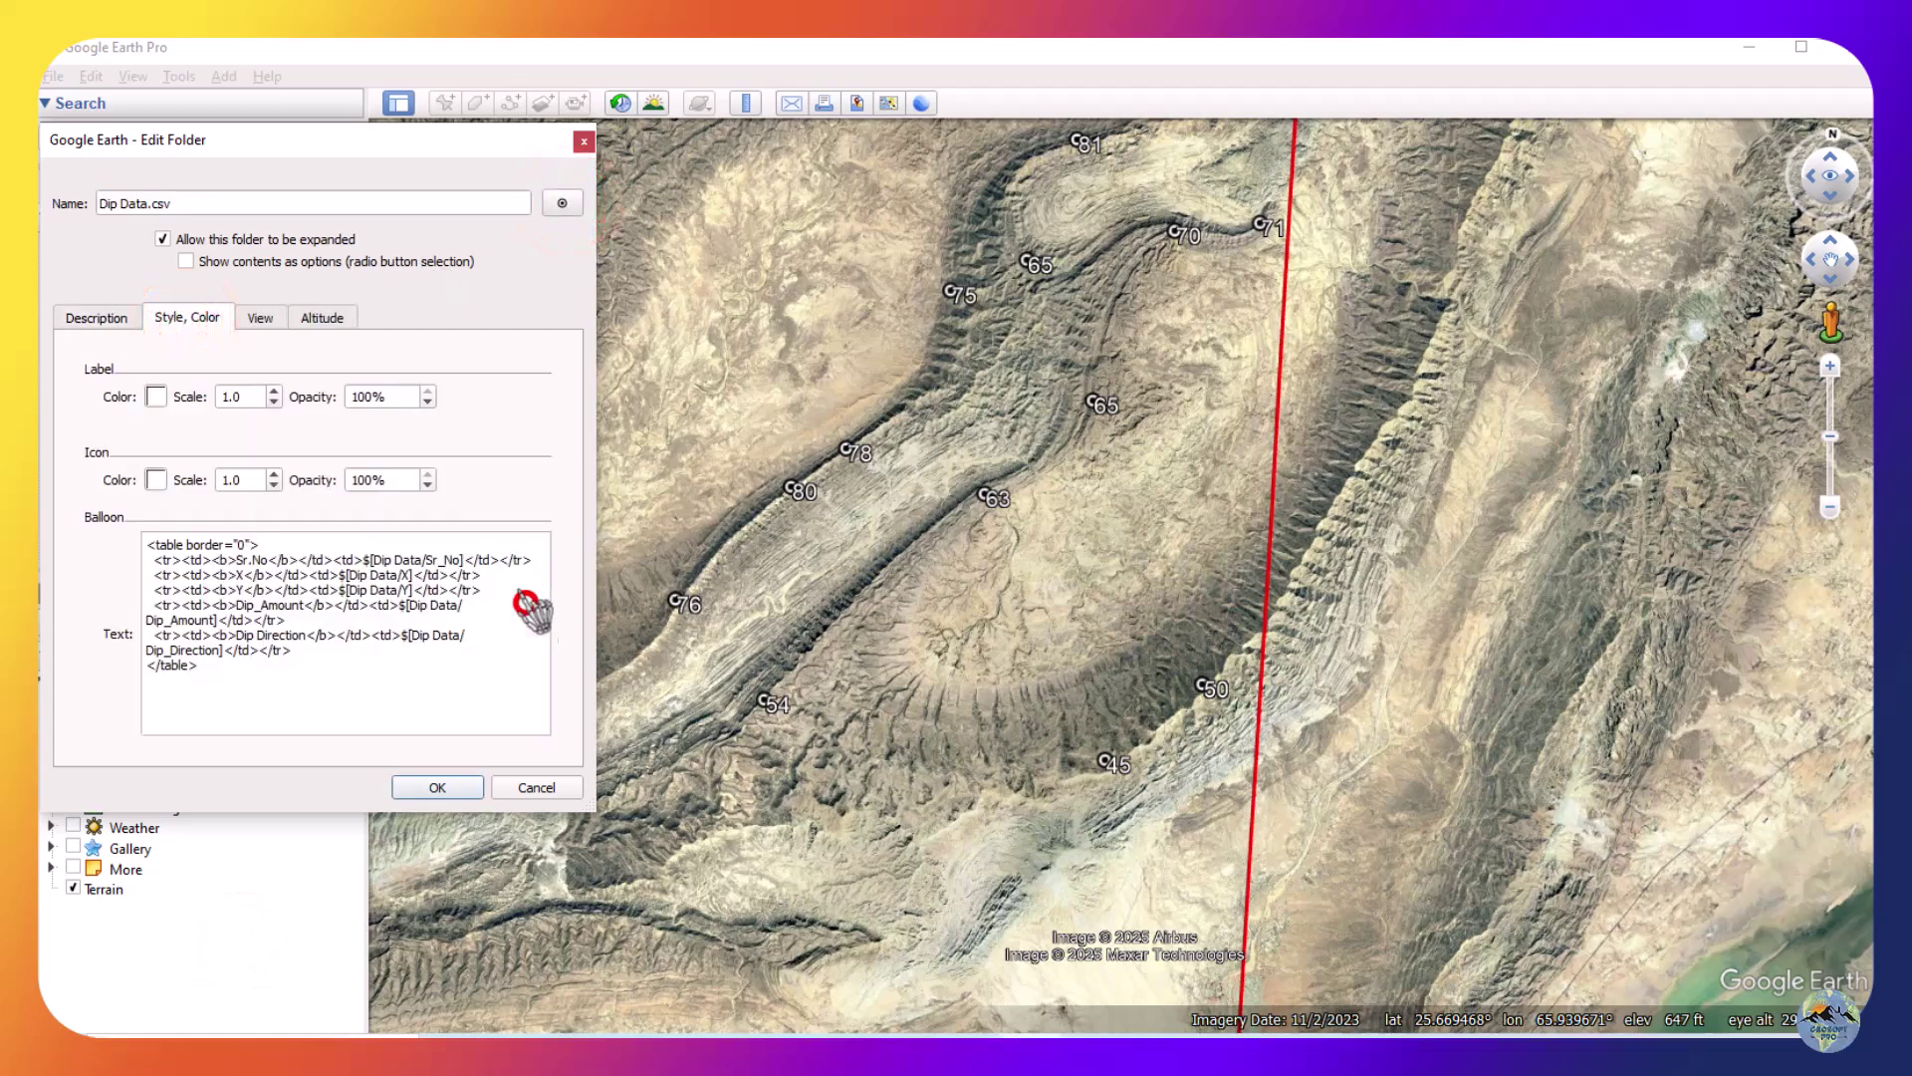
# Set the shared point icon colour to red and apply it to all dip points.
pyautogui.click(562, 204)
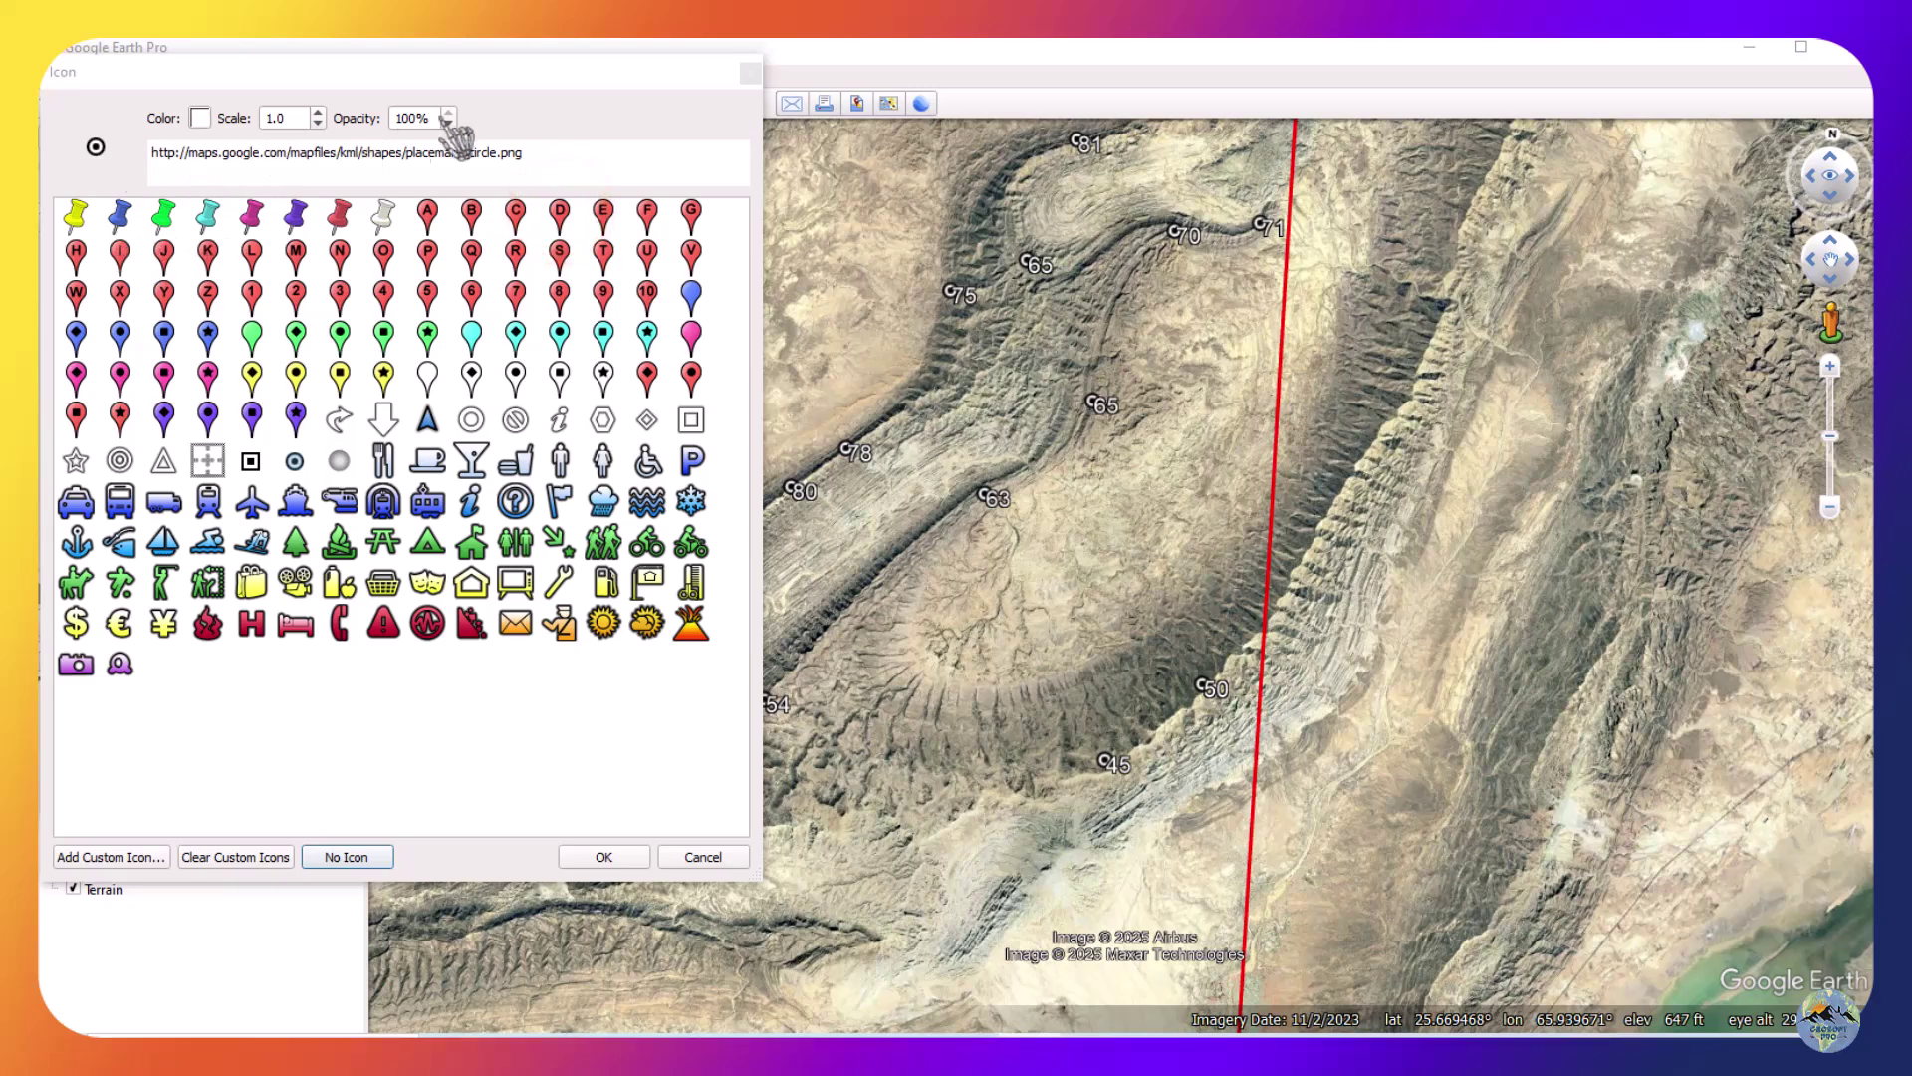
pyautogui.click(200, 118)
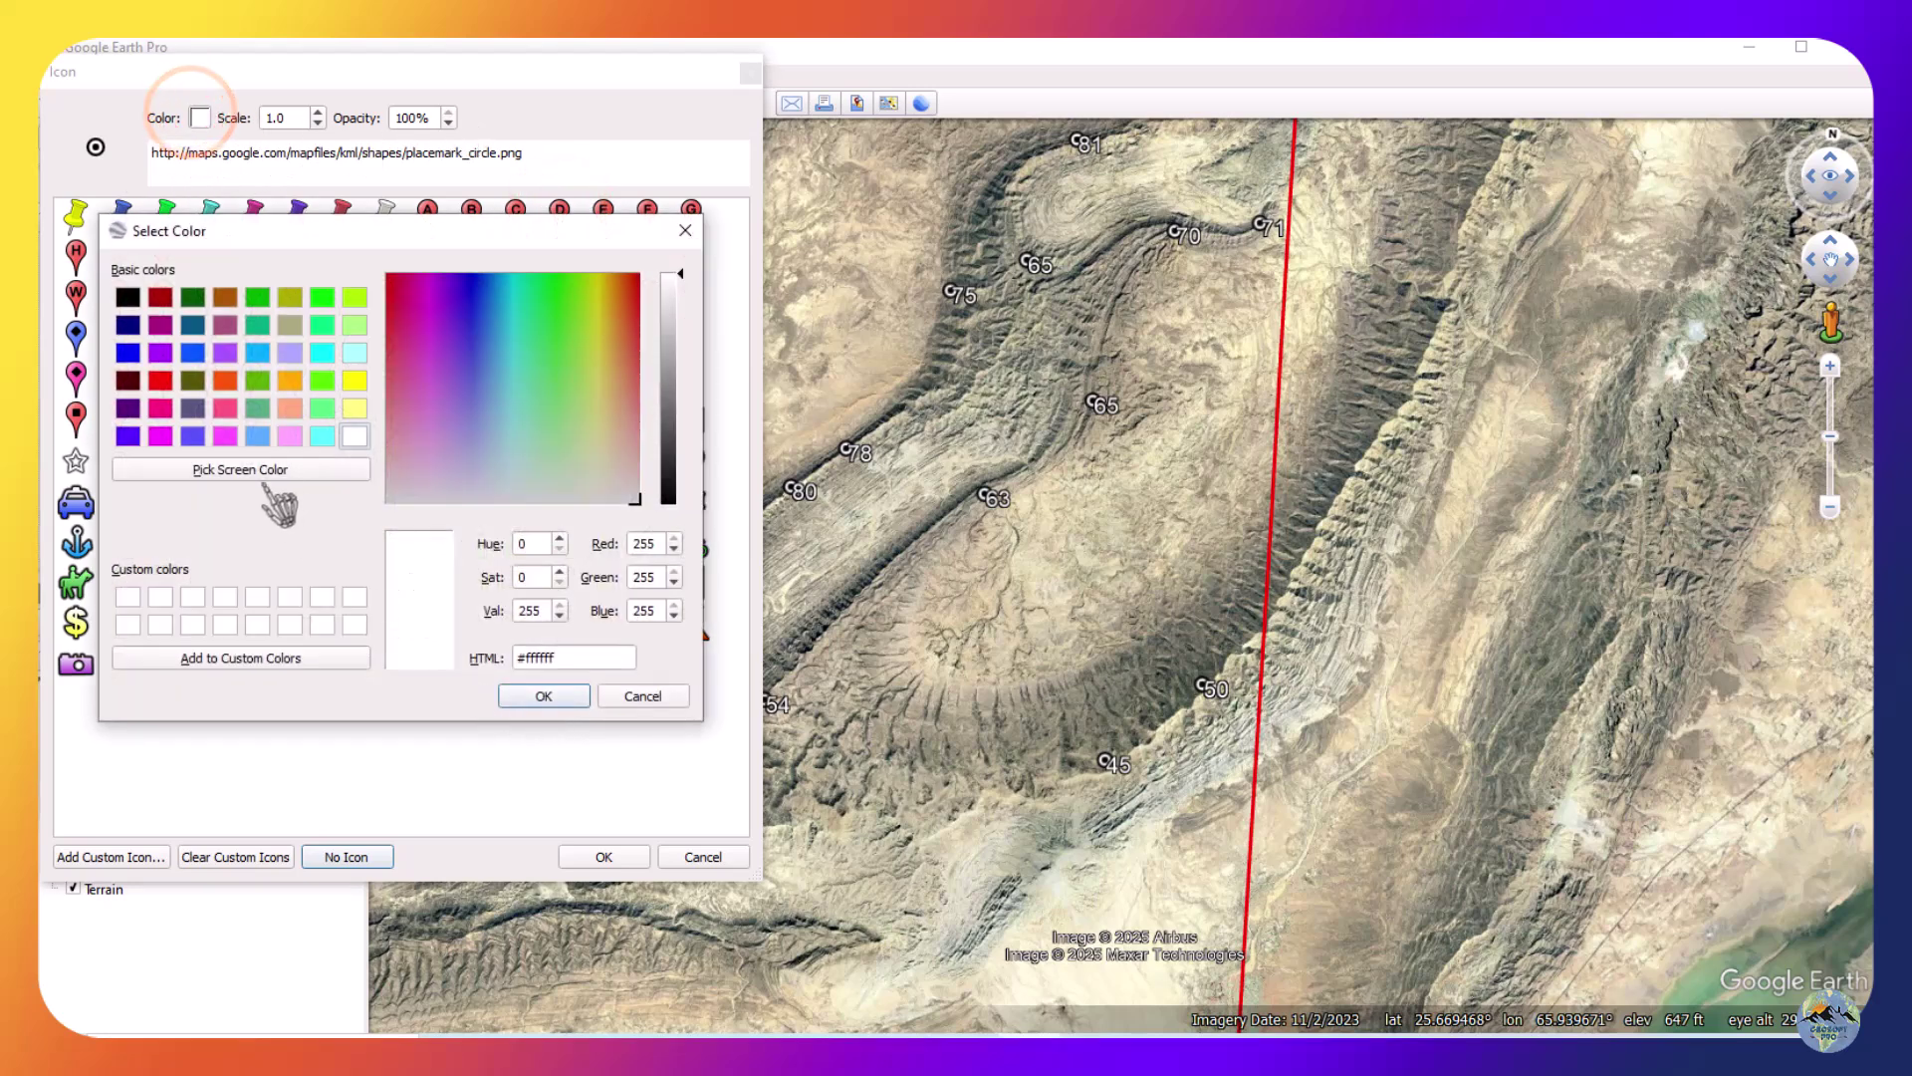
pyautogui.click(160, 379)
pyautogui.click(519, 691)
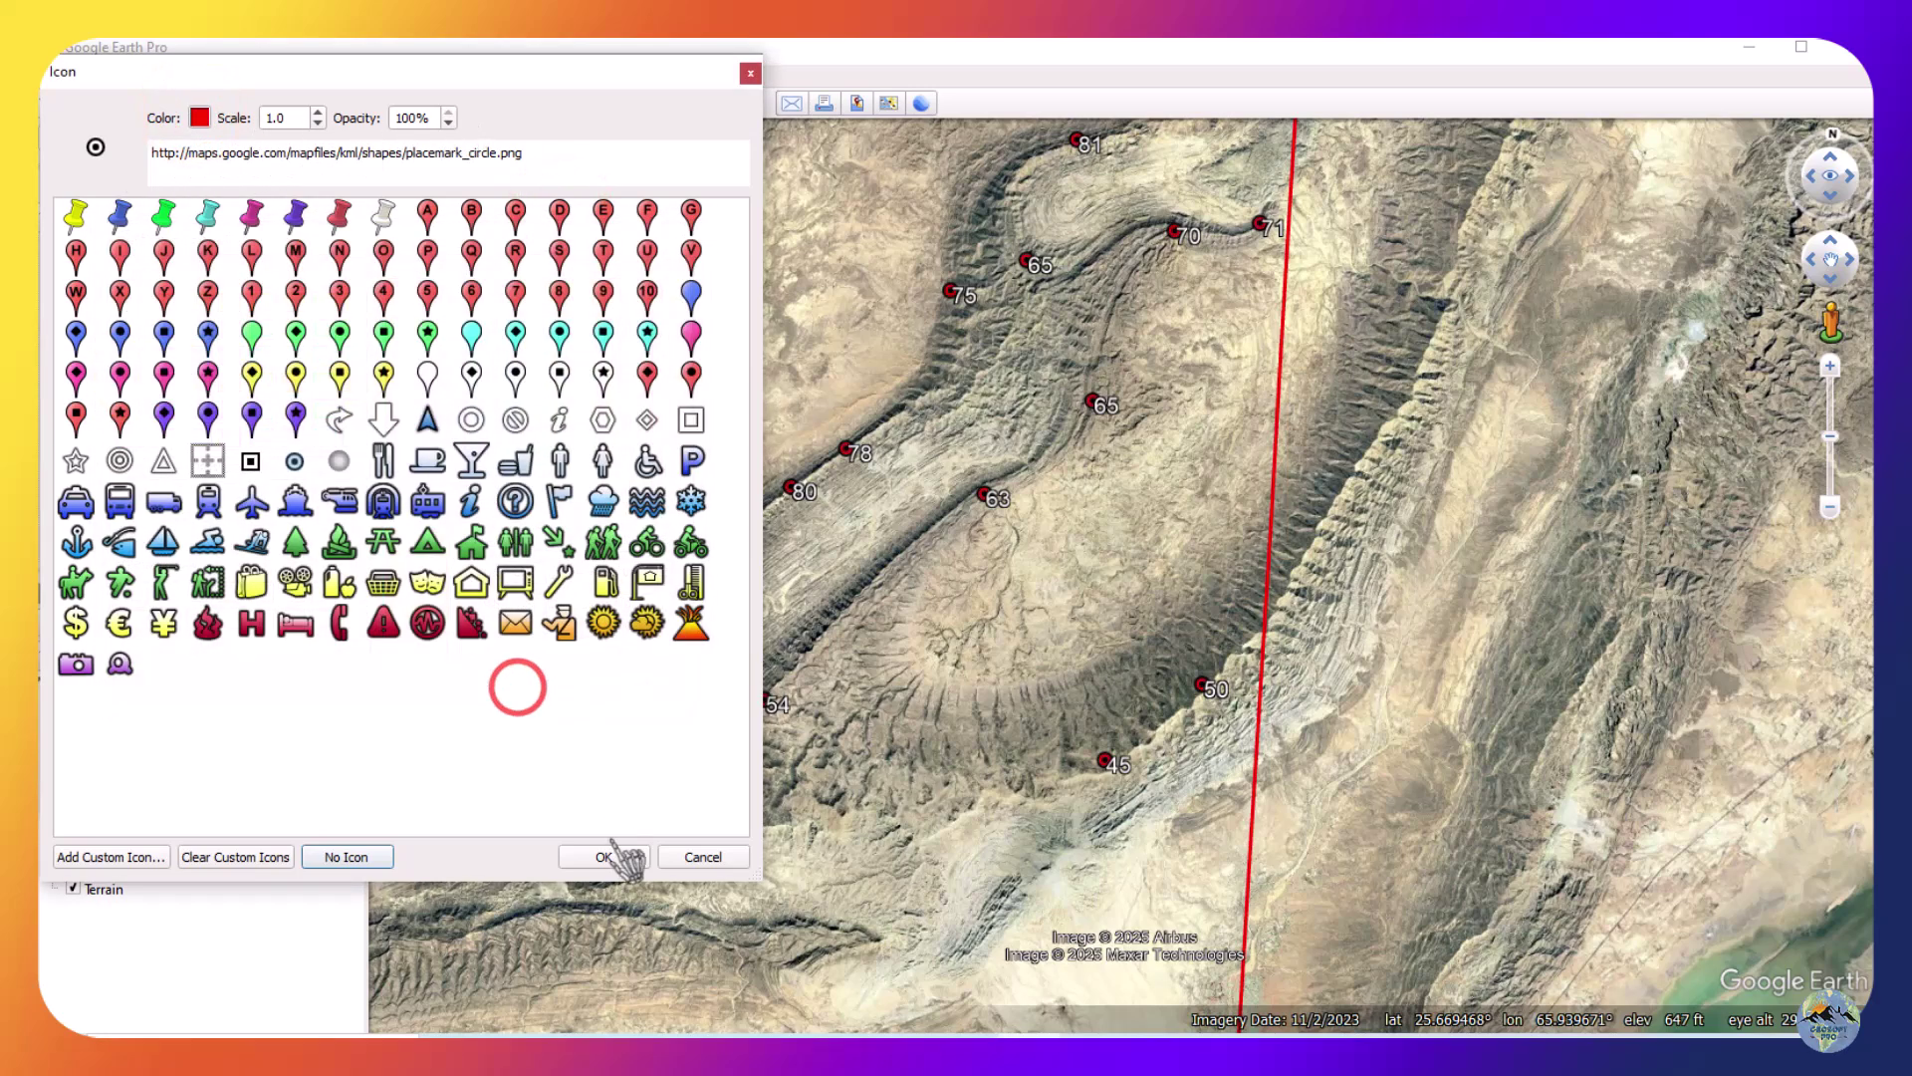
pyautogui.click(609, 858)
pyautogui.click(973, 783)
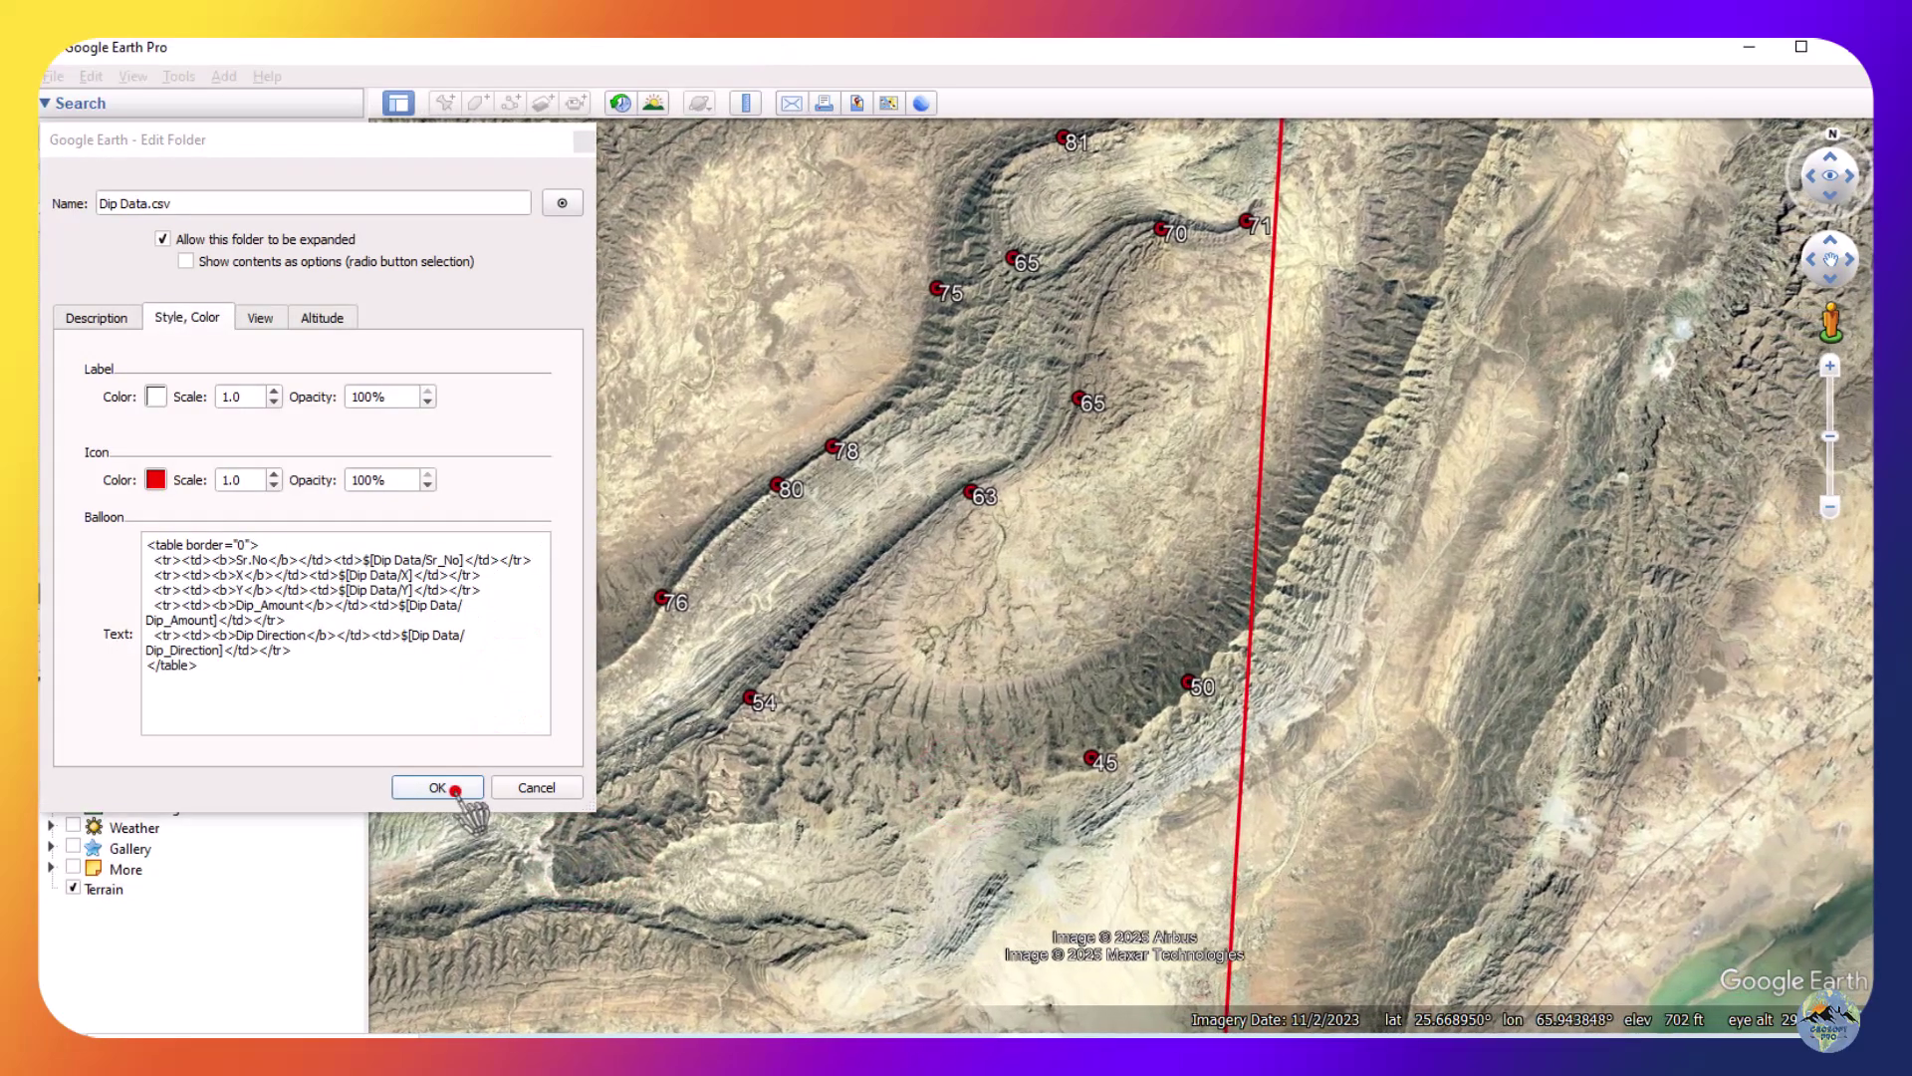
pyautogui.click(438, 788)
pyautogui.moveTo(825, 734); pyautogui.dragTo(837, 788)
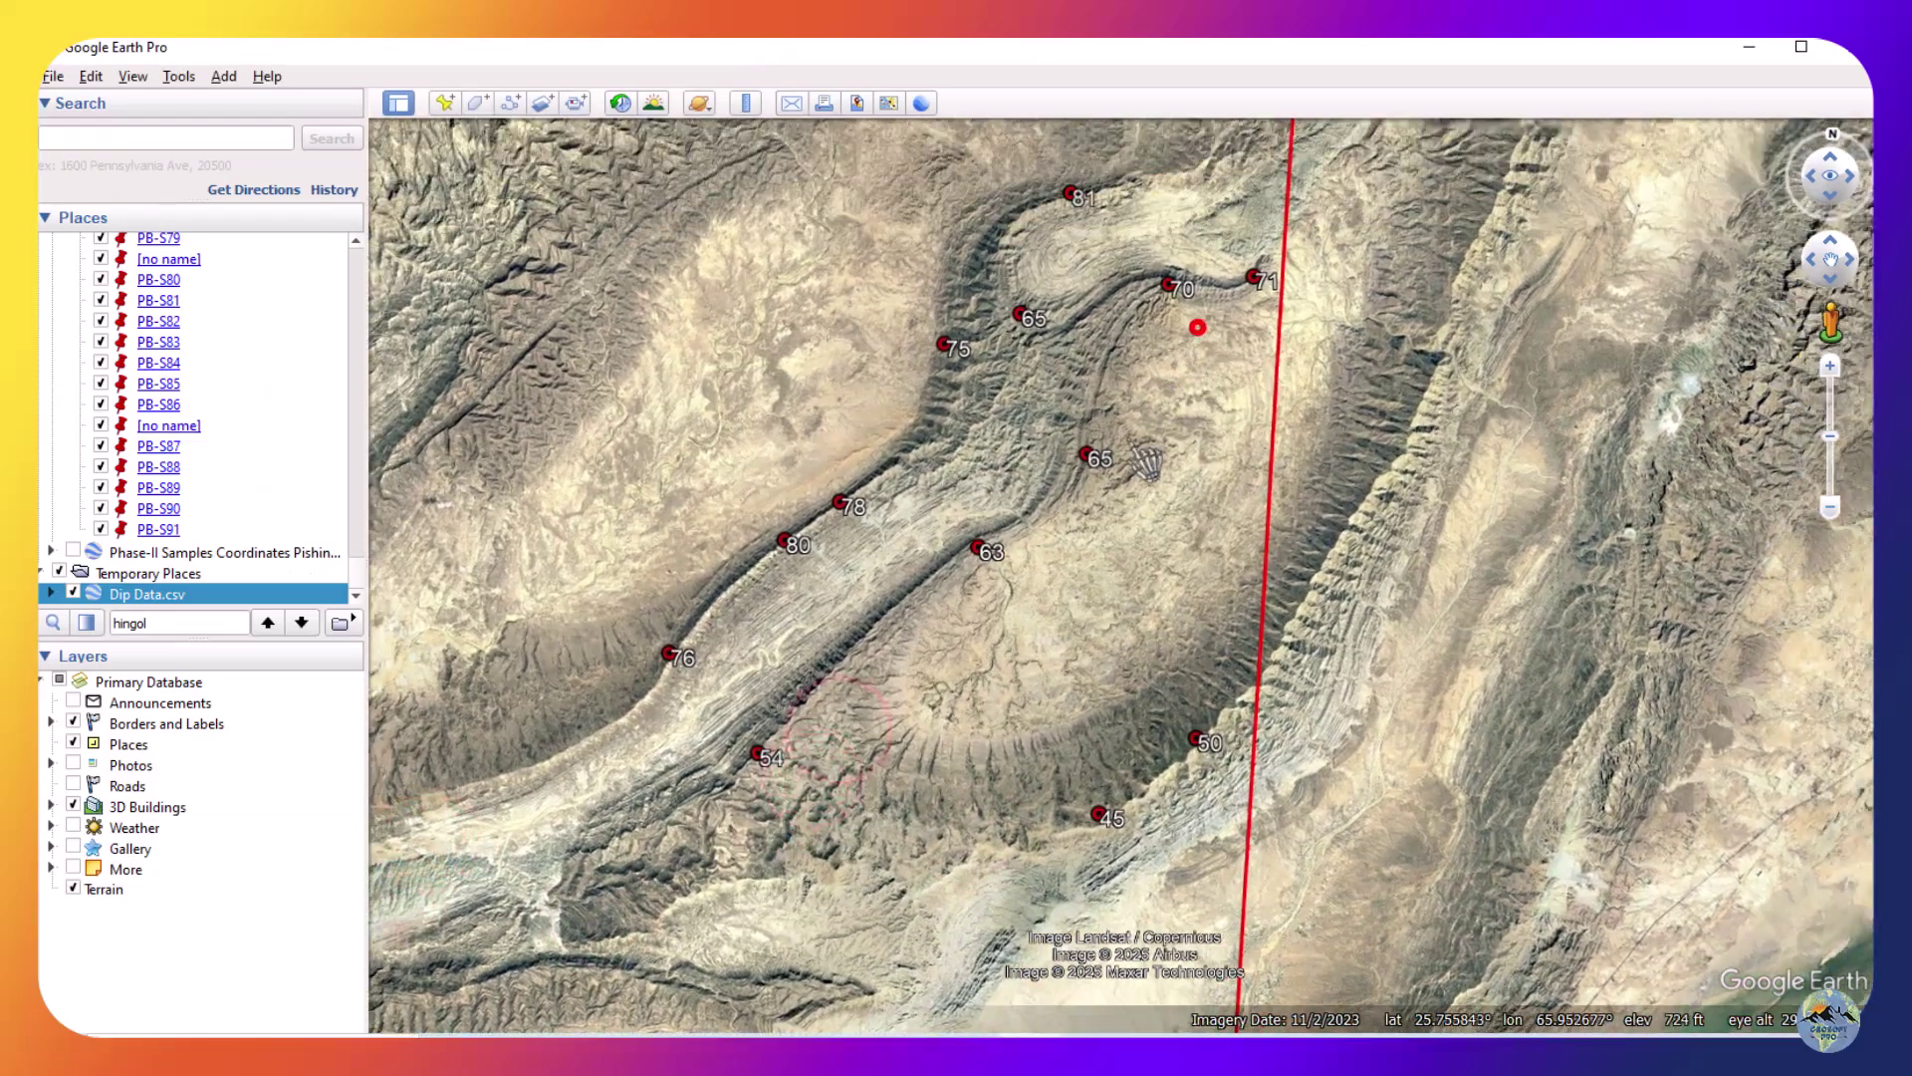
pyautogui.moveTo(1197, 328); pyautogui.dragTo(1116, 448)
pyautogui.moveTo(926, 702); pyautogui.dragTo(1004, 576)
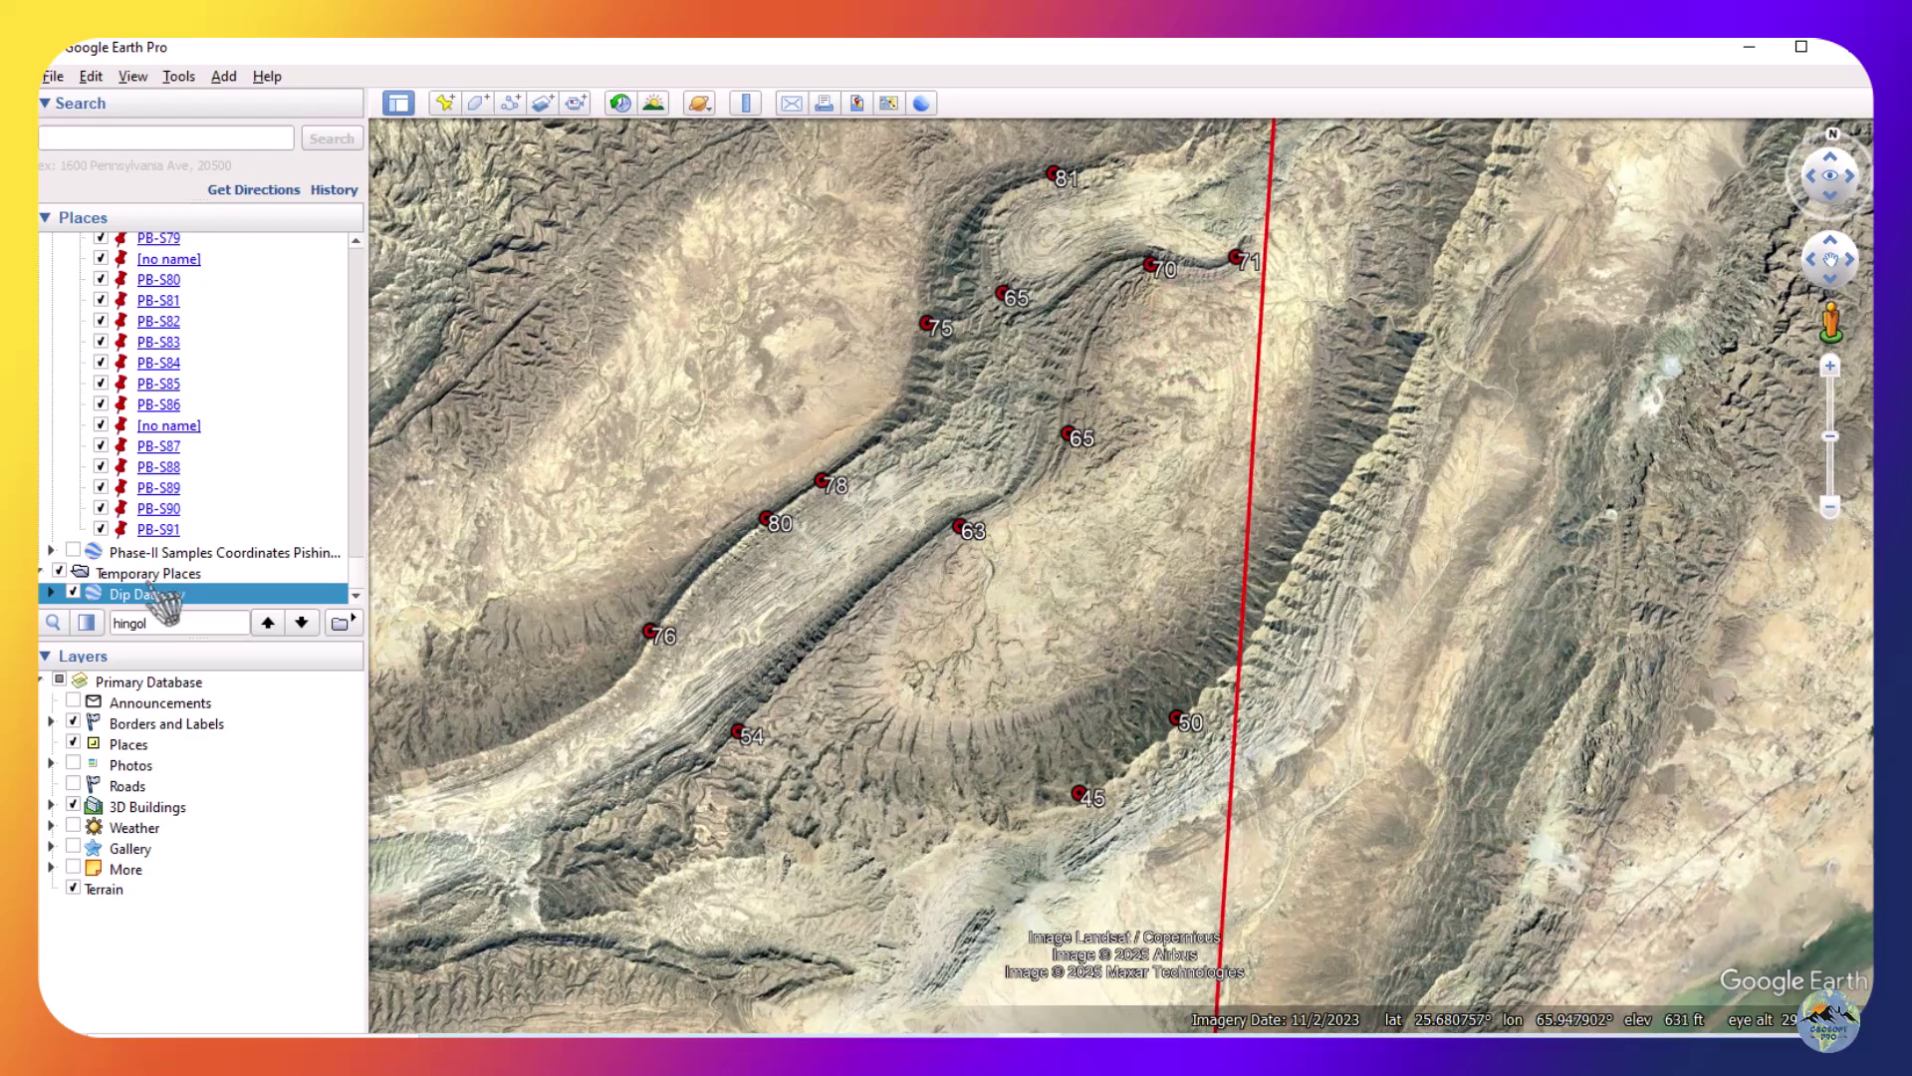
# Save the Dip Data layer as Dip Data.kmz in a new From Google Earth folder.
pyautogui.rightClick(154, 594)
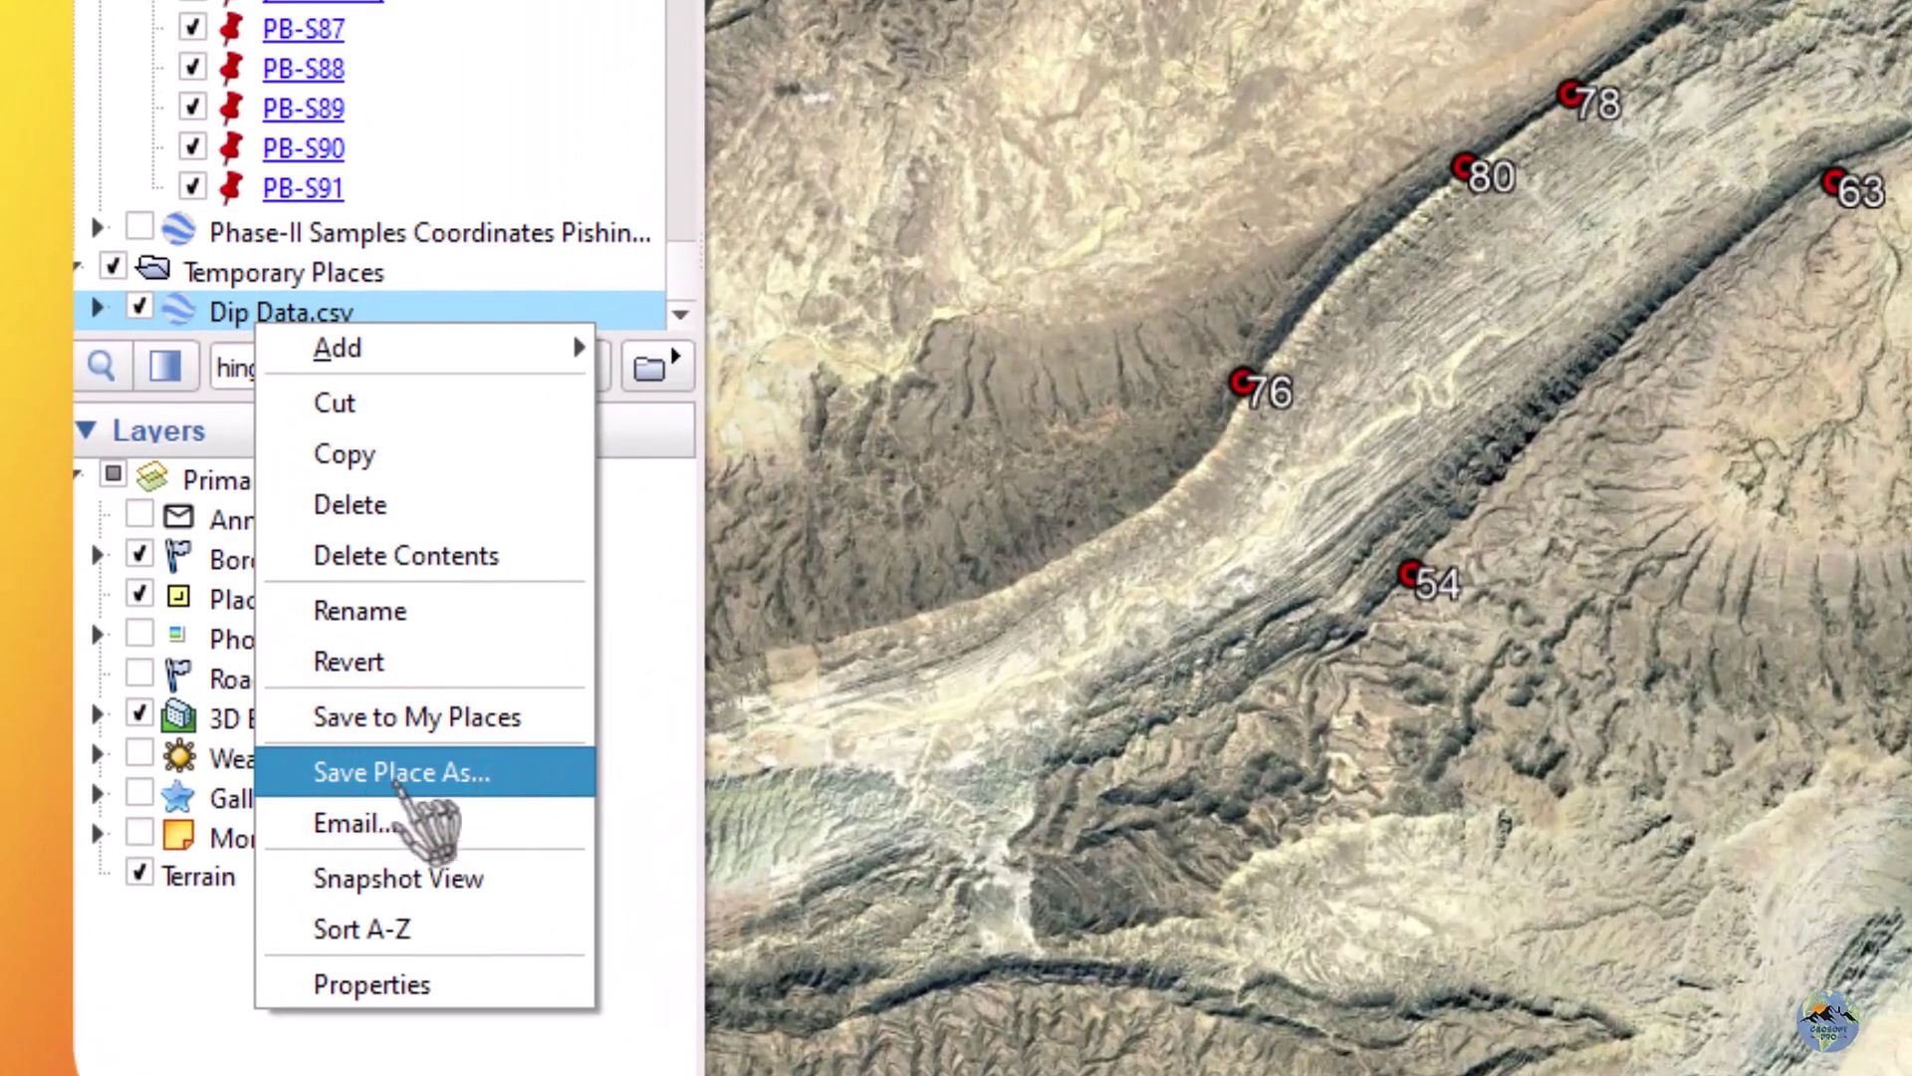
pyautogui.click(428, 771)
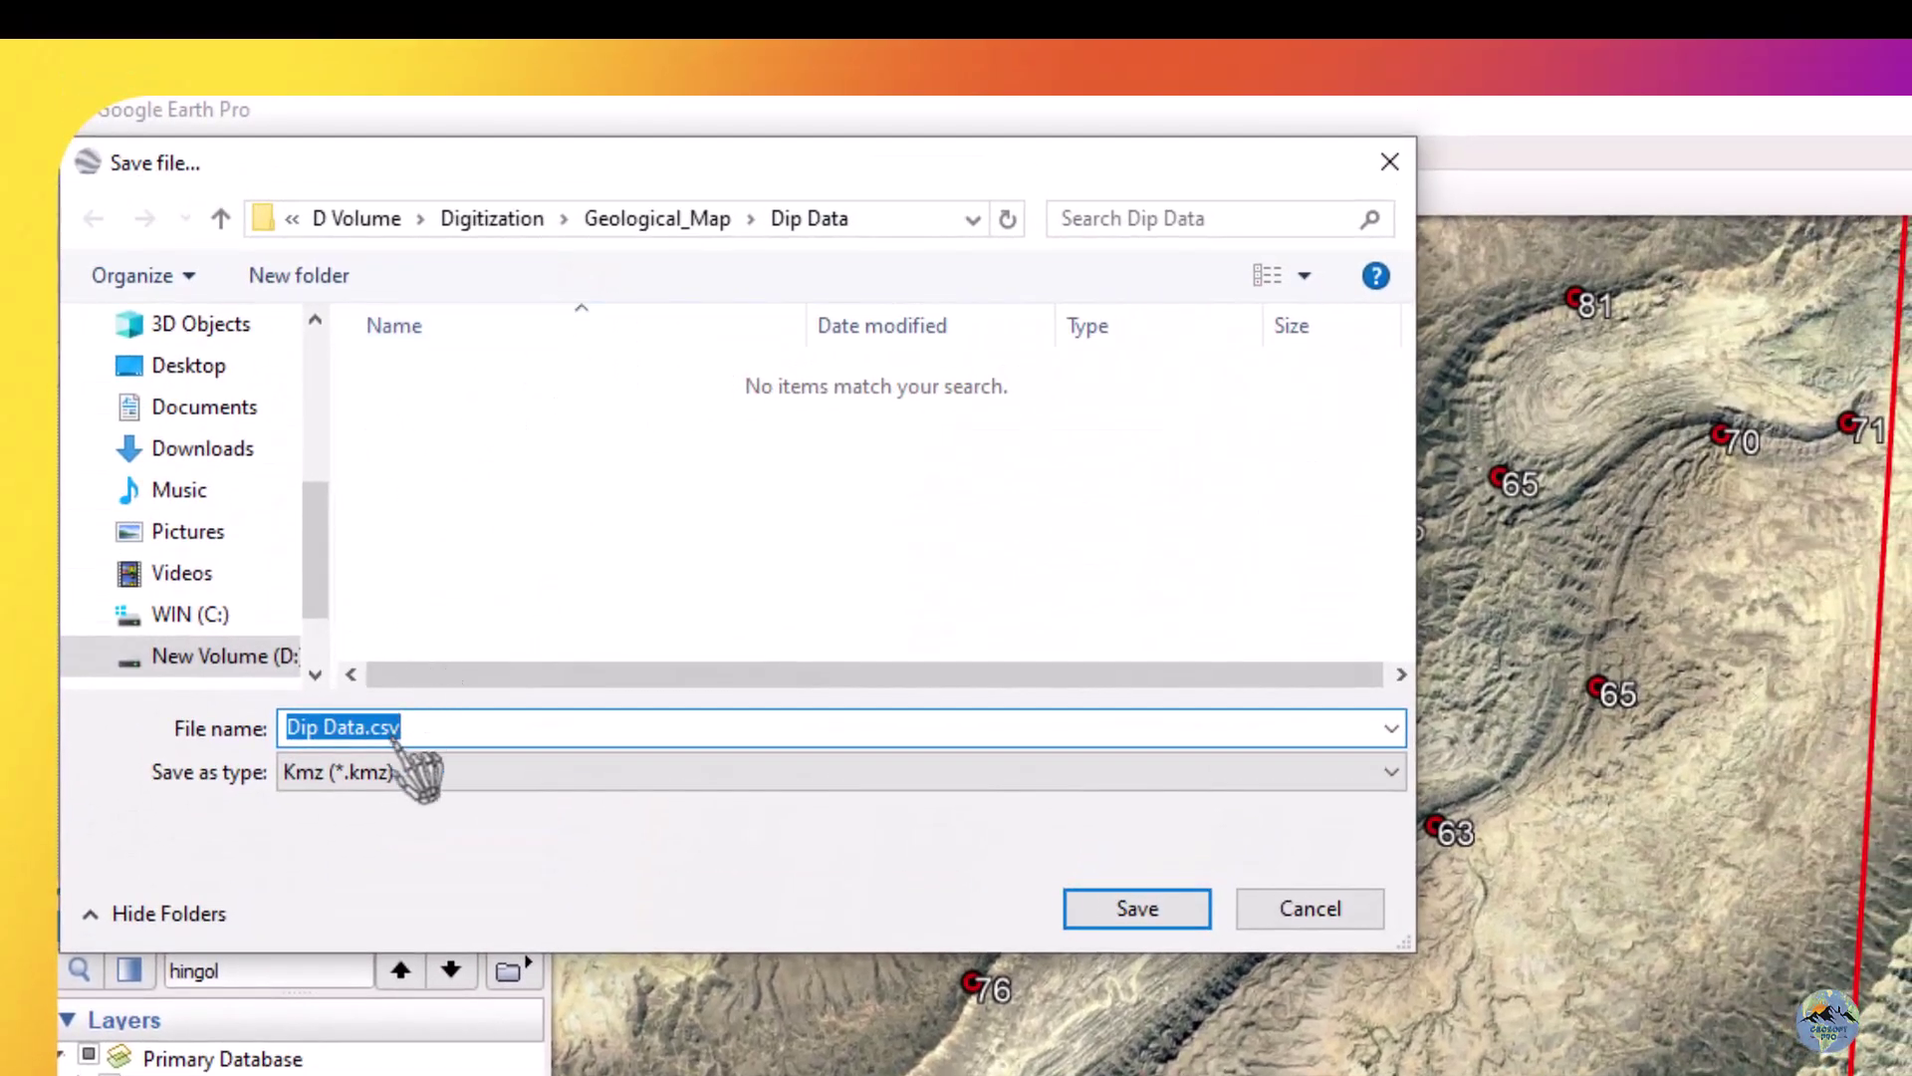
pyautogui.click(399, 768)
pyautogui.click(399, 833)
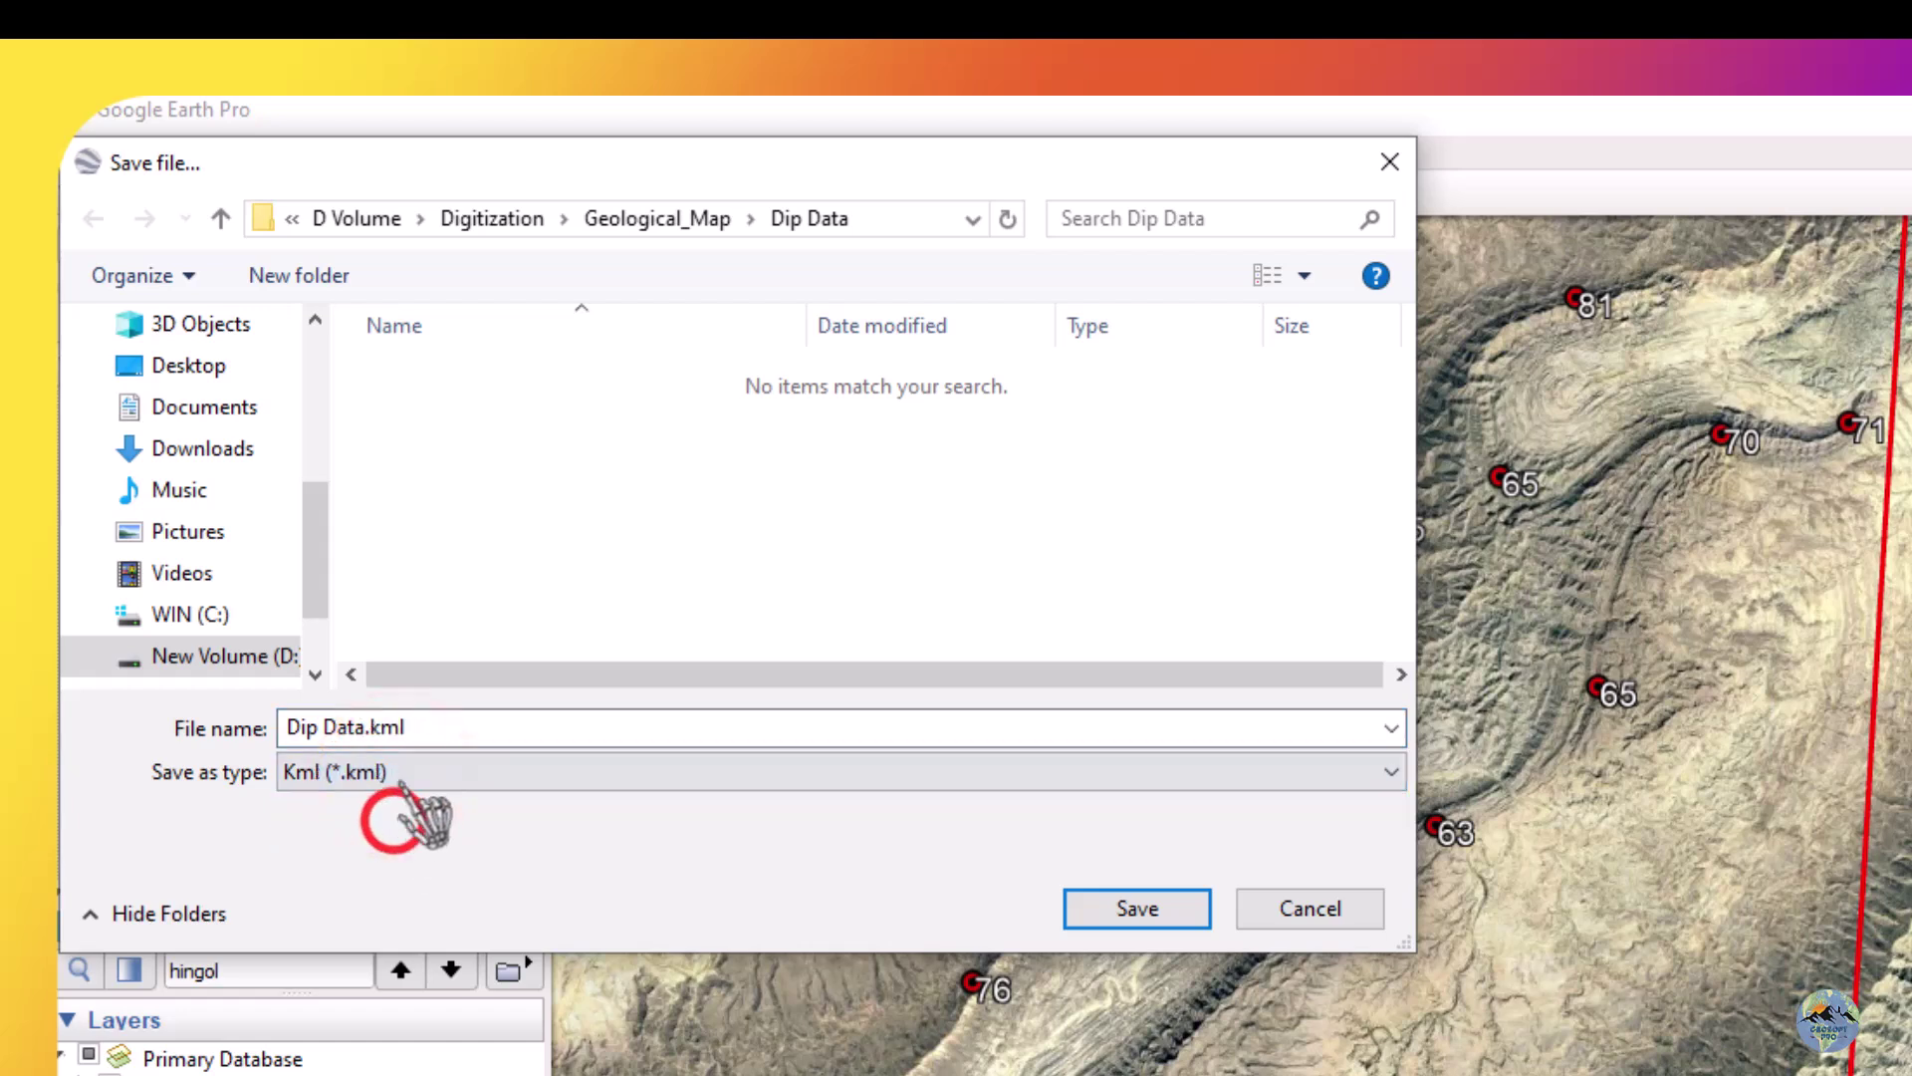
pyautogui.click(408, 767)
pyautogui.click(413, 806)
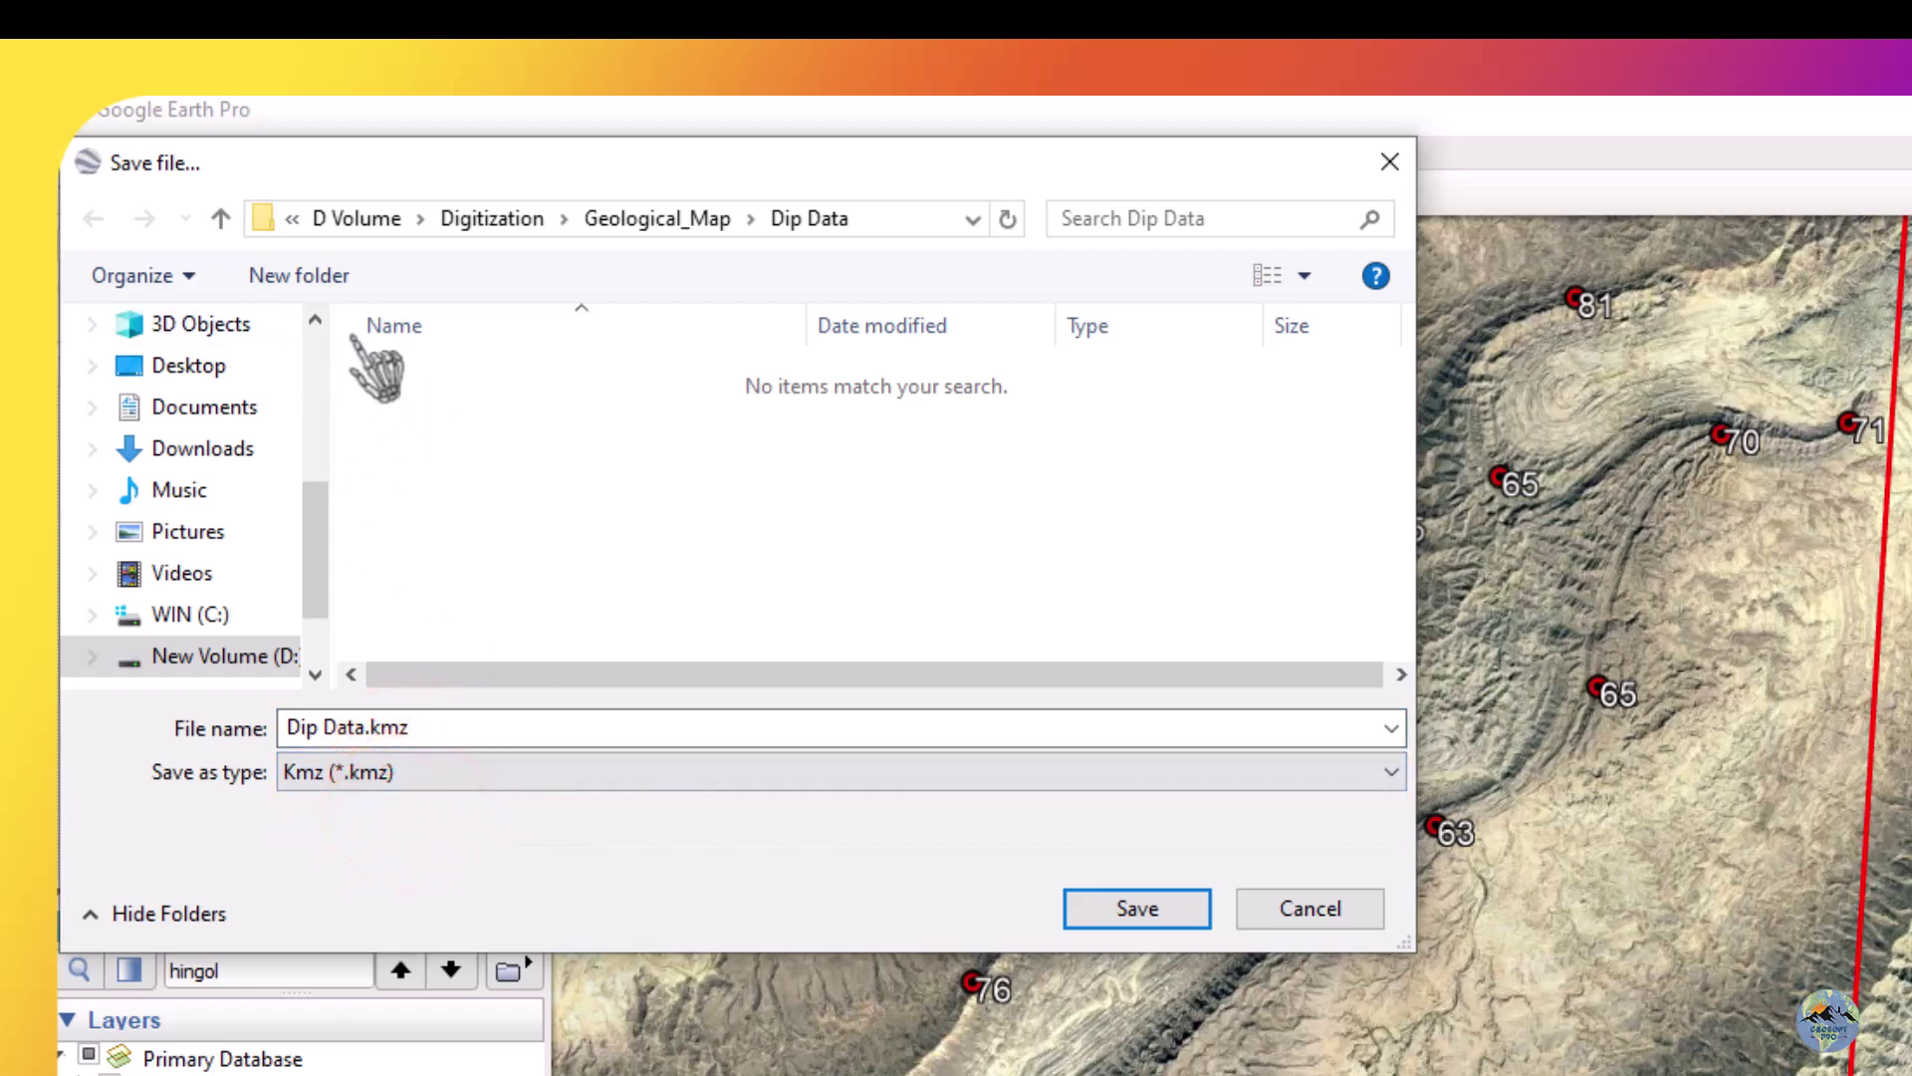
pyautogui.click(300, 280)
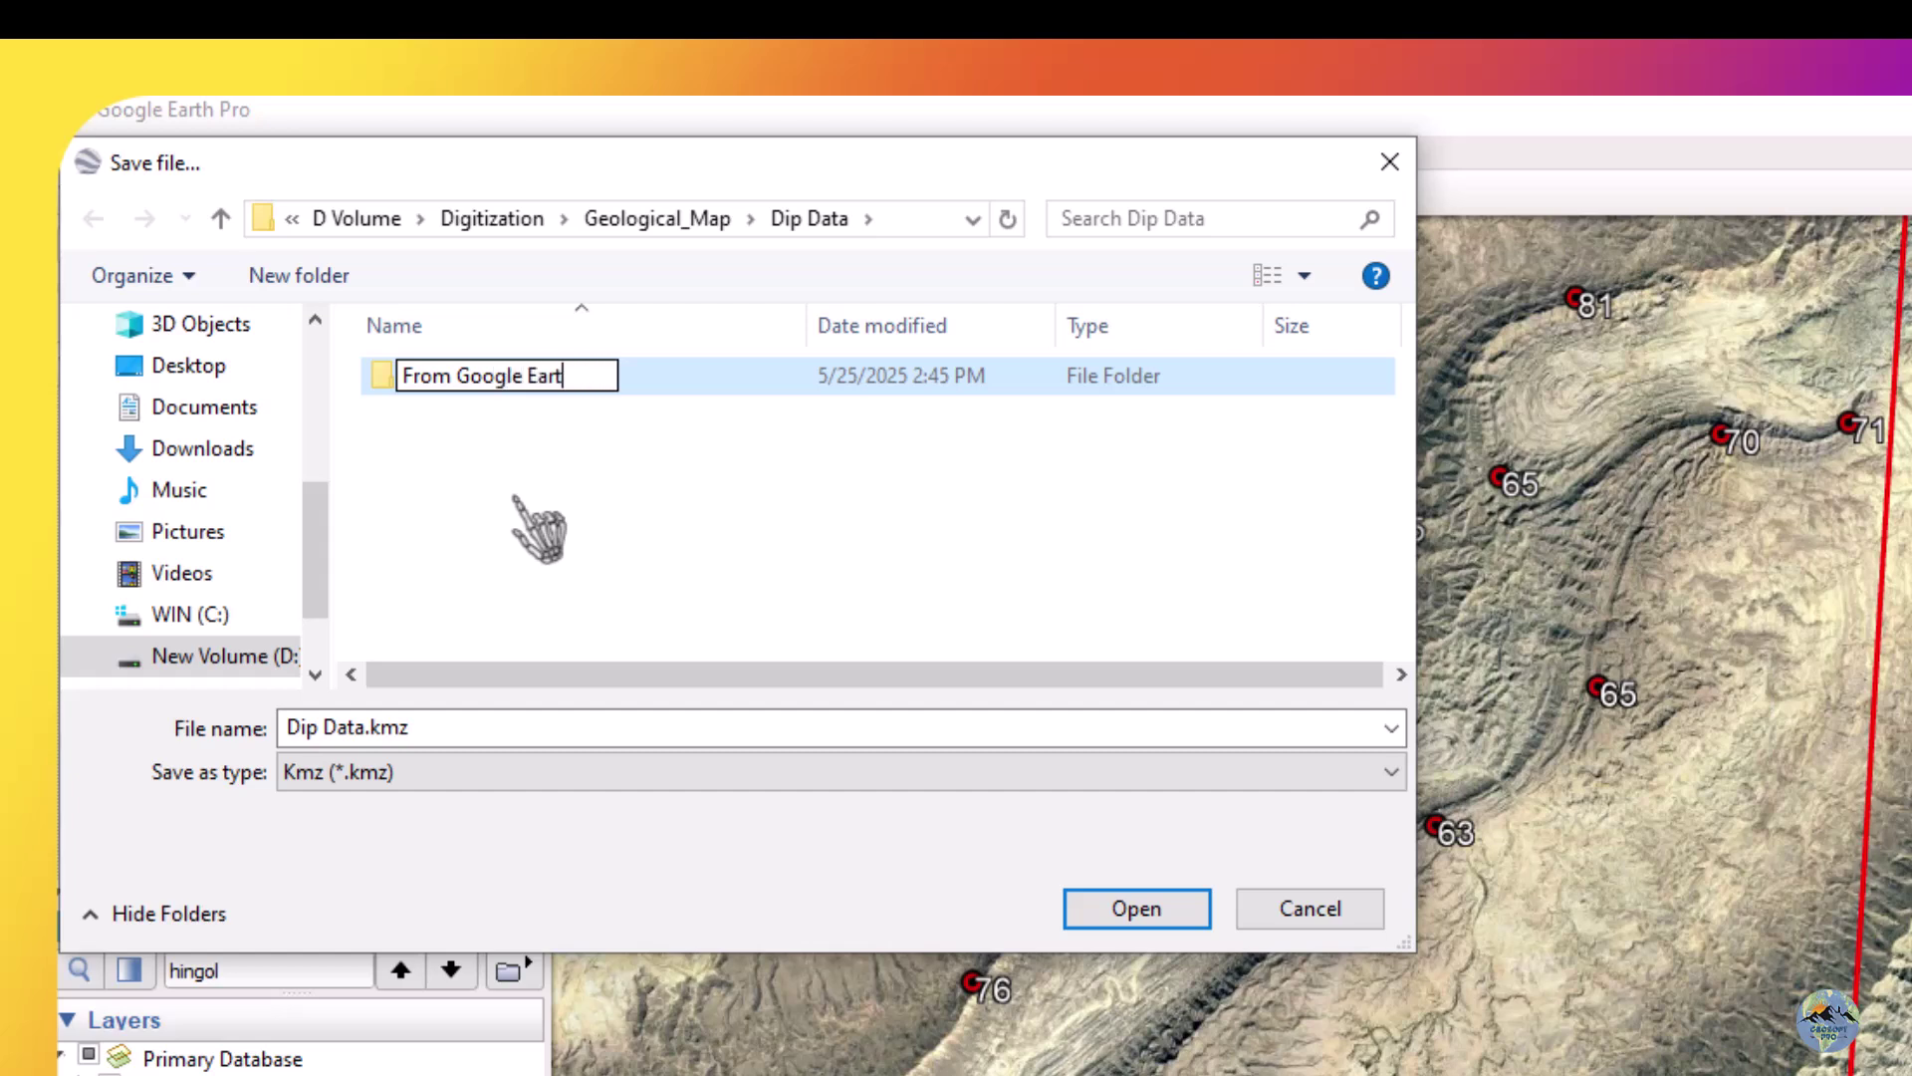
pyautogui.click(435, 416)
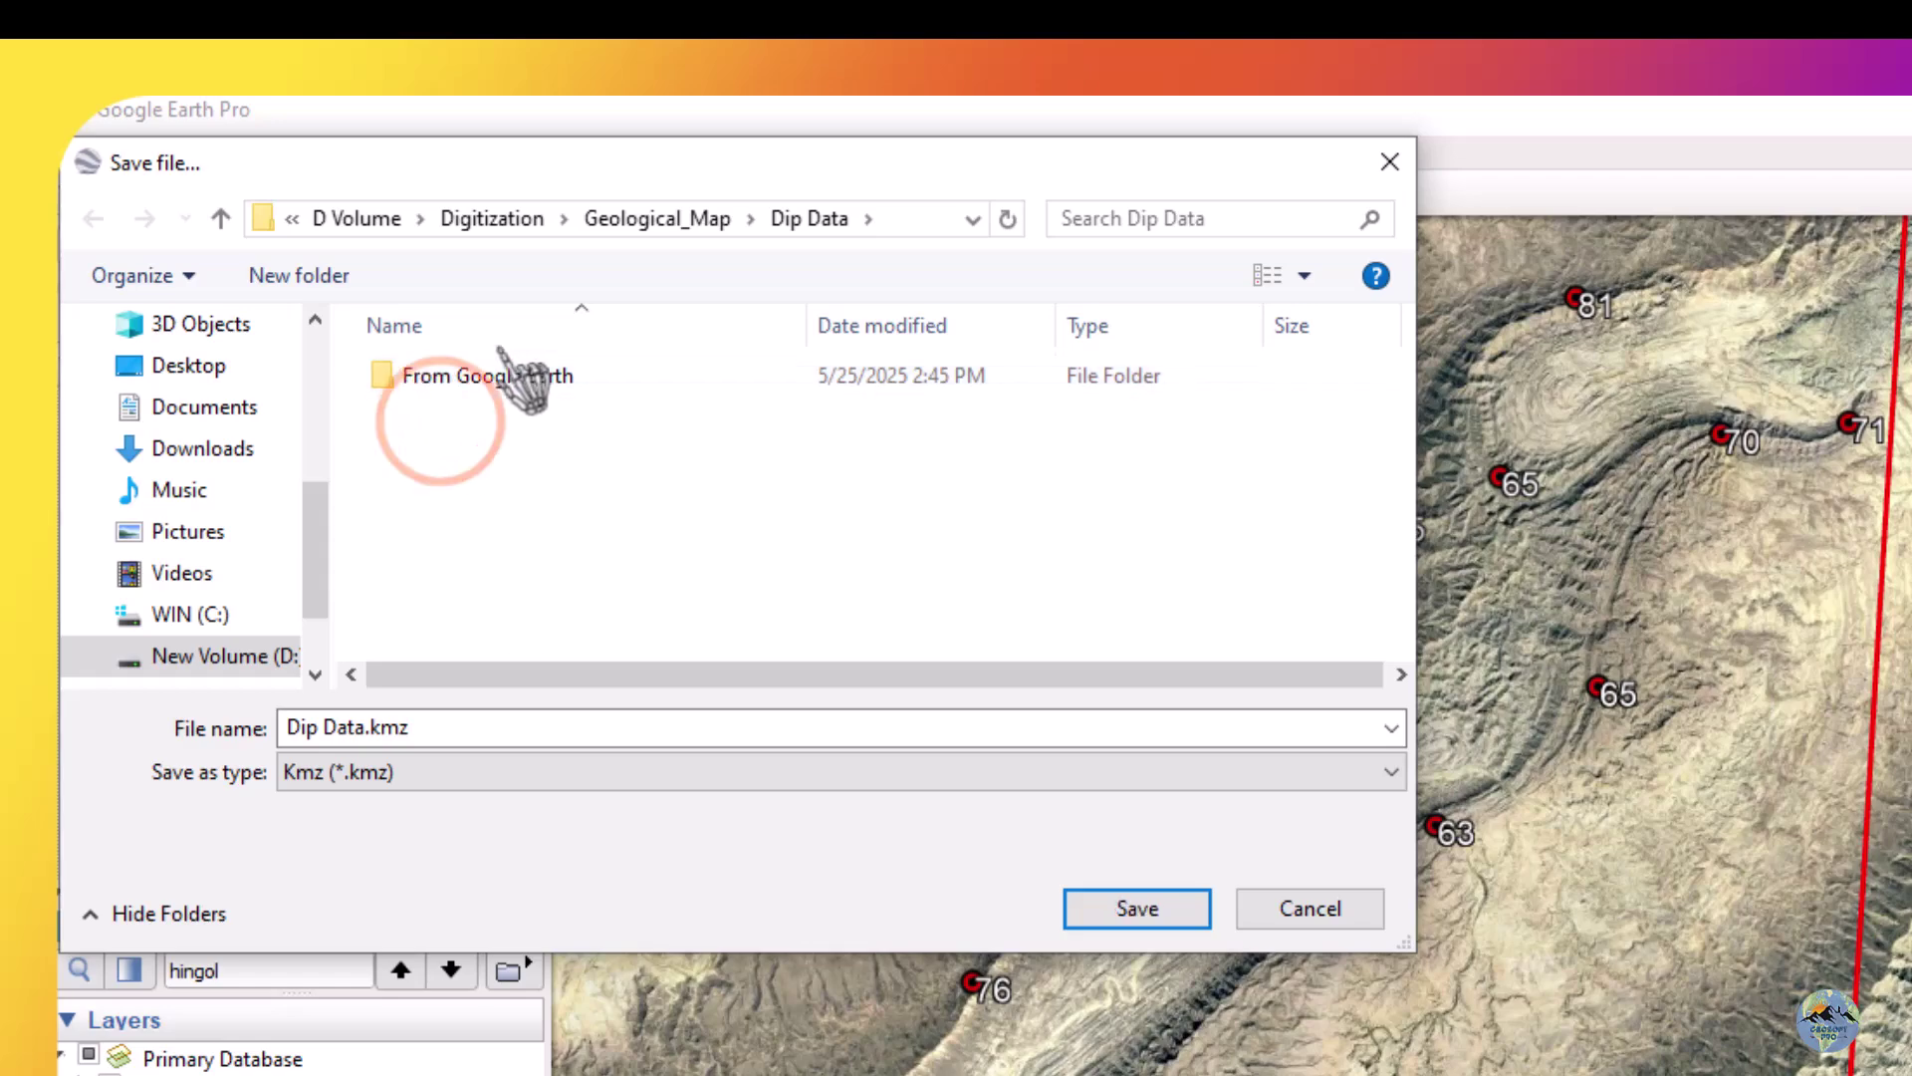
pyautogui.doubleClick(485, 370)
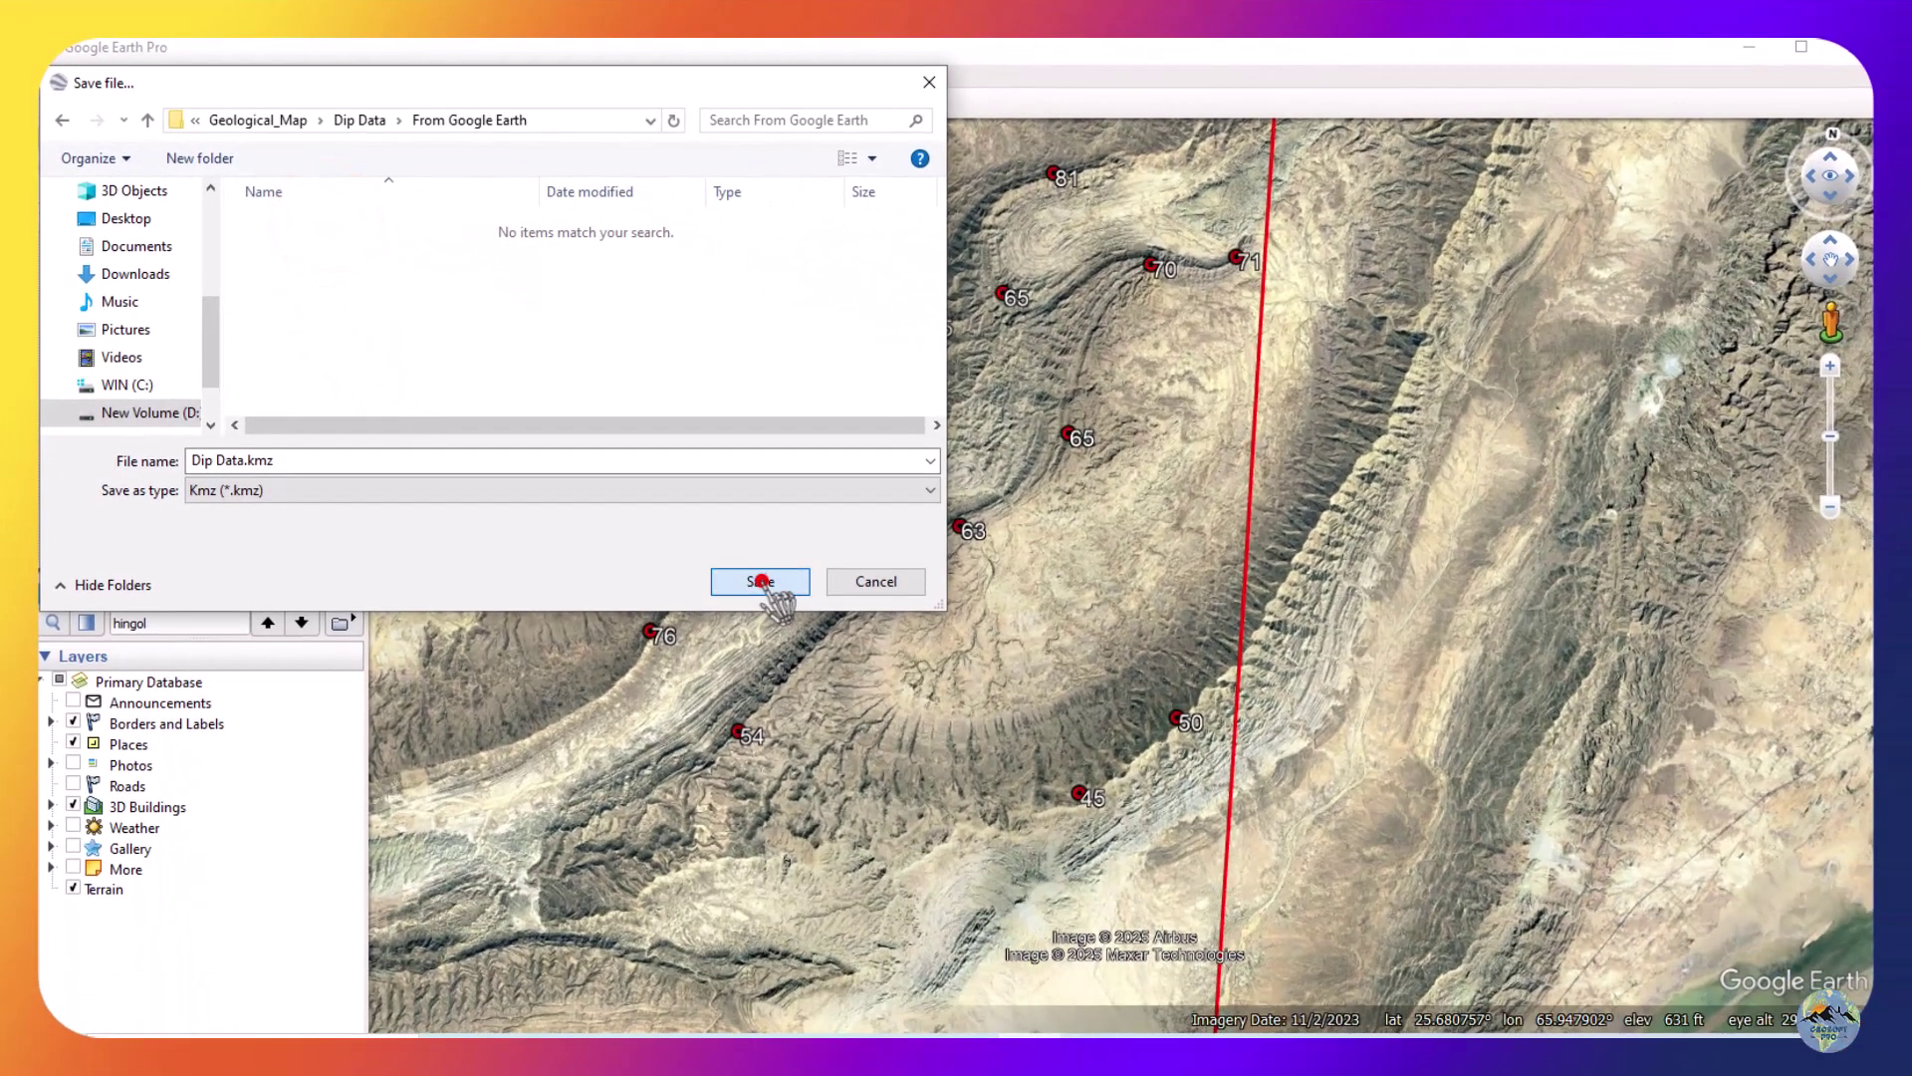
pyautogui.click(1069, 849)
pyautogui.moveTo(866, 535); pyautogui.dragTo(912, 550)
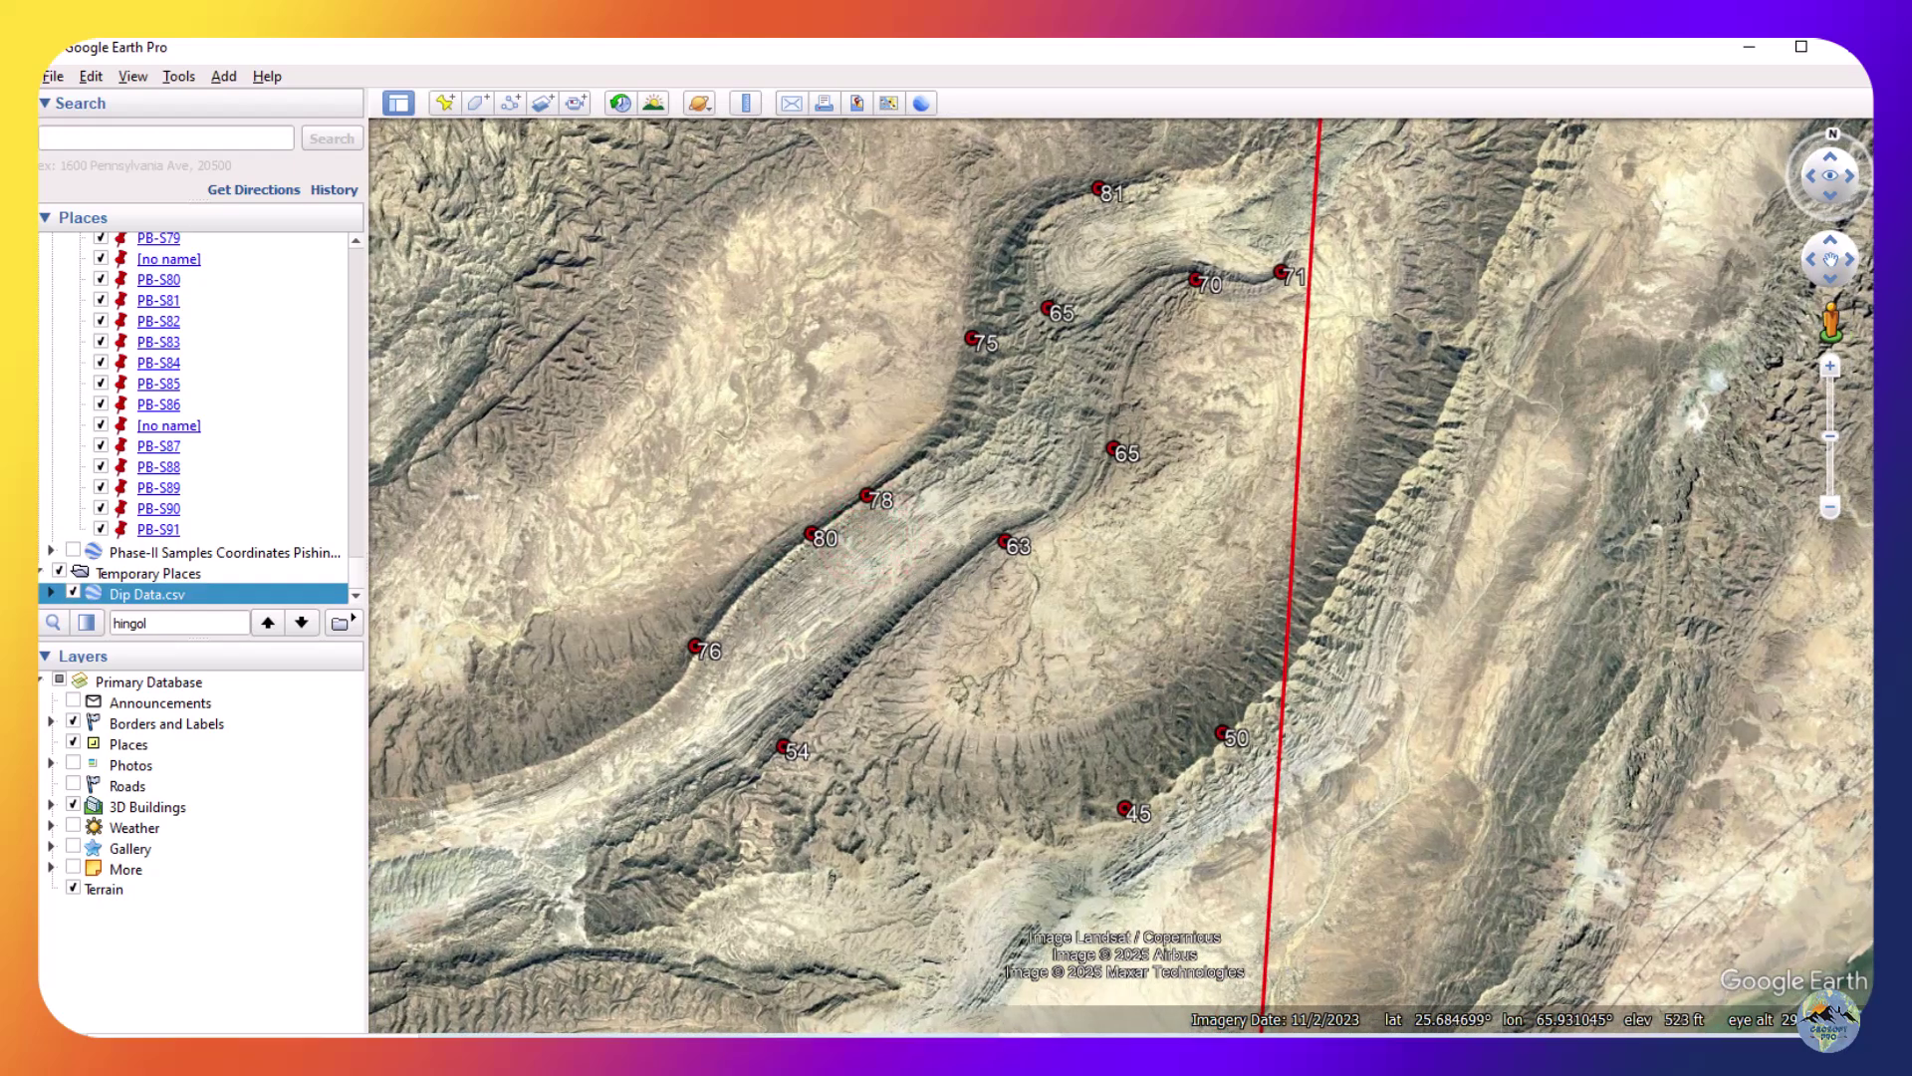
# In Global Mapper, open Dip Data.kmz from D Volume > Digitization > Geological_Map > Dip Data > From Google Earth.
pyautogui.click(1386, 1038)
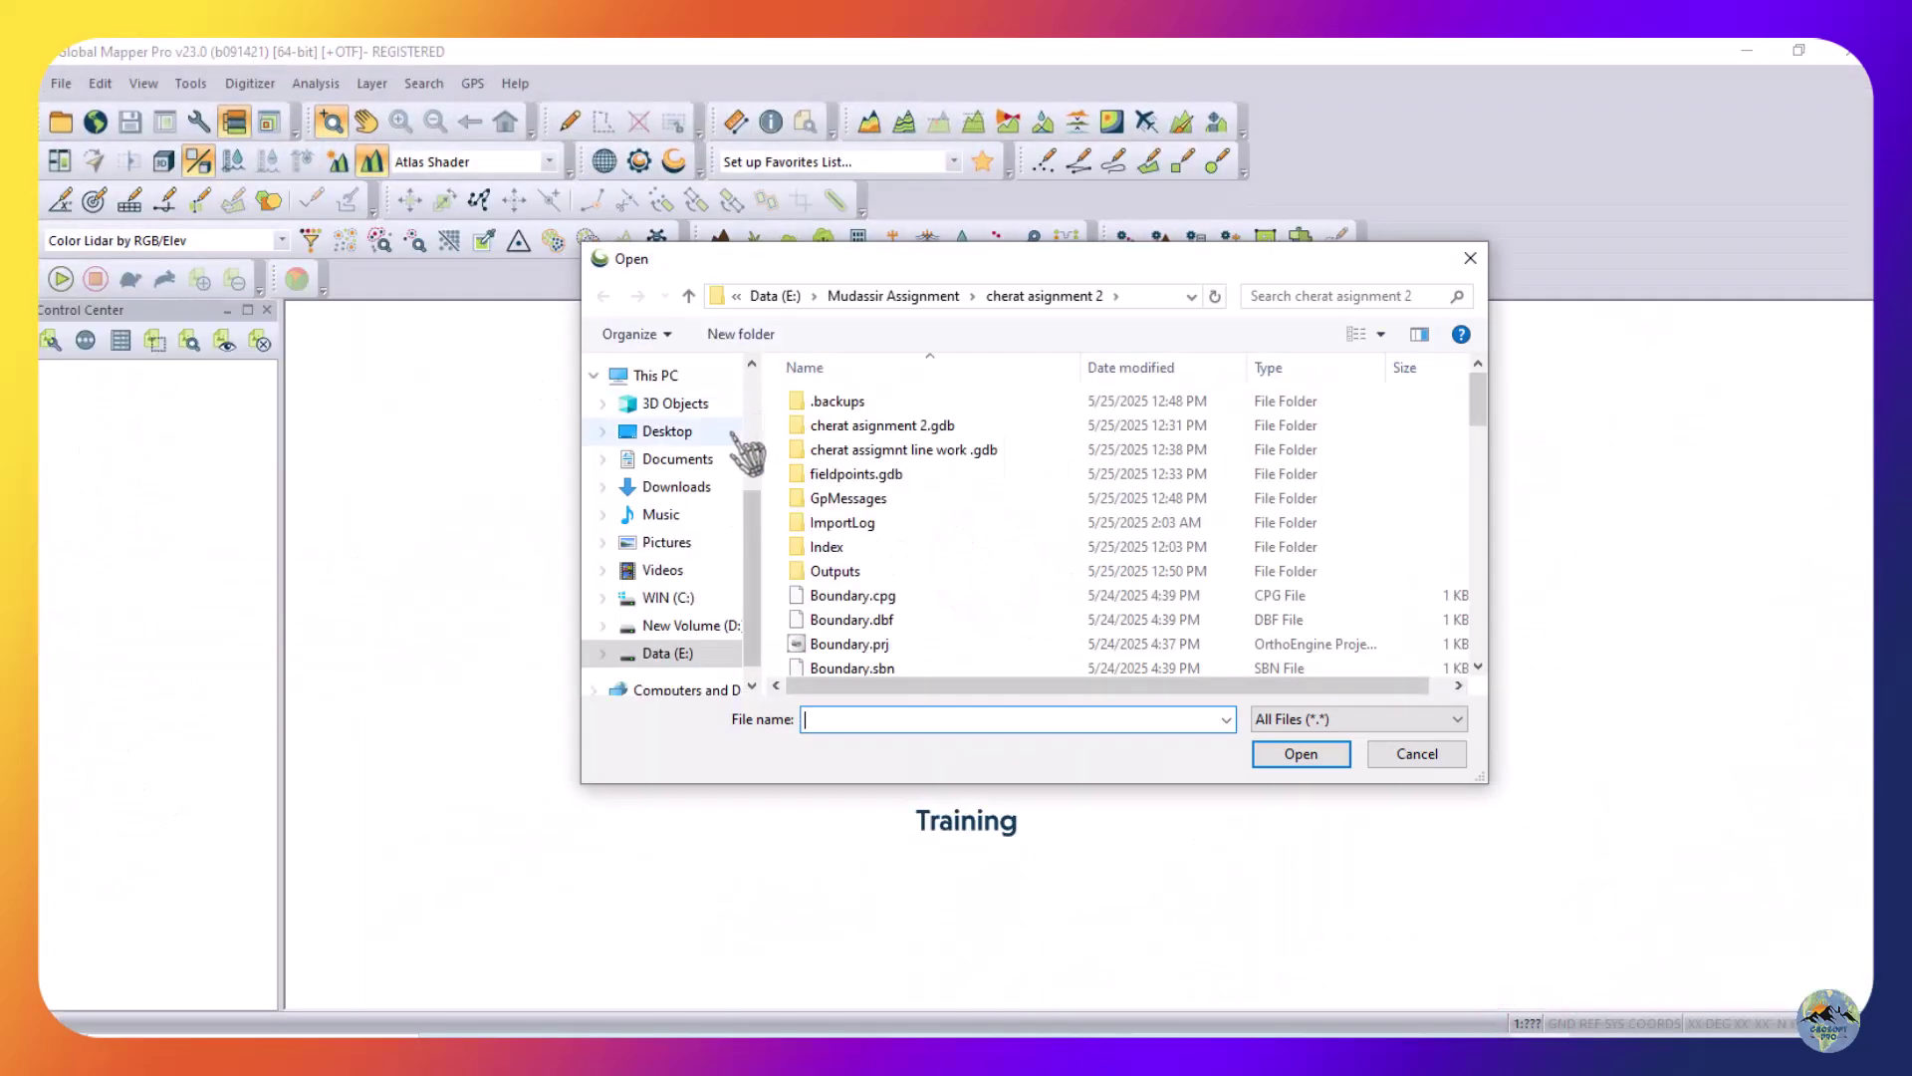
pyautogui.click(686, 631)
pyautogui.doubleClick(828, 401)
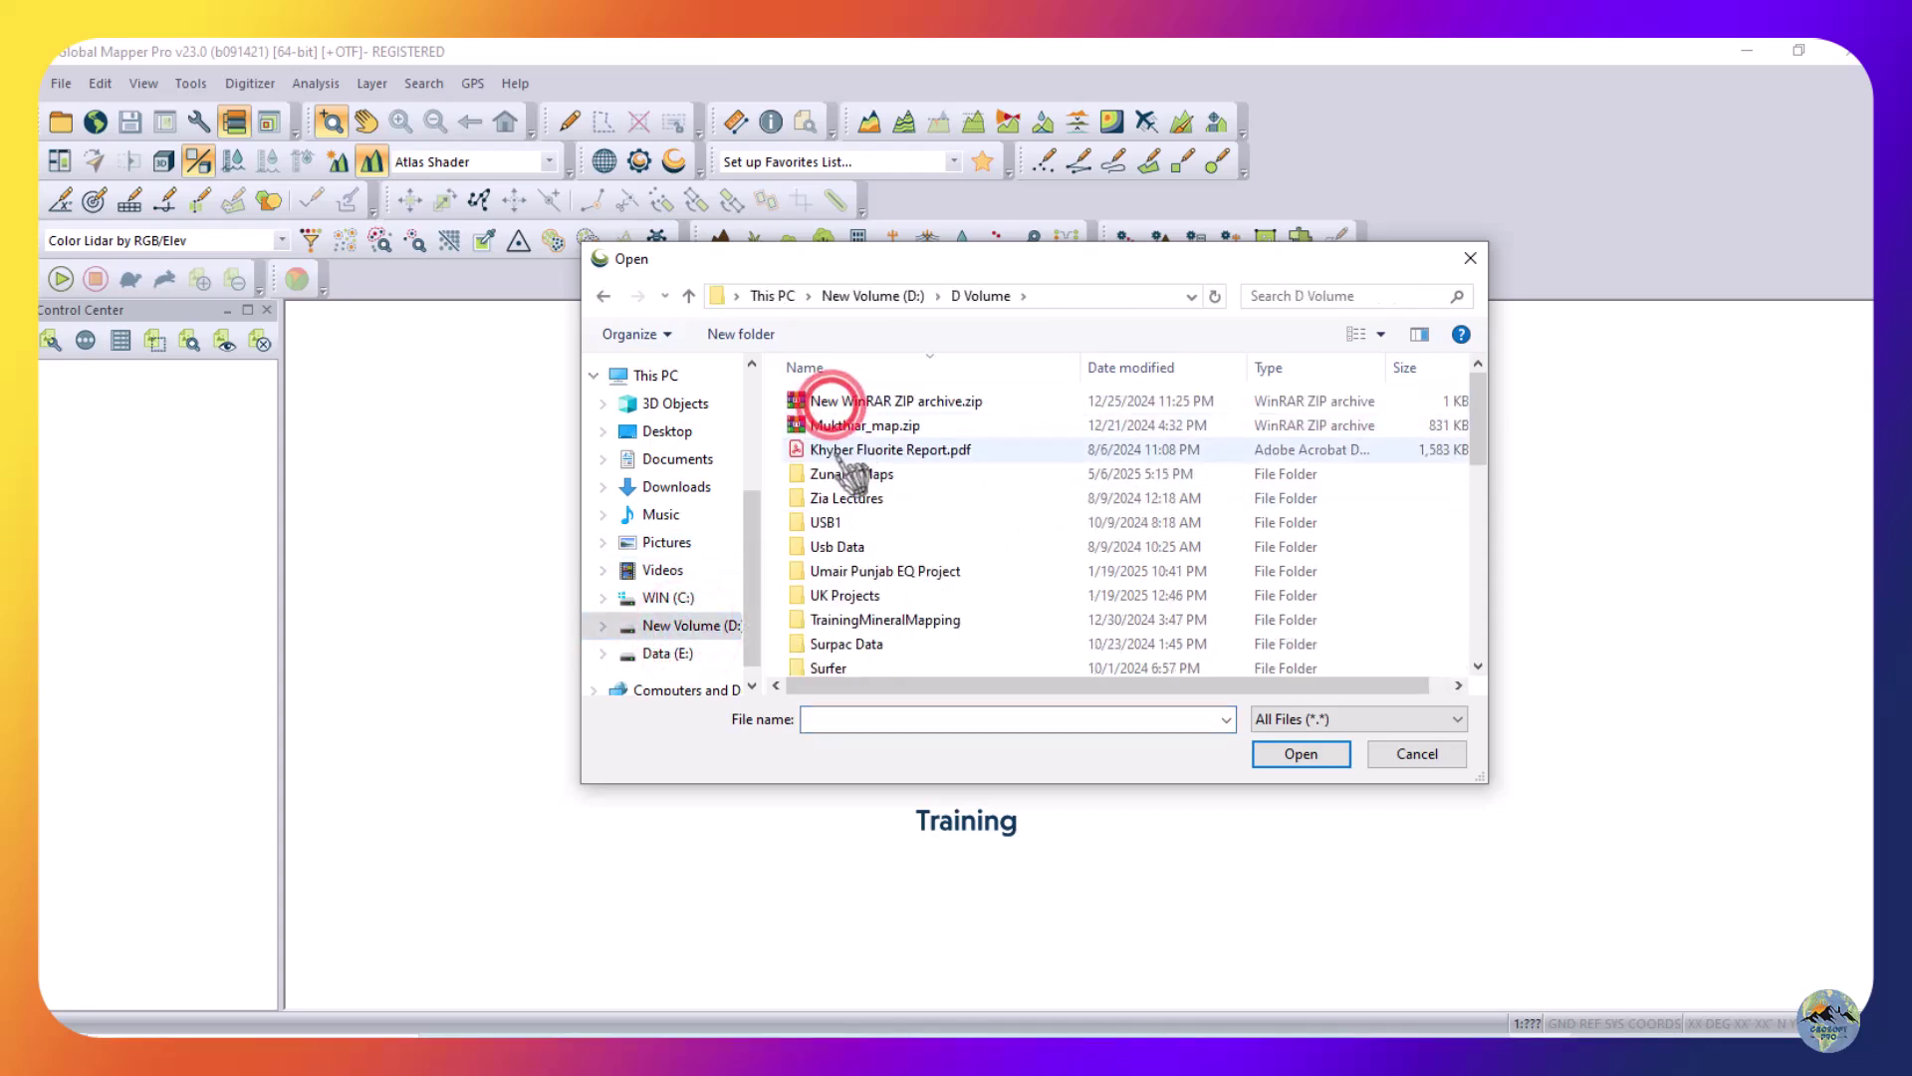
pyautogui.click(858, 575)
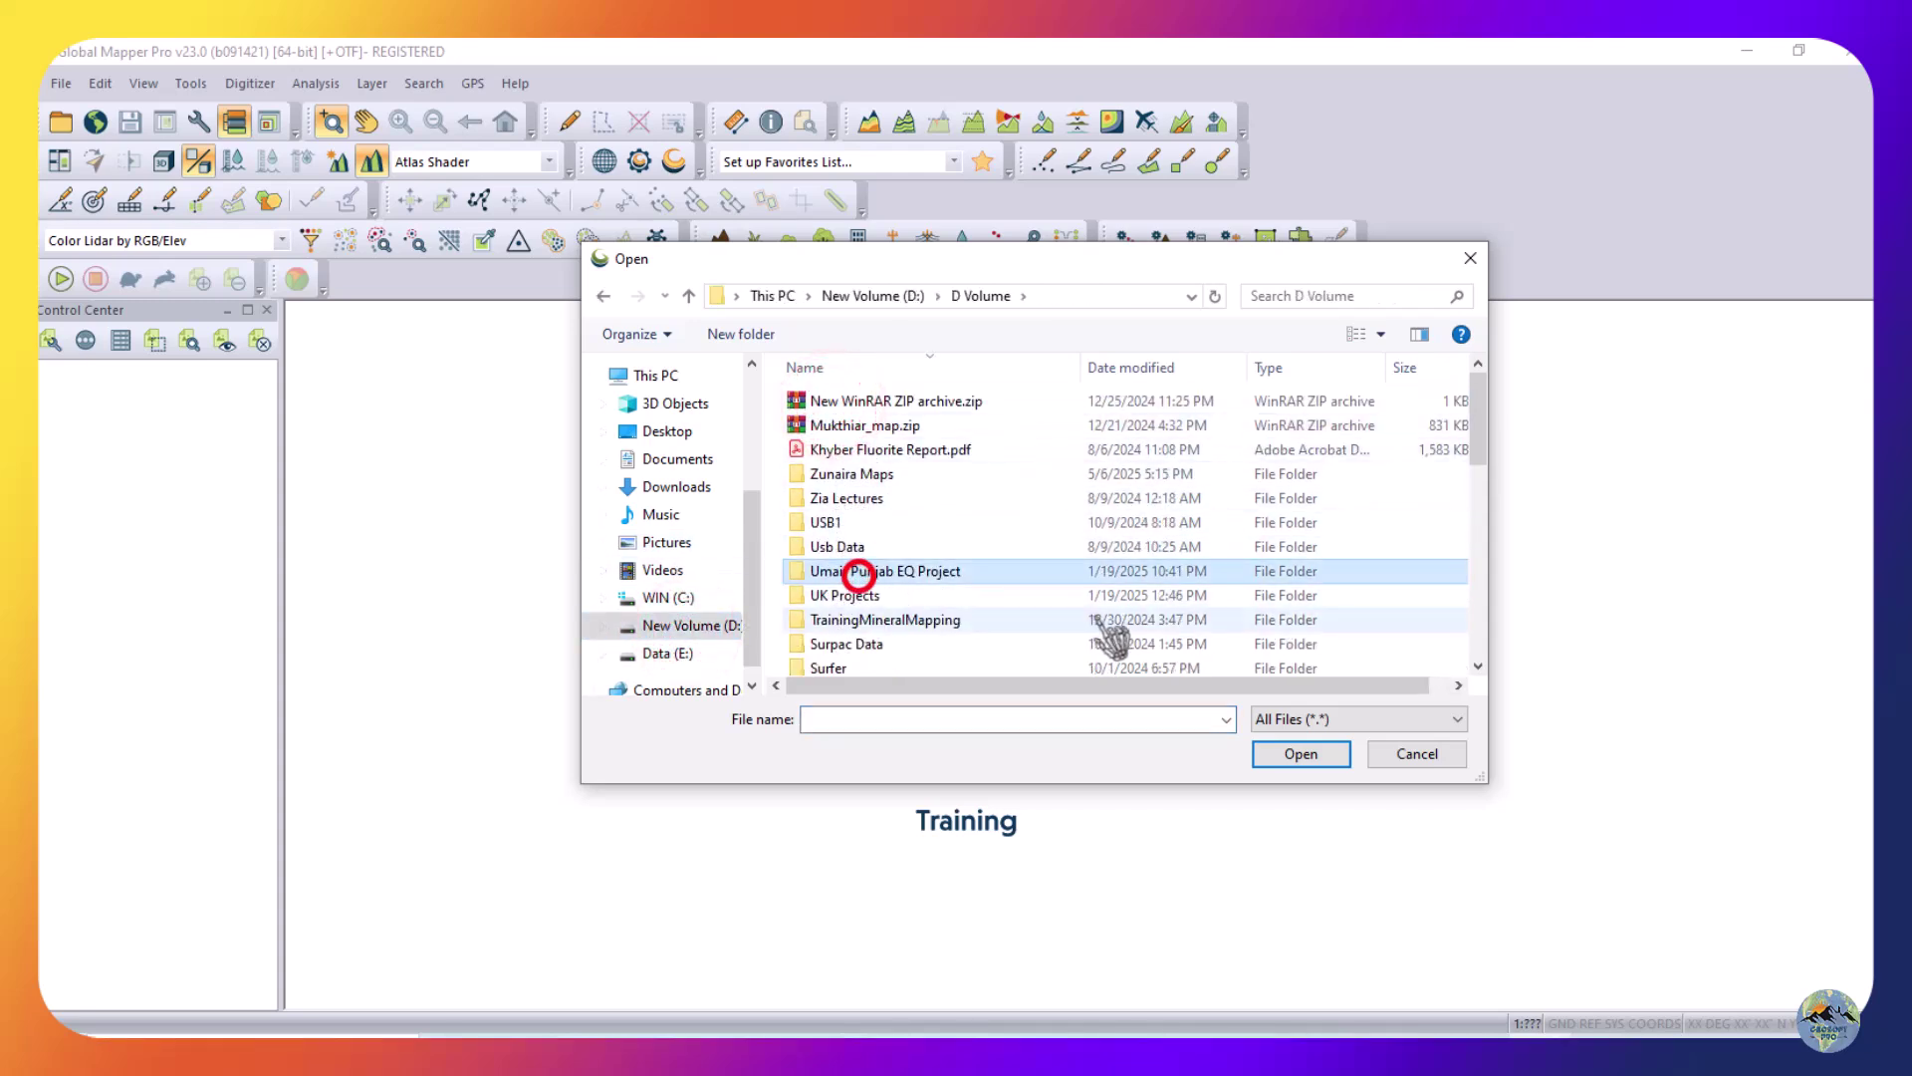
pyautogui.scroll(-5, 1103, 637)
pyautogui.doubleClick(890, 593)
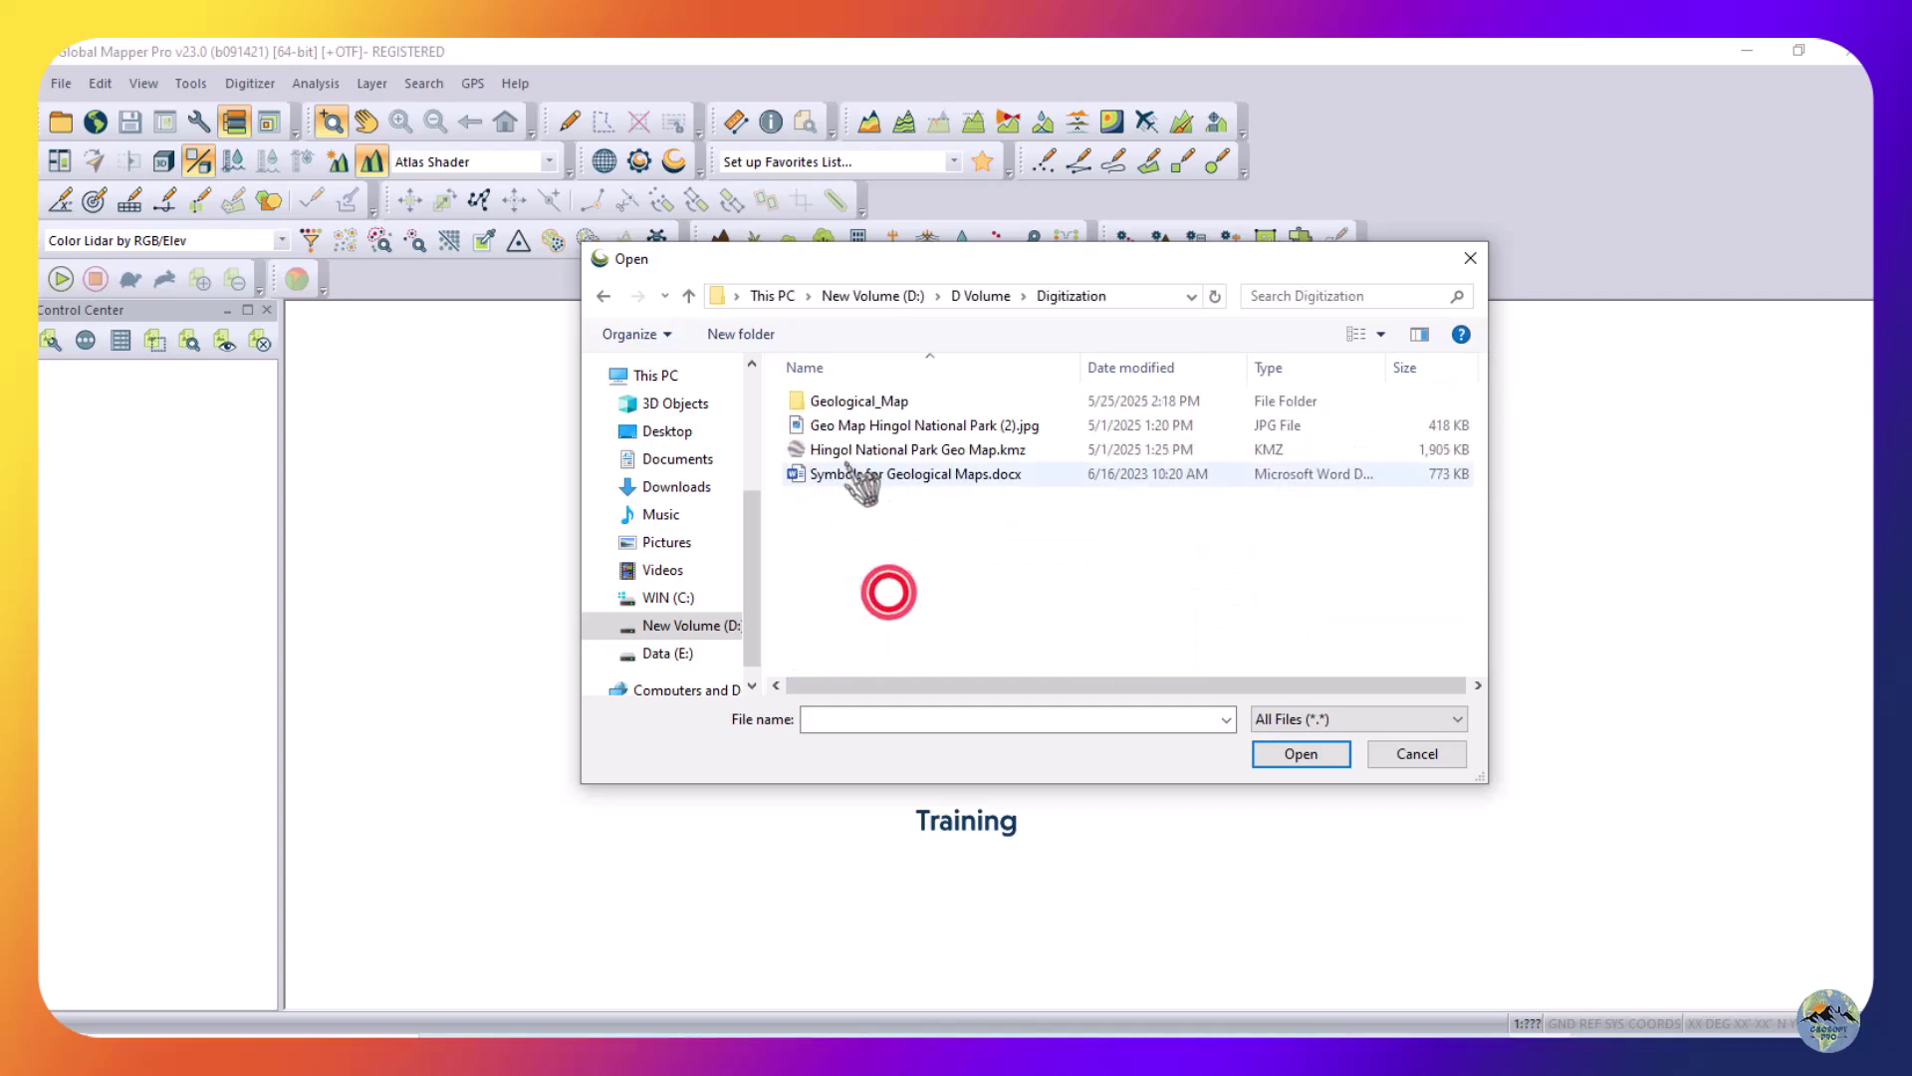
pyautogui.doubleClick(842, 400)
pyautogui.doubleClick(853, 427)
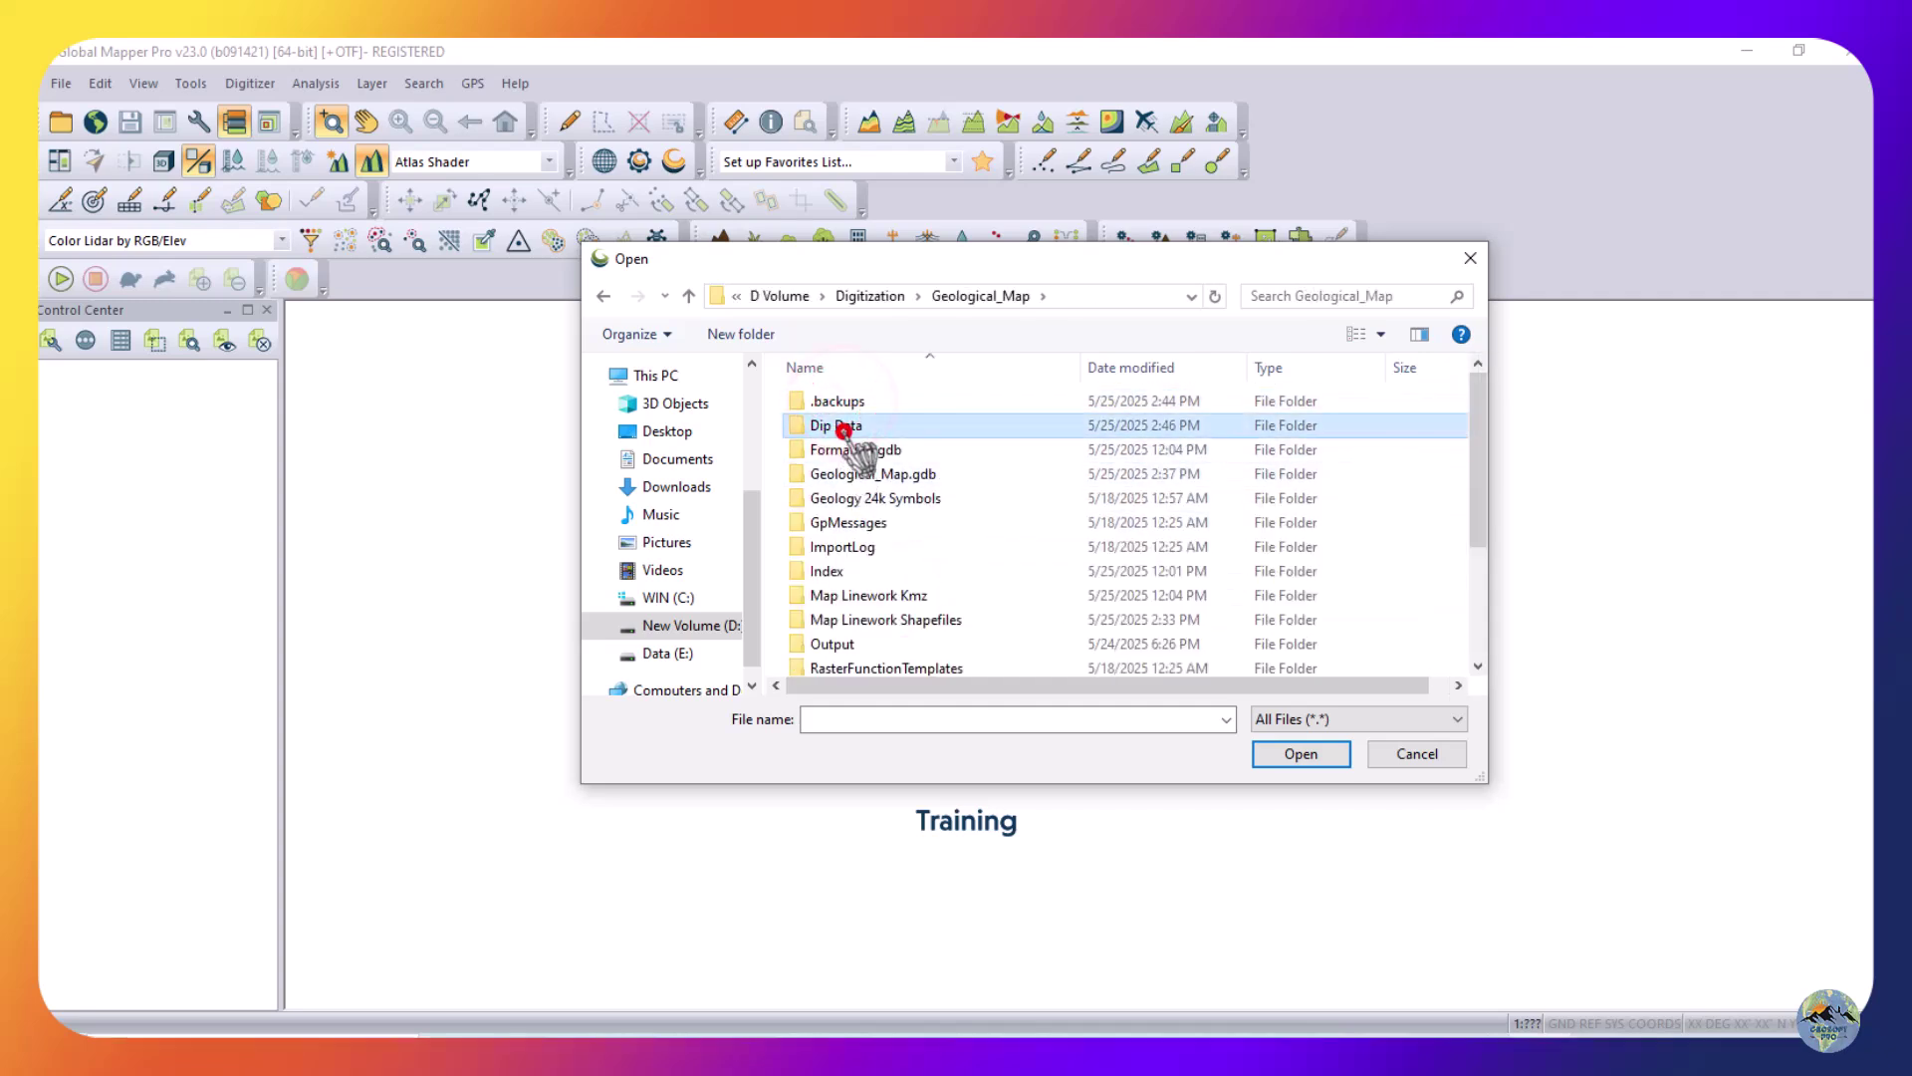
pyautogui.doubleClick(854, 400)
pyautogui.click(847, 400)
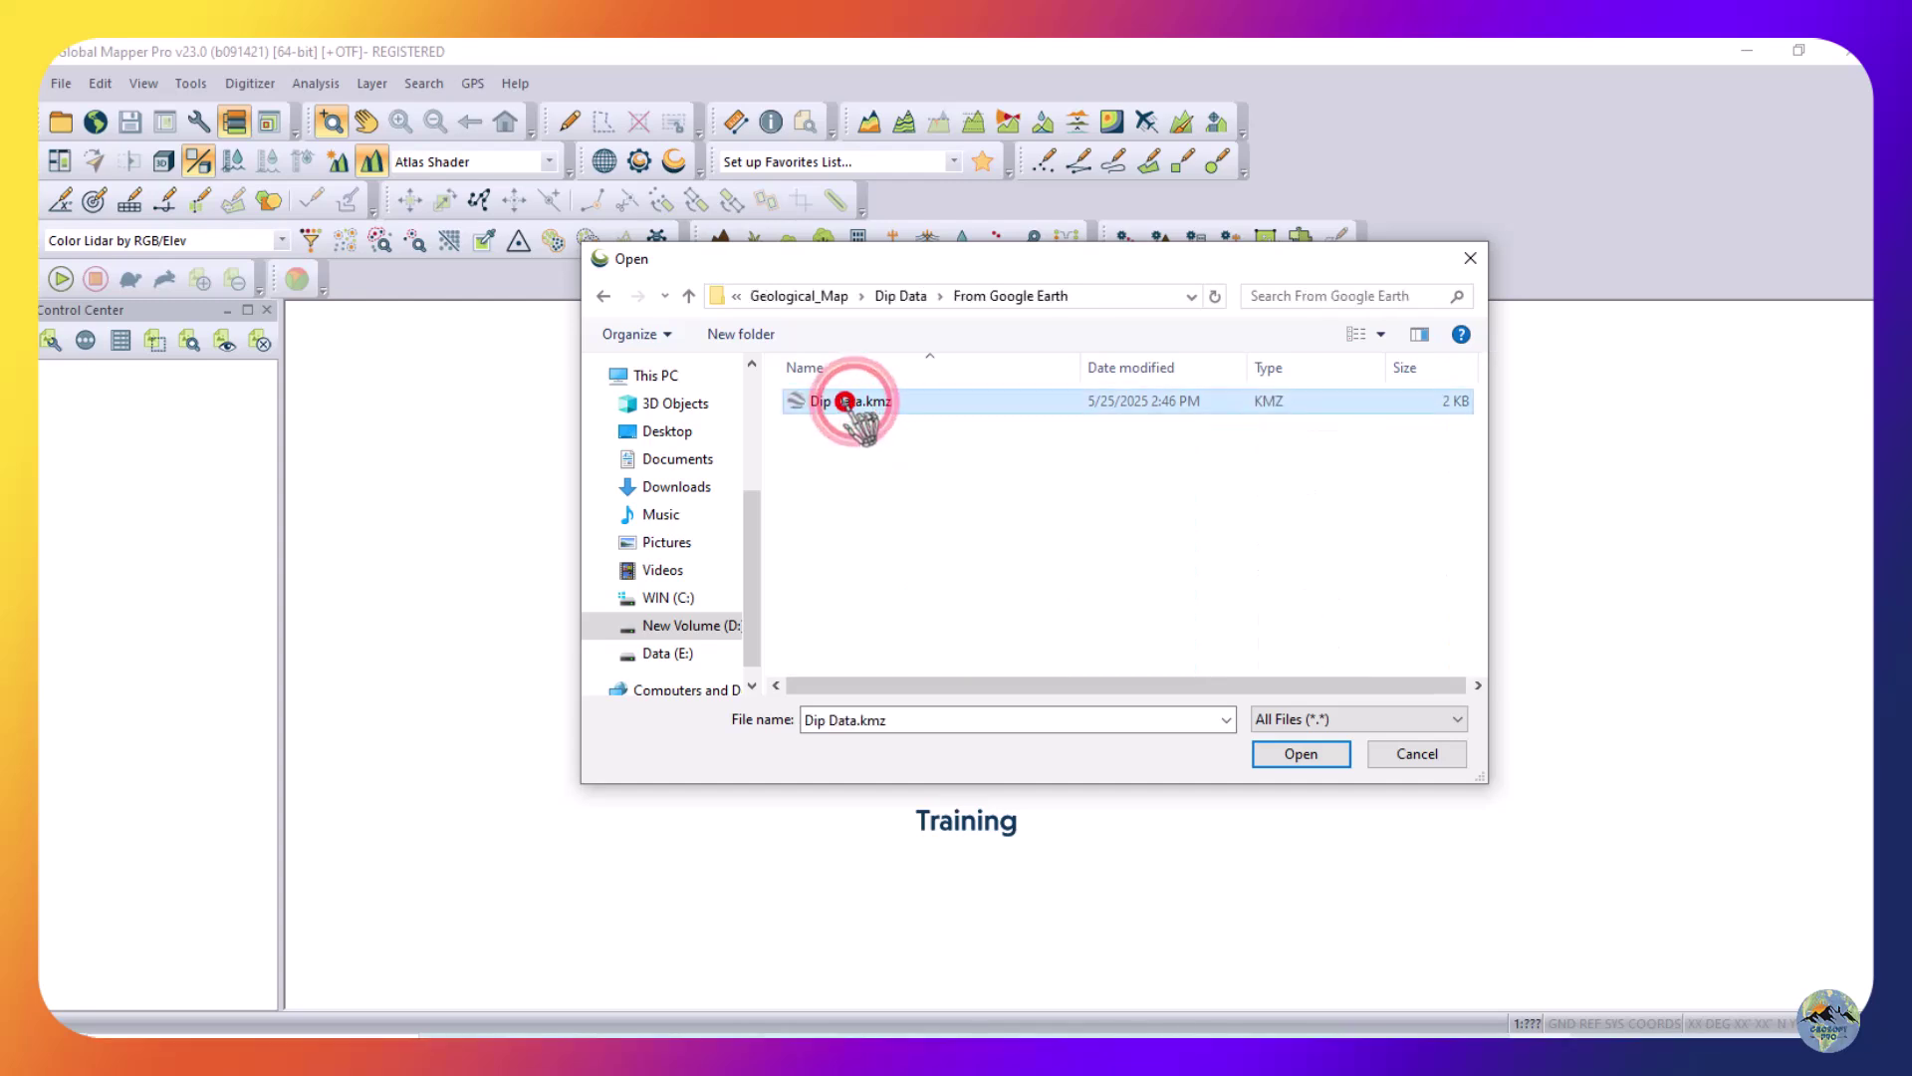
pyautogui.click(1289, 751)
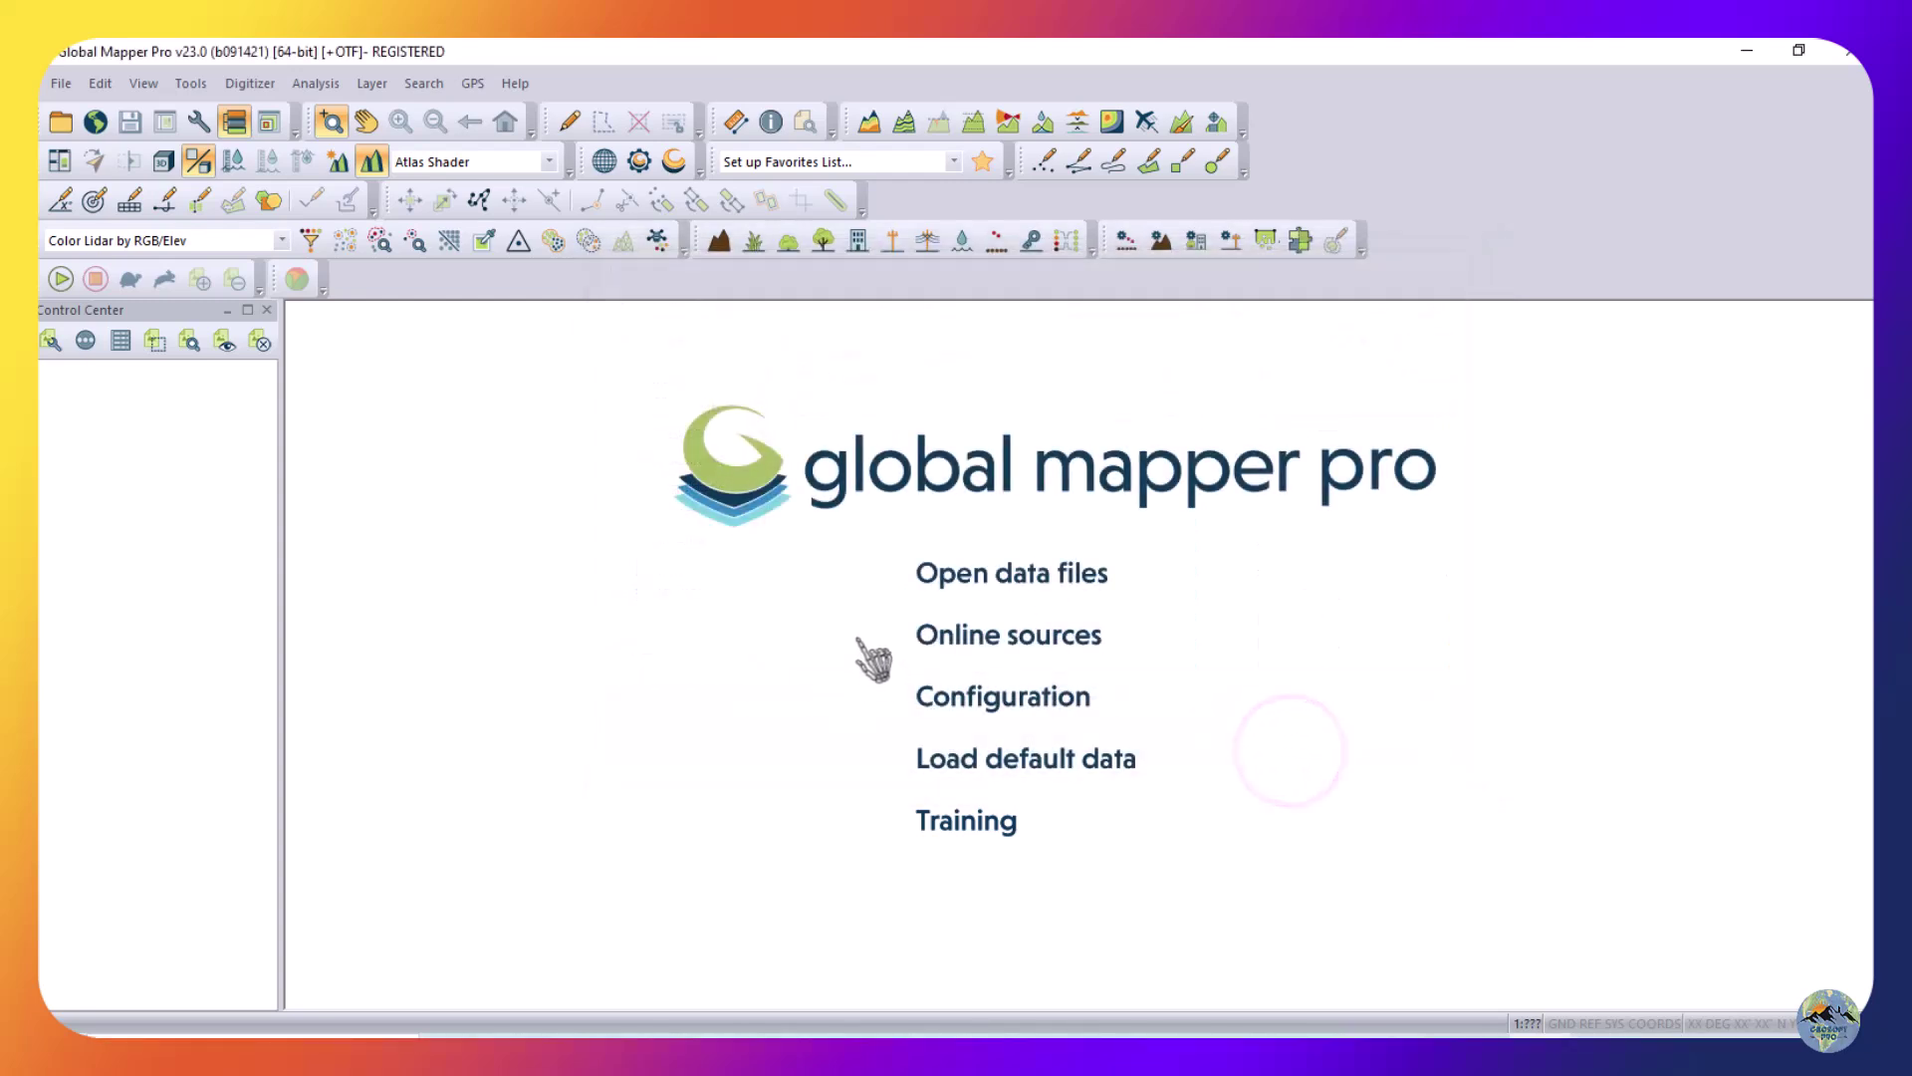
pyautogui.scroll(-2, 601, 555)
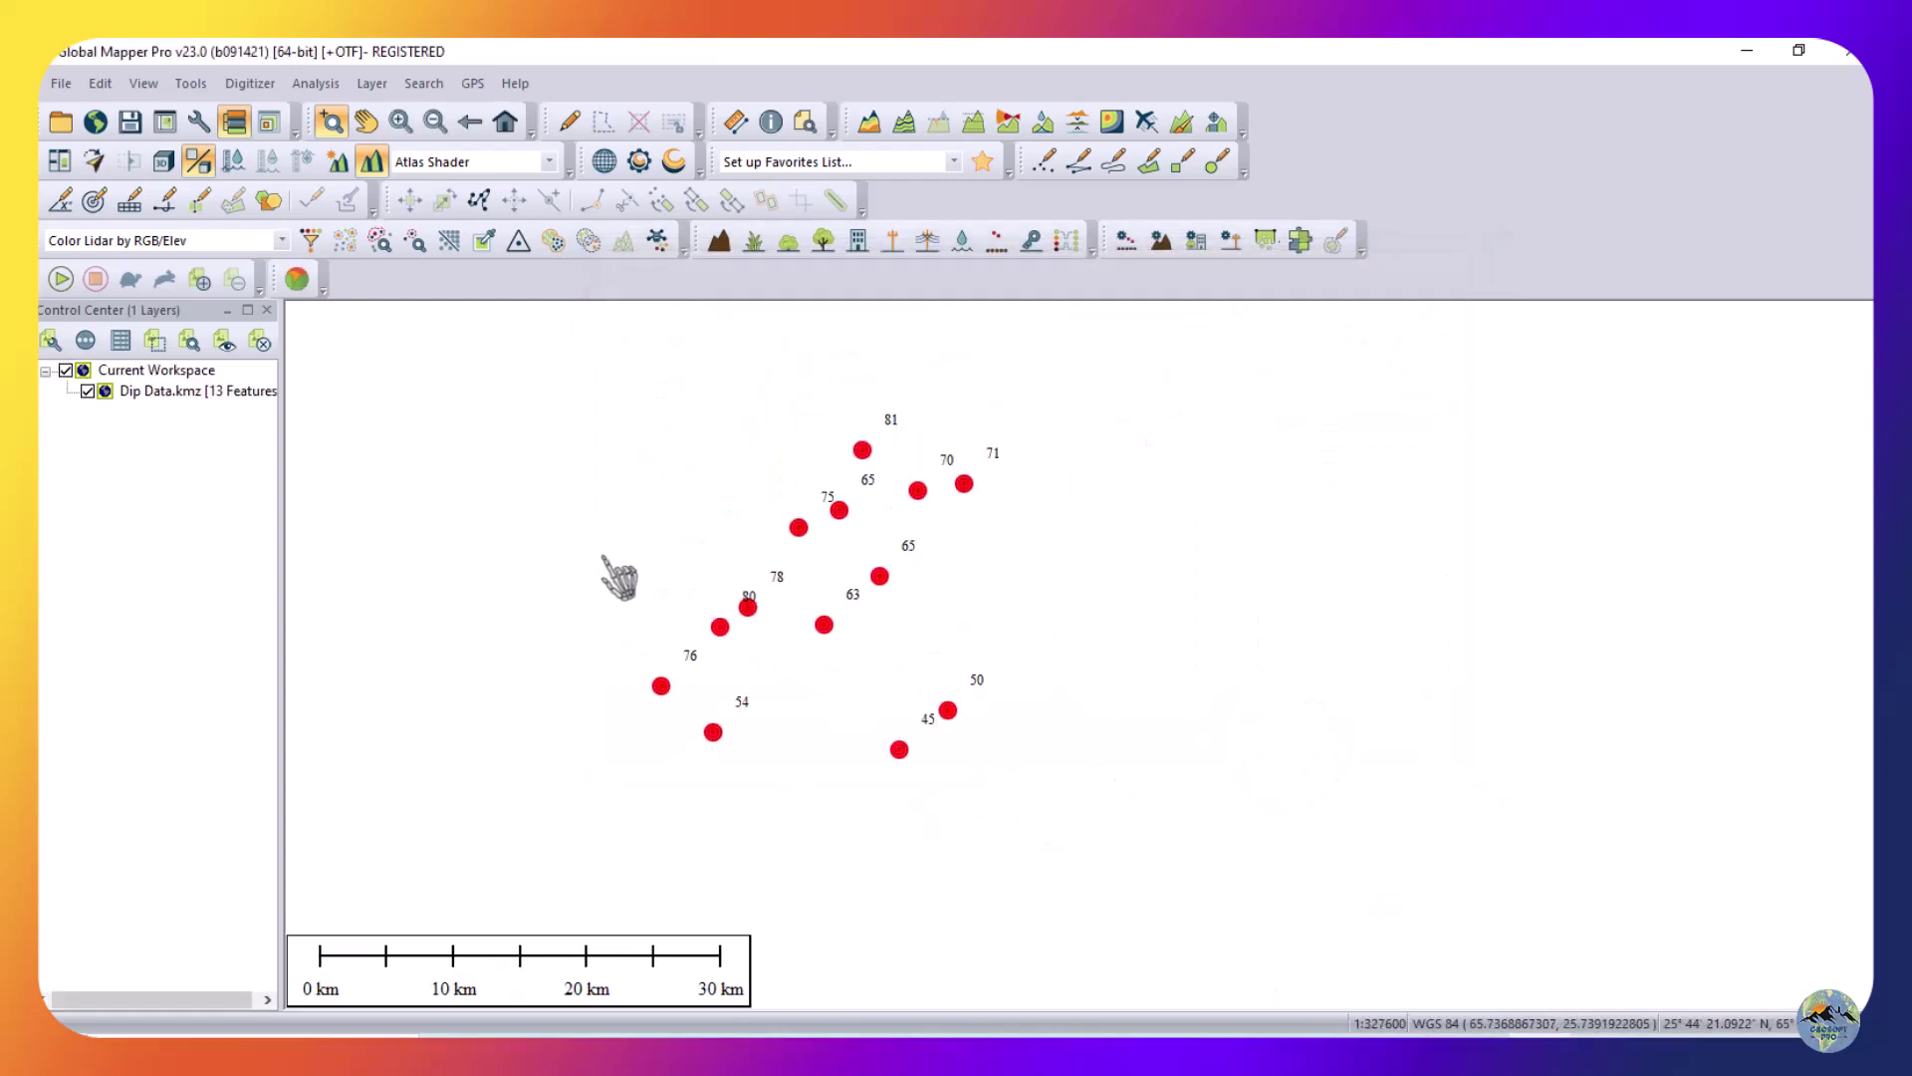
# Start a vector export in Shapefile format with Export Points enabled.
pyautogui.click(61, 84)
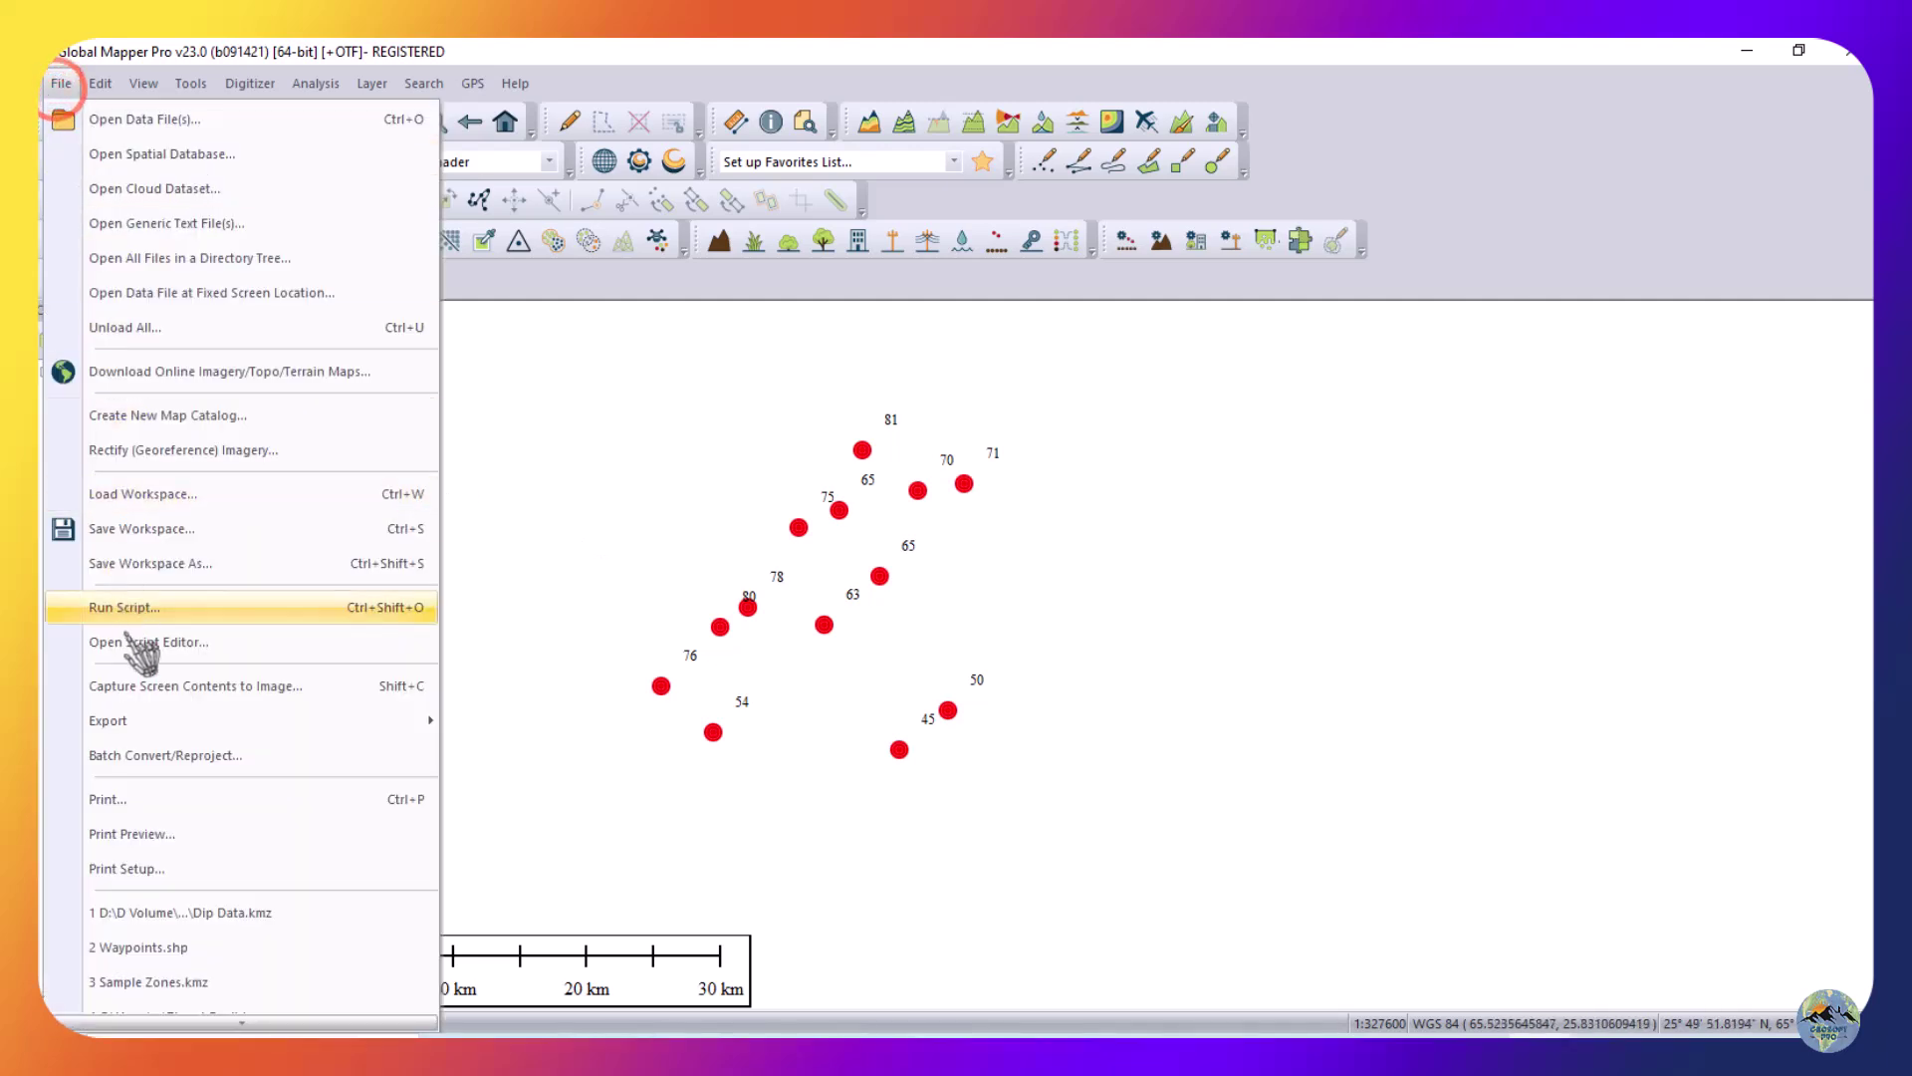
pyautogui.click(139, 721)
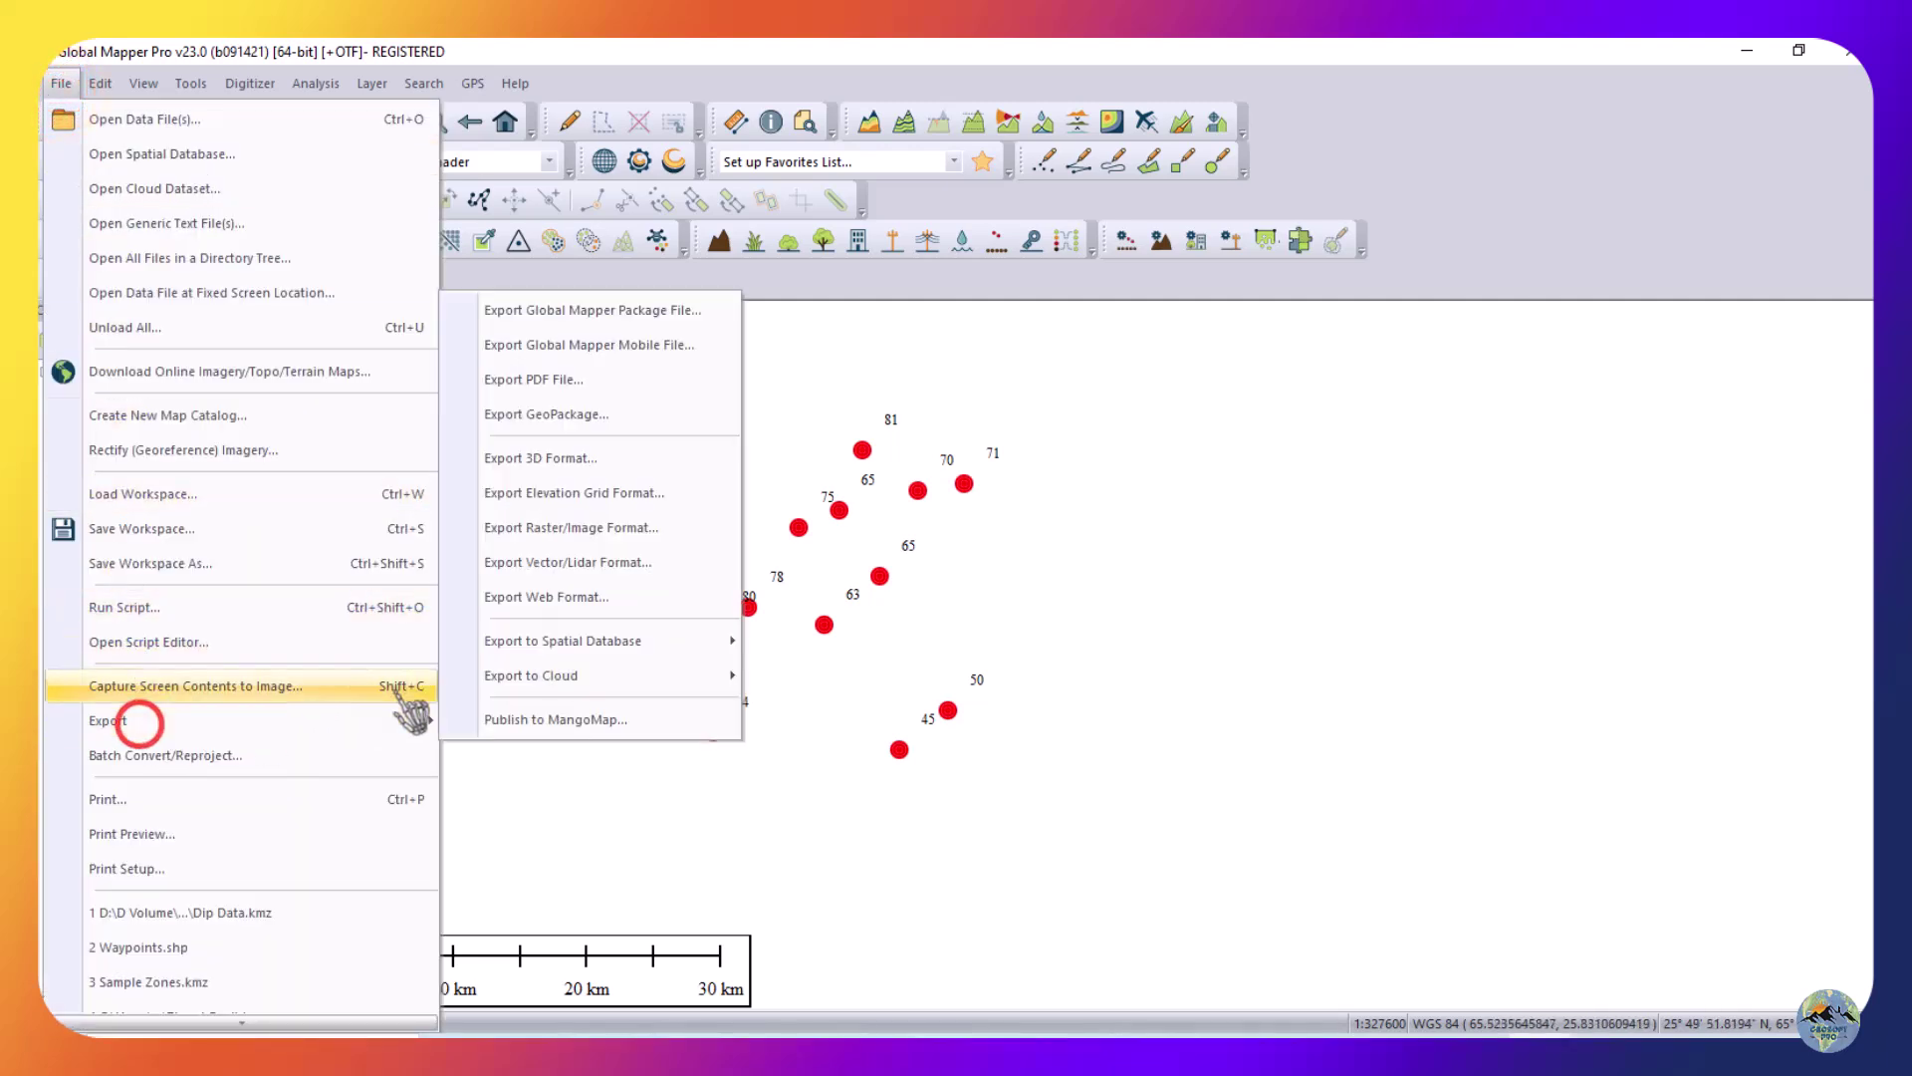
pyautogui.click(544, 561)
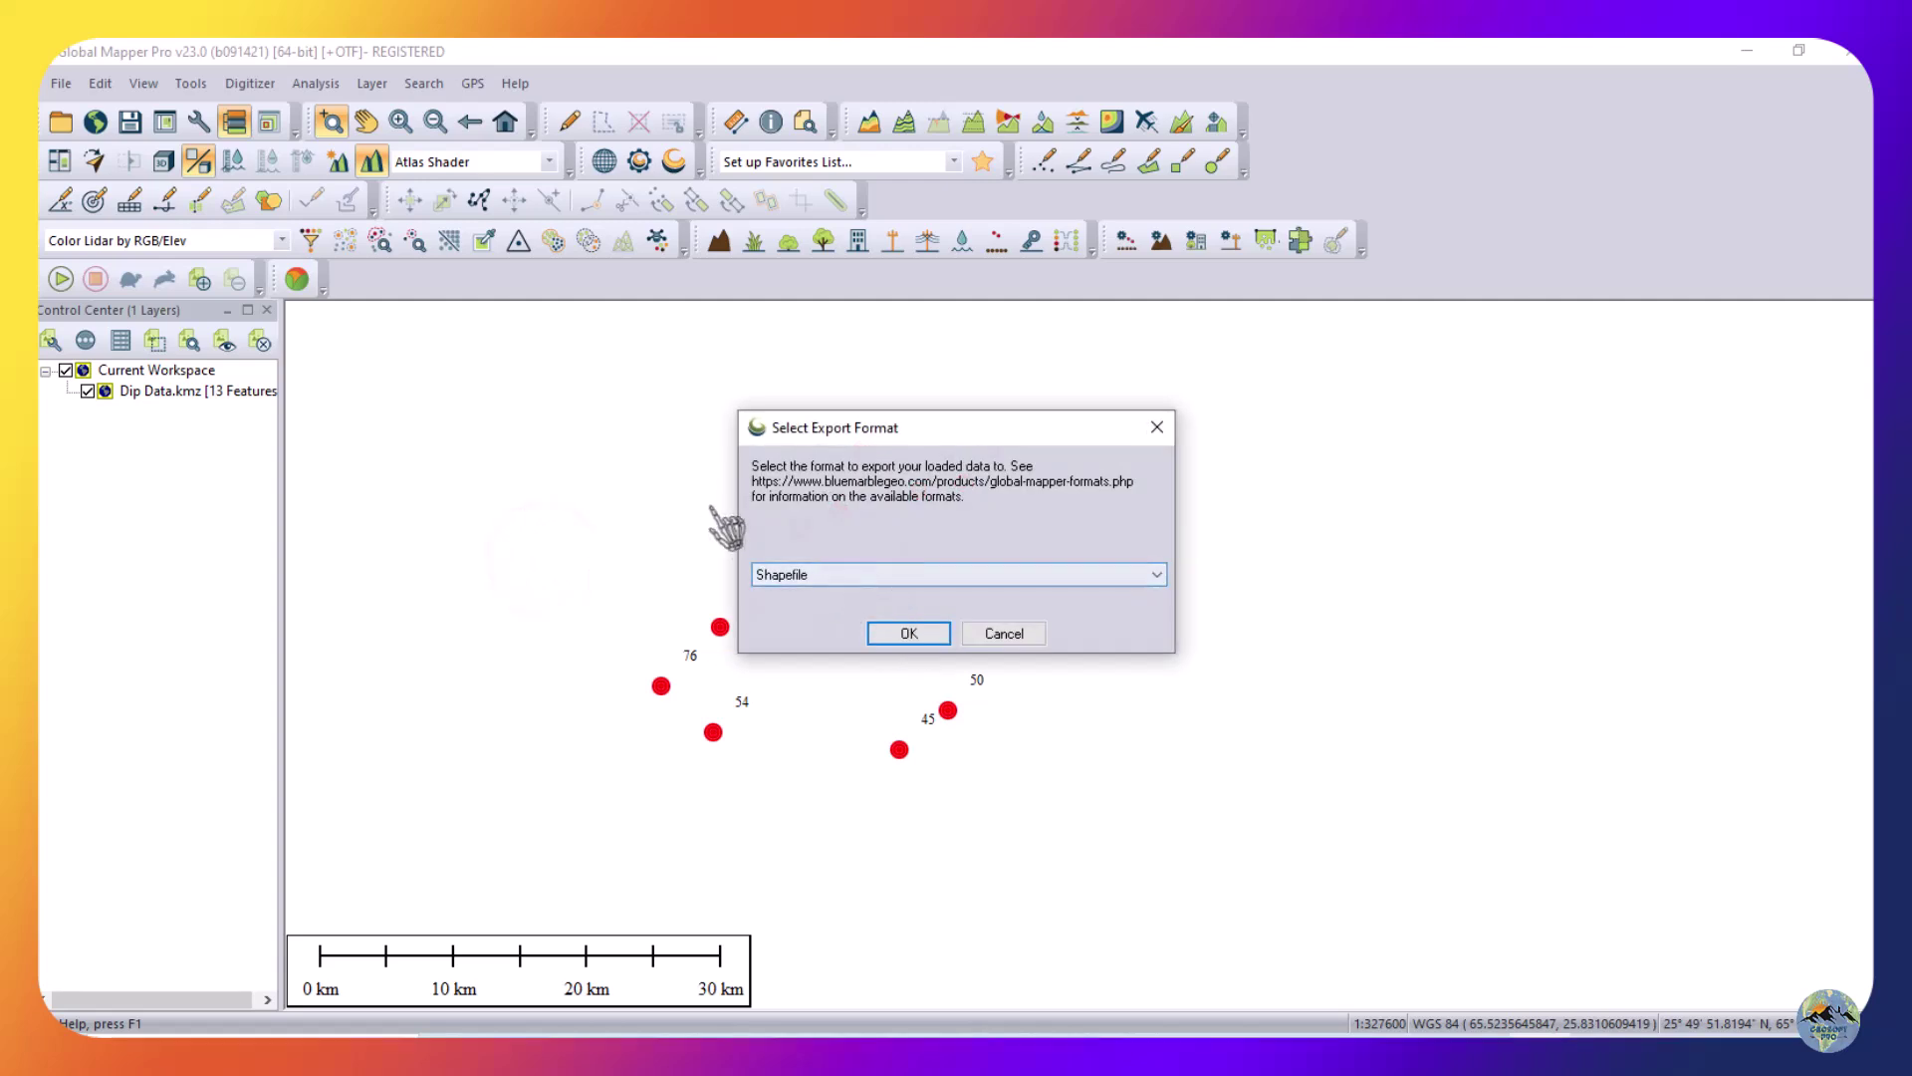
pyautogui.click(772, 576)
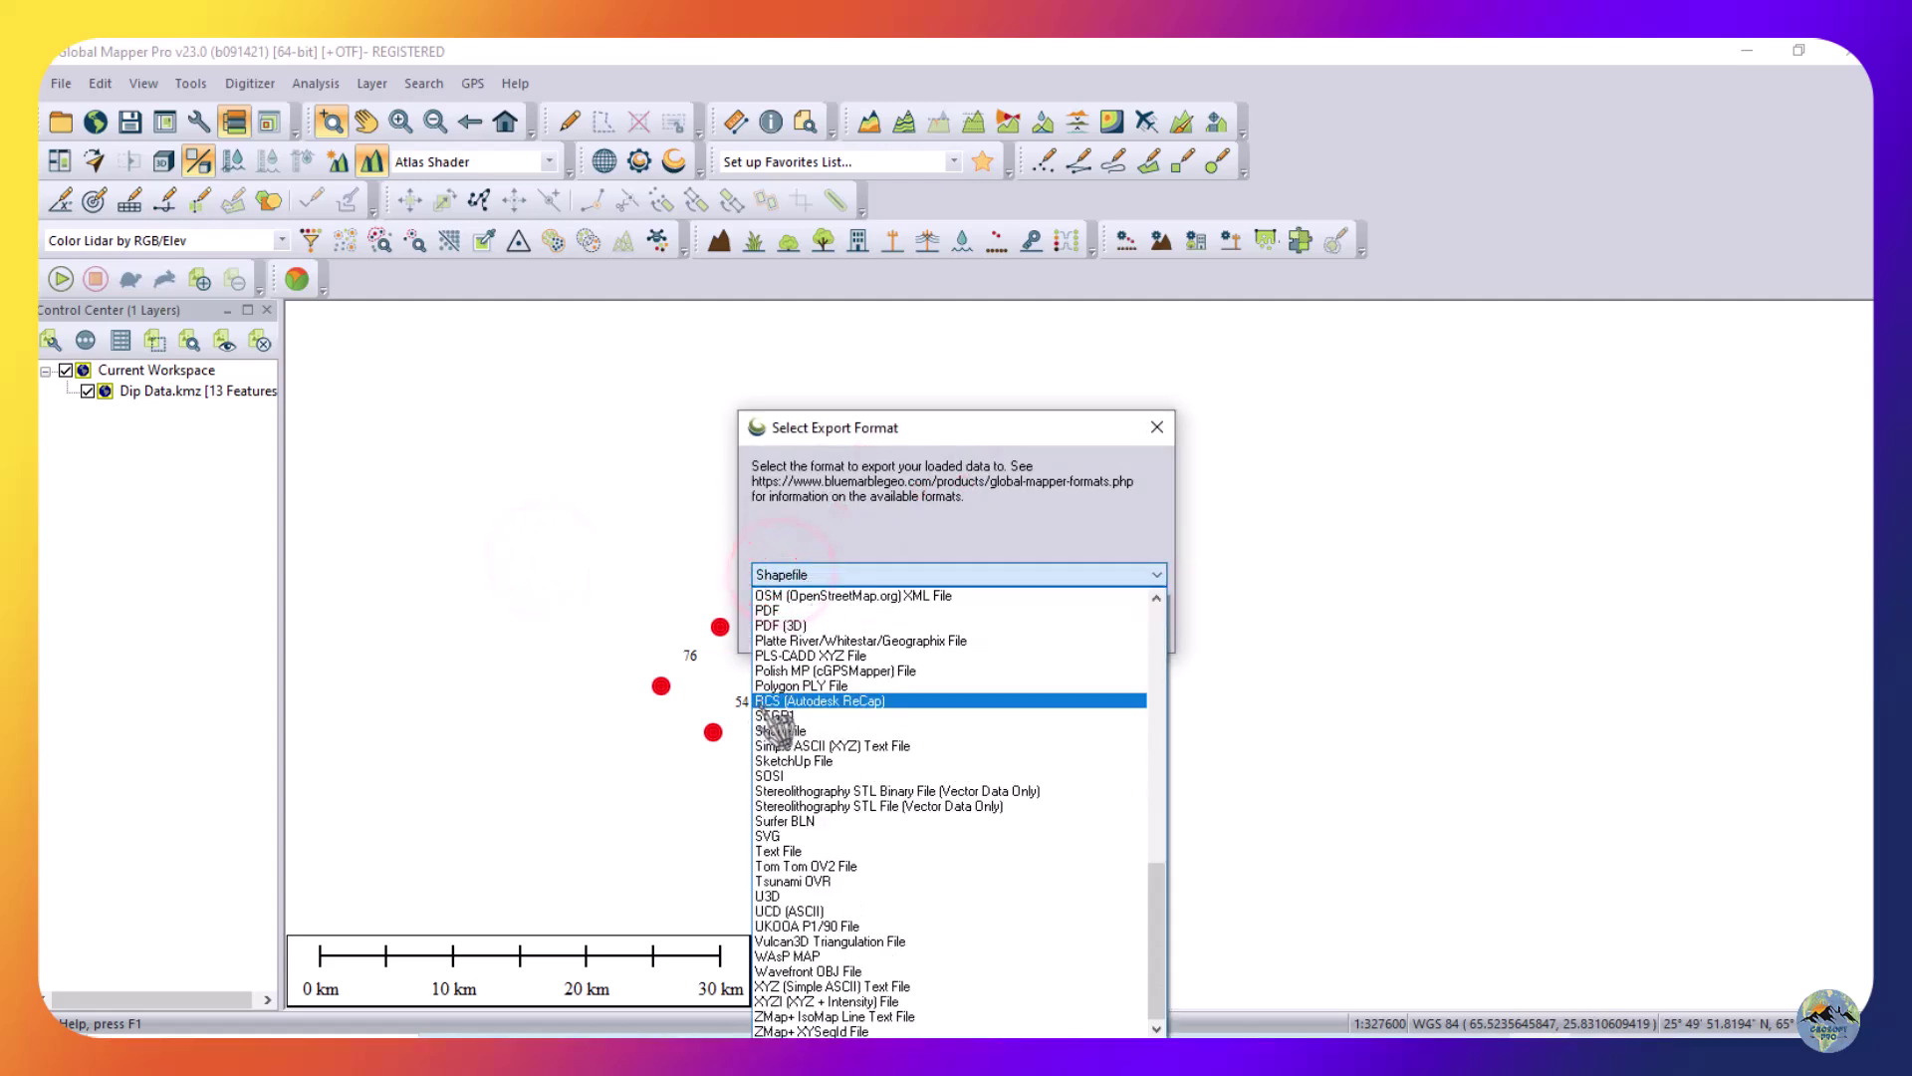
pyautogui.click(775, 730)
pyautogui.click(876, 634)
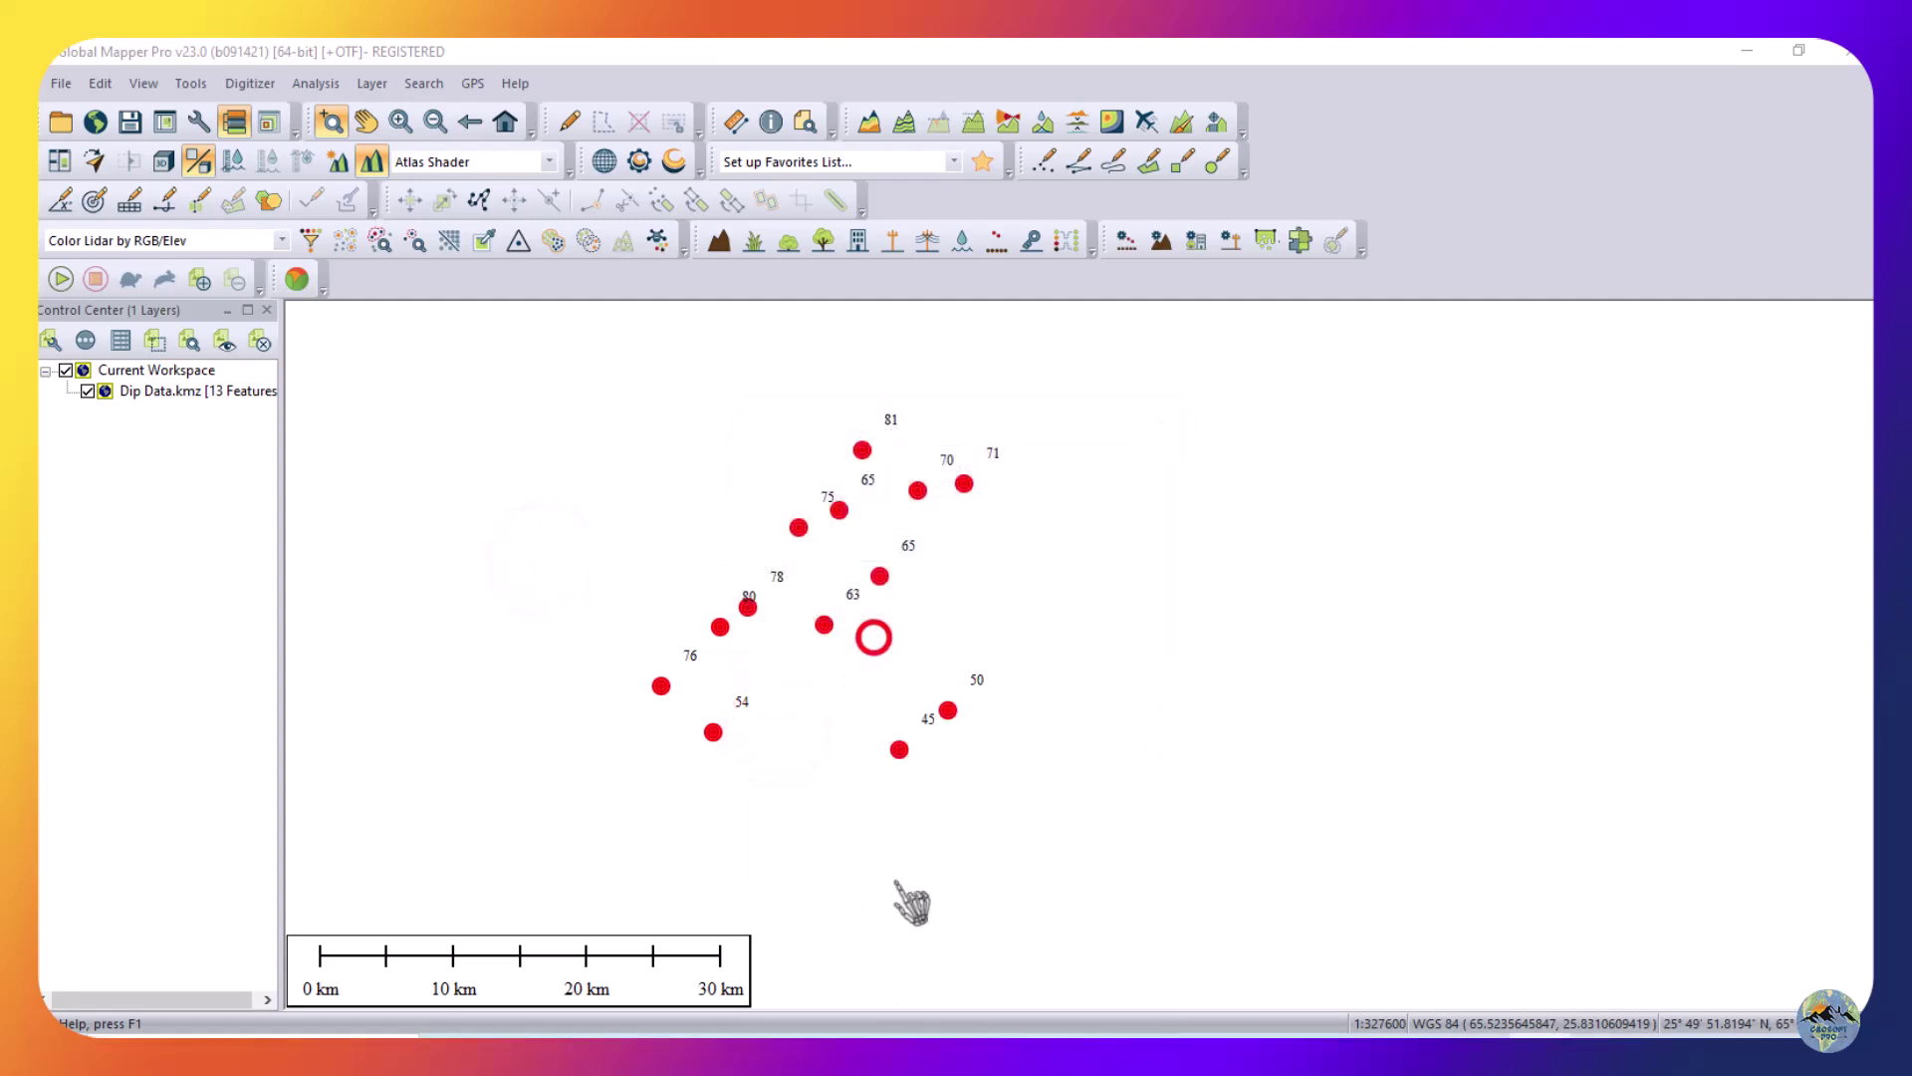
pyautogui.click(725, 398)
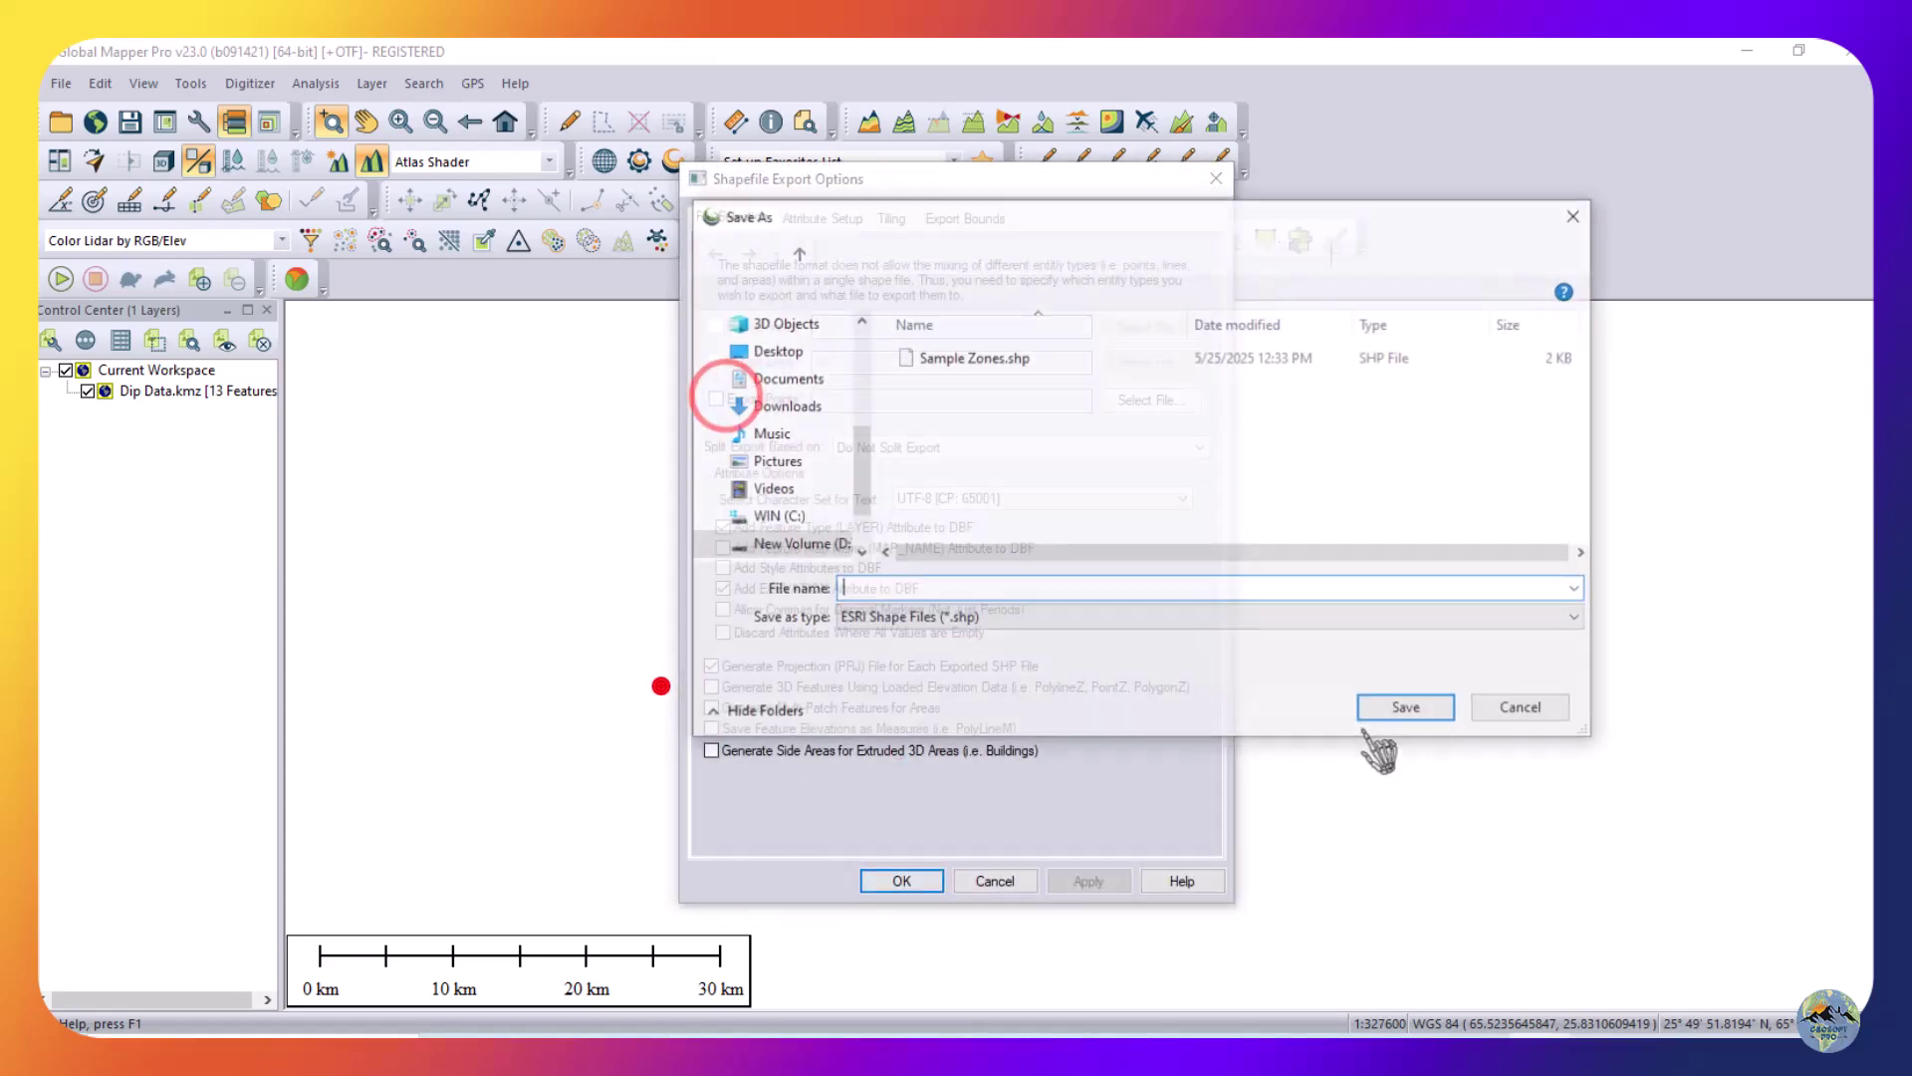
# Browse the save location to D Volume > Digitization > Geological_Map > Dip Data > From Google Earth.
pyautogui.click(797, 254)
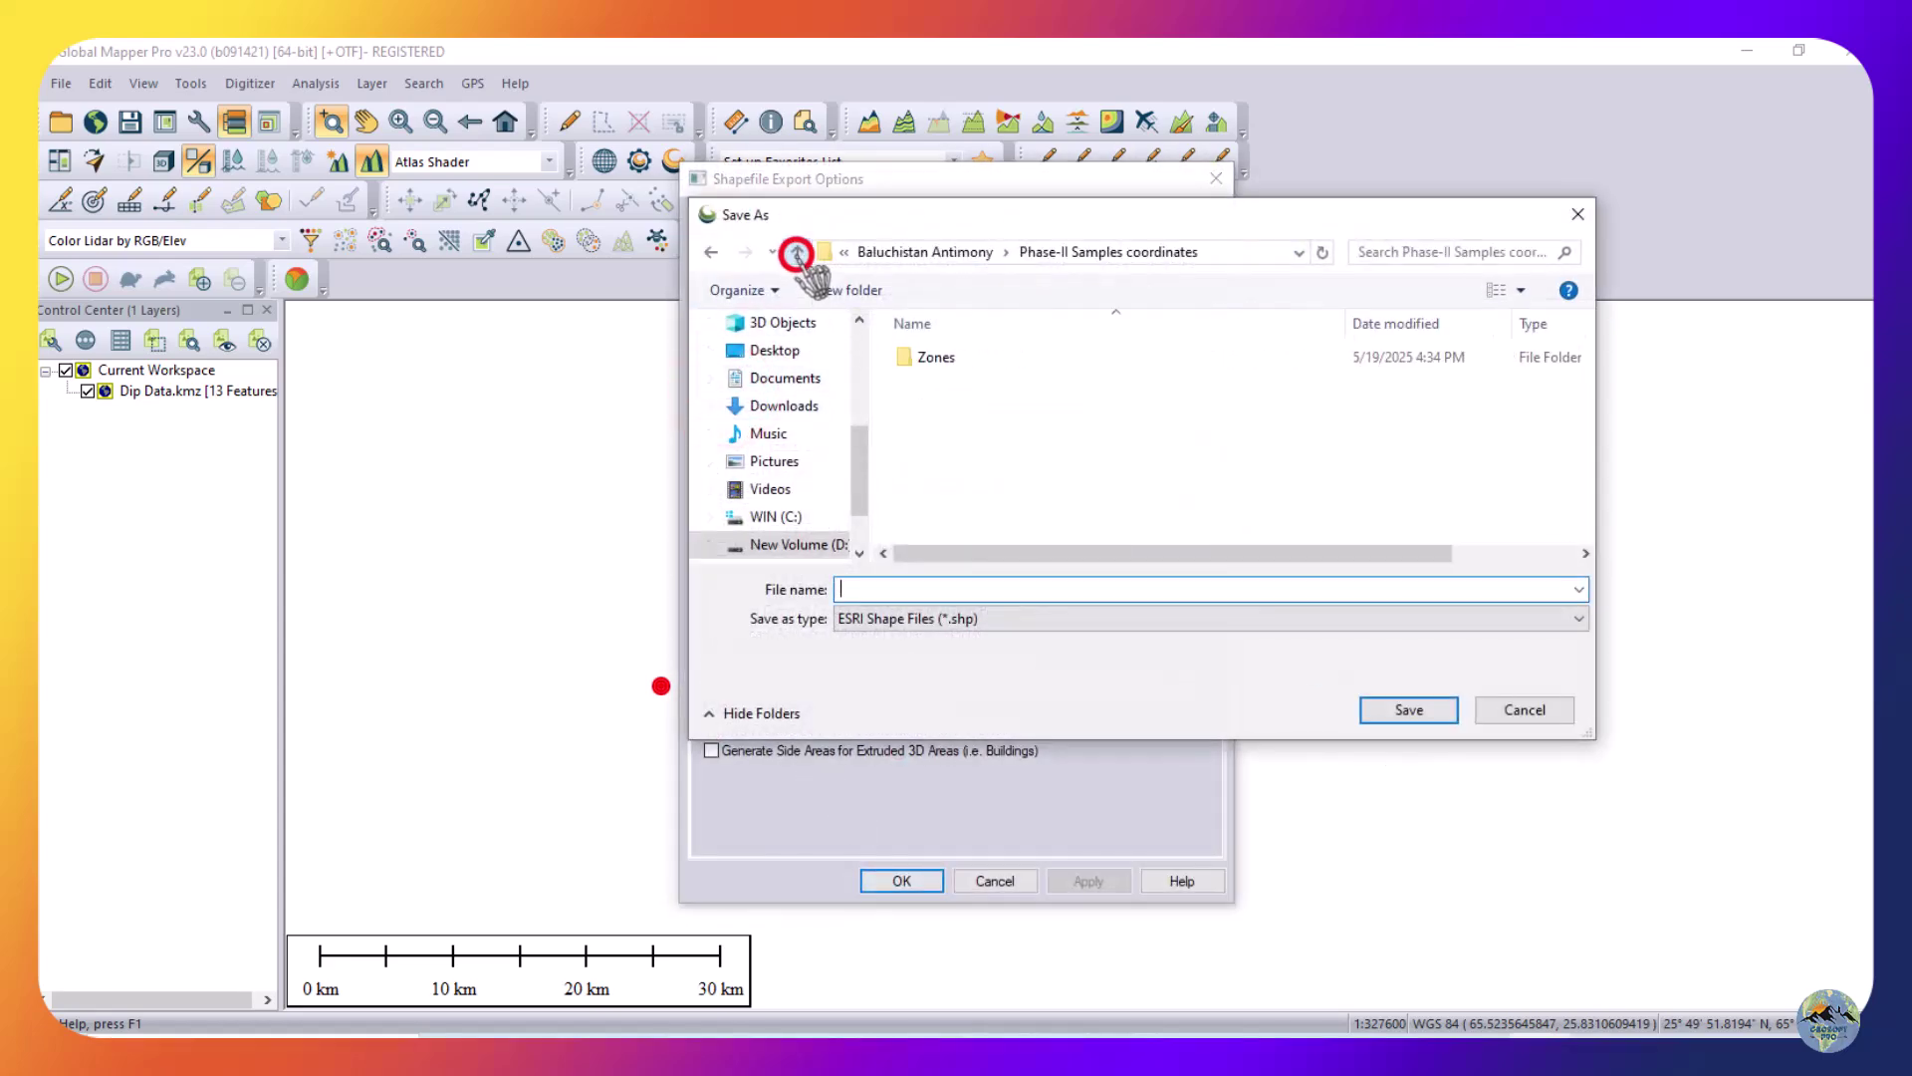
pyautogui.click(798, 253)
pyautogui.scroll(-1, 802, 448)
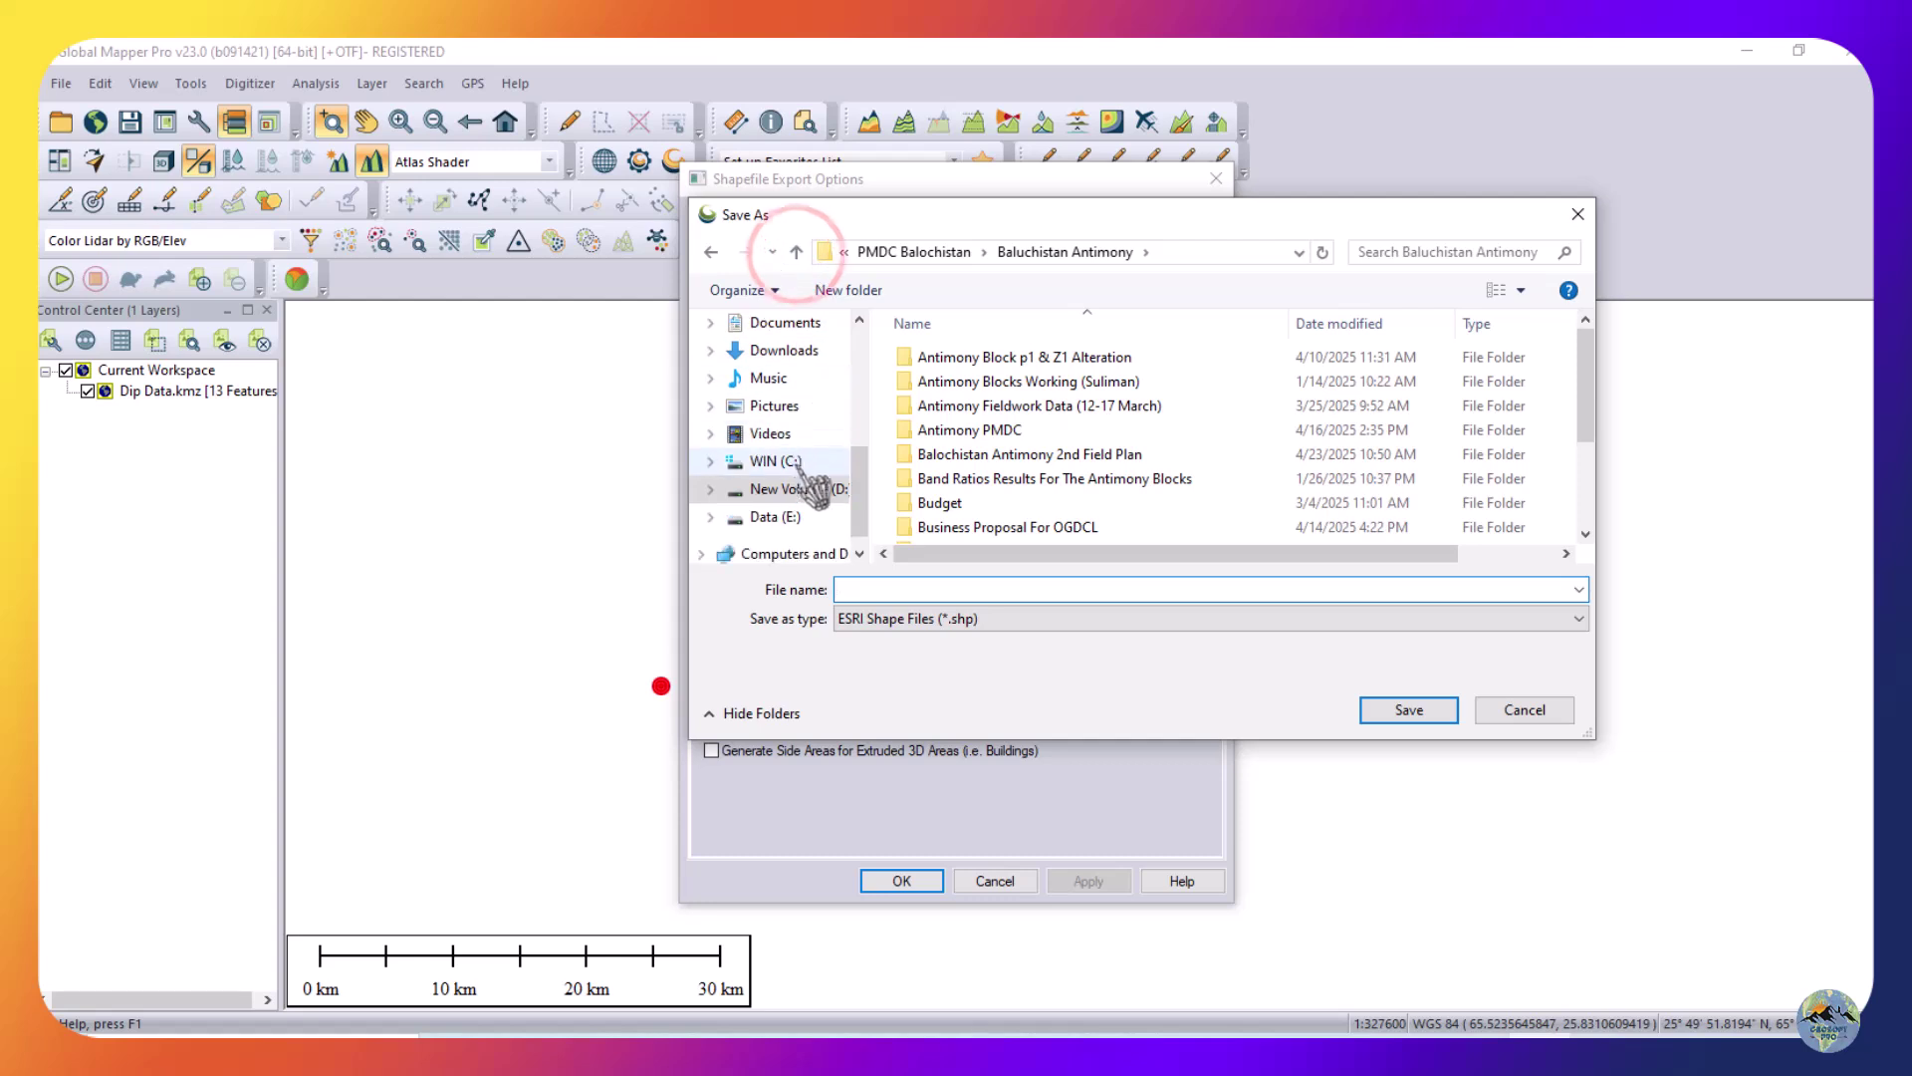
pyautogui.click(787, 490)
pyautogui.doubleClick(942, 354)
pyautogui.click(945, 429)
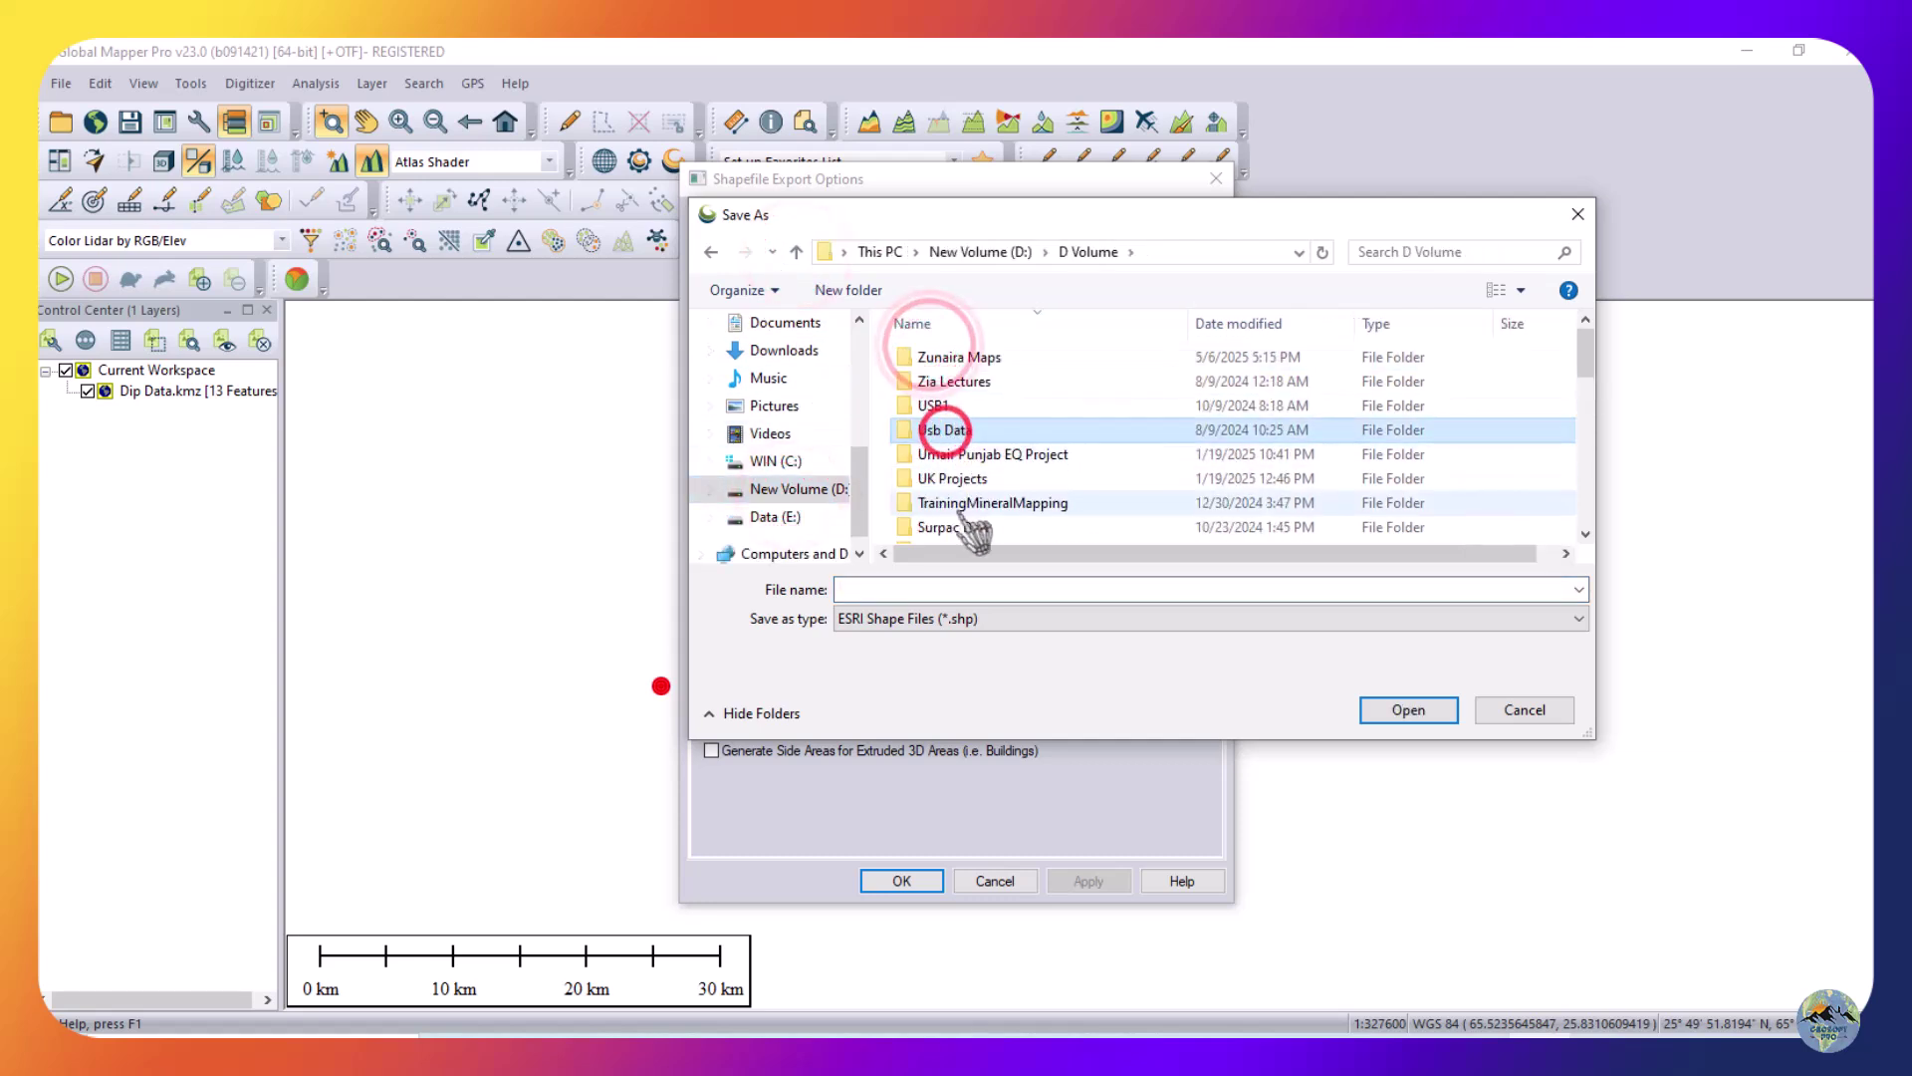
pyautogui.scroll(-5, 971, 498)
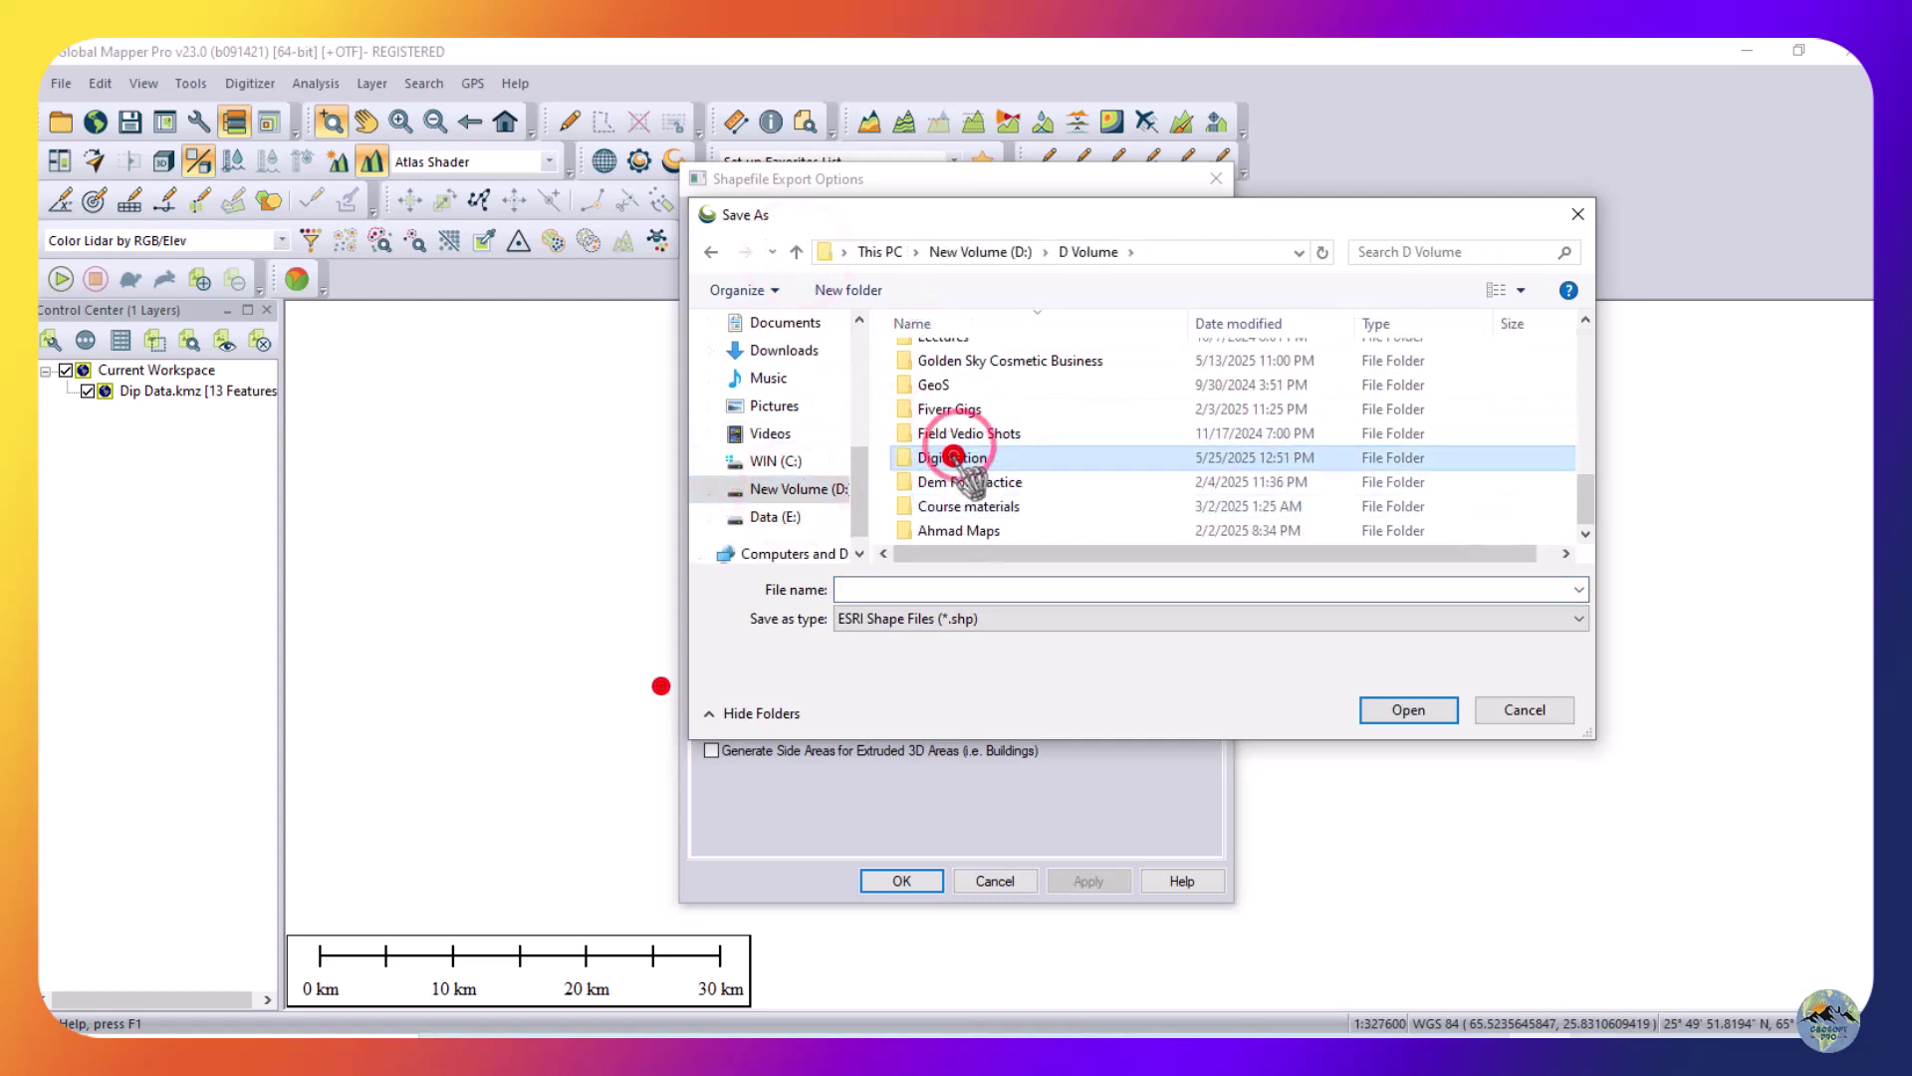
pyautogui.doubleClick(953, 455)
pyautogui.doubleClick(956, 359)
pyautogui.doubleClick(951, 379)
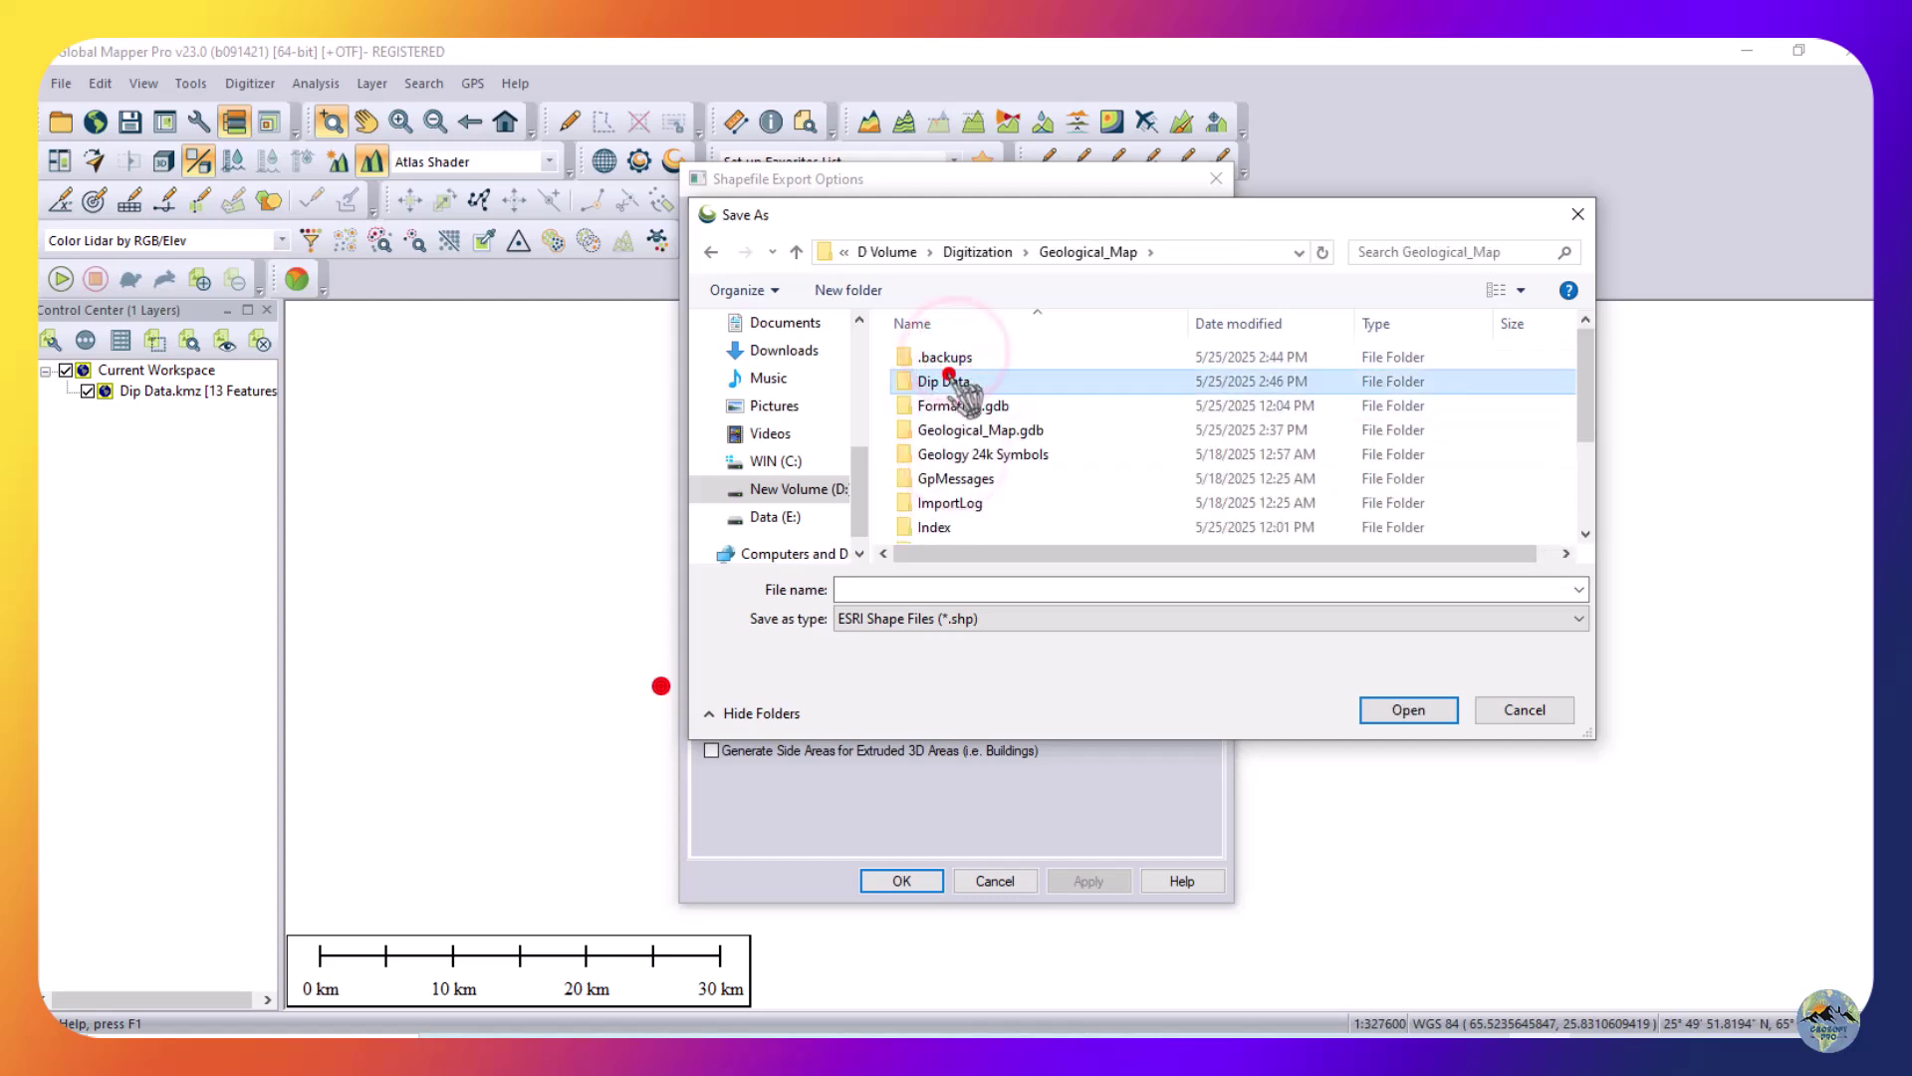
pyautogui.doubleClick(951, 361)
# Name the points shapefile Dip_Data and run the export.
pyautogui.click(922, 592)
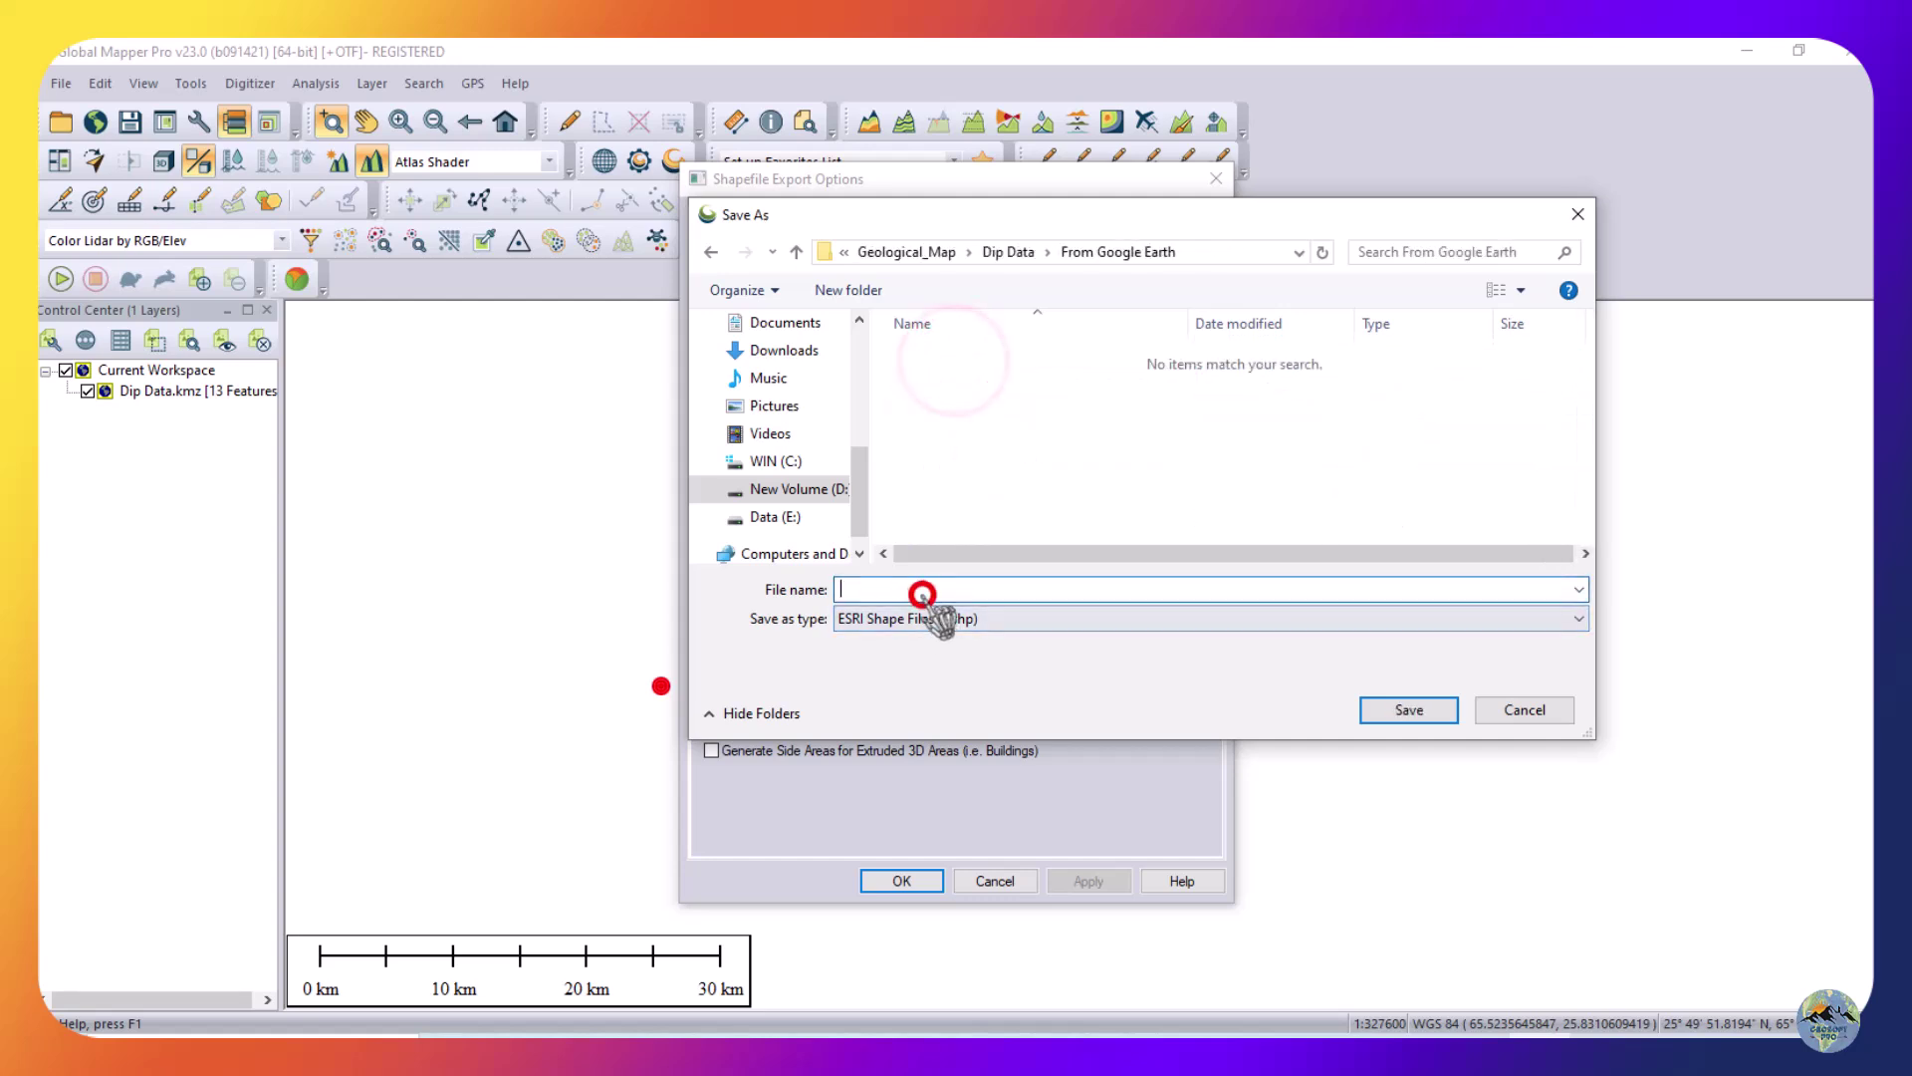
pyautogui.write('Dip')
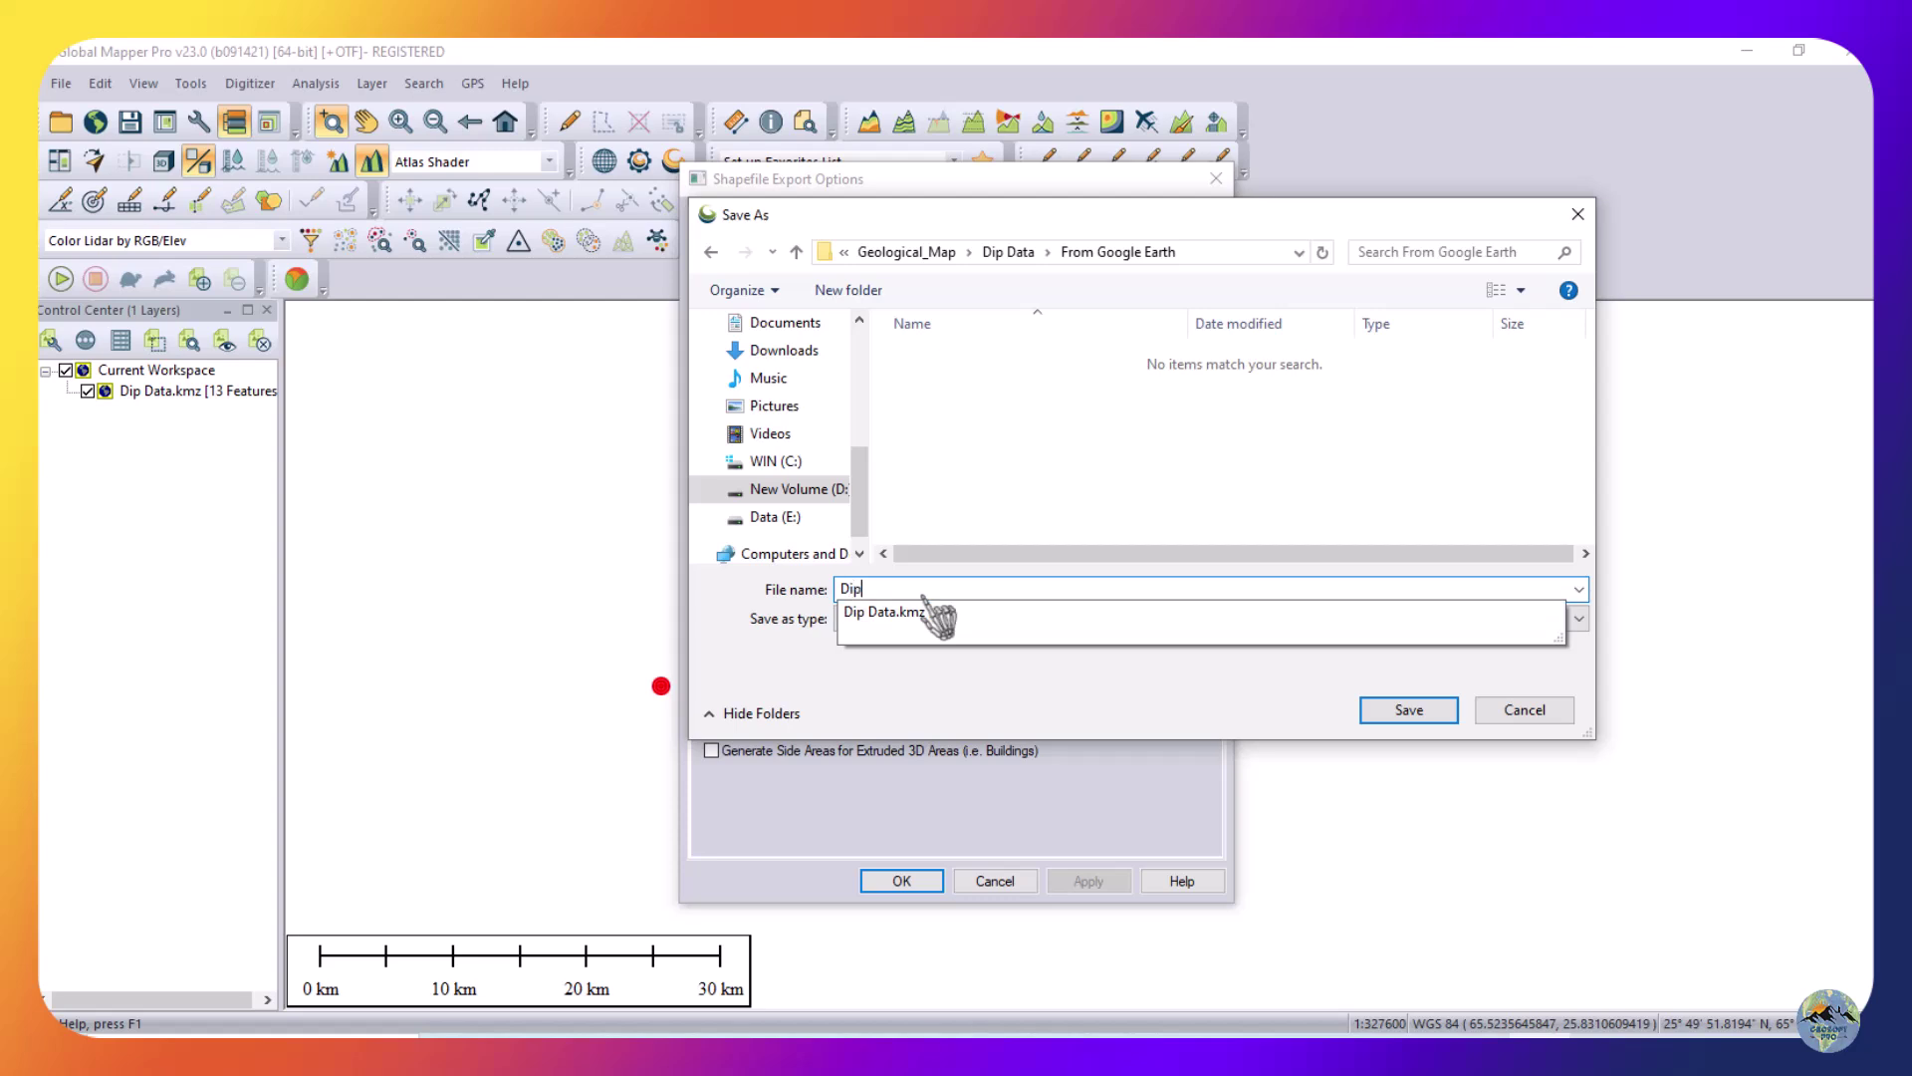
pyautogui.write('P')
pyautogui.write('_Data')
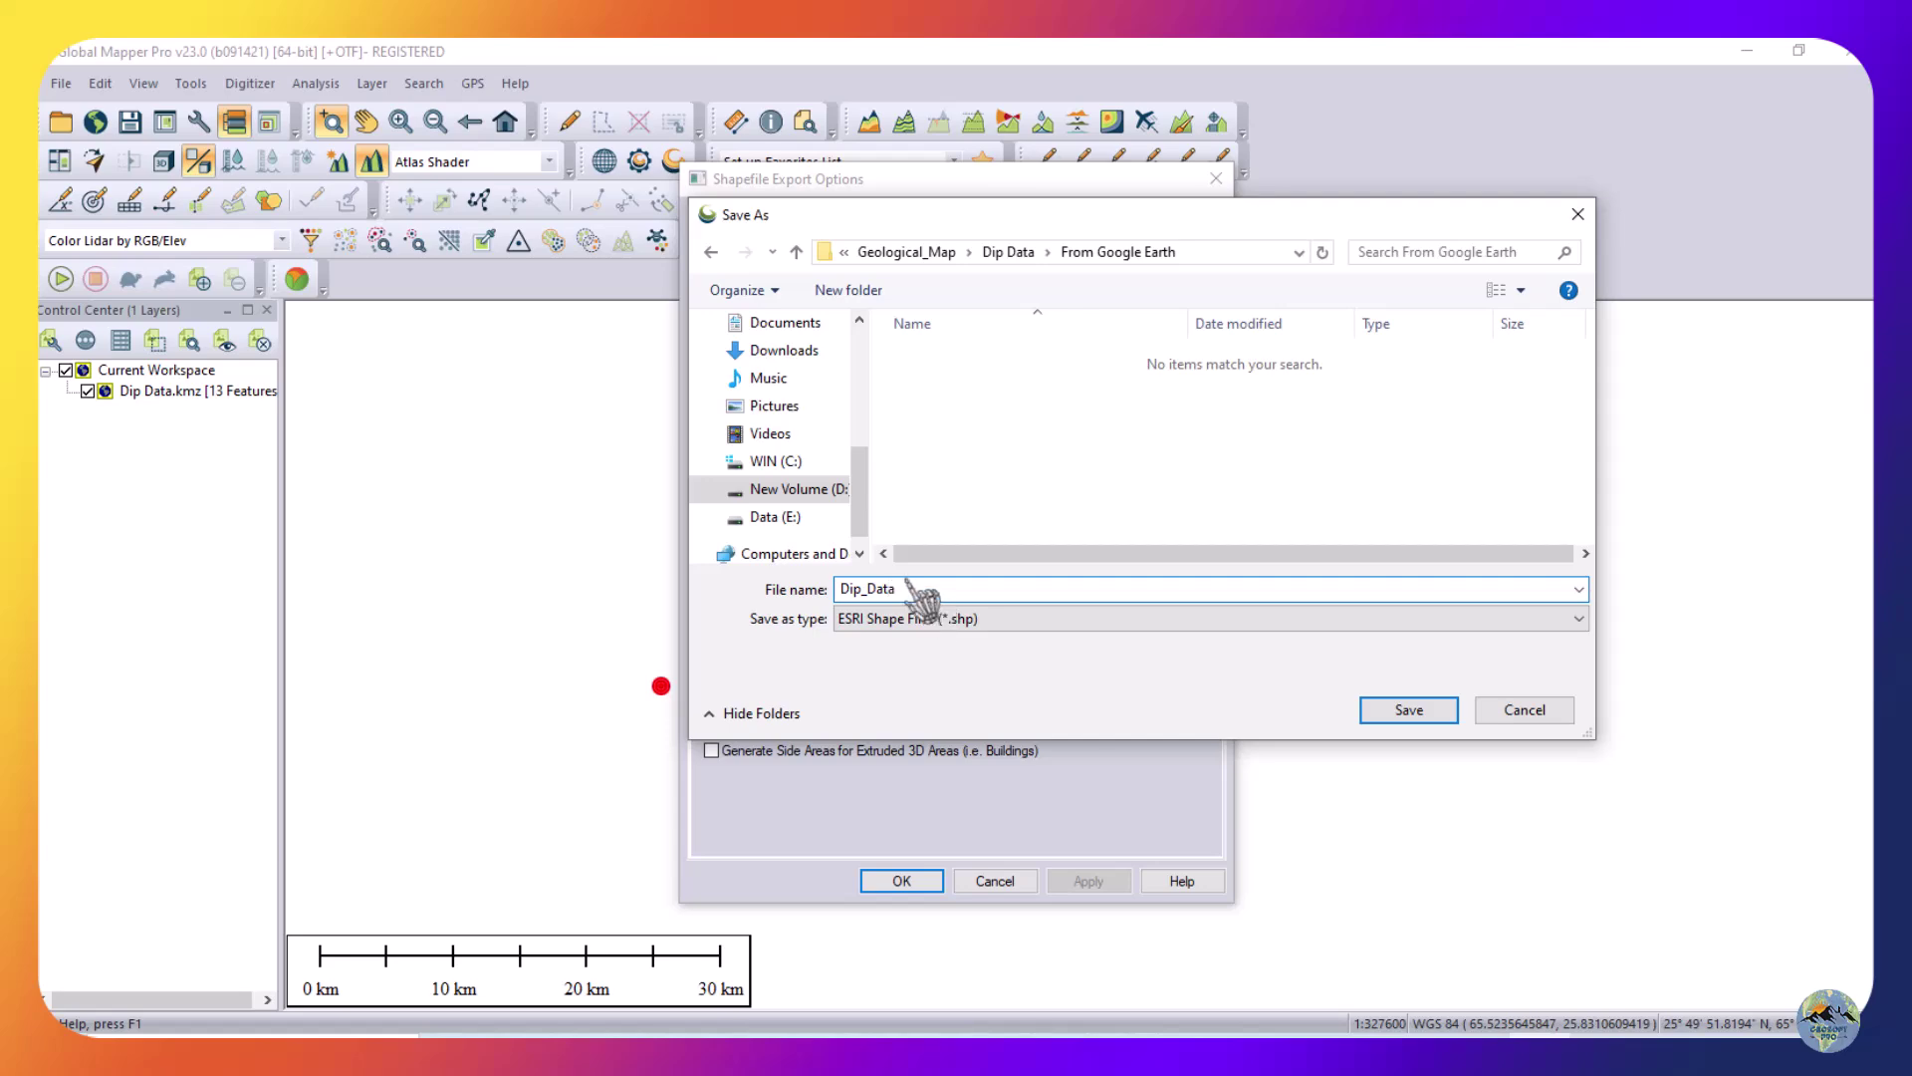
pyautogui.click(978, 534)
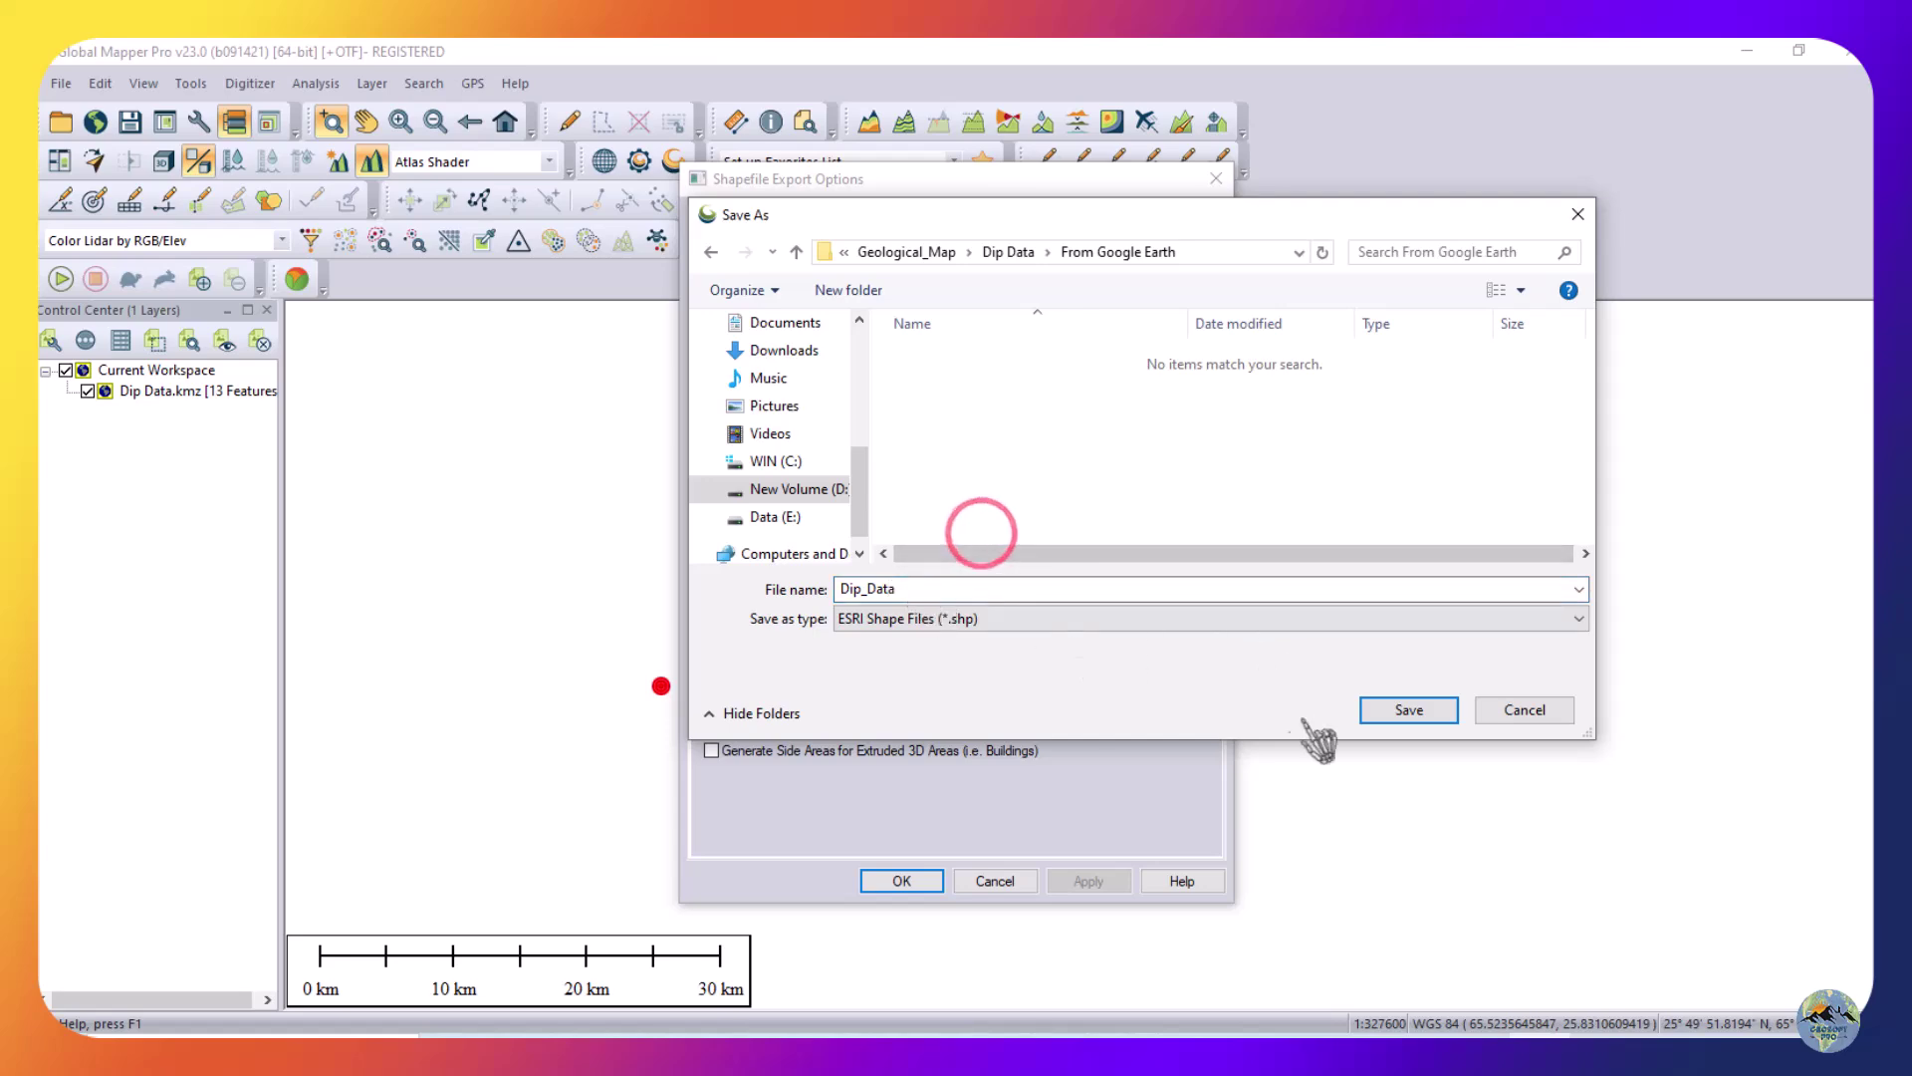
pyautogui.click(1424, 715)
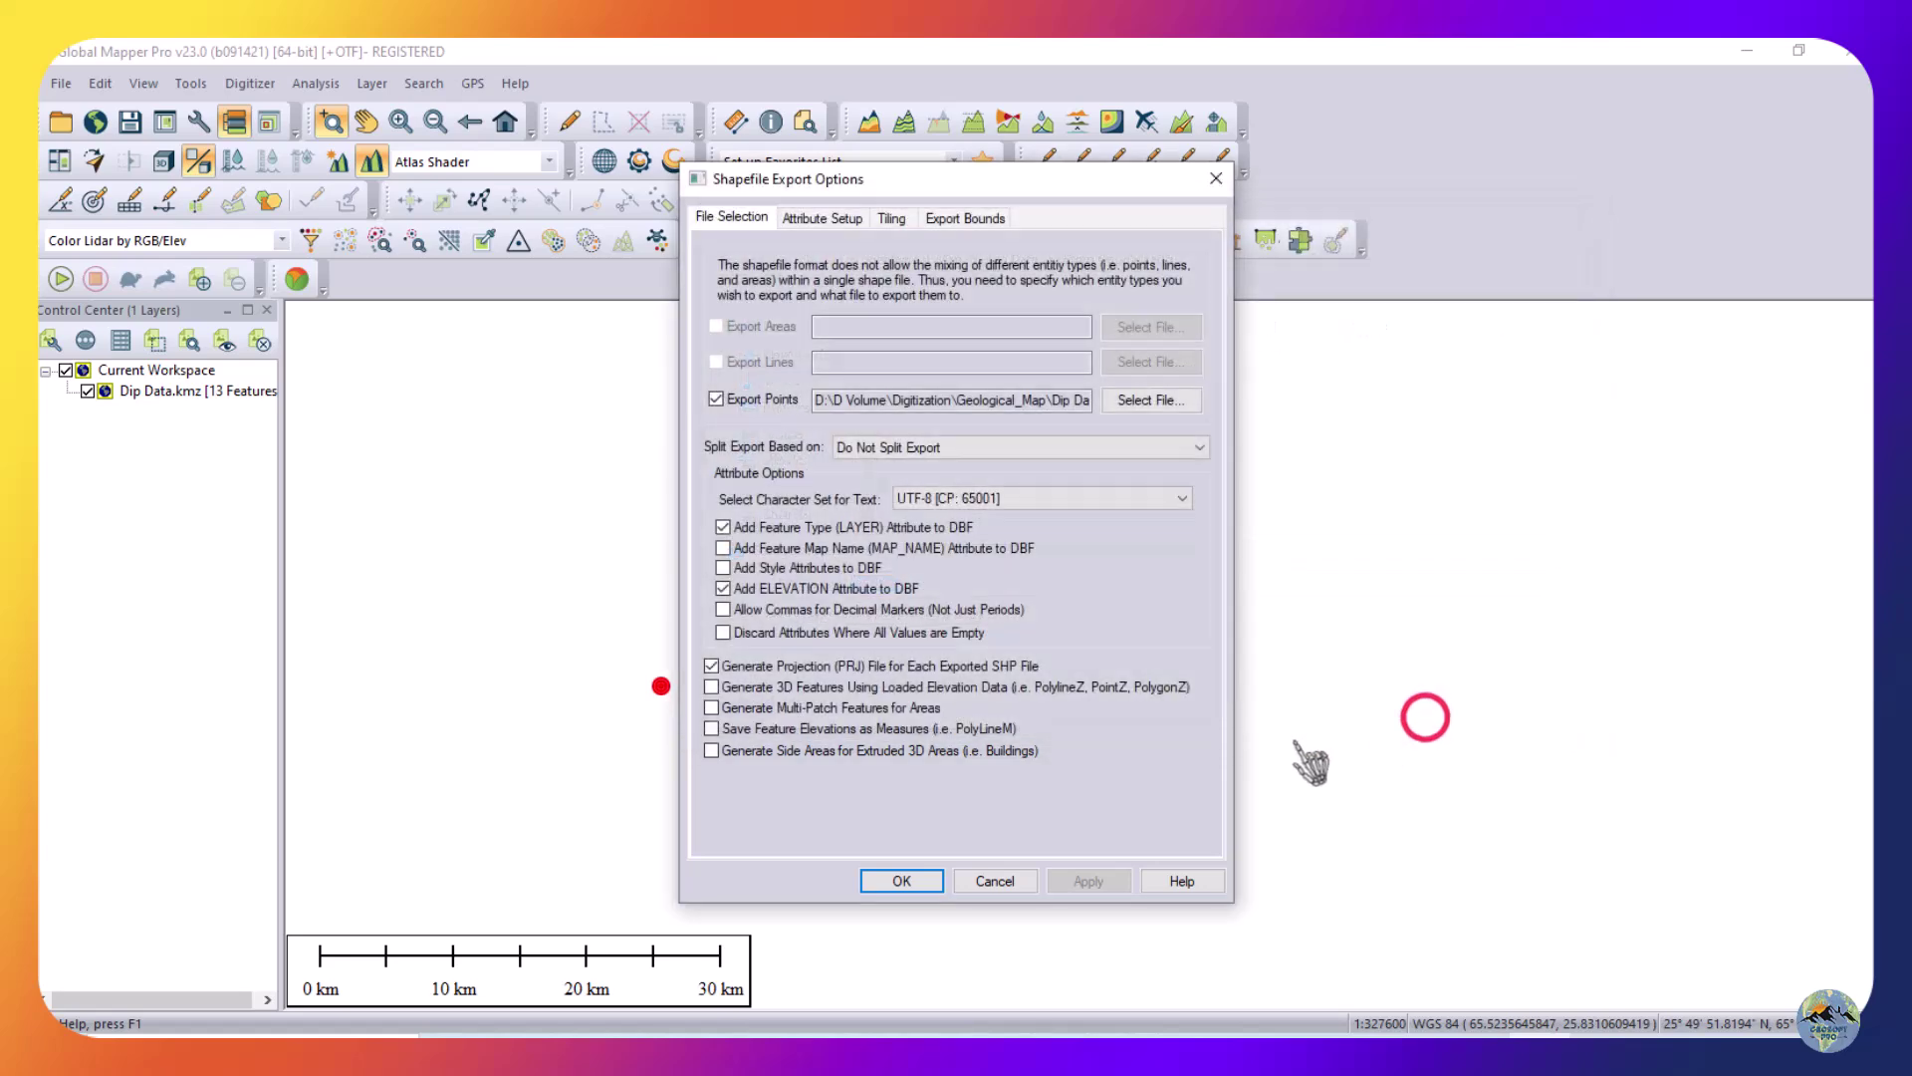
pyautogui.click(901, 880)
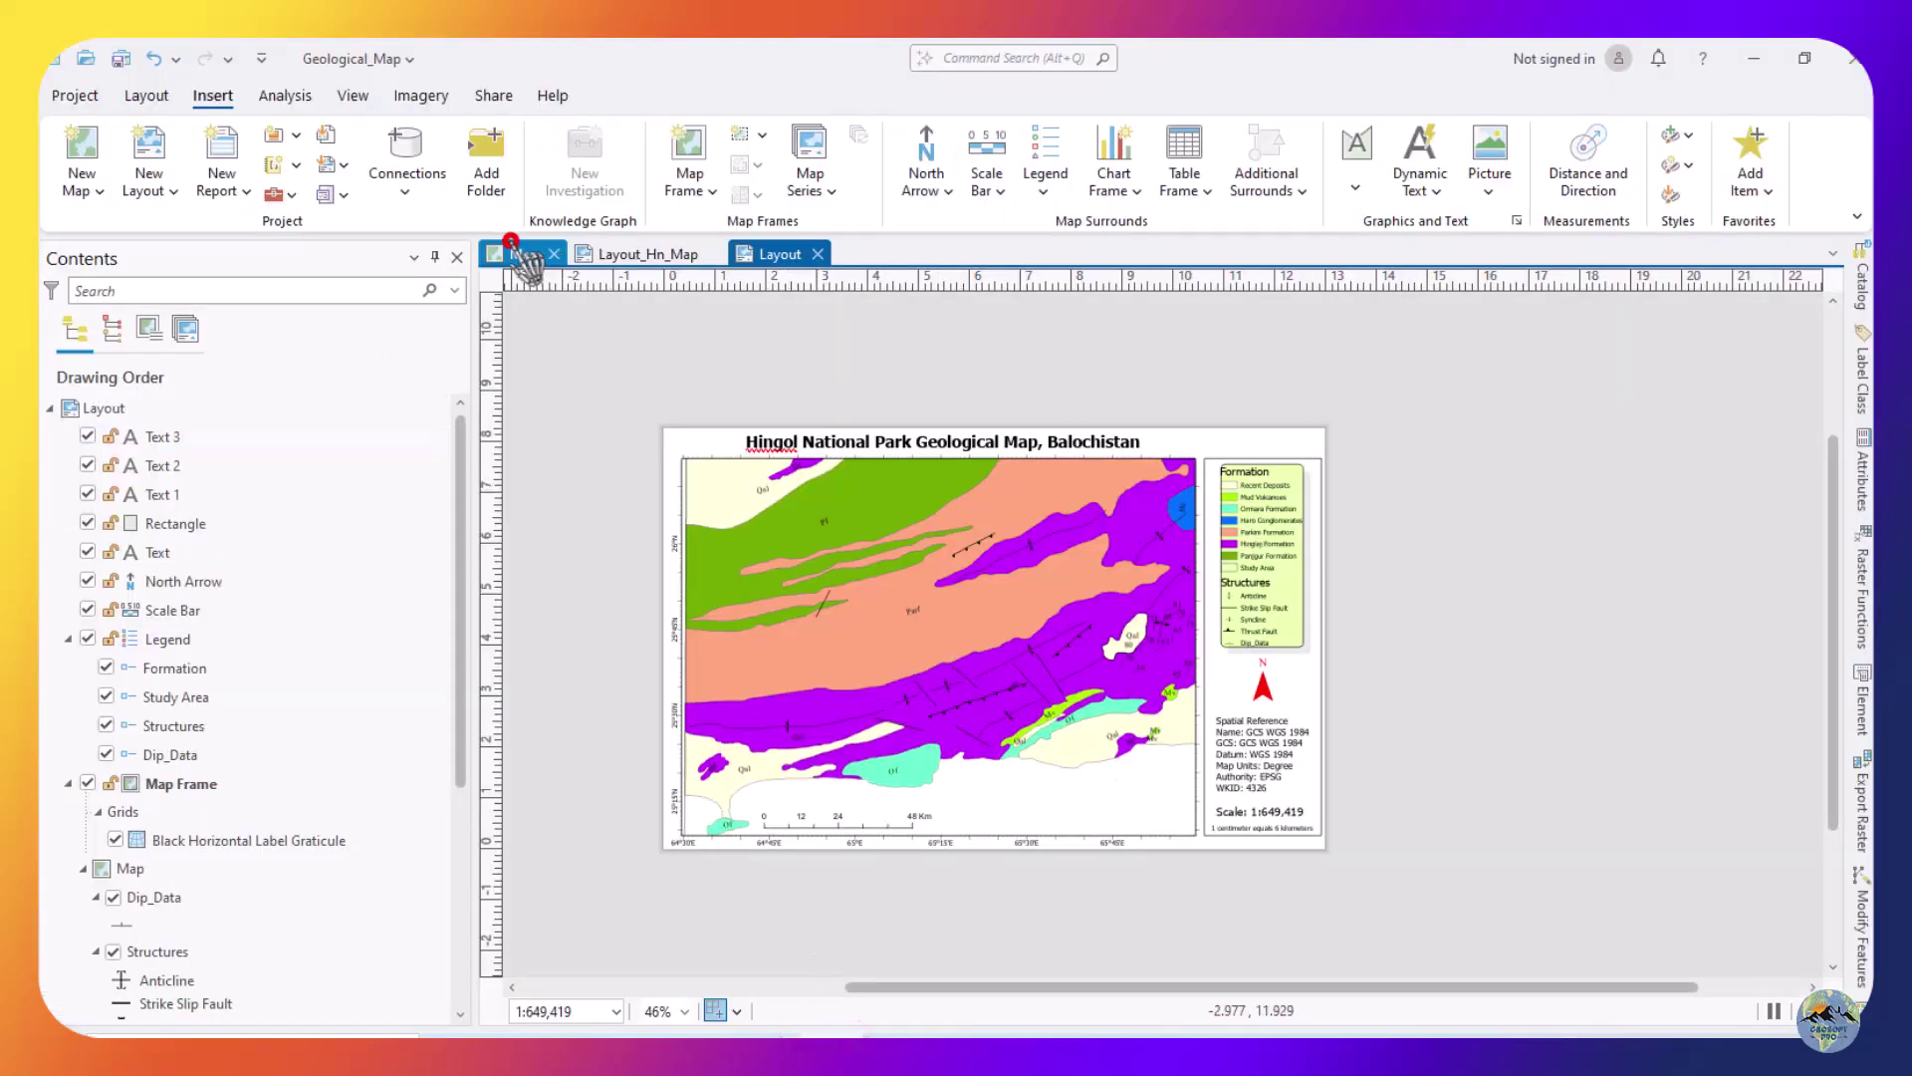
# In ArcGIS Pro, switch to the map view and hide the existing Dip_Data layer.
pyautogui.click(520, 255)
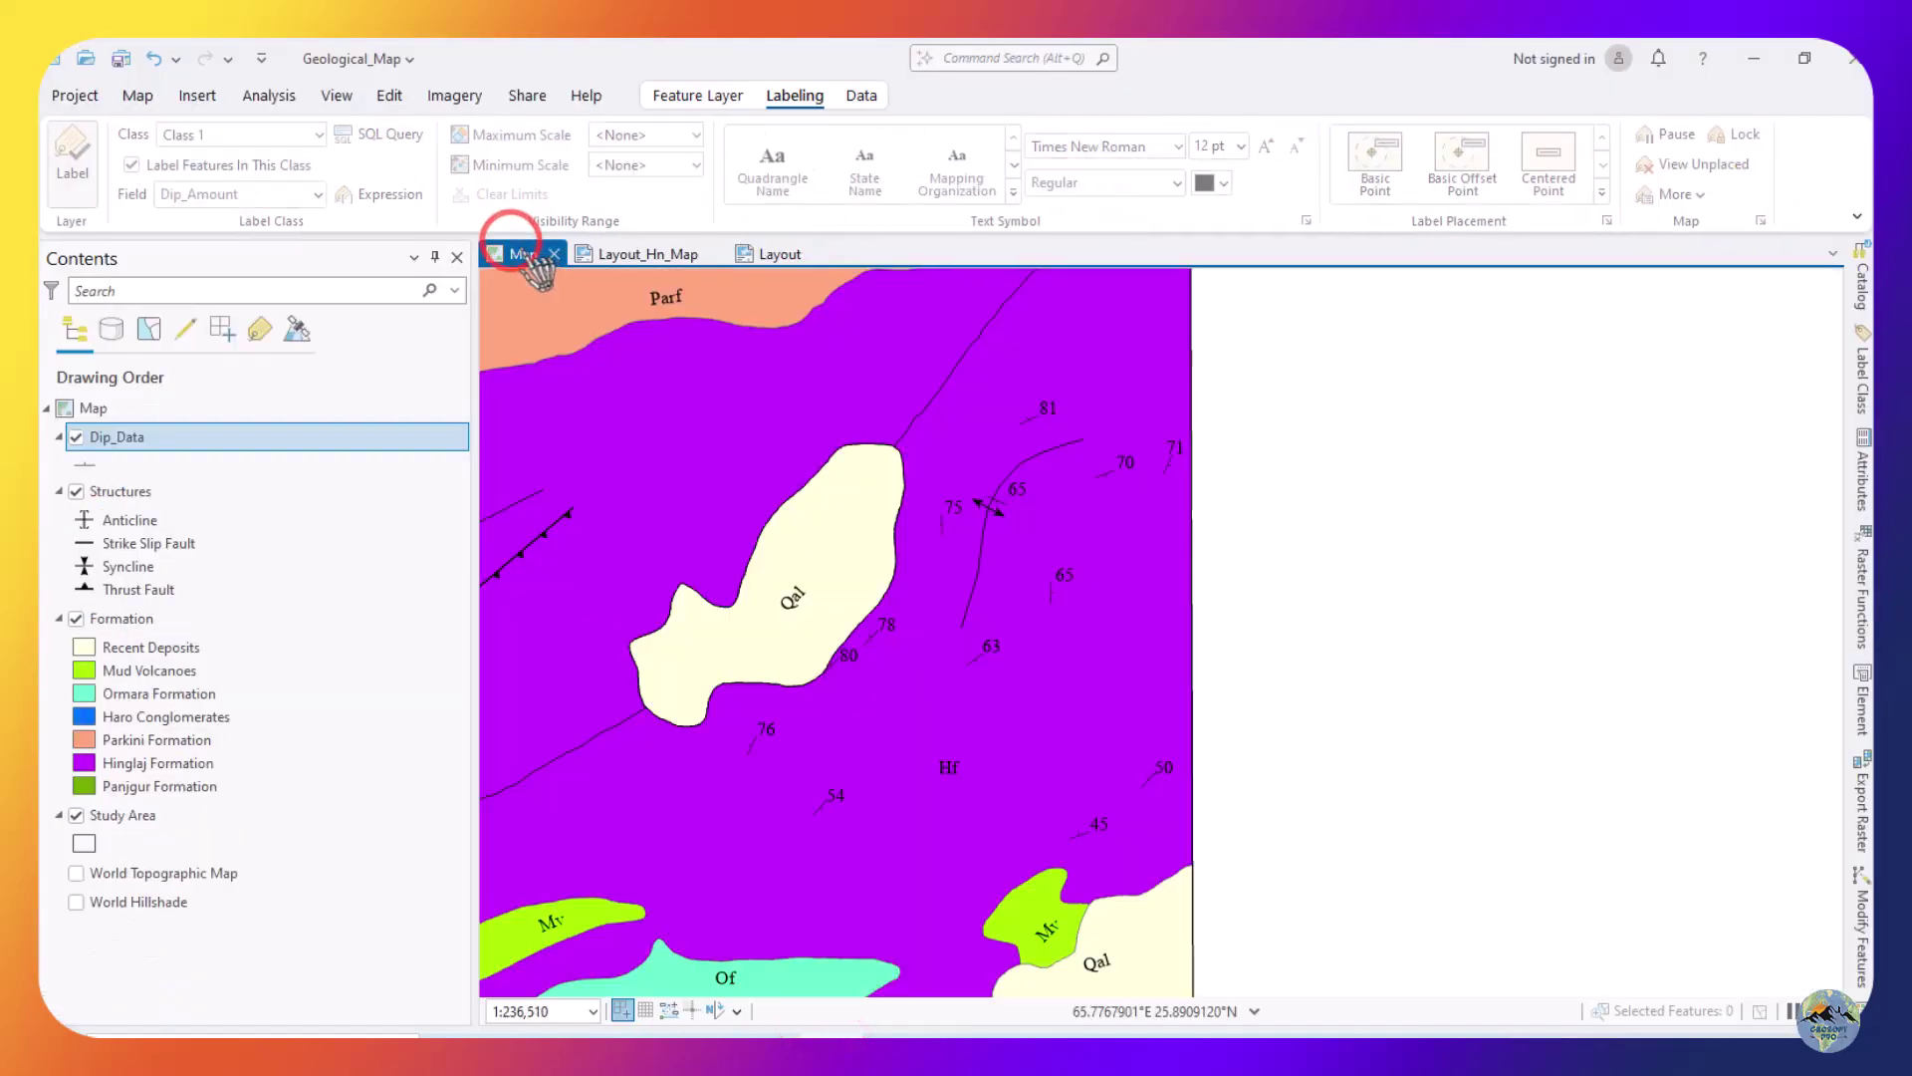
pyautogui.click(70, 438)
pyautogui.scroll(-3, 1485, 674)
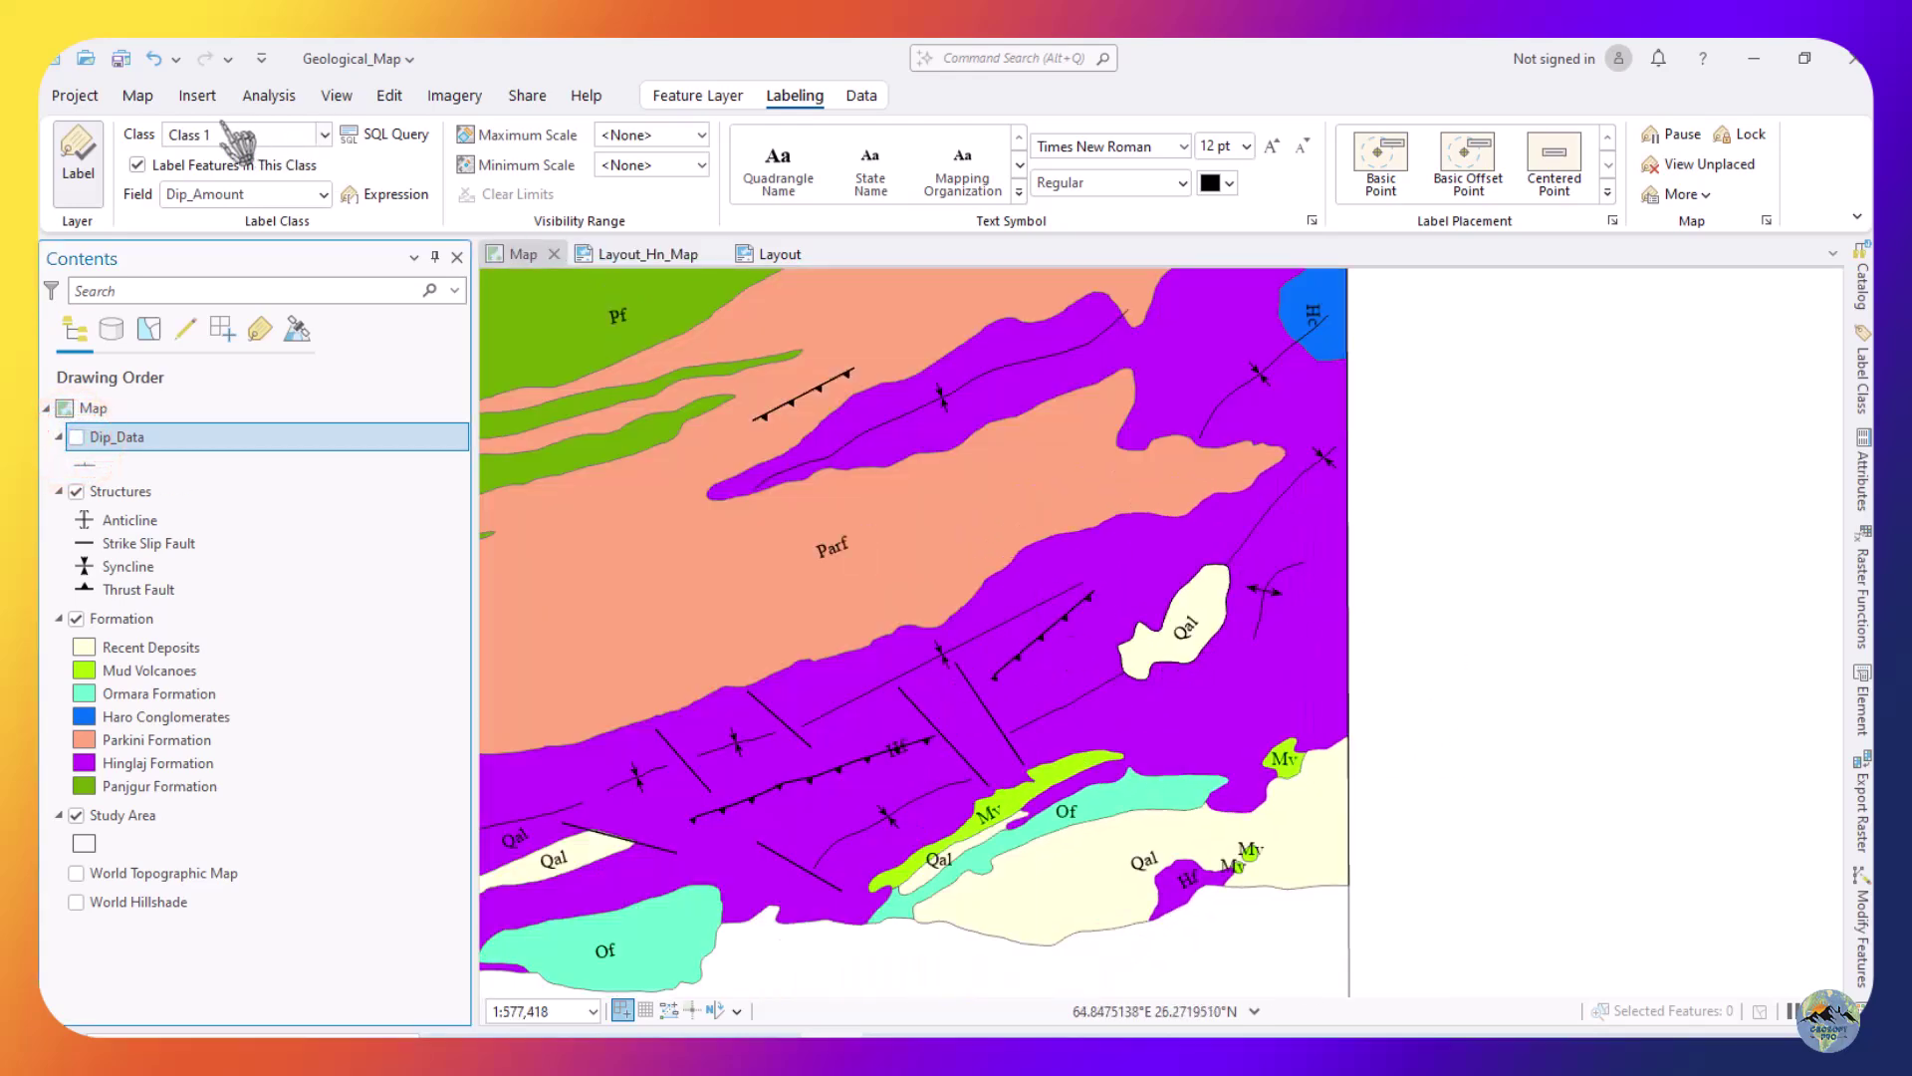
# In Add Data, browse to Geological_Map > Dip Data and refresh the file listing.
pyautogui.click(139, 96)
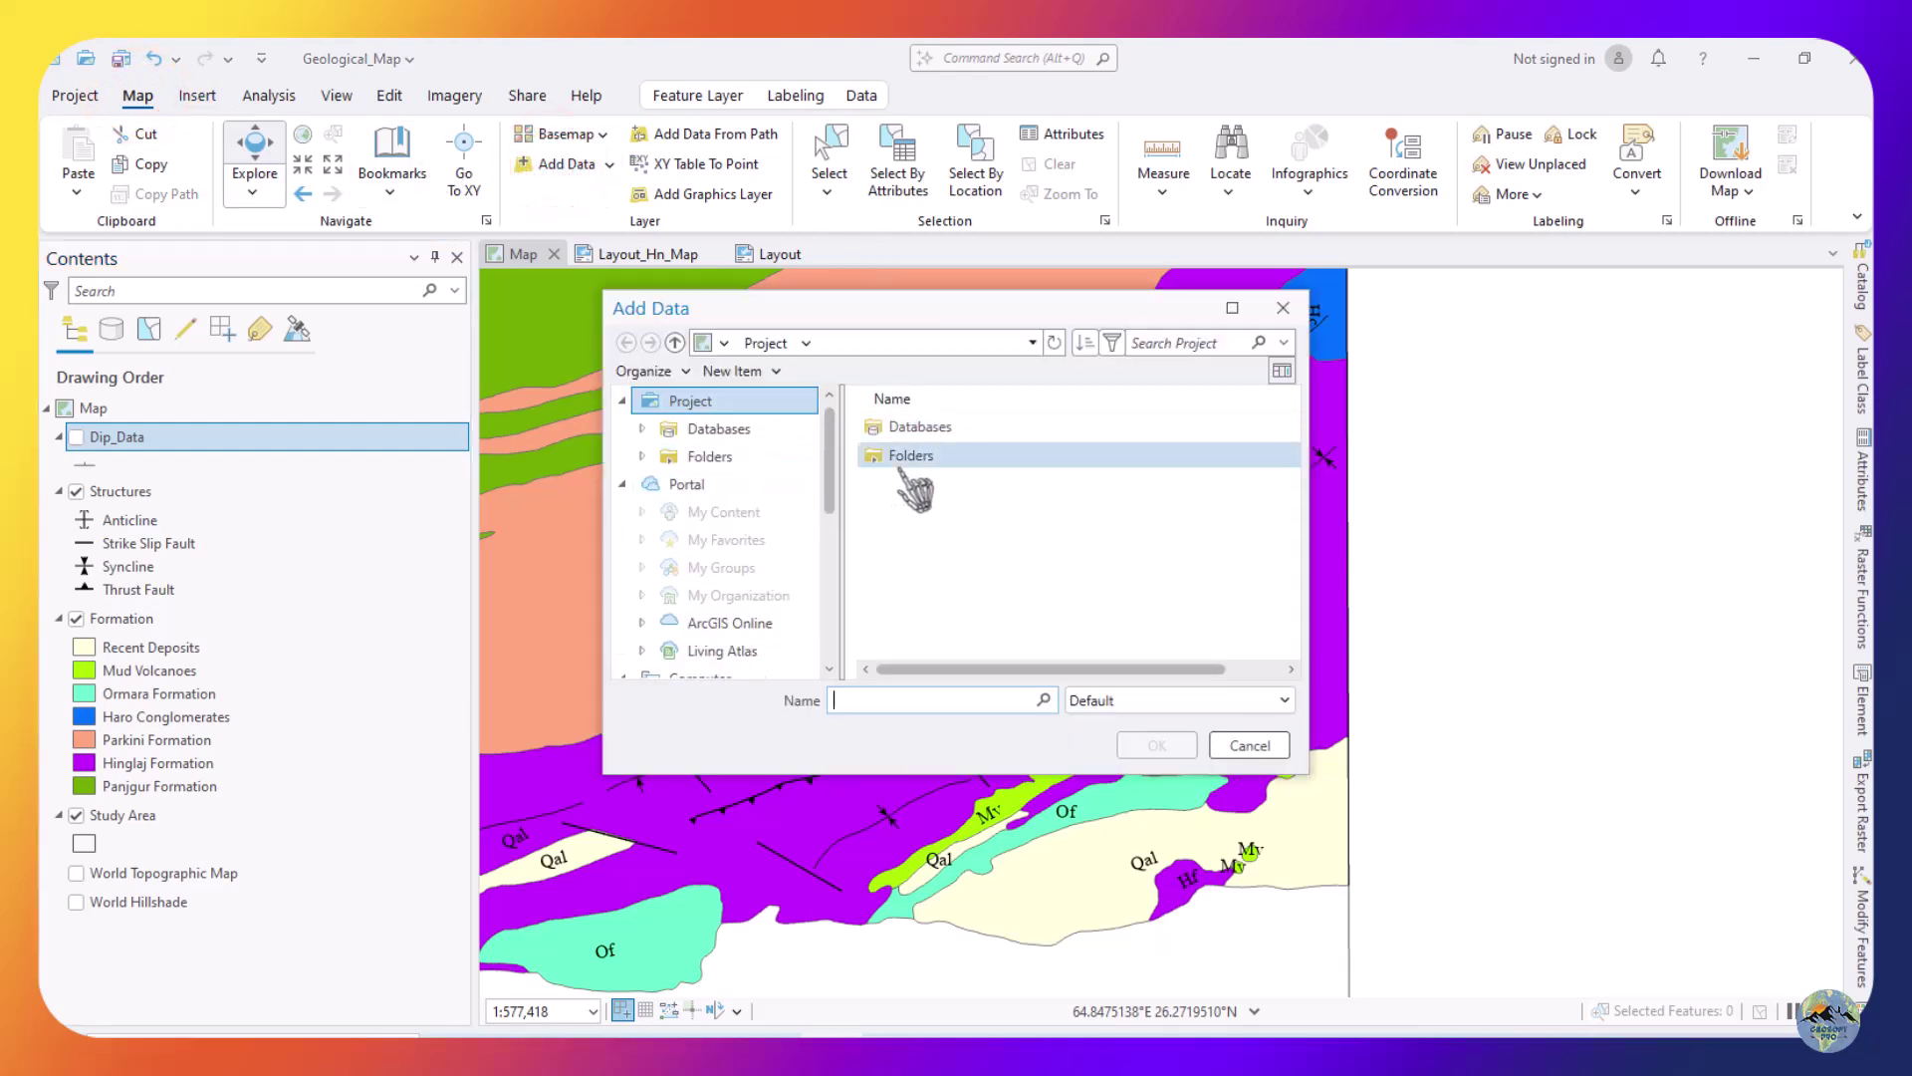
pyautogui.doubleClick(908, 458)
pyautogui.doubleClick(911, 428)
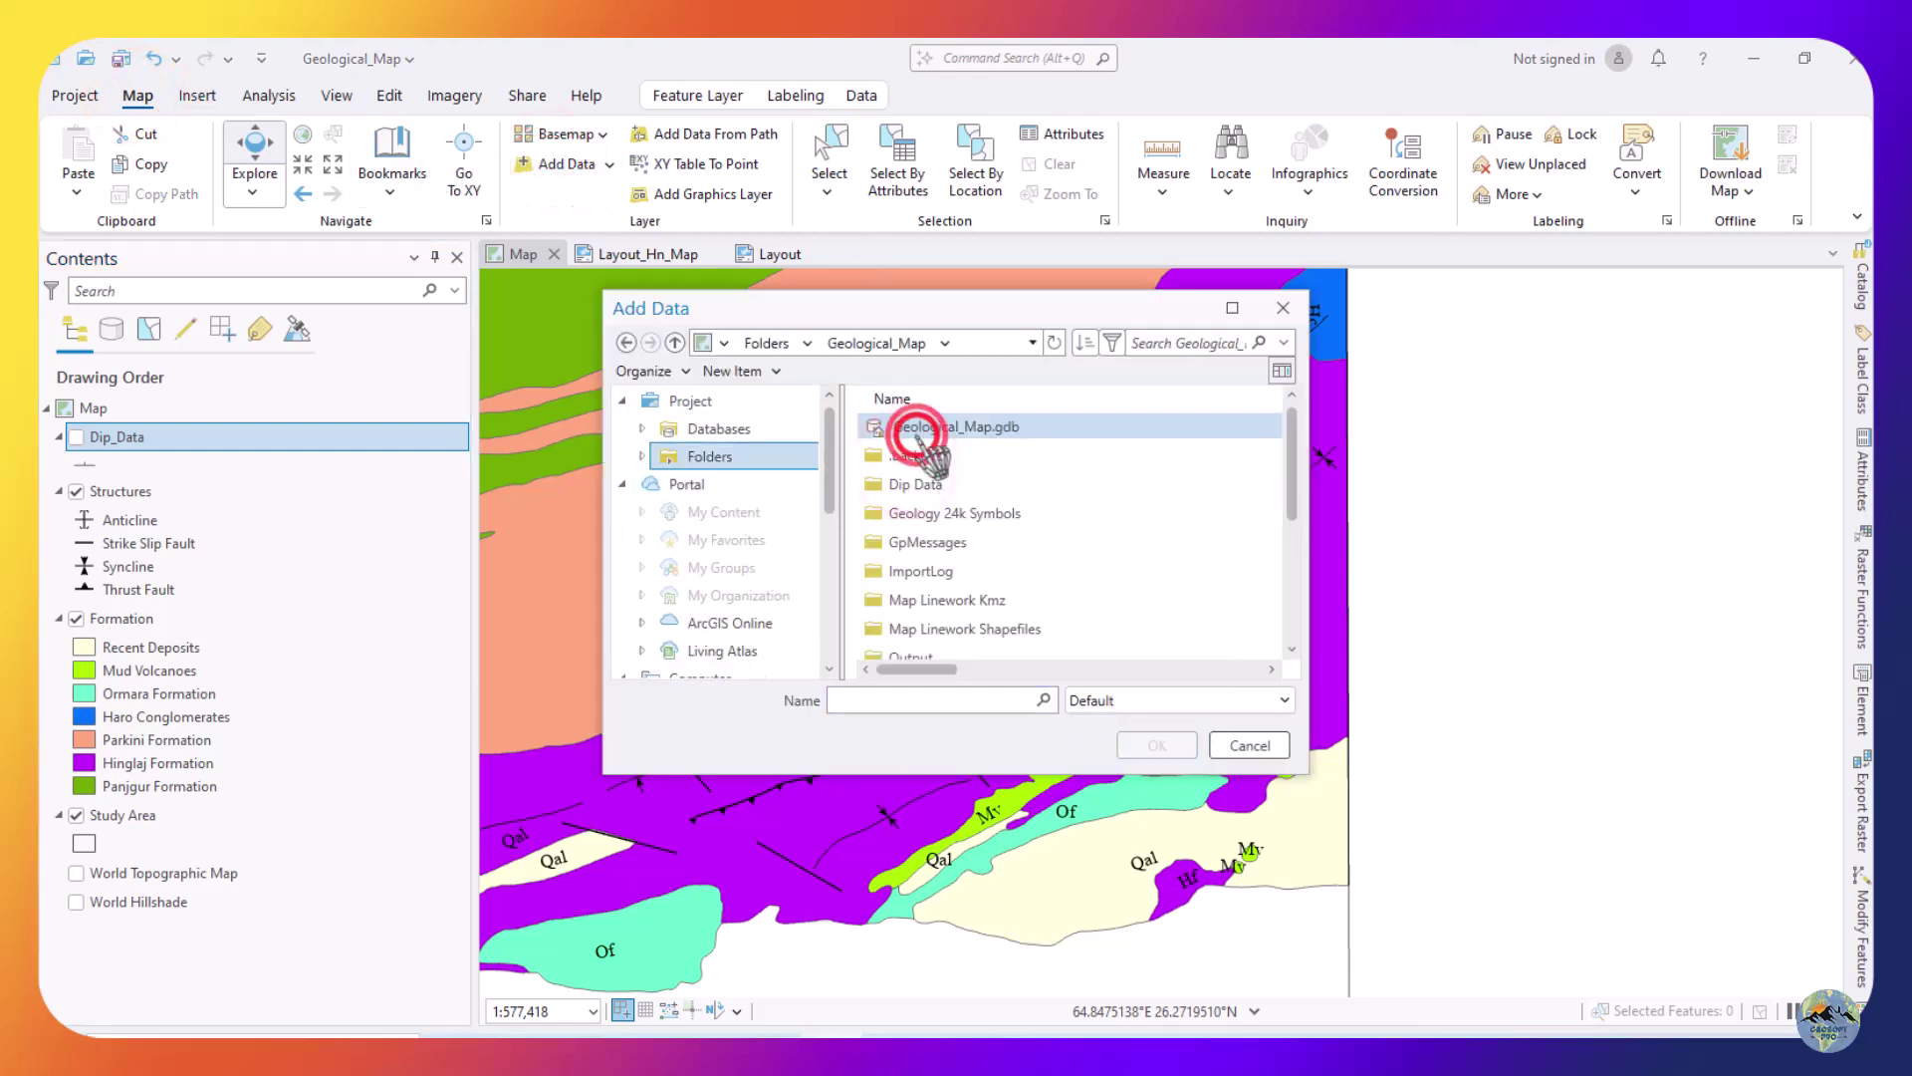
pyautogui.doubleClick(916, 484)
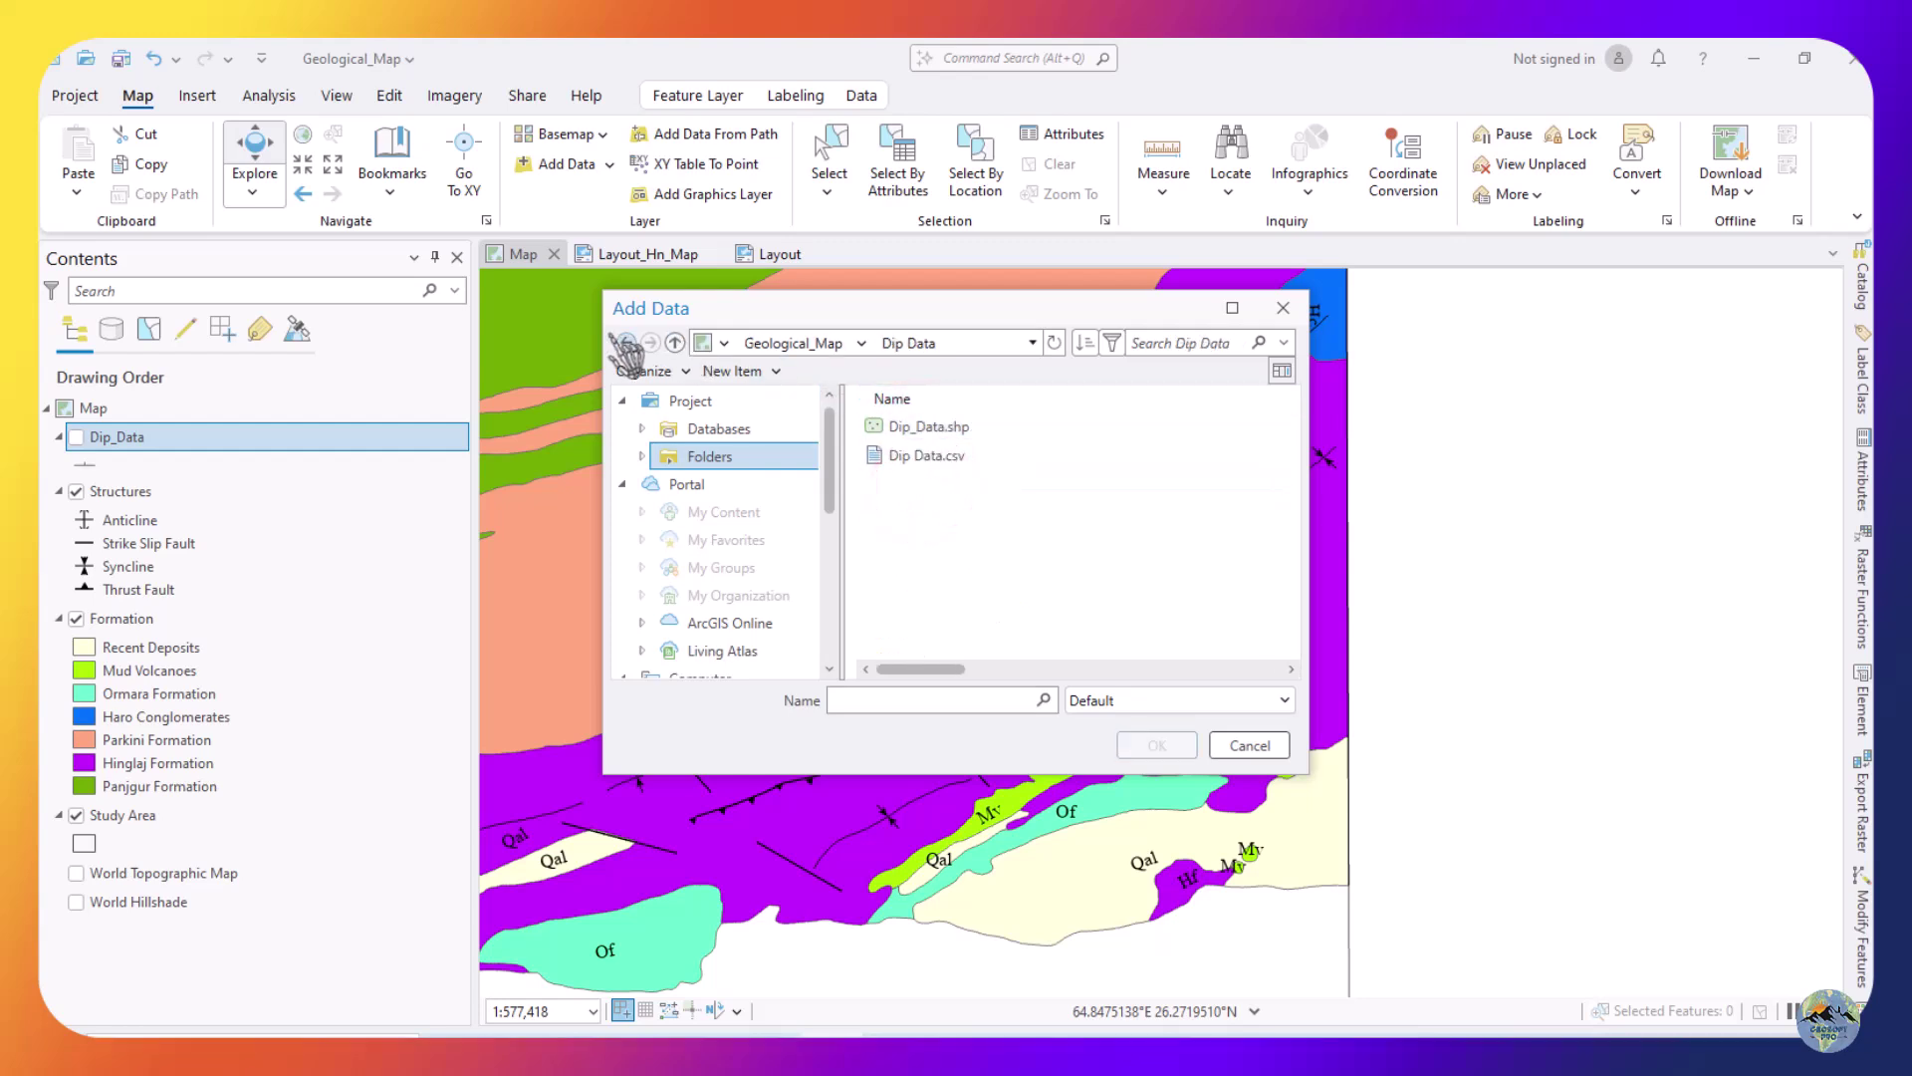
pyautogui.click(676, 342)
pyautogui.doubleClick(944, 484)
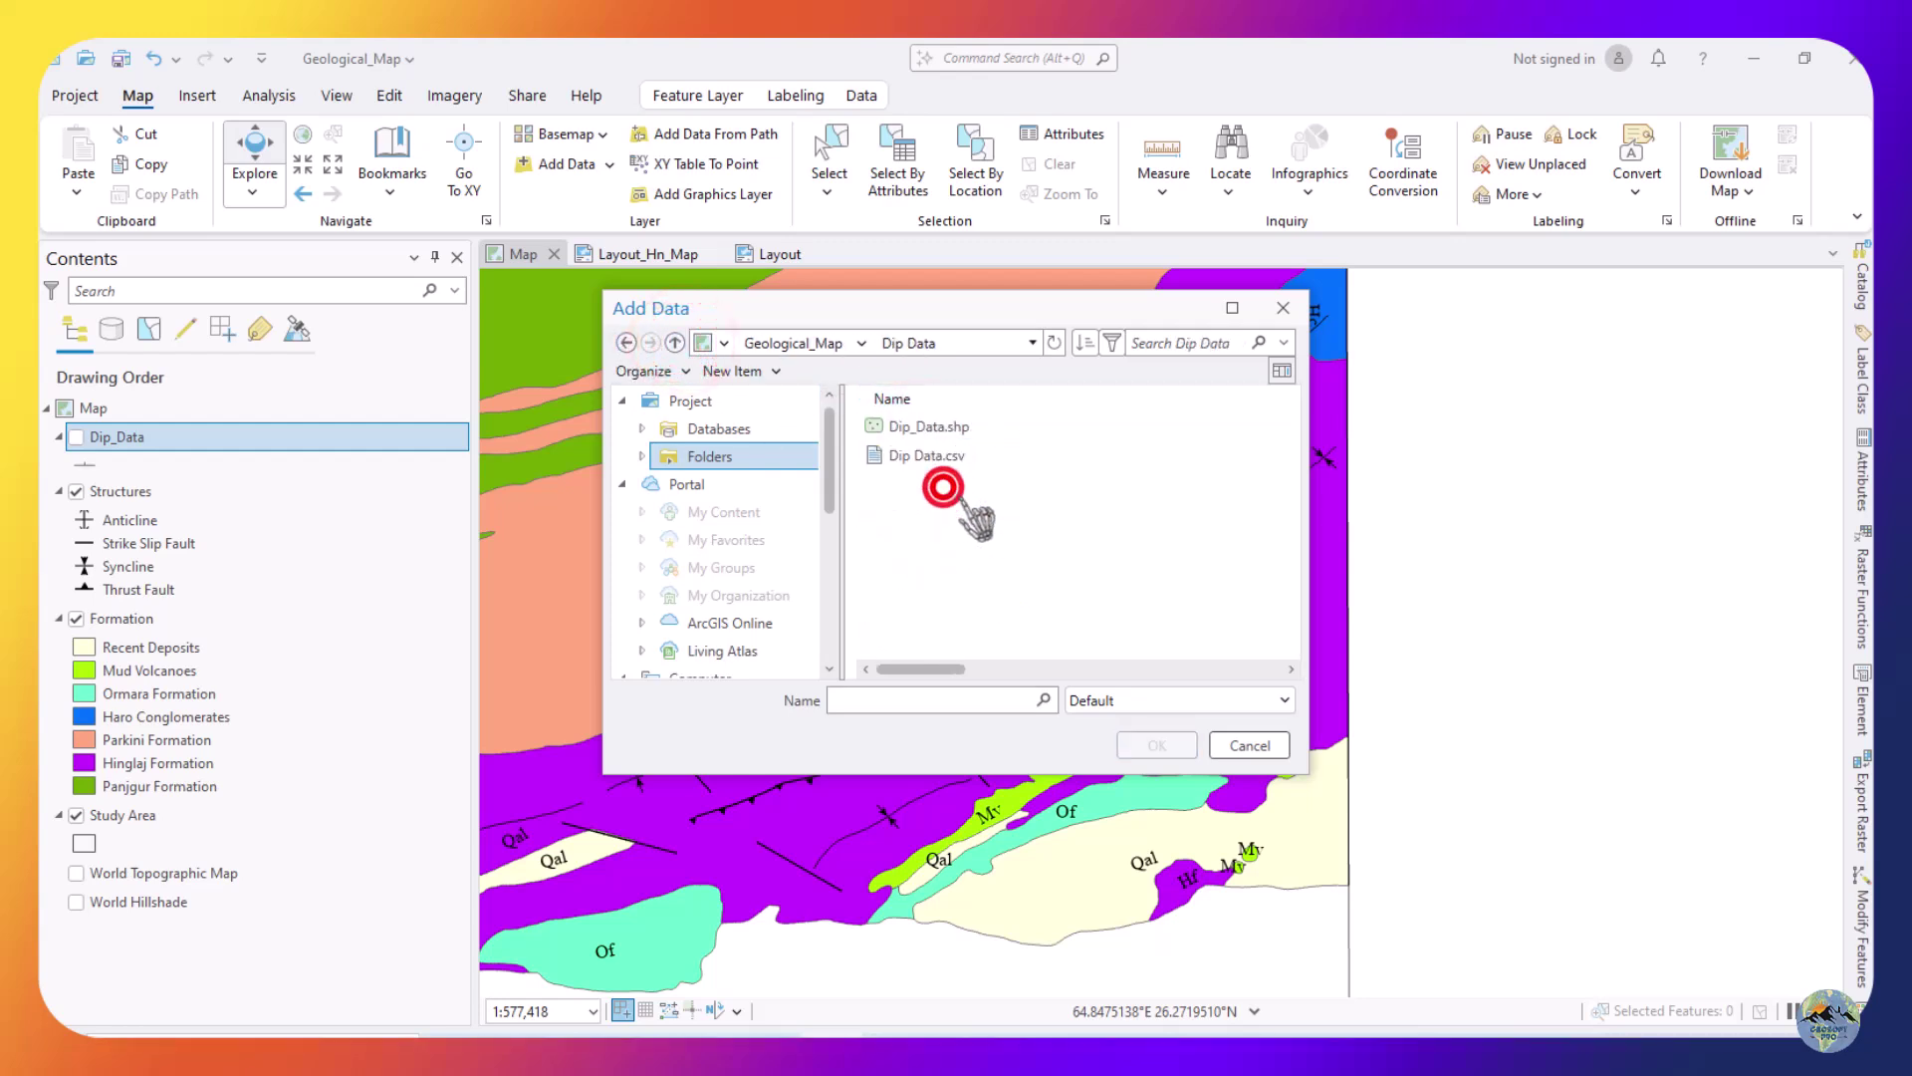
pyautogui.rightClick(937, 525)
pyautogui.click(949, 509)
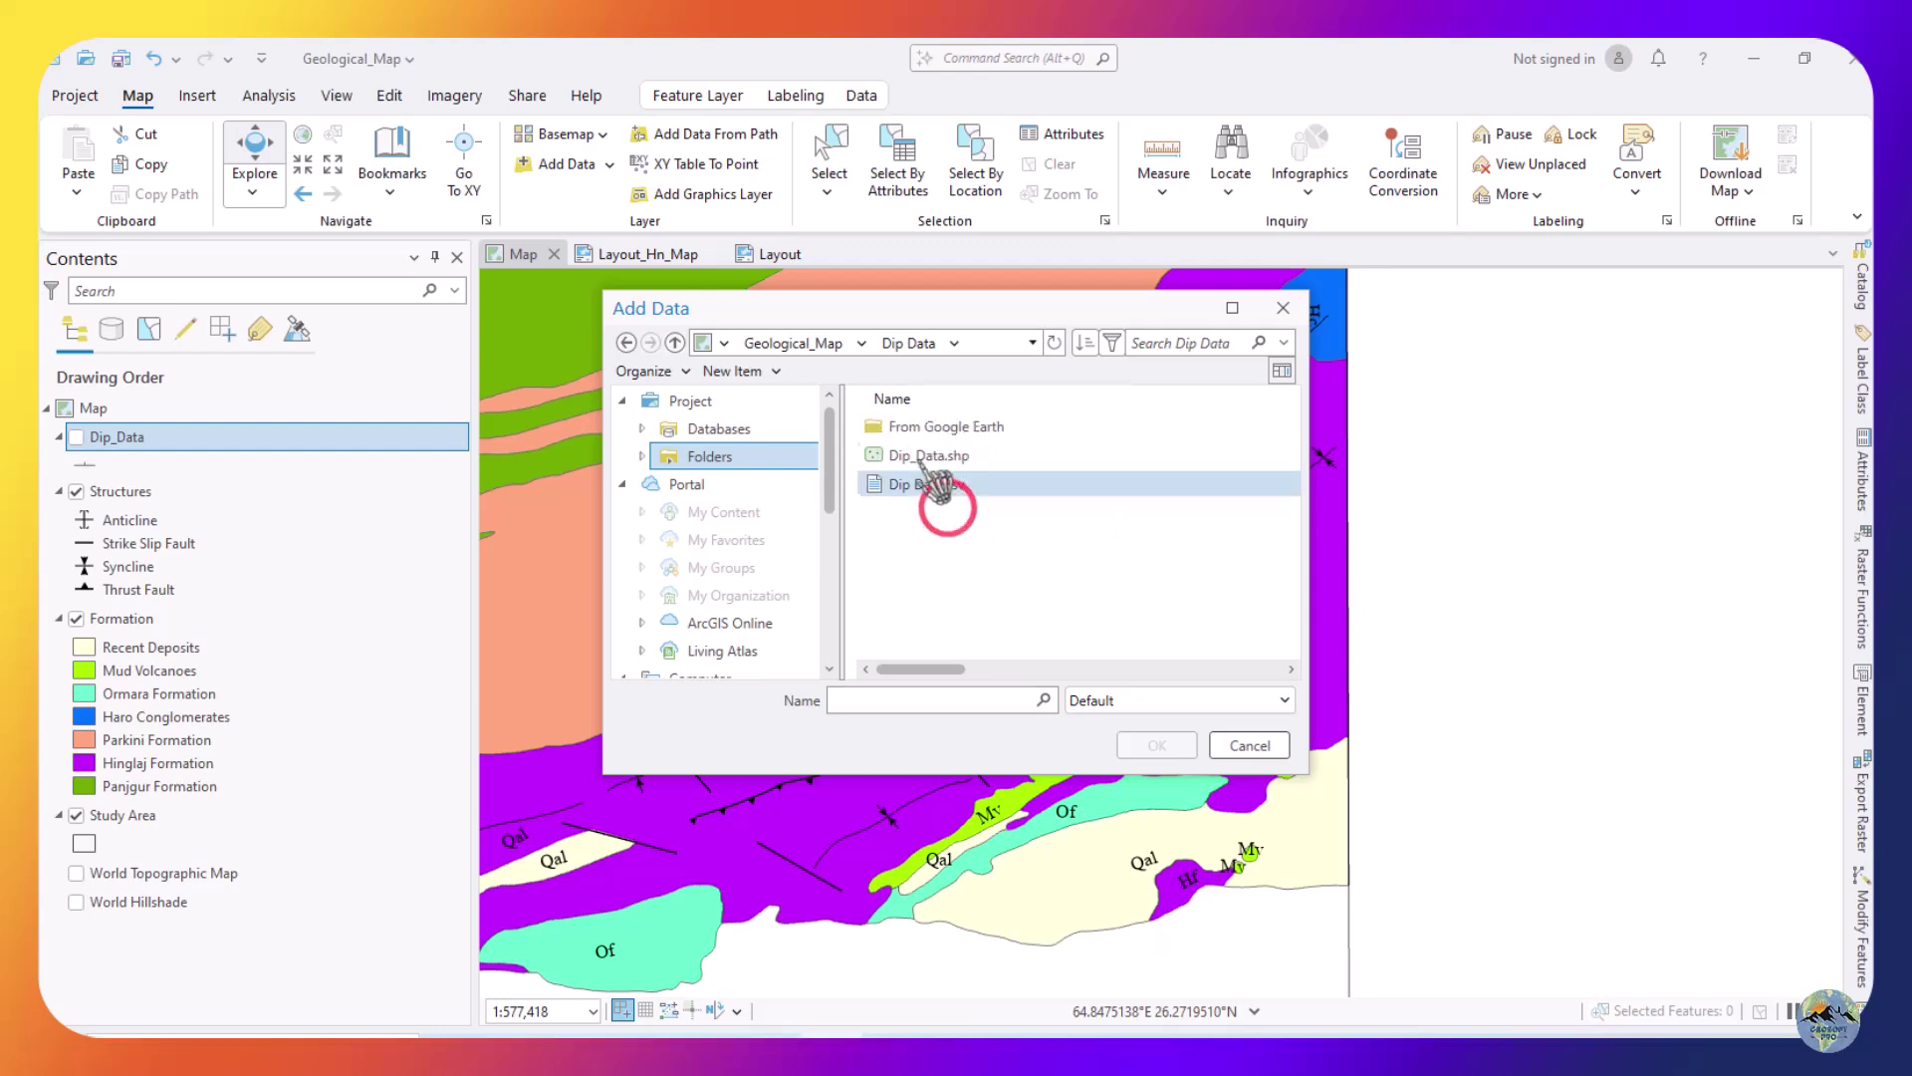
# Add Dip_Data.shp from the From Google Earth folder to the map.
pyautogui.doubleClick(916, 428)
pyautogui.click(901, 455)
pyautogui.click(895, 450)
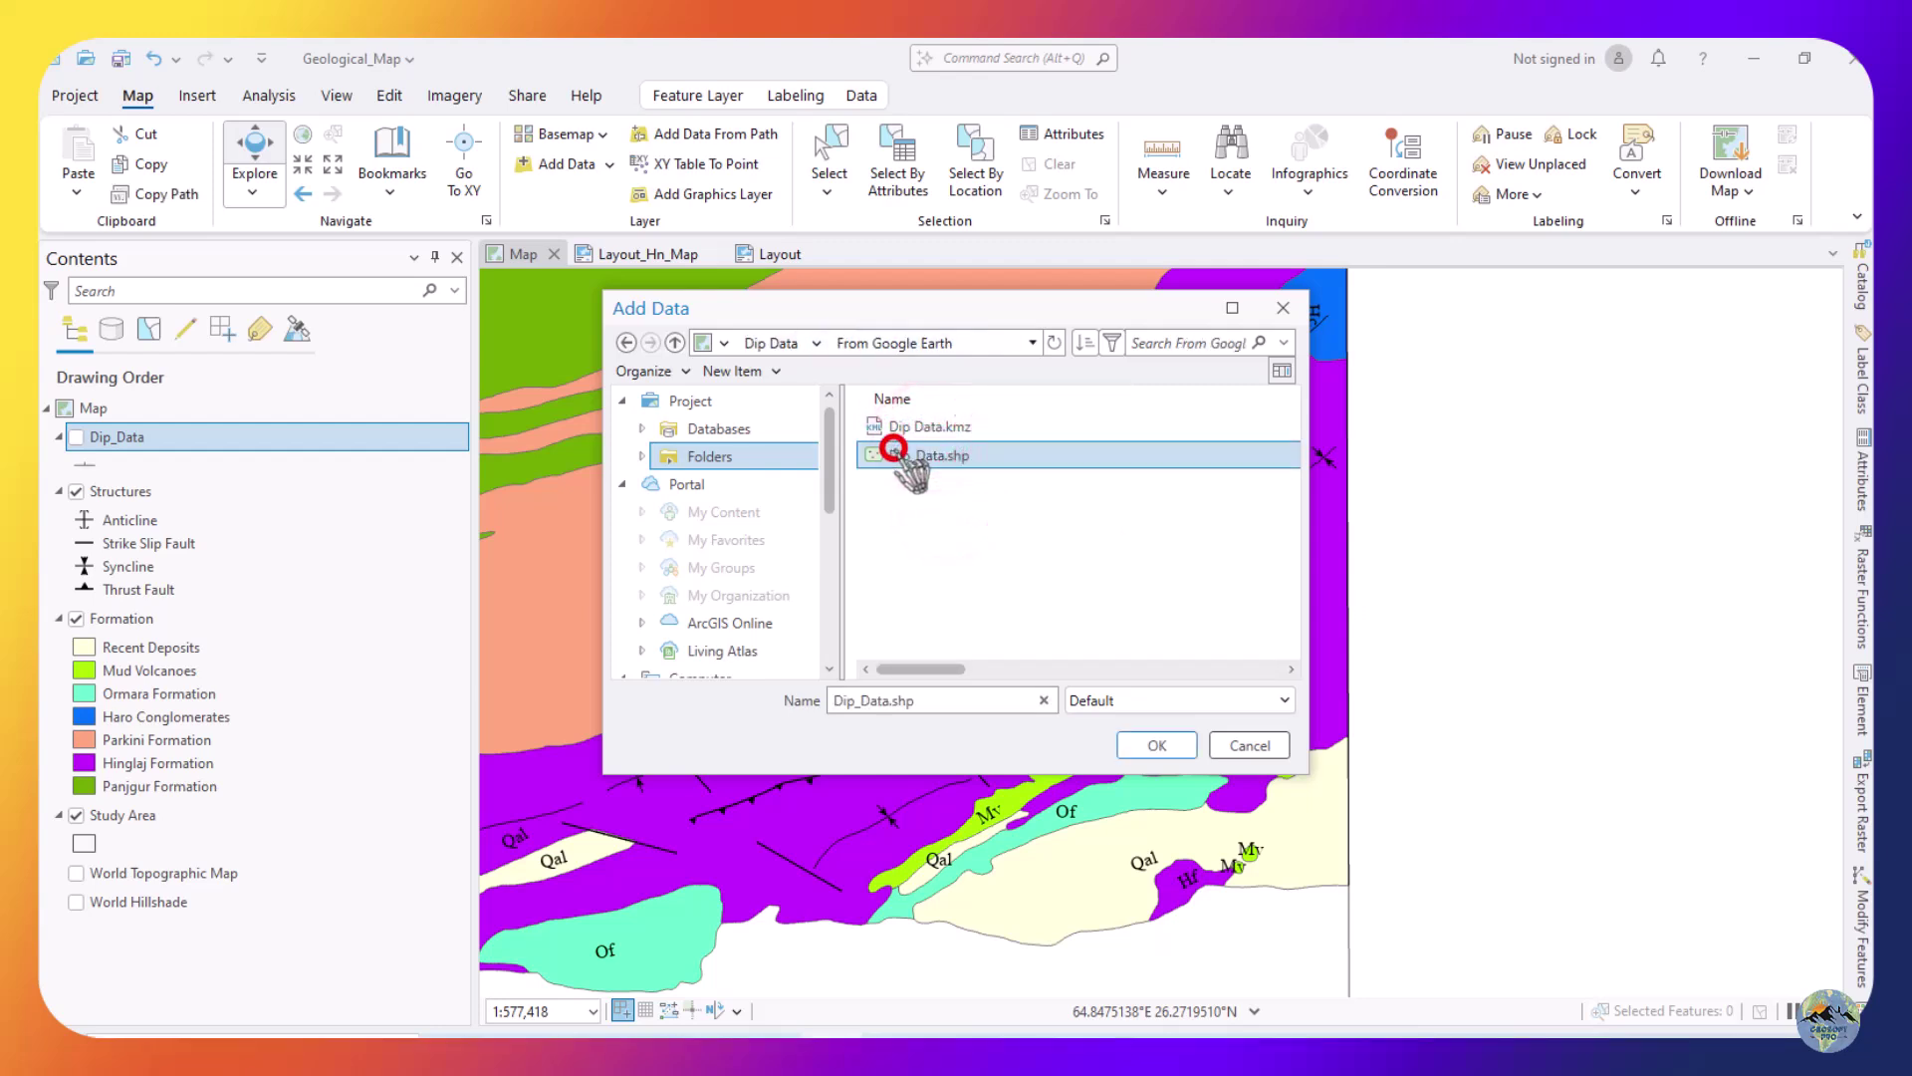
pyautogui.click(1143, 742)
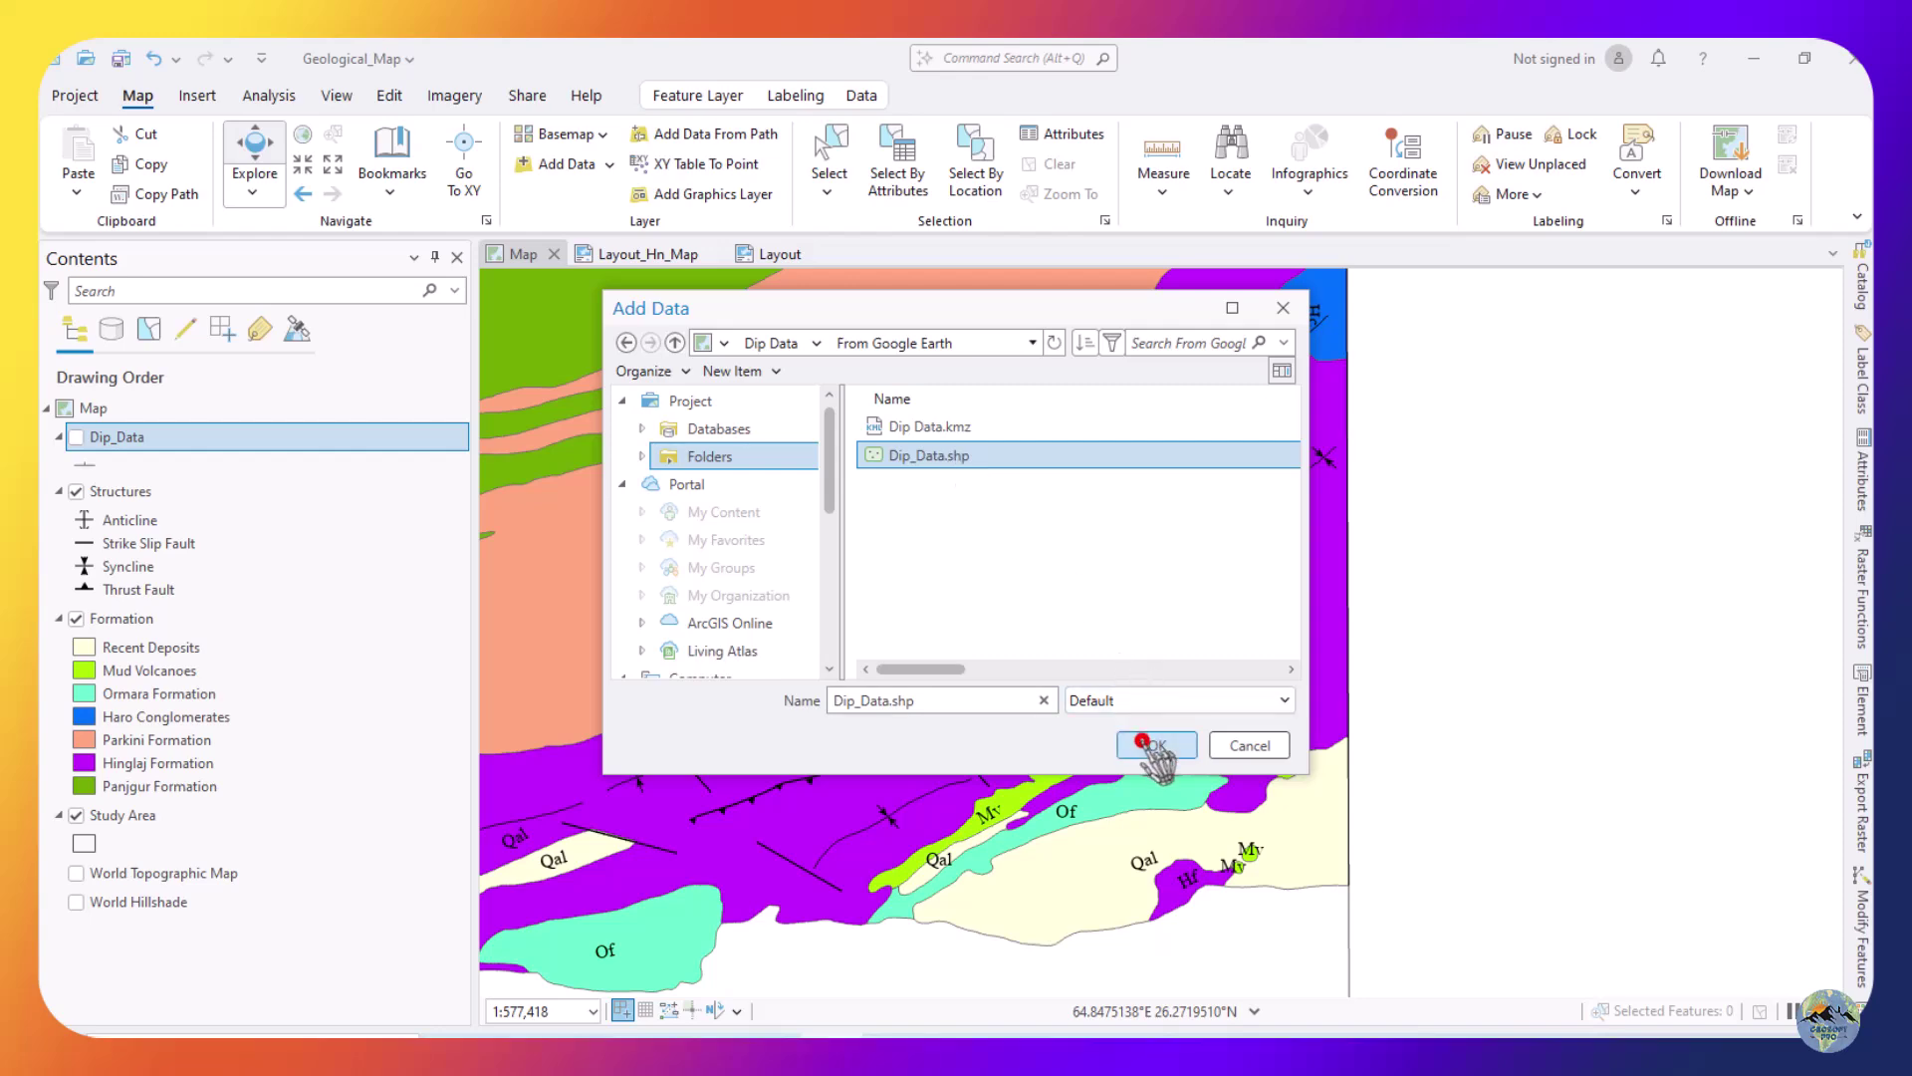
pyautogui.scroll(4, 1268, 678)
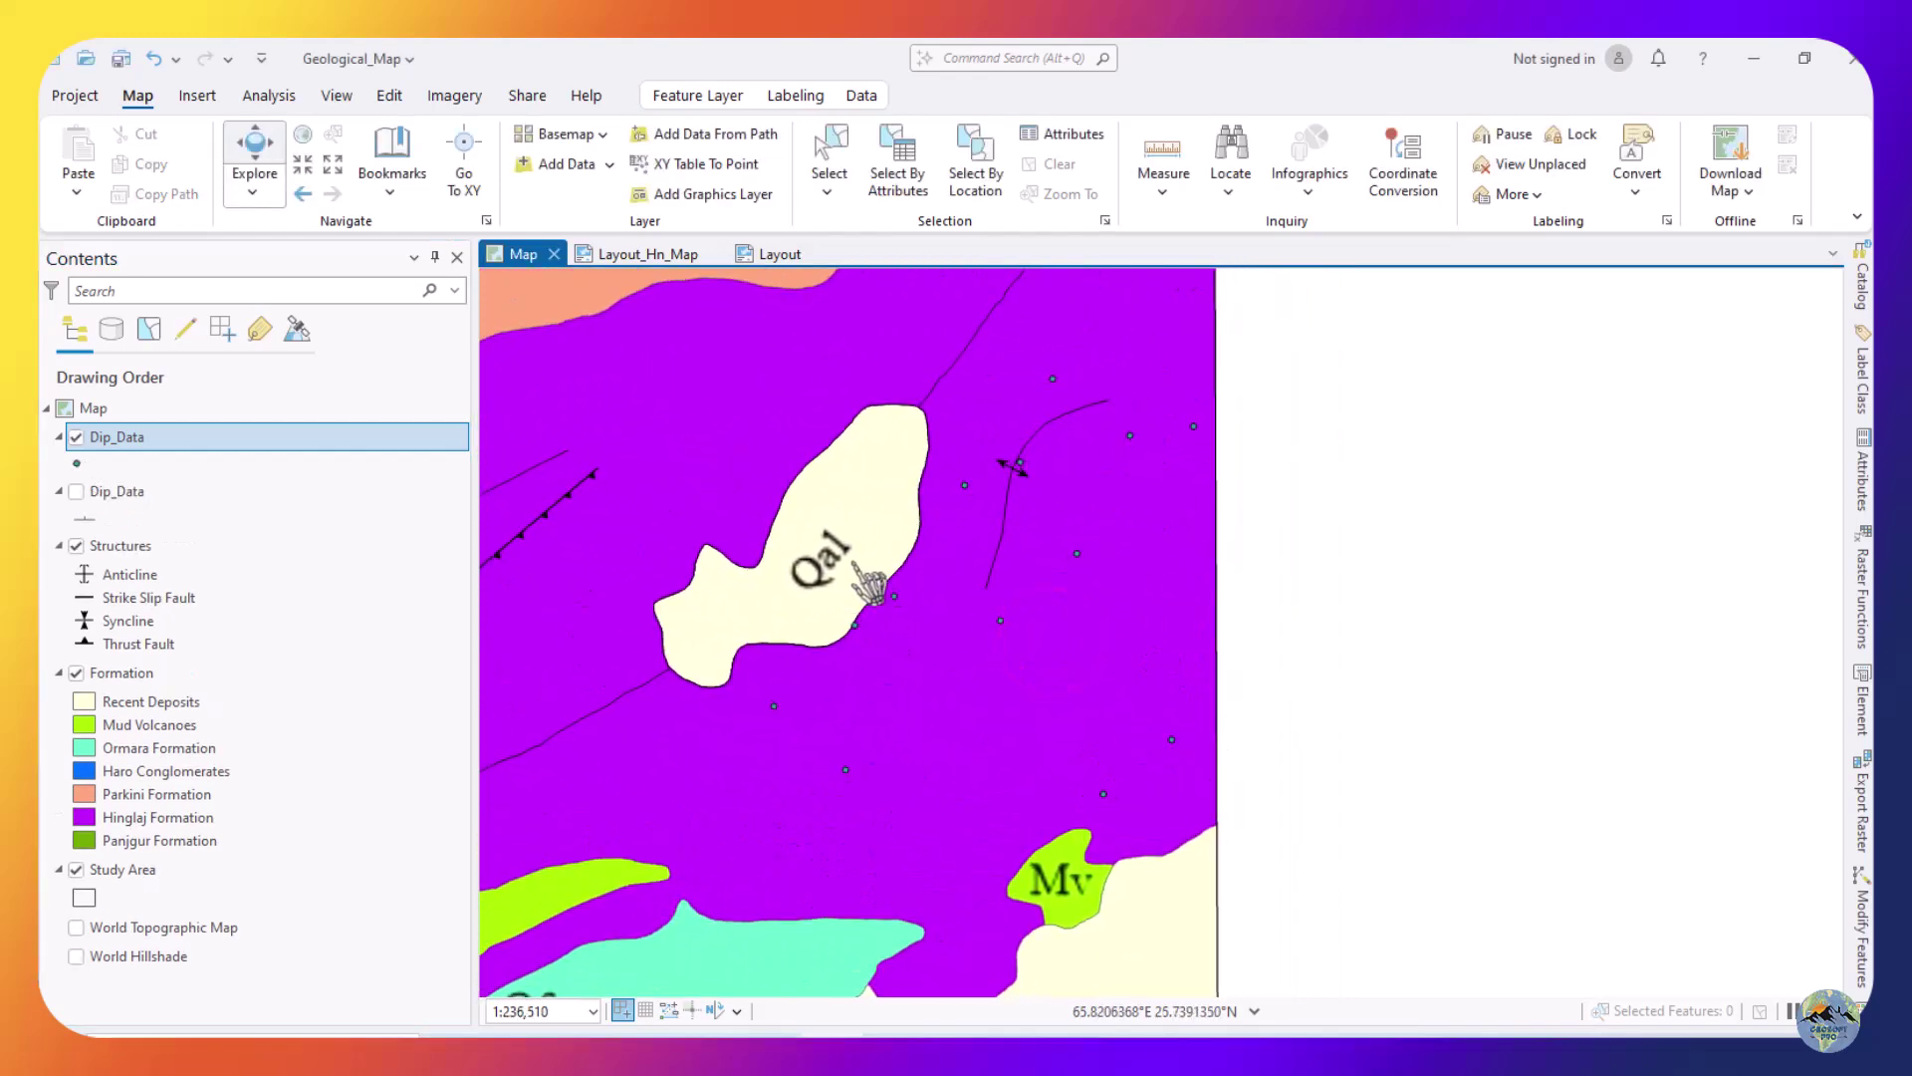
# Search the symbol gallery for 'in' and apply the first Inclined bedding symbol to Dip_Data.
pyautogui.click(75, 463)
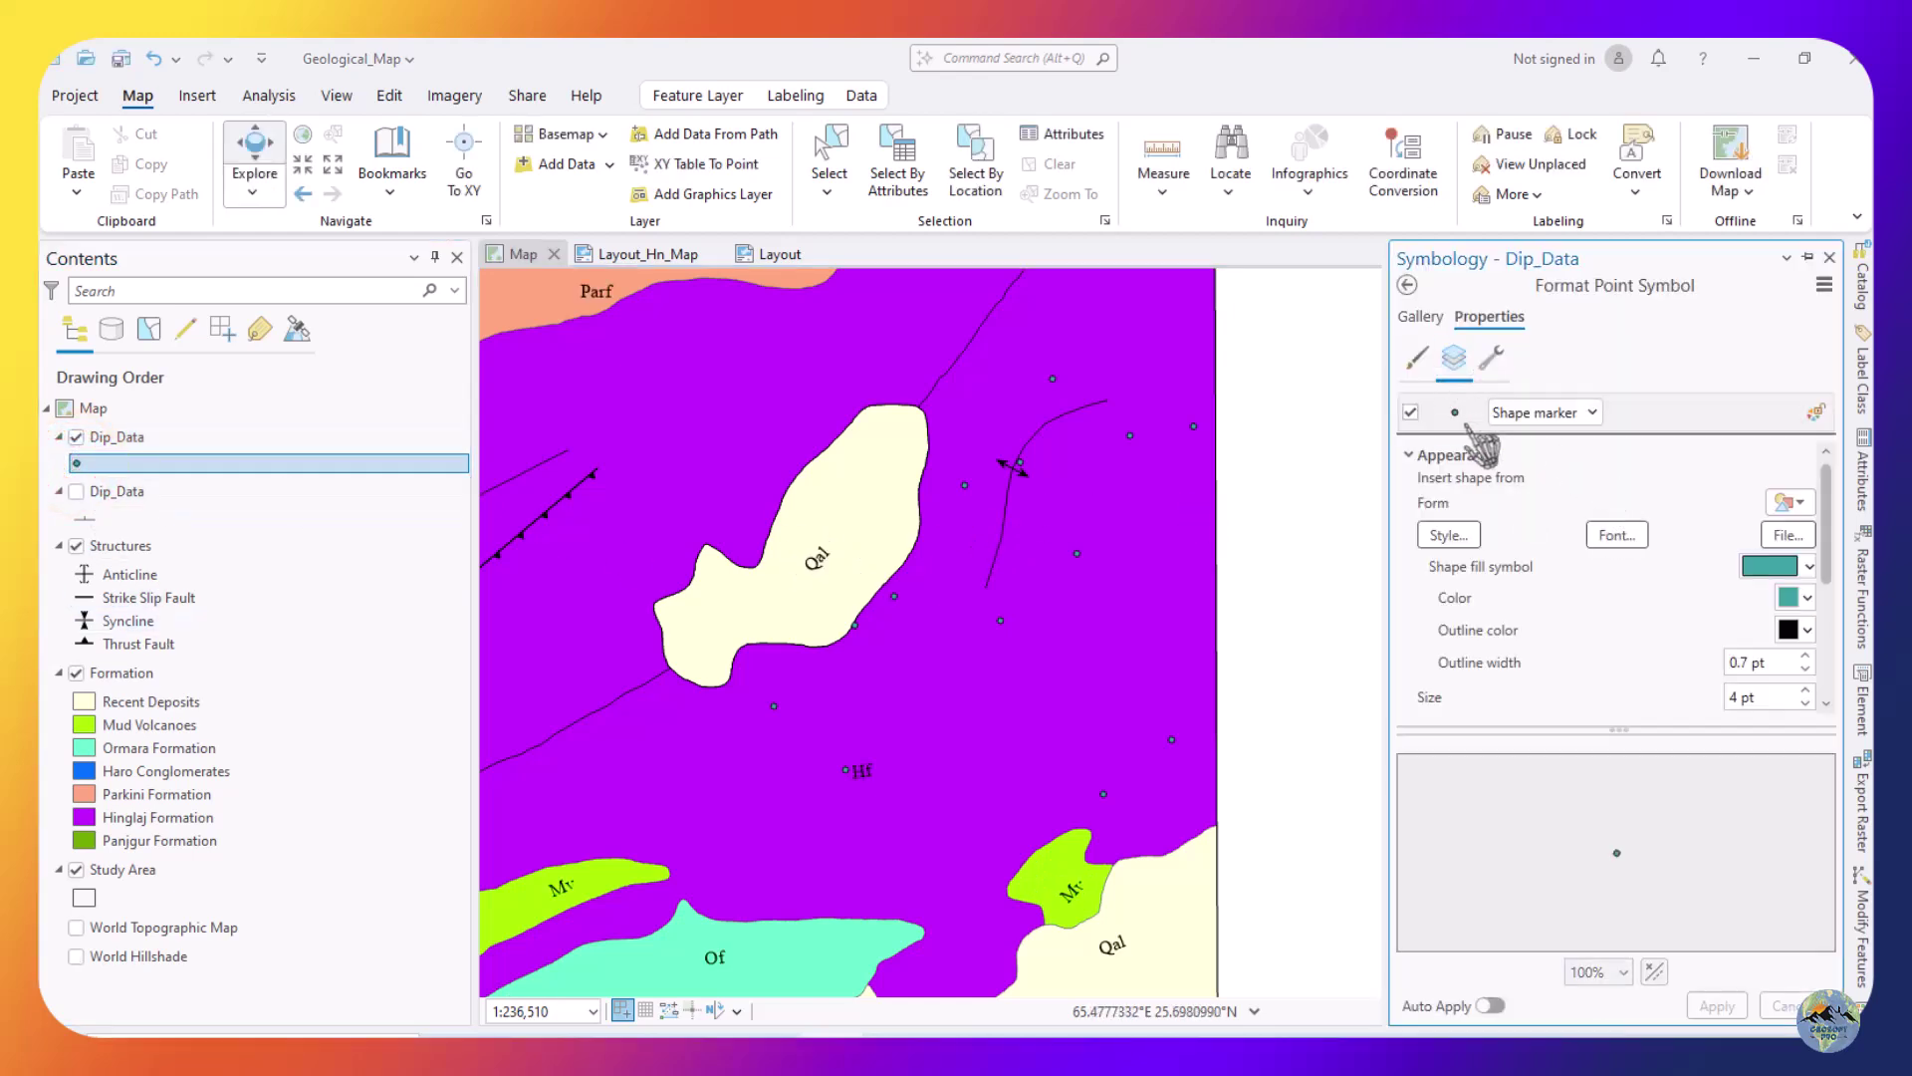
pyautogui.click(1415, 319)
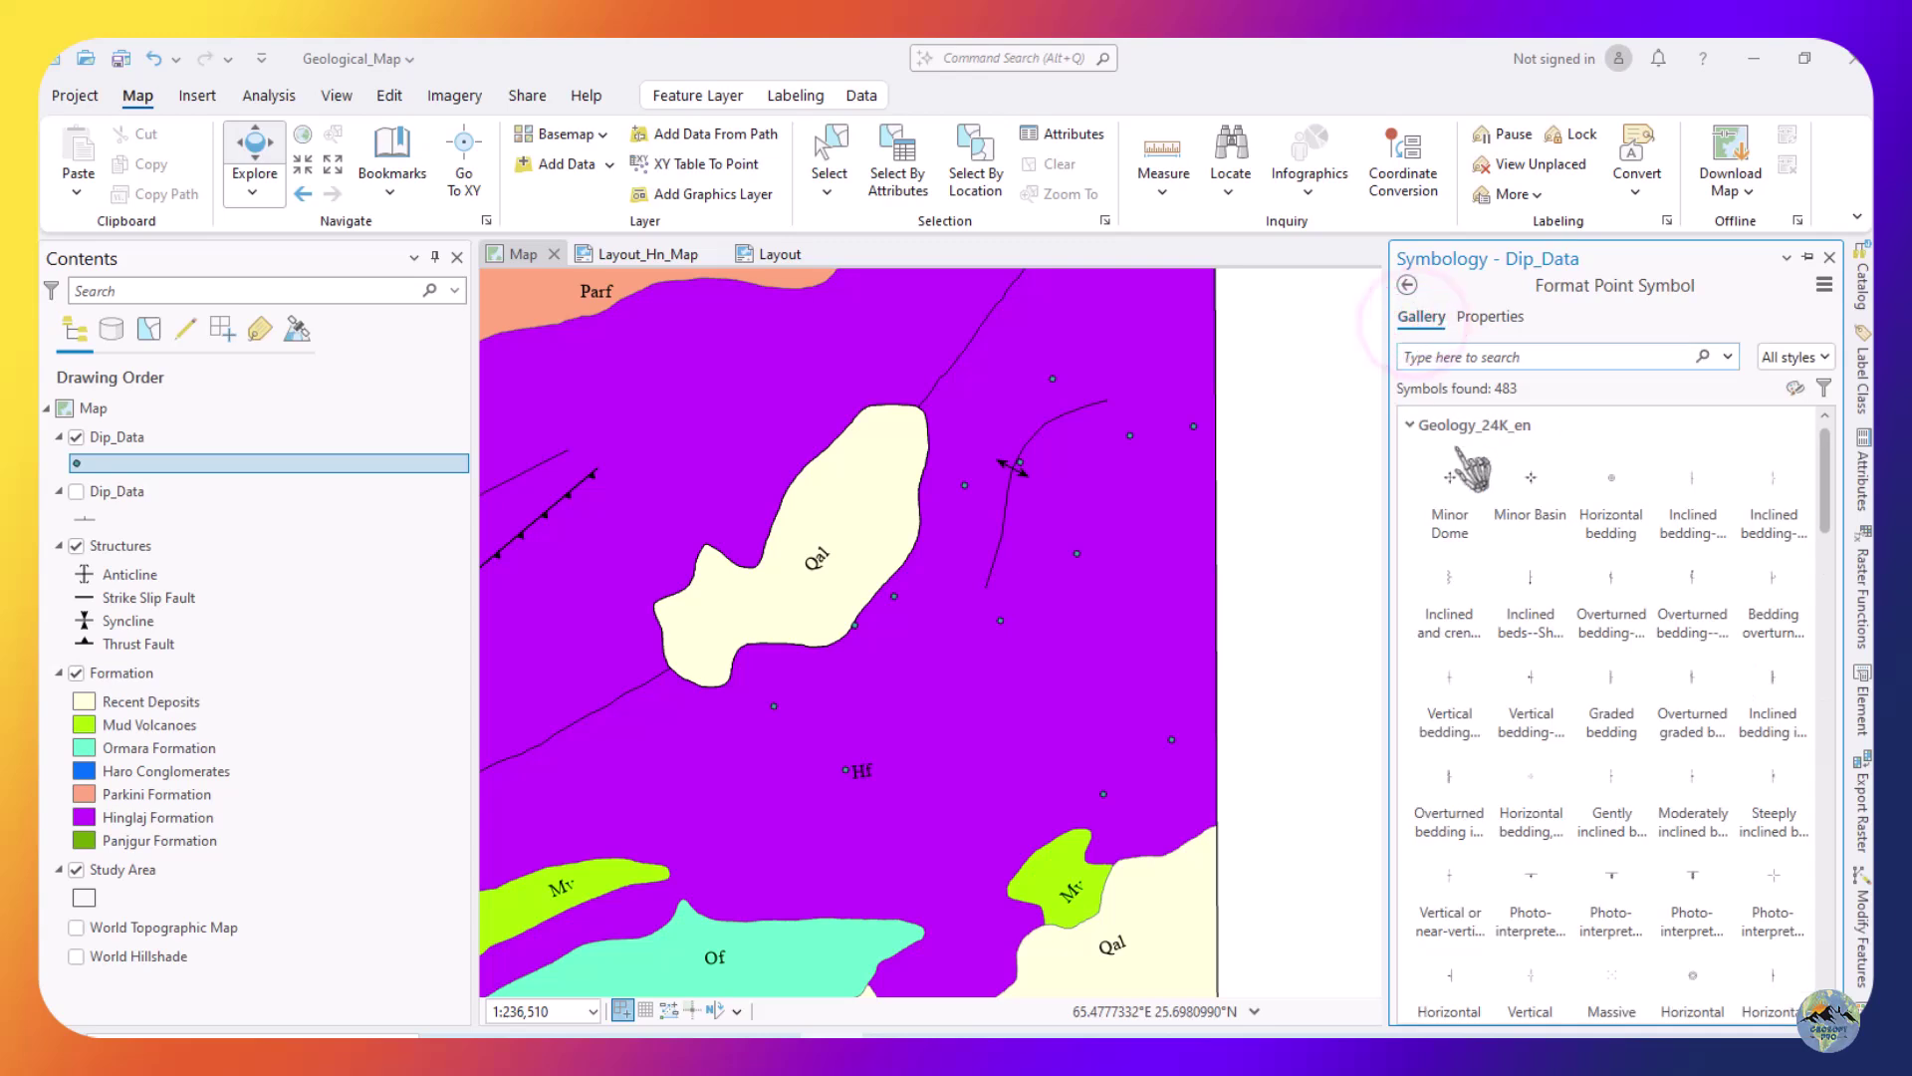
pyautogui.click(1476, 359)
pyautogui.write('inclined bed')
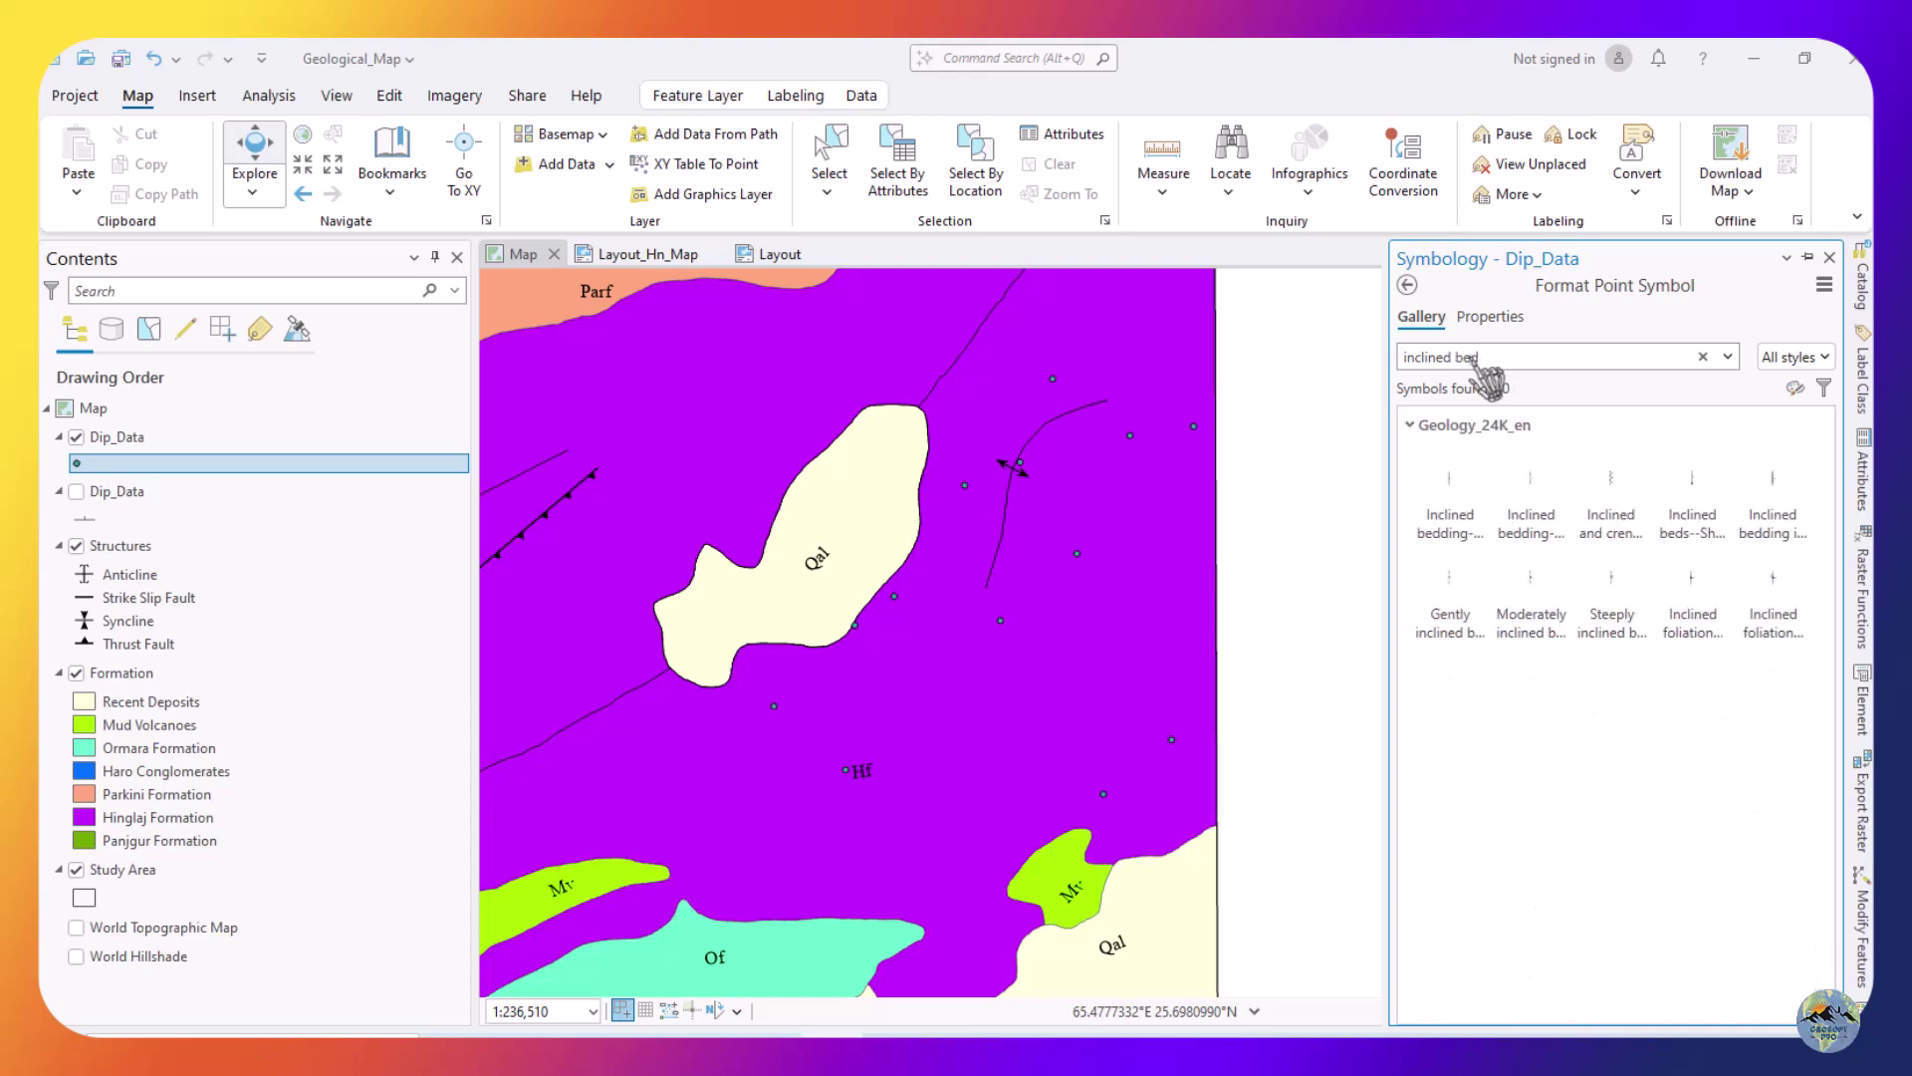
pyautogui.click(1452, 503)
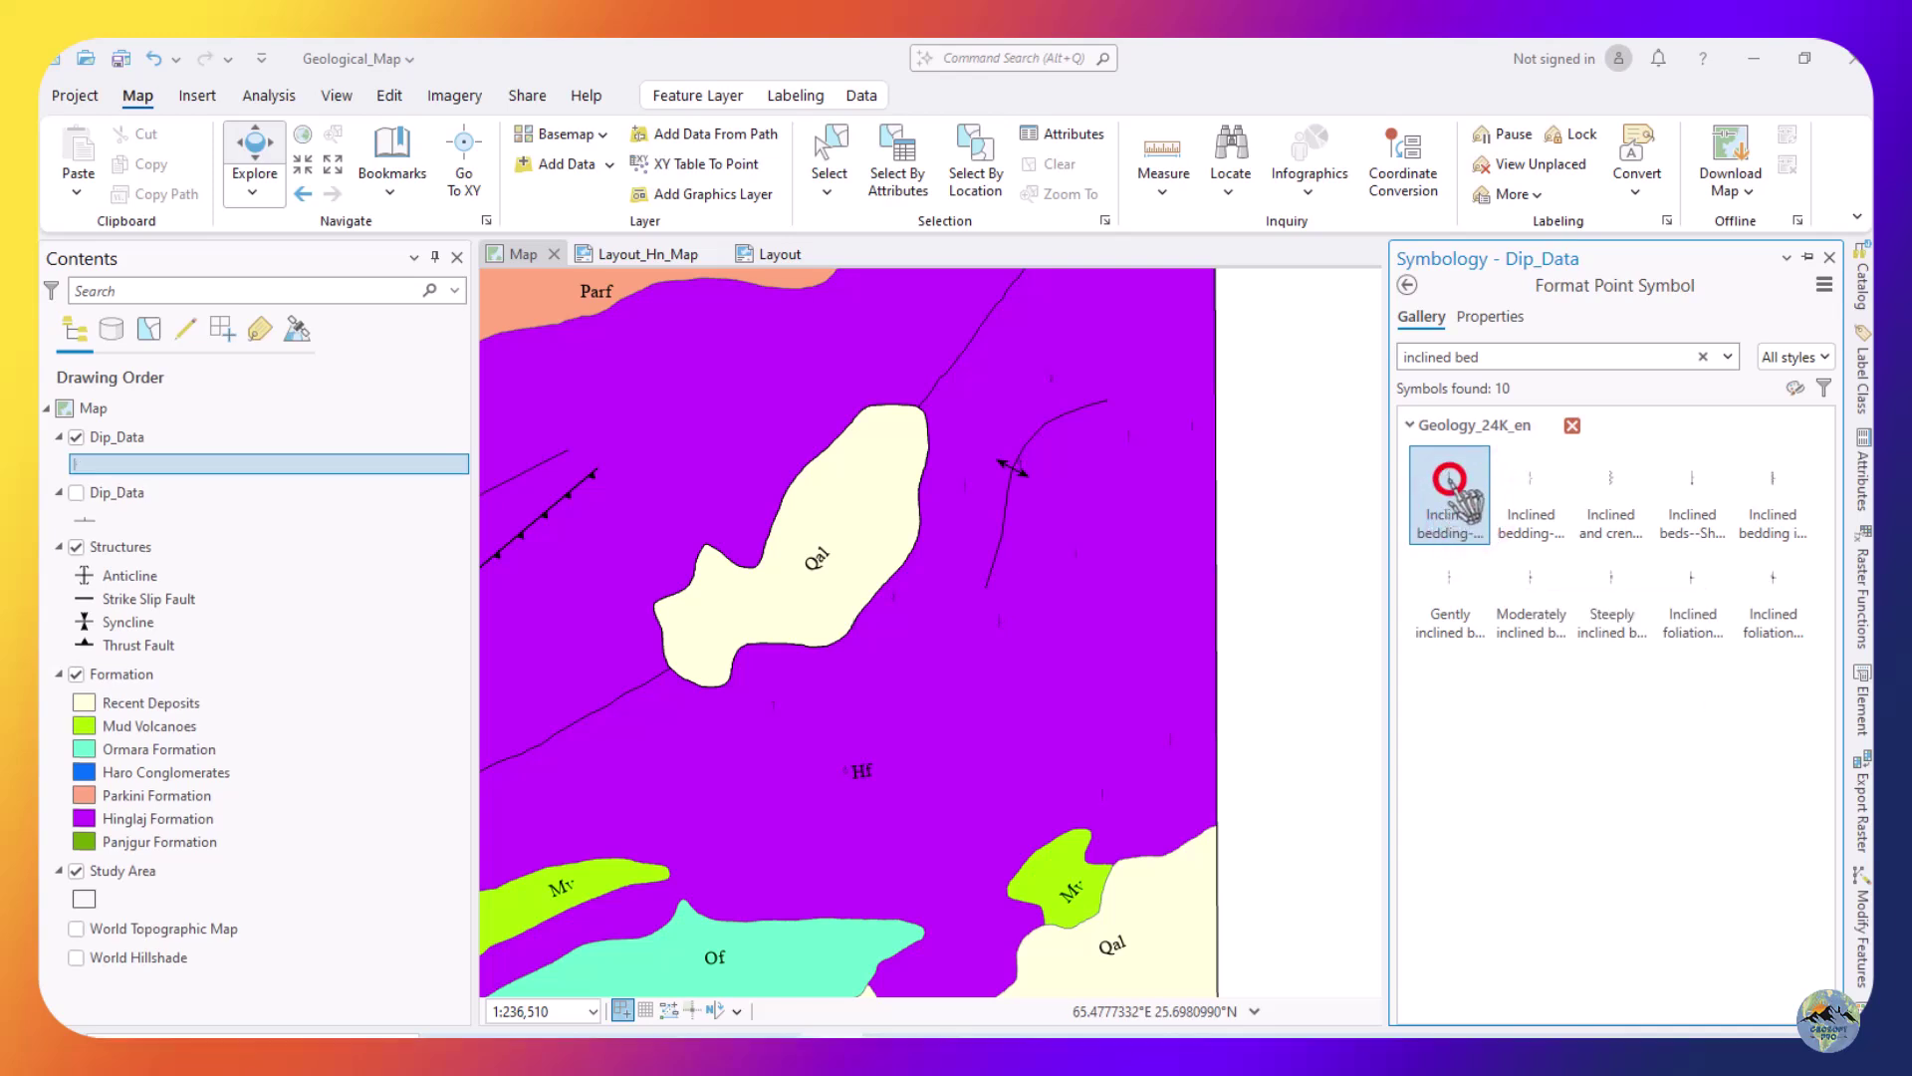
# Increase the inclined bedding marker size from 18 pt to 30 pt and apply.
pyautogui.click(1484, 318)
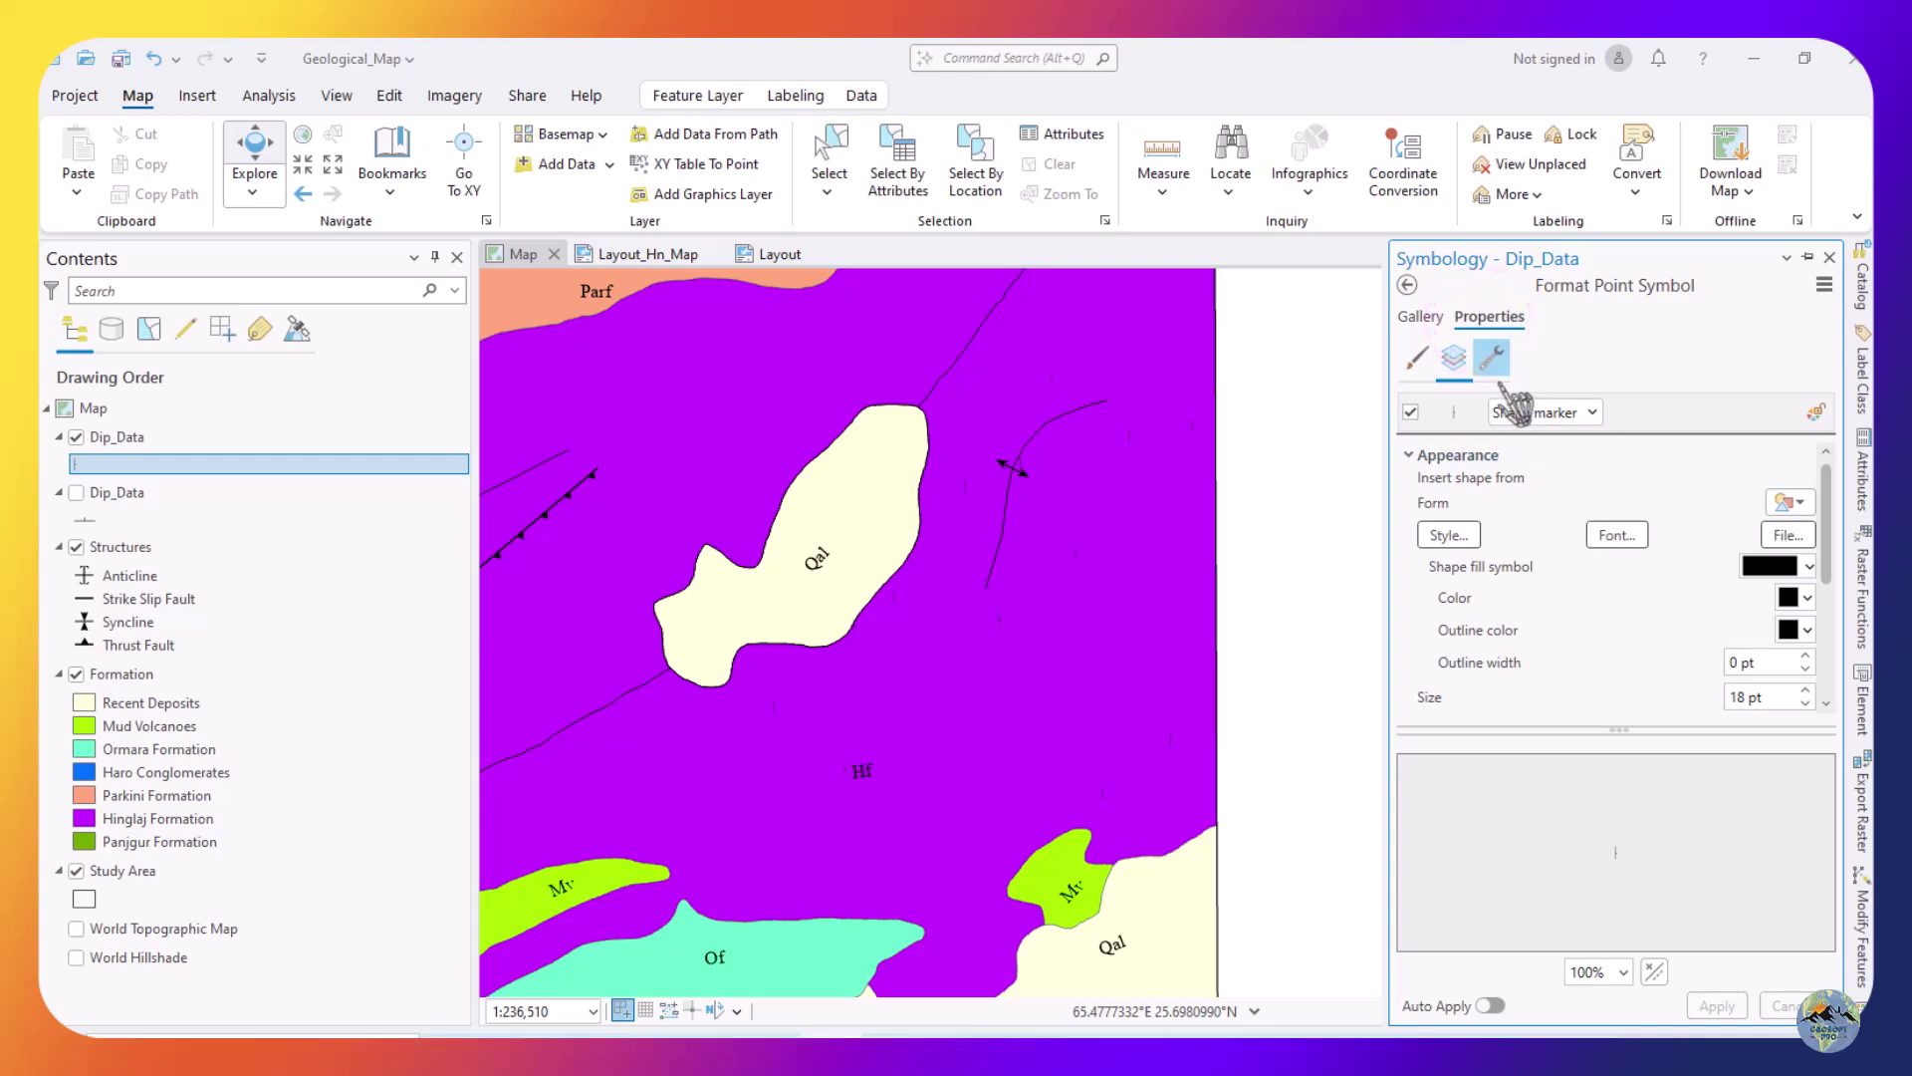
pyautogui.click(1445, 409)
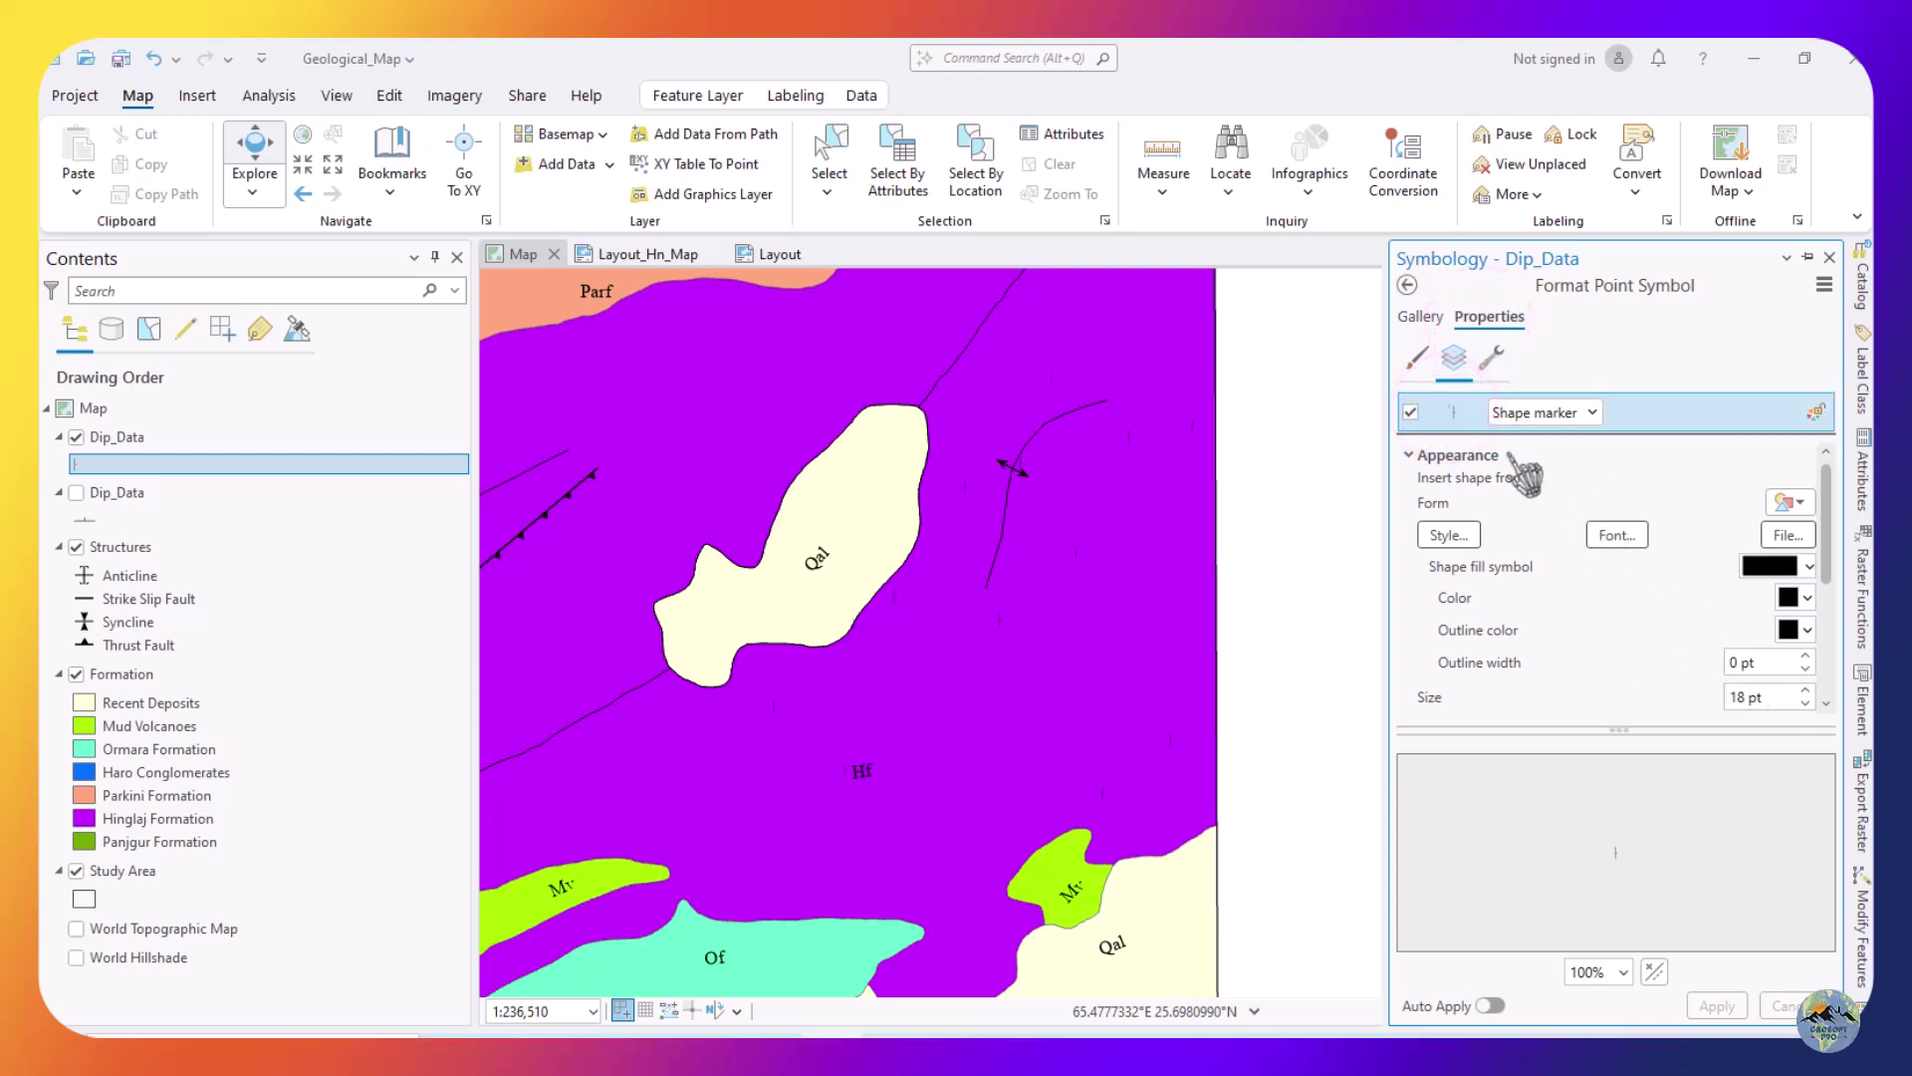
pyautogui.click(1745, 695)
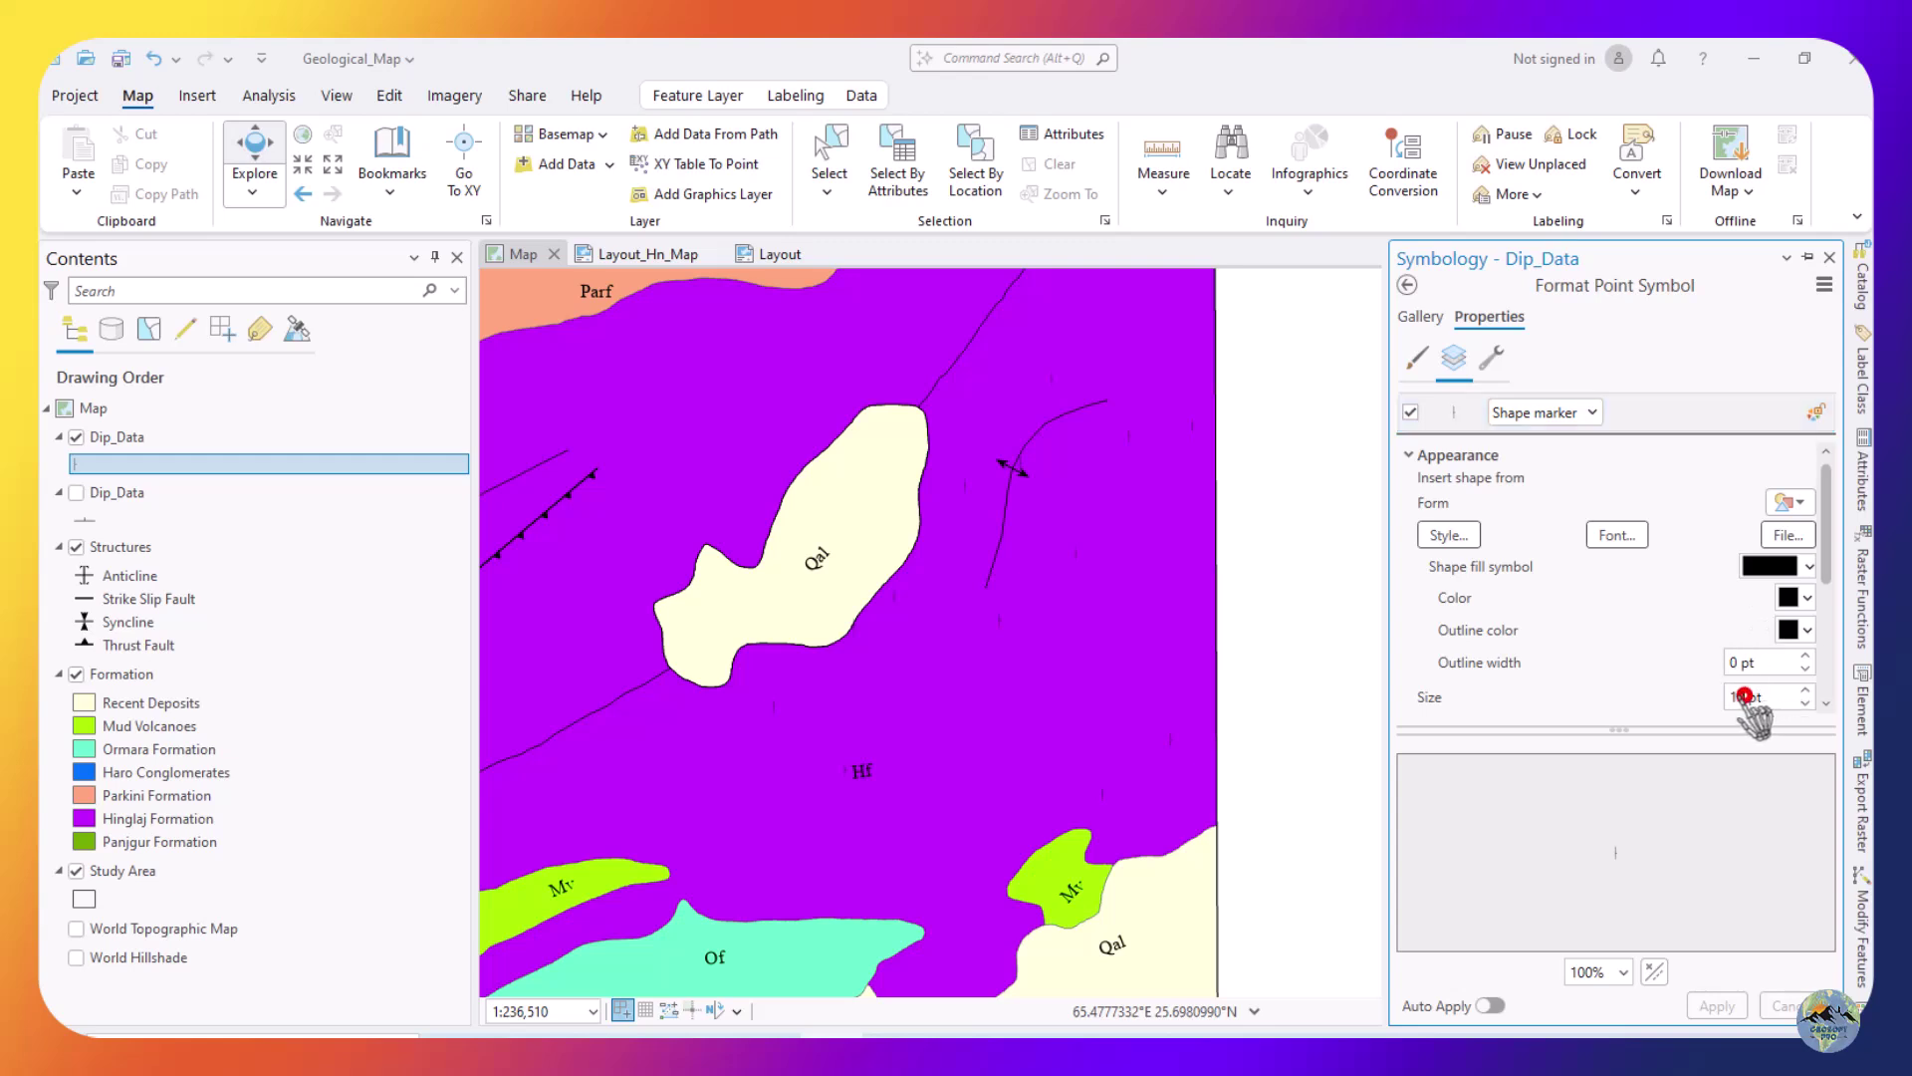
pyautogui.click(1633, 873)
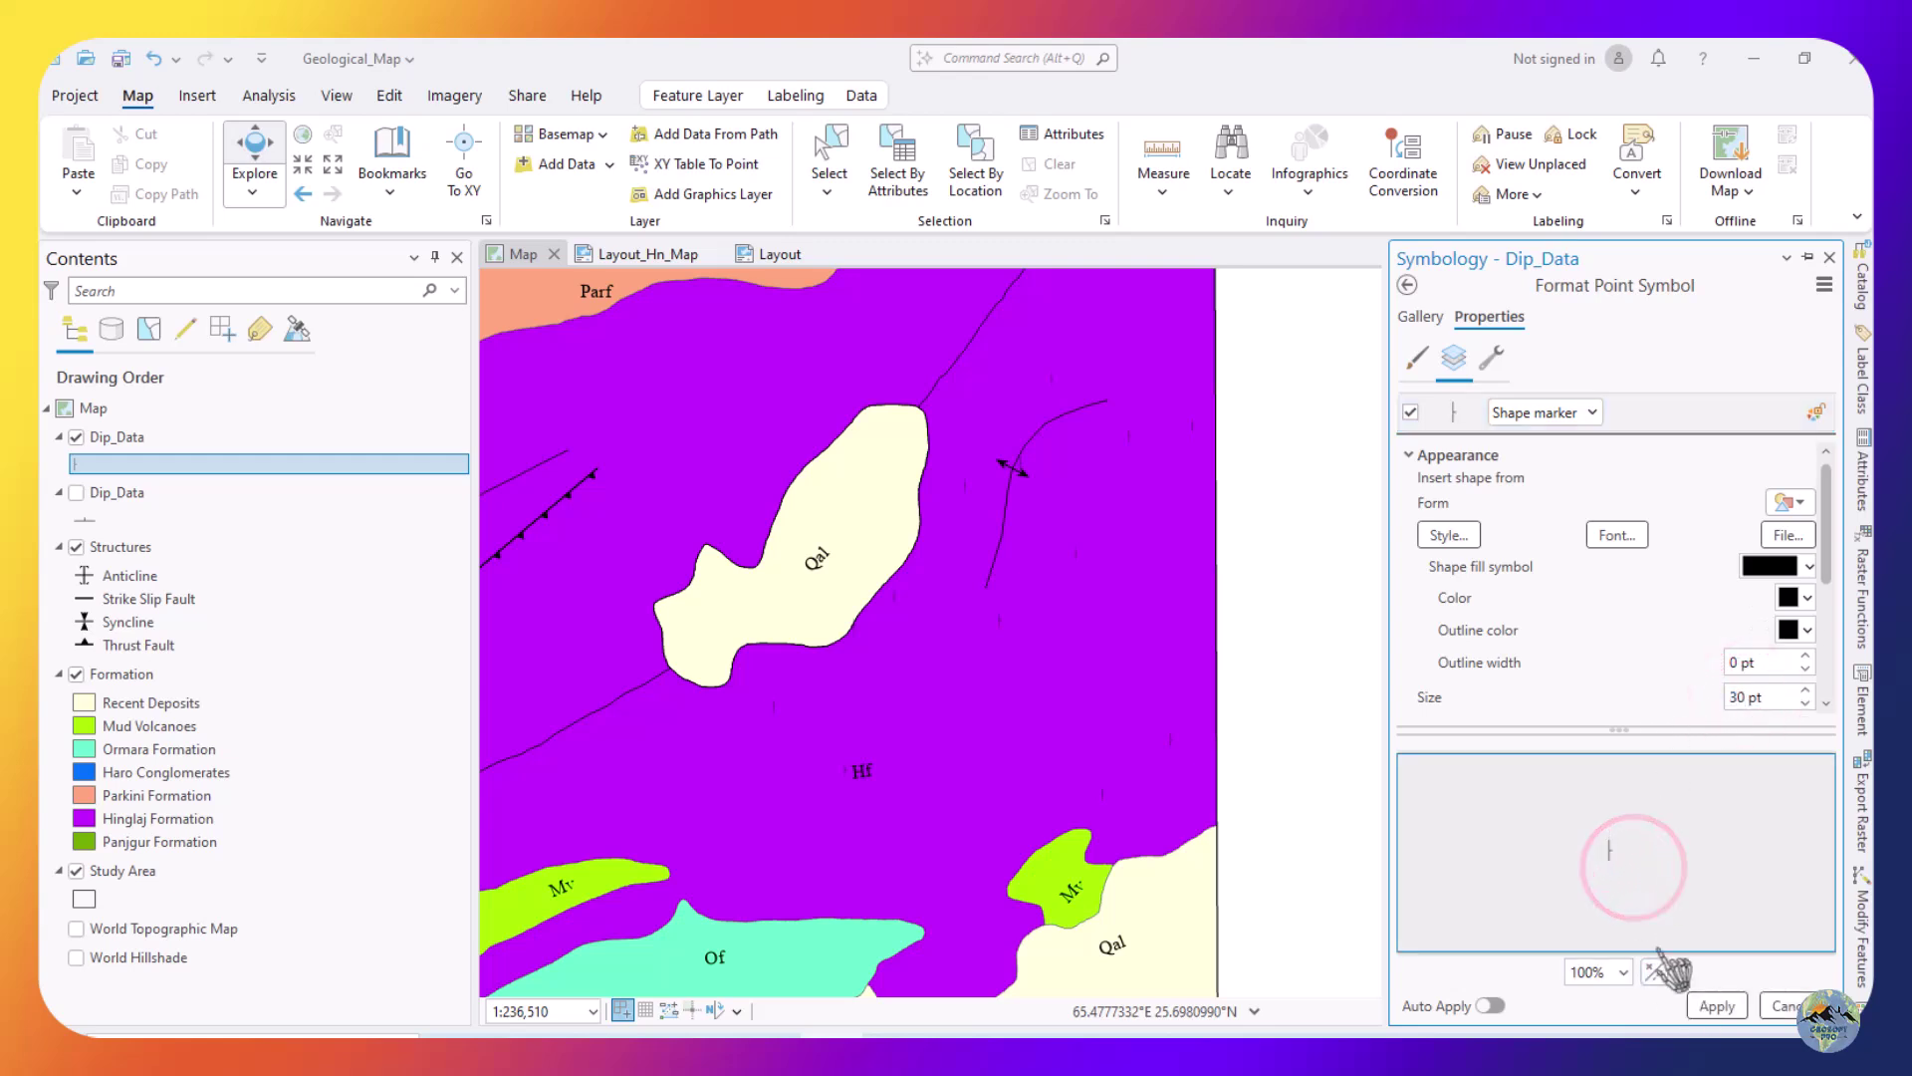
pyautogui.click(1703, 1008)
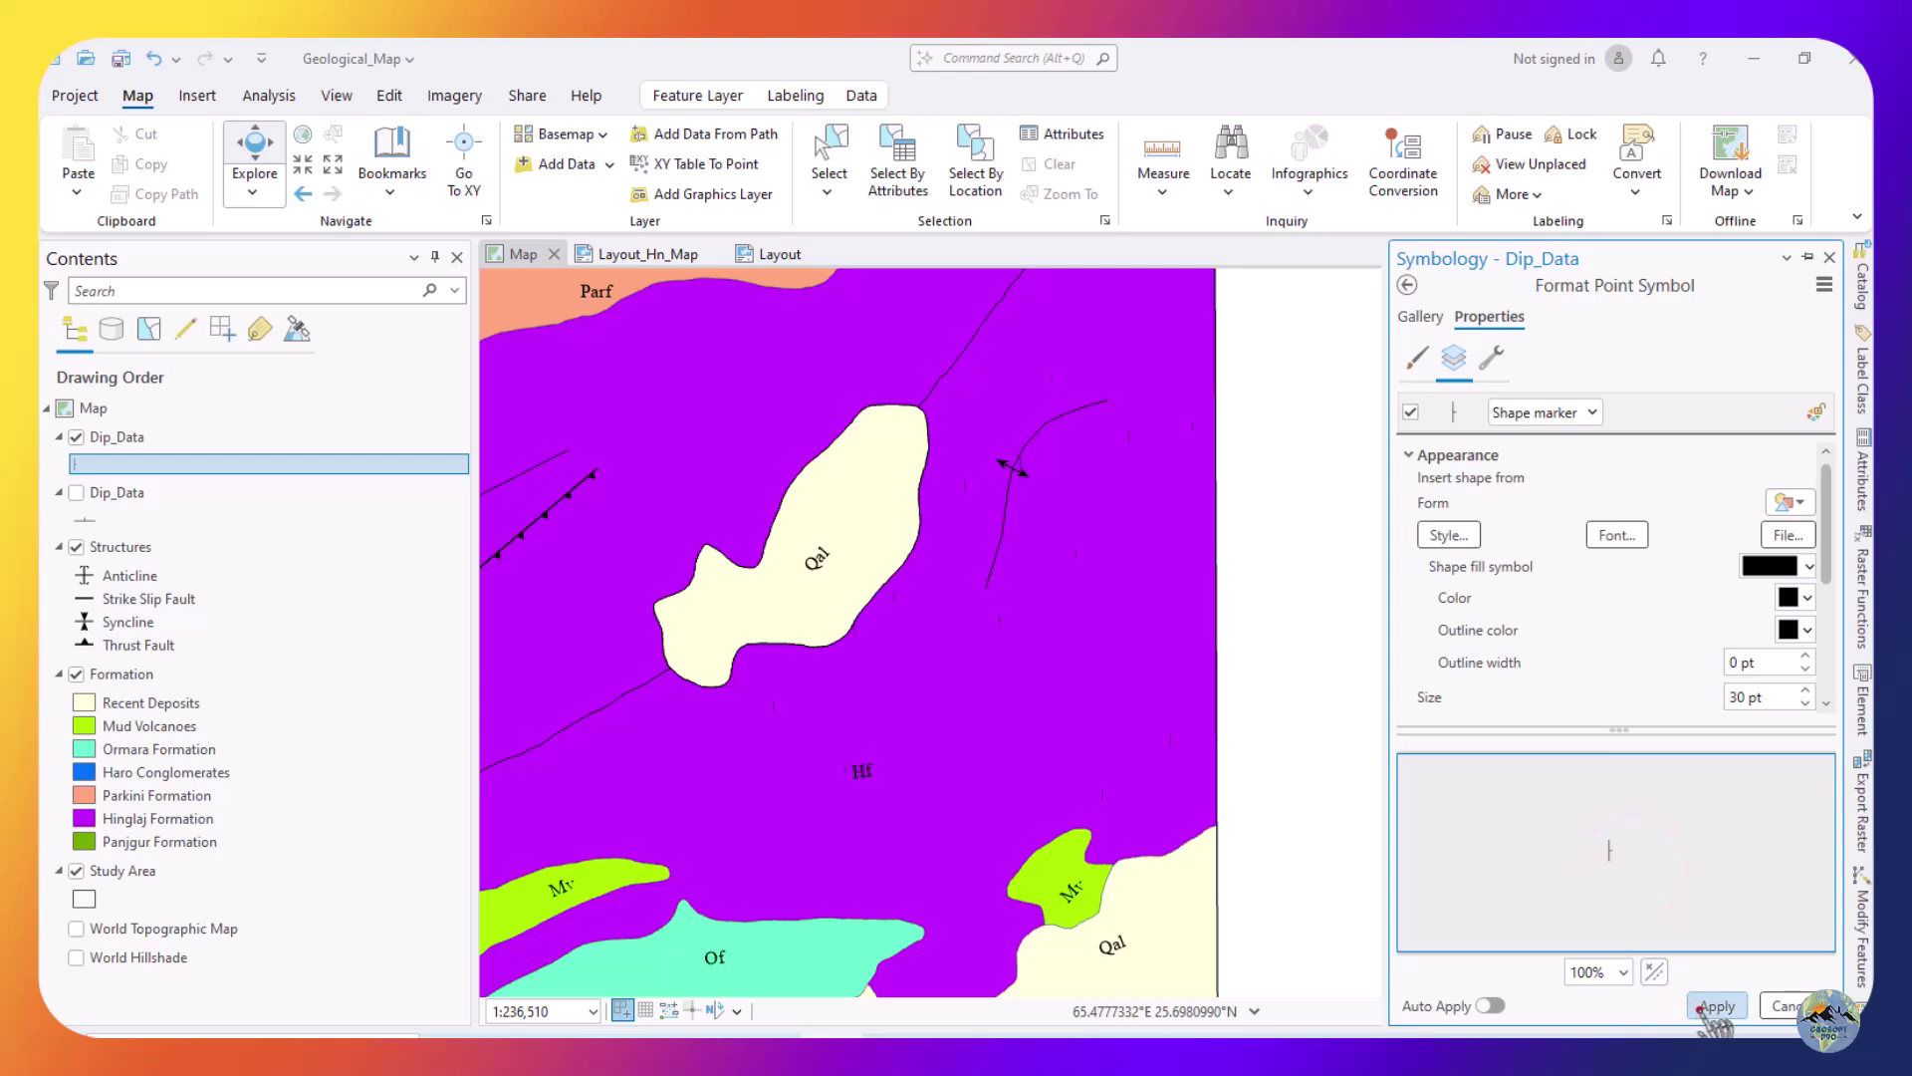
# Inspect the rotation-by-attribute settings of the Dip_Data symbology without changing them.
pyautogui.click(1418, 313)
pyautogui.click(1408, 285)
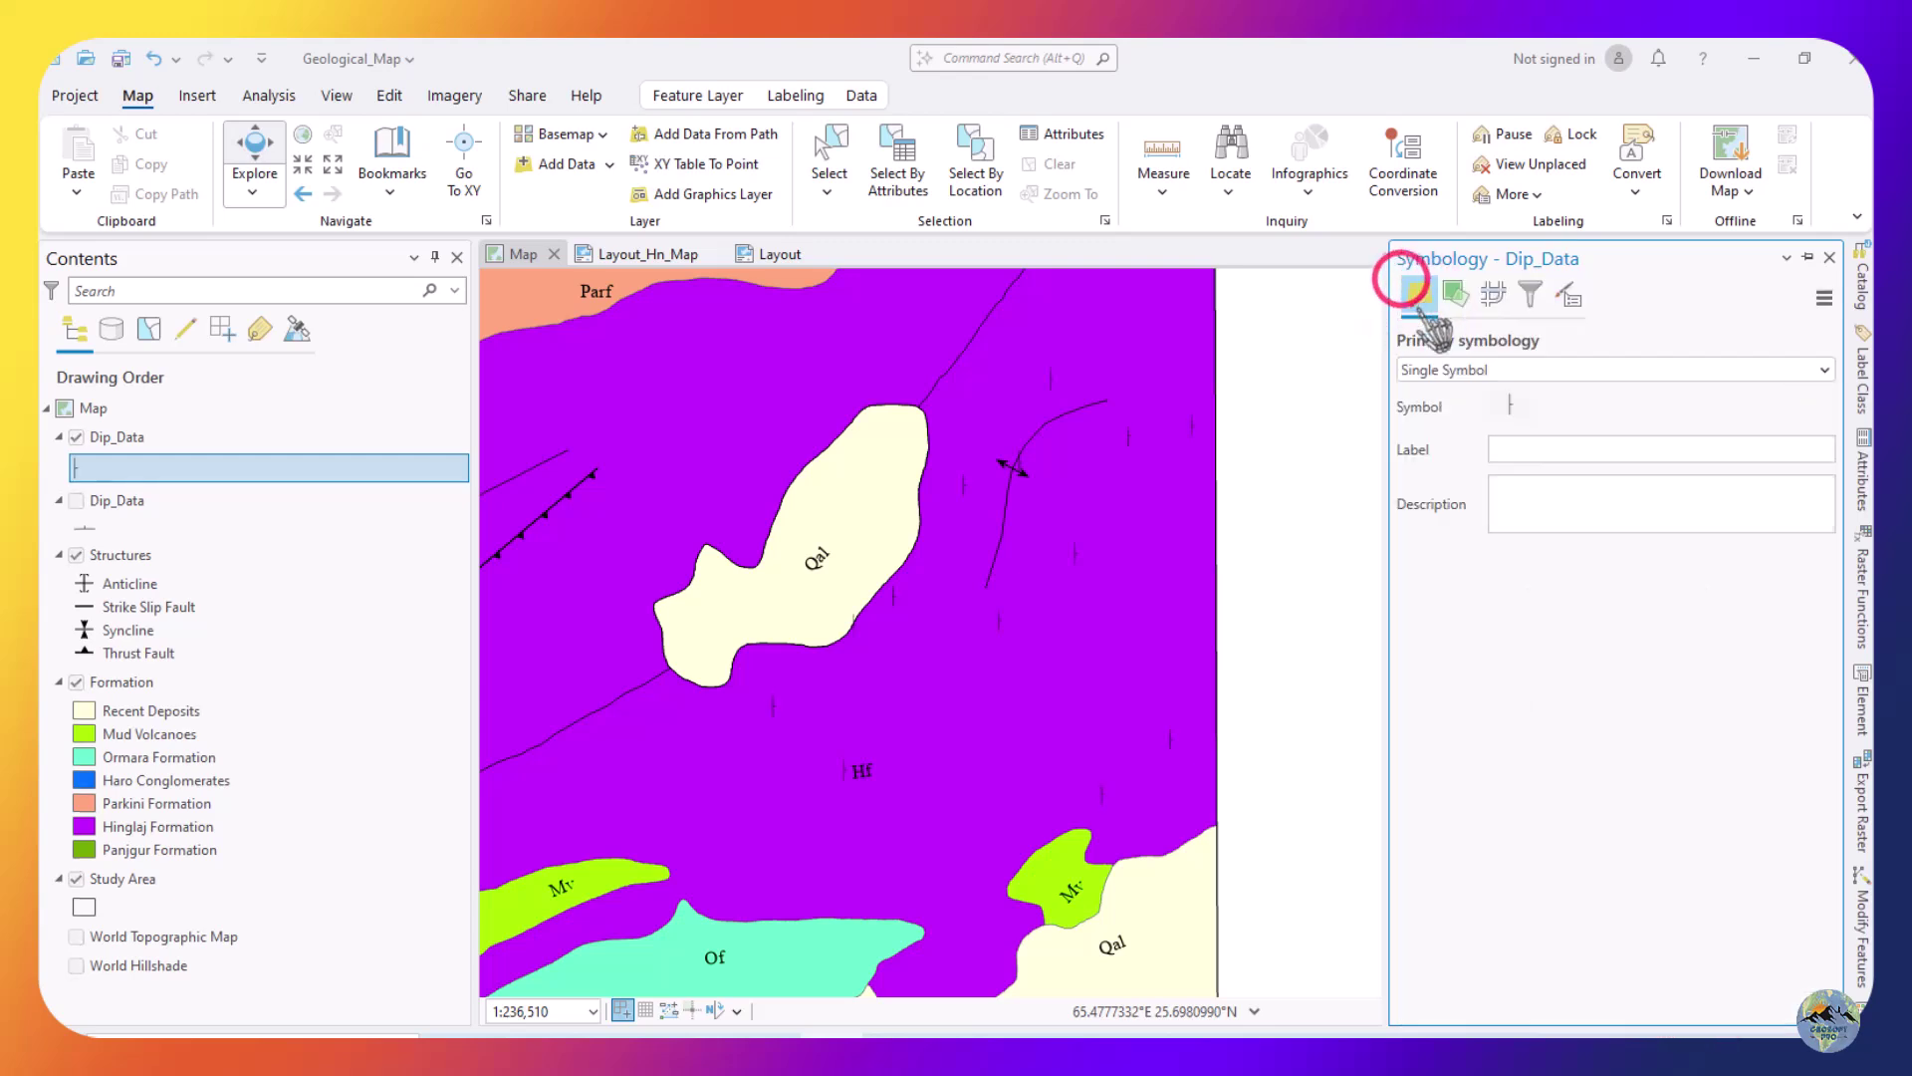
pyautogui.click(1462, 298)
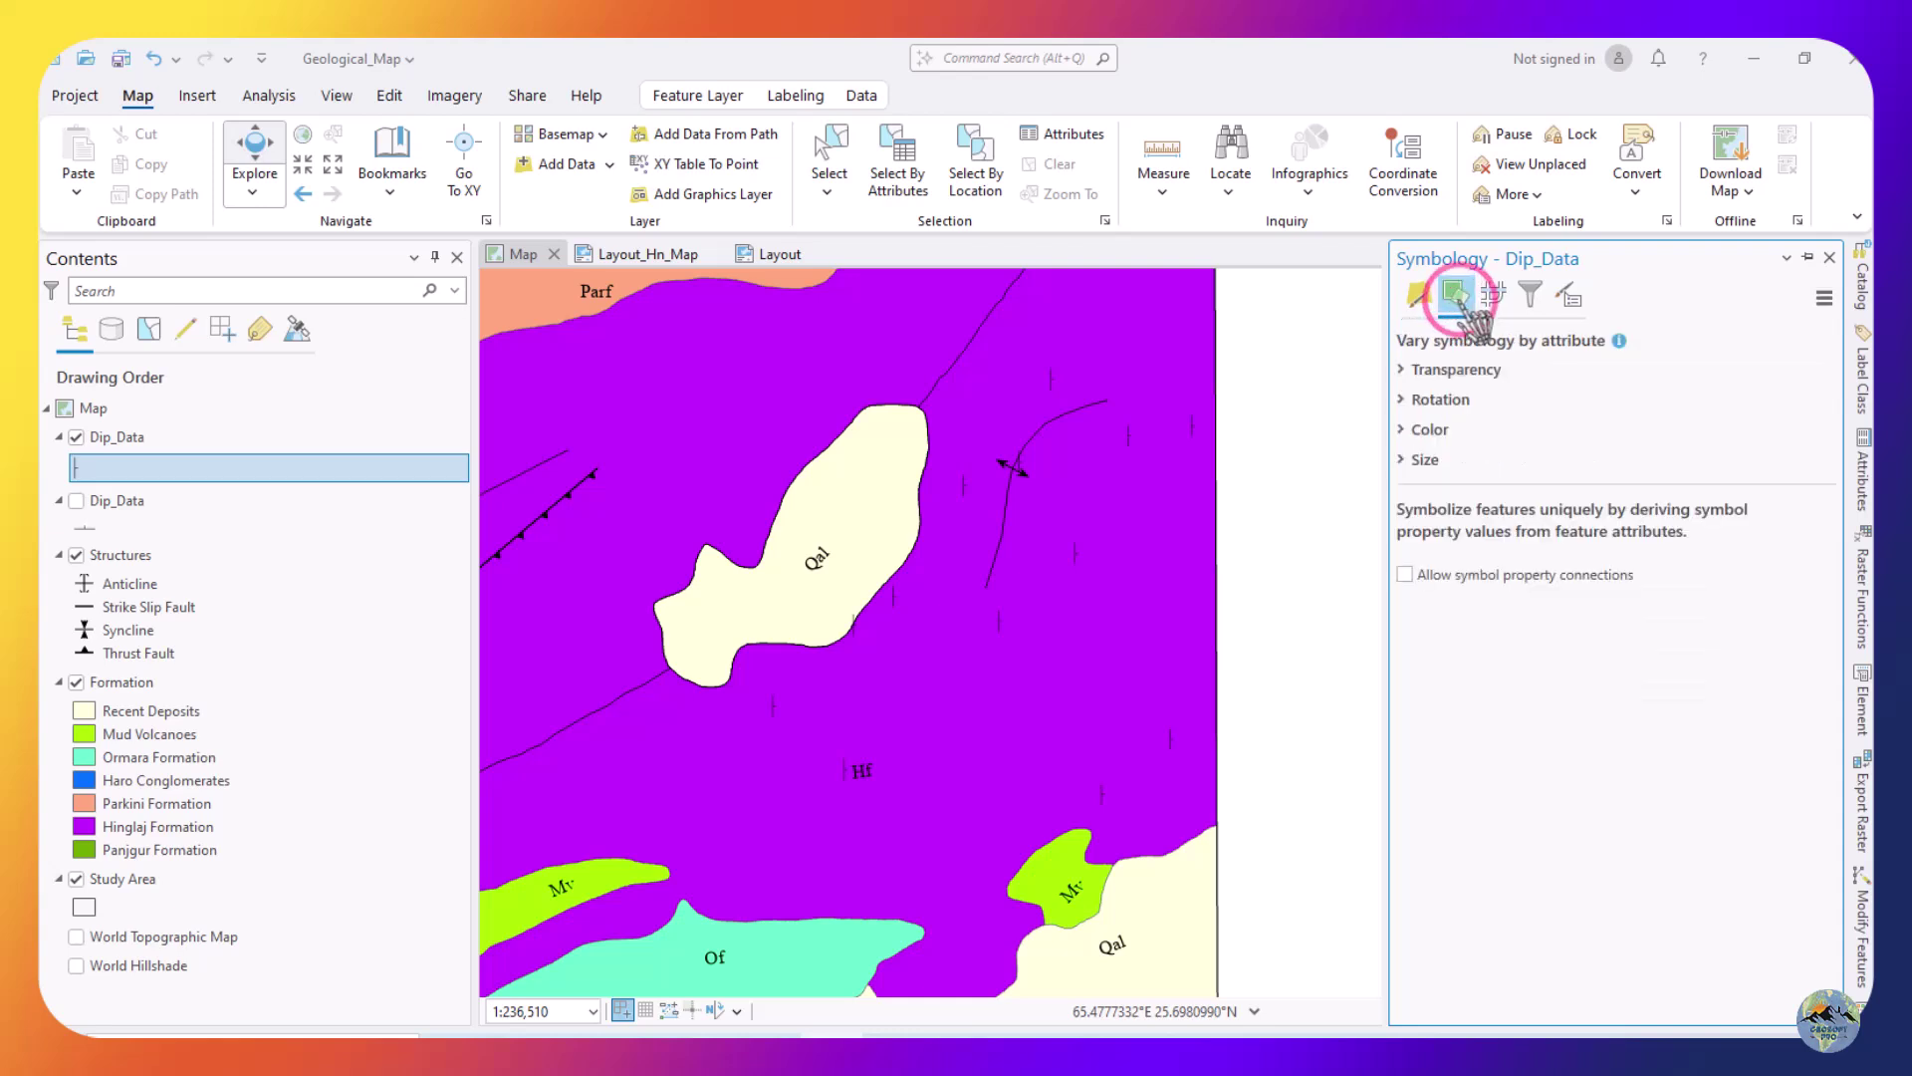
pyautogui.click(1442, 397)
pyautogui.click(1441, 399)
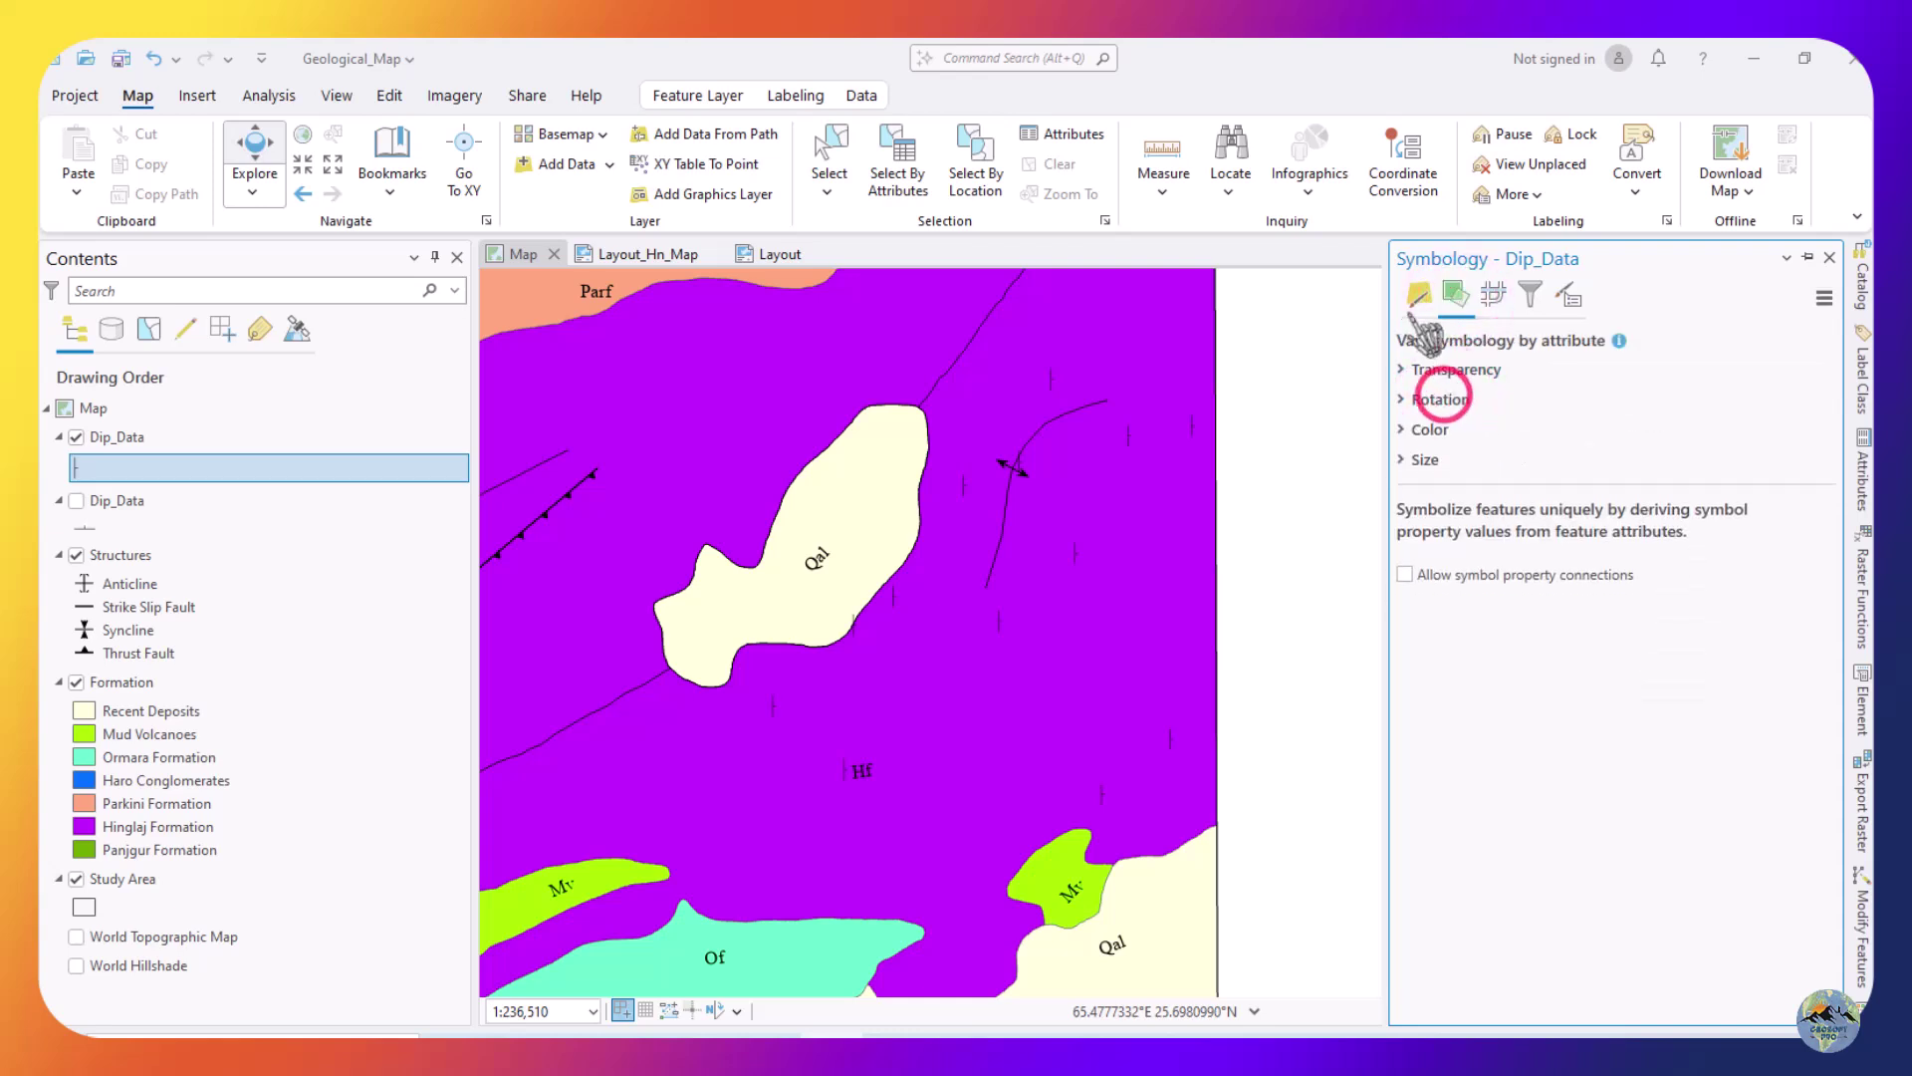
pyautogui.click(1418, 293)
# Set the point symbol's rotation angle to 0° in its properties and apply.
pyautogui.click(1502, 411)
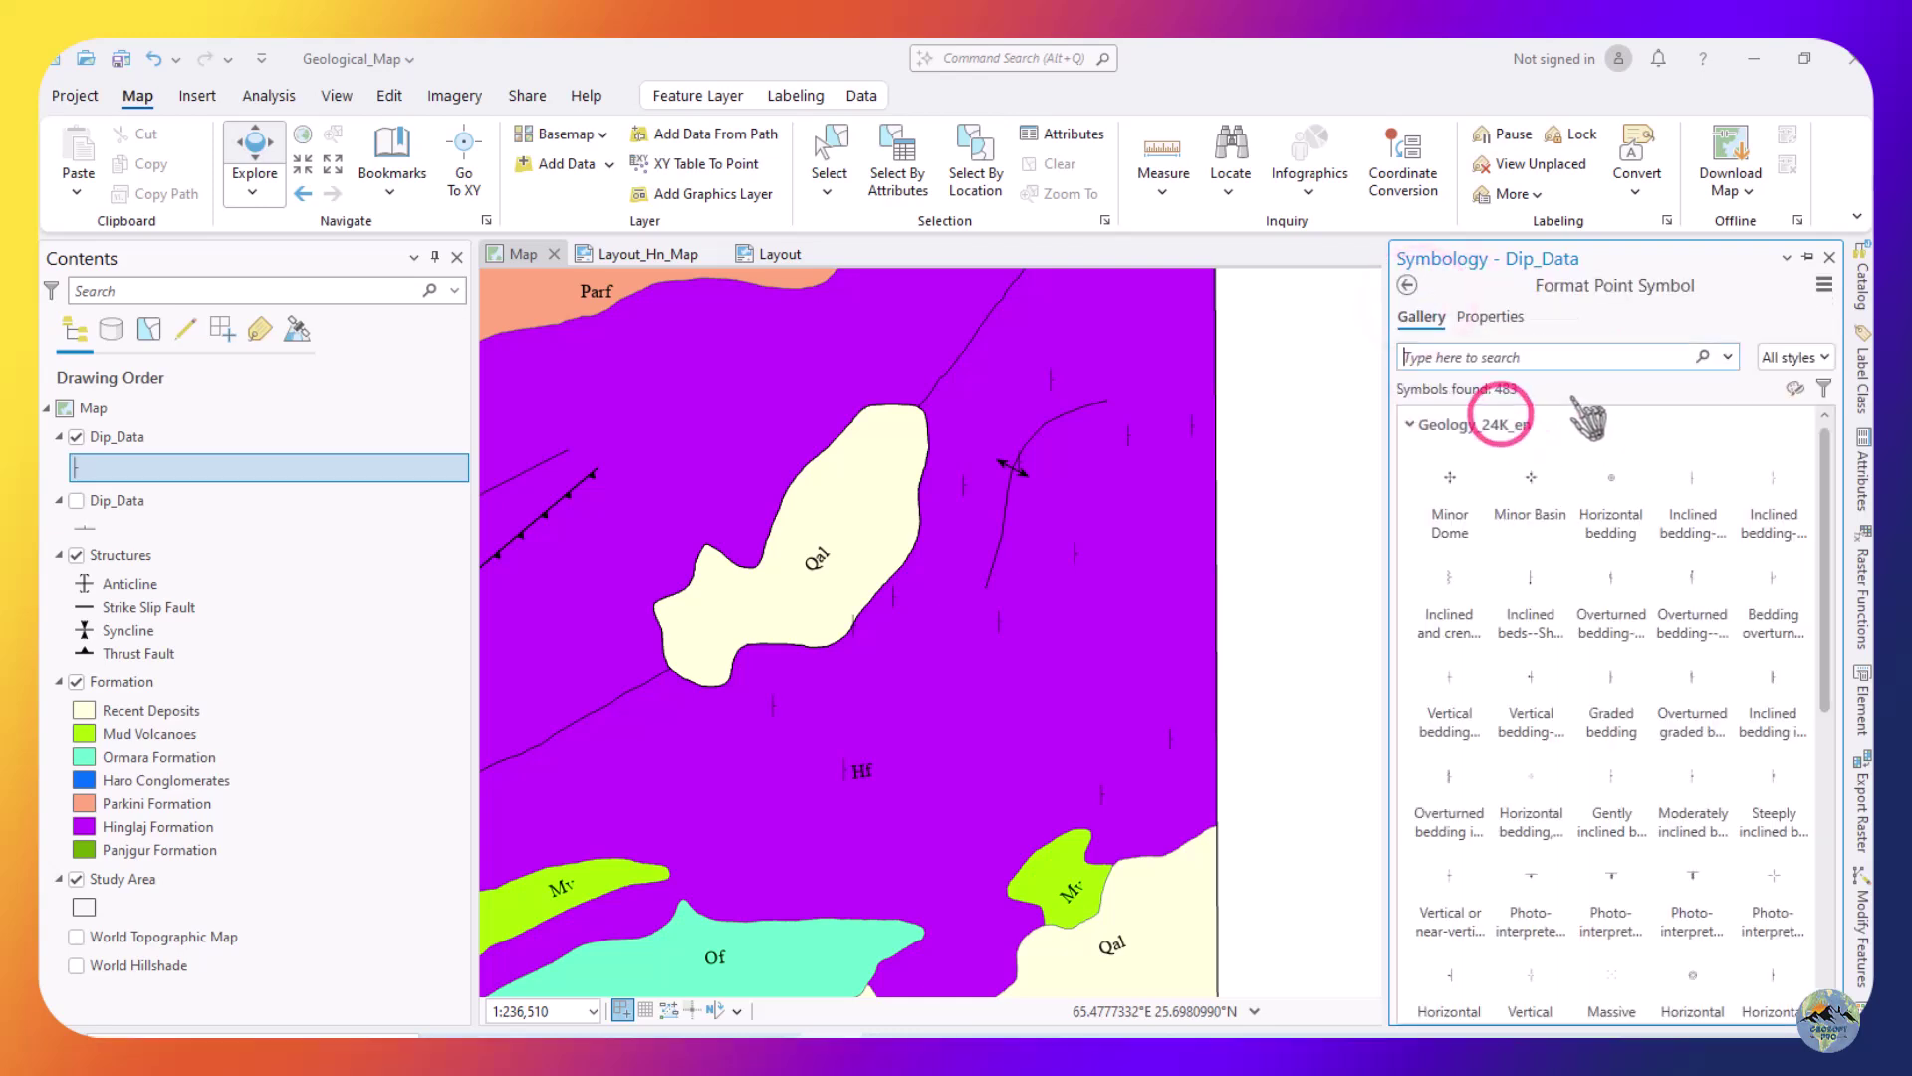
pyautogui.click(1471, 317)
pyautogui.scroll(-5, 1514, 637)
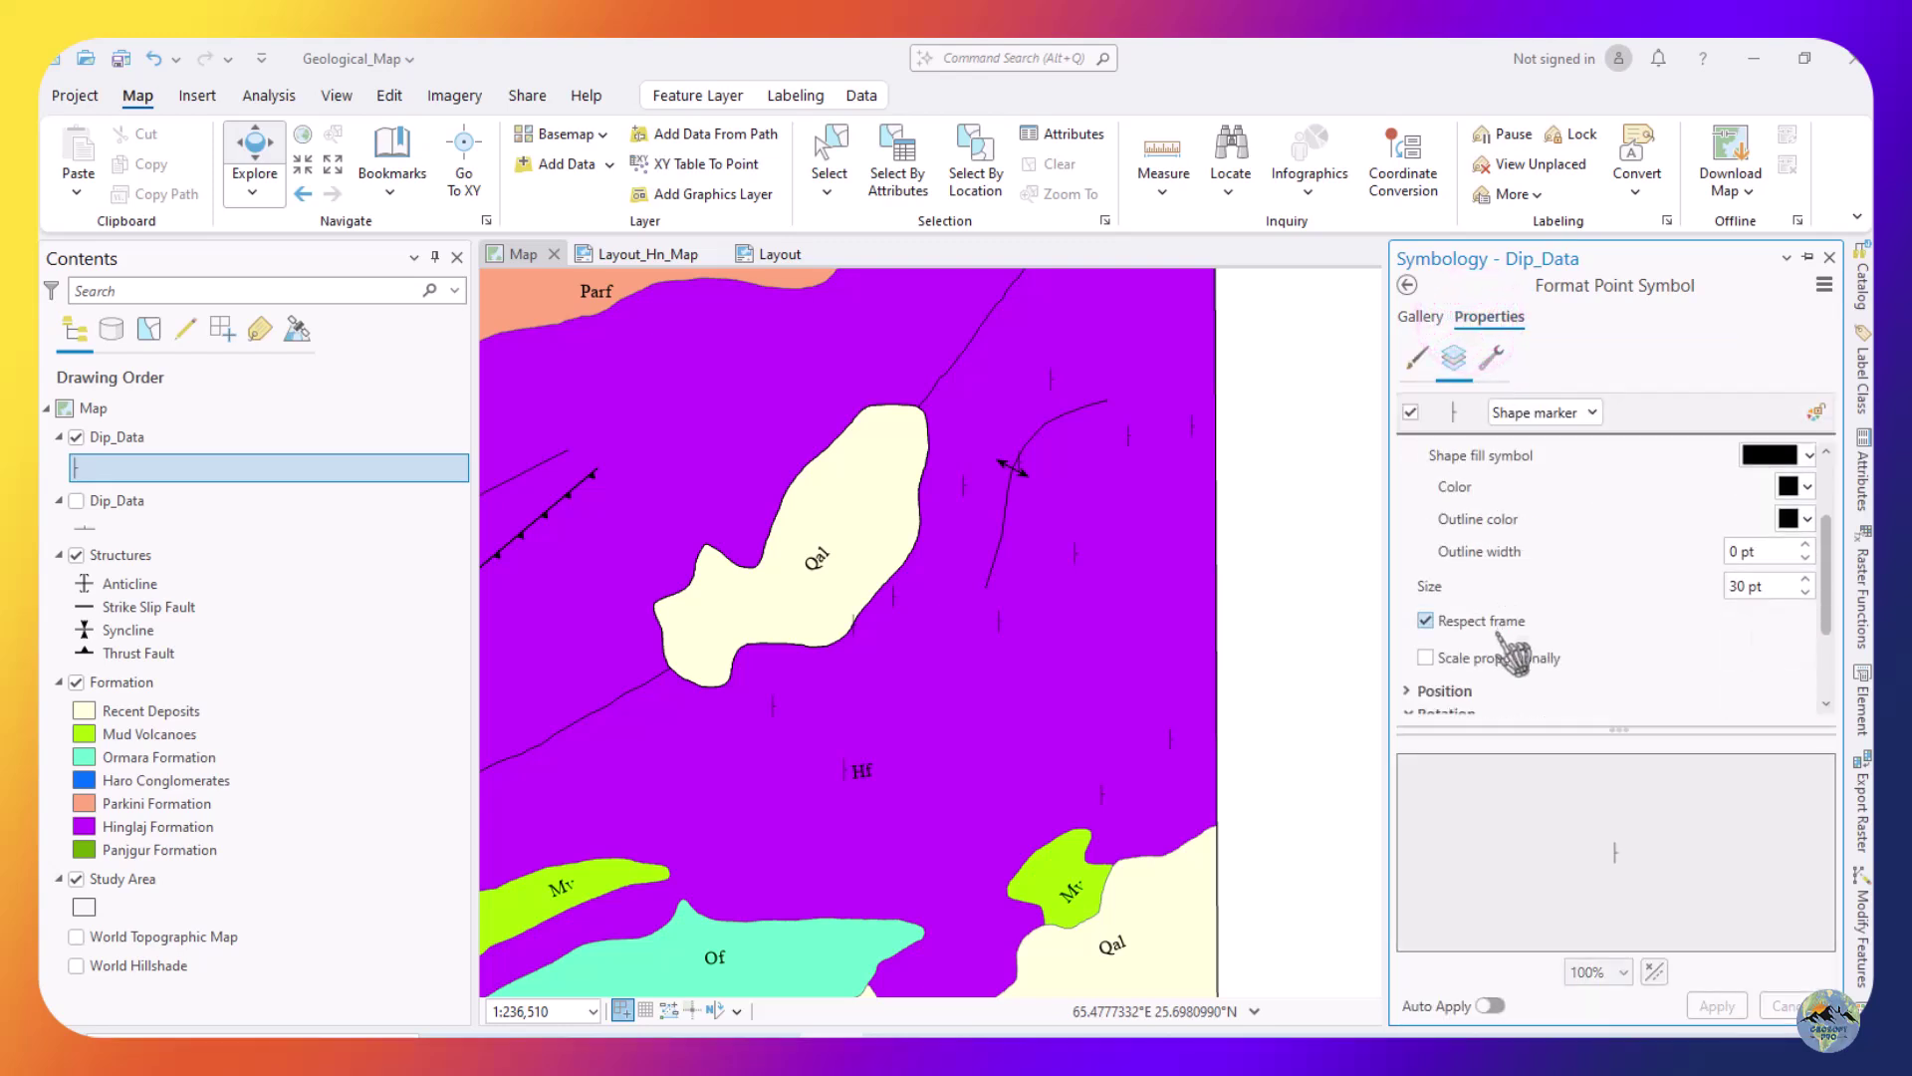
pyautogui.click(1806, 631)
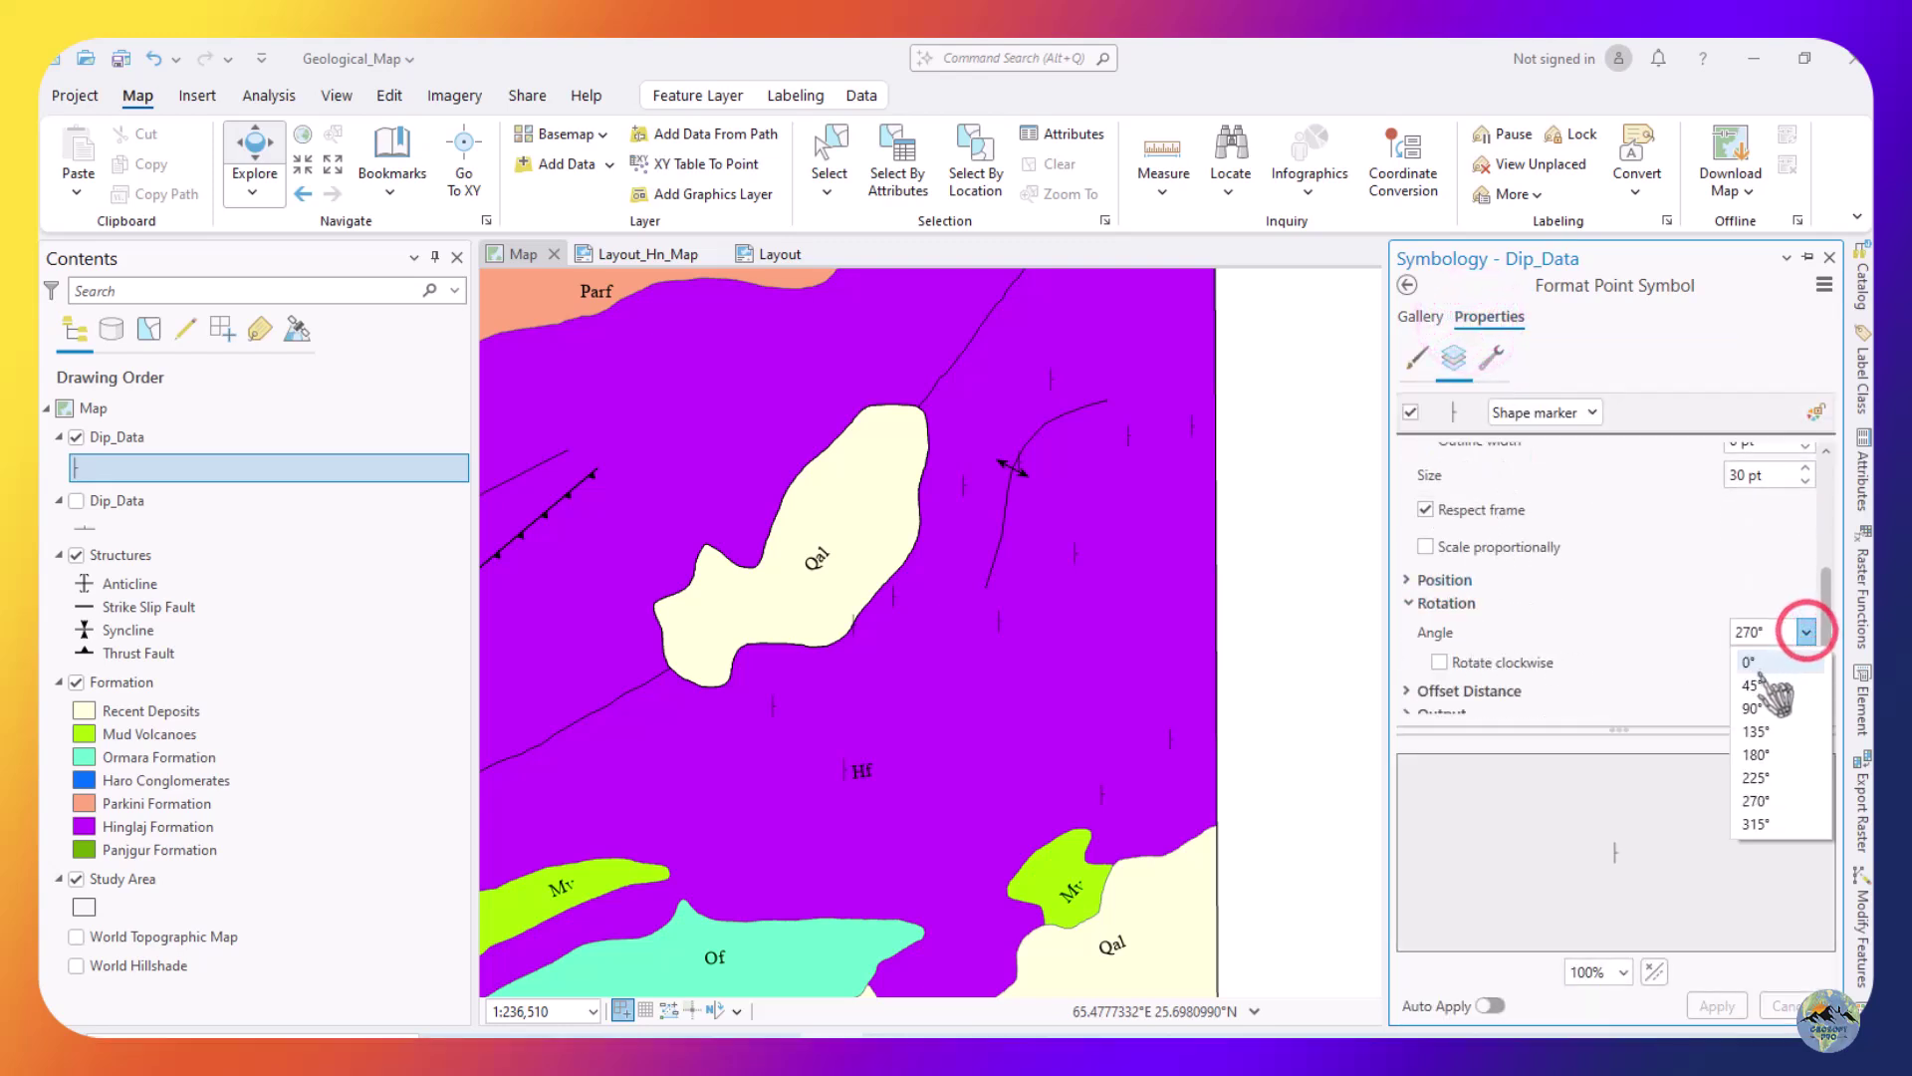
pyautogui.click(1763, 646)
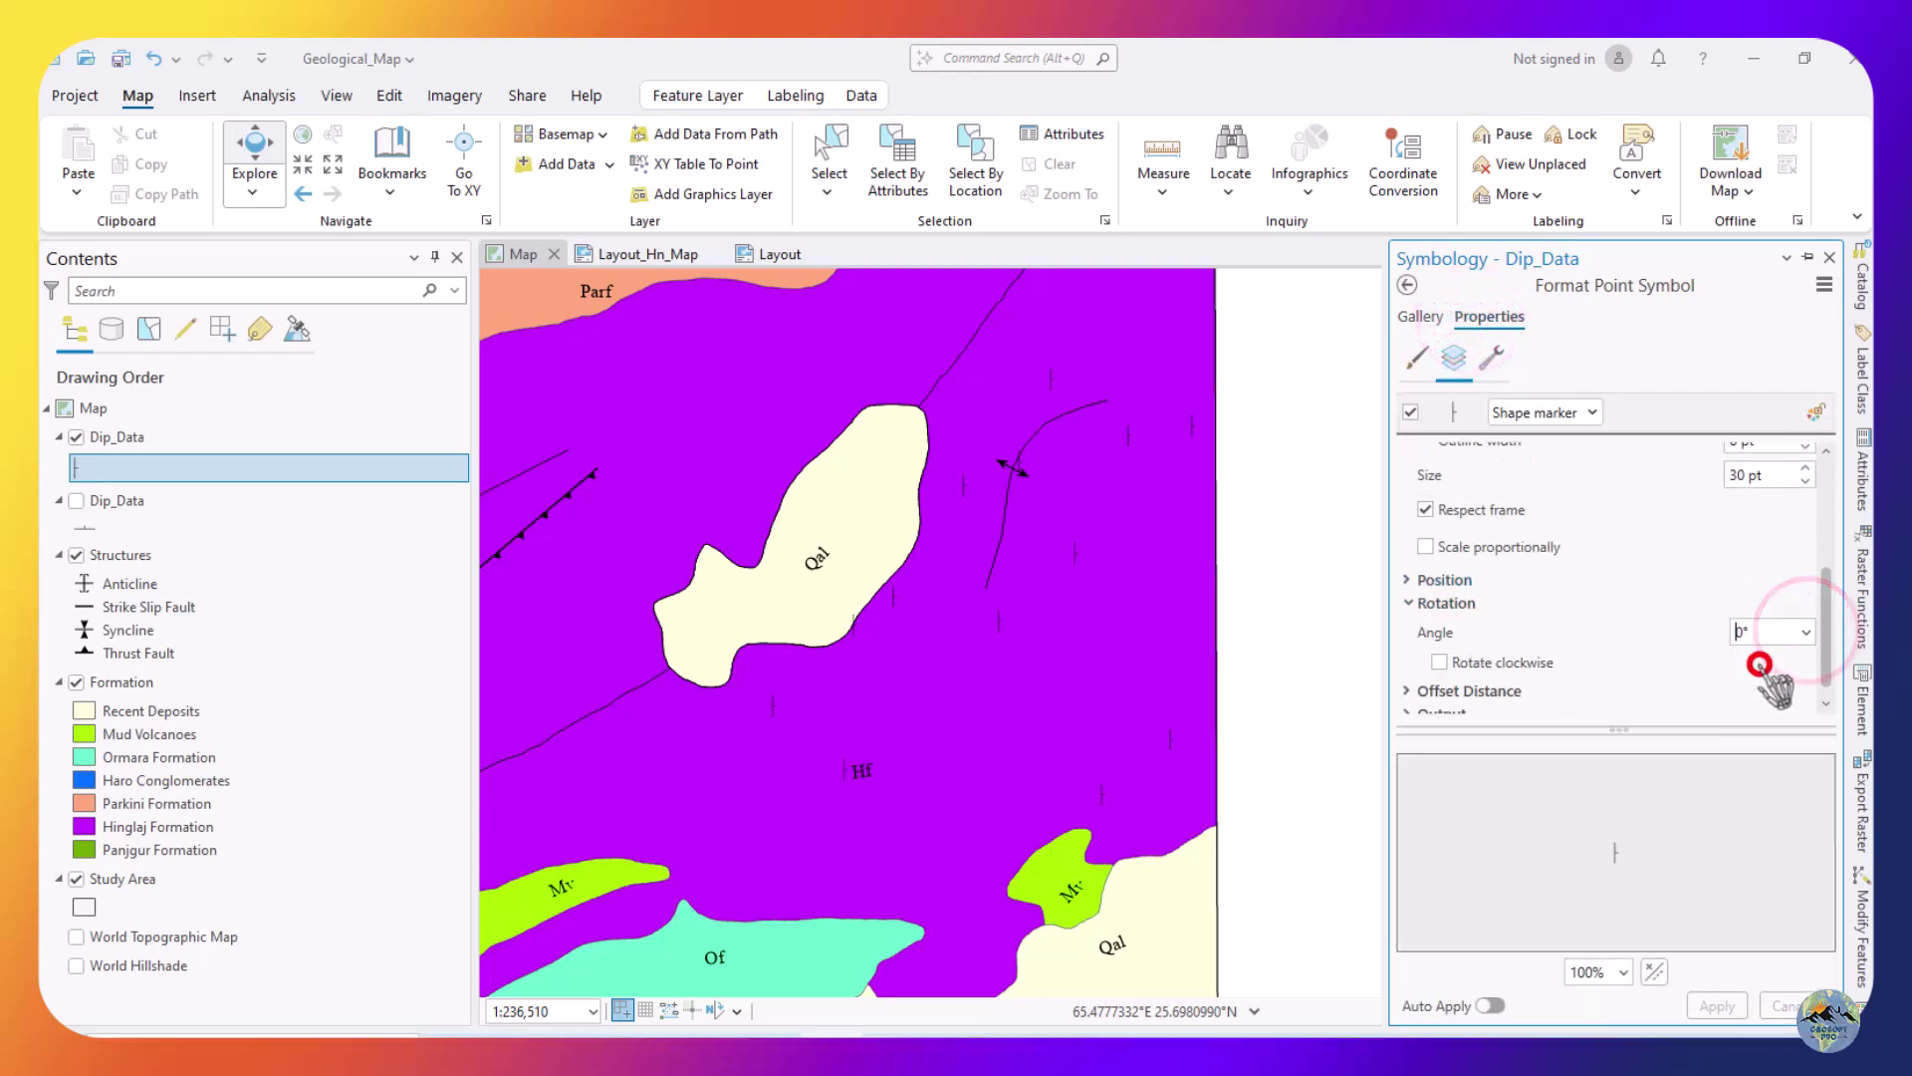
pyautogui.click(1716, 1005)
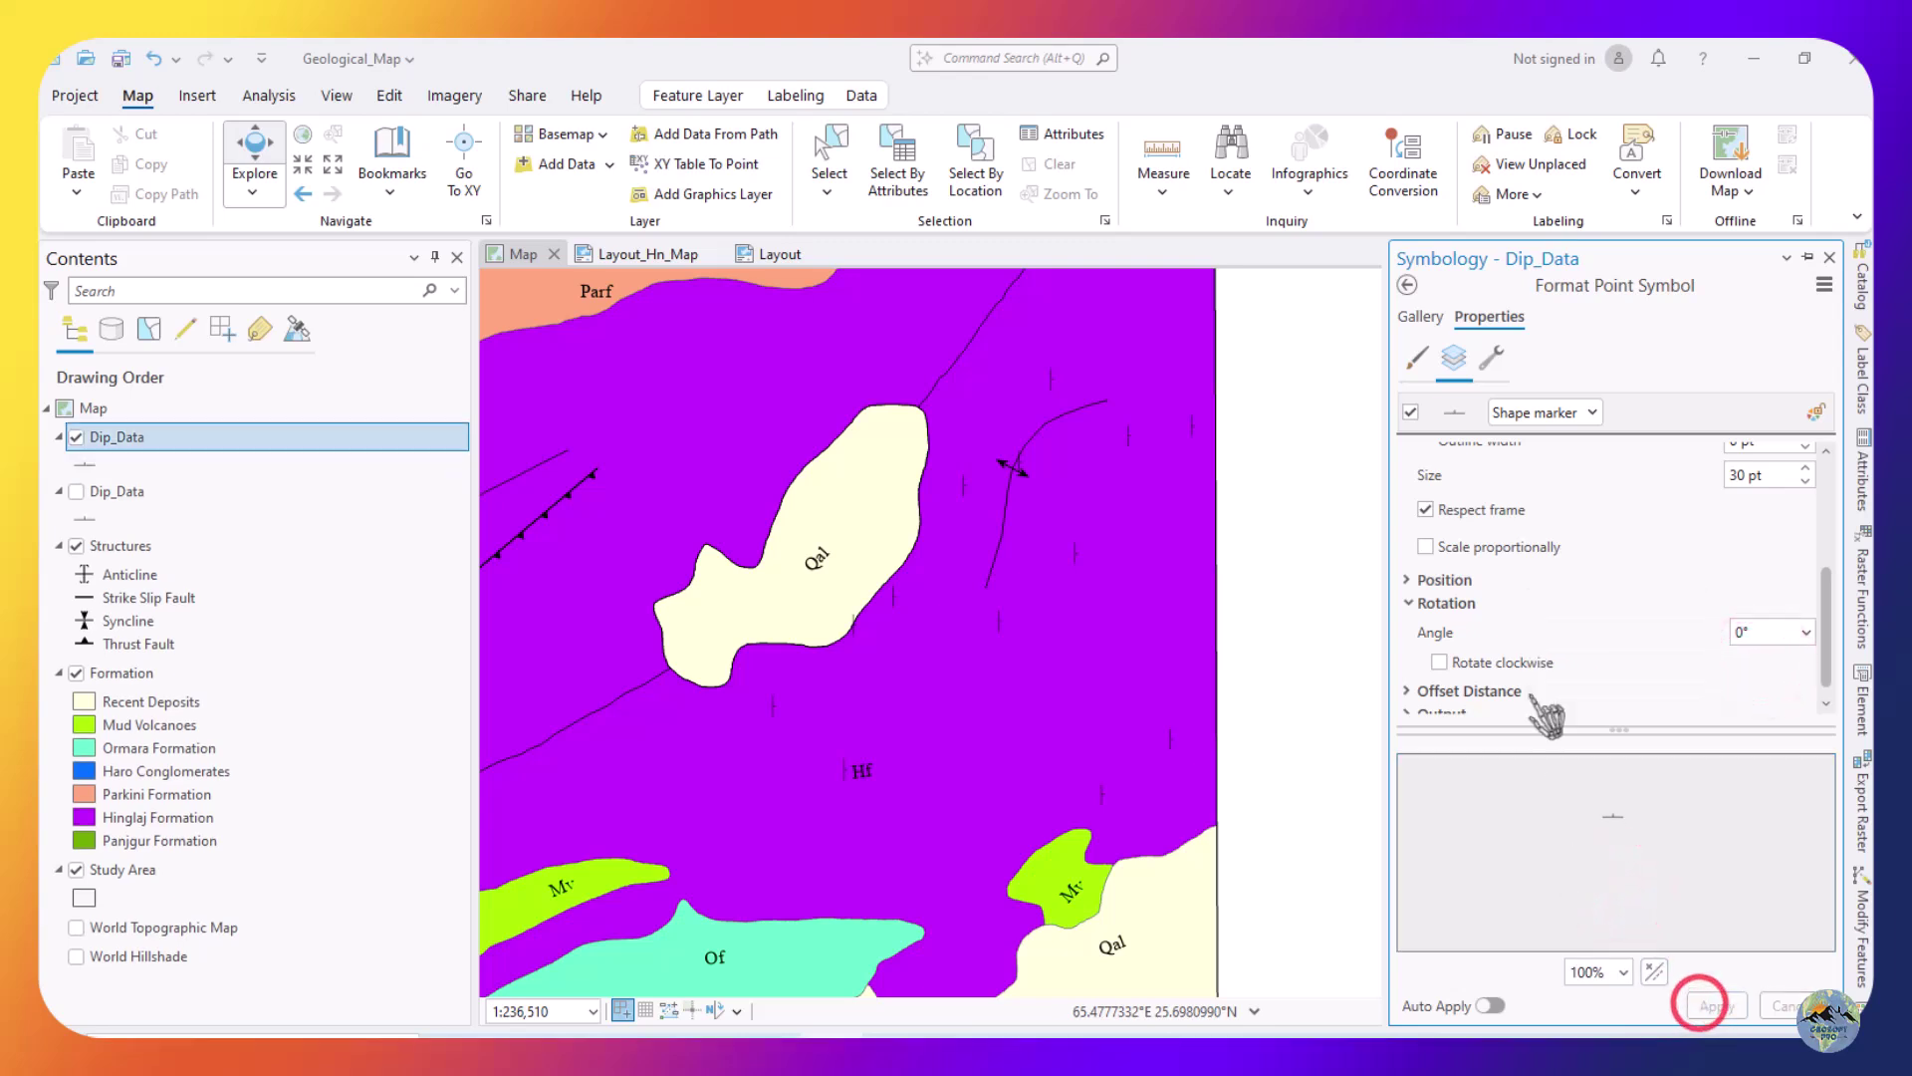
pyautogui.click(1407, 285)
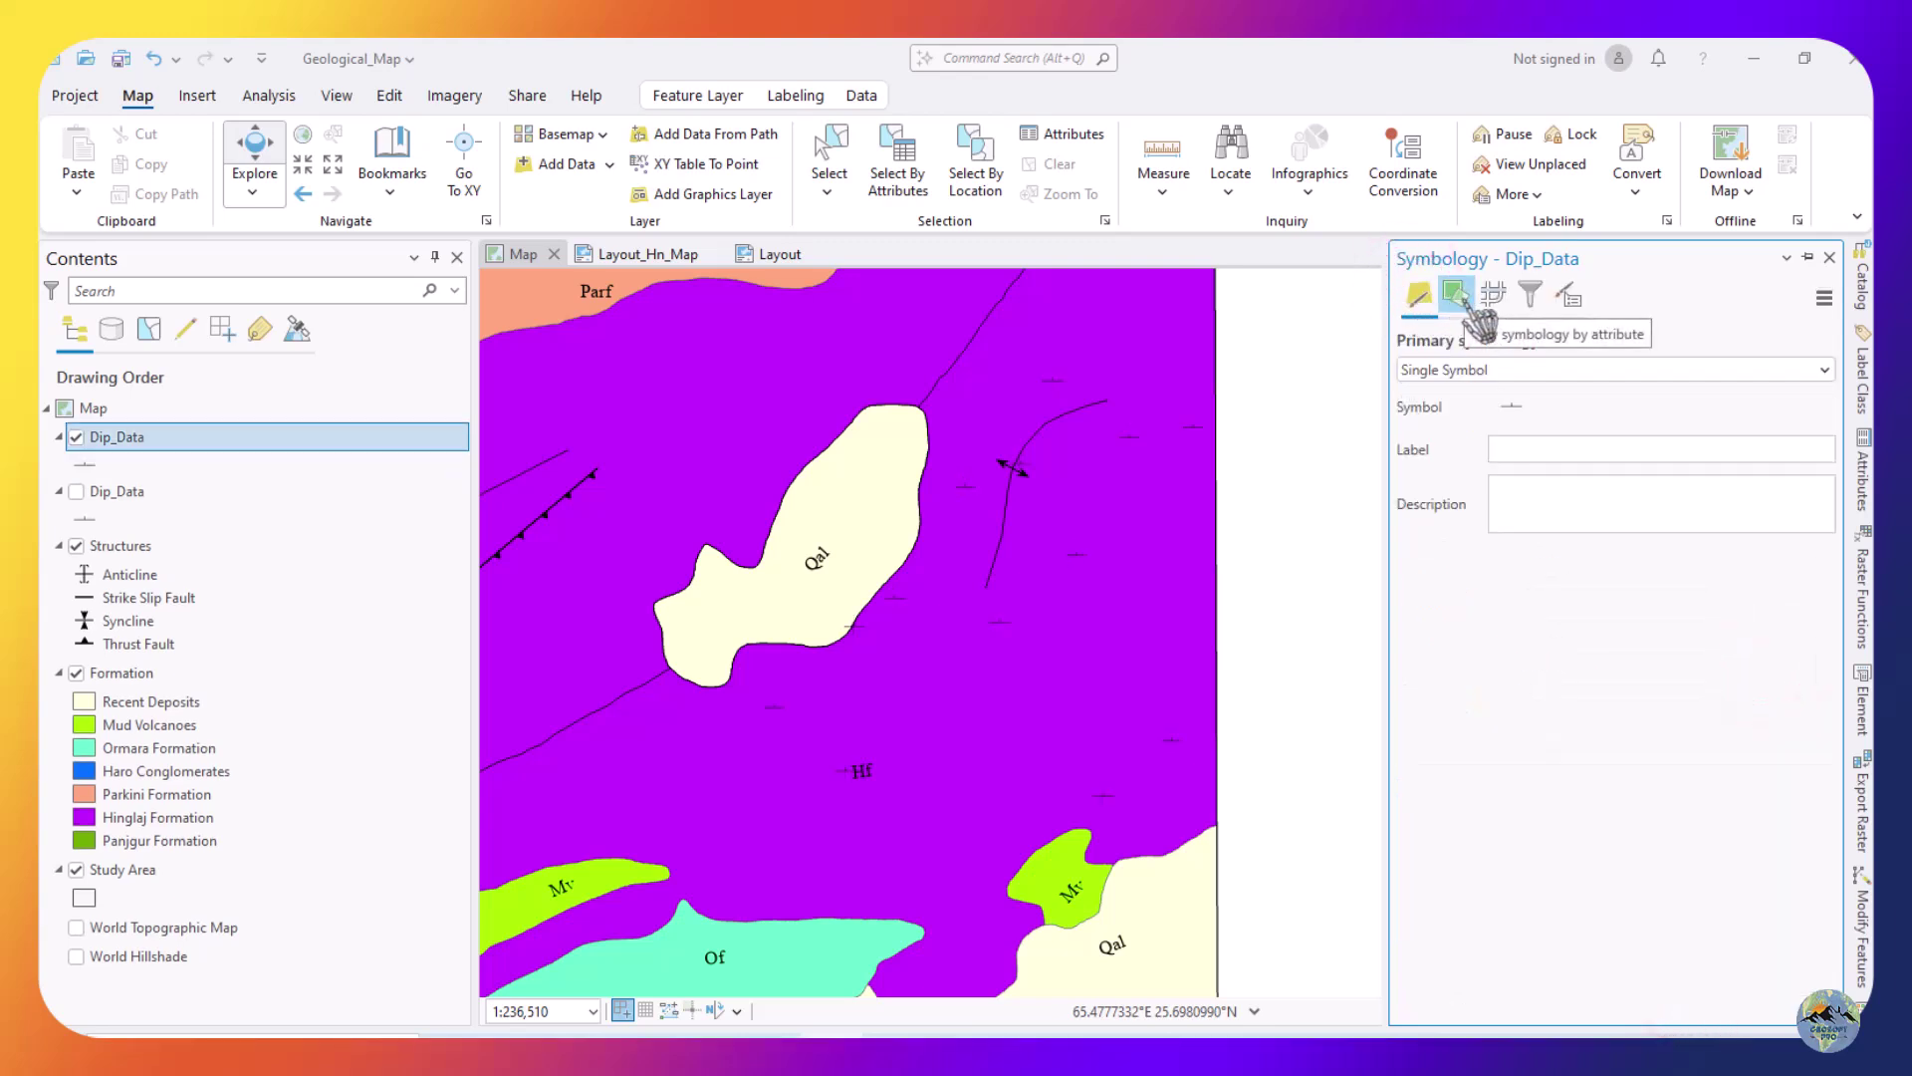